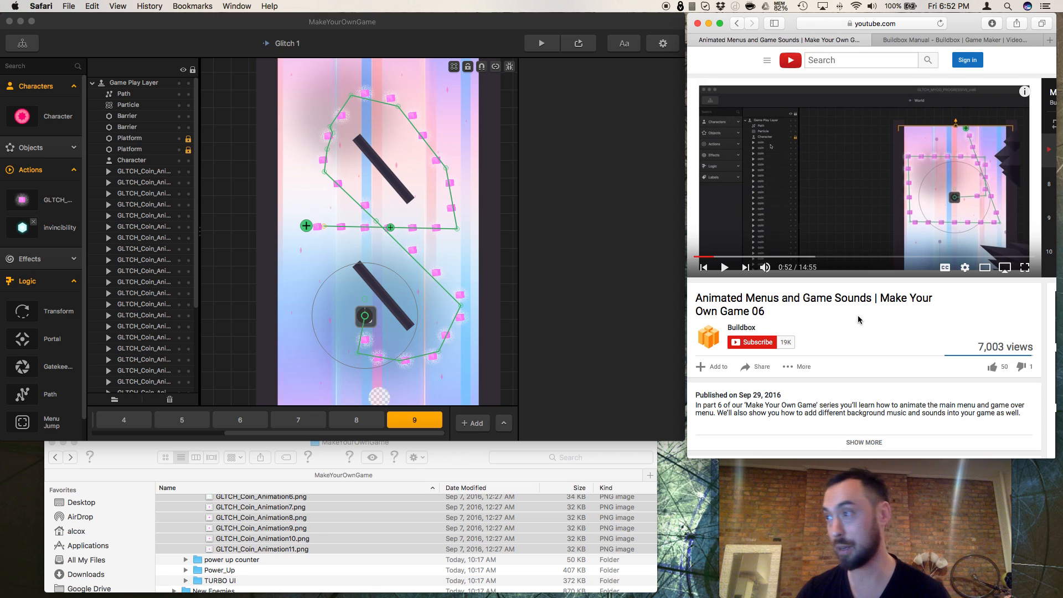
# Step: Play the tutorial video "Animated Menus and Game Sounds | Make Your Own Game 06" on YouTube in Safari
pyautogui.click(720, 268)
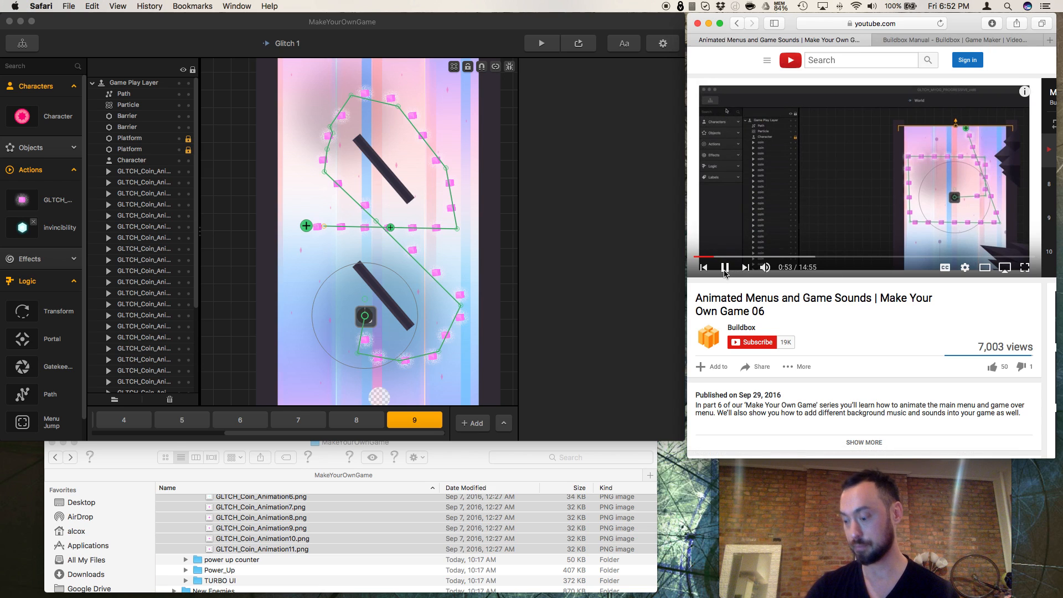
pyautogui.click(724, 270)
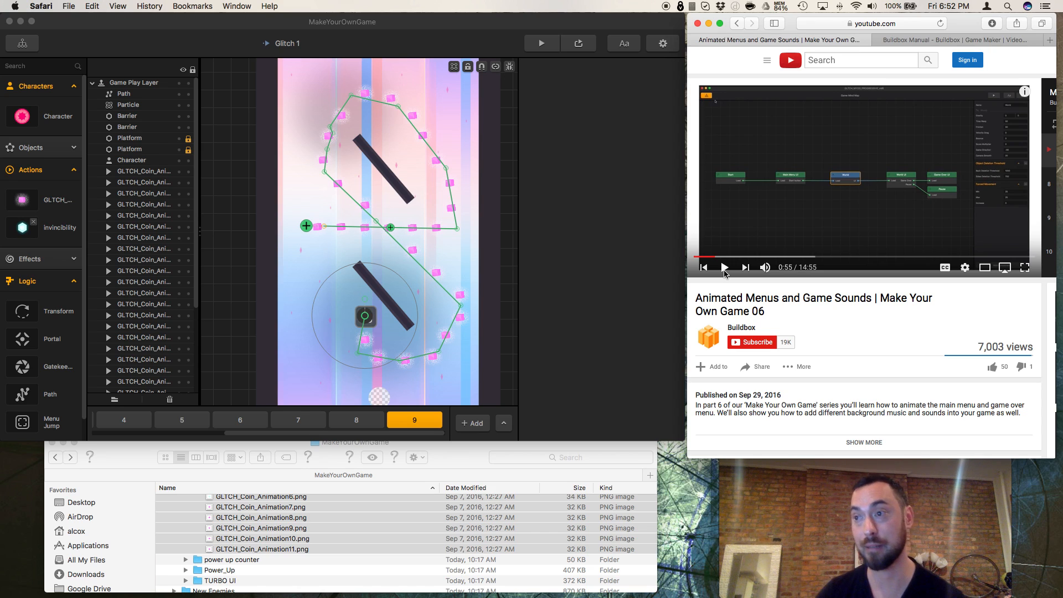
pyautogui.click(367, 355)
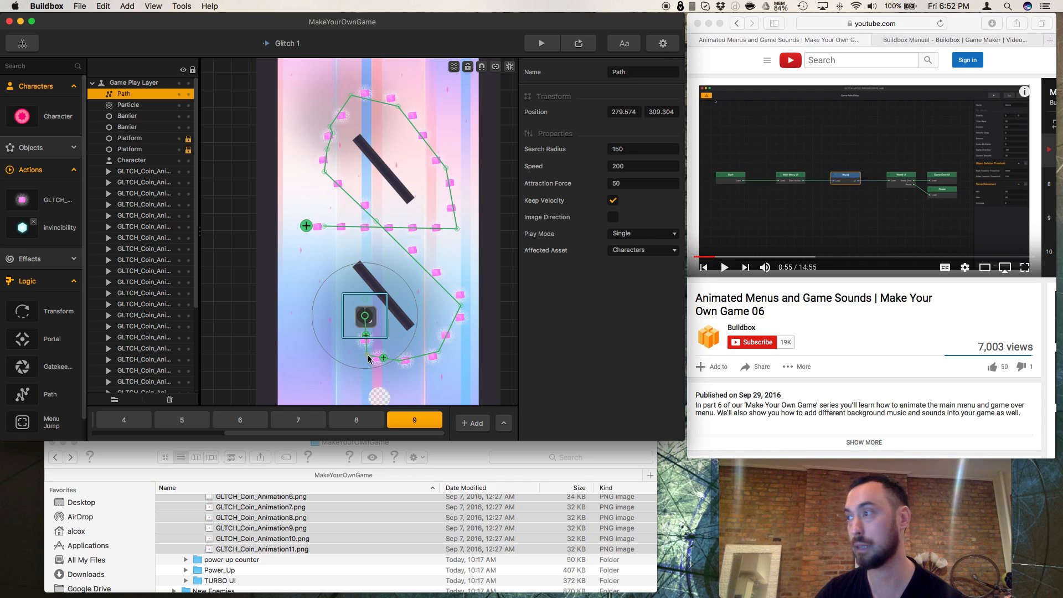
pyautogui.scroll(1, 752, 365)
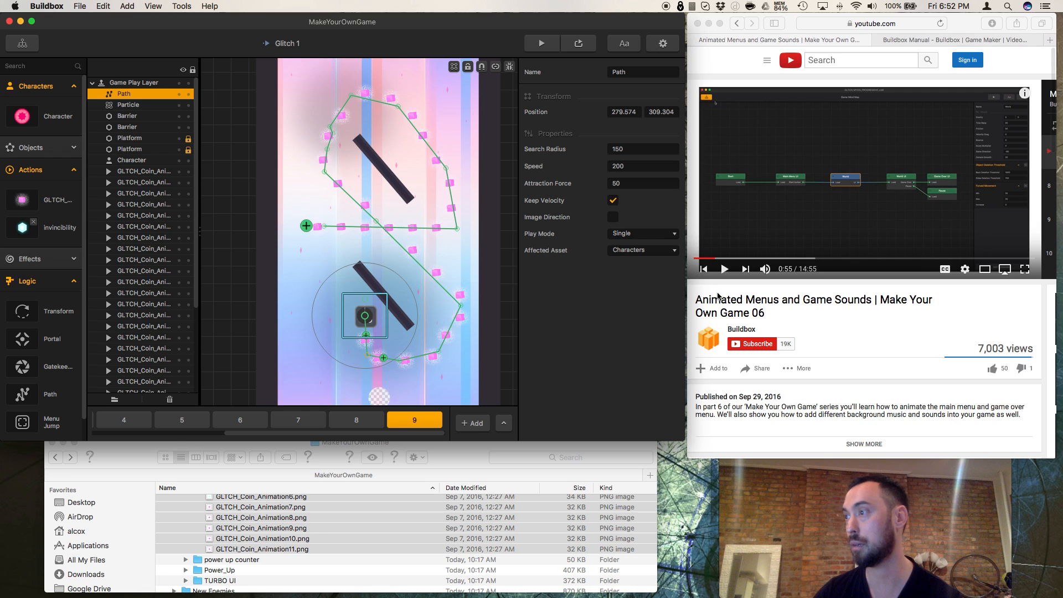
pyautogui.click(724, 270)
pyautogui.click(725, 270)
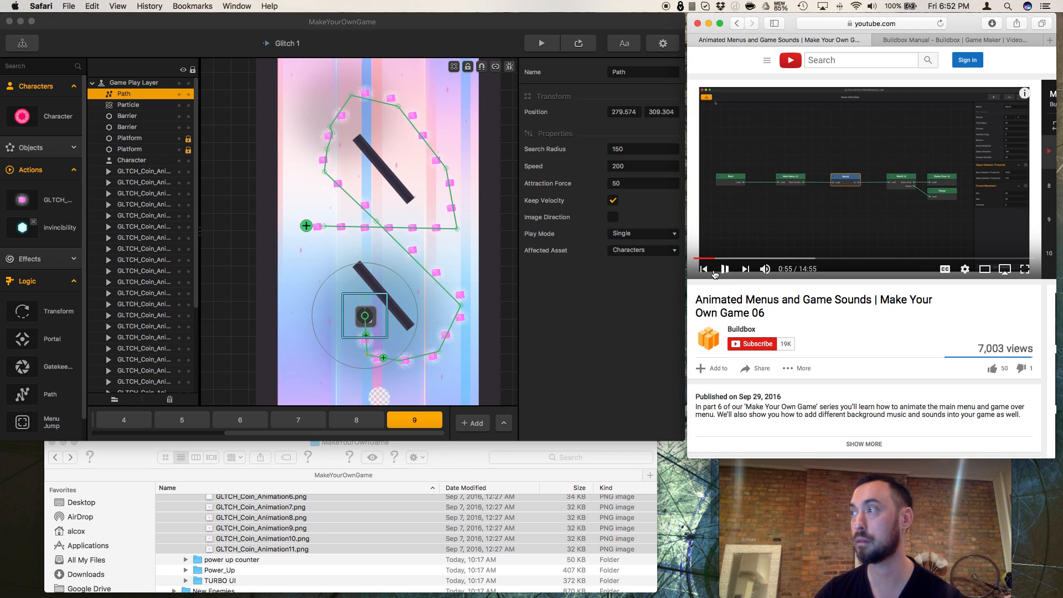
# Step: Switch to Buildbox and open the Main Menu UI node from the Game Mind Map
pyautogui.click(31, 54)
pyautogui.click(29, 50)
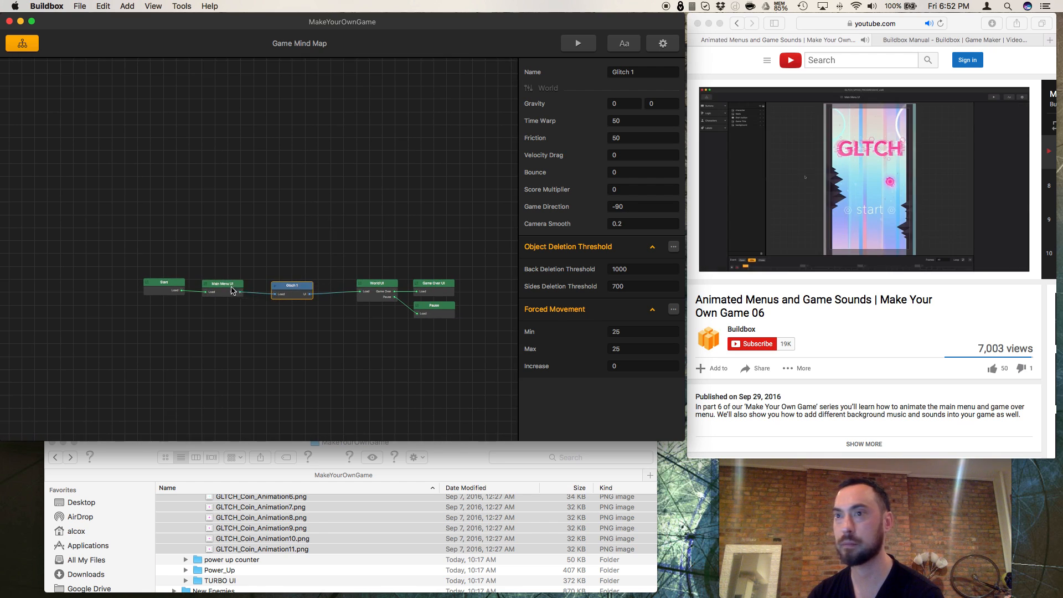
pyautogui.click(232, 291)
pyautogui.doubleClick(233, 290)
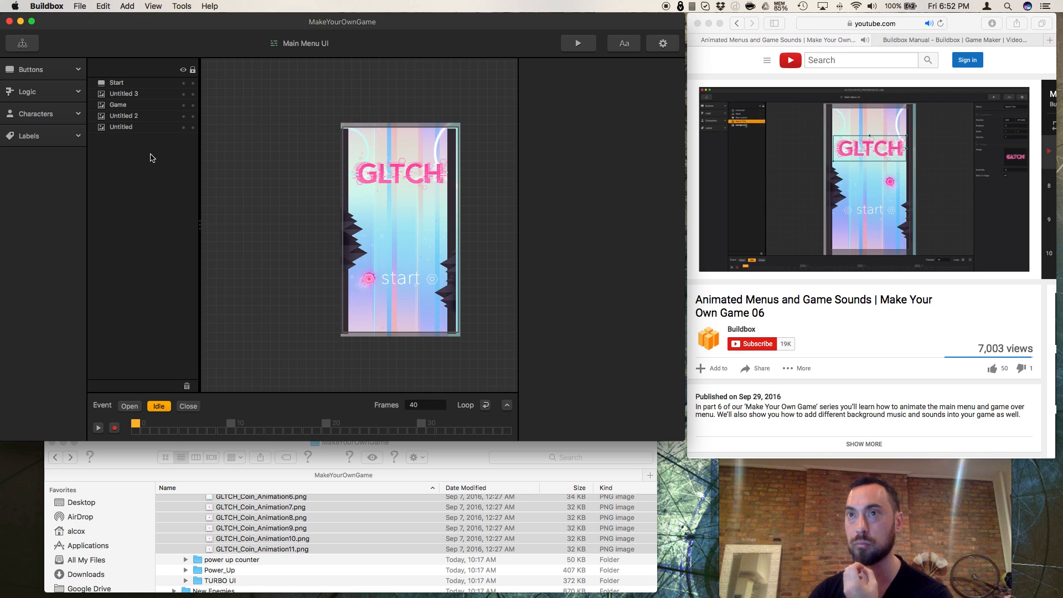
# Step: Record a frame 0 keyframe for the Open event with the GLTCH title moved above the menu screen, at about Y 1315
pyautogui.click(138, 103)
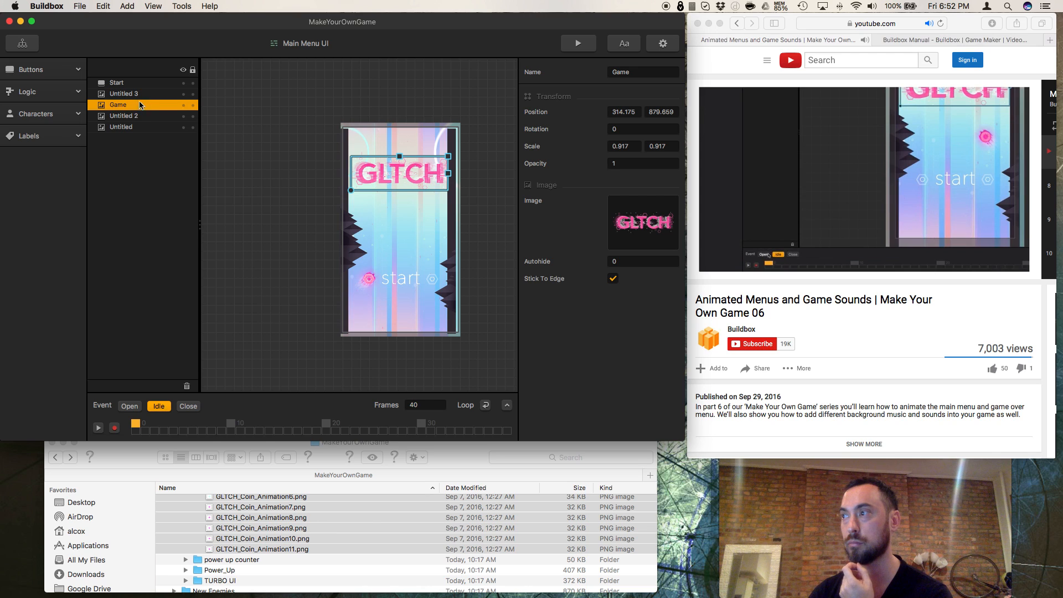
pyautogui.click(129, 406)
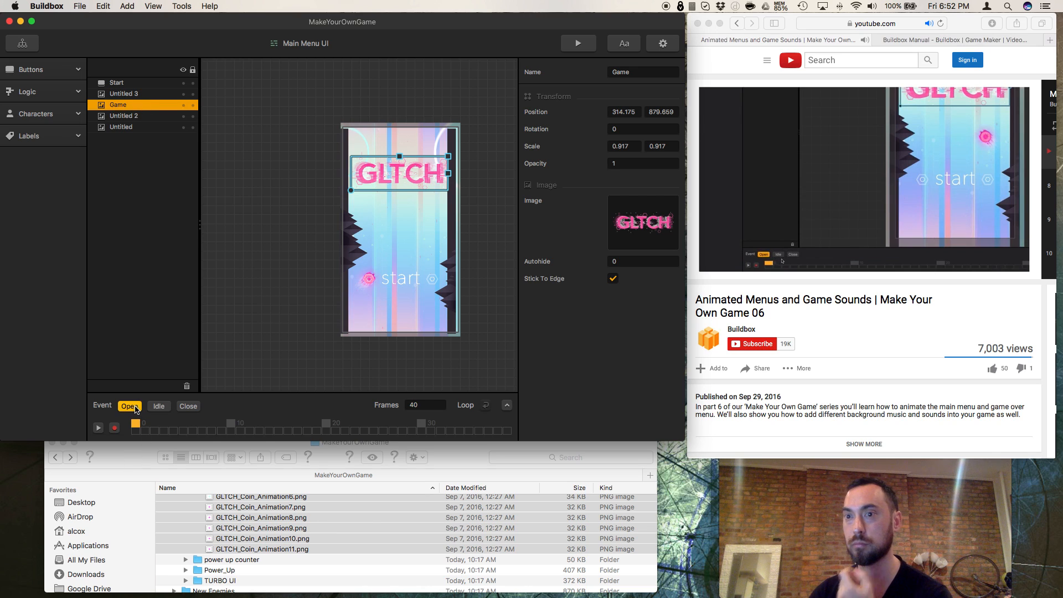
pyautogui.click(115, 429)
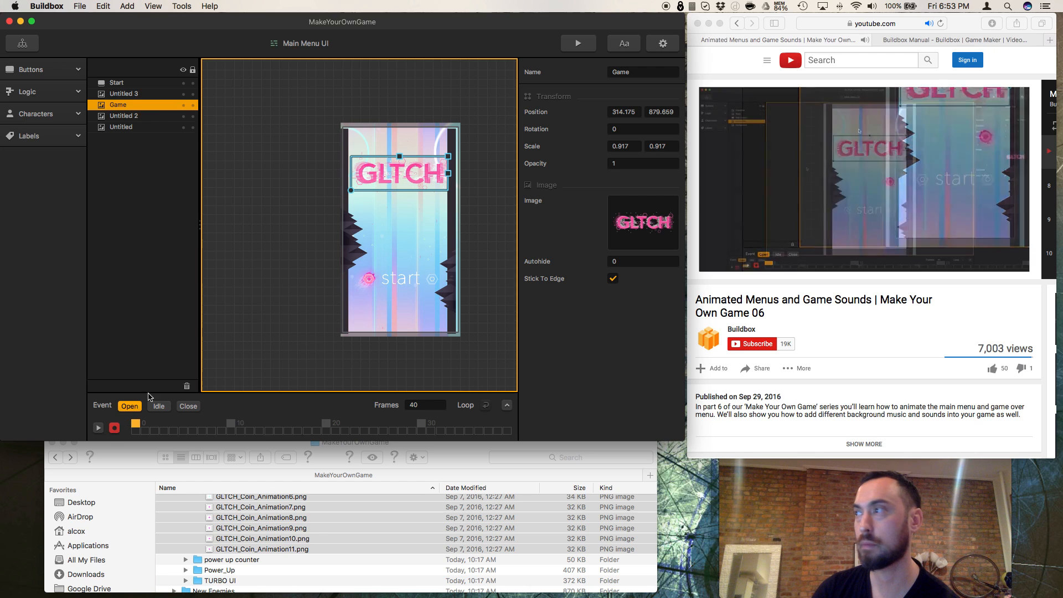
pyautogui.scroll(-1, 291, 144)
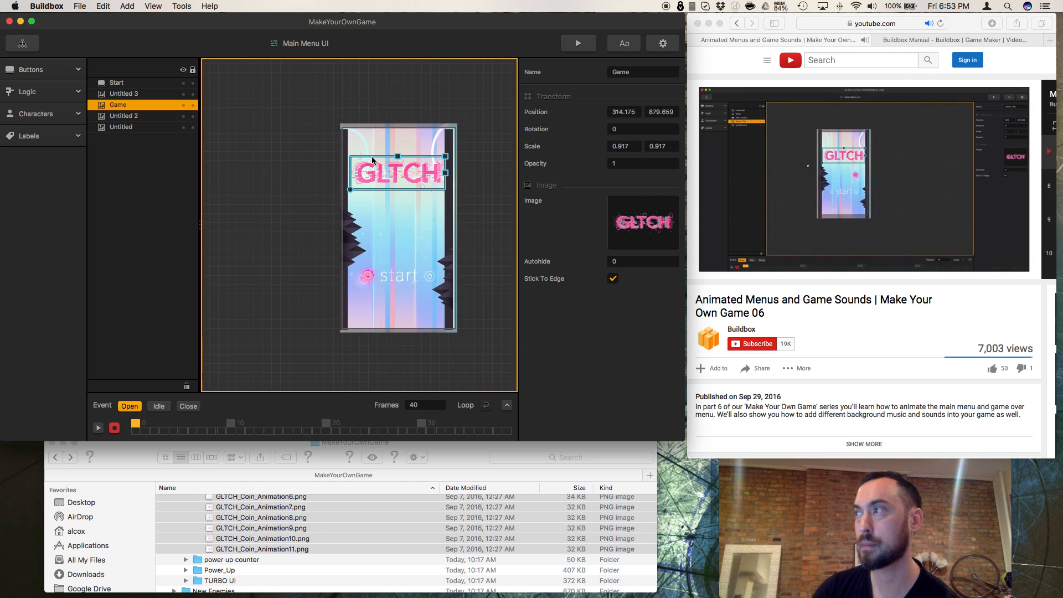
pyautogui.moveTo(394, 174); pyautogui.dragTo(394, 97)
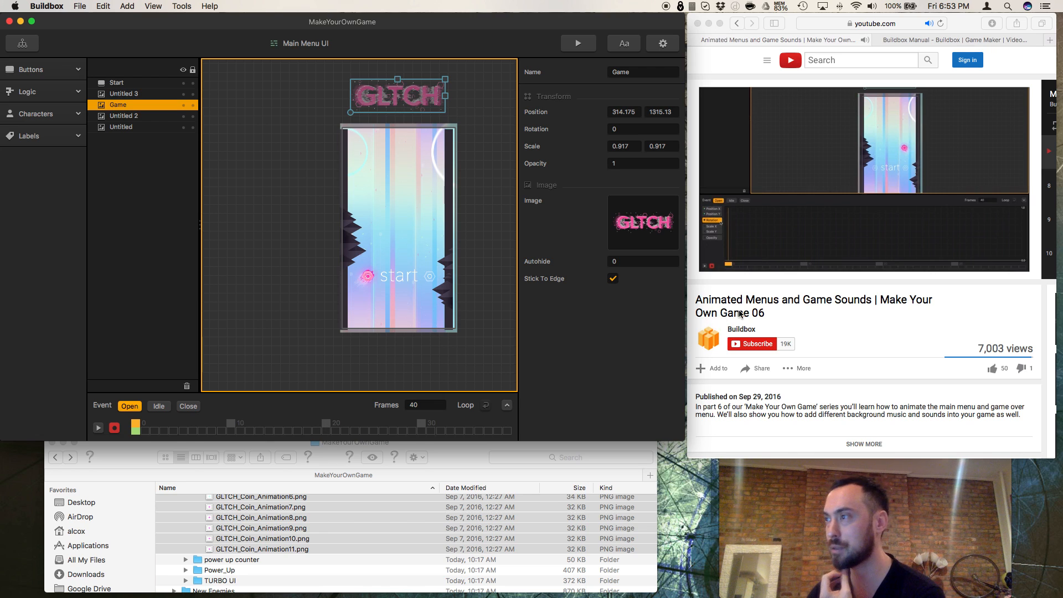
# Step: Rewind the tutorial video in Safari slightly to replay the part about the animation timeline
pyautogui.click(741, 279)
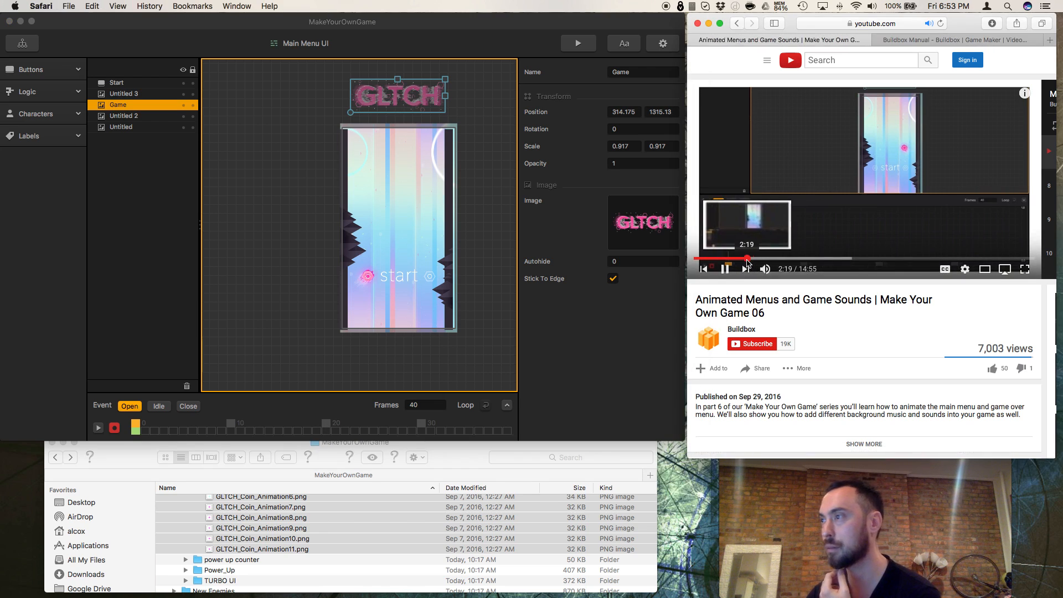
pyautogui.click(747, 259)
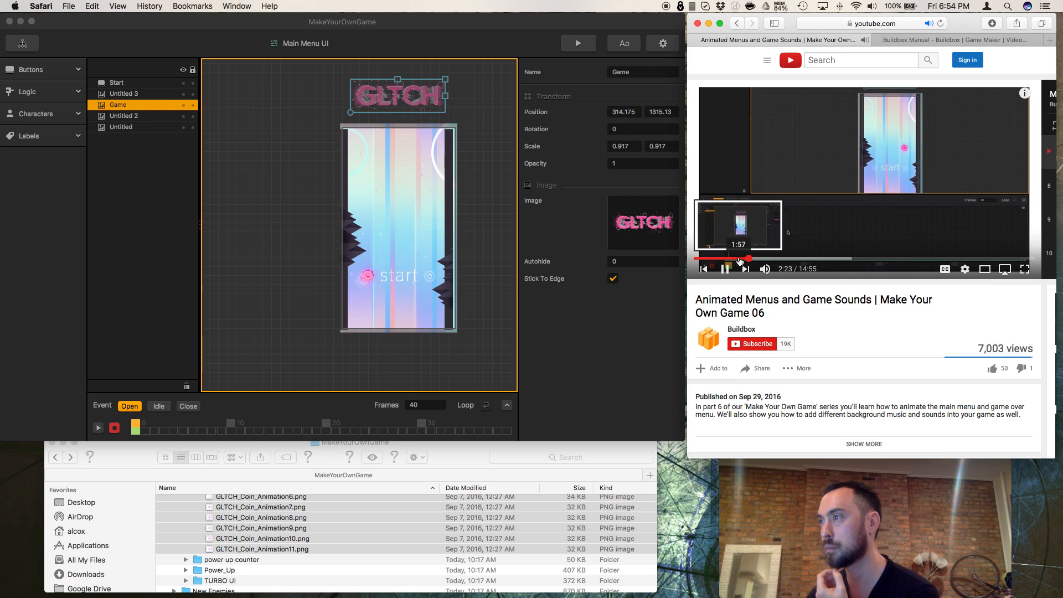
pyautogui.click(746, 258)
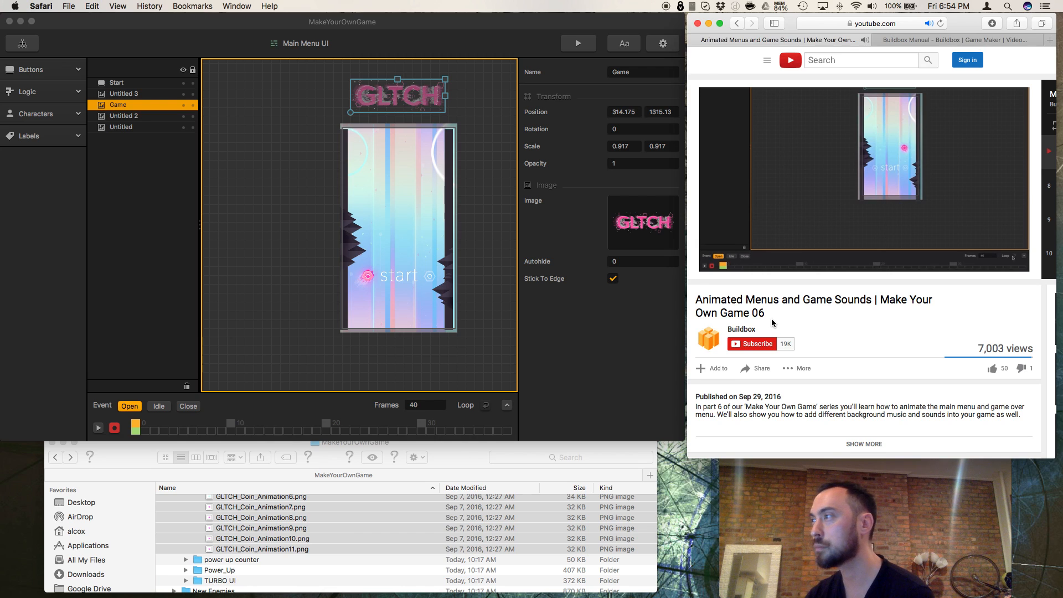
# Step: Expand Buildbox's animation timeline and, at frame 20, move the GLTCH title down into the menu screen, at about Y 908
pyautogui.click(509, 411)
pyautogui.click(508, 410)
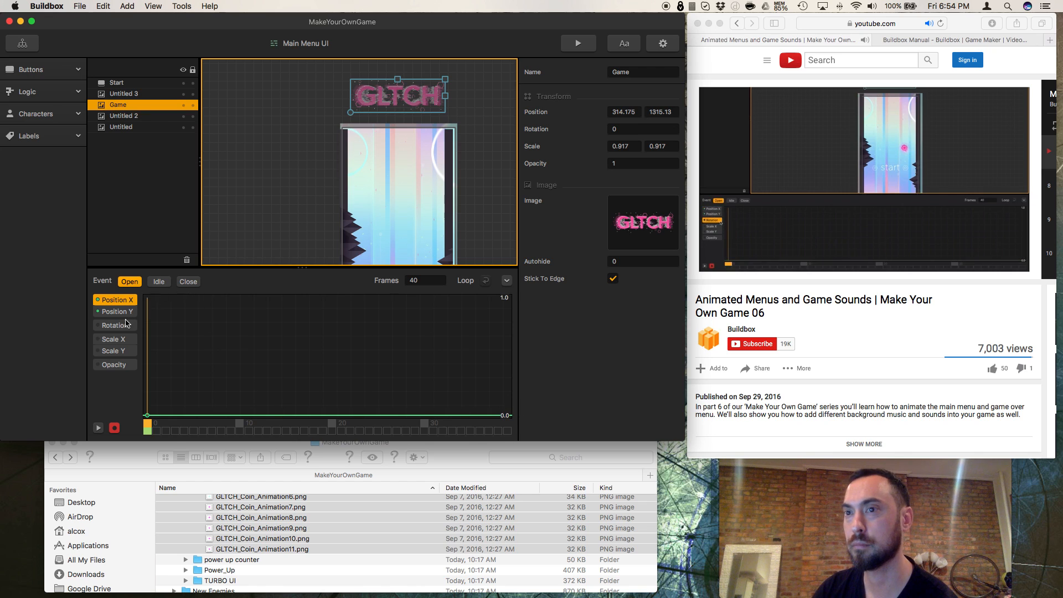
pyautogui.click(123, 325)
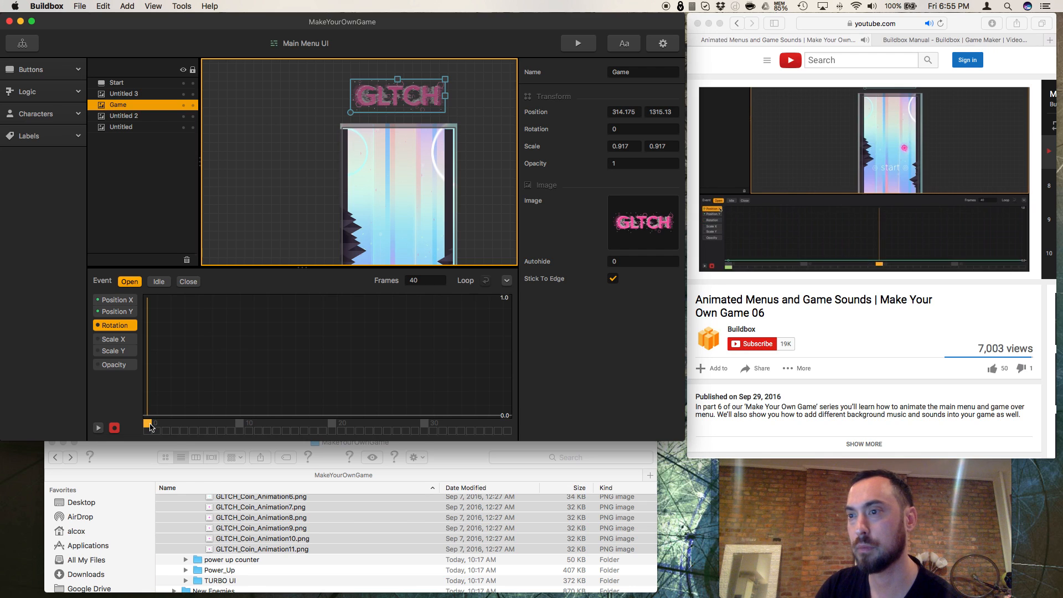
pyautogui.moveTo(150, 427); pyautogui.dragTo(331, 425)
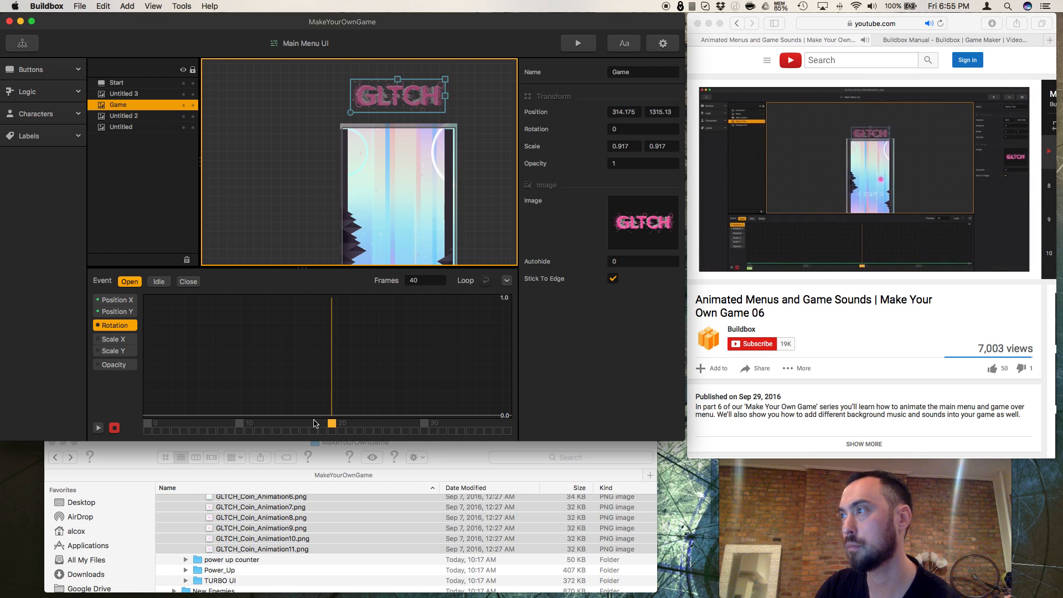
pyautogui.click(406, 119)
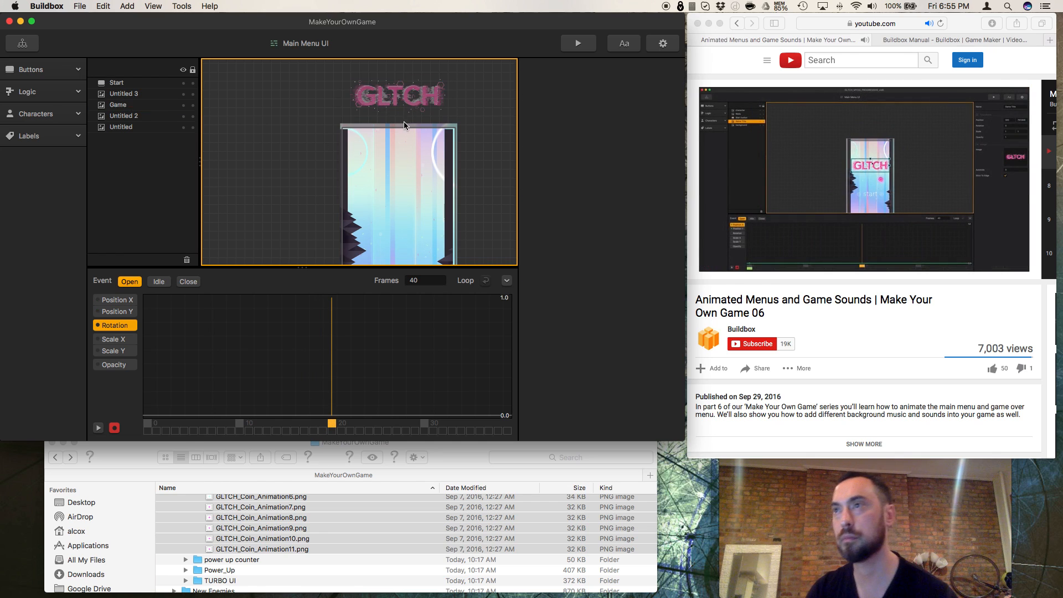
pyautogui.moveTo(408, 95); pyautogui.dragTo(395, 163)
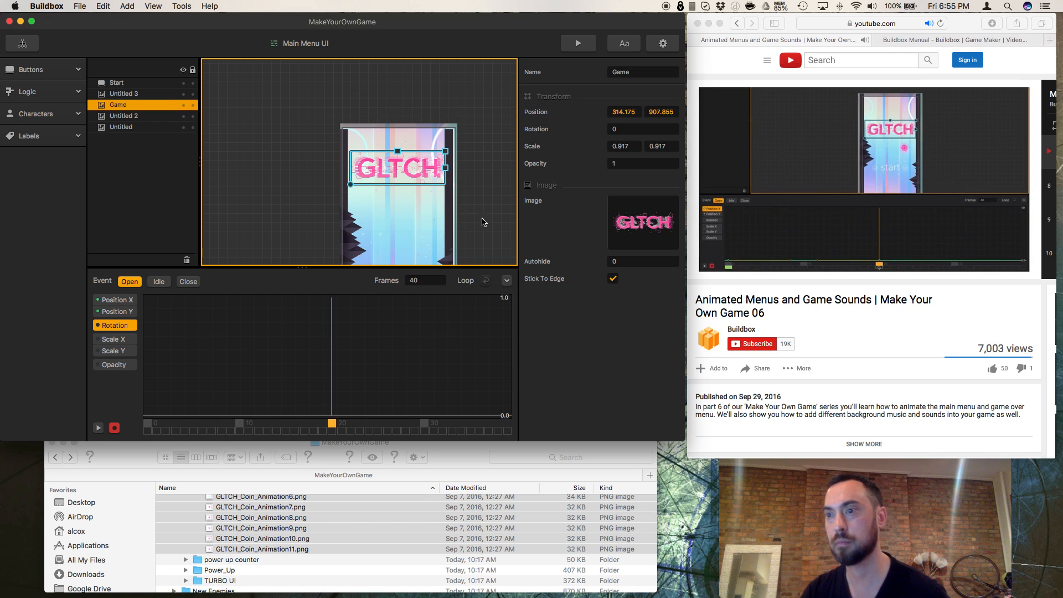
# Step: Collapse the expanded timeline, preview the main menu, and return the animation to frame 0
pyautogui.click(507, 281)
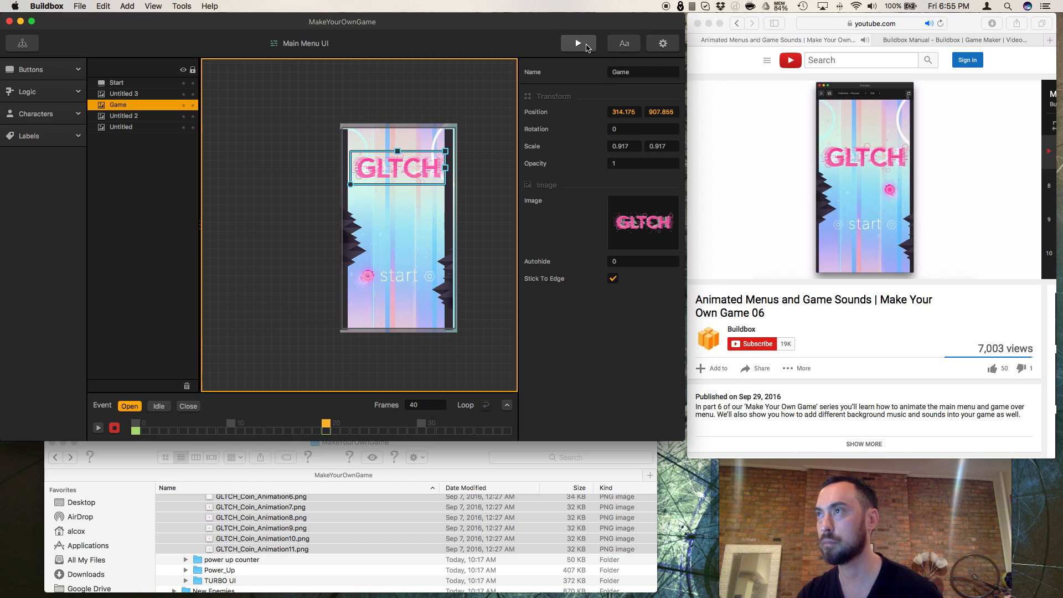
pyautogui.click(586, 46)
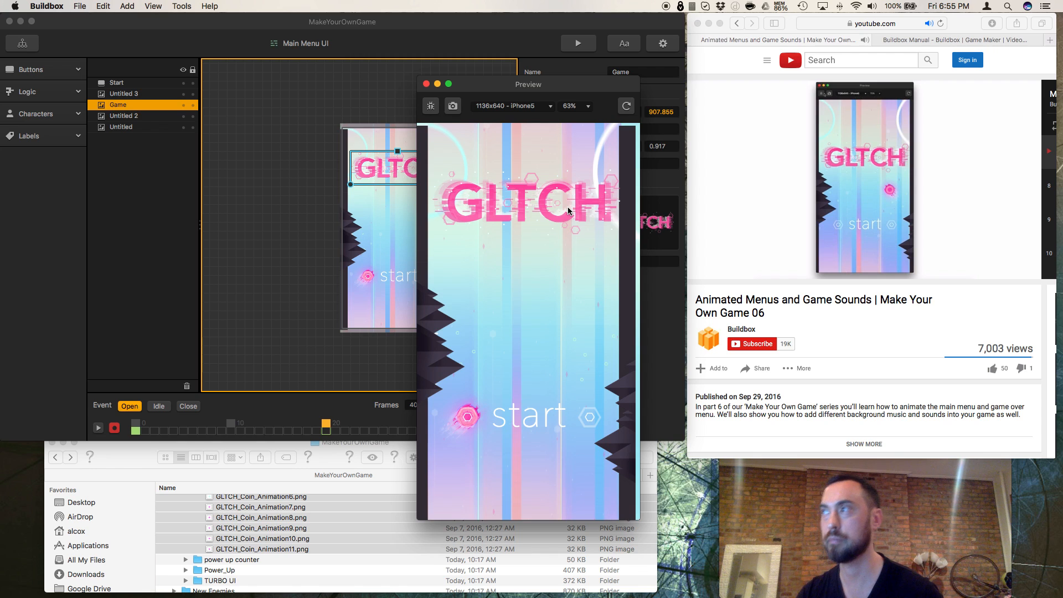
pyautogui.click(427, 85)
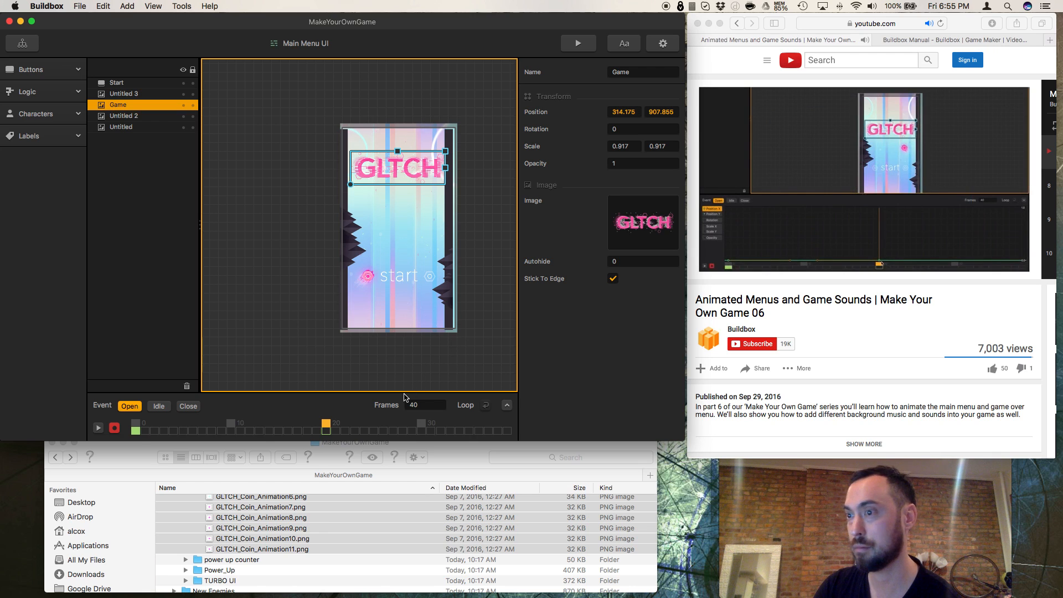
pyautogui.moveTo(326, 425); pyautogui.dragTo(136, 426)
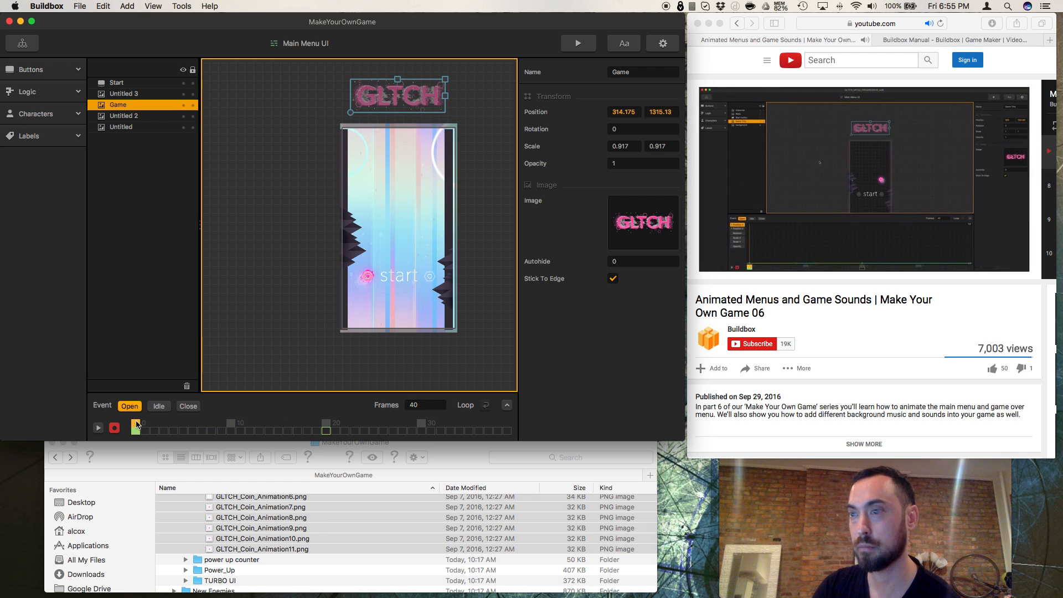
pyautogui.click(401, 280)
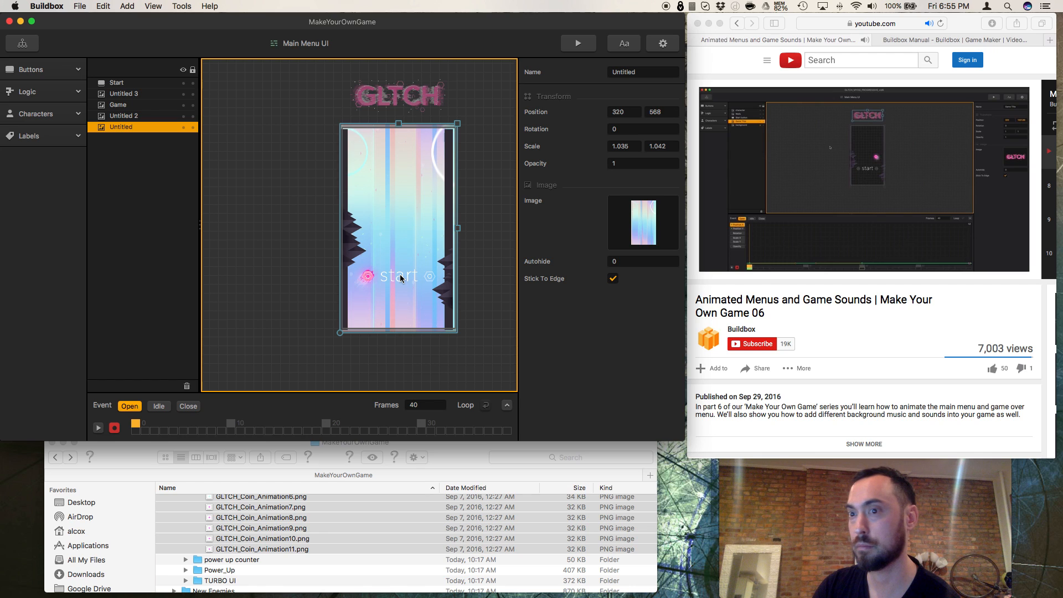
pyautogui.moveTo(400, 279); pyautogui.dragTo(395, 295)
pyautogui.press('super+z')
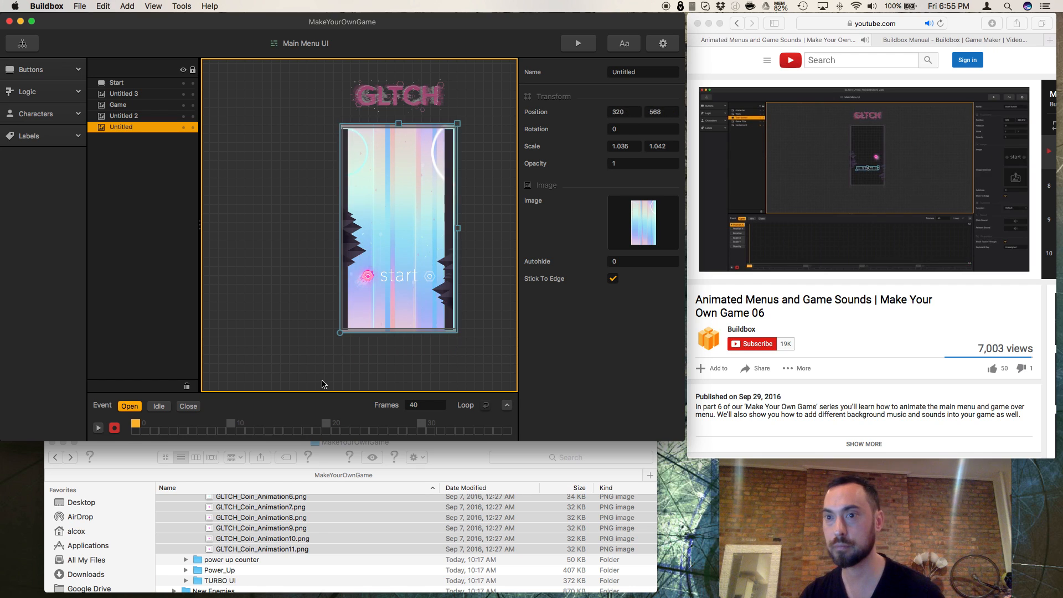
# Step: Rename the pink glowing ball image, Untitled 3, as player
pyautogui.click(154, 116)
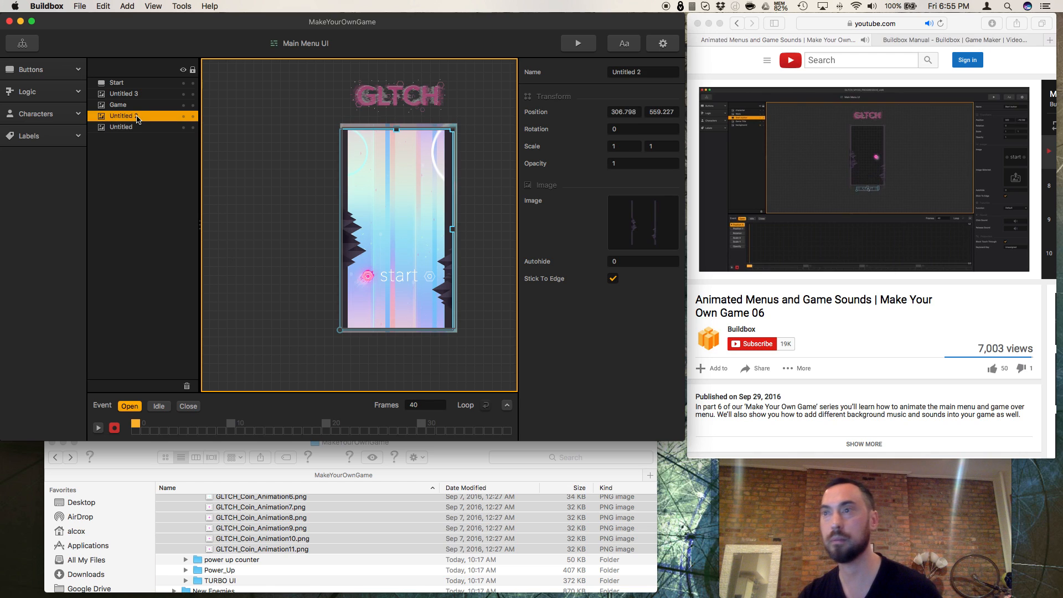
pyautogui.click(144, 97)
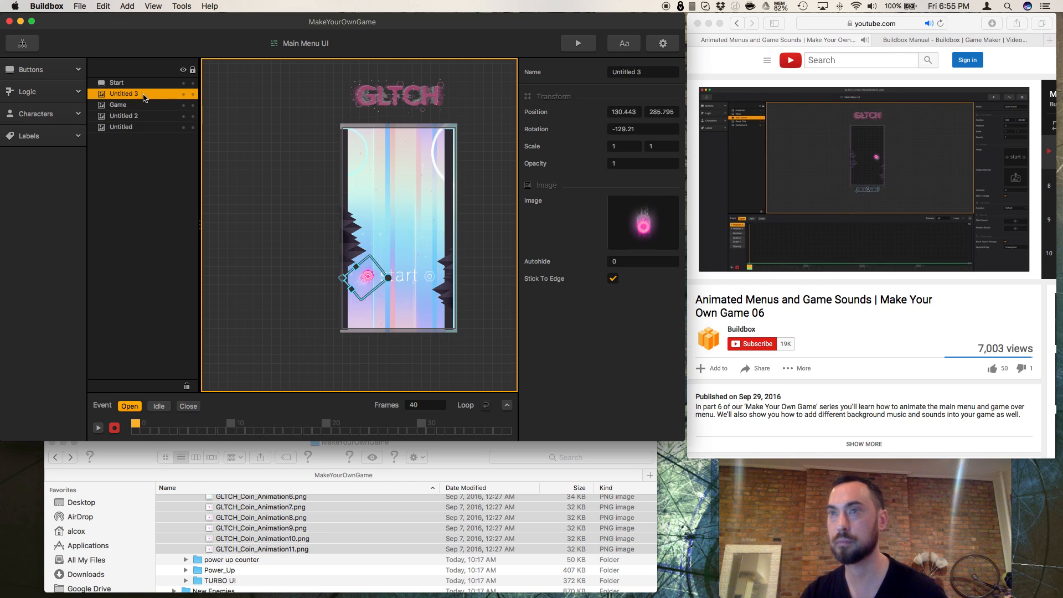
pyautogui.click(632, 72)
pyautogui.doubleClick(635, 72)
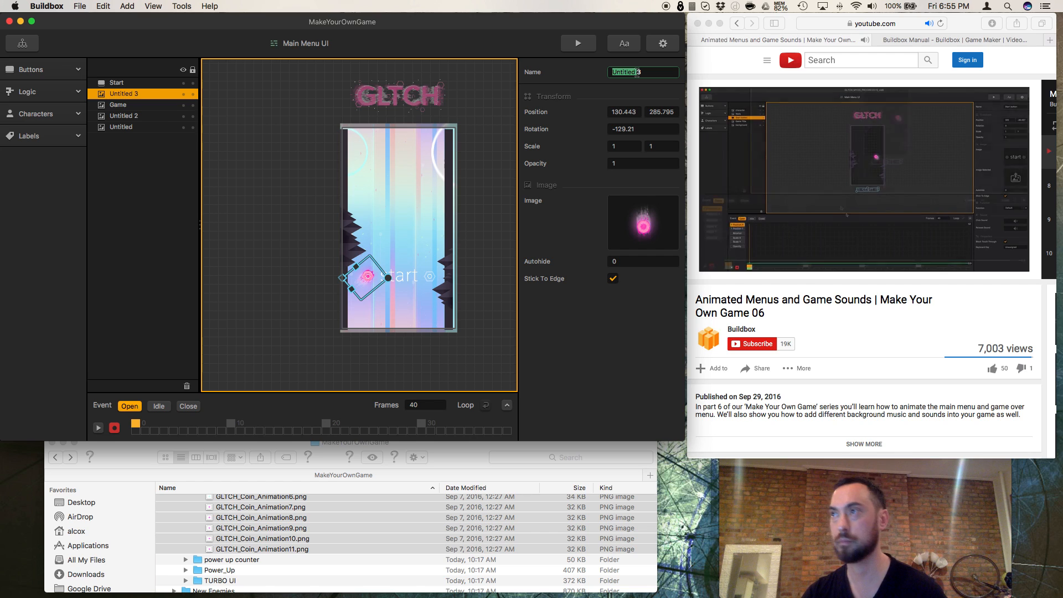
pyautogui.write('playe')
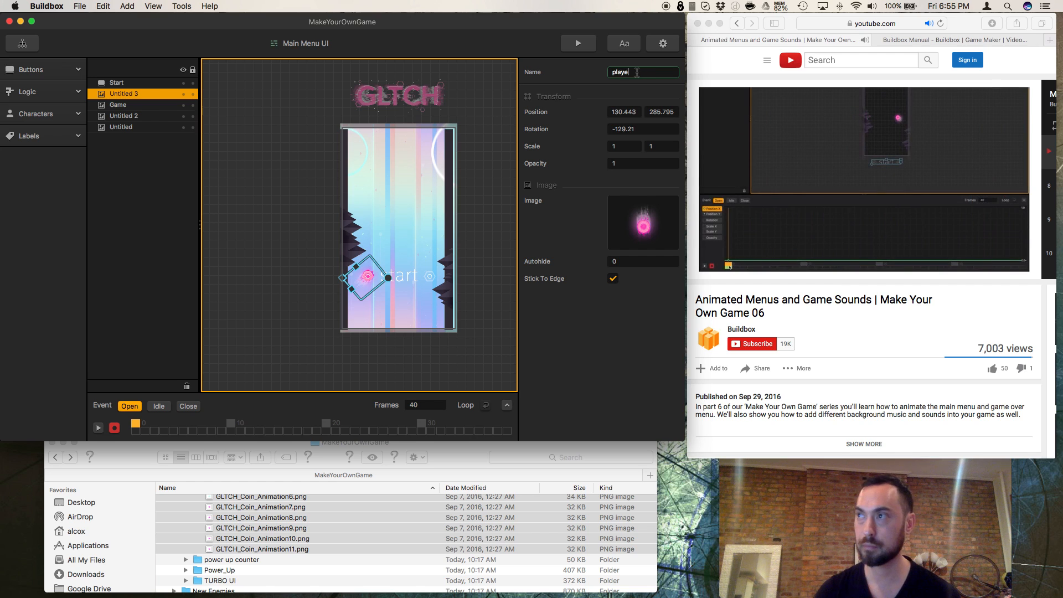
pyautogui.press('Return')
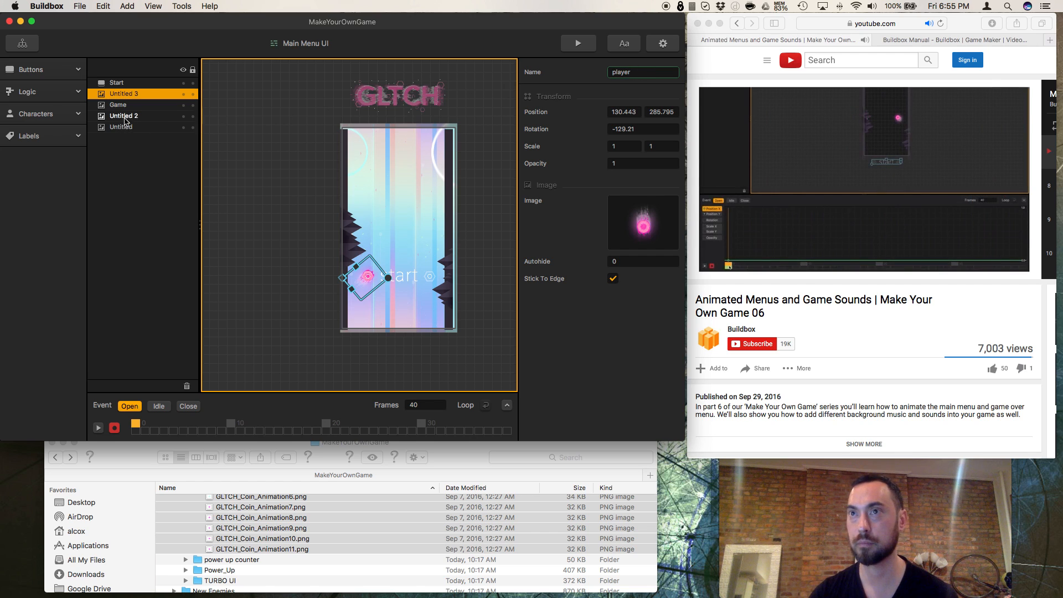
# Step: Check which menu images the Untitled 2, Untitled and Game layers hold
pyautogui.click(125, 117)
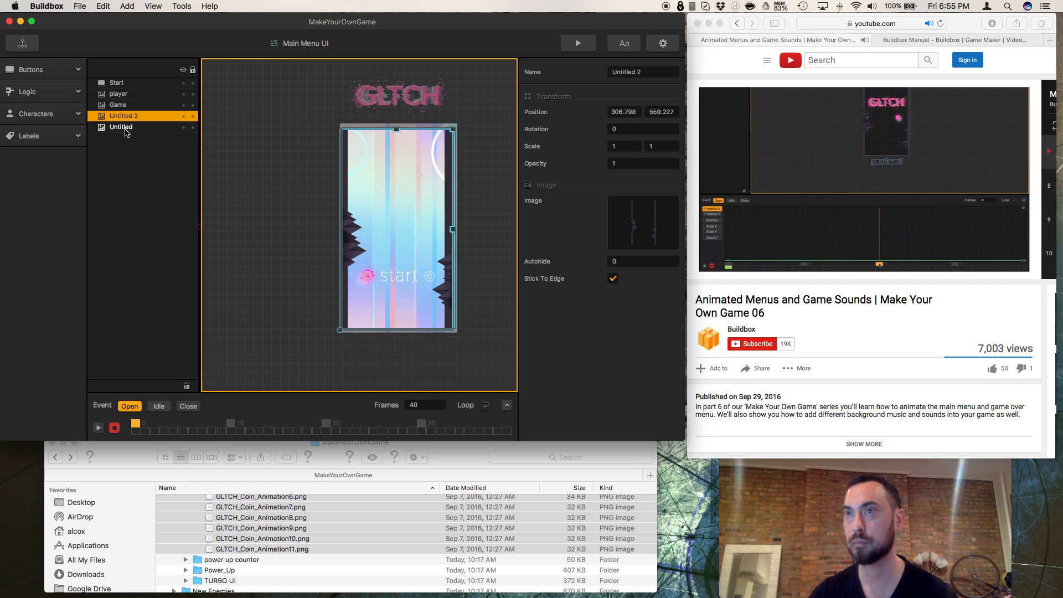
pyautogui.click(124, 128)
pyautogui.click(118, 106)
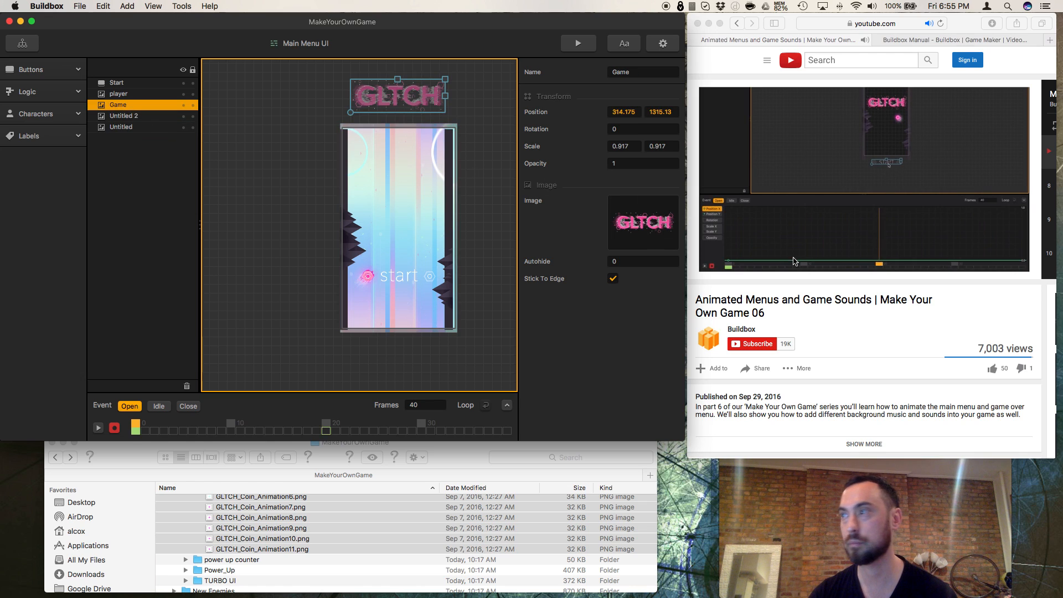
# Step: Pause the YouTube tutorial in Safari and return to the main menu in Buildbox
pyautogui.click(787, 285)
pyautogui.click(725, 271)
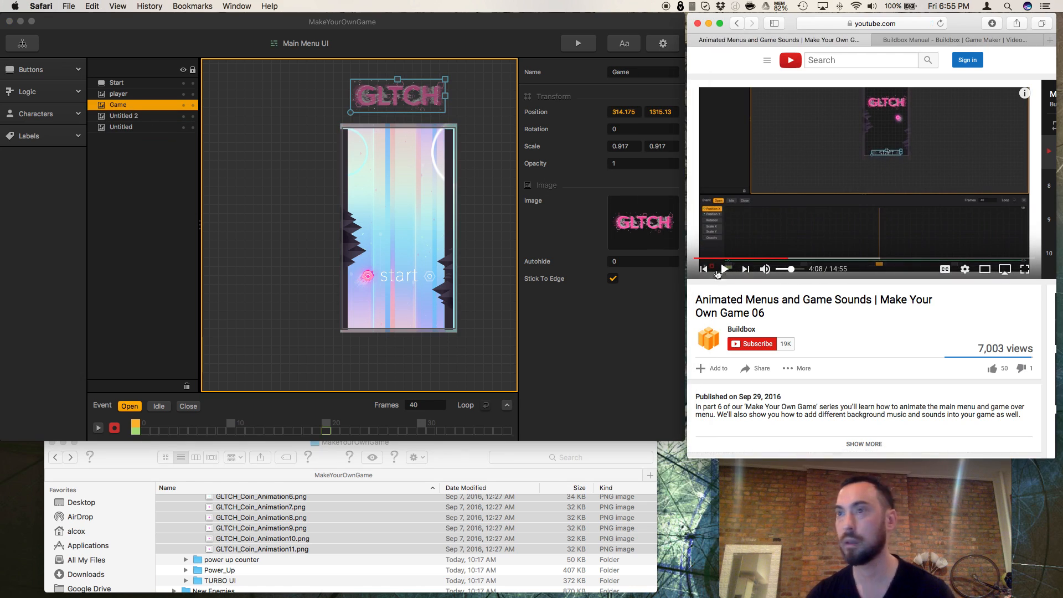
pyautogui.click(402, 278)
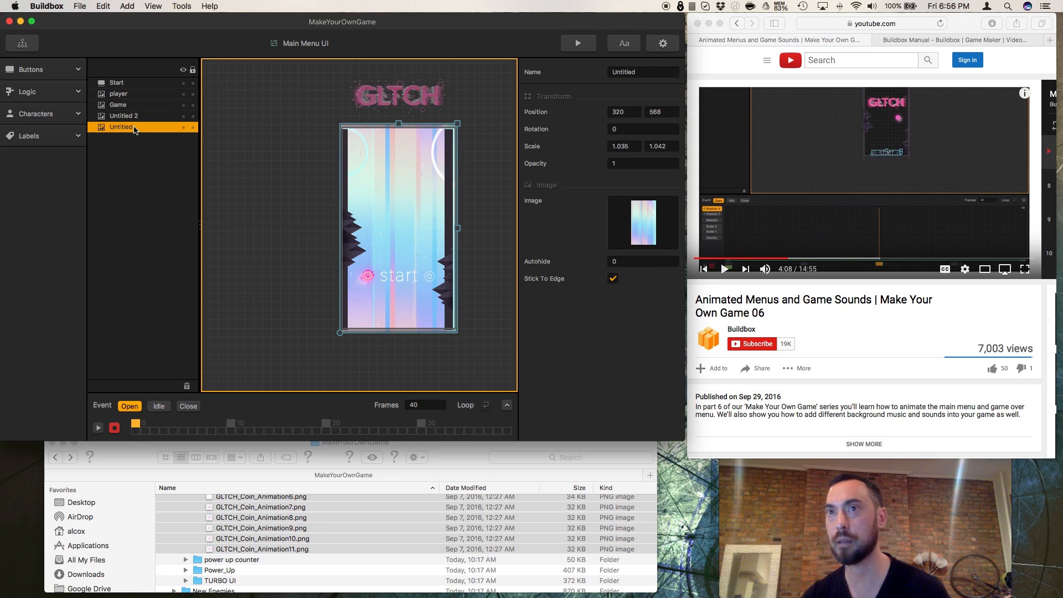
# Step: Rename the side walls image, Untitled 2, as sides
pyautogui.click(134, 118)
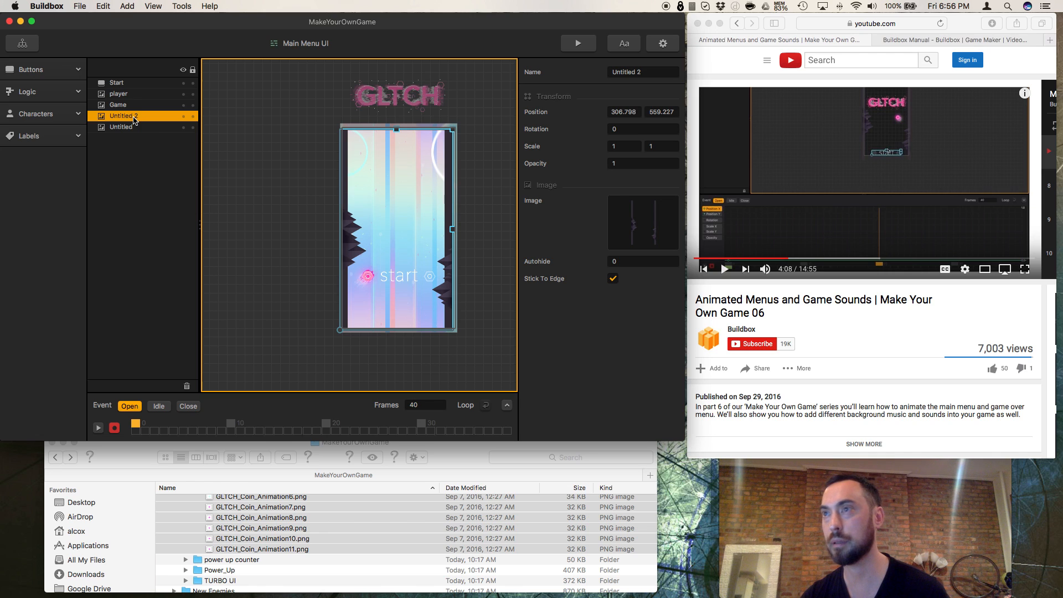
pyautogui.tripleClick(648, 73)
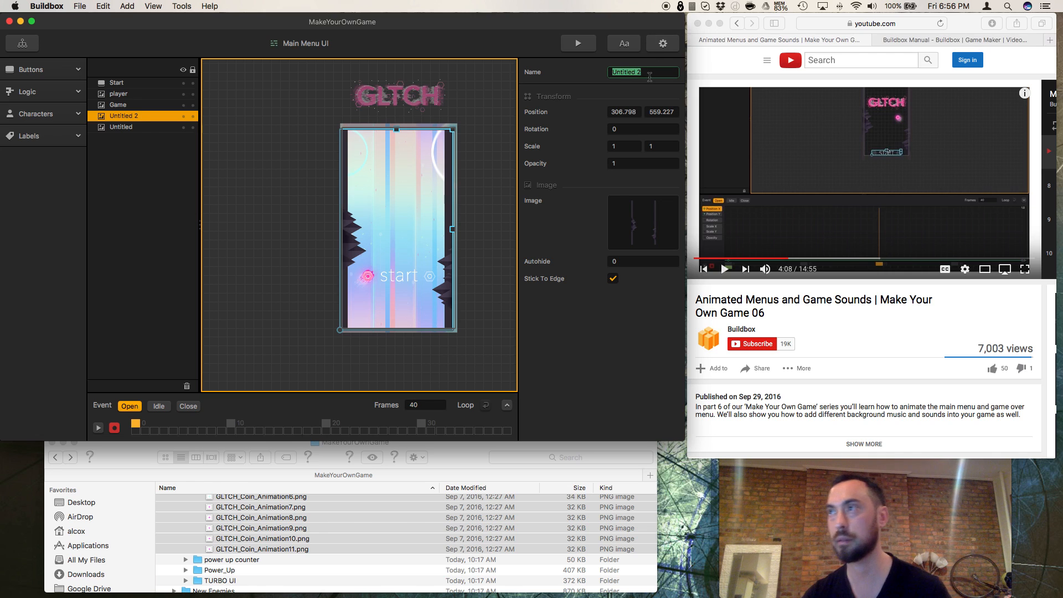
pyautogui.write('sides')
pyautogui.press('Return')
# Step: Rename the pastel backdrop image, Untitled, as background
pyautogui.click(137, 129)
pyautogui.doubleClick(626, 72)
pyautogui.write('backg')
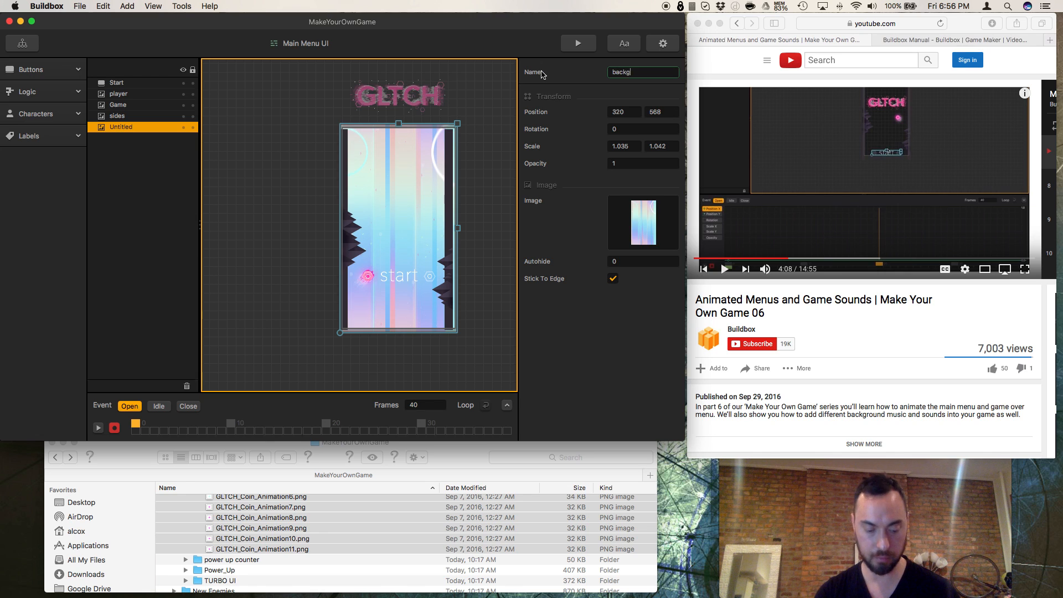
pyautogui.write('round')
pyautogui.press('Return')
# Step: Lock the background layer and check that the backdrop can no longer be selected on the canvas
pyautogui.click(138, 84)
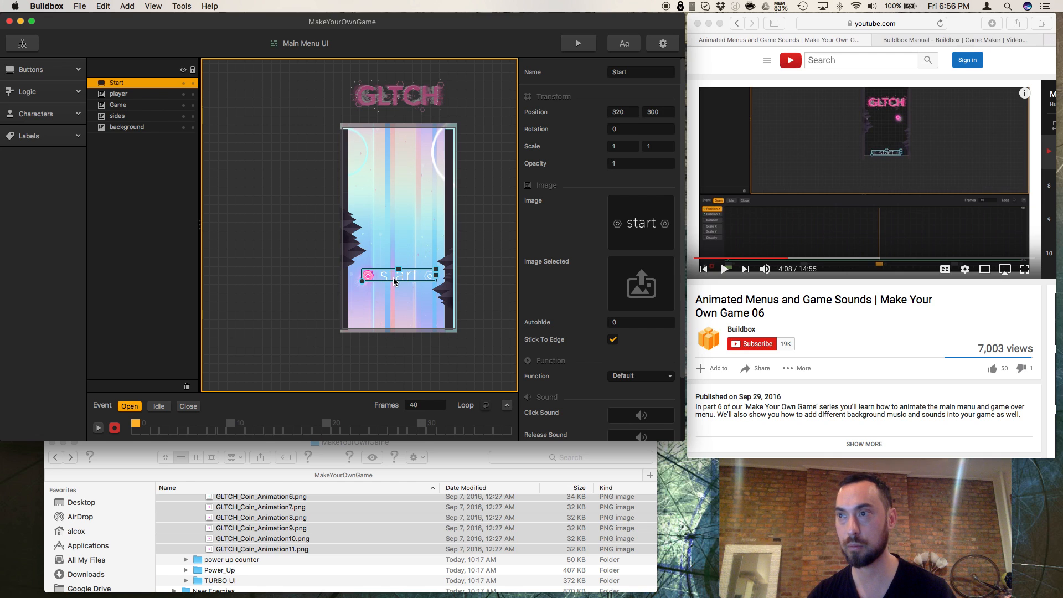
pyautogui.click(399, 310)
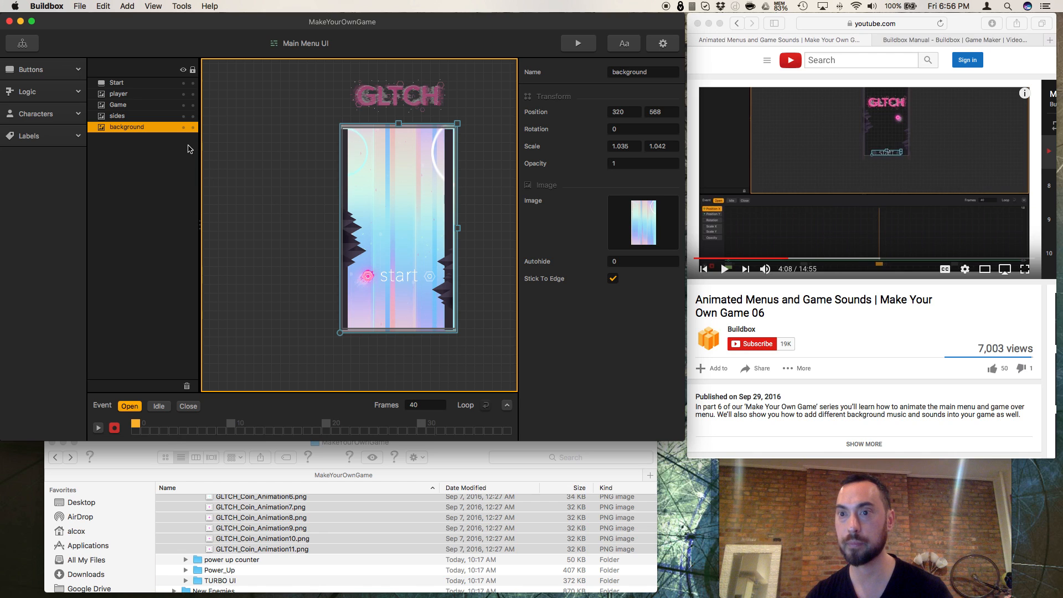
pyautogui.click(192, 128)
pyautogui.click(405, 297)
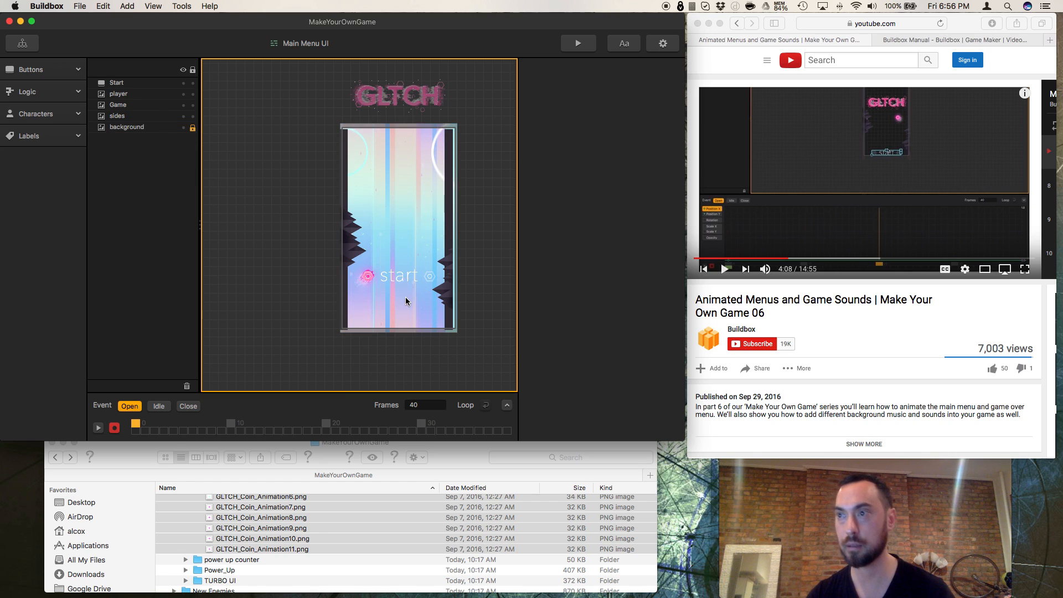
# Step: Animate the start button from below the menu screen, about Y -148 at frame 0, up to about Y 175 at frame 20
pyautogui.click(116, 82)
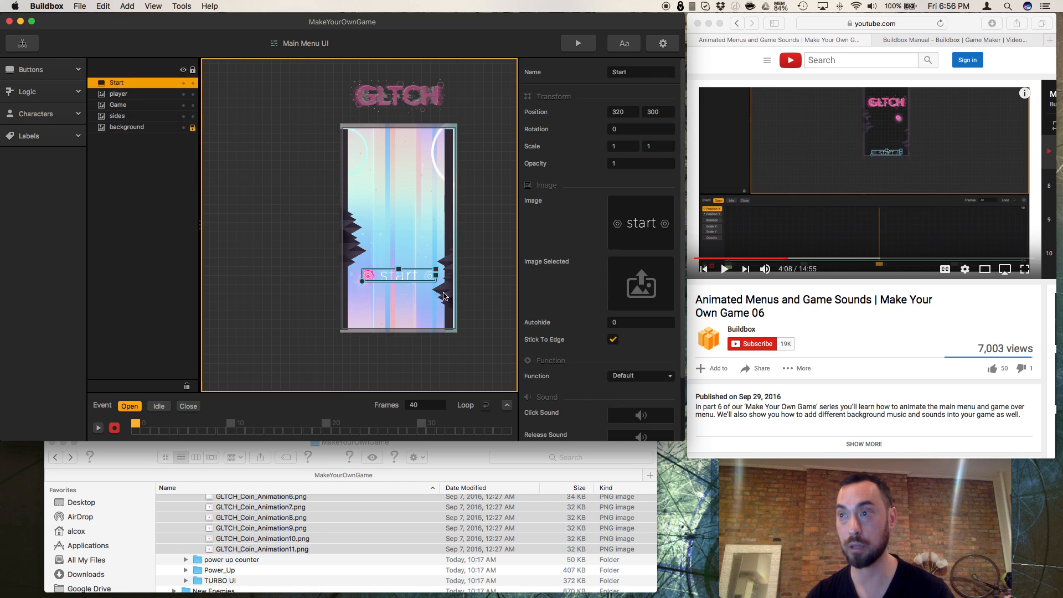
pyautogui.moveTo(408, 282); pyautogui.dragTo(407, 360)
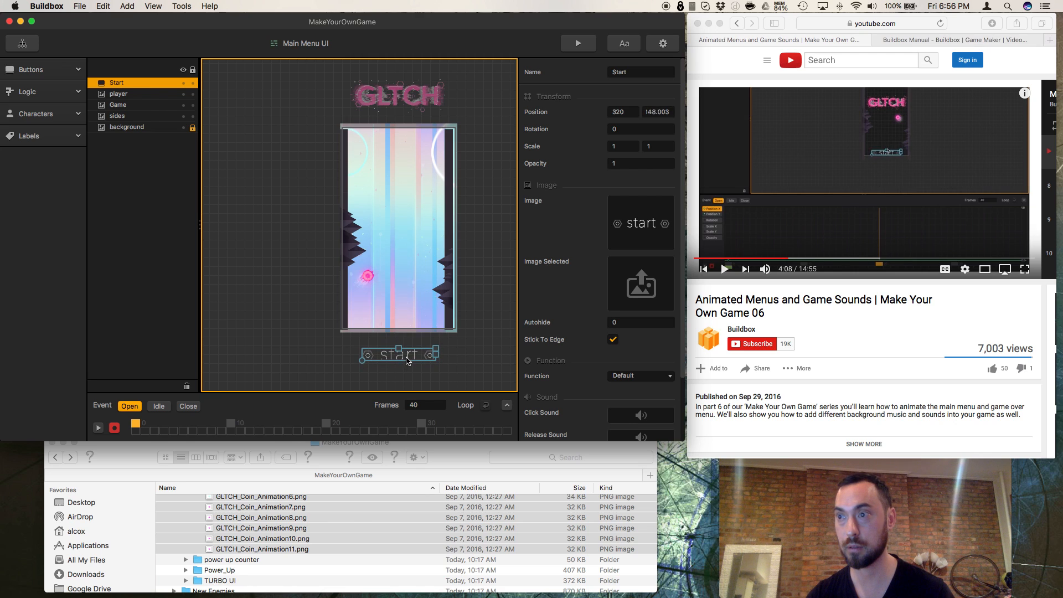
pyautogui.click(328, 425)
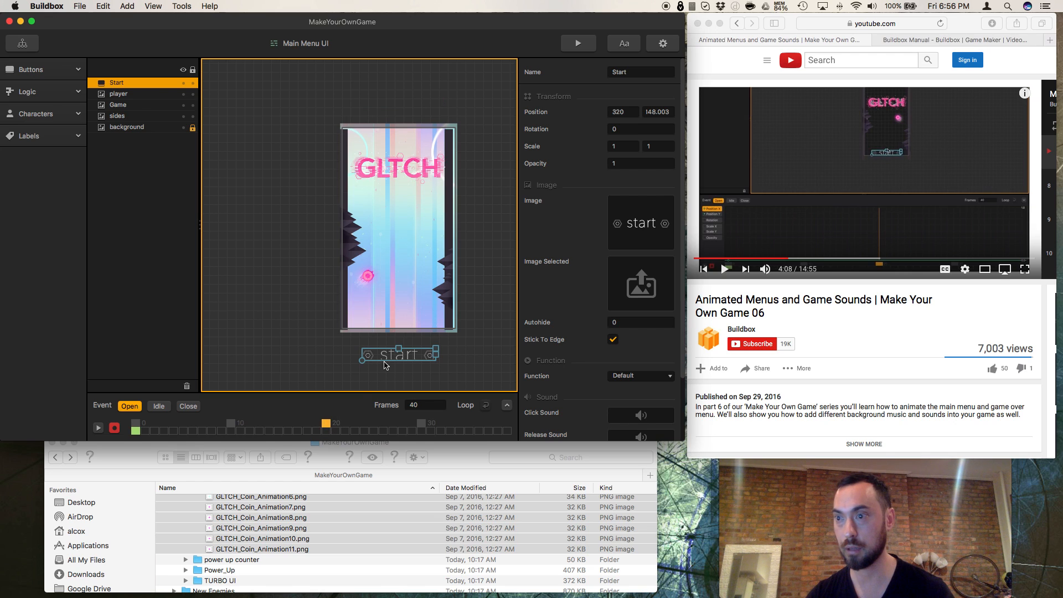
pyautogui.click(404, 340)
pyautogui.moveTo(404, 358); pyautogui.dragTo(406, 302)
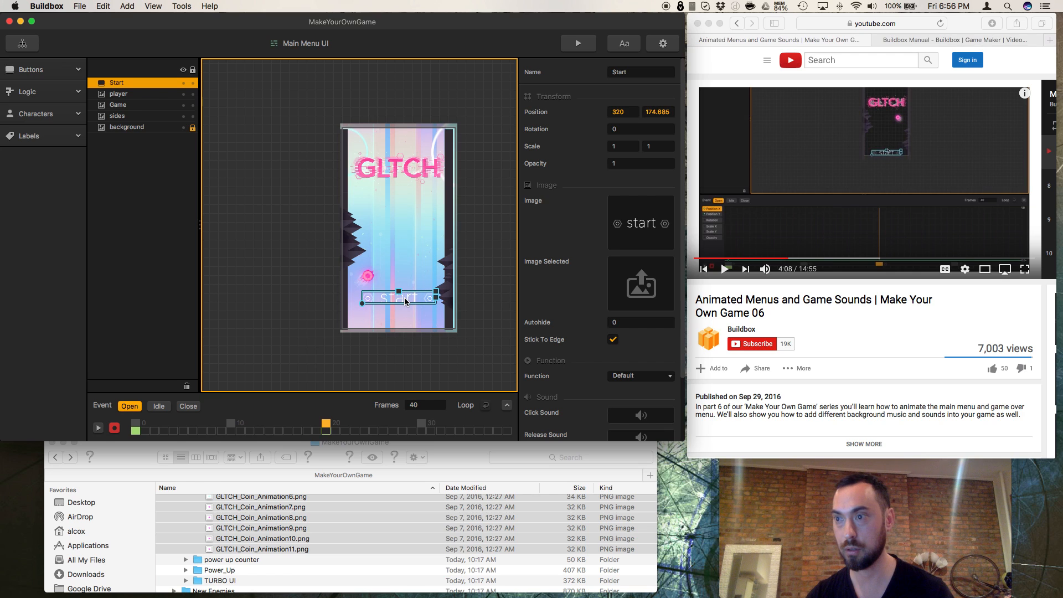
pyautogui.click(406, 302)
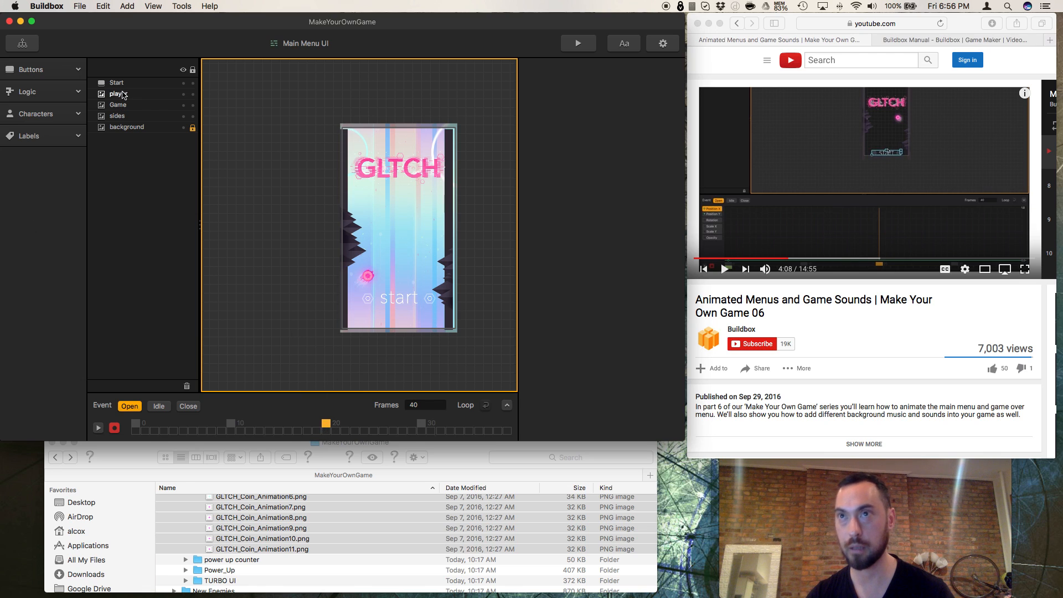
# Step: Raise the start button at frame 20 to about X 323, Y 303
pyautogui.click(129, 83)
pyautogui.click(411, 289)
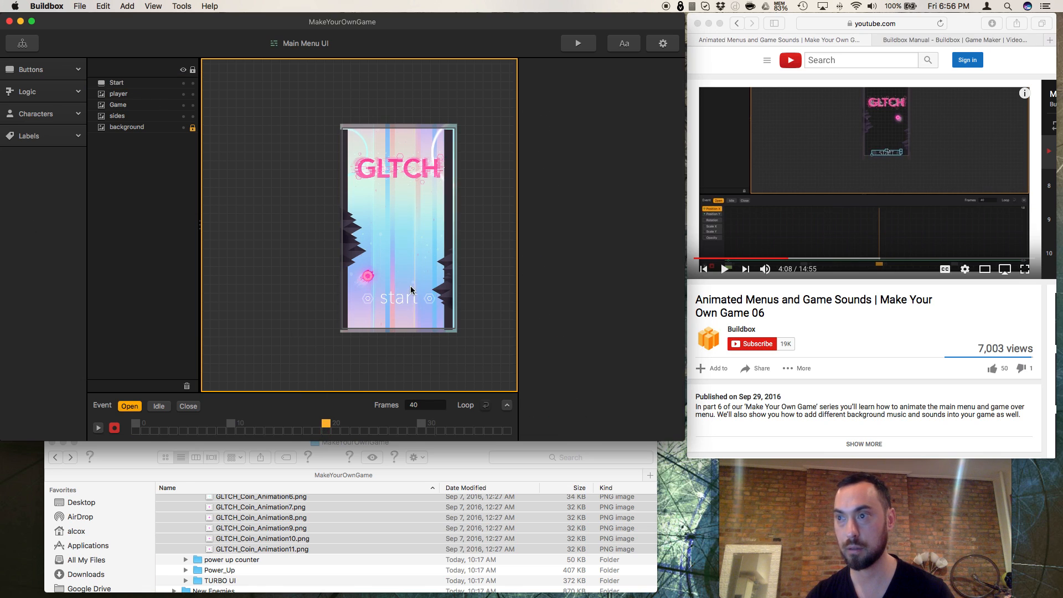
pyautogui.click(115, 82)
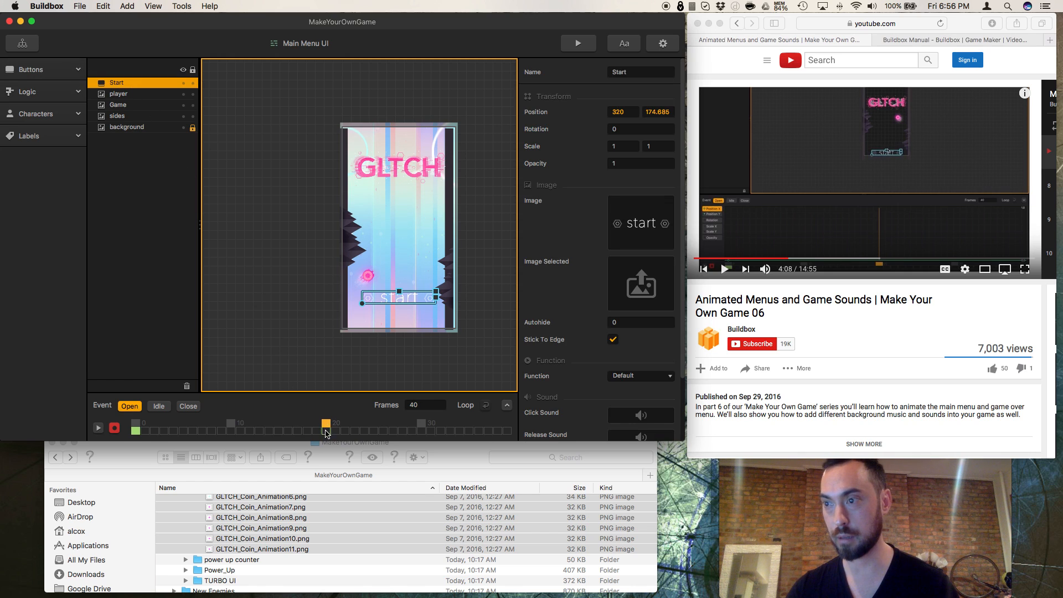
pyautogui.scroll(-1, 390, 332)
pyautogui.click(406, 302)
pyautogui.scroll(1, 405, 300)
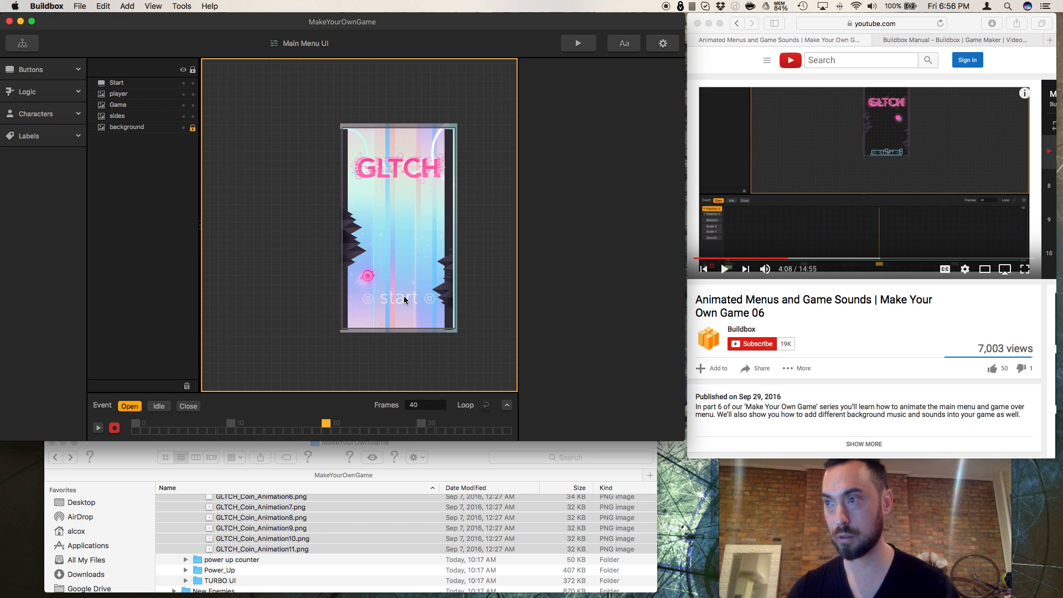
pyautogui.click(145, 84)
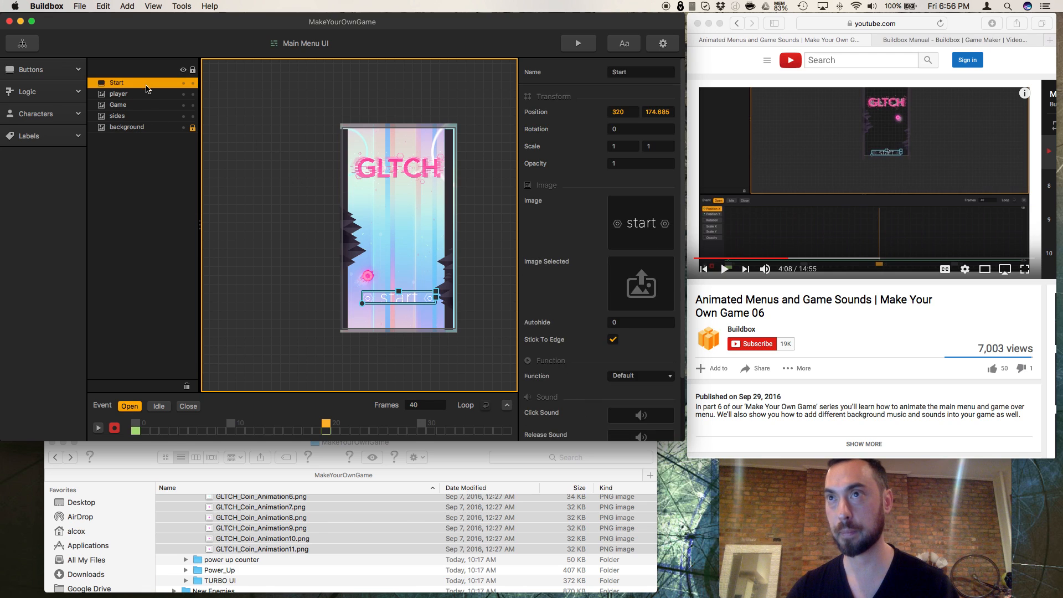
pyautogui.click(402, 300)
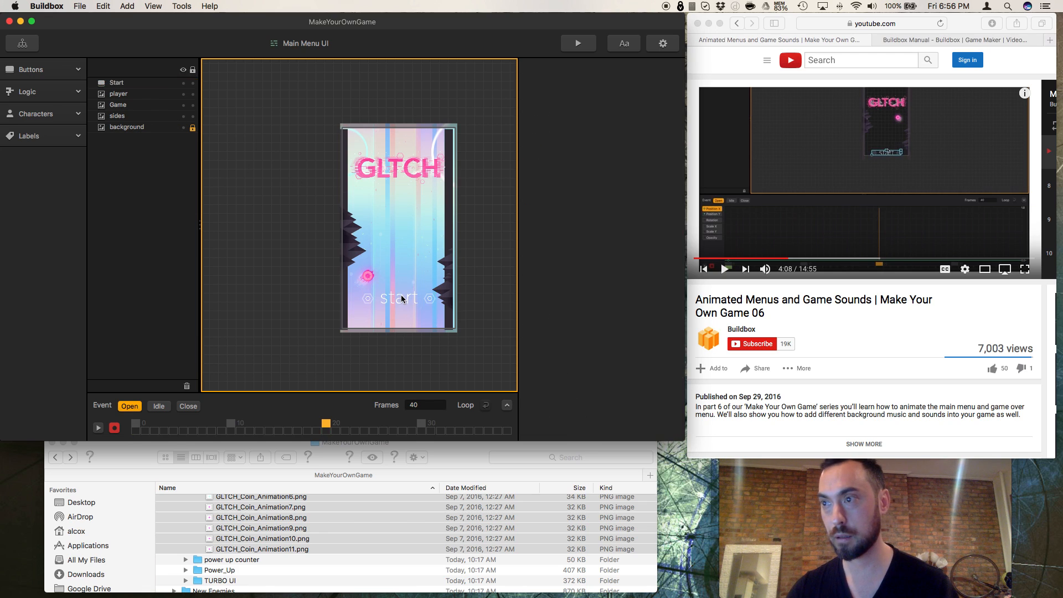
pyautogui.moveTo(402, 300); pyautogui.dragTo(404, 279)
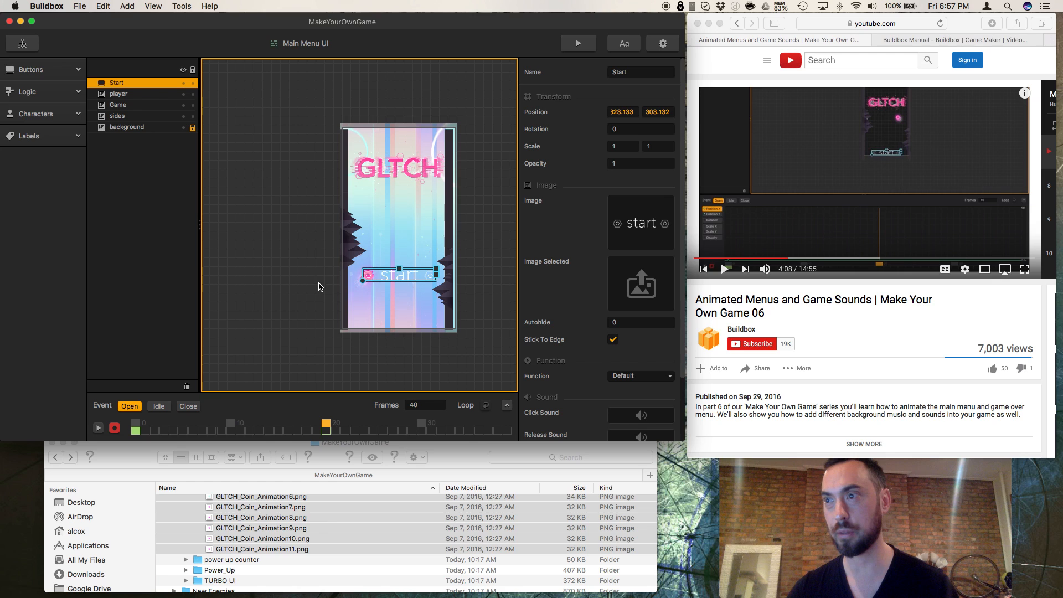
# Step: At frame 0, move the player ball to the foot of the menu screen, about X 199, Y 29, and rotate it to about -224
pyautogui.click(148, 118)
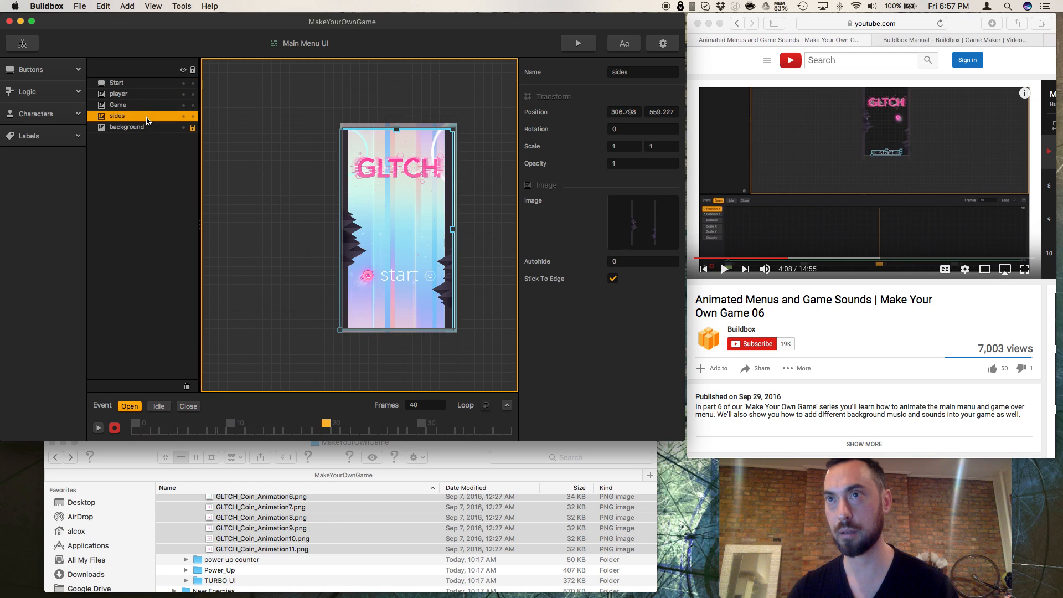
pyautogui.click(129, 94)
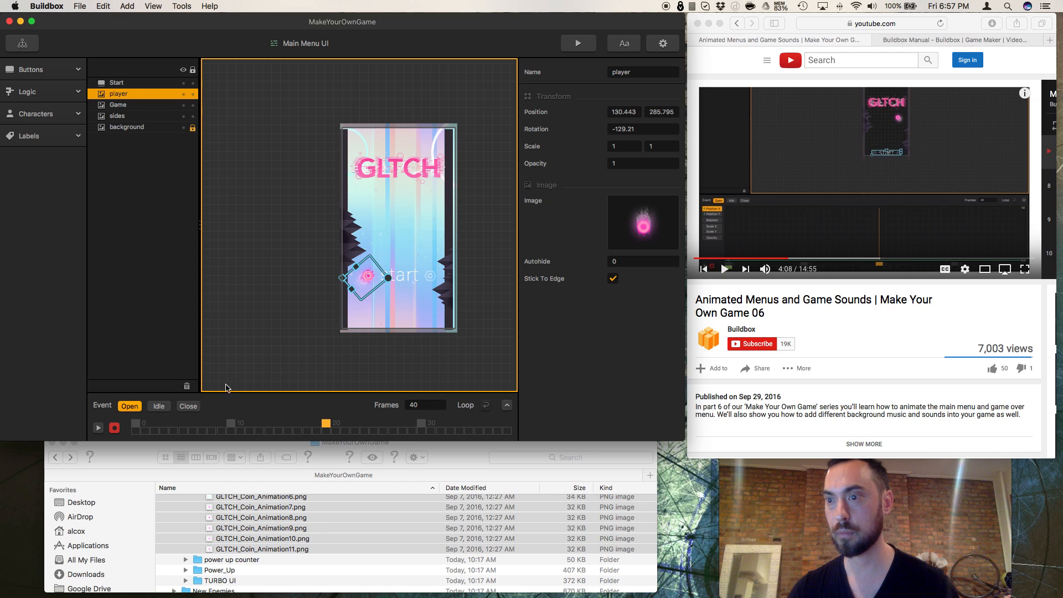
pyautogui.click(136, 425)
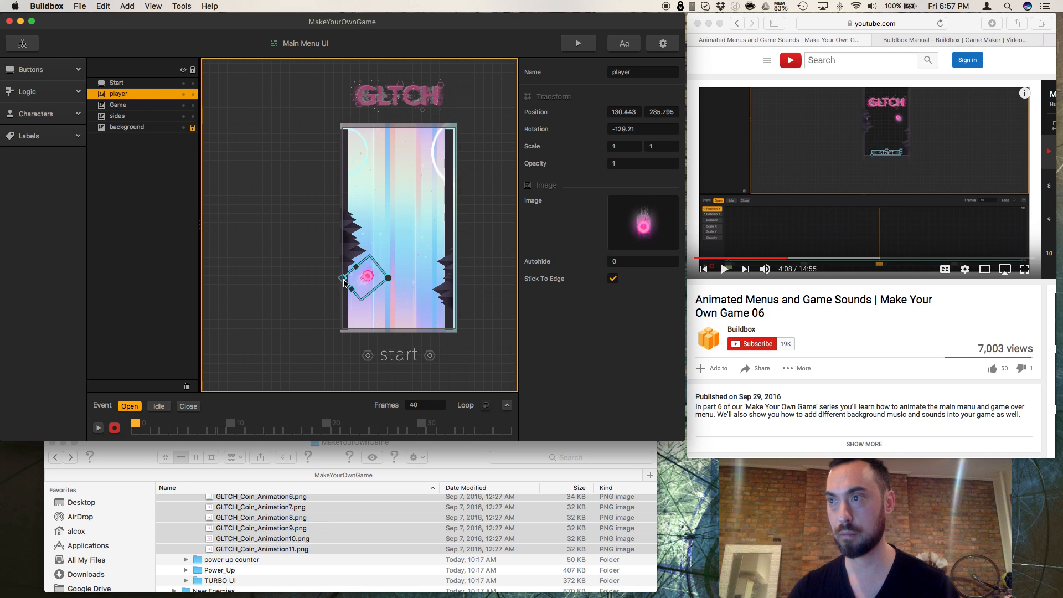
pyautogui.moveTo(389, 282); pyautogui.dragTo(382, 328)
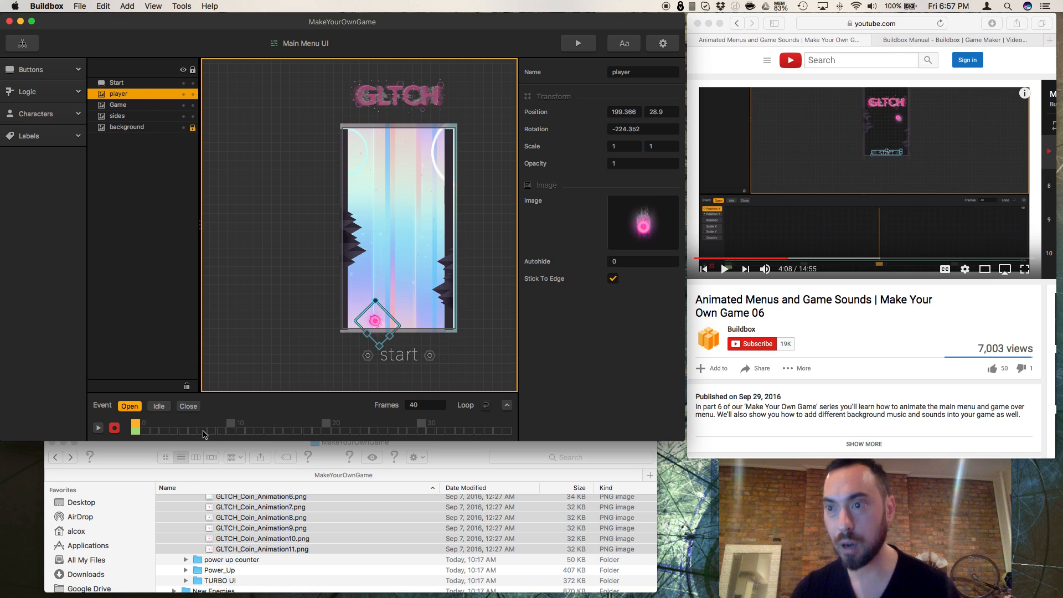
# Step: At frame 10, move the player ball to the left wall, about X 52, Y 186, and rotate it to about -141
pyautogui.click(229, 427)
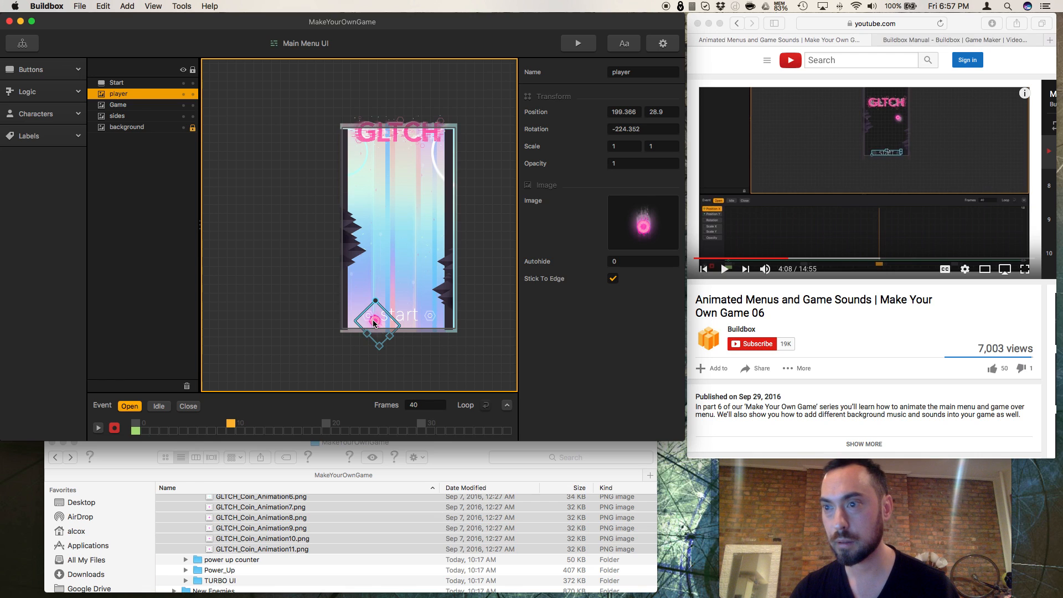
pyautogui.moveTo(374, 324); pyautogui.dragTo(351, 297)
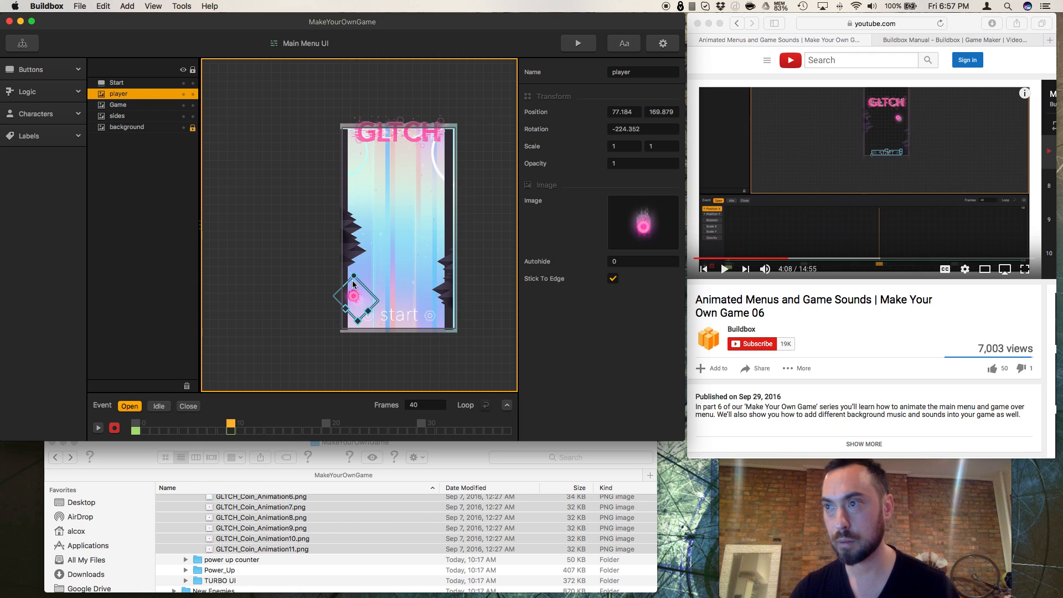
pyautogui.moveTo(354, 275)
pyautogui.mouseDown()
pyautogui.moveTo(380, 291)
pyautogui.moveTo(356, 296)
pyautogui.mouseUp()
# Step: At frame 20, move the player ball above the start button, about X 300, Y 452, and preview the main menu
pyautogui.click(326, 425)
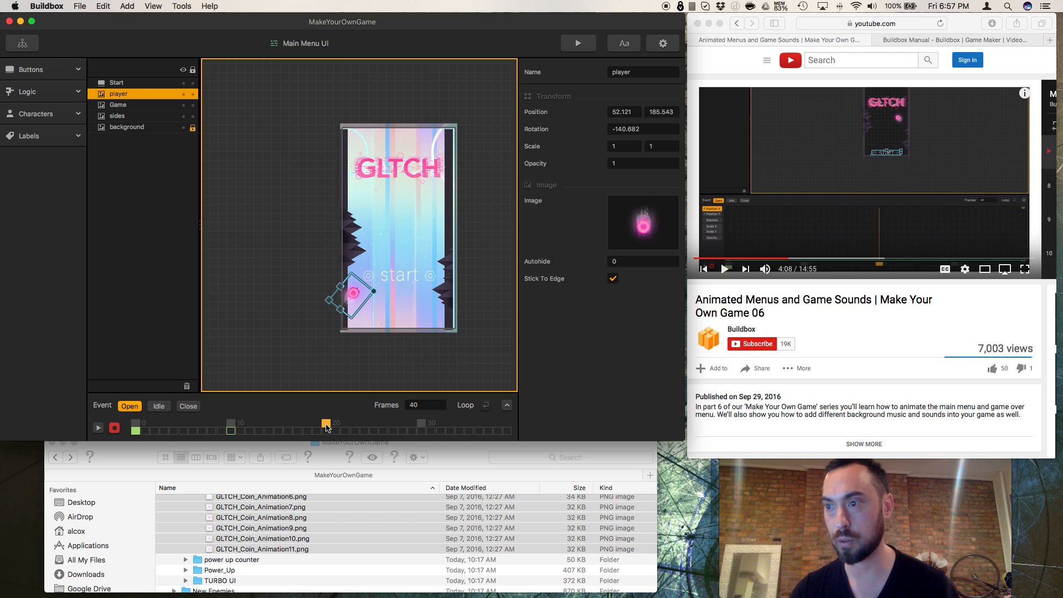
pyautogui.moveTo(355, 295); pyautogui.dragTo(399, 250)
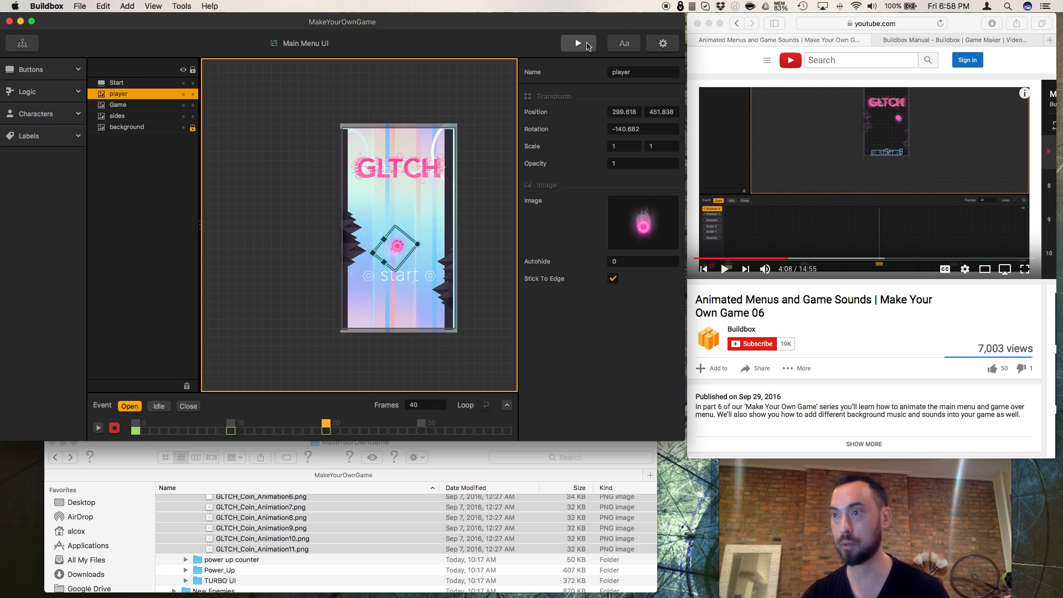
pyautogui.click(588, 46)
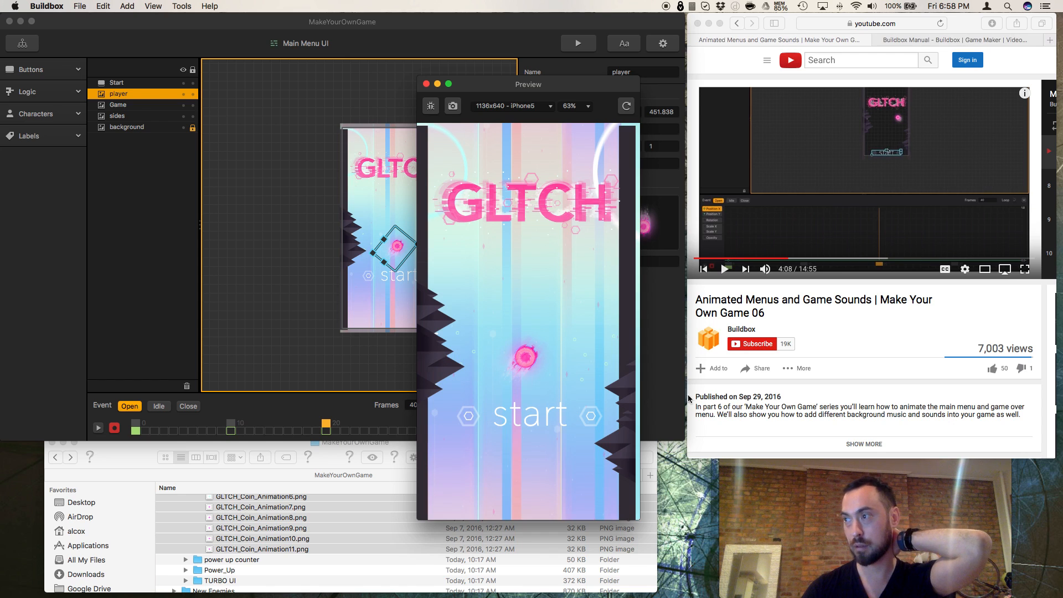
# Step: Resume the YouTube tutorial in Safari and close Buildbox's preview window
pyautogui.click(721, 394)
pyautogui.click(725, 270)
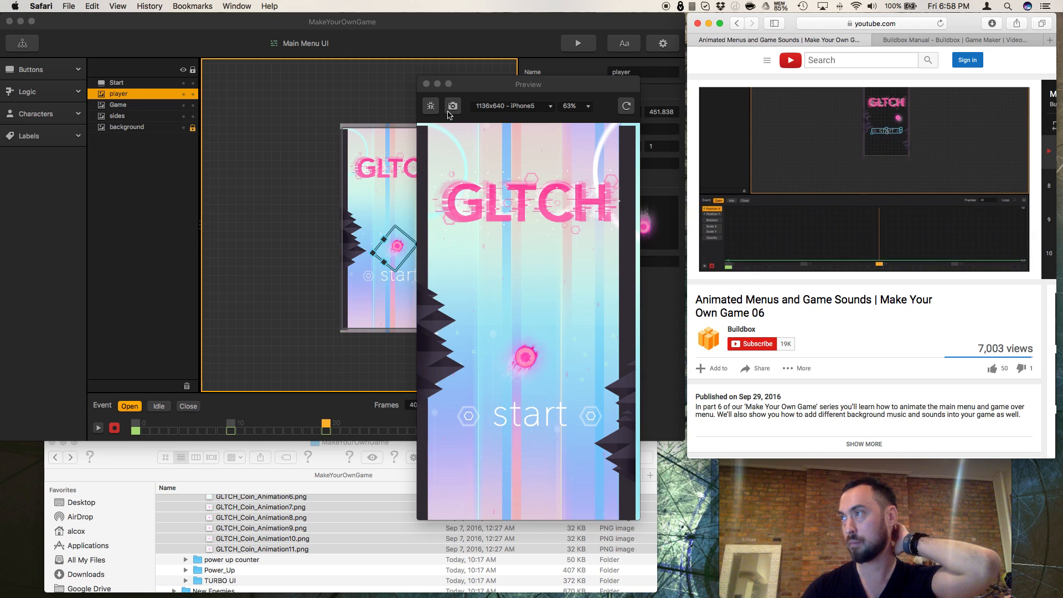
pyautogui.click(426, 84)
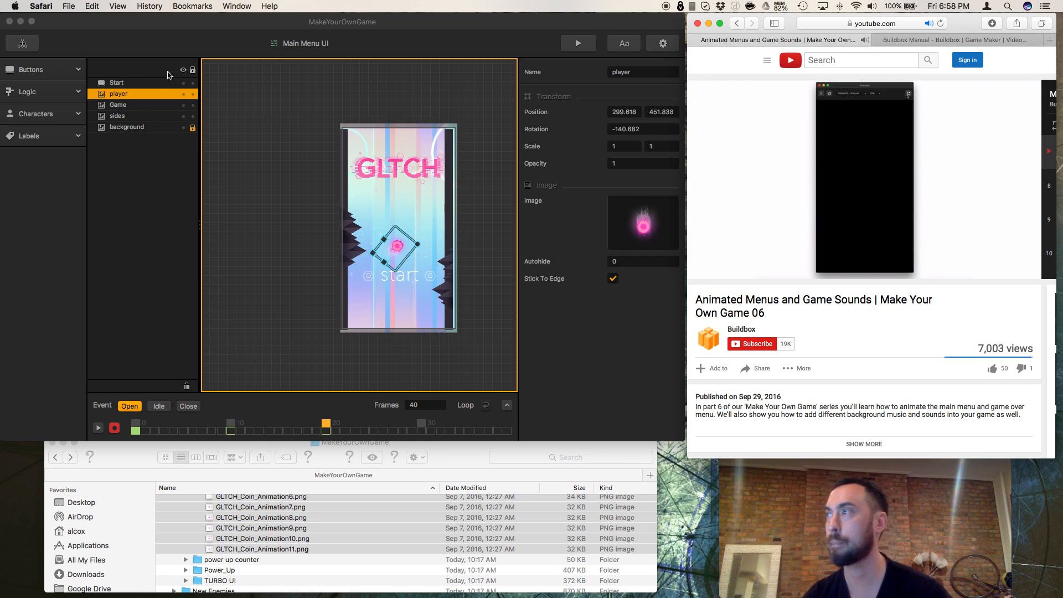
# Step: Turn off animation recording and play the start button's opening animation in Buildbox's expanded timeline
pyautogui.click(144, 86)
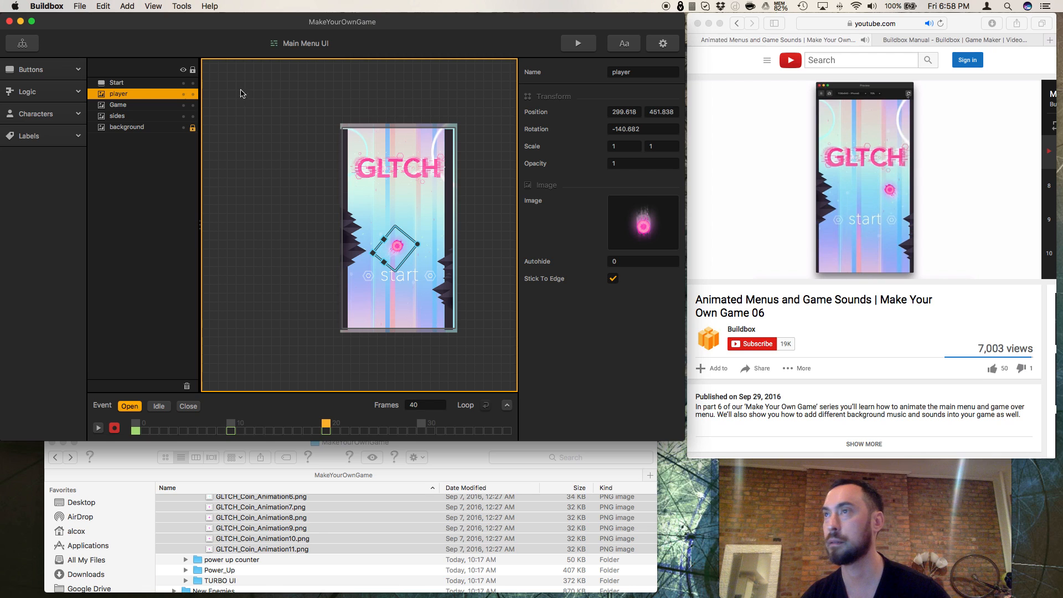
pyautogui.click(126, 84)
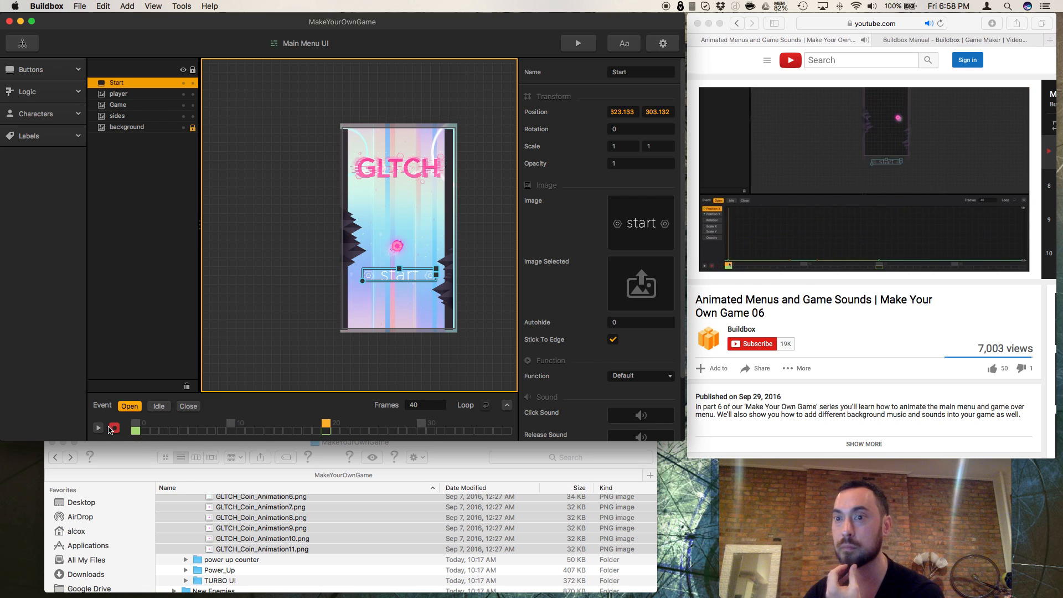
pyautogui.click(113, 430)
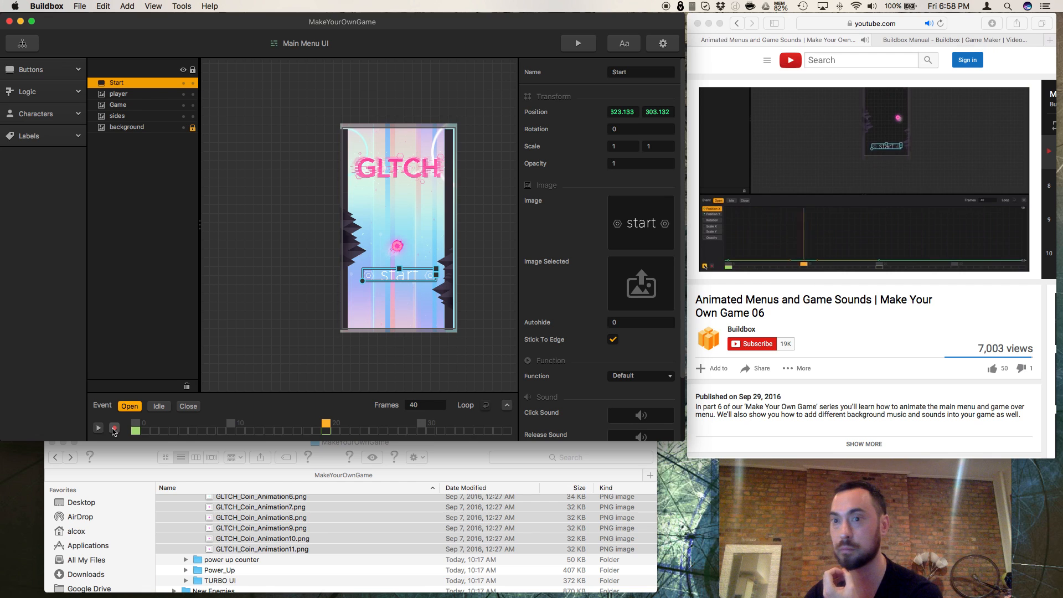
pyautogui.click(507, 405)
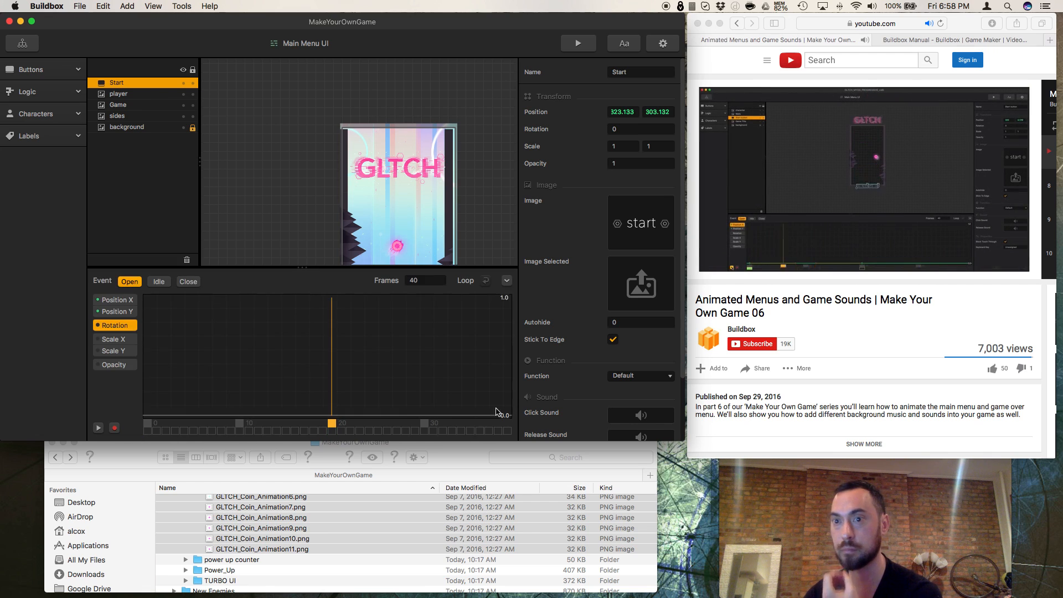
pyautogui.click(98, 428)
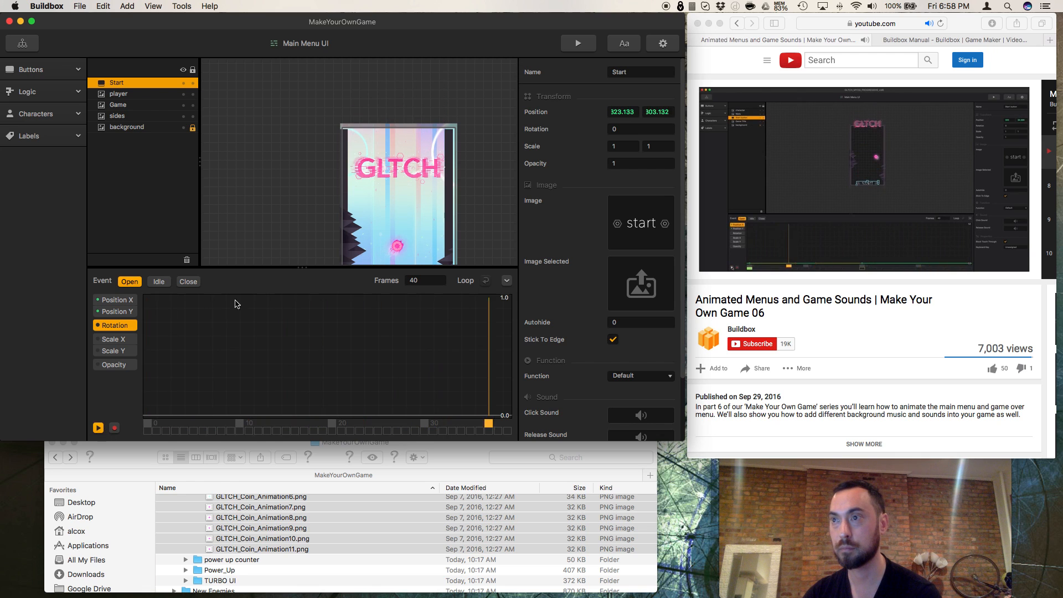
# Step: Review the whole main menu's opening animation in the scene and stop its playback
pyautogui.scroll(-4, 278, 216)
pyautogui.scroll(2, 278, 221)
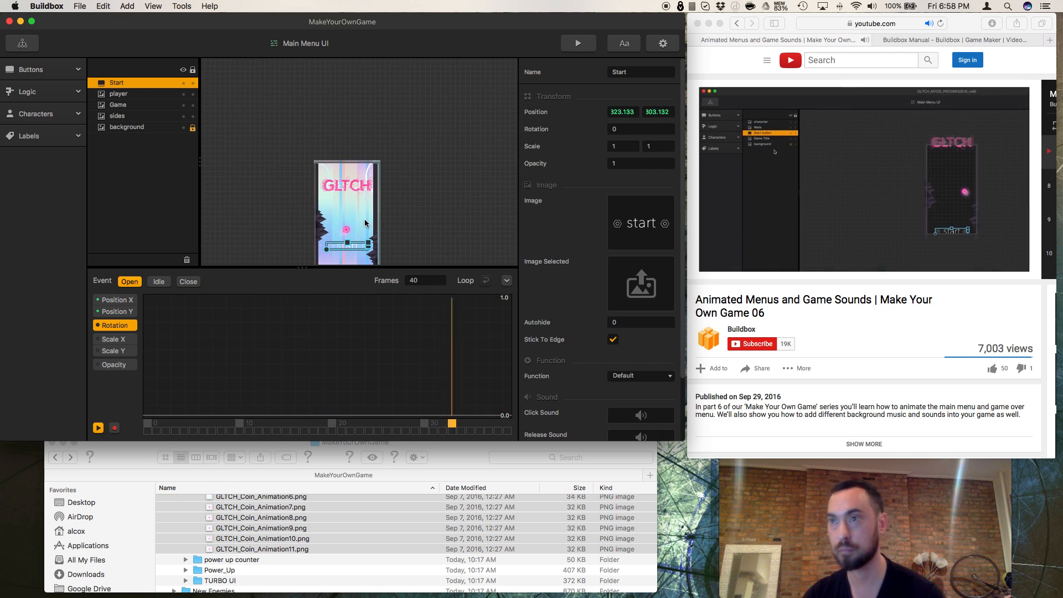
pyautogui.click(357, 205)
pyautogui.moveTo(337, 256); pyautogui.dragTo(340, 199)
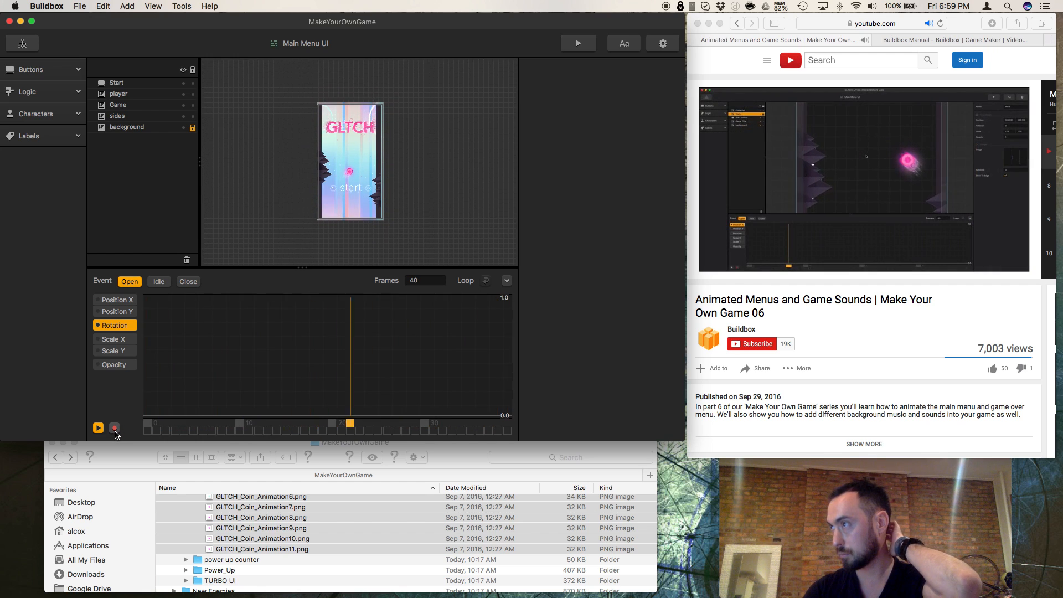
pyautogui.click(114, 429)
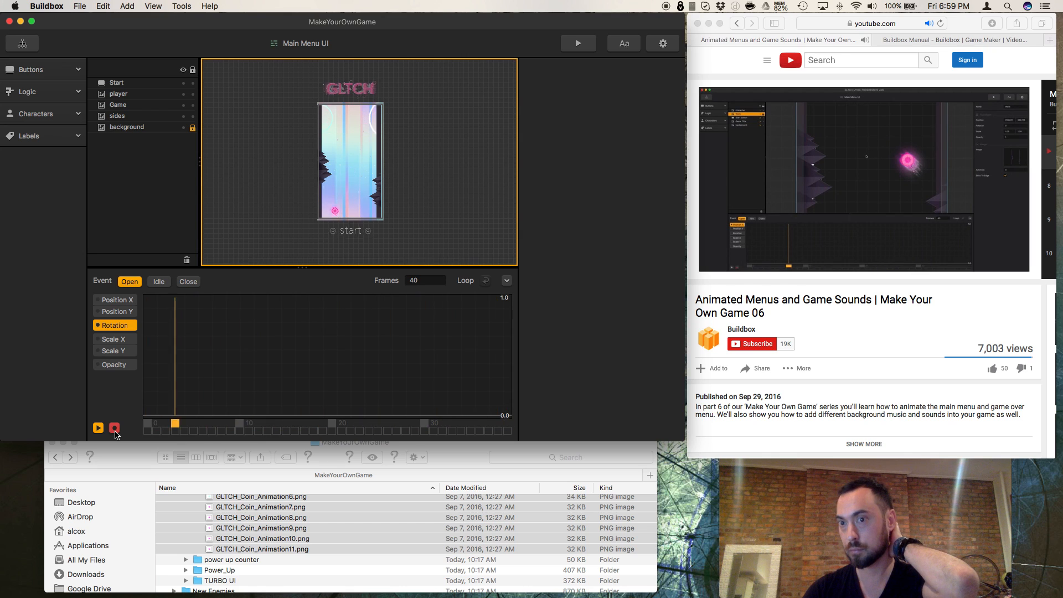
pyautogui.click(113, 430)
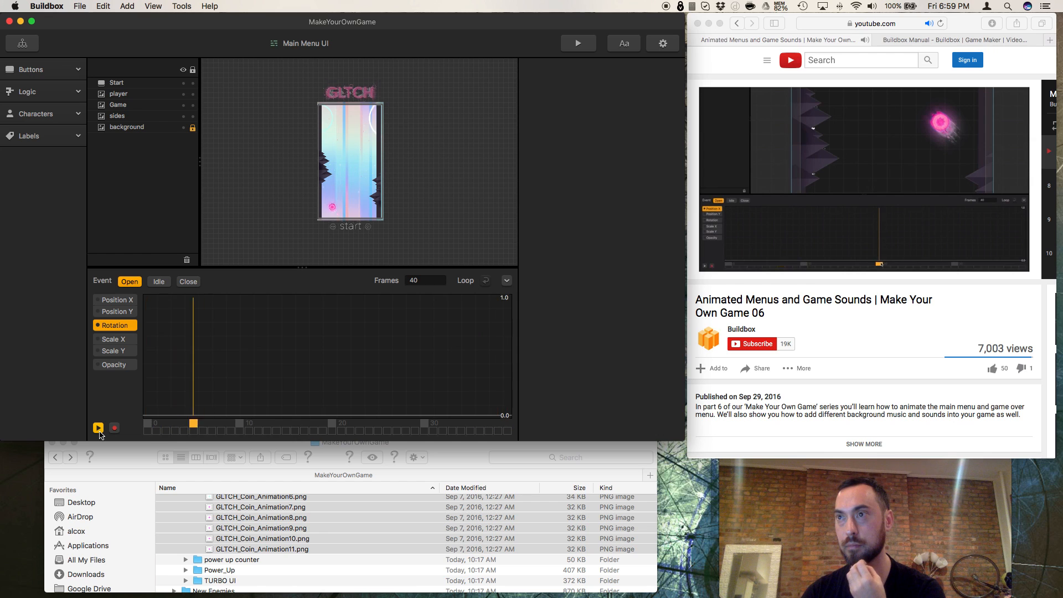
pyautogui.click(100, 430)
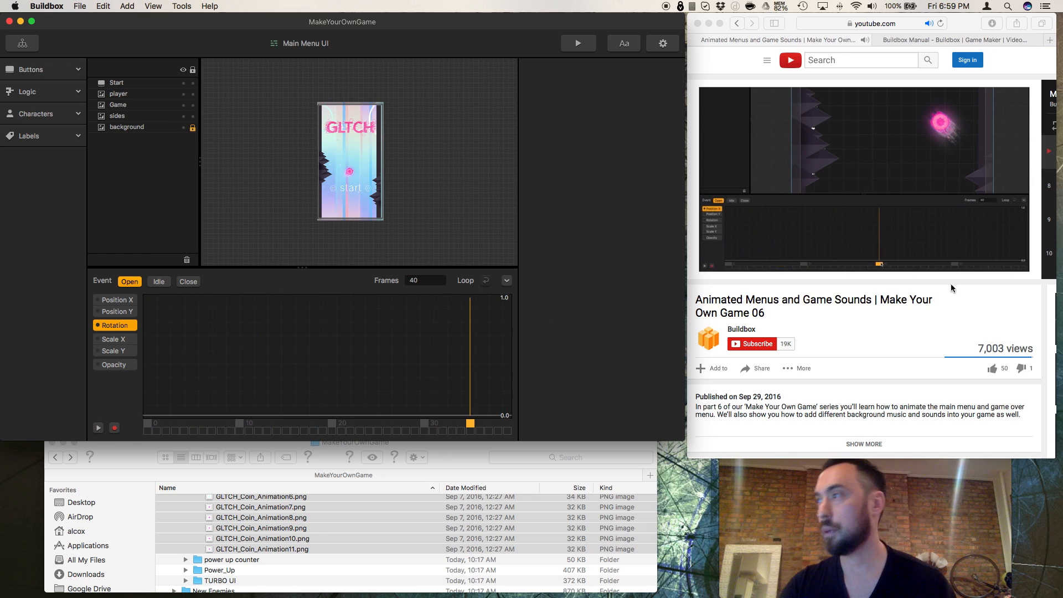
# Step: Pause the YouTube tutorial in Safari and hide the background, Game and Start objects in Buildbox's main menu scene
pyautogui.click(978, 288)
pyautogui.click(725, 269)
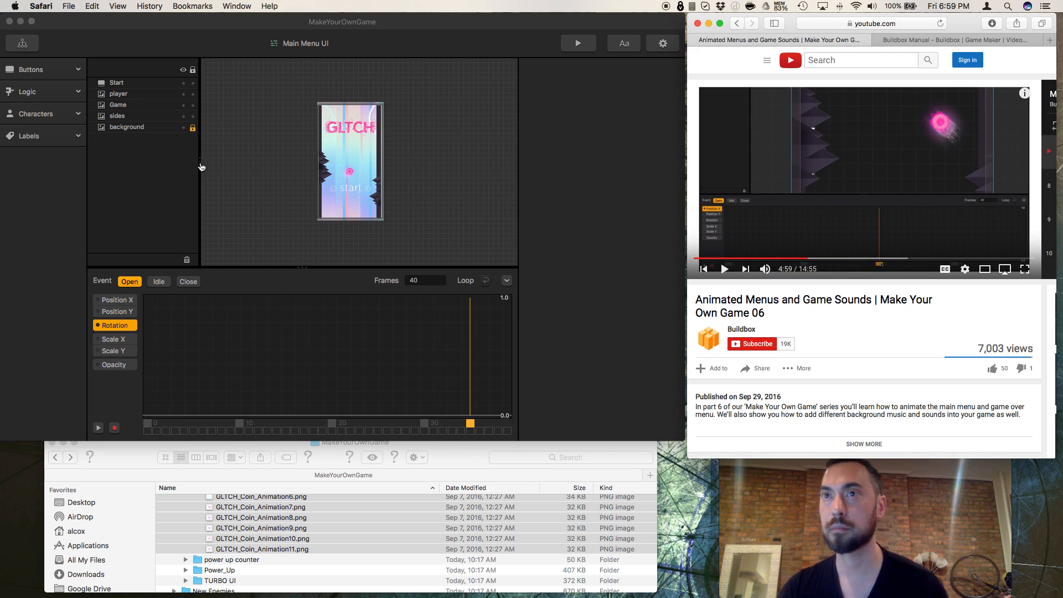
pyautogui.click(186, 130)
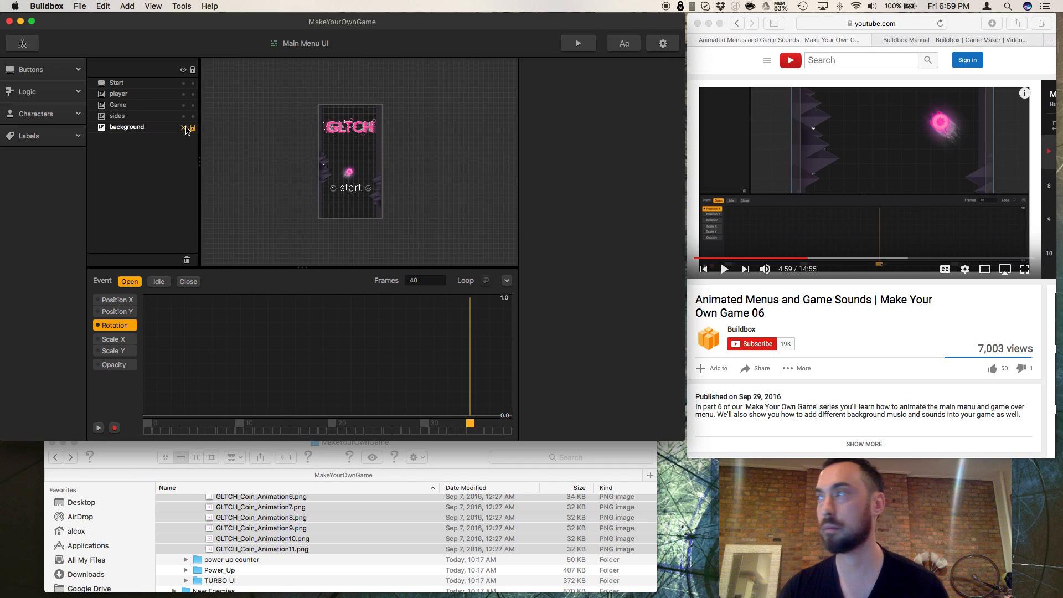
pyautogui.scroll(-1, 807, 190)
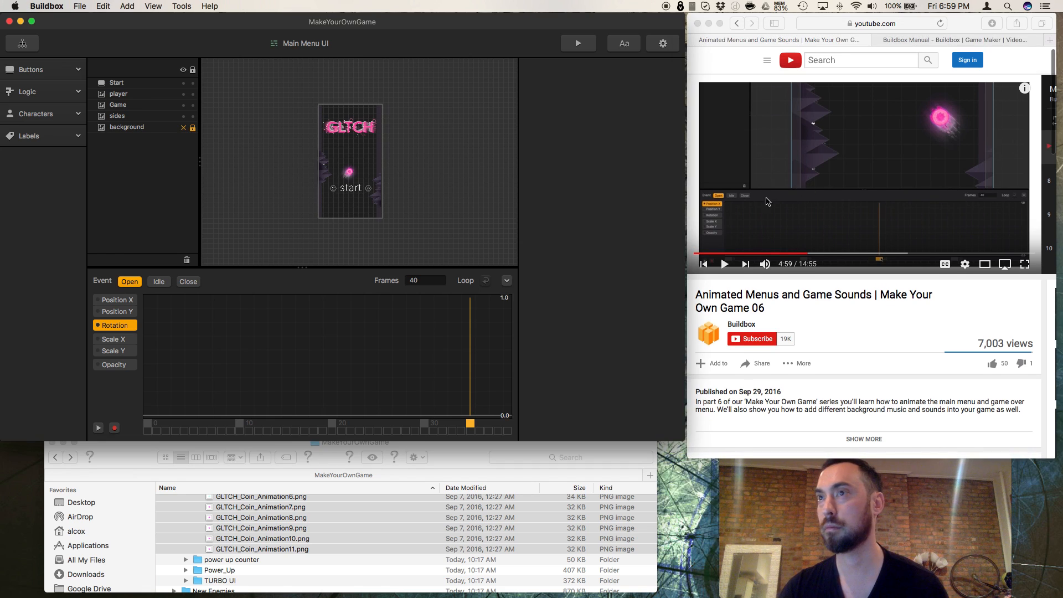
pyautogui.click(183, 105)
pyautogui.click(183, 84)
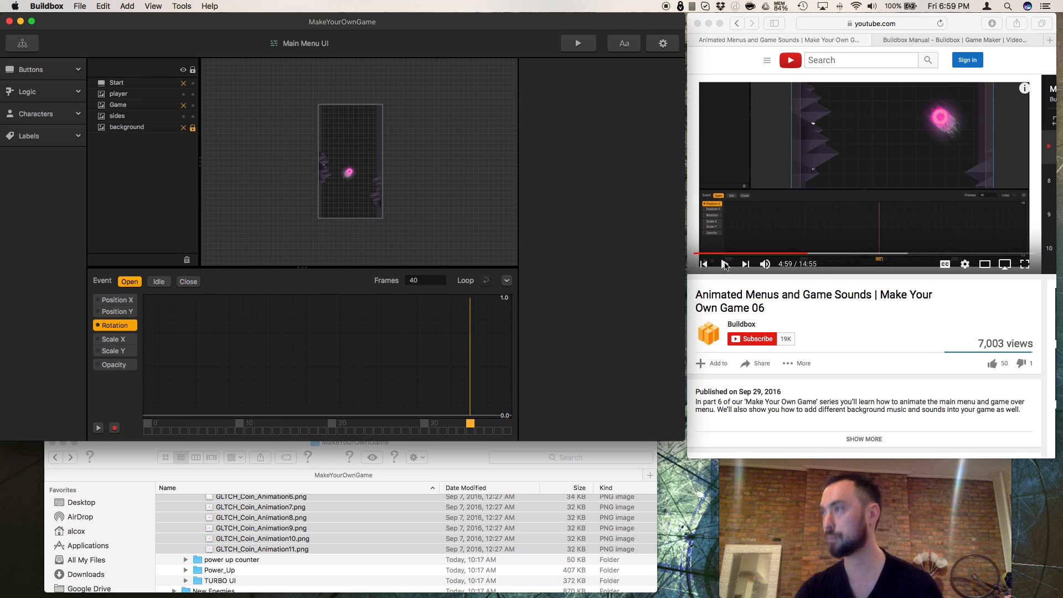
# Step: Resume the tutorial in Safari and raise the first keyframe's curve handle on the player's opening rotation graph in Buildbox
pyautogui.click(724, 265)
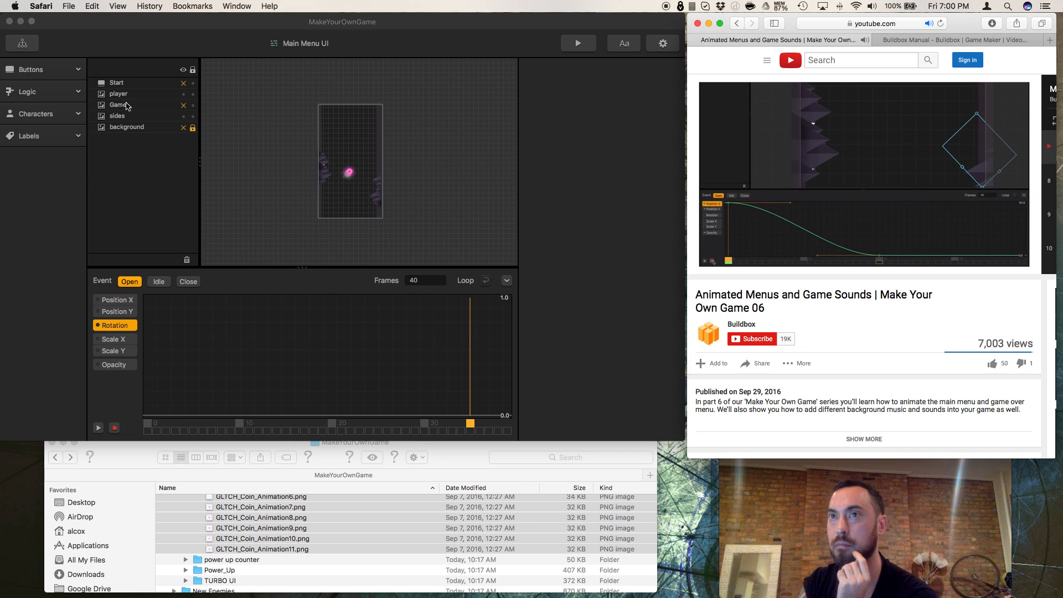
pyautogui.click(126, 94)
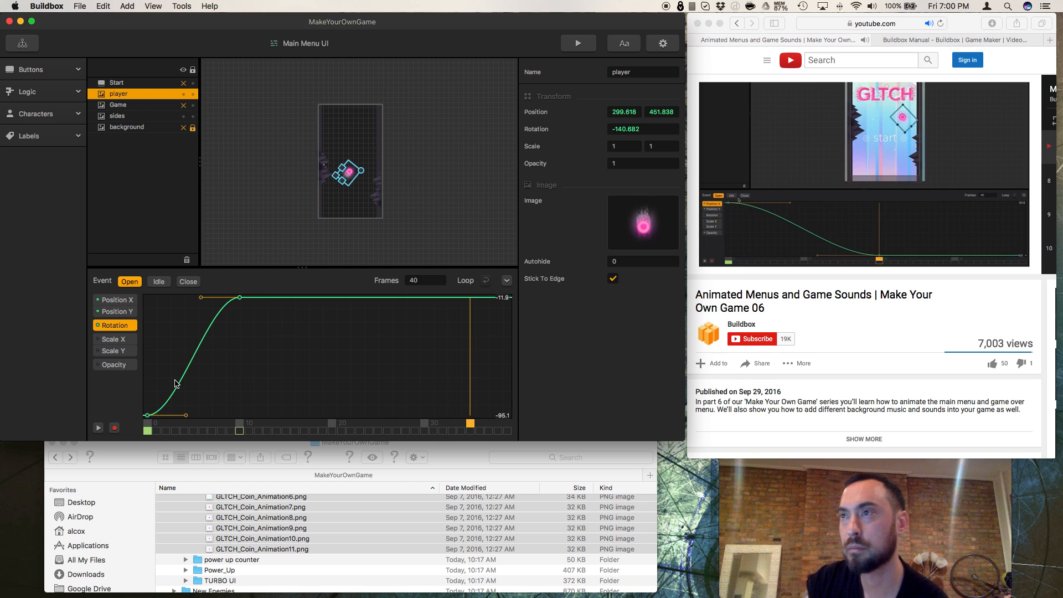
pyautogui.moveTo(189, 418); pyautogui.dragTo(208, 377)
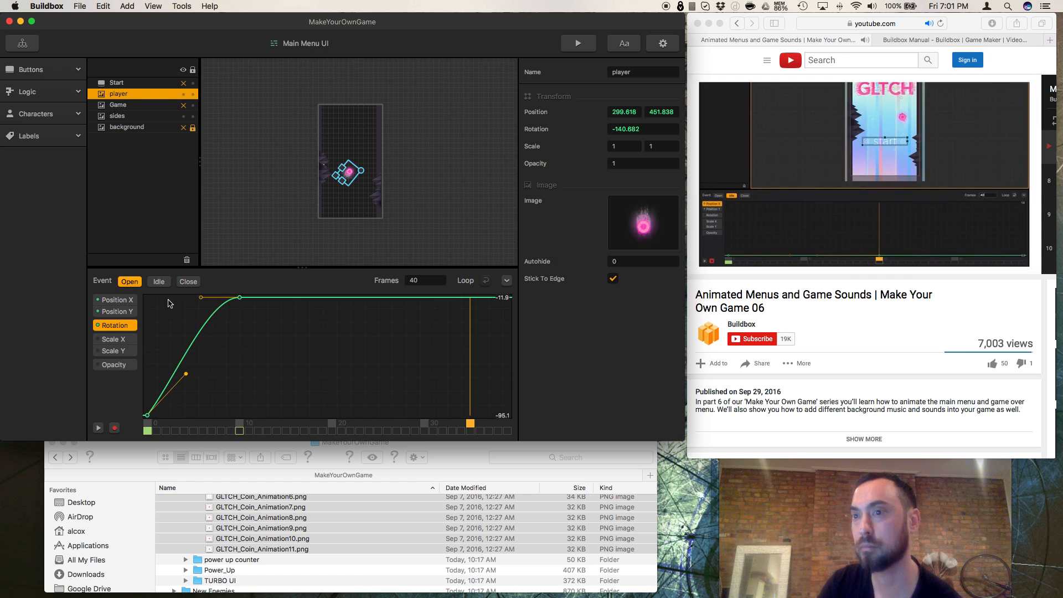
# Step: Open the Idle event's Position X graph at frame 0, and show only the start button by hiding the sides and player
pyautogui.click(160, 283)
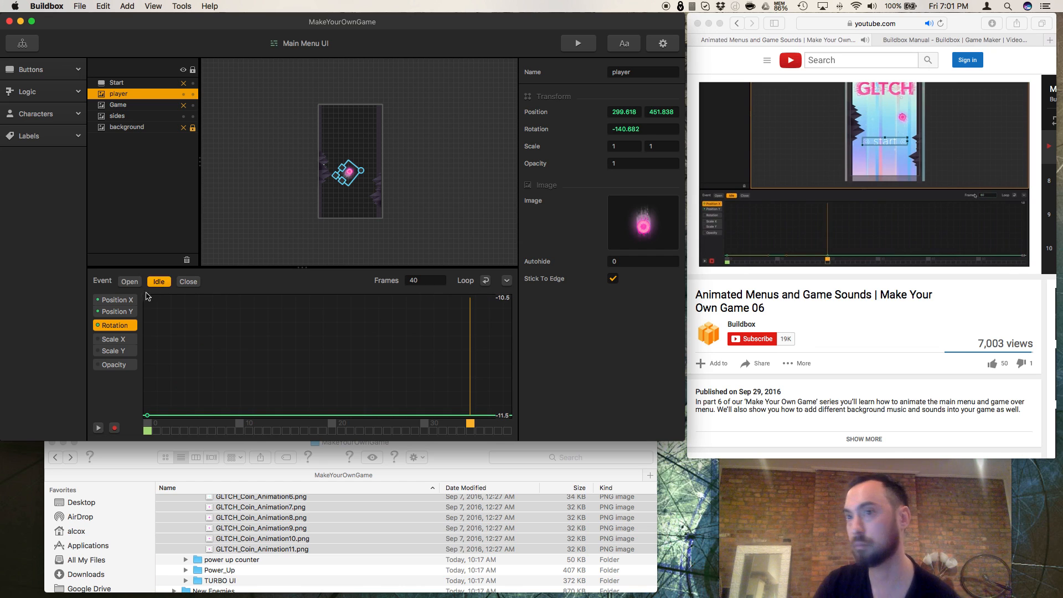
pyautogui.click(117, 300)
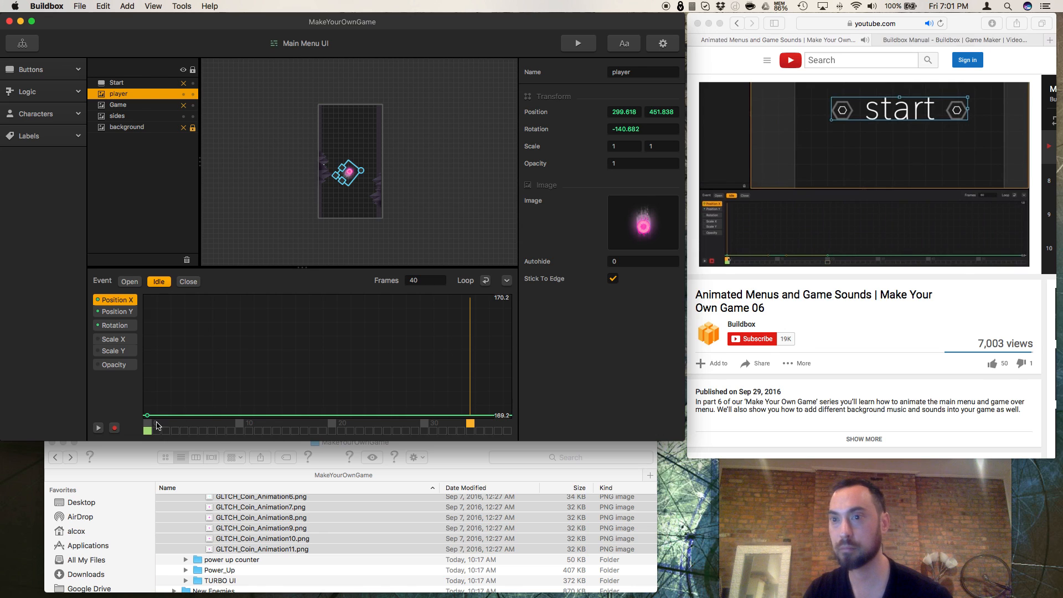
pyautogui.click(147, 425)
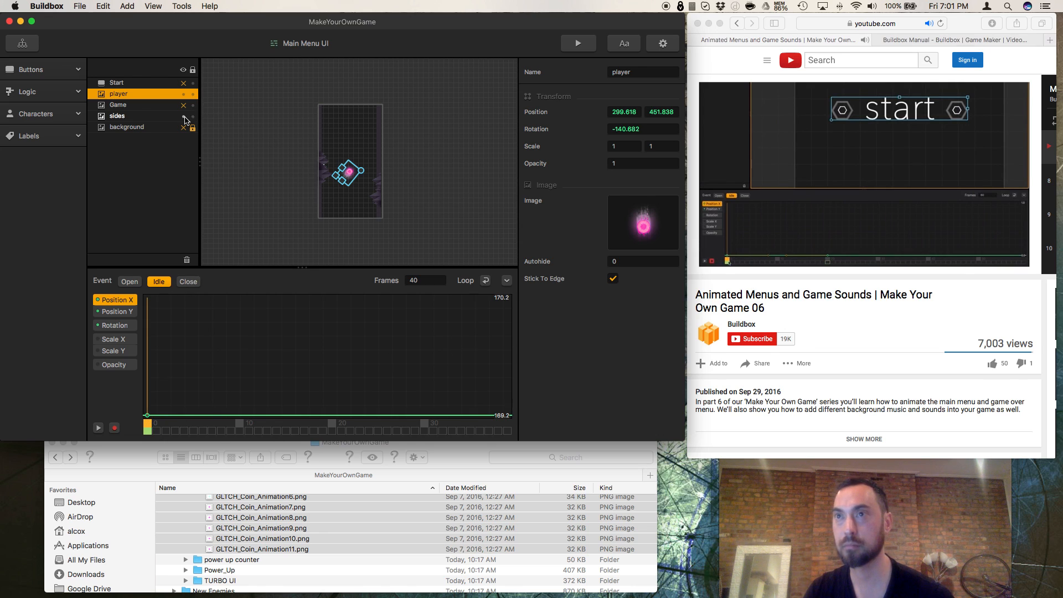
pyautogui.click(184, 117)
pyautogui.click(184, 95)
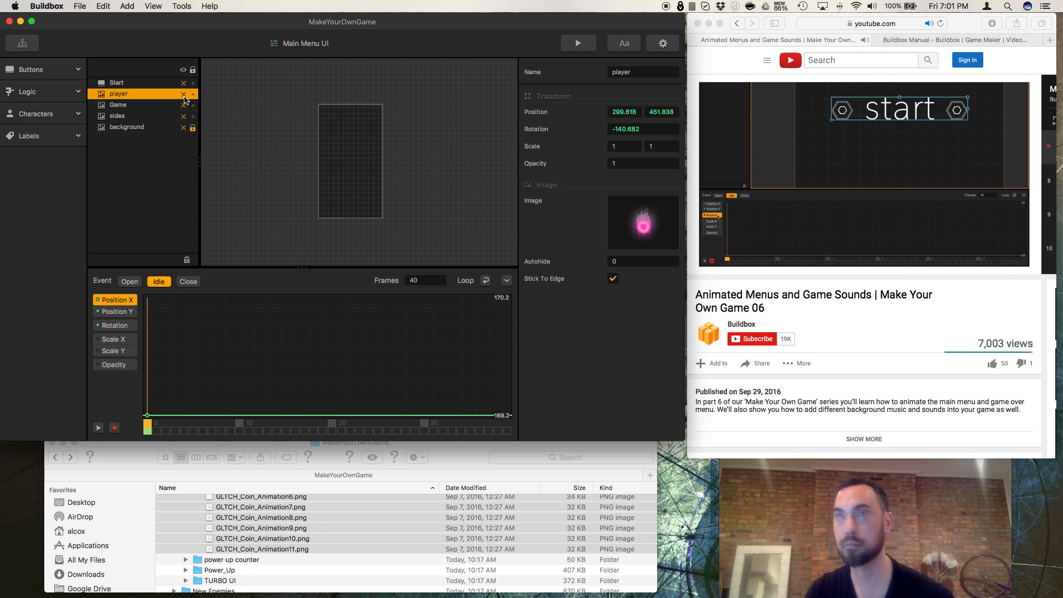
pyautogui.click(184, 84)
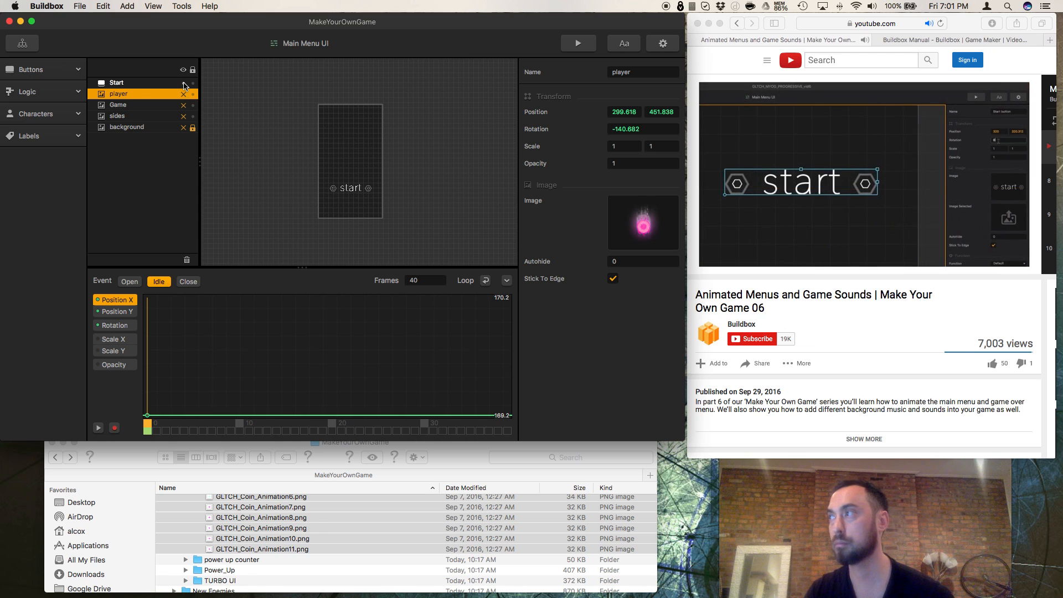
# Step: Pause the tutorial in Safari at 7:08 and set the player's rotation to 0 in Buildbox's Idle event
pyautogui.click(781, 278)
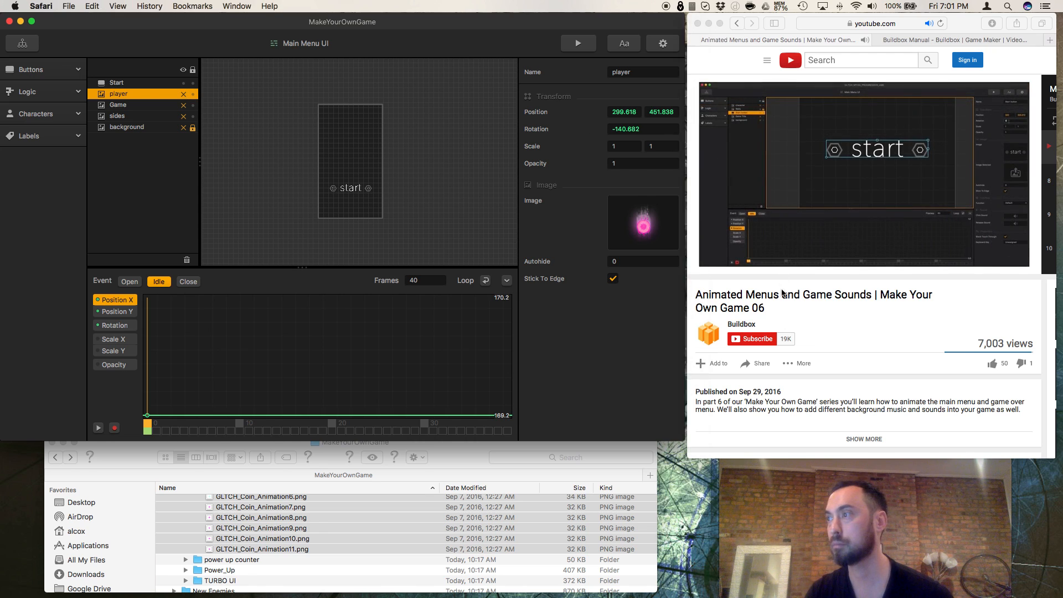
pyautogui.click(725, 265)
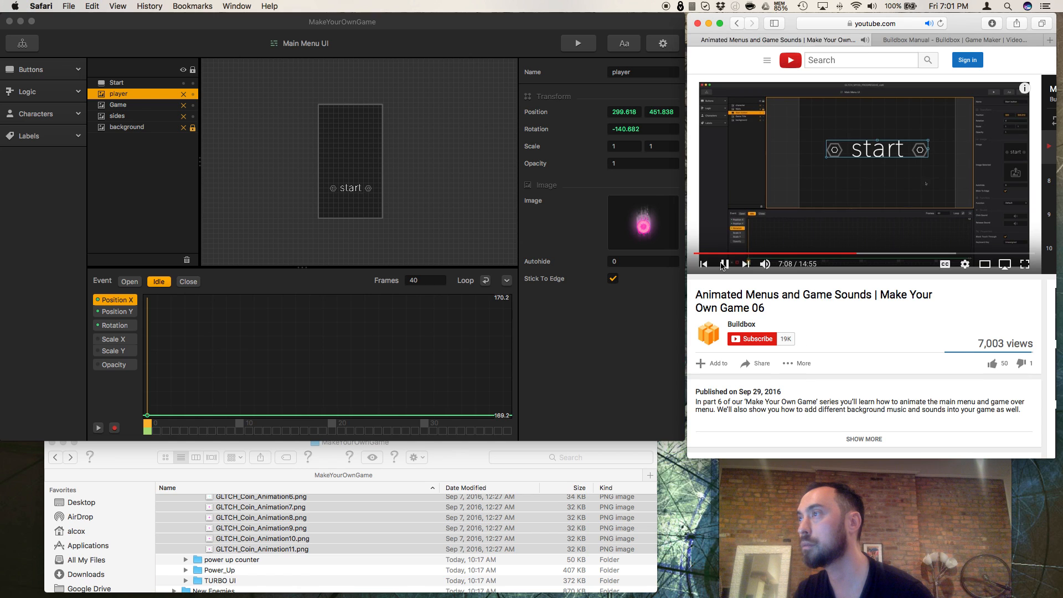
pyautogui.click(723, 265)
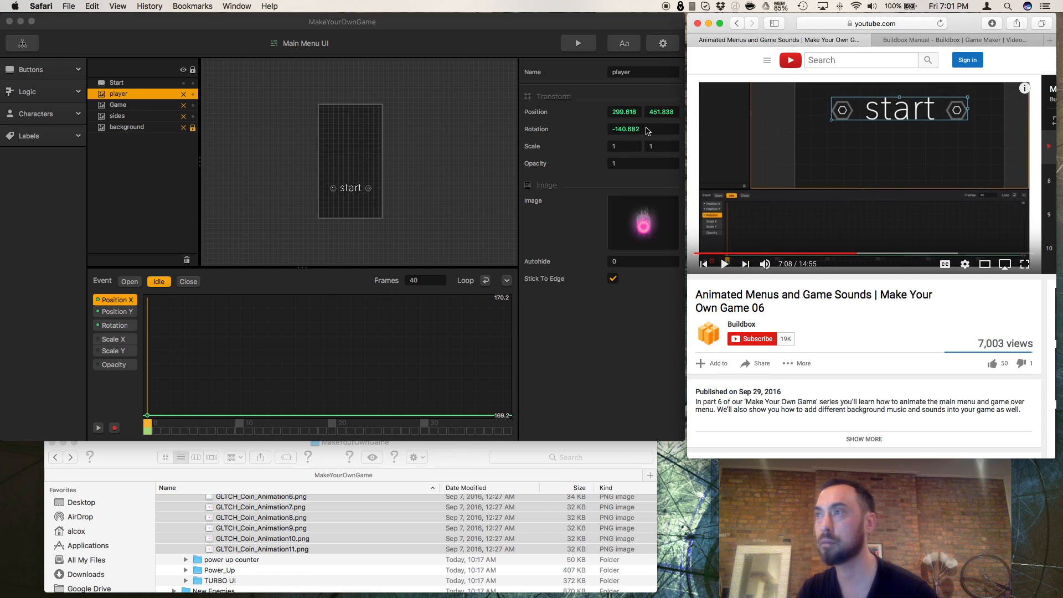
pyautogui.click(647, 130)
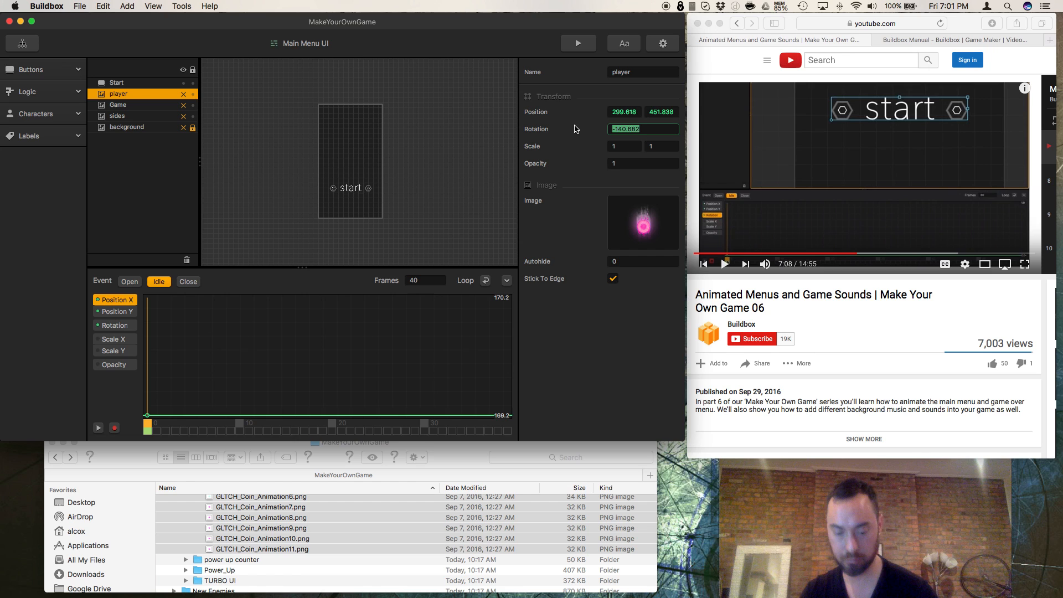
pyautogui.write('0')
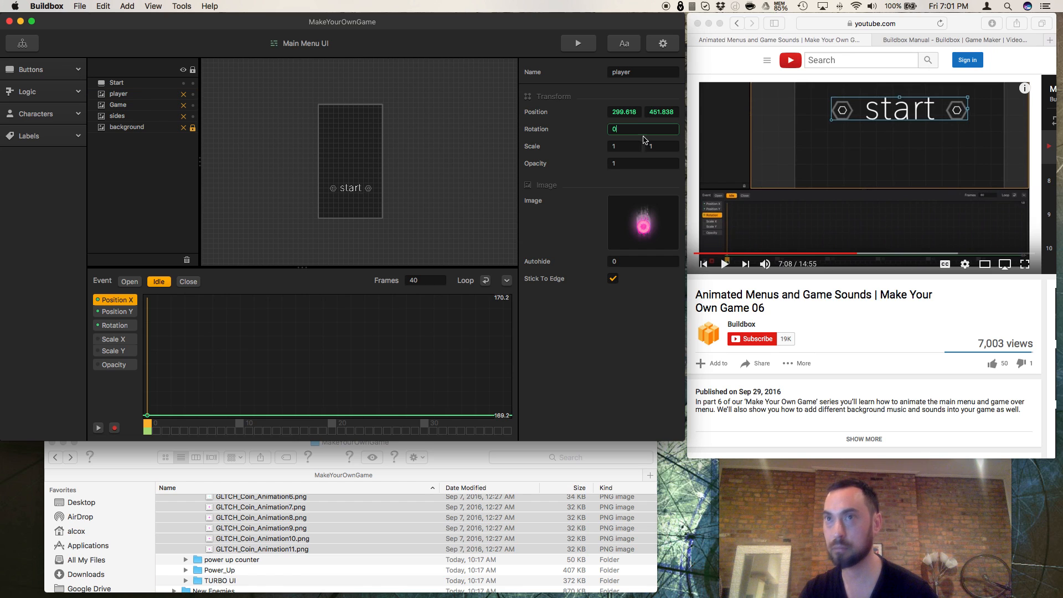
# Step: Play the tutorial in Safari to see how the start button's wobble is keyframed, pausing at 7:22
pyautogui.click(726, 268)
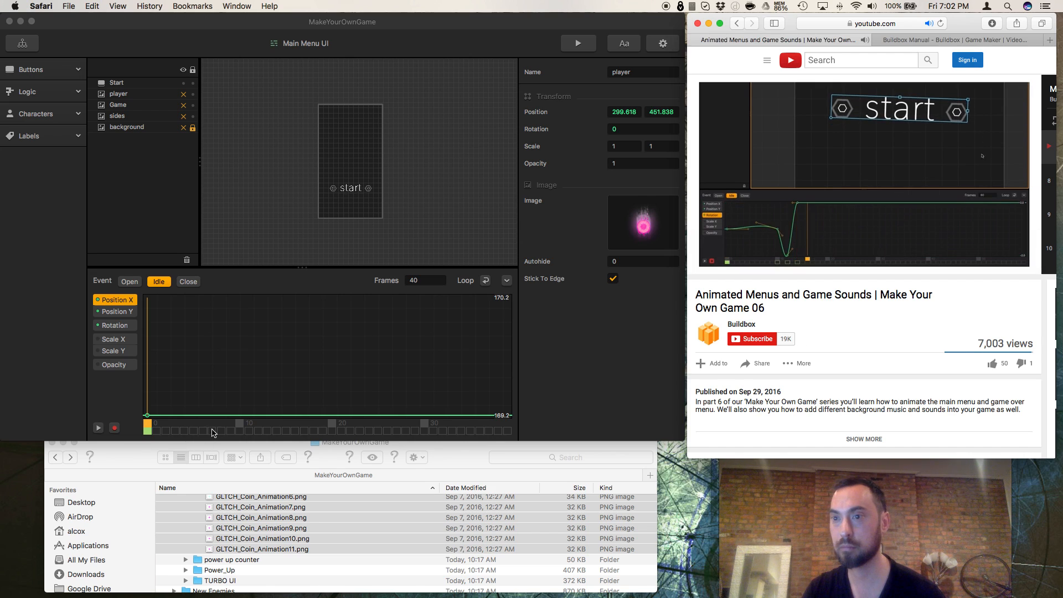
pyautogui.click(210, 432)
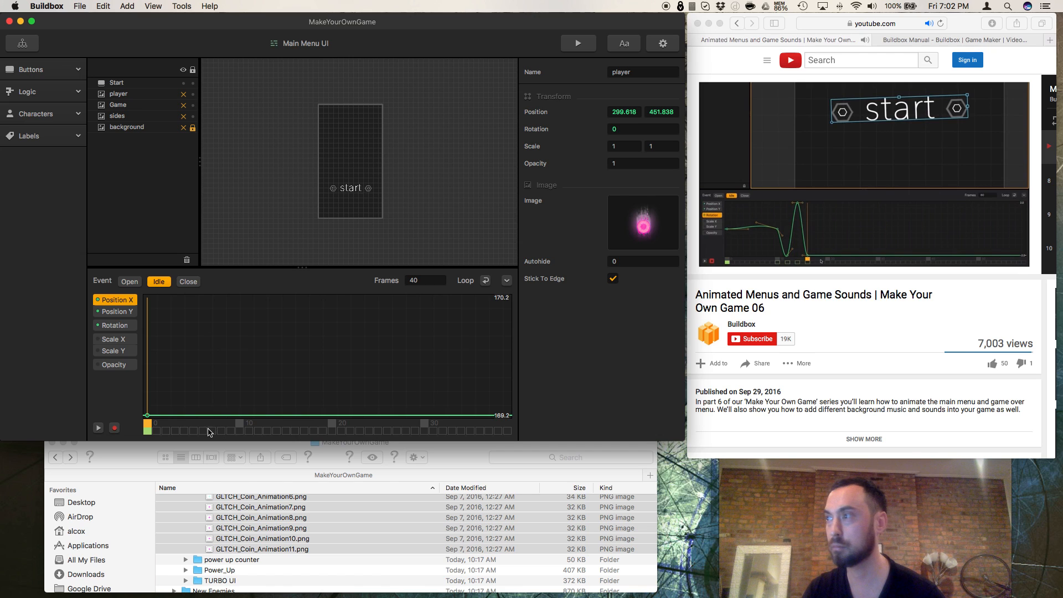
pyautogui.click(715, 259)
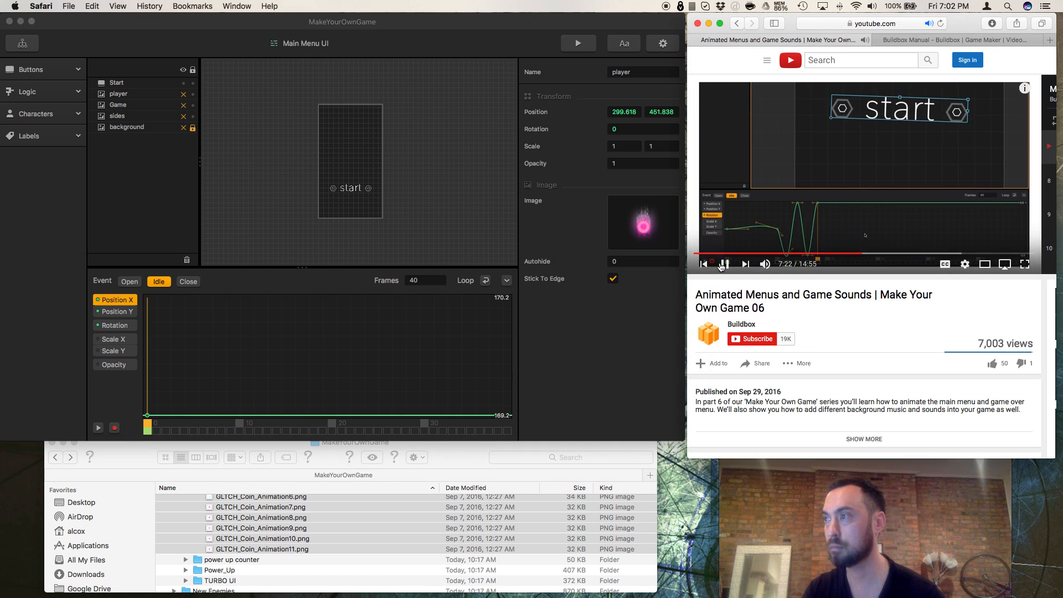
# Step: Turn on recording for Buildbox's Idle animation and, at frame 7, rotate the start button to about 15
pyautogui.click(114, 428)
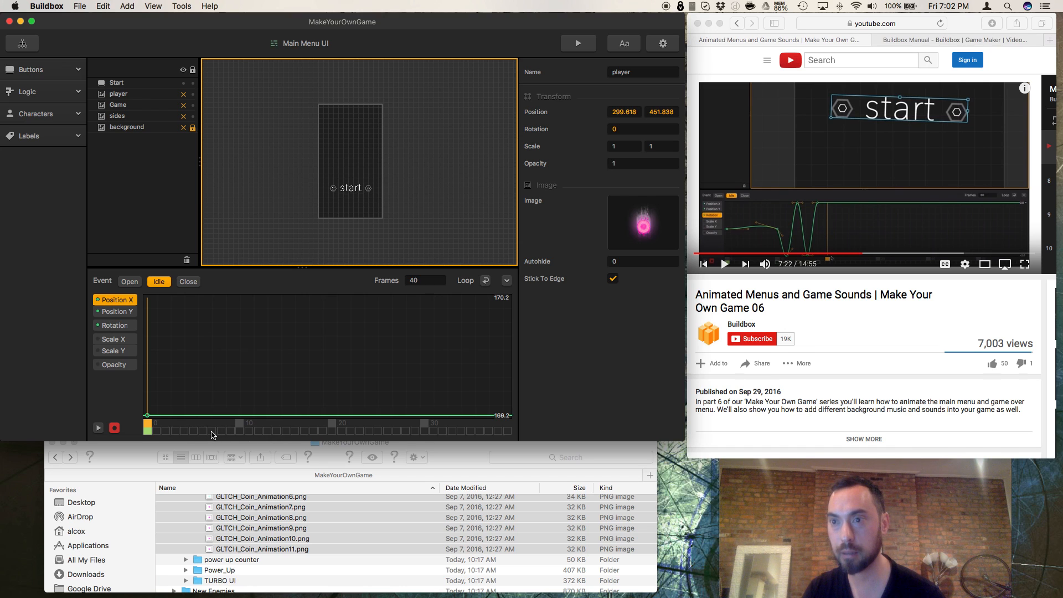
pyautogui.click(211, 423)
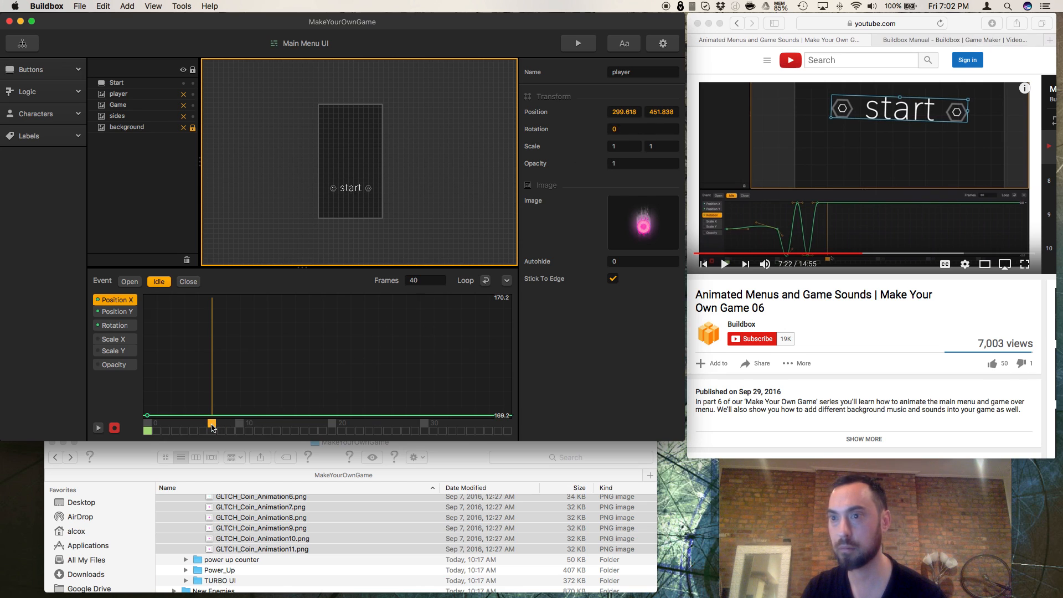
pyautogui.click(359, 193)
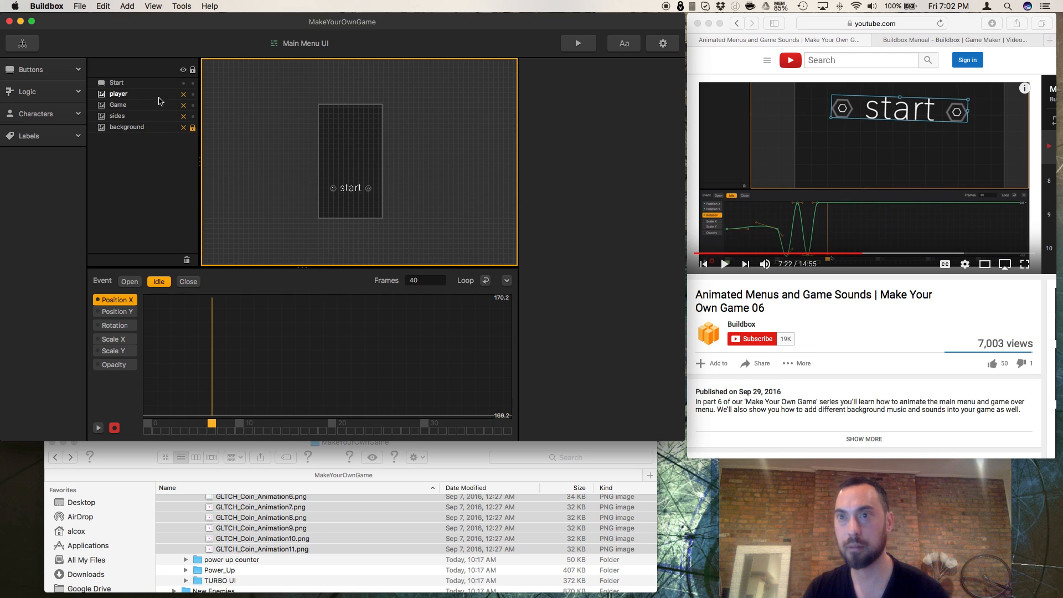
pyautogui.click(138, 87)
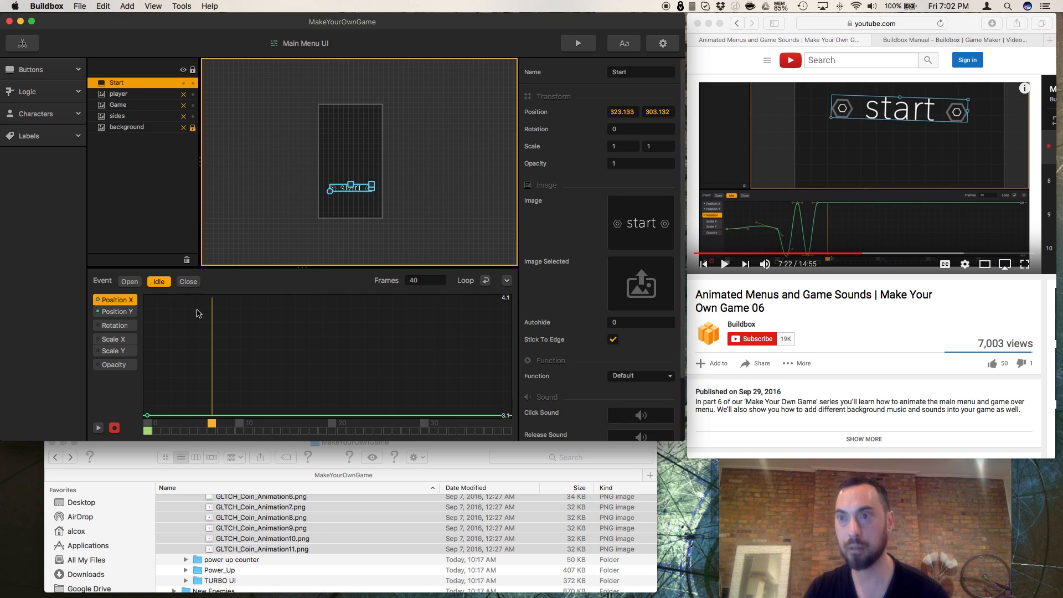
pyautogui.click(617, 130)
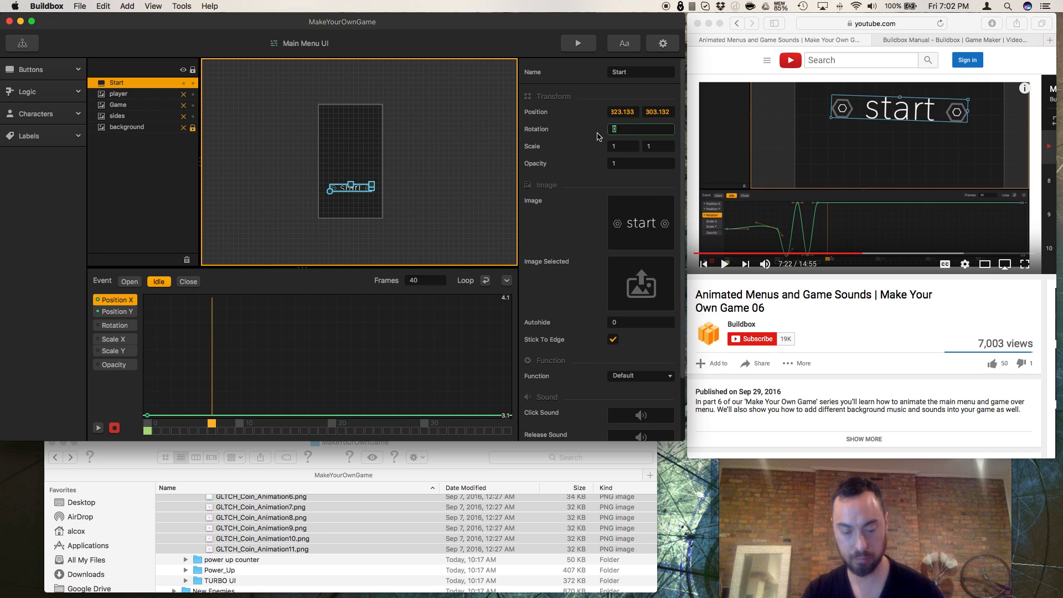
pyautogui.moveTo(331, 202)
pyautogui.mouseDown()
pyautogui.moveTo(357, 203)
pyautogui.moveTo(324, 221)
pyautogui.mouseUp()
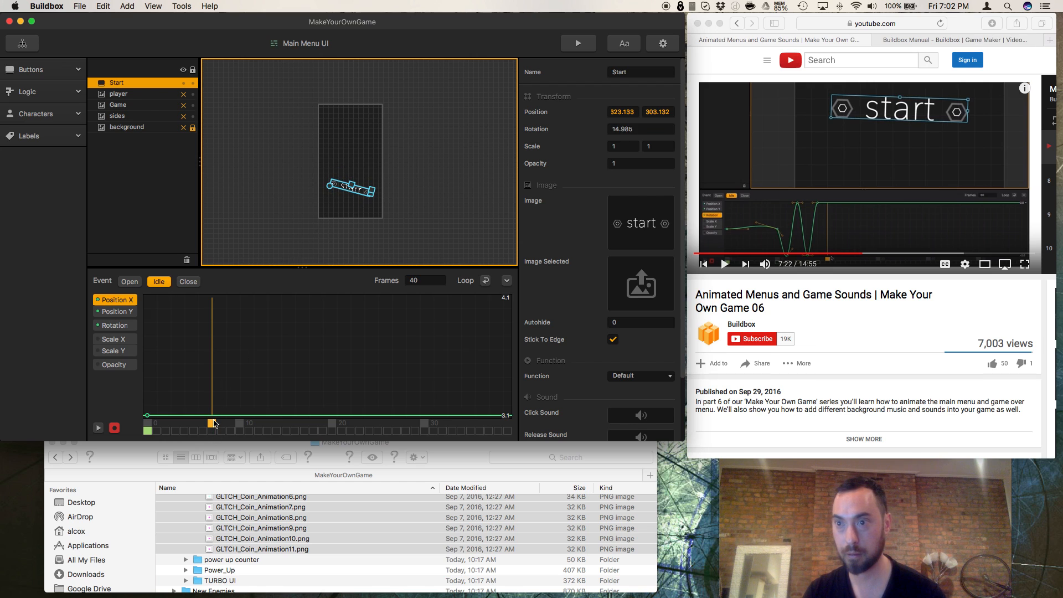
# Step: Replay the tutorial's wobble section in Safari up to 7:15, and move Buildbox's Idle timeline to frame 10
pyautogui.click(820, 300)
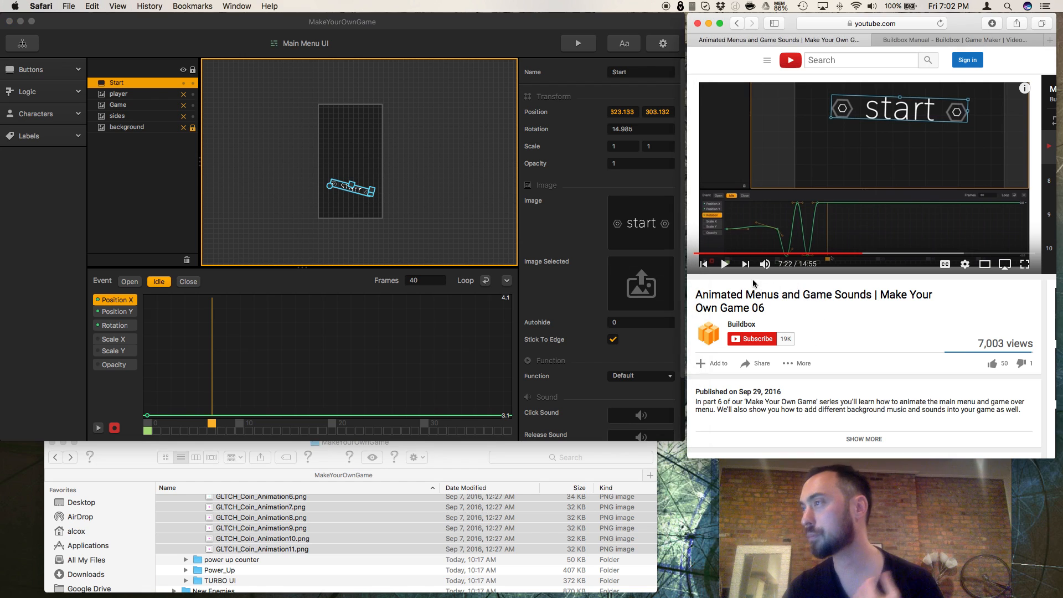
pyautogui.click(725, 265)
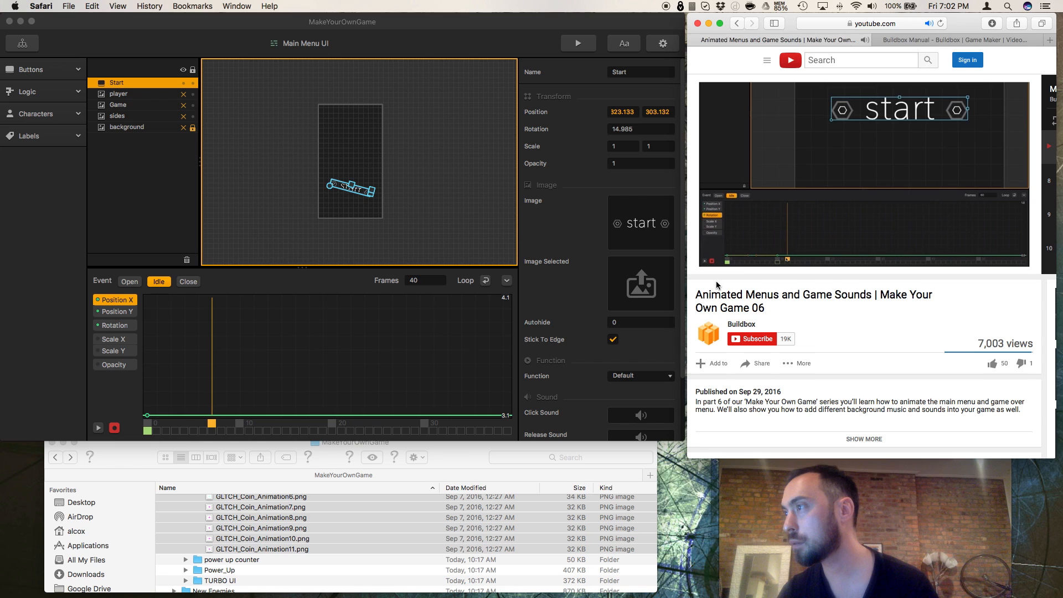
pyautogui.moveTo(716, 272)
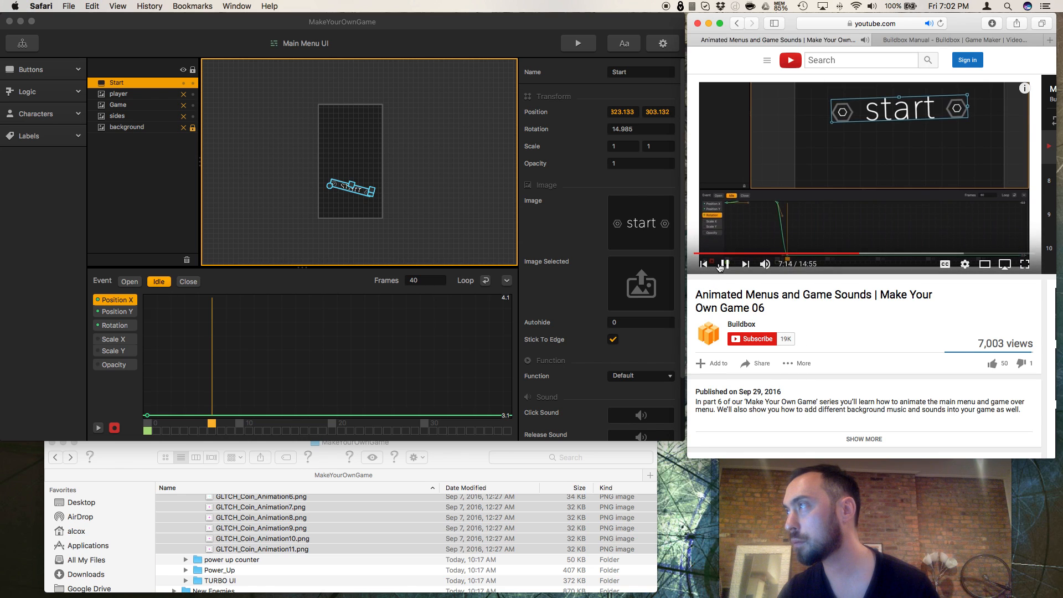
pyautogui.click(722, 265)
pyautogui.moveTo(211, 426); pyautogui.dragTo(237, 426)
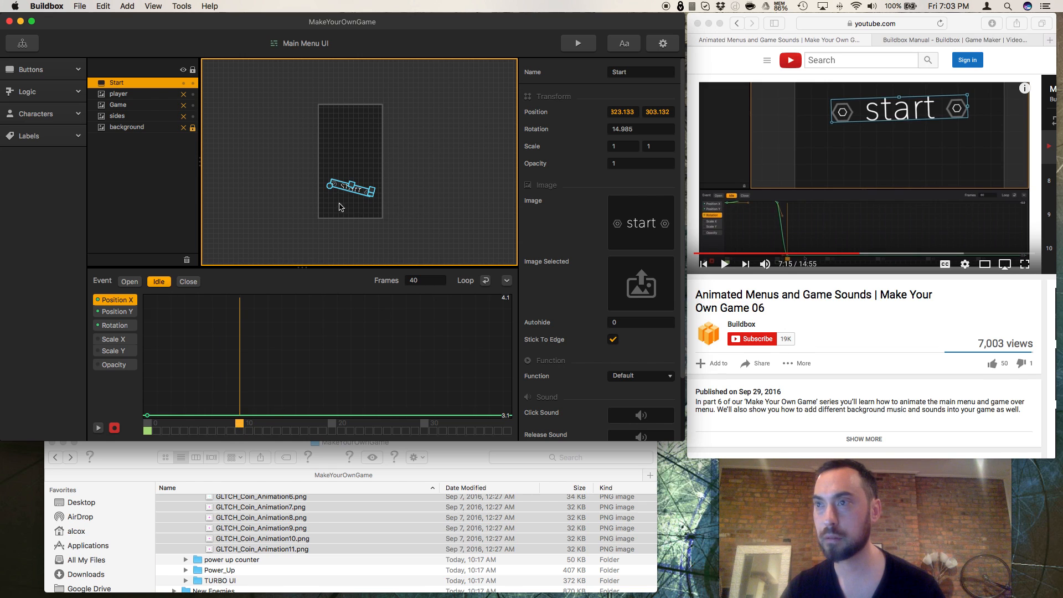
pyautogui.moveTo(328, 189); pyautogui.dragTo(385, 191)
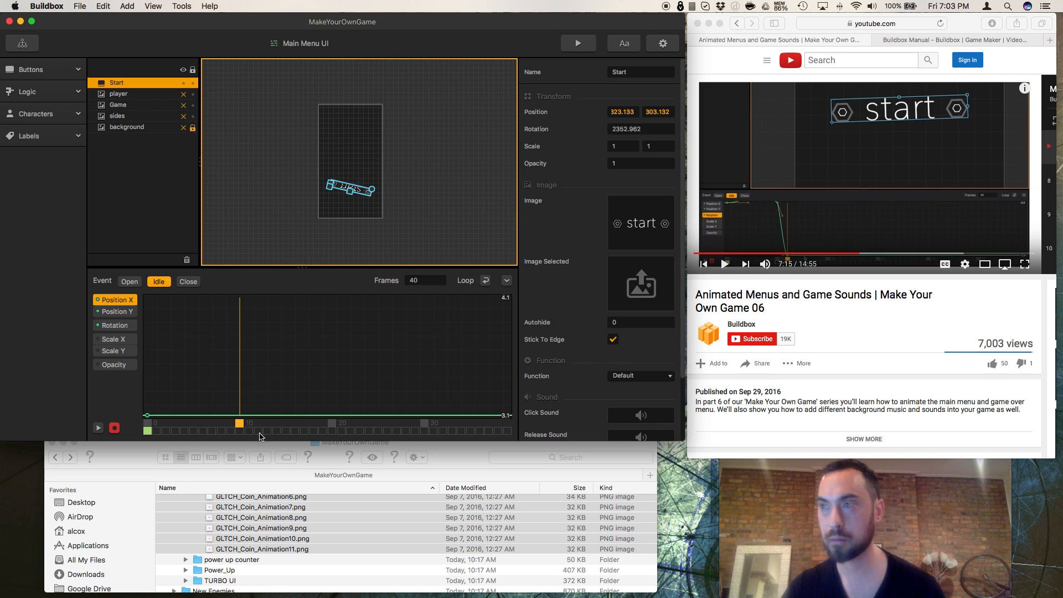
pyautogui.click(621, 147)
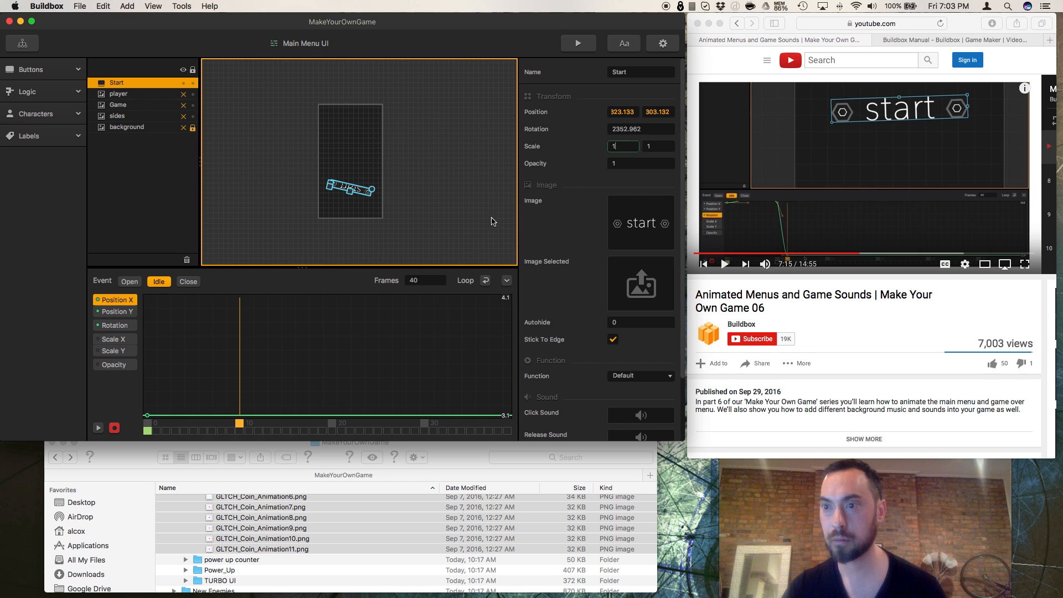
pyautogui.click(262, 430)
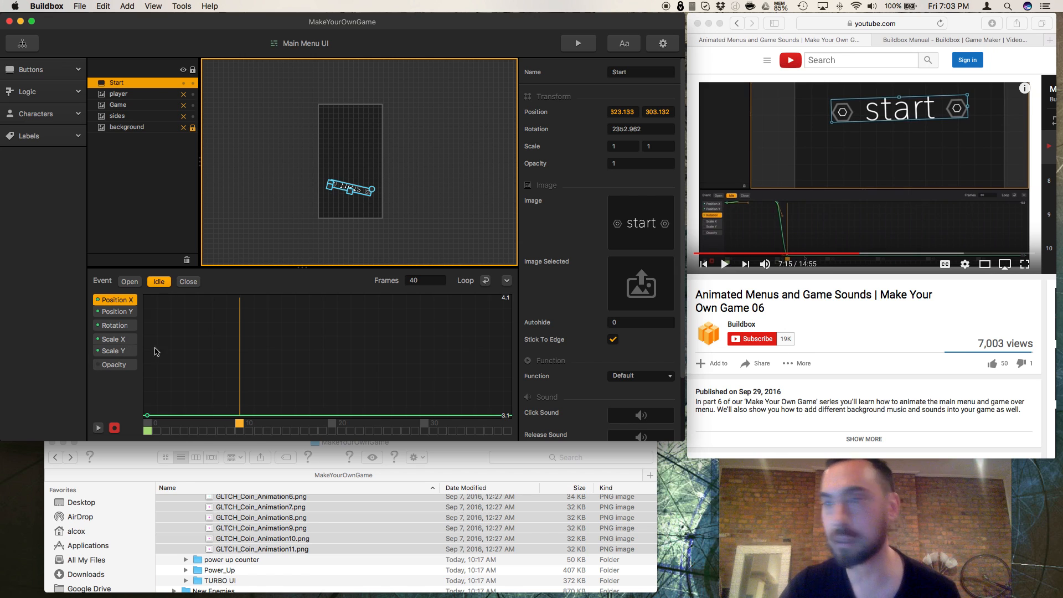
pyautogui.click(117, 351)
pyautogui.click(118, 343)
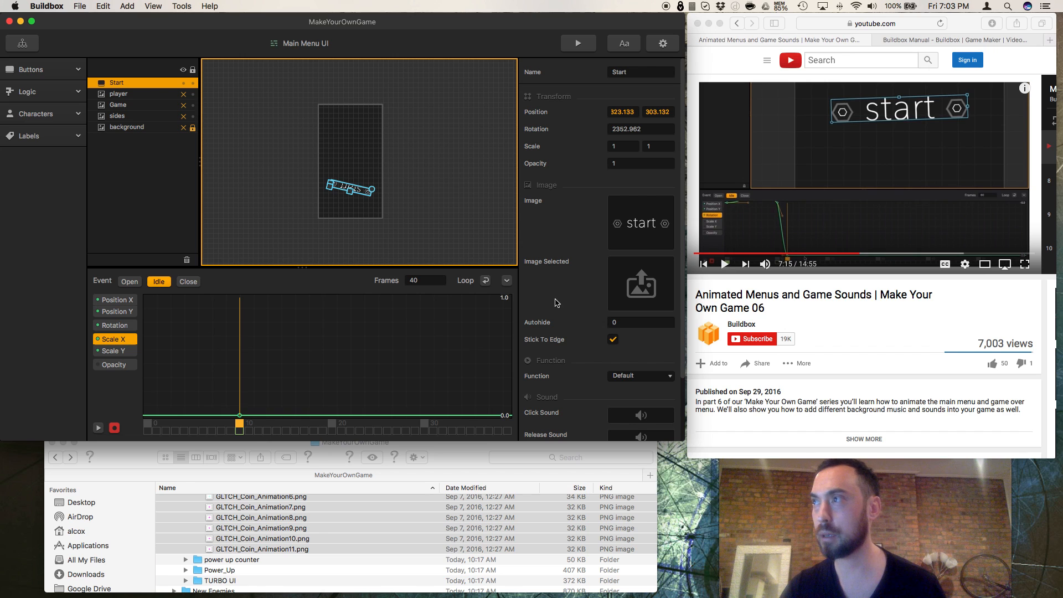
pyautogui.click(407, 216)
pyautogui.click(371, 195)
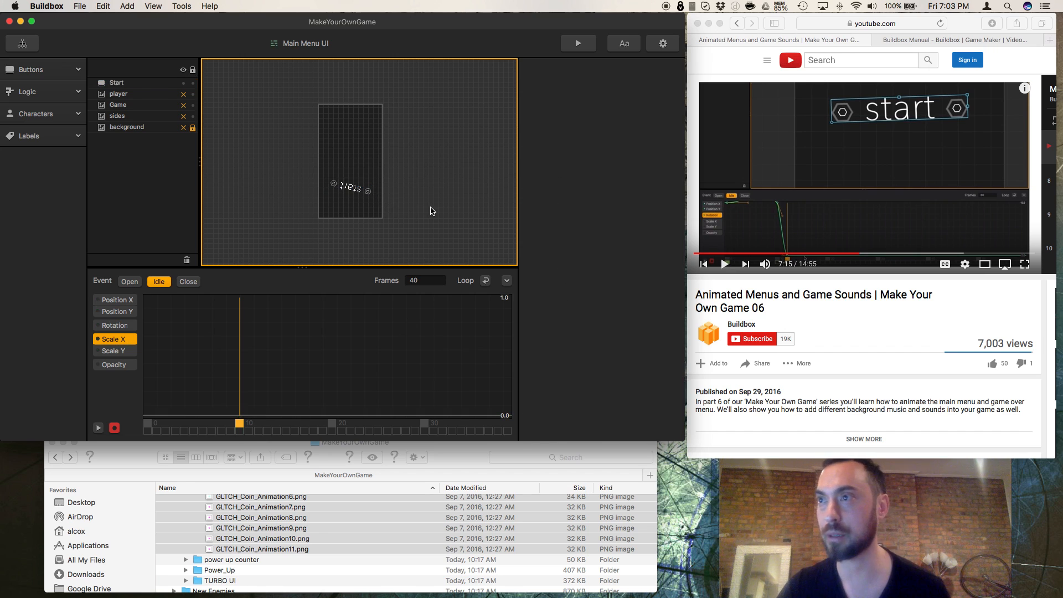
# Step: Undo the start button's recorded rotations in the Idle animation
pyautogui.press('super+z')
pyautogui.press('super+z')
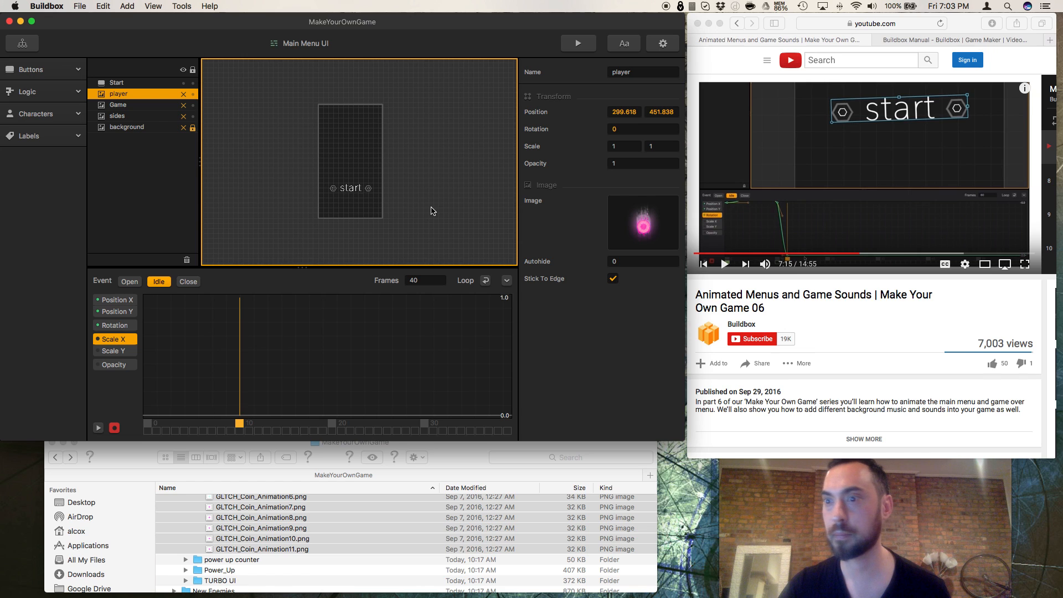
# Step: Switch to Safari and rewind the tutorial to the start of the wobble section, pausing at 7:06
pyautogui.click(875, 277)
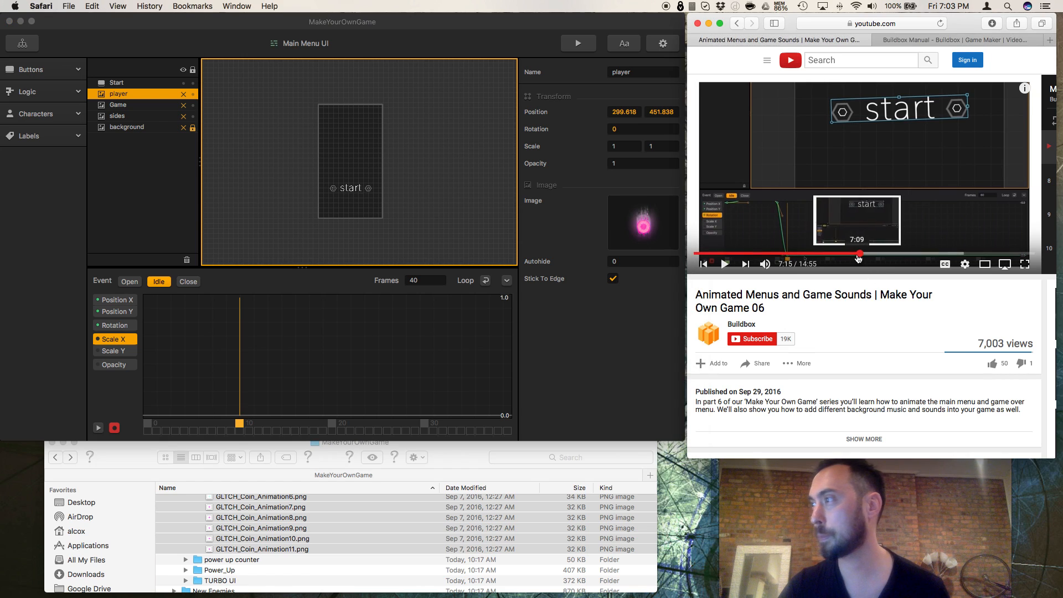
pyautogui.click(856, 254)
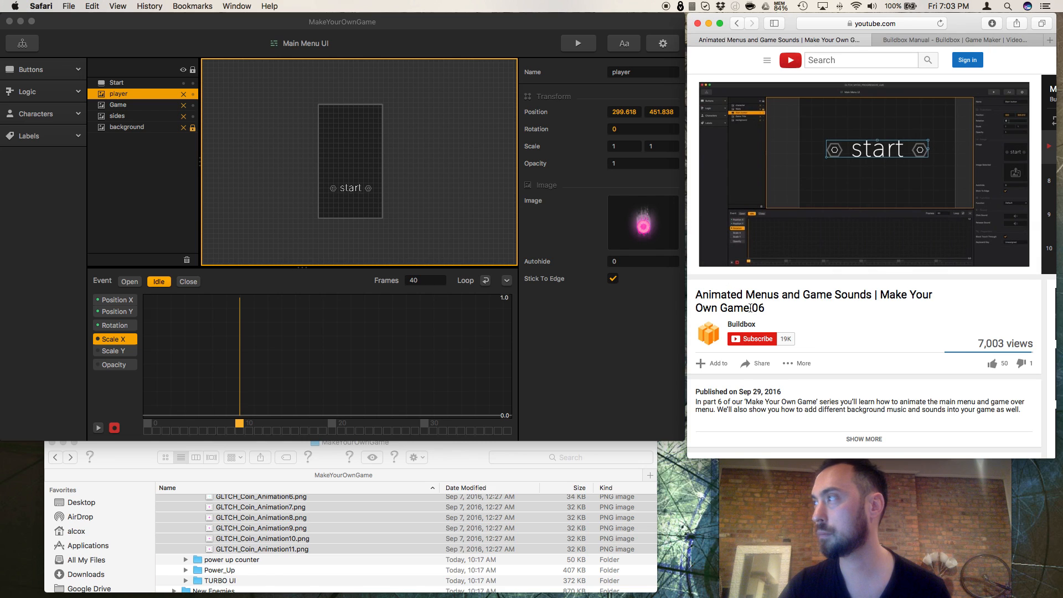
pyautogui.click(724, 266)
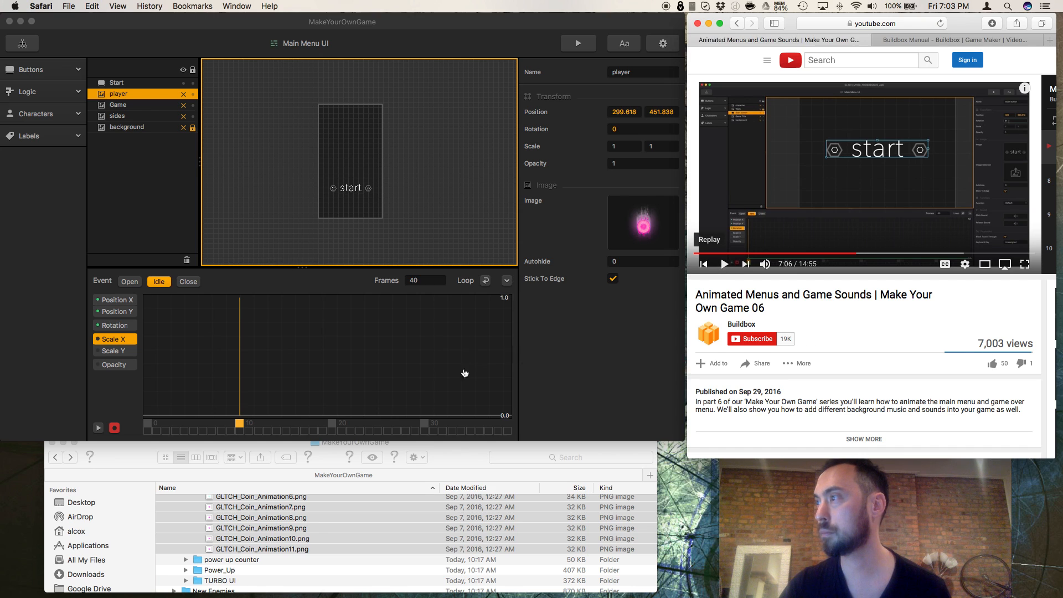
# Step: In Buildbox, return the Idle timeline to frame 0, keep recording on, and set the start button's rotation to 0
pyautogui.click(147, 424)
pyautogui.click(115, 428)
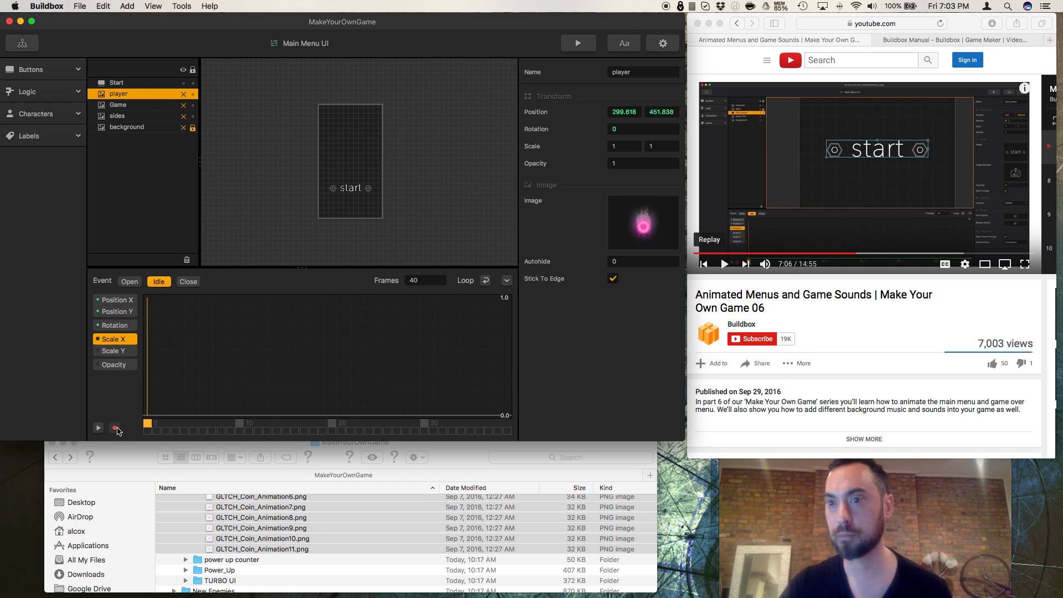
pyautogui.click(115, 429)
pyautogui.click(618, 127)
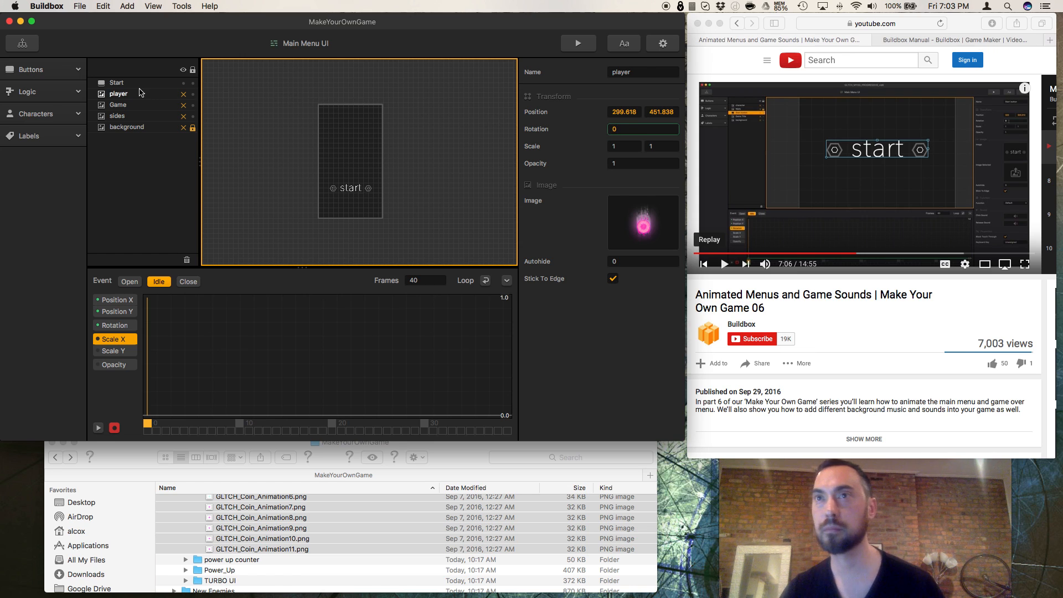
pyautogui.click(142, 85)
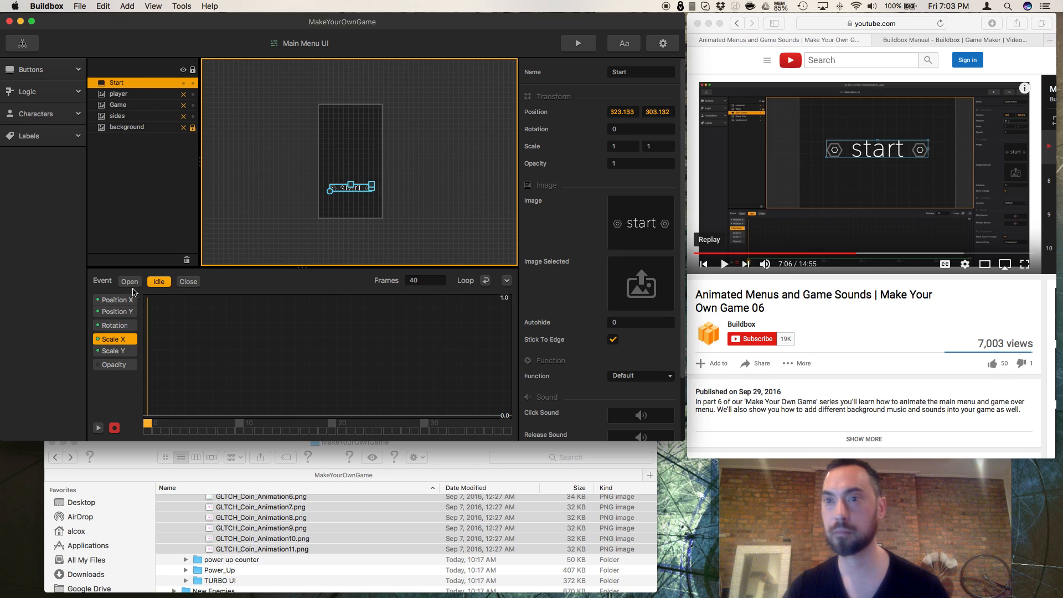
pyautogui.click(632, 126)
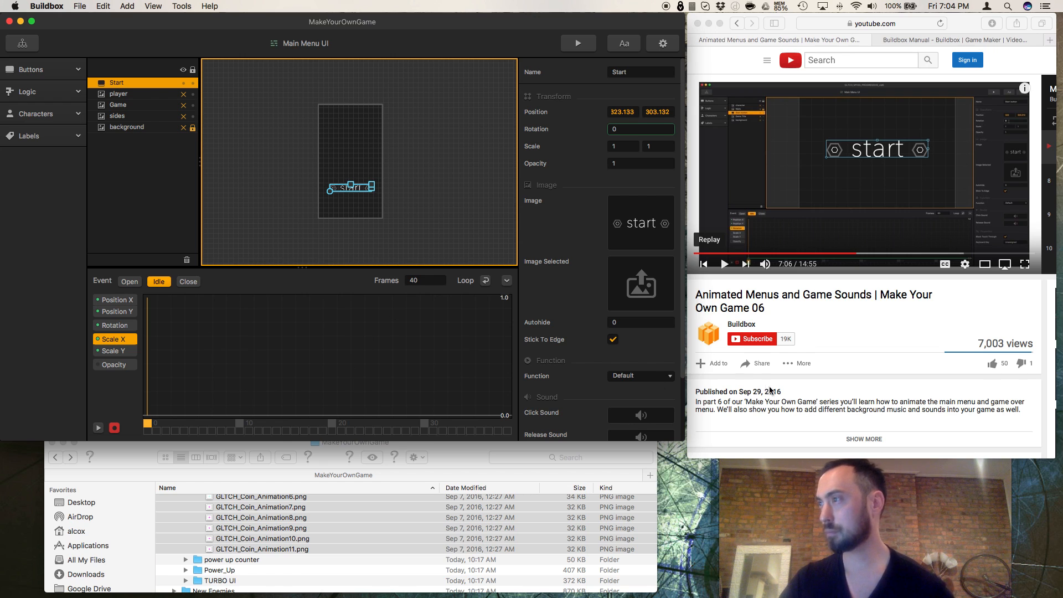
# Step: Play the tutorial's rotation keyframing in Safari and pause it at 7:18
pyautogui.click(723, 265)
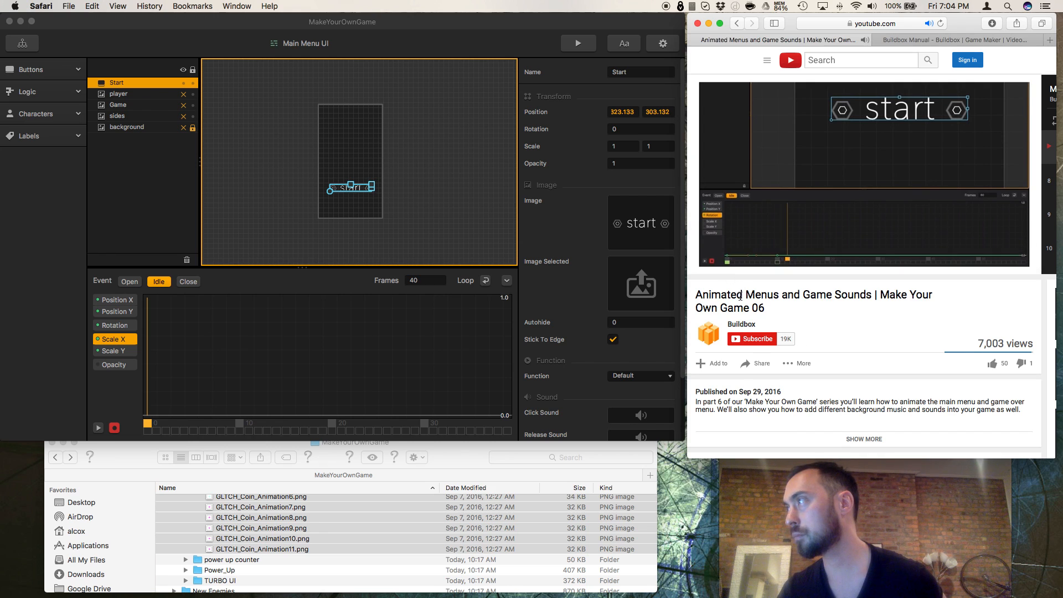
pyautogui.moveTo(727, 269)
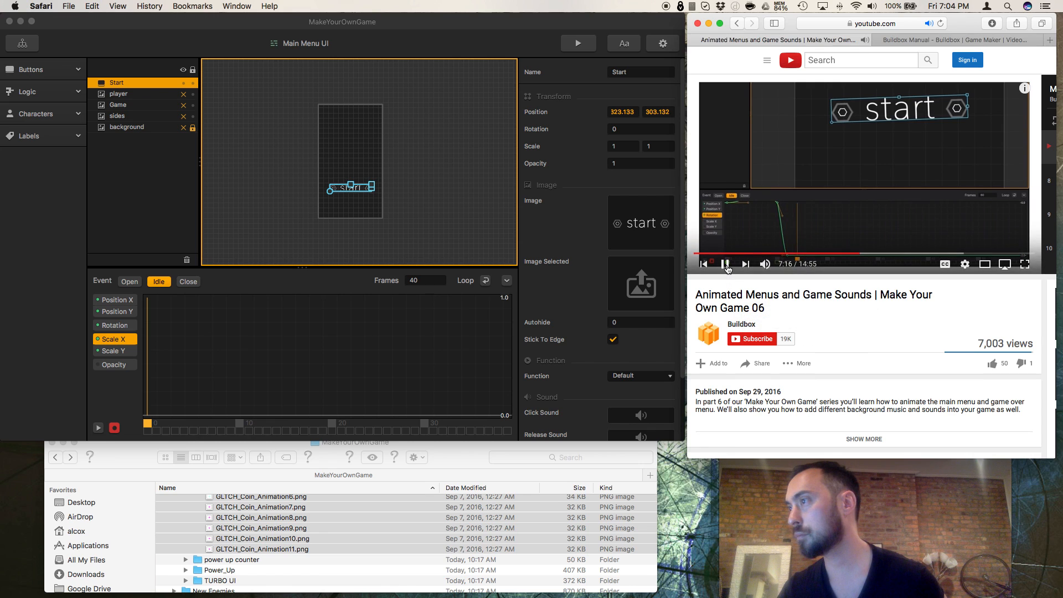
pyautogui.click(726, 265)
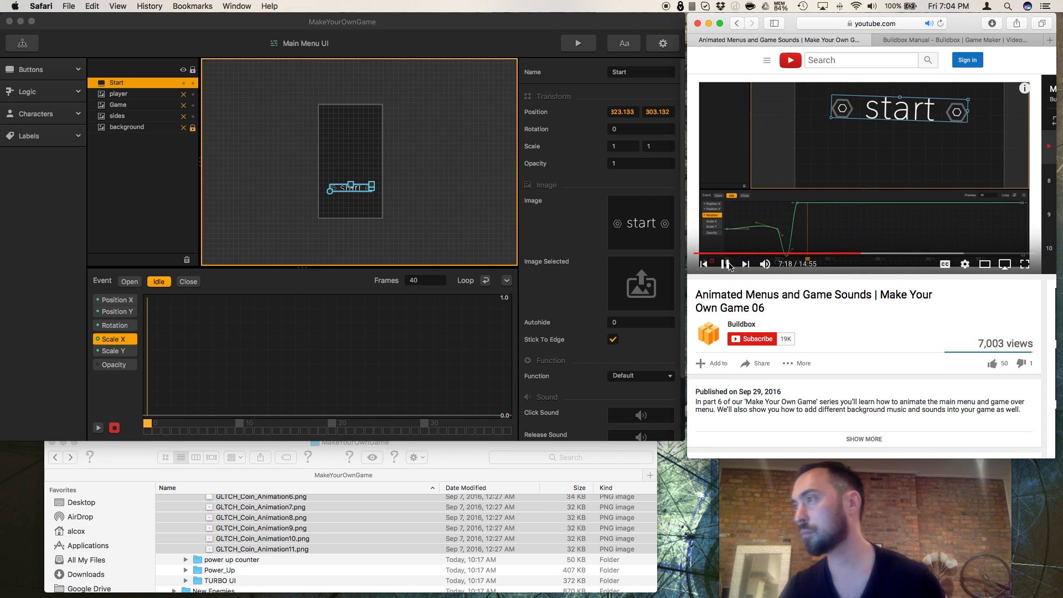
# Step: In Buildbox, show the Rotation curve and, at frame 10 of the Idle animation, keyframe the start button's rotation at about 18.55
pyautogui.click(118, 325)
pyautogui.click(195, 424)
pyautogui.moveTo(198, 425); pyautogui.dragTo(244, 424)
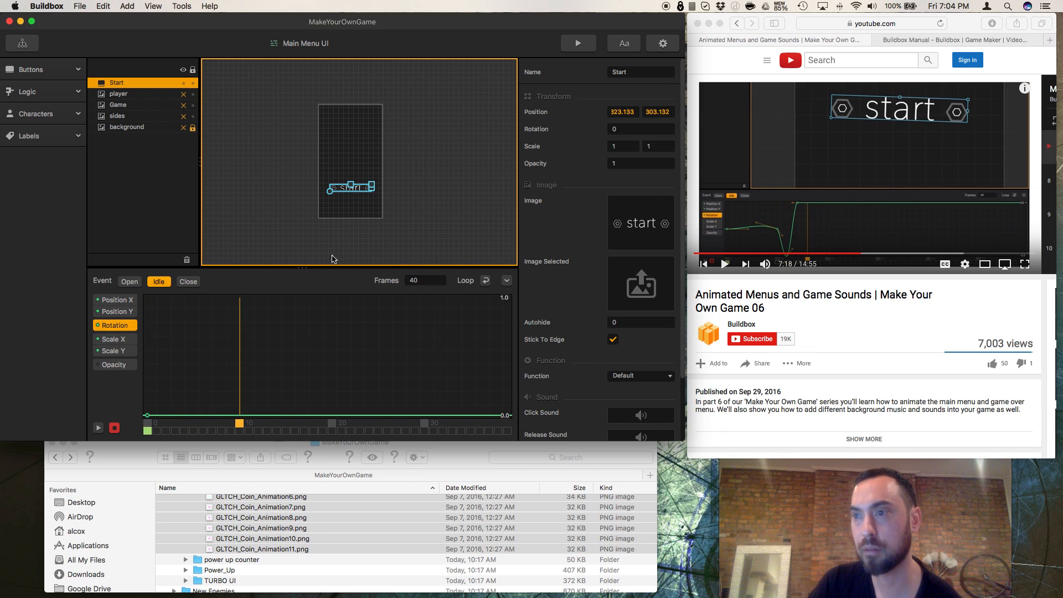
pyautogui.click(329, 196)
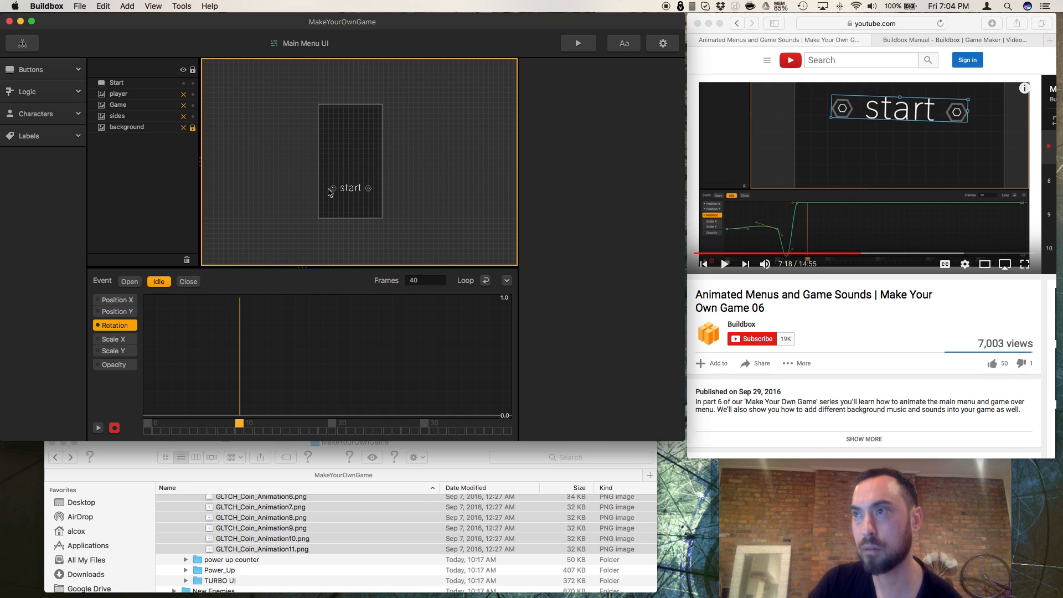
pyautogui.click(342, 189)
pyautogui.moveTo(330, 193)
pyautogui.mouseDown()
pyautogui.moveTo(325, 185)
pyautogui.moveTo(325, 209)
pyautogui.mouseUp()
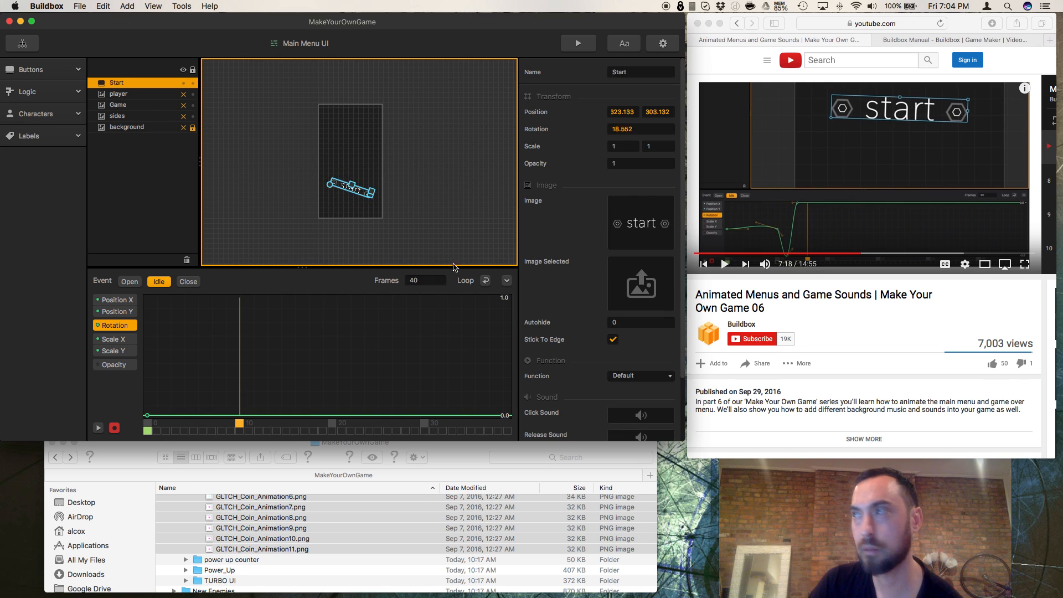
pyautogui.click(646, 129)
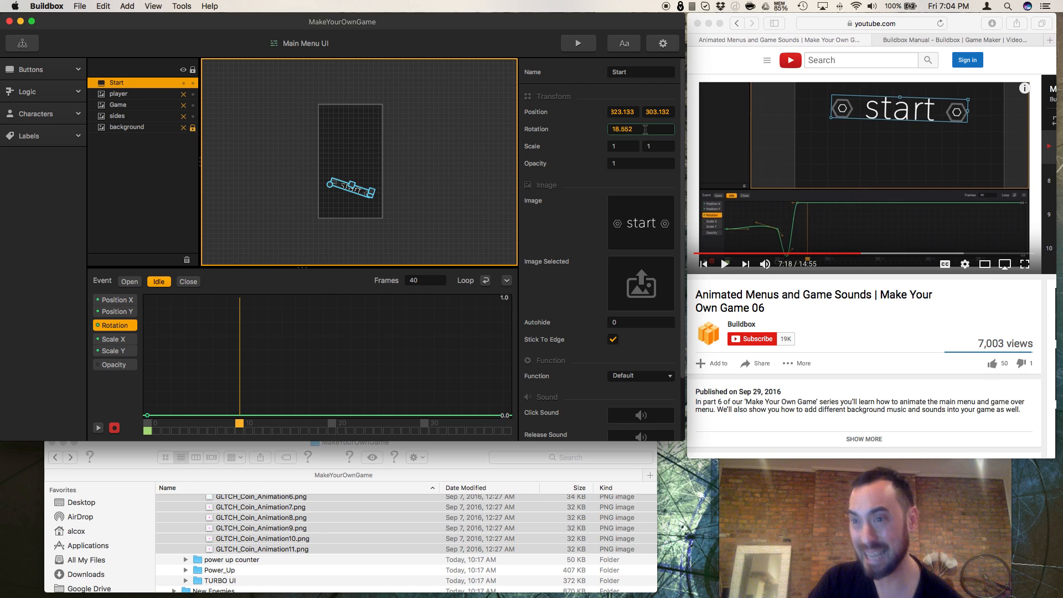
pyautogui.press('Return')
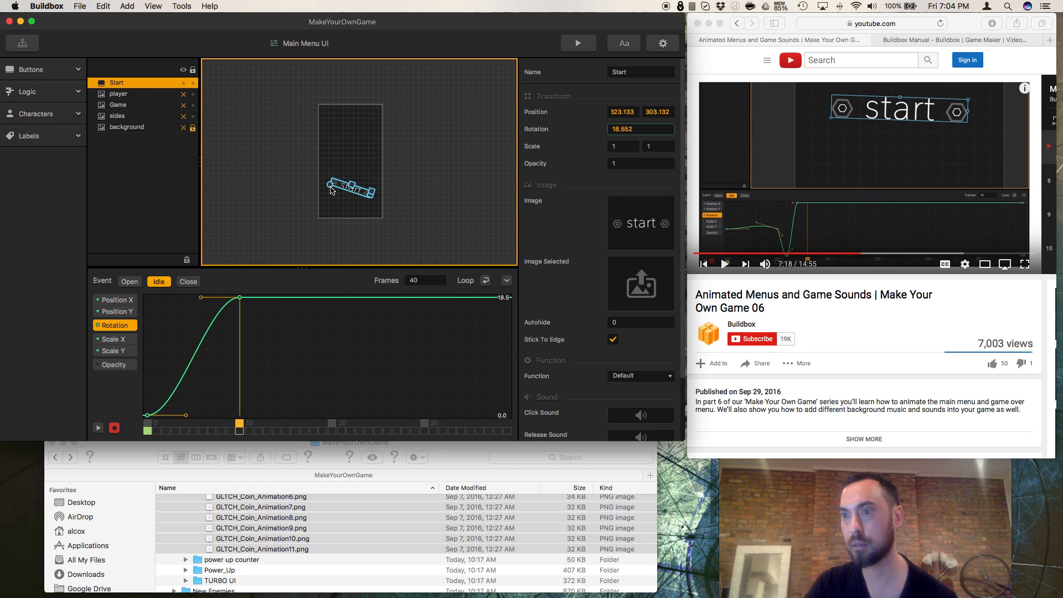
# Step: Move the Idle timeline to frame 14 and try to rotate the start button there, undoing the attempt
pyautogui.click(285, 430)
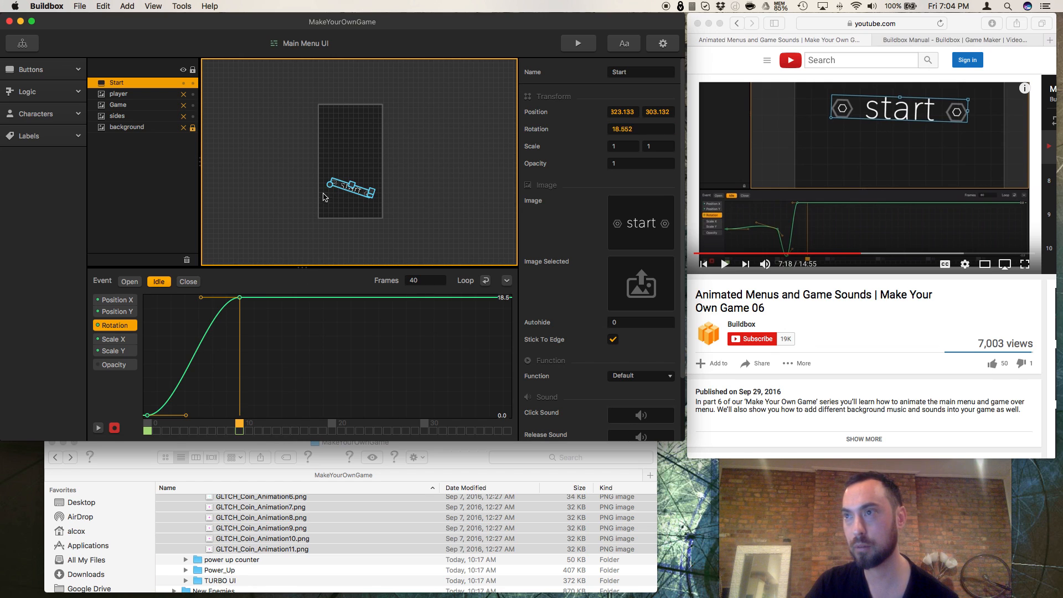
pyautogui.click(266, 428)
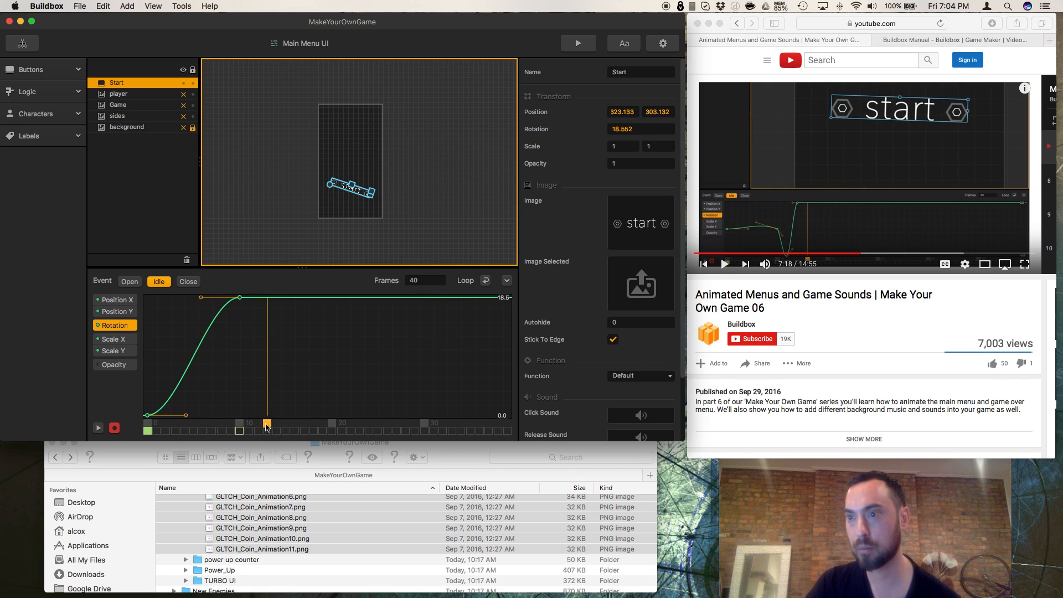
pyautogui.click(273, 423)
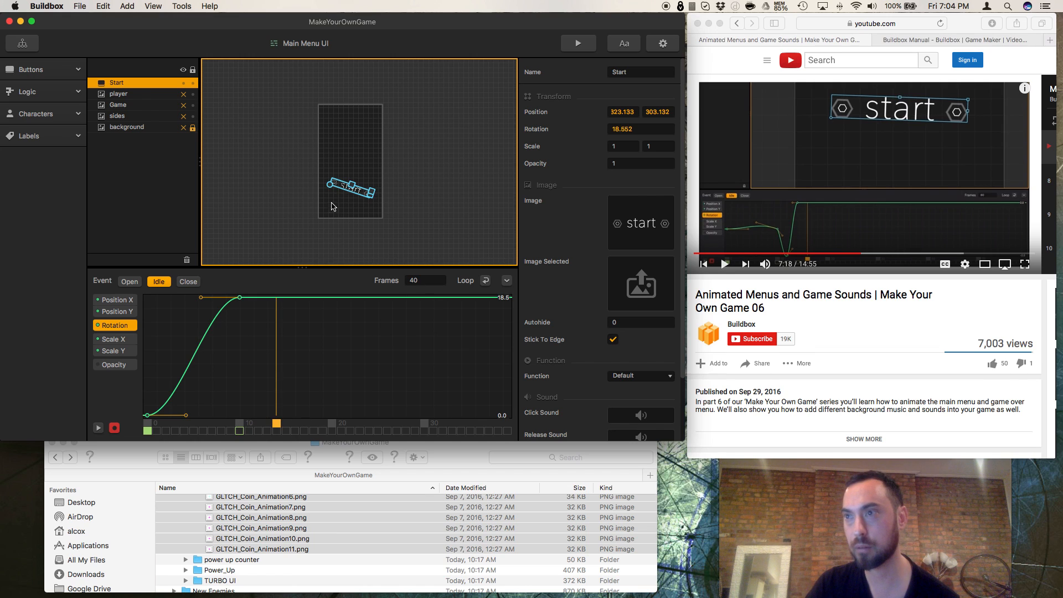
pyautogui.moveTo(331, 190); pyautogui.dragTo(326, 209)
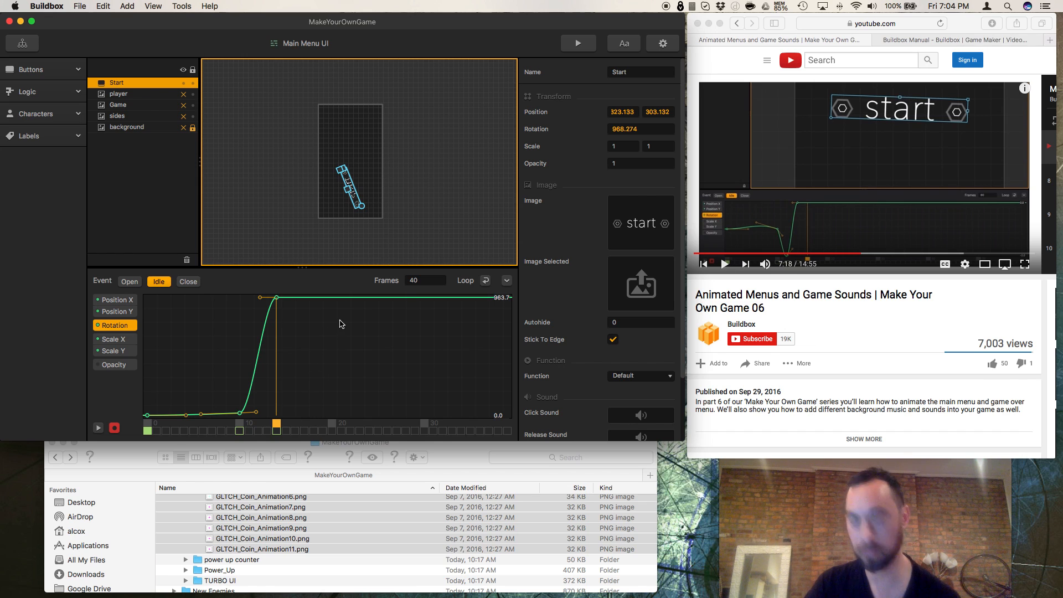
pyautogui.press('super+z')
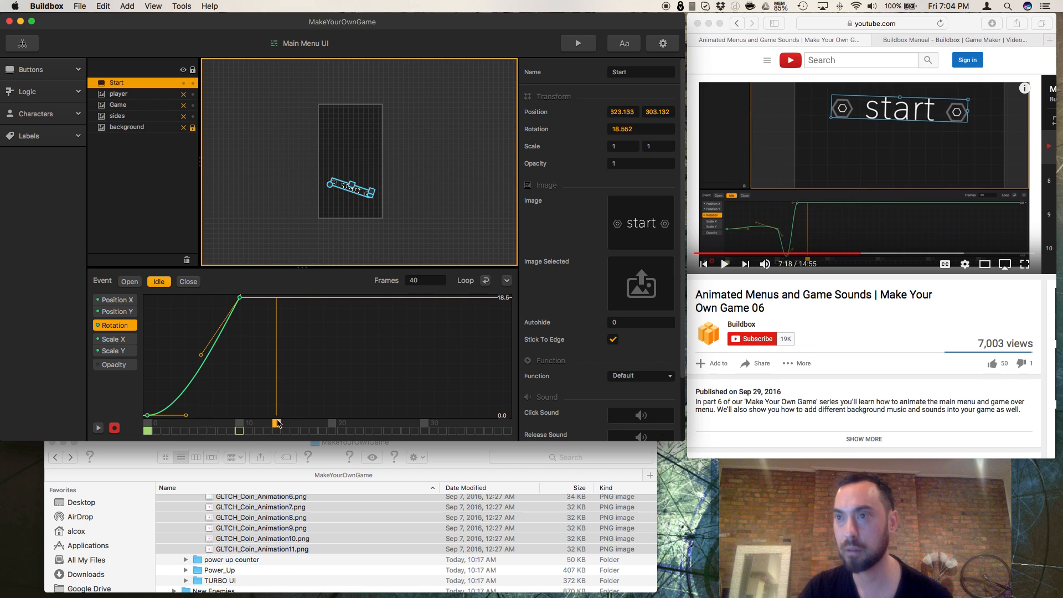
# Step: Reshape the start button's rotation curve around the frame 10 keyframe by adjusting its incoming and outgoing tangent handles
pyautogui.moveTo(202, 356); pyautogui.dragTo(198, 314)
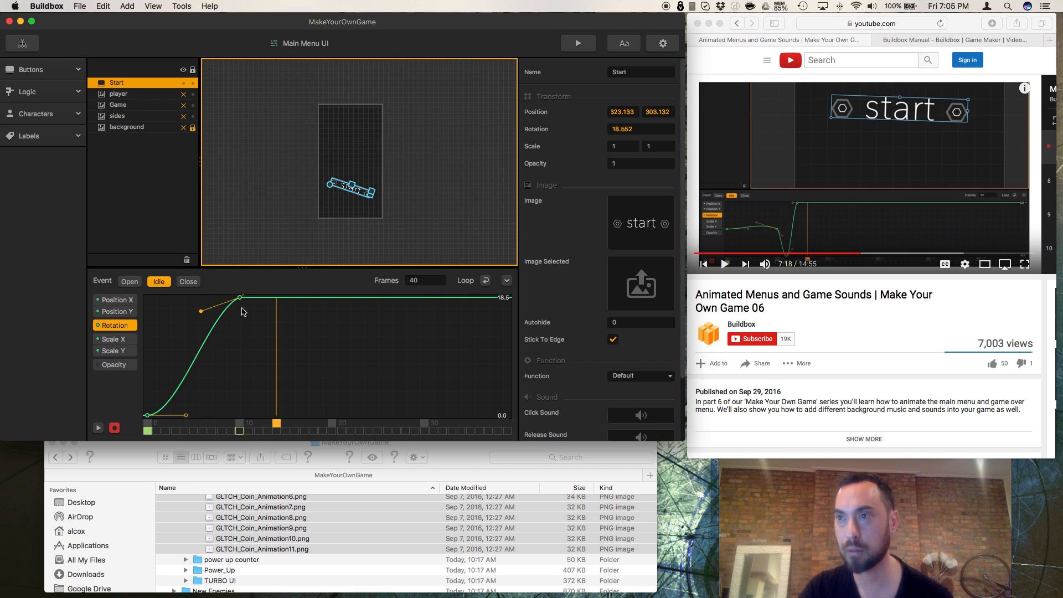
pyautogui.scroll(5, 251, 333)
pyautogui.scroll(-10, 250, 332)
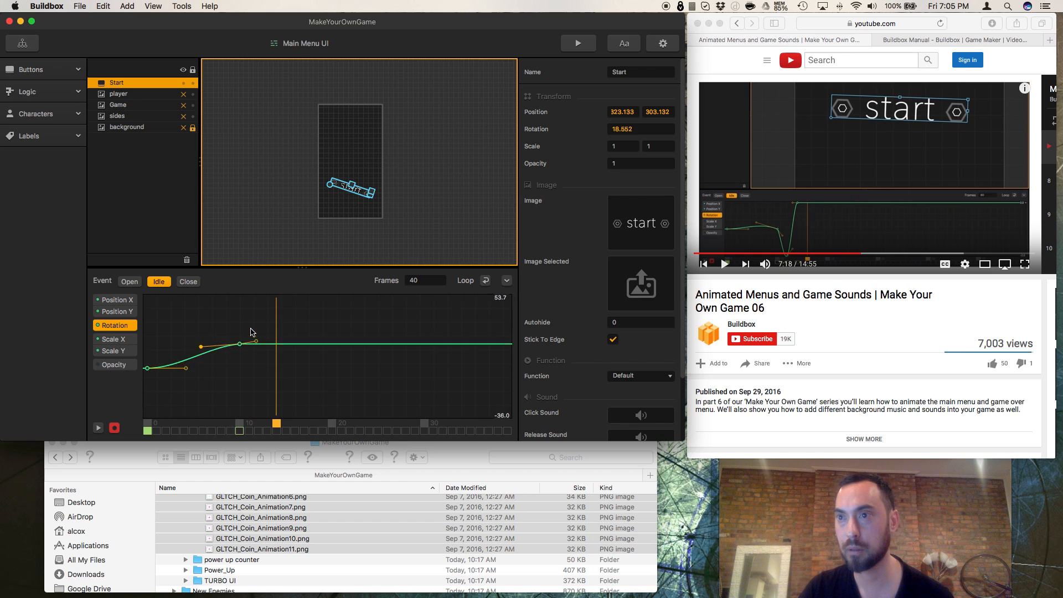
pyautogui.scroll(6, 250, 332)
pyautogui.scroll(-8, 254, 335)
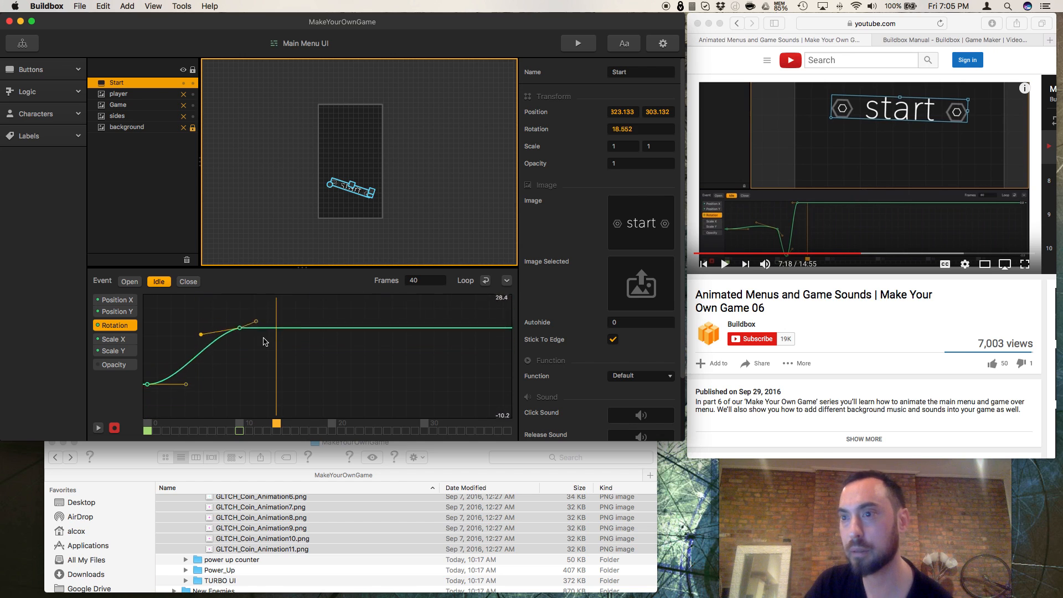
pyautogui.scroll(7, 263, 341)
pyautogui.scroll(-5, 265, 341)
pyautogui.scroll(12, 261, 333)
pyautogui.scroll(-10, 257, 327)
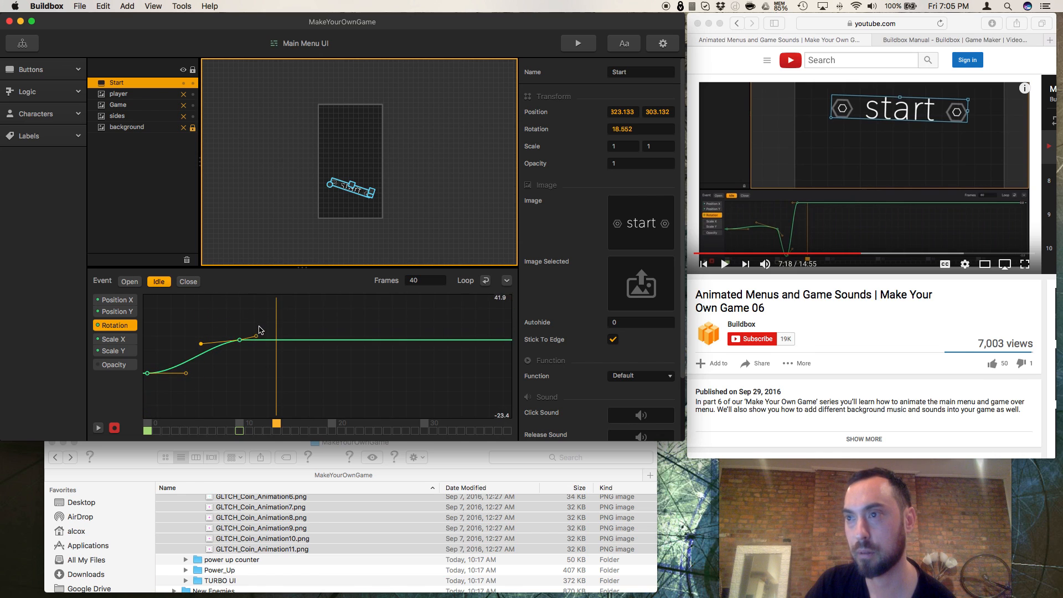
pyautogui.moveTo(256, 350); pyautogui.dragTo(256, 350)
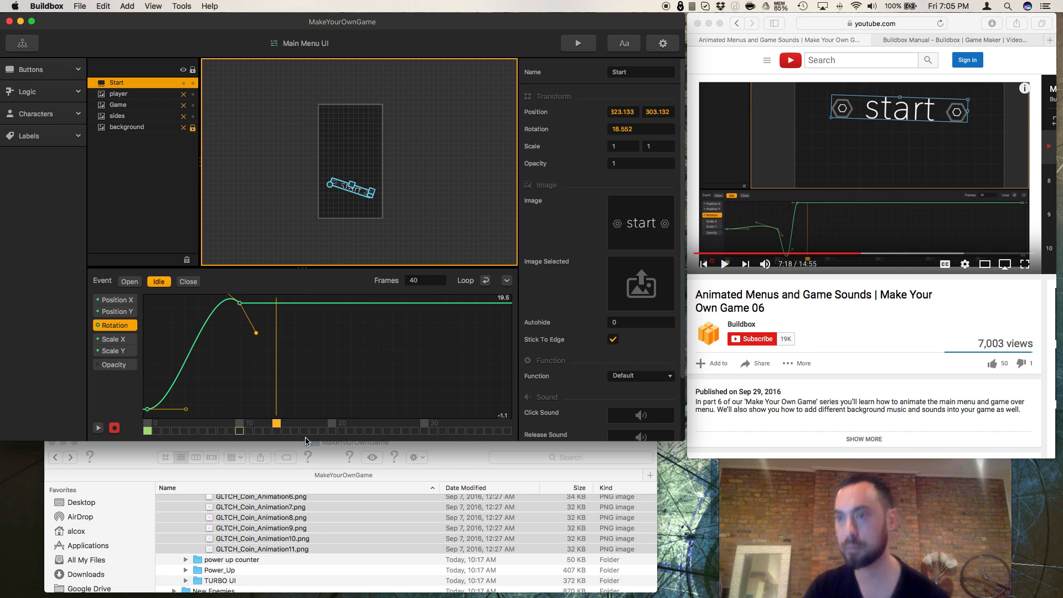
# Step: Rotate the start button at frame 14 of the Idle animation to about 1111, undoing the first attempt
pyautogui.click(628, 129)
pyautogui.press('Return')
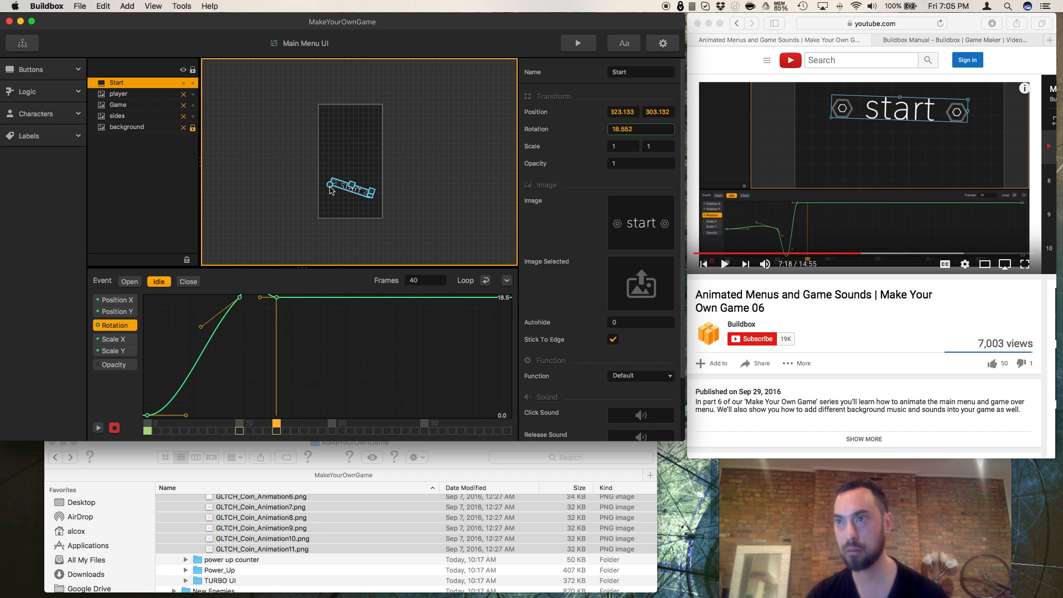
pyautogui.moveTo(330, 190); pyautogui.dragTo(283, 399)
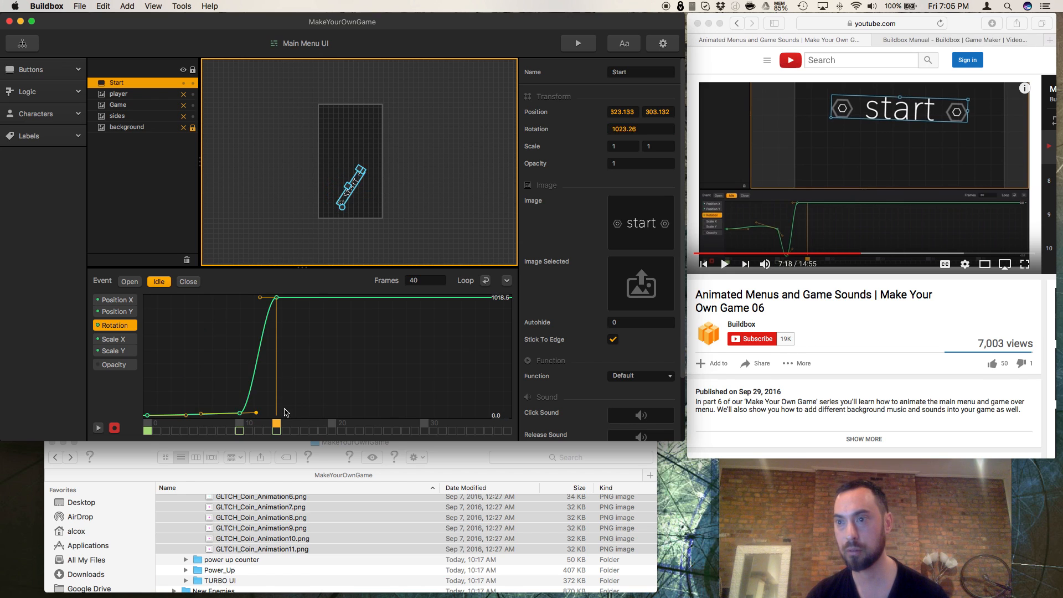
pyautogui.press('super+z')
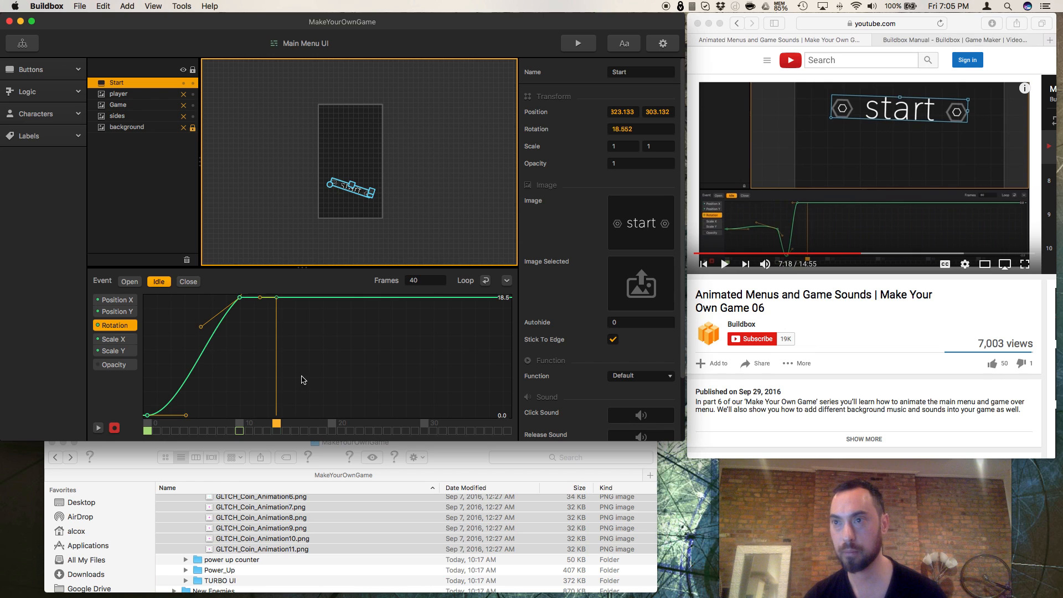
pyautogui.moveTo(331, 191); pyautogui.dragTo(338, 206)
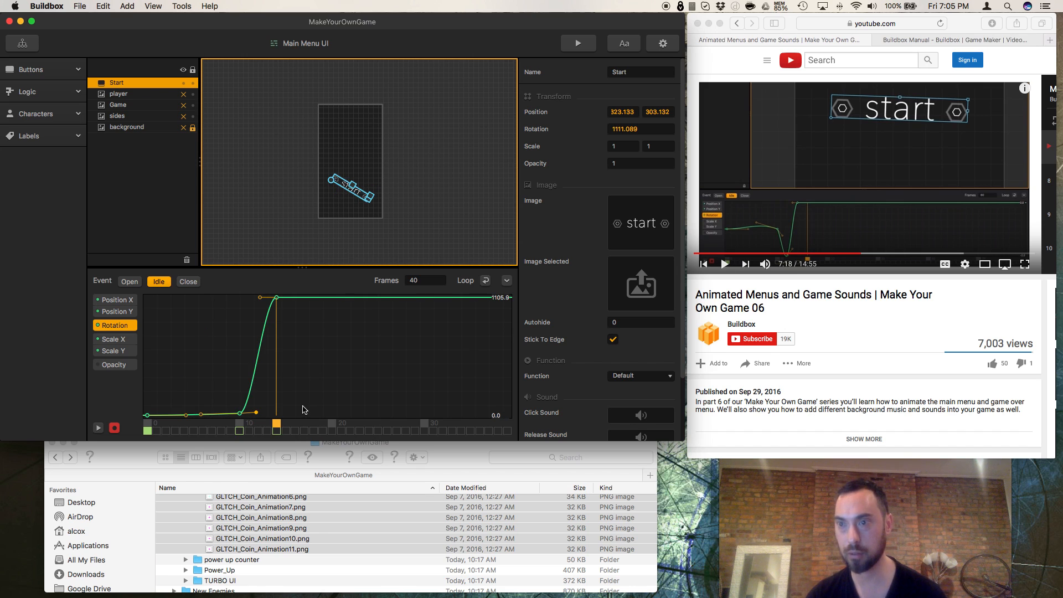
# Step: Undo the start button's last rotation at frame 14, and try twice more to rotate it on the canvas, undoing each attempt
pyautogui.press('super+z')
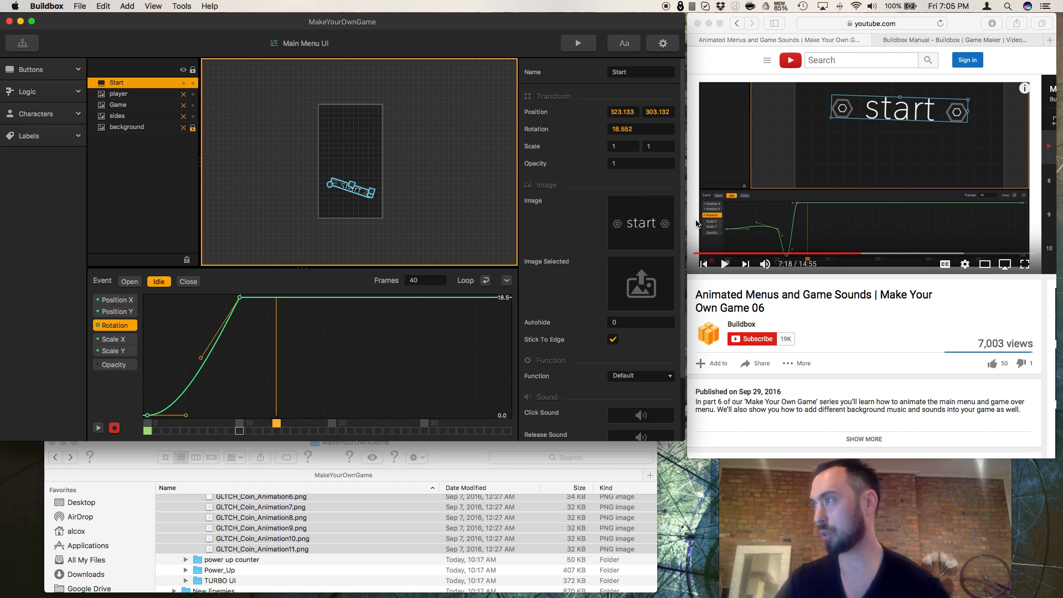
pyautogui.click(331, 188)
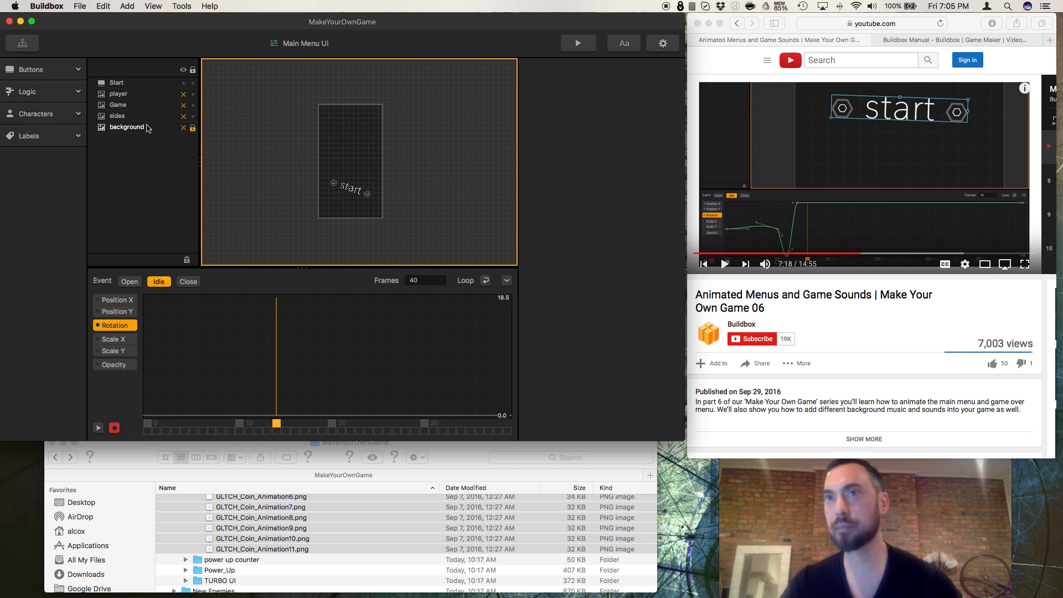
pyautogui.click(145, 83)
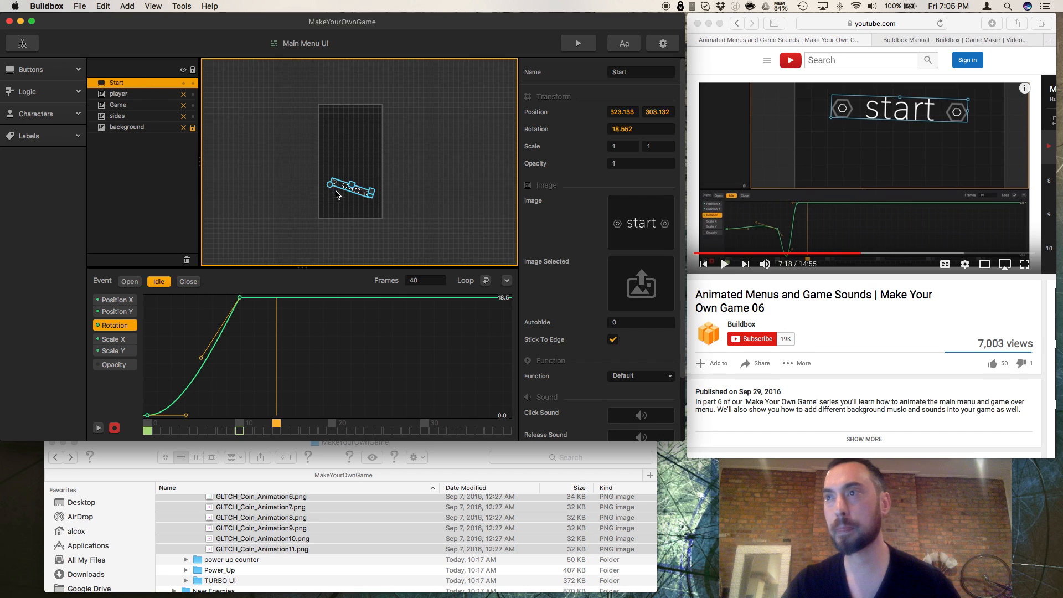
pyautogui.moveTo(330, 188); pyautogui.dragTo(339, 208)
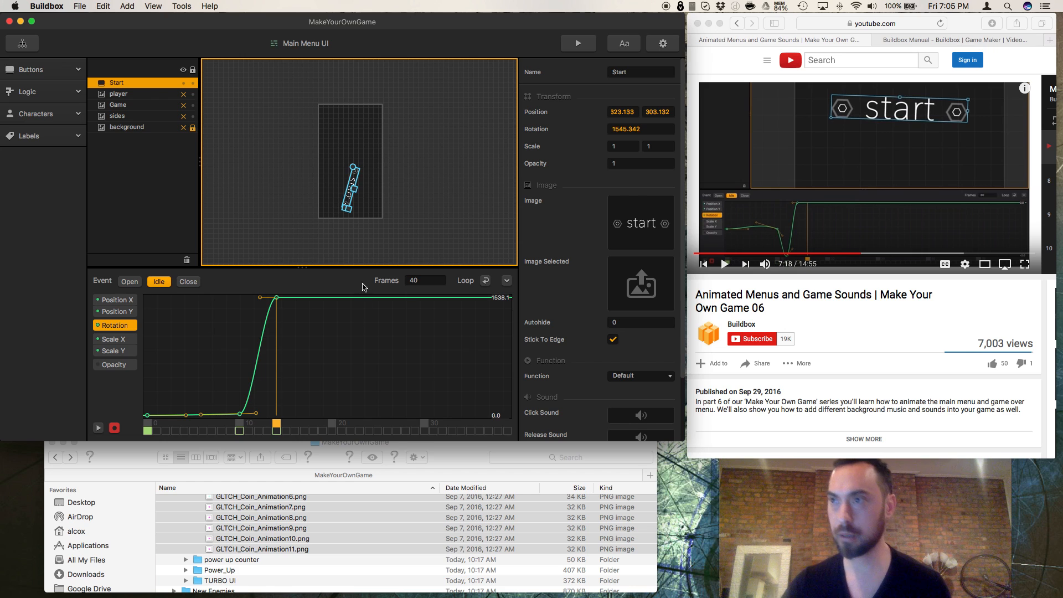
pyautogui.press('super+z')
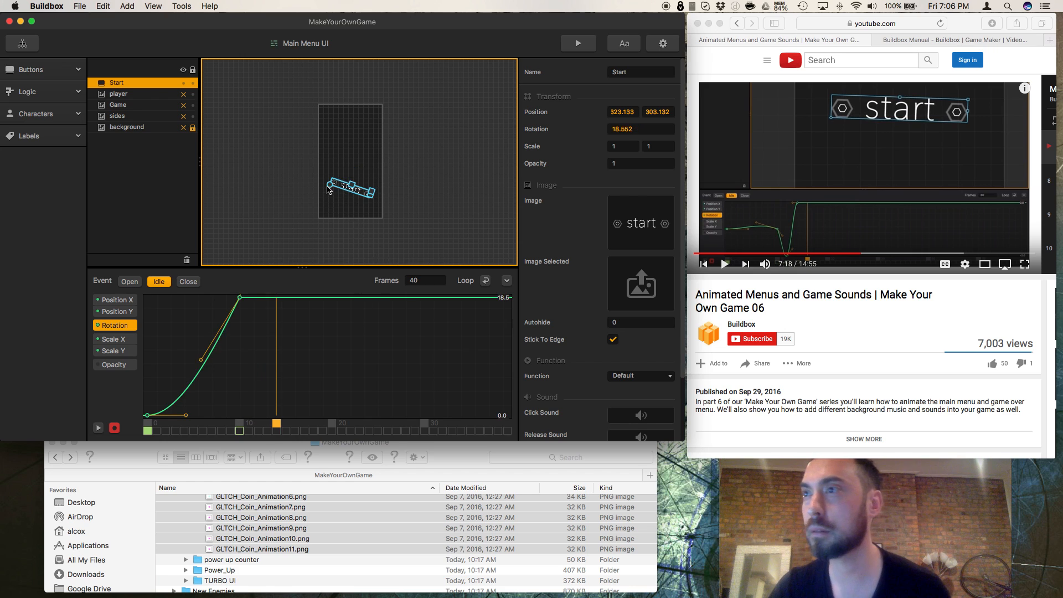
pyautogui.moveTo(329, 188)
pyautogui.mouseDown()
pyautogui.moveTo(334, 209)
pyautogui.moveTo(341, 203)
pyautogui.mouseUp()
pyautogui.press('super+z')
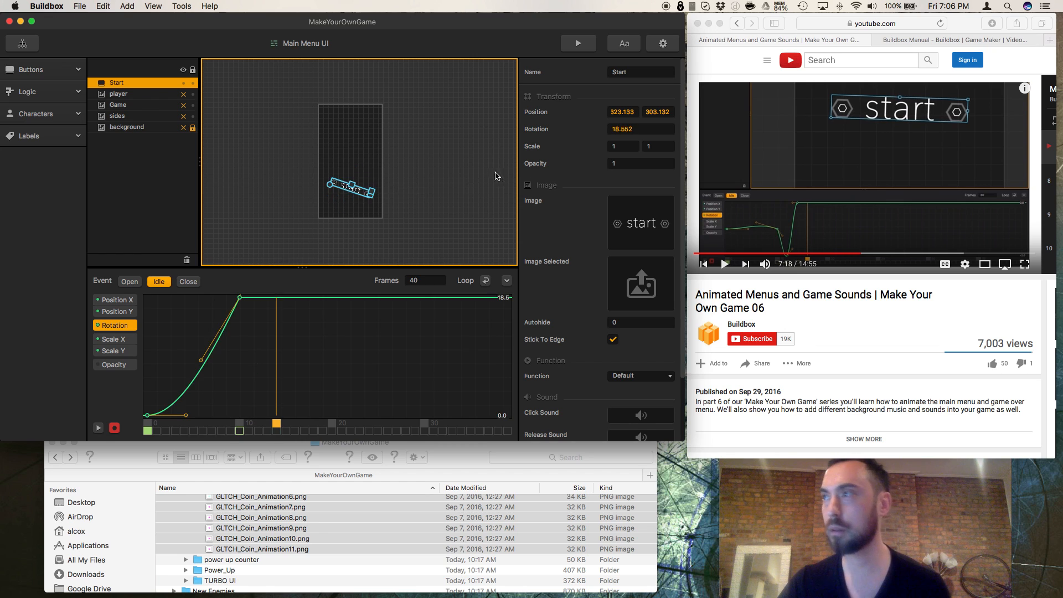
# Step: Set the start button's rotation to -18.552 at frame 14 of the Idle animation
pyautogui.click(610, 131)
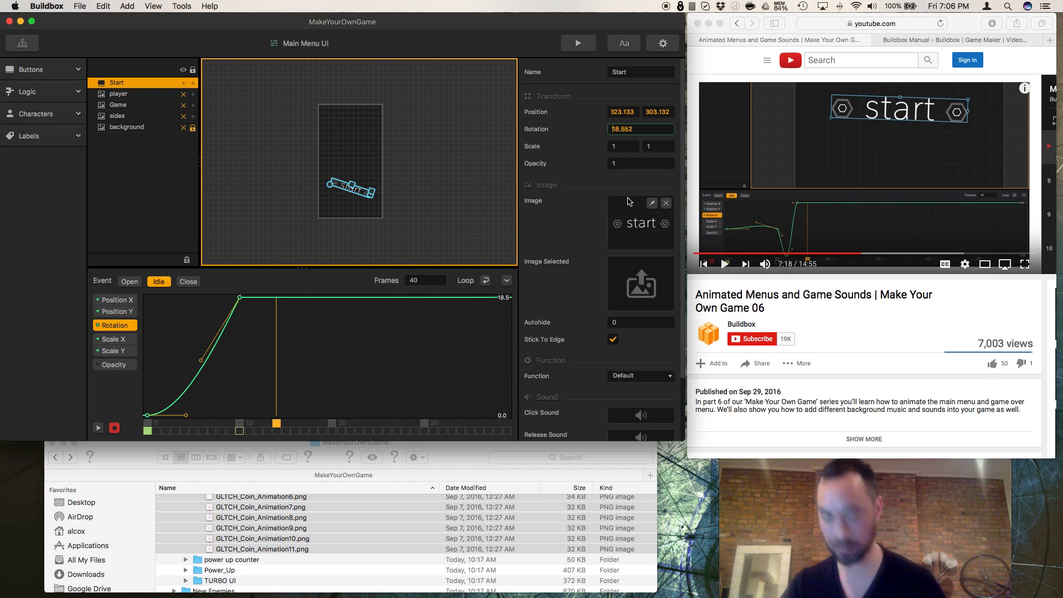
pyautogui.write('-')
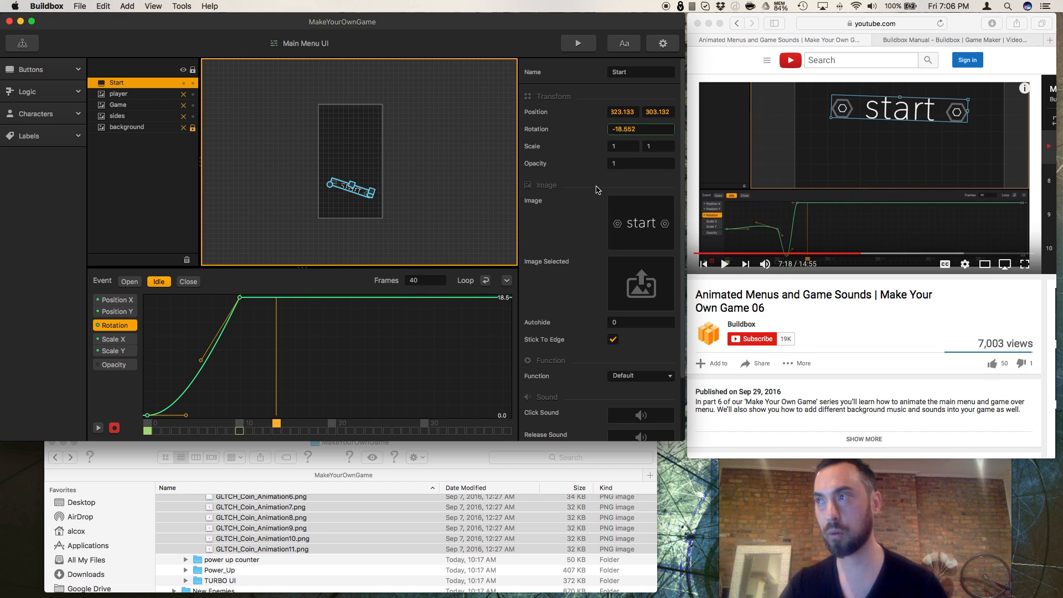
pyautogui.press('Return')
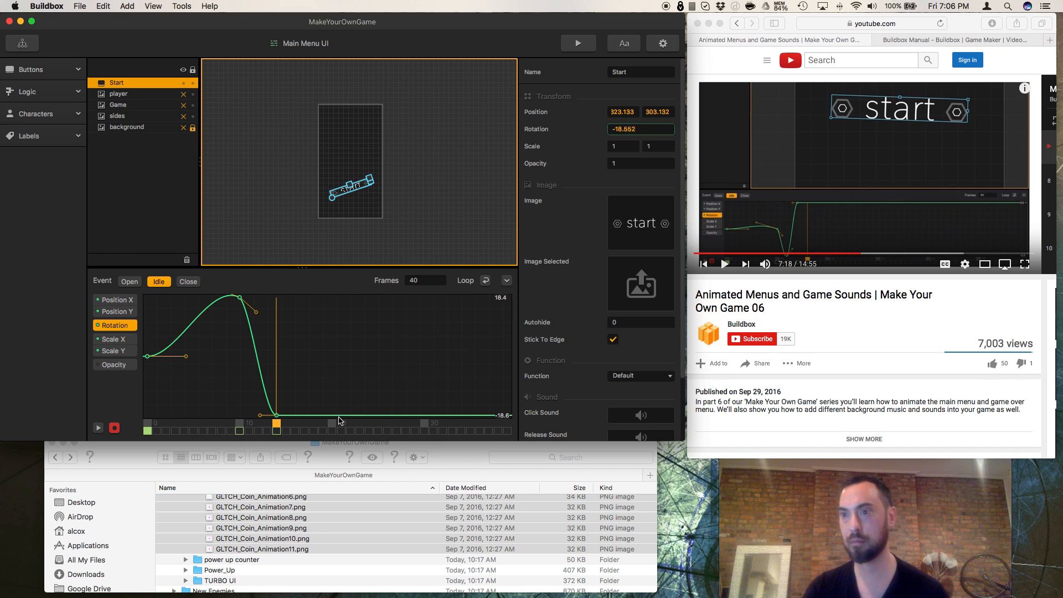
# Step: At frame 18 of the Idle animation, keyframe the start button's rotation at 14.552
pyautogui.moveTo(277, 427); pyautogui.dragTo(316, 426)
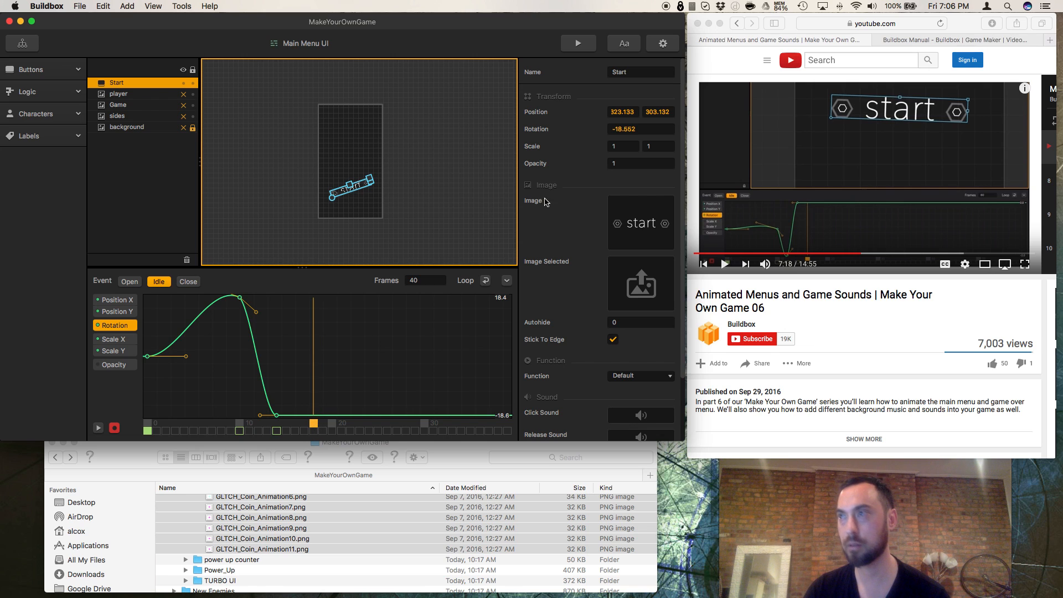
pyautogui.doubleClick(620, 129)
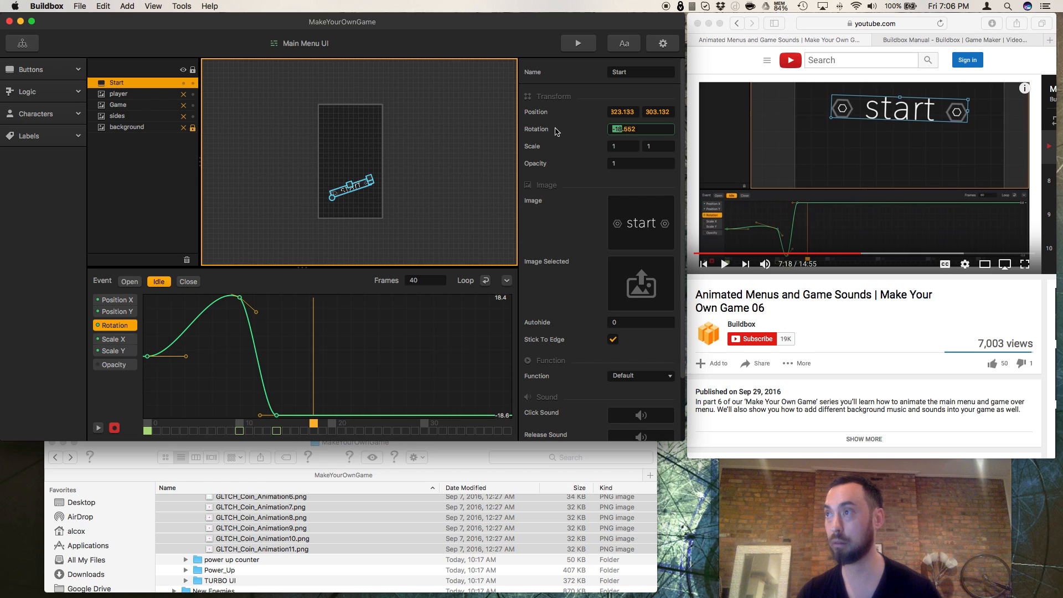
pyautogui.write('14')
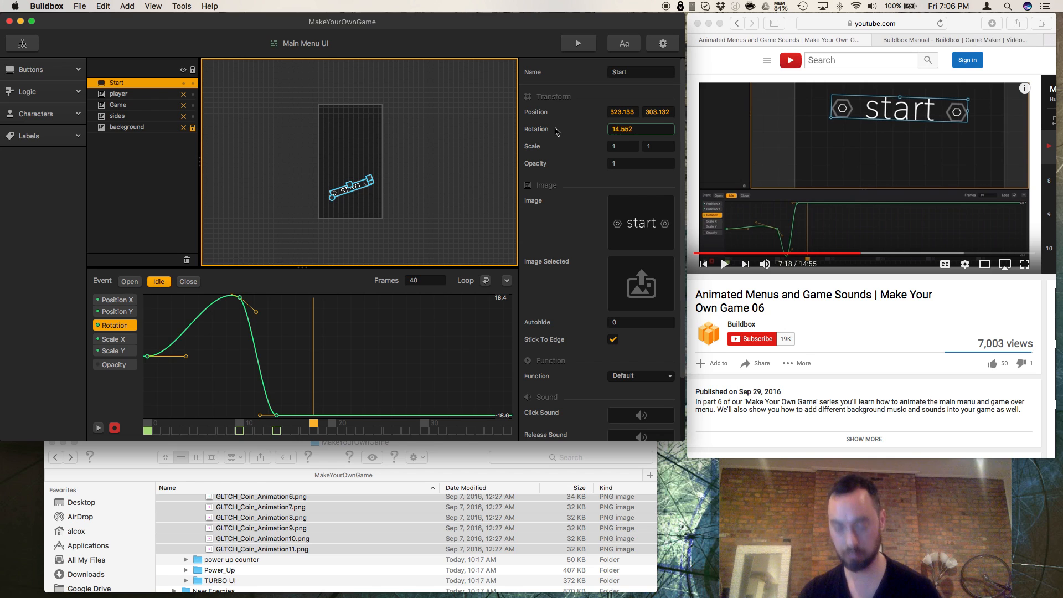
pyautogui.press('Return')
# Step: At frame 20 of the Idle animation, keyframe the start button's rotation at -14.552
pyautogui.moveTo(316, 425); pyautogui.dragTo(334, 427)
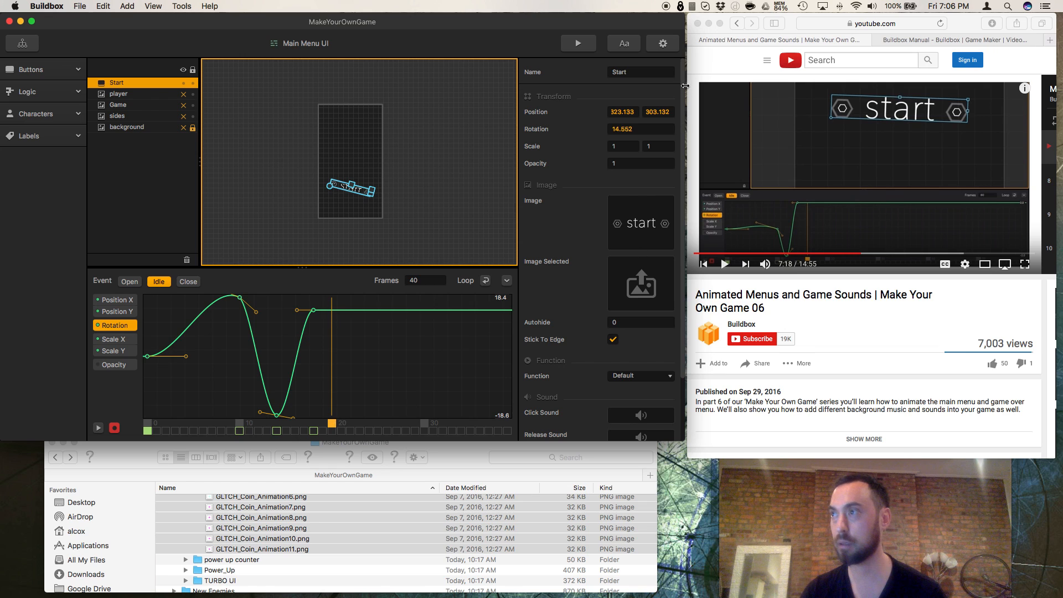
pyautogui.click(610, 130)
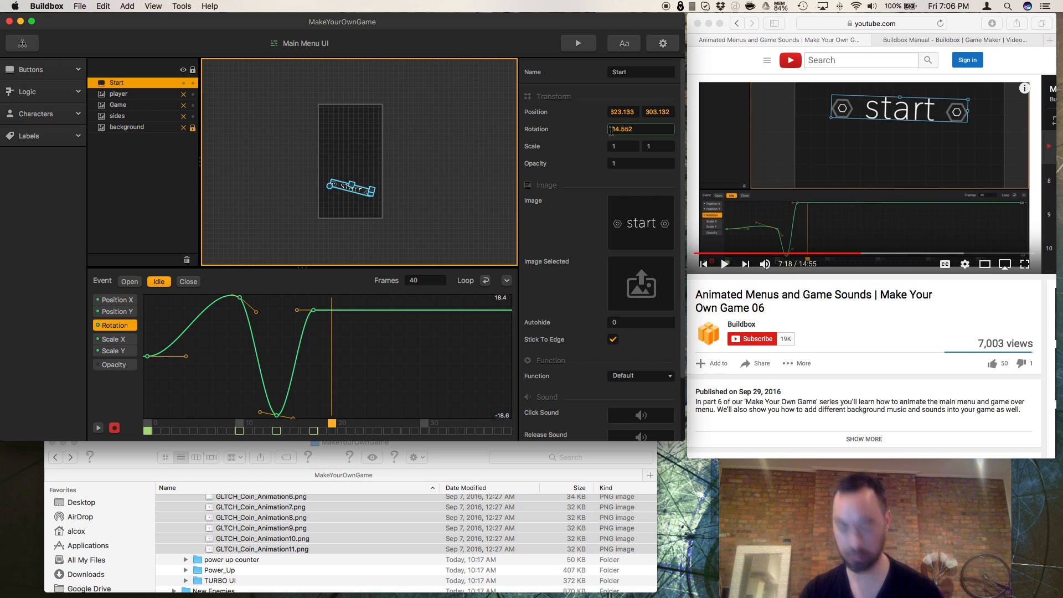
pyautogui.write('-')
pyautogui.press('Return')
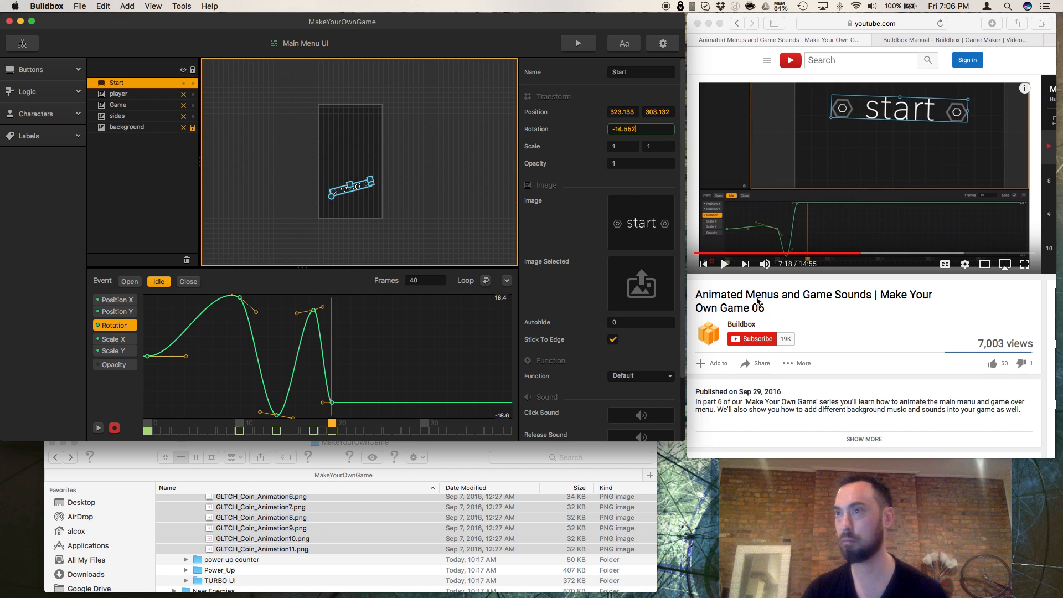
# Step: Check the start button's rotation at frame 0, and keyframe its rotation at 0 on frame 21 of the Idle animation
pyautogui.click(341, 431)
pyautogui.click(343, 425)
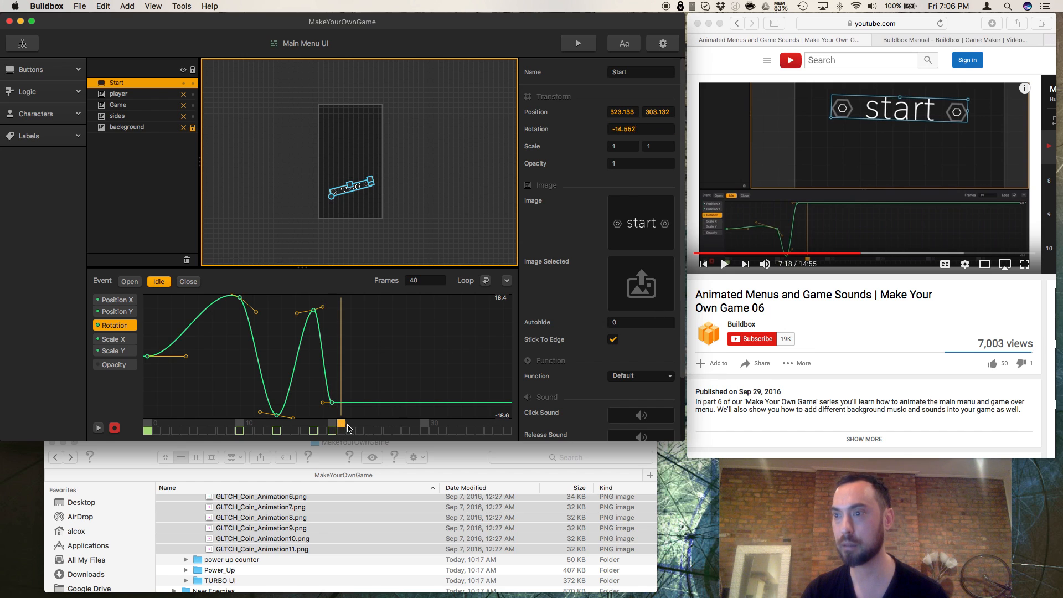
pyautogui.click(148, 425)
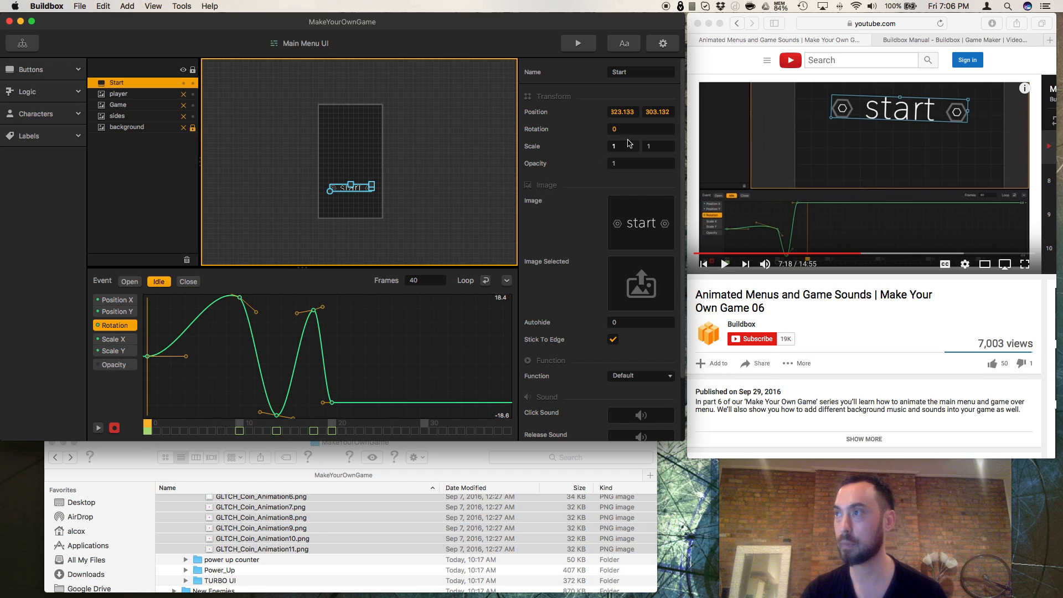
pyautogui.click(333, 427)
pyautogui.click(341, 427)
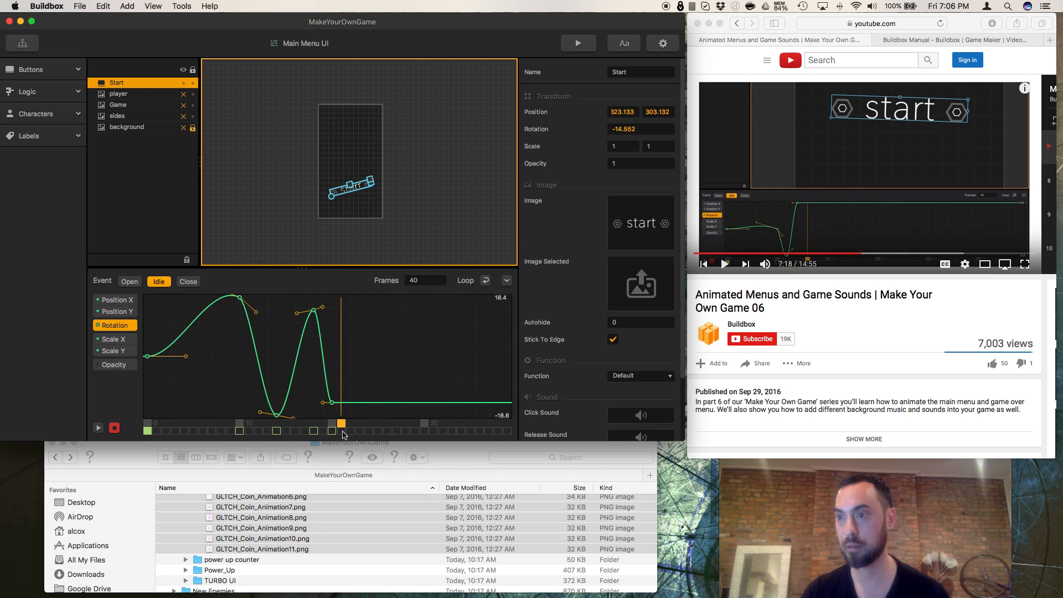
pyautogui.click(642, 129)
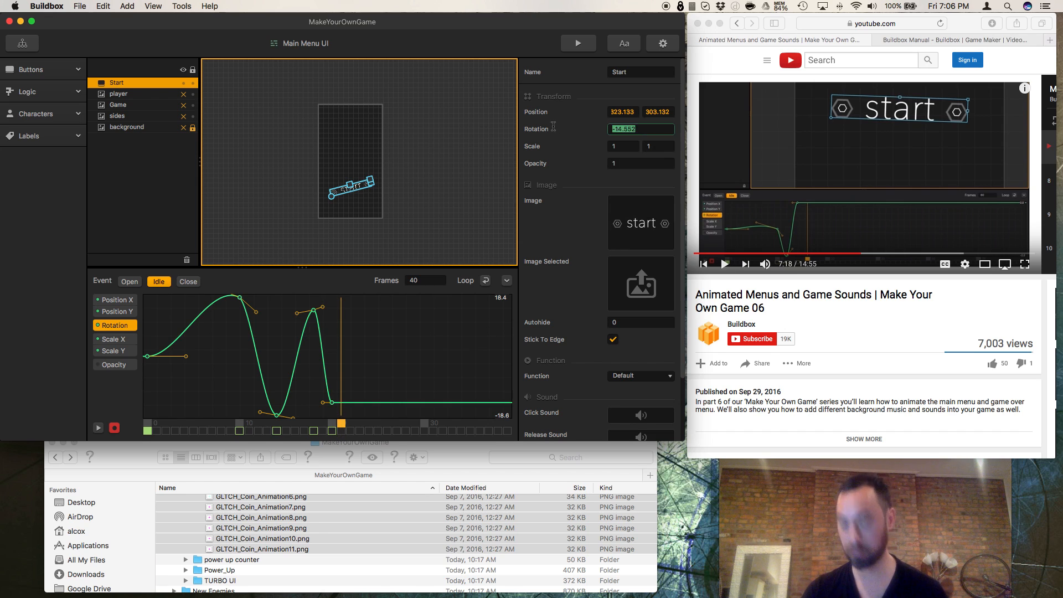
pyautogui.write('0')
pyautogui.press('Return')
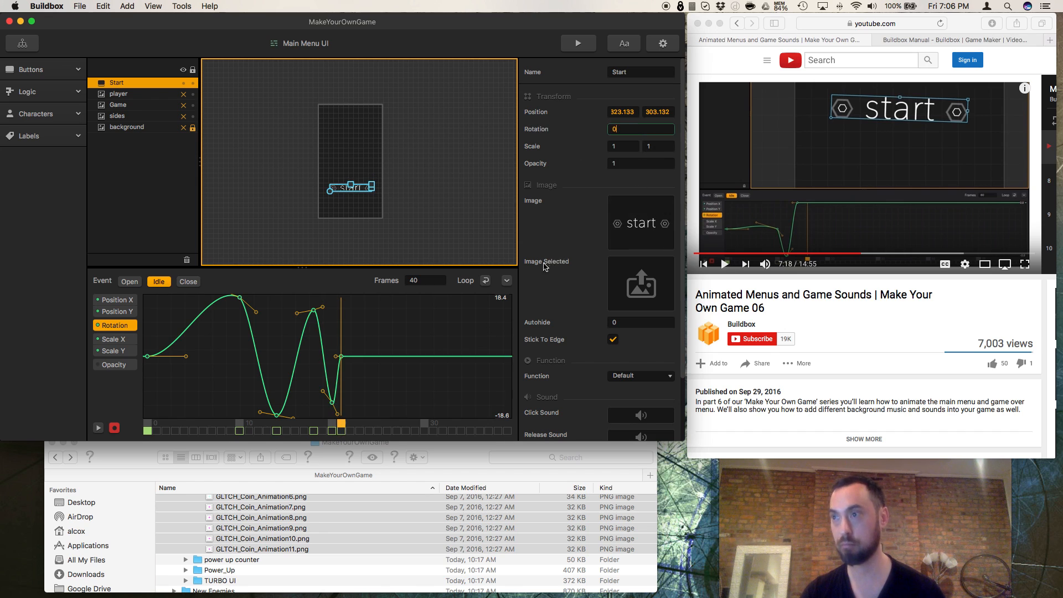
# Step: Resume the tutorial video in Safari, and in Buildbox make the hidden player, Game, sides and background layers visible again
pyautogui.click(727, 266)
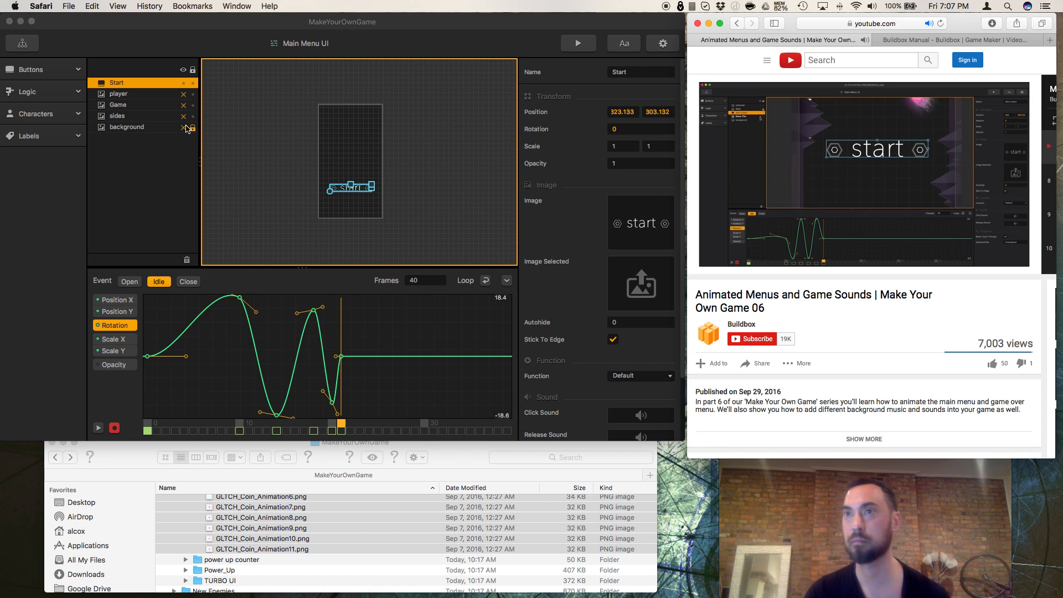
pyautogui.click(184, 71)
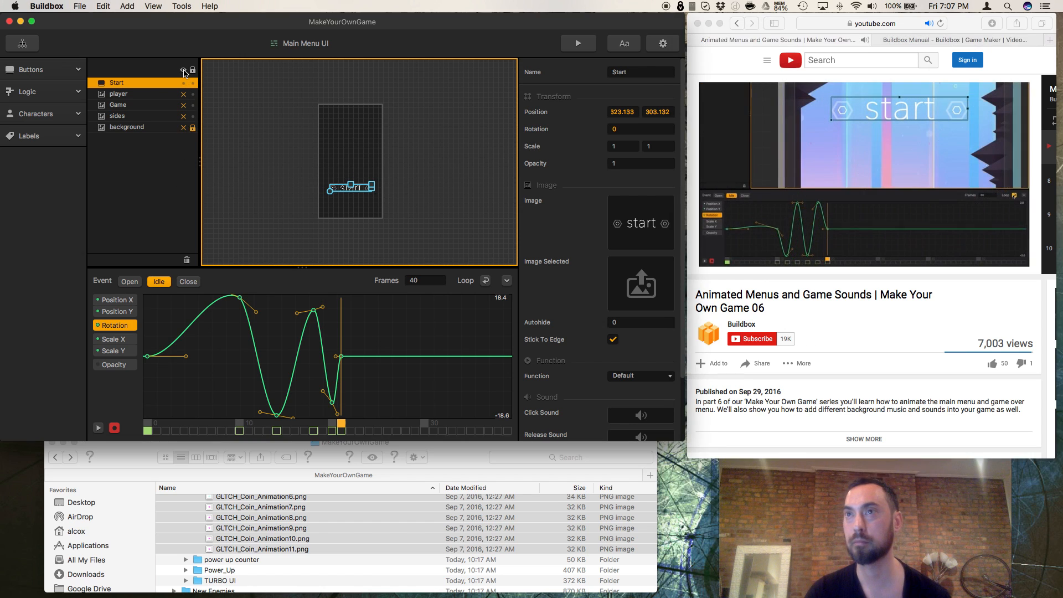
pyautogui.click(184, 94)
pyautogui.click(184, 105)
pyautogui.click(183, 116)
pyautogui.click(184, 127)
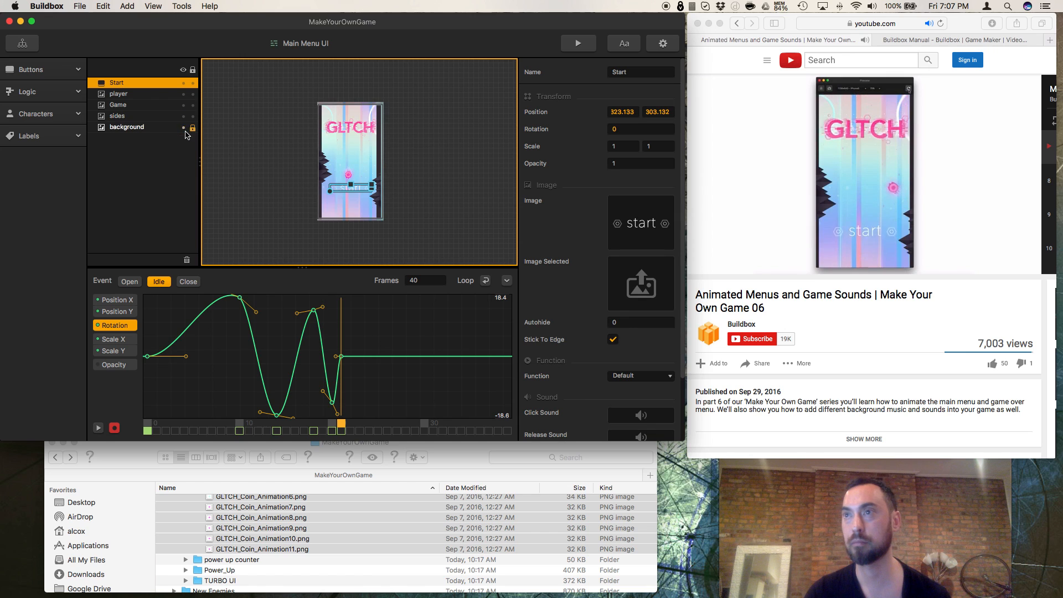
# Step: Preview the main menu twice to examine the start button's wobble, pausing the tutorial video meanwhile and closing each preview
pyautogui.click(576, 45)
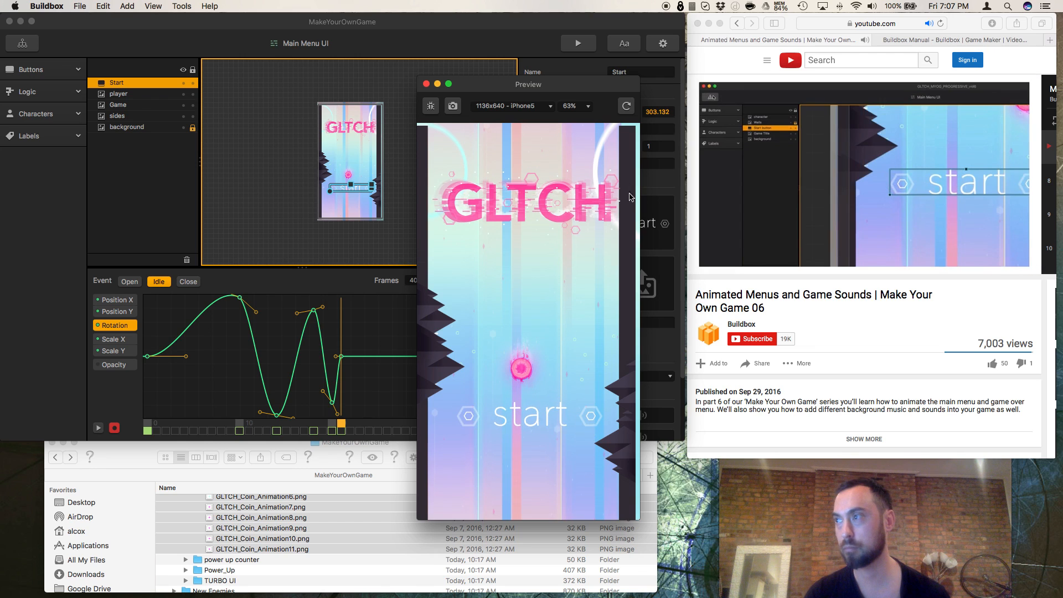
pyautogui.click(742, 264)
pyautogui.click(742, 264)
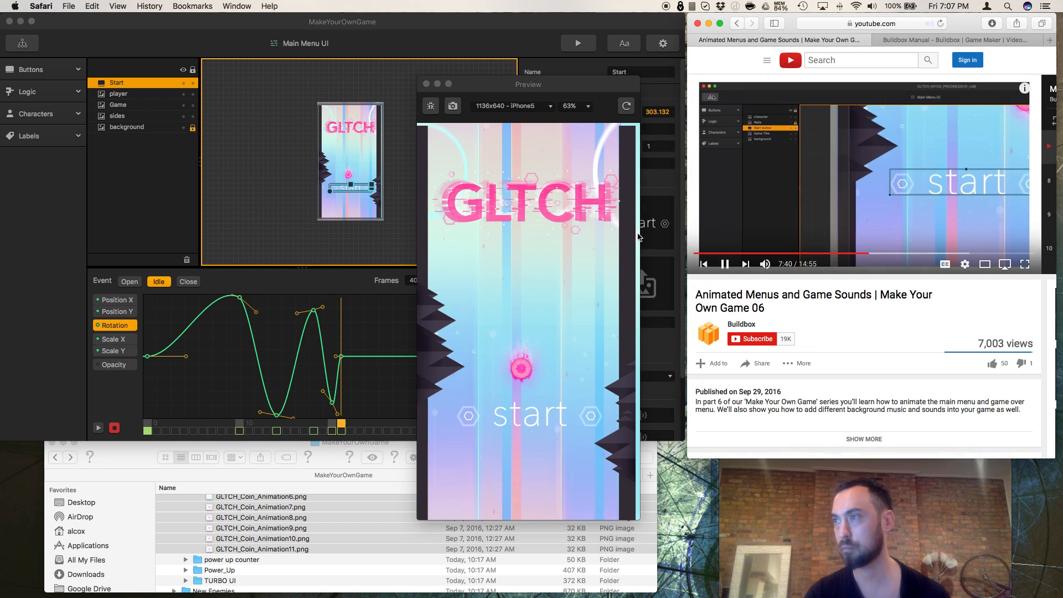
pyautogui.click(426, 84)
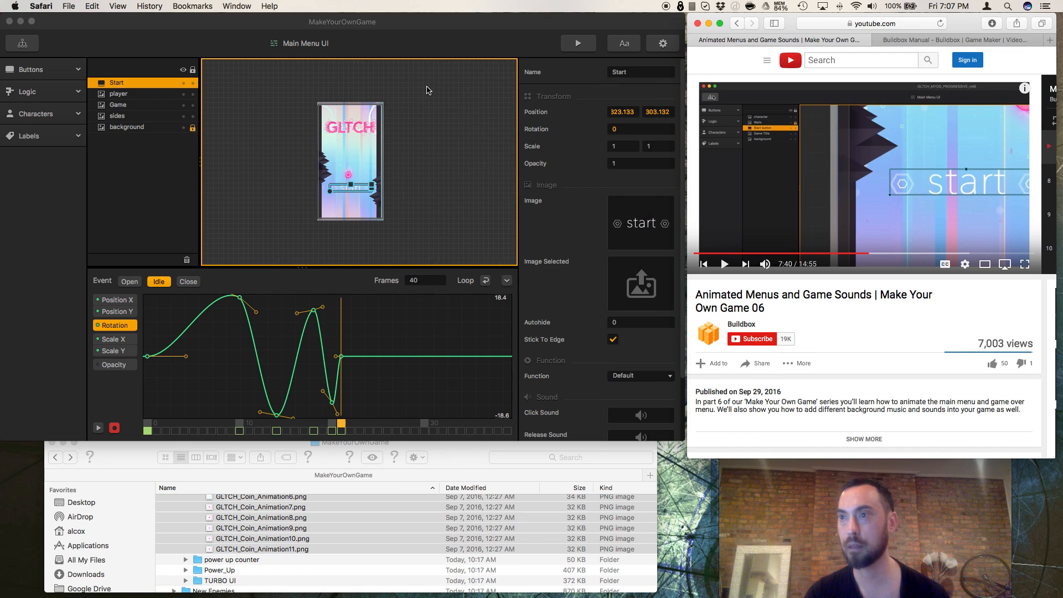
pyautogui.click(581, 44)
pyautogui.click(580, 43)
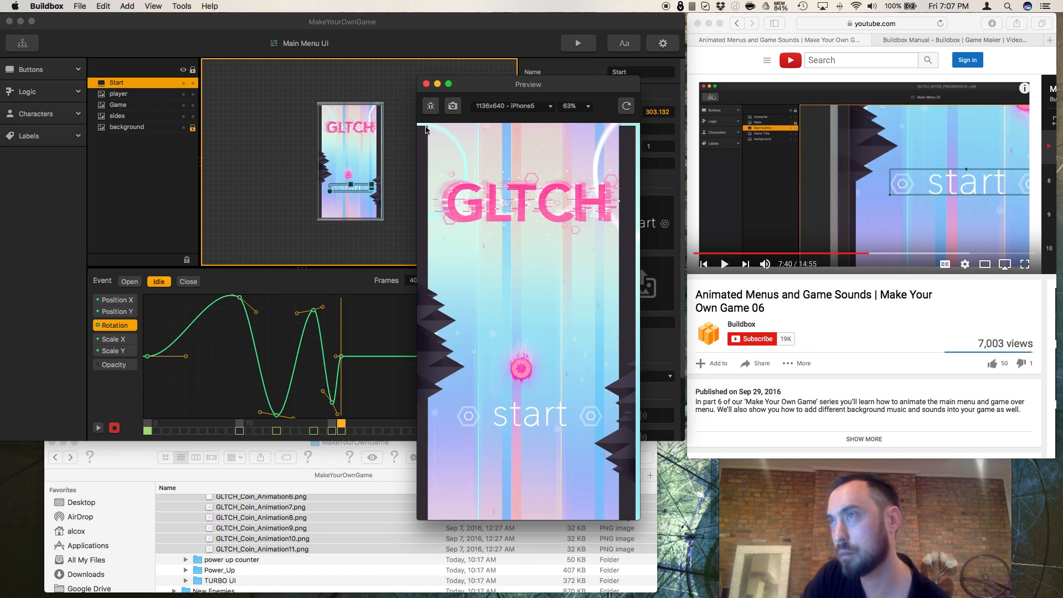
pyautogui.click(426, 84)
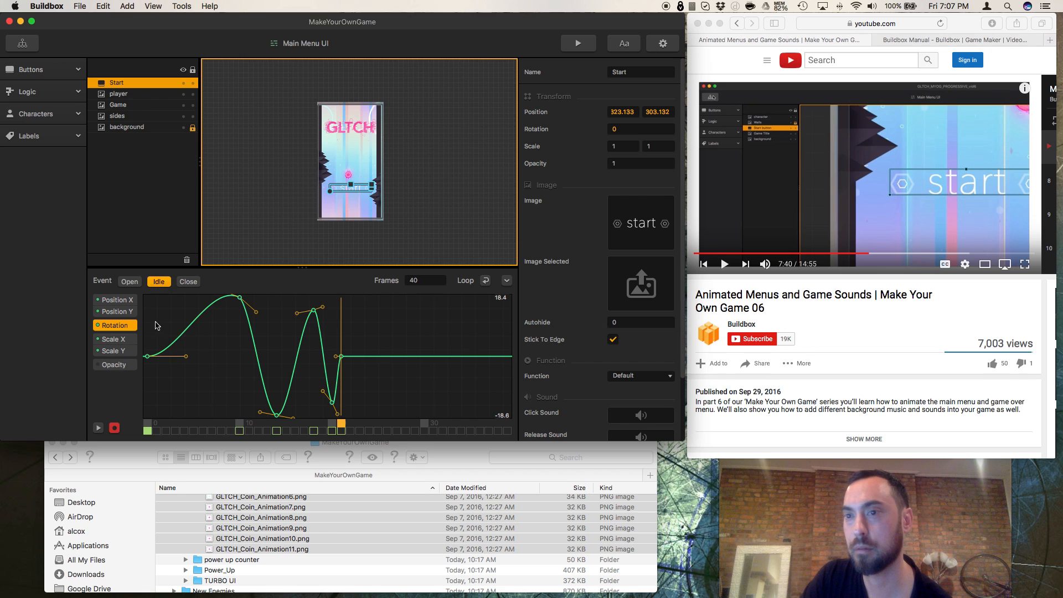
# Step: Turn off animation recording and lower the start button's frame 0 rotation keyframe to roughly the level of the frame 14 keyframe
pyautogui.click(114, 428)
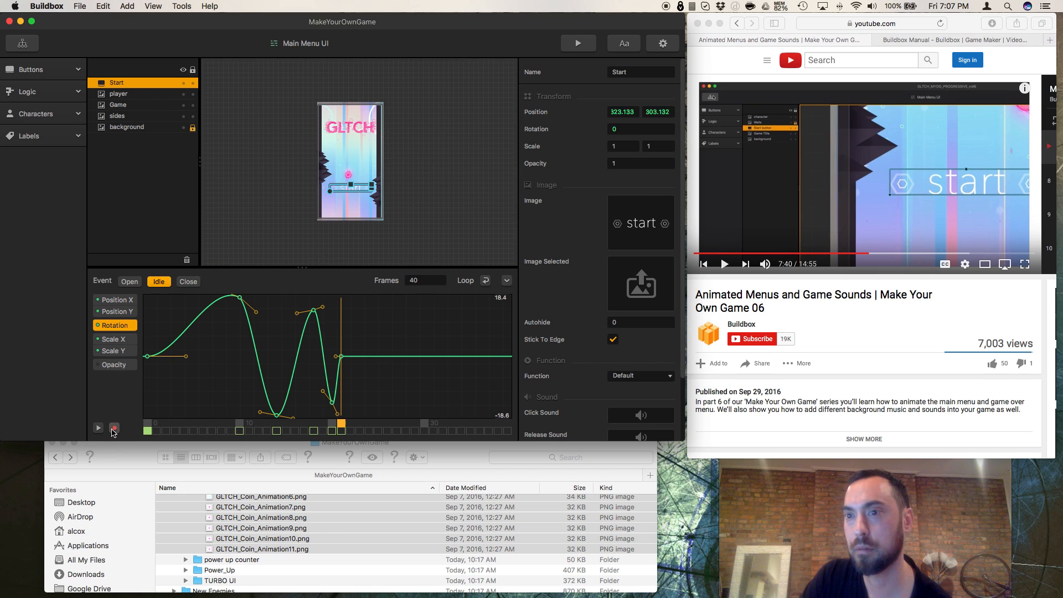
pyautogui.scroll(-10, 156, 380)
pyautogui.scroll(8, 156, 380)
pyautogui.scroll(6, 157, 380)
pyautogui.scroll(-6, 156, 380)
pyautogui.scroll(3, 156, 380)
pyautogui.scroll(5, 156, 380)
pyautogui.scroll(-7, 156, 380)
pyautogui.scroll(2, 156, 380)
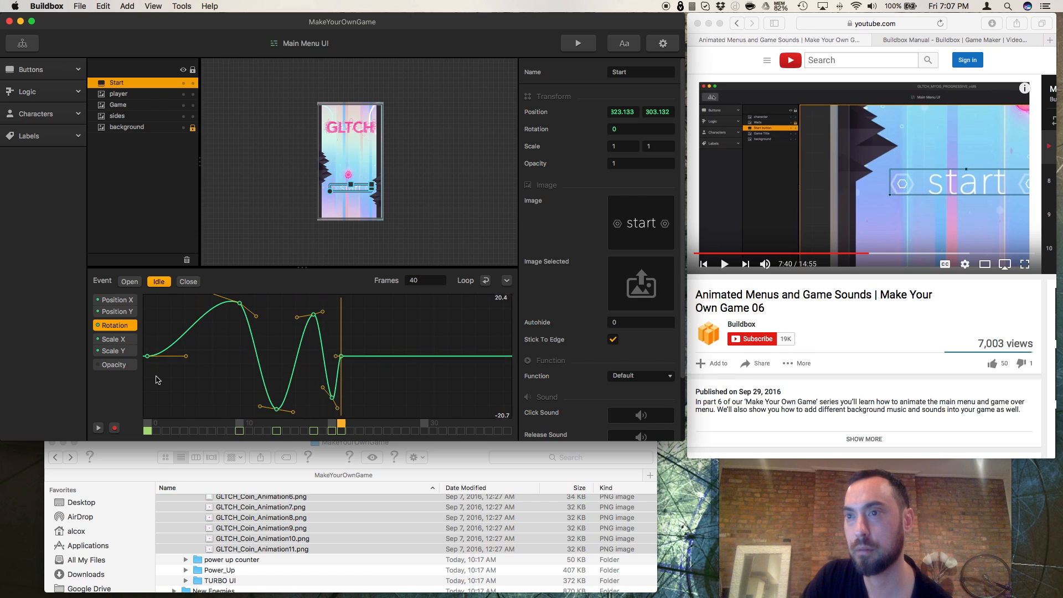
pyautogui.moveTo(148, 356); pyautogui.dragTo(148, 411)
# Step: Preview the main menu with the reshaped rotation curve, close the preview, and resume the tutorial video in Safari
pyautogui.click(578, 45)
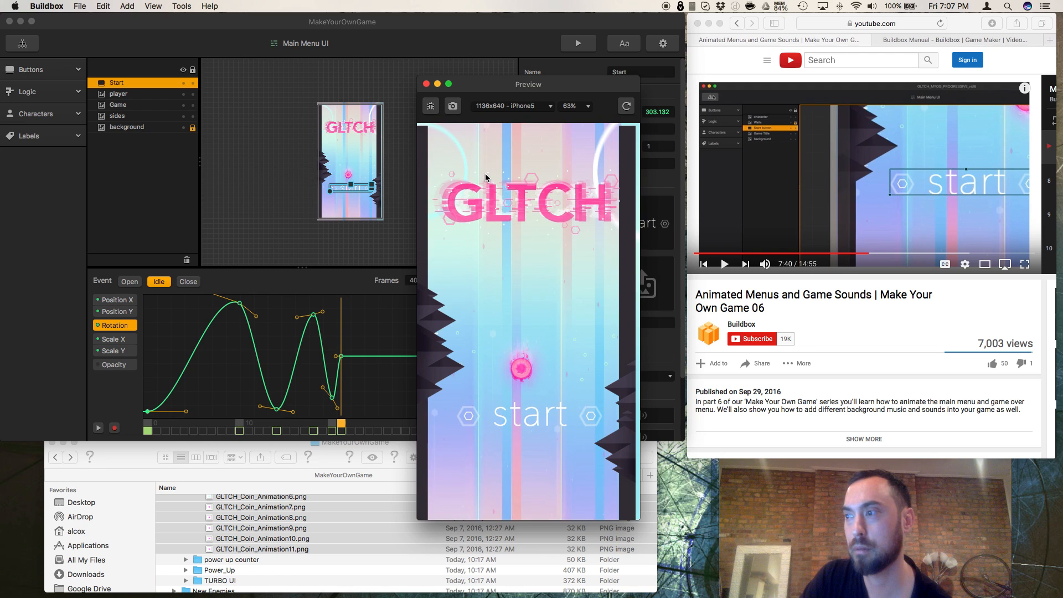
pyautogui.click(427, 83)
pyautogui.click(724, 266)
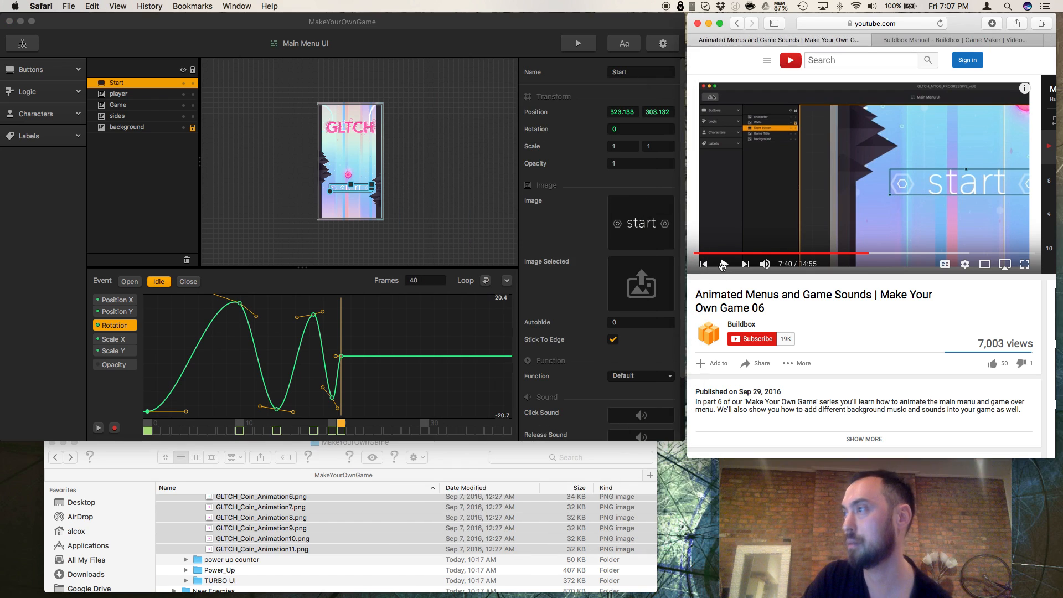
pyautogui.click(723, 265)
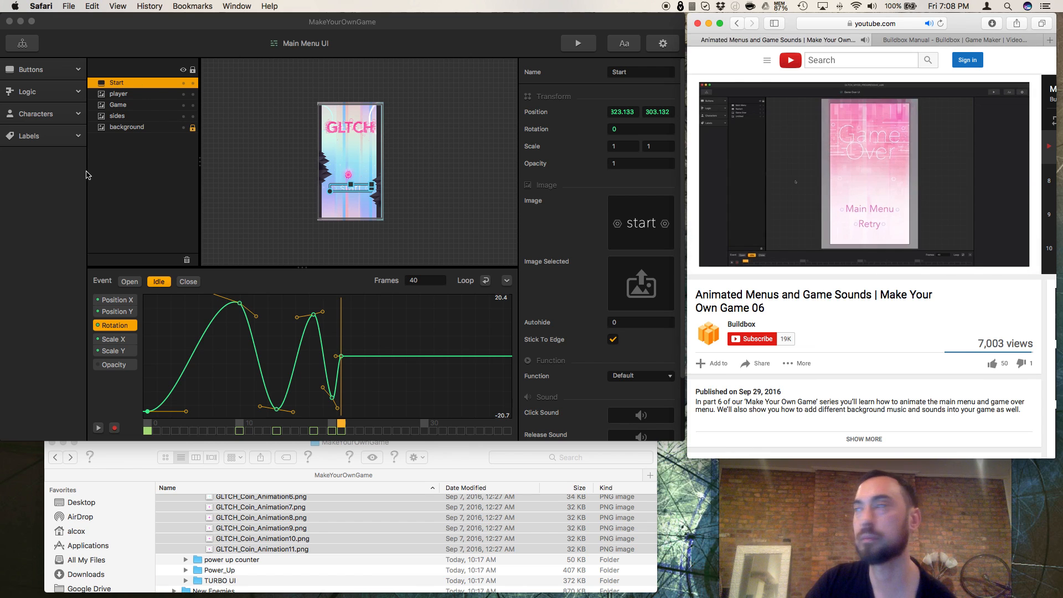
# Step: In Buildbox, return to the Game Mind Map and open the Game Over UI for editing
pyautogui.click(23, 43)
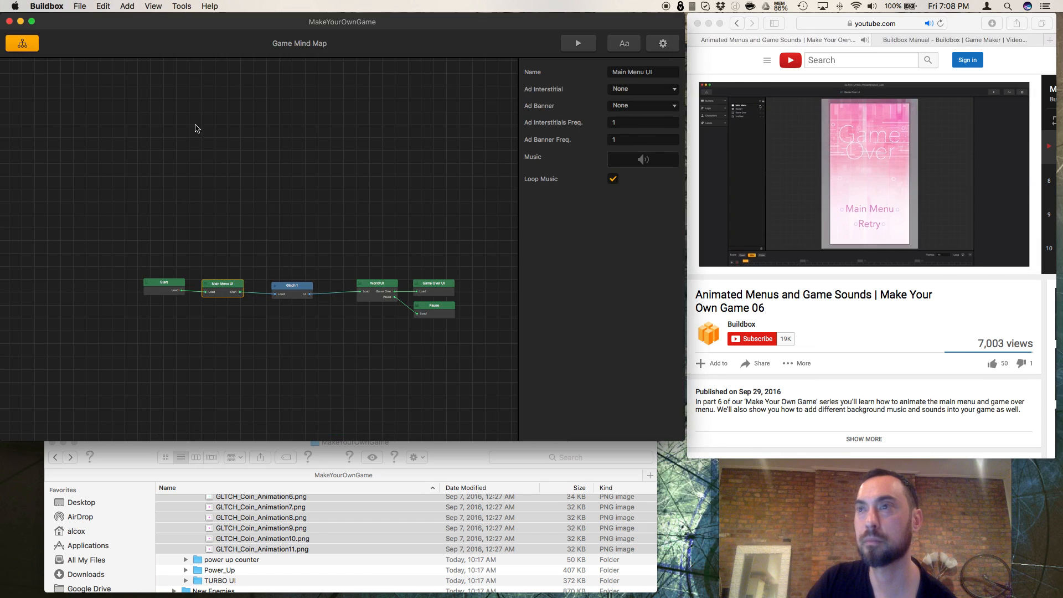
pyautogui.doubleClick(448, 292)
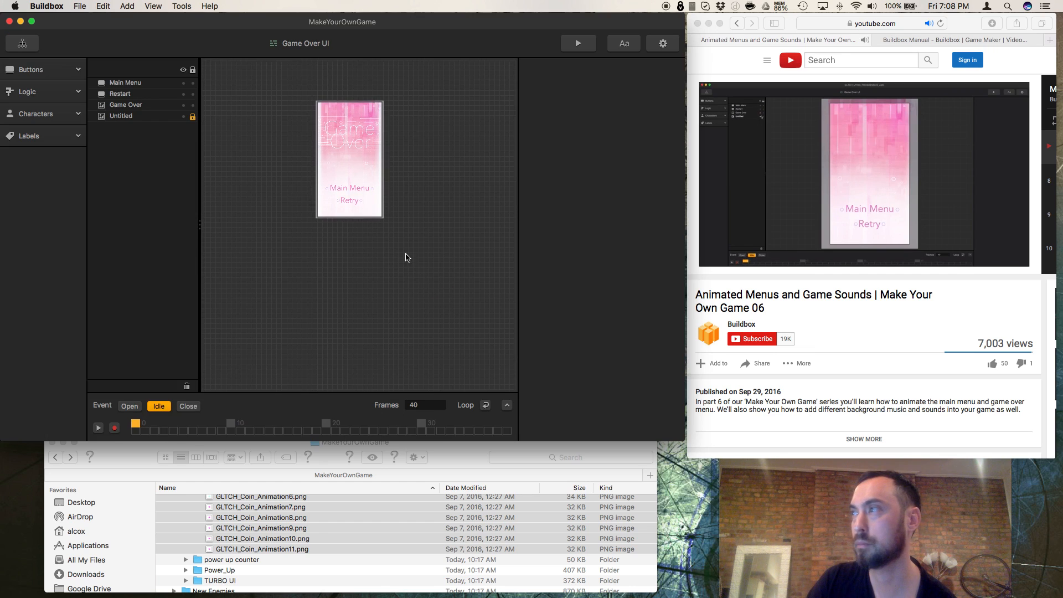
# Step: Hide the locked Untitled background image in the Game Over UI
pyautogui.click(183, 105)
pyautogui.click(183, 105)
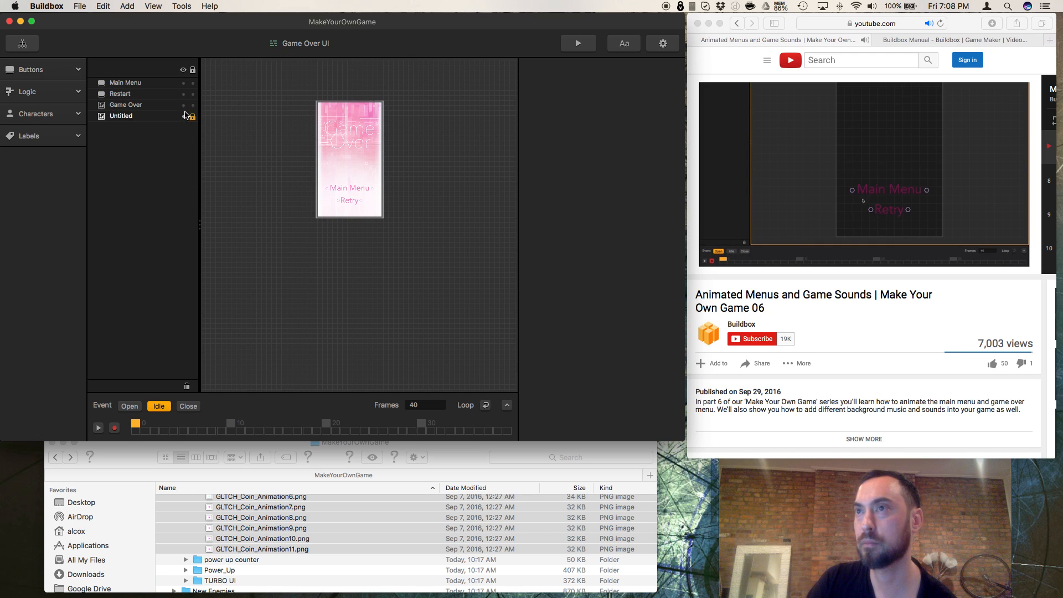
pyautogui.click(183, 117)
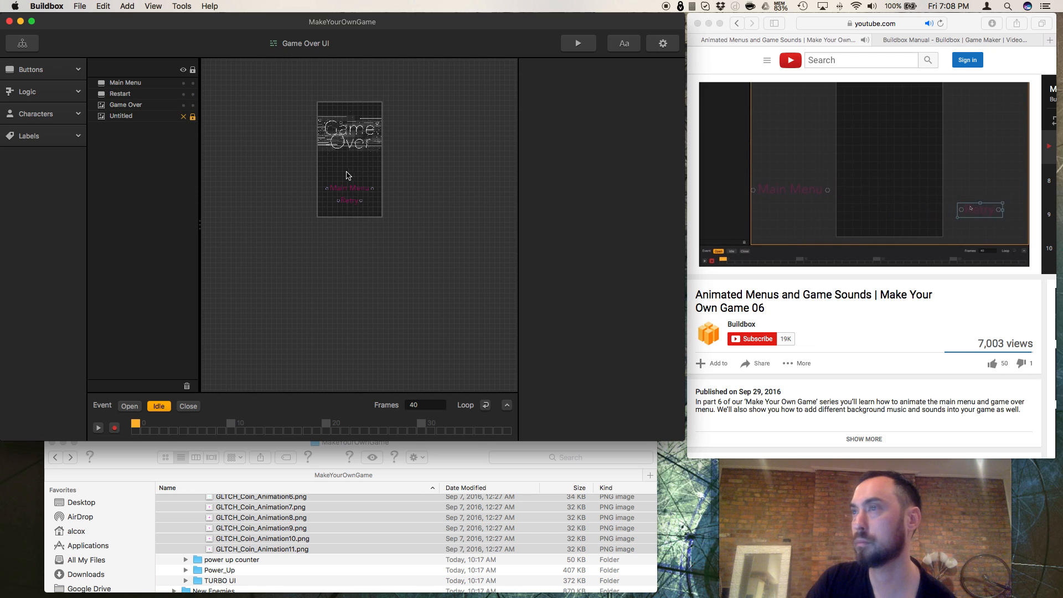
# Step: Select the Main Menu button in the Game Over UI and pause the tutorial video in Safari
pyautogui.click(352, 190)
pyautogui.moveTo(352, 190)
pyautogui.mouseDown()
pyautogui.moveTo(289, 194)
pyautogui.moveTo(335, 198)
pyautogui.mouseUp()
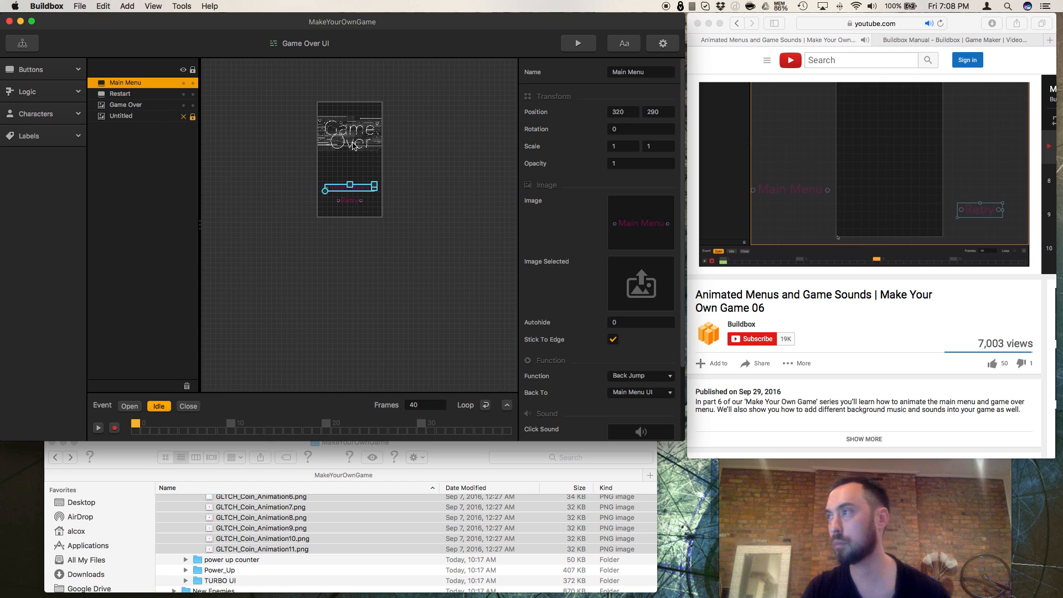
pyautogui.click(723, 264)
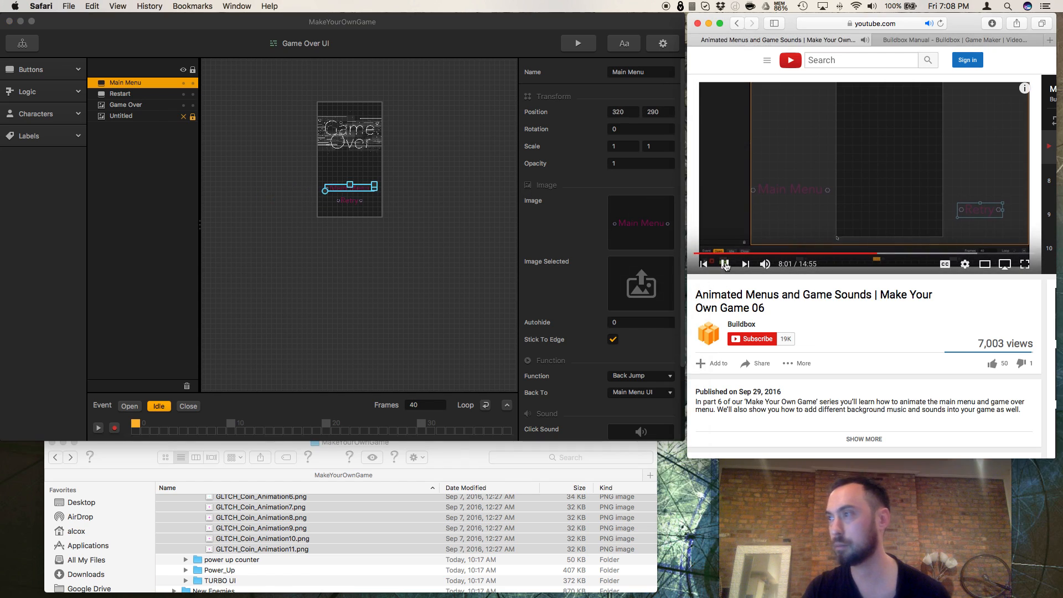
pyautogui.click(725, 265)
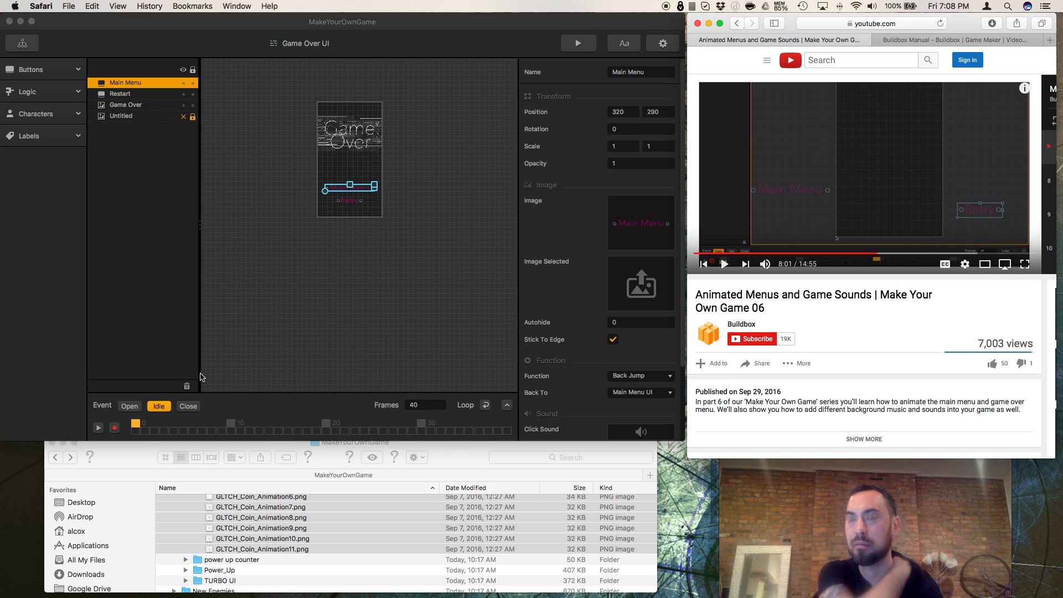
# Step: In Buildbox, move the Main Menu button, Retry button and Game Over image outside the game screen to its left, right and upper sides
pyautogui.click(350, 192)
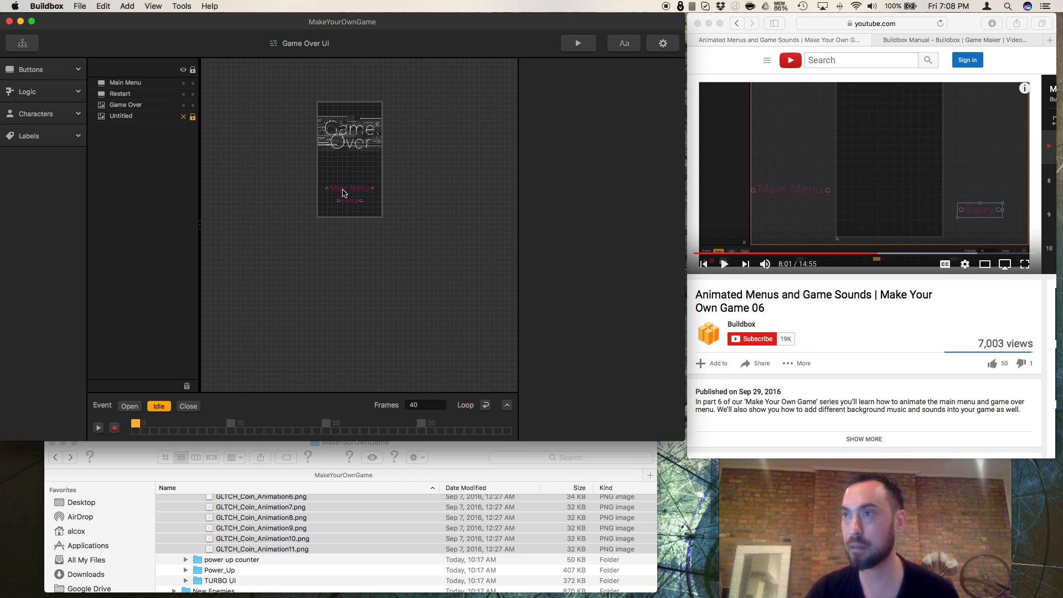
pyautogui.moveTo(351, 190); pyautogui.dragTo(288, 190)
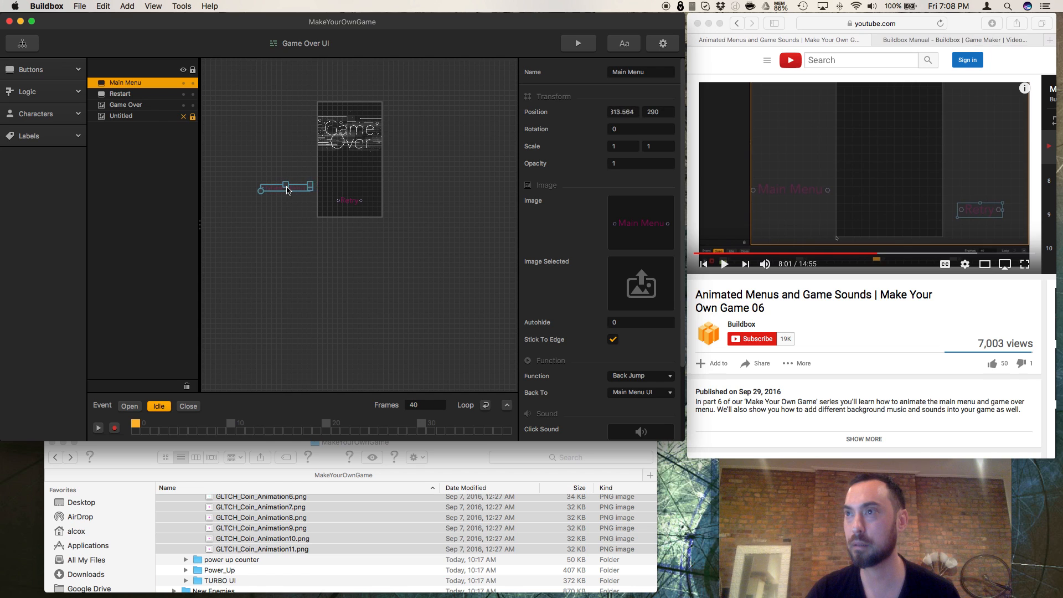
pyautogui.click(380, 204)
pyautogui.moveTo(357, 204); pyautogui.dragTo(416, 205)
pyautogui.click(363, 144)
pyautogui.moveTo(363, 144); pyautogui.dragTo(363, 84)
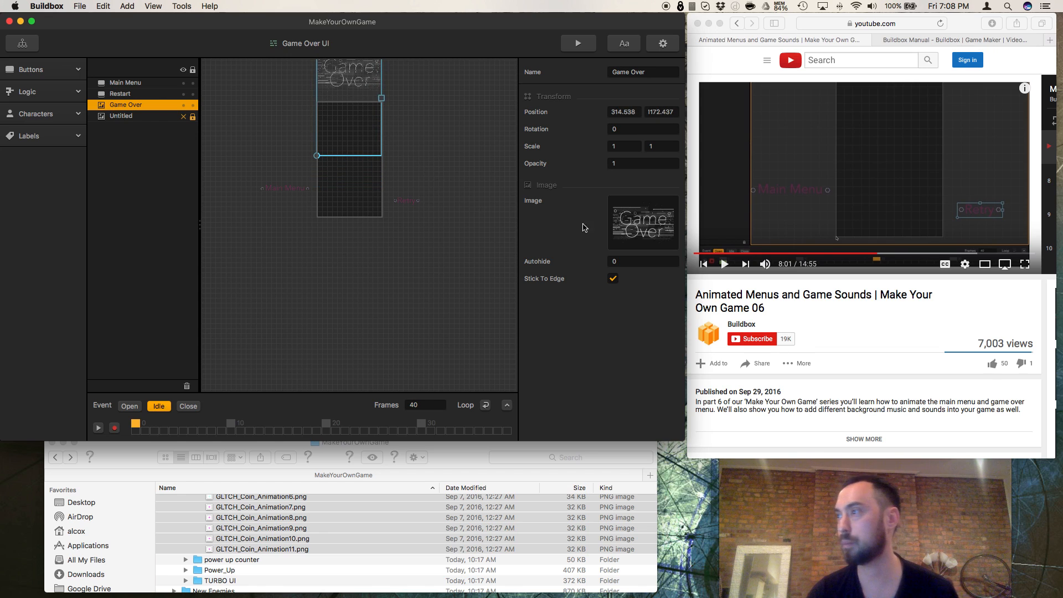
# Step: Watch the tutorial's Game Over animation section in Safari, rewind it to about 7:53 and pause it
pyautogui.click(721, 265)
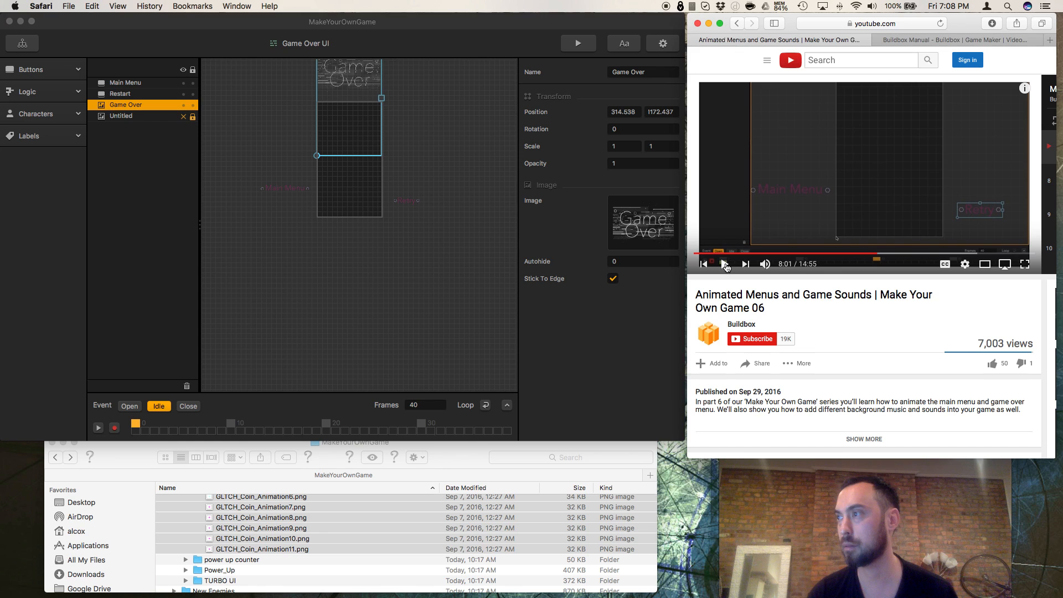
pyautogui.click(190, 407)
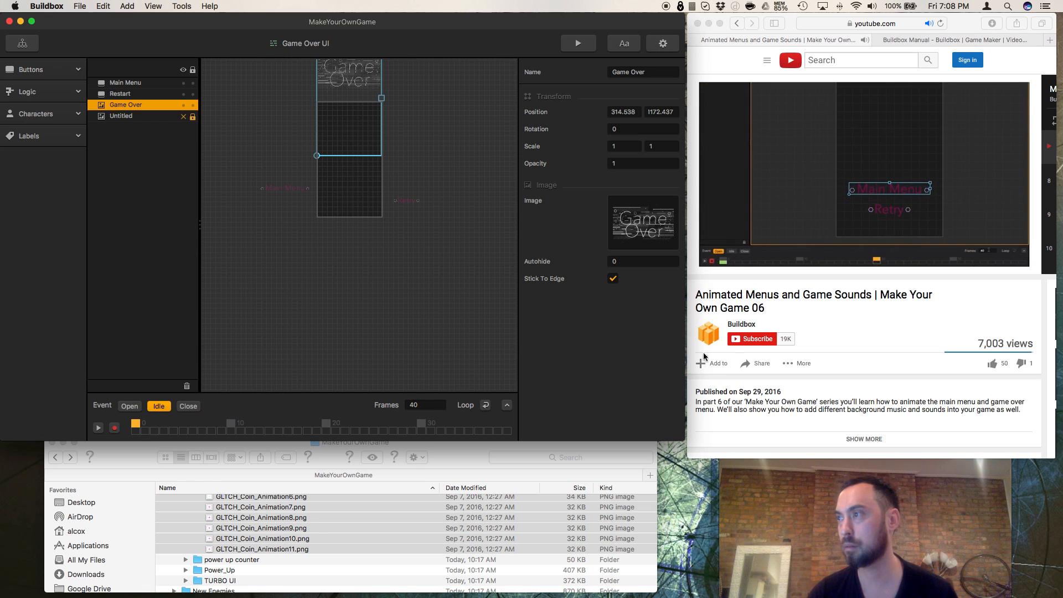
pyautogui.click(754, 287)
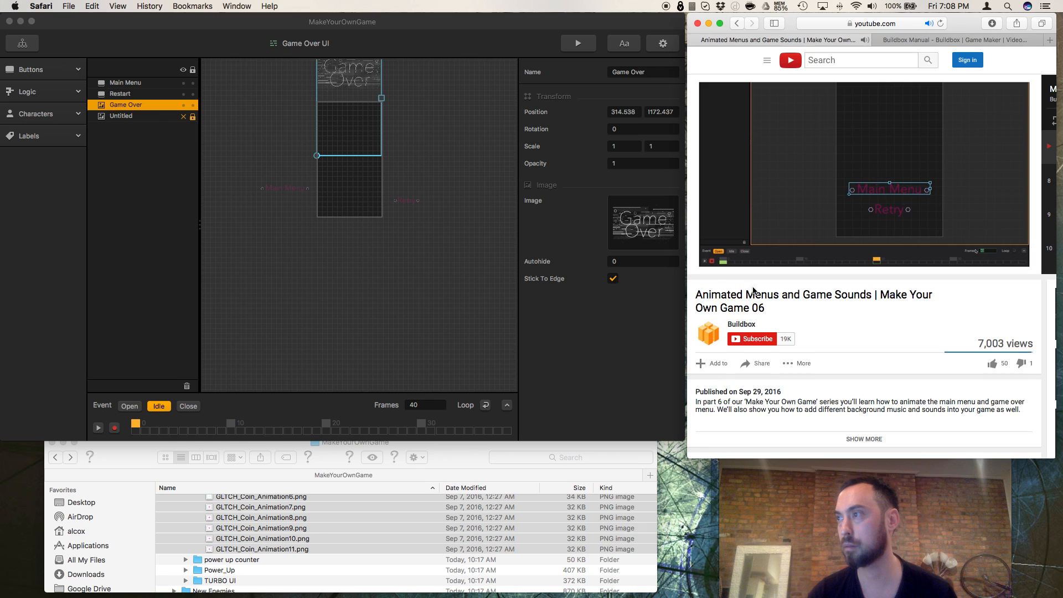
pyautogui.click(725, 264)
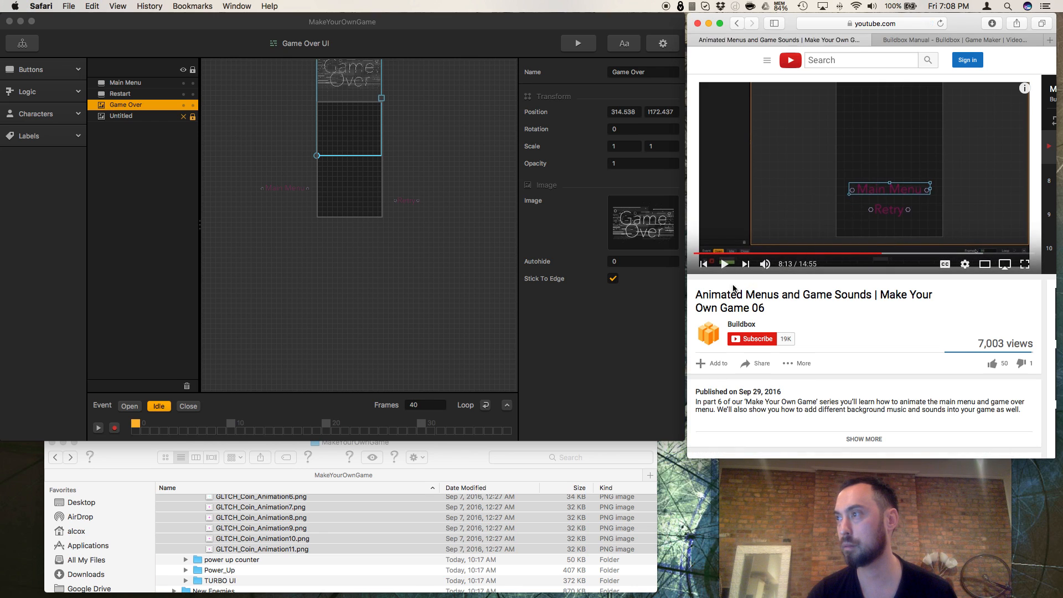
pyautogui.click(726, 265)
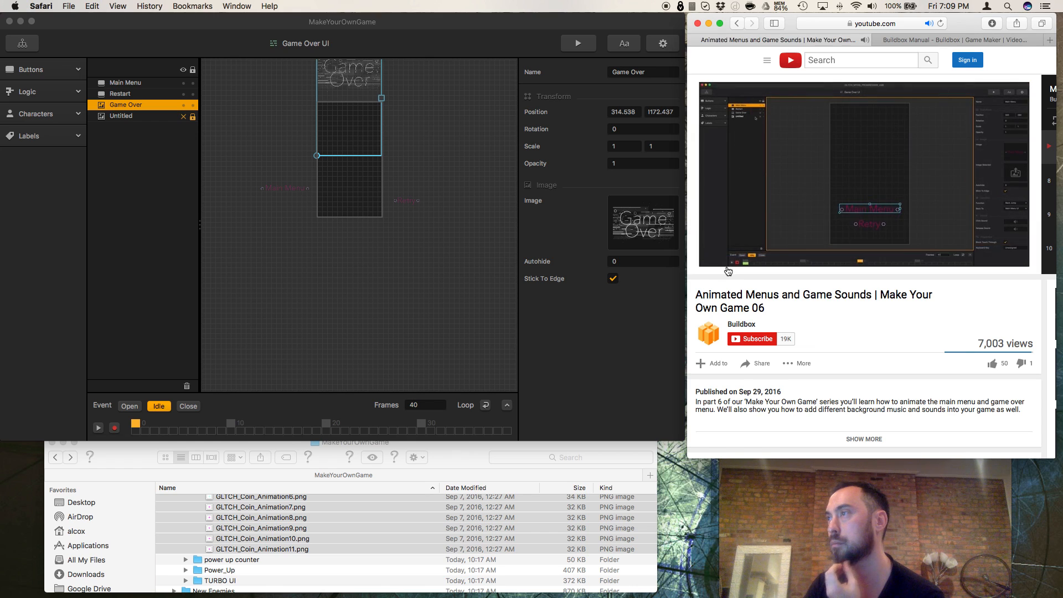
pyautogui.click(724, 265)
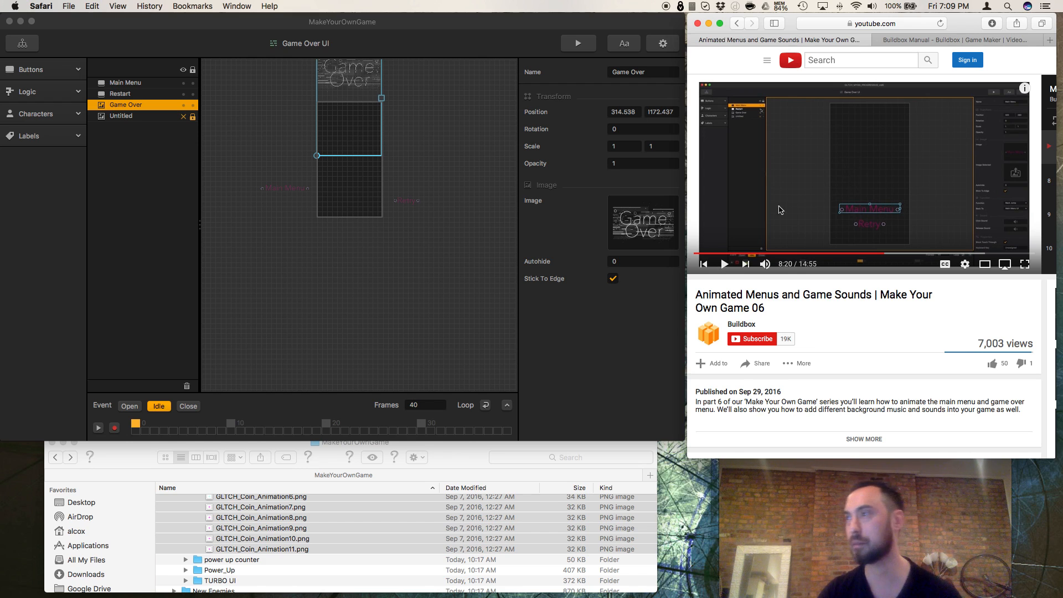
pyautogui.click(724, 268)
pyautogui.click(725, 269)
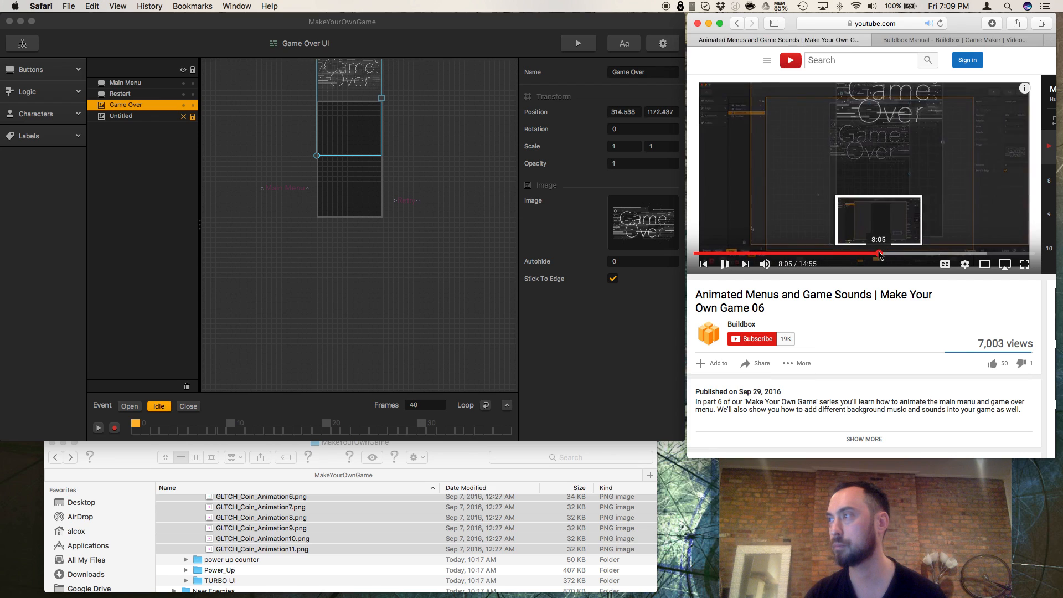
pyautogui.click(875, 254)
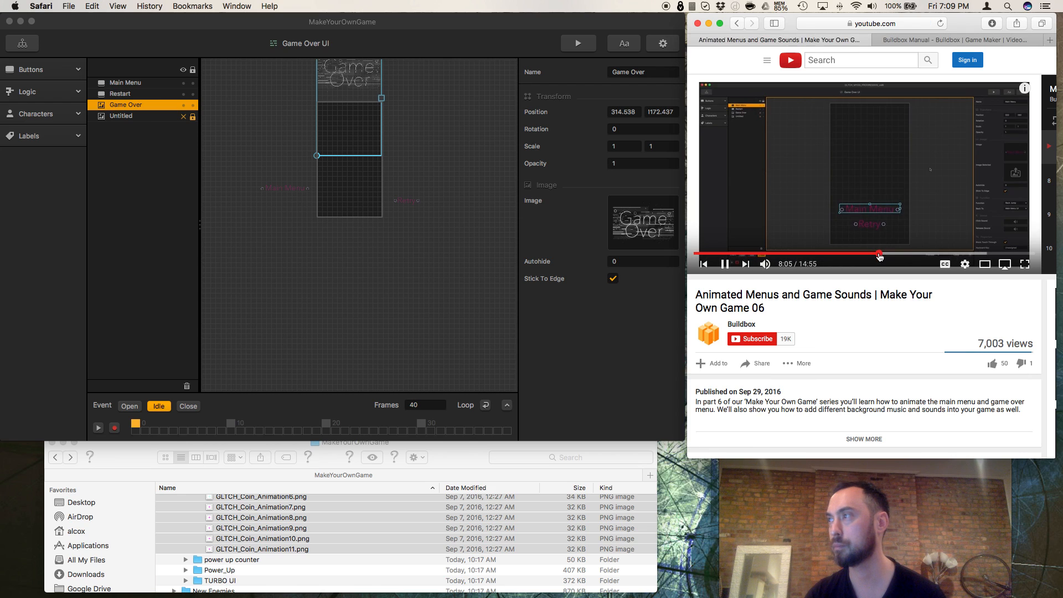
pyautogui.click(874, 254)
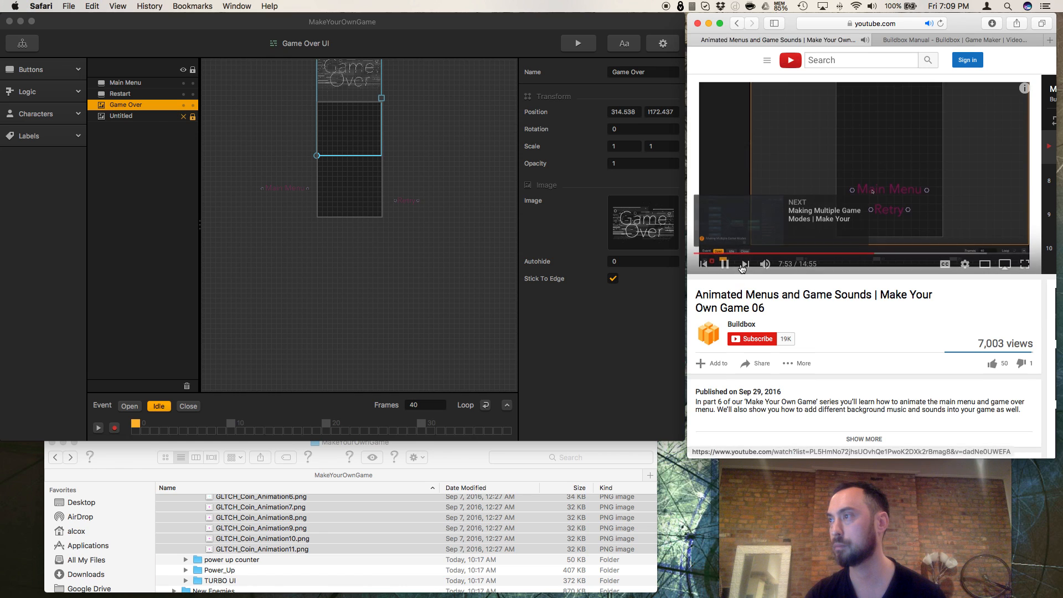
pyautogui.click(726, 265)
# Step: In Buildbox, undo the moves of the Game Over image, Retry button and Main Menu button
pyautogui.click(423, 256)
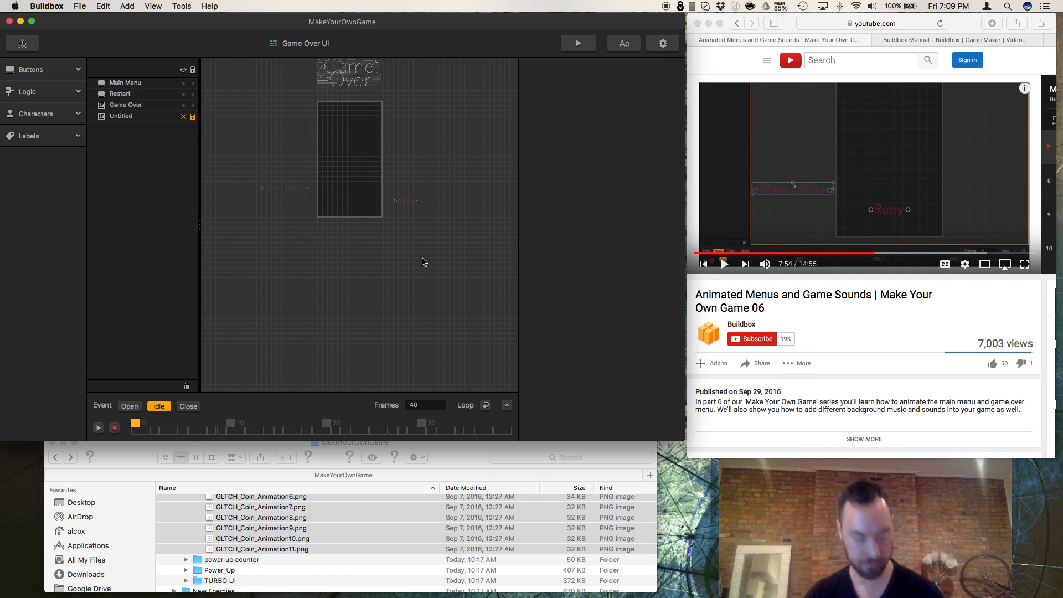
pyautogui.press('super+z')
pyautogui.press('super+z')
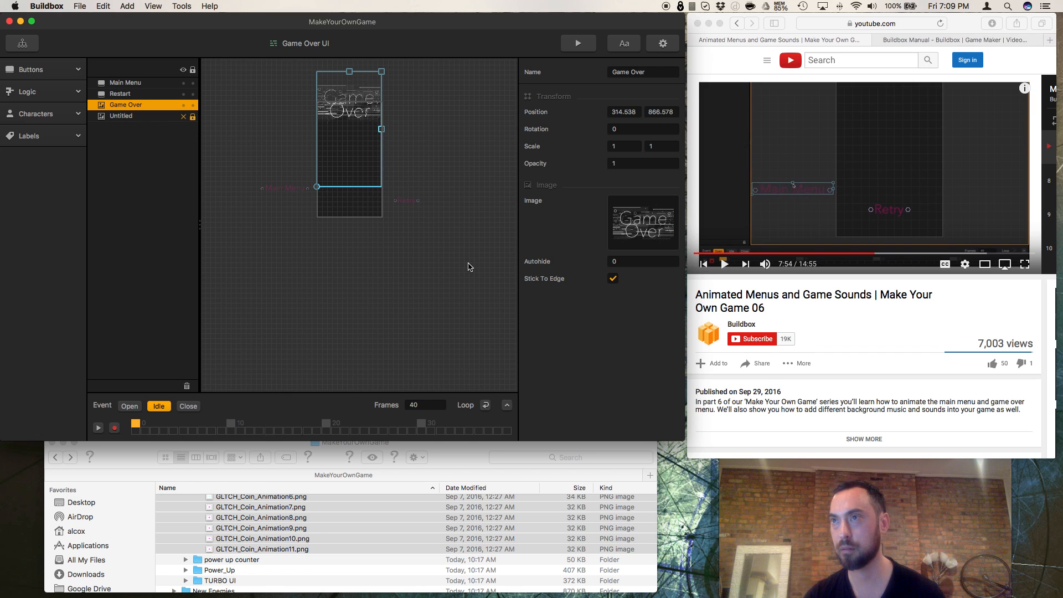
pyautogui.press('super+z')
pyautogui.press('super+z')
pyautogui.press('super+z')
pyautogui.press('super+z')
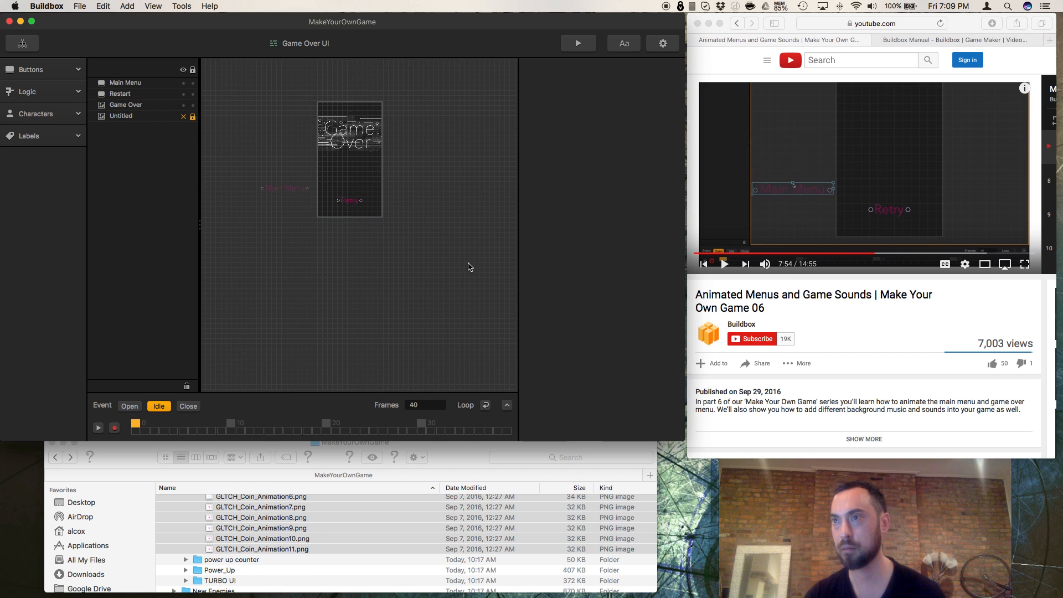
pyautogui.press('super+z')
pyautogui.press('super+z')
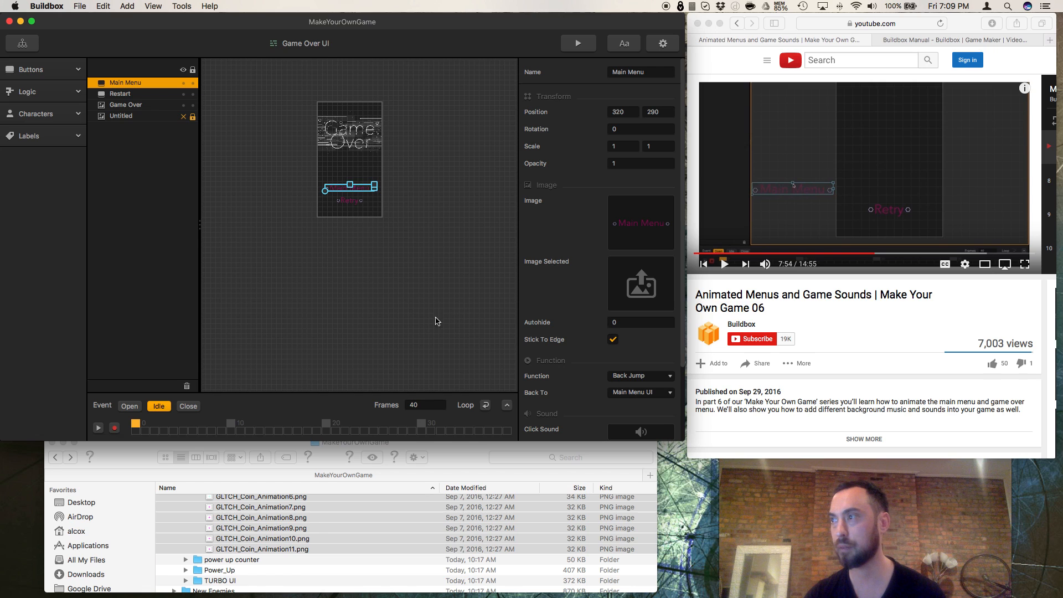
# Step: Switch the Game Over UI to the Open event with animation recording on, and resume the tutorial video in Safari
pyautogui.click(130, 406)
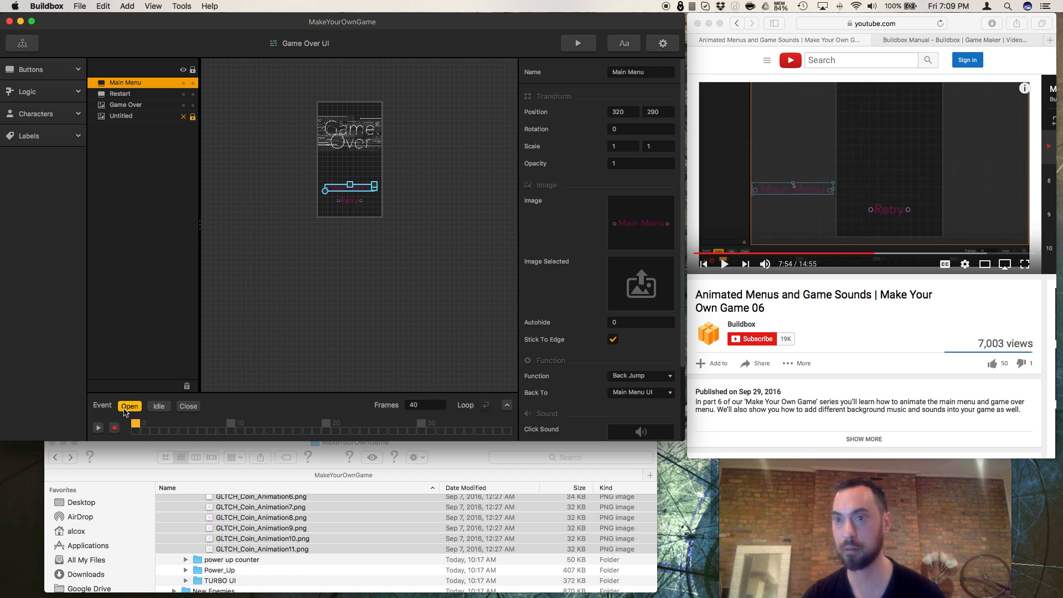
pyautogui.click(114, 429)
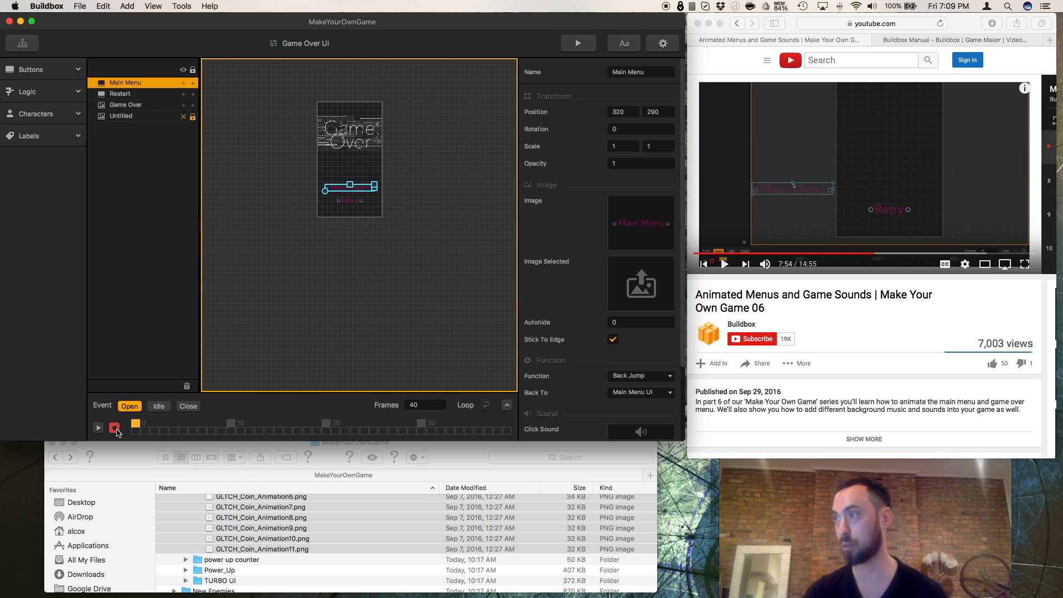
pyautogui.click(725, 265)
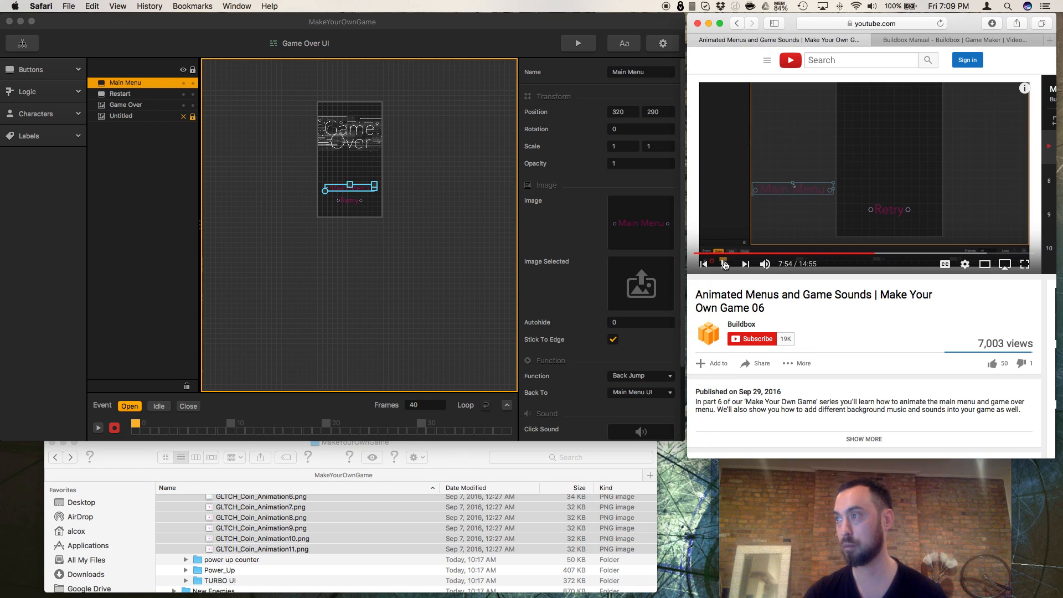
pyautogui.click(724, 265)
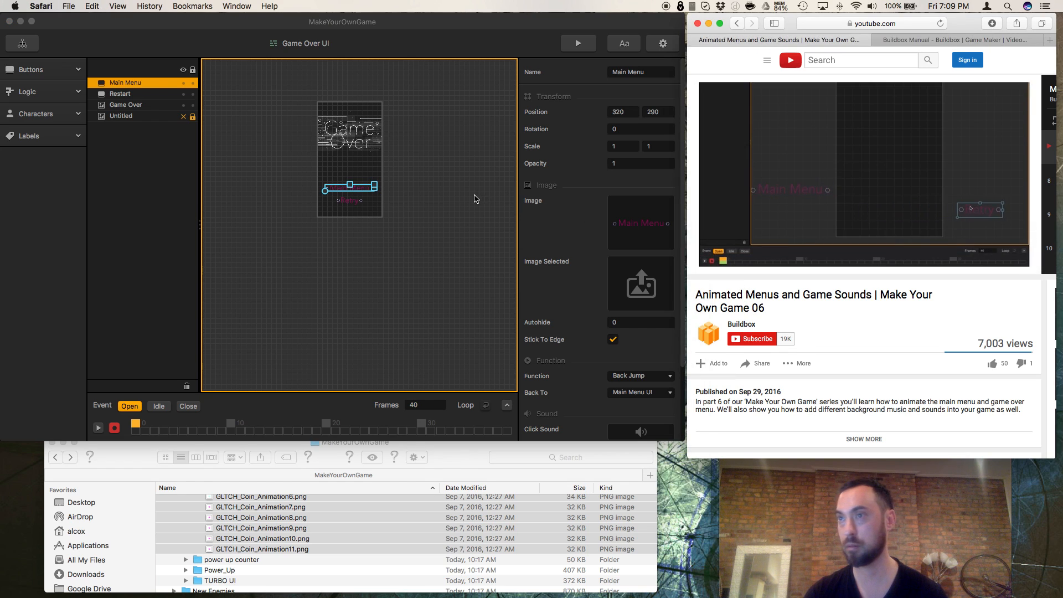
pyautogui.click(418, 205)
pyautogui.click(418, 206)
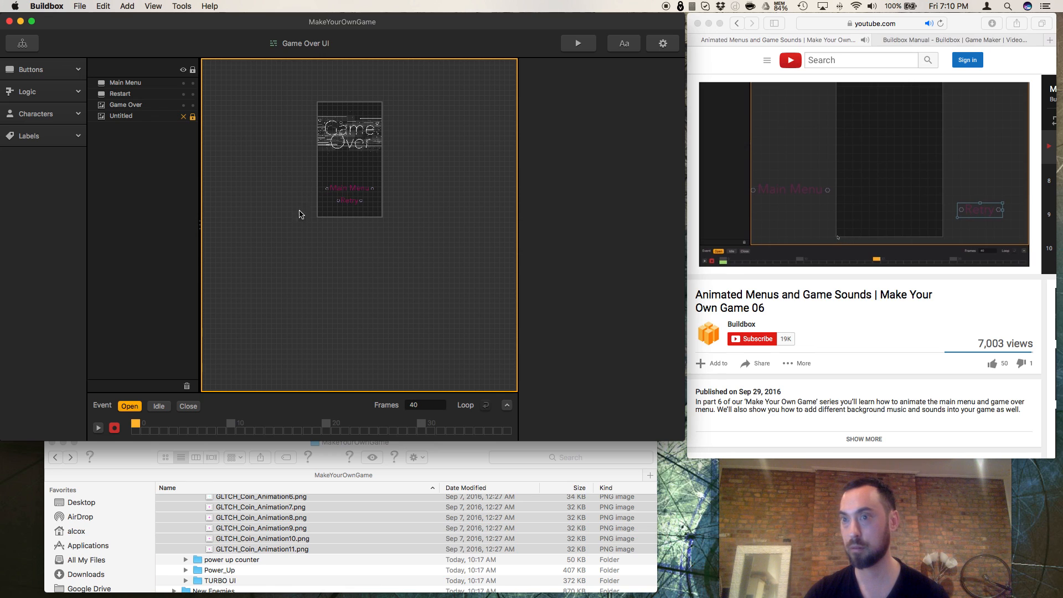
# Step: At frame 0 of the Open event, move the Main Menu button off the left side of the game screen, and pause the tutorial
pyautogui.click(119, 83)
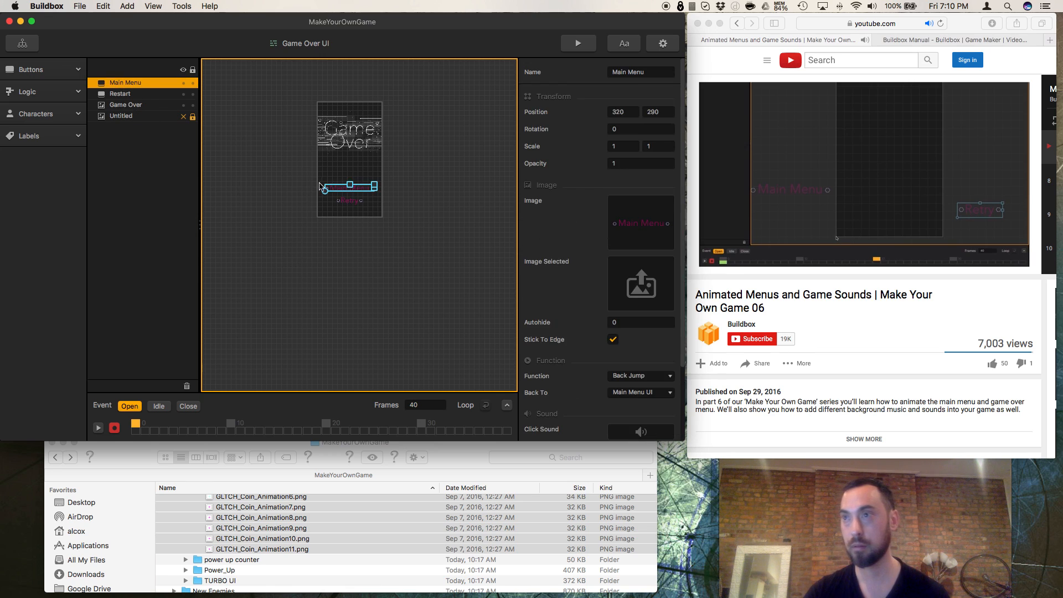
pyautogui.moveTo(344, 191); pyautogui.dragTo(273, 189)
pyautogui.click(745, 272)
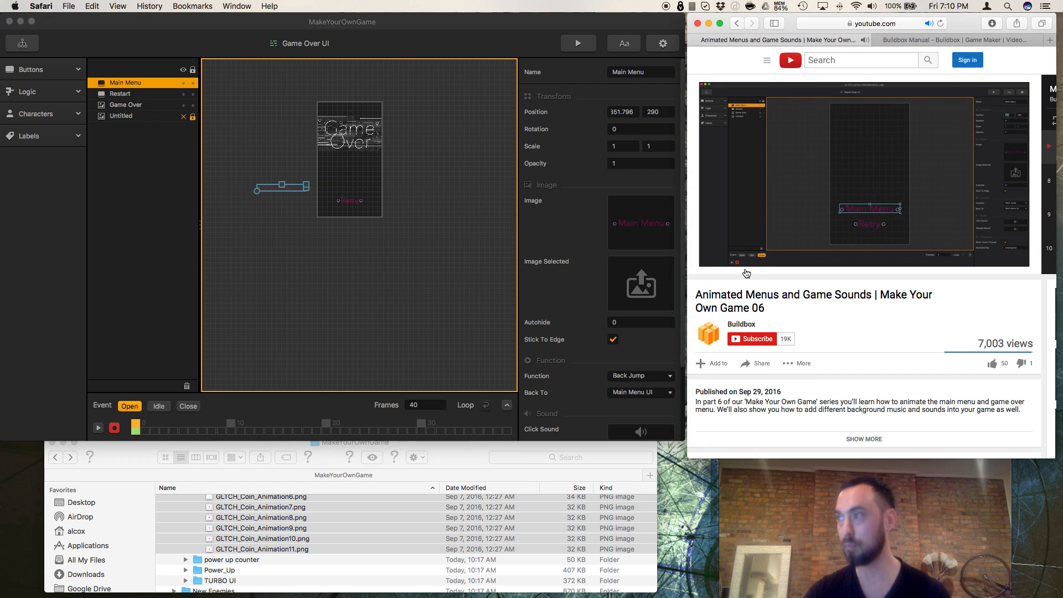
pyautogui.click(725, 264)
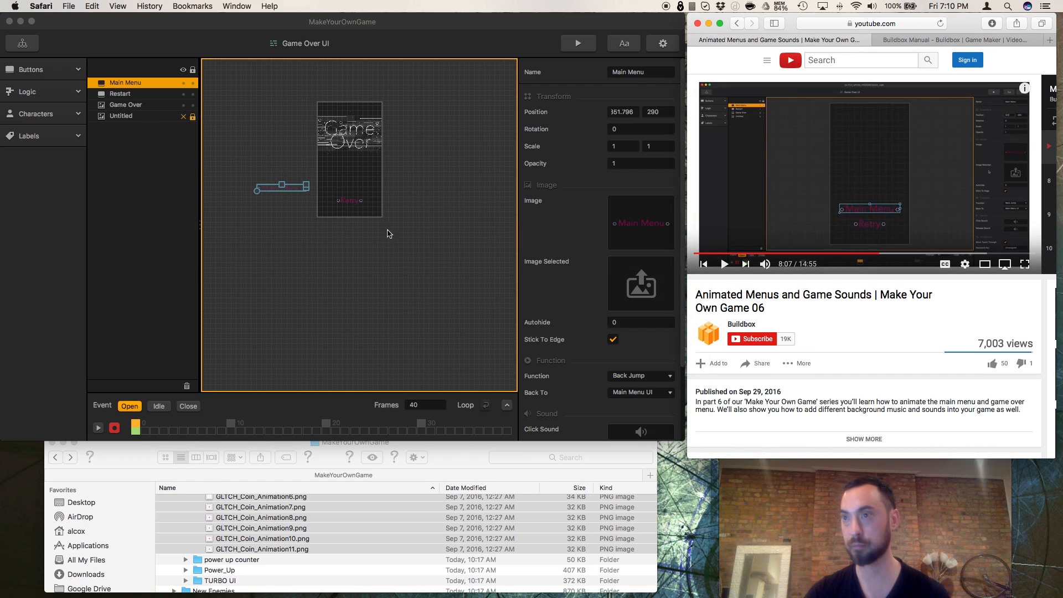
# Step: At frame 0, move the Retry button off the game screen's right side and the Game Over image above it to Y about 1145
pyautogui.click(366, 213)
pyautogui.click(349, 204)
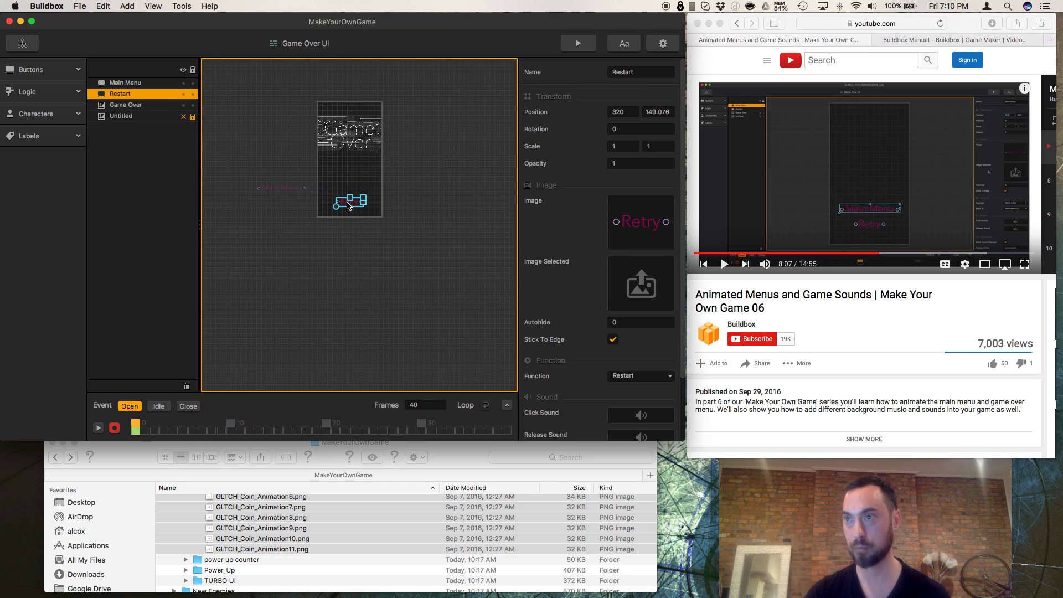
pyautogui.click(377, 206)
pyautogui.click(161, 95)
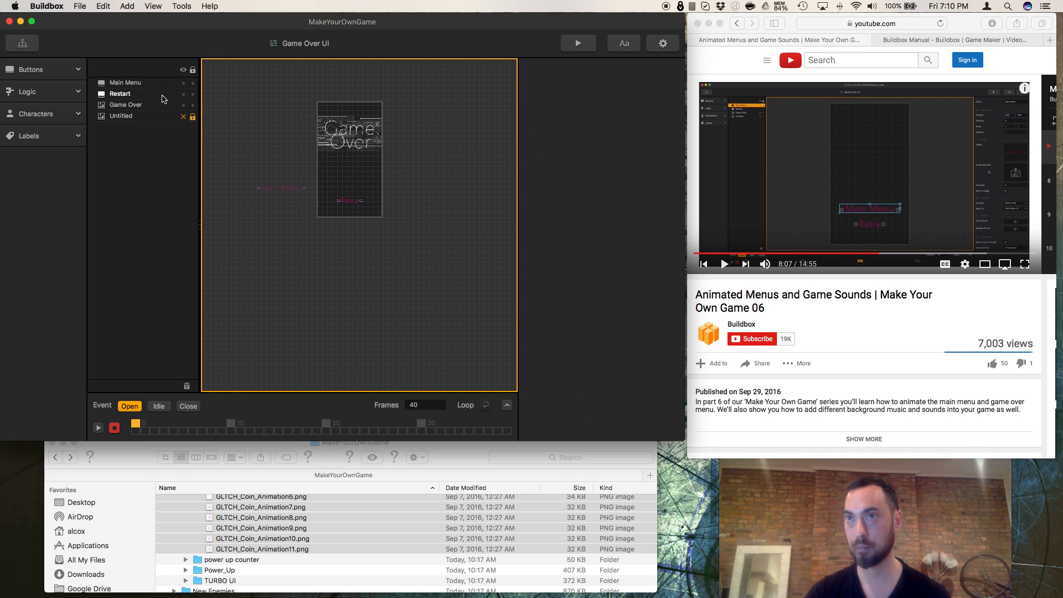
pyautogui.click(356, 206)
pyautogui.moveTo(355, 203); pyautogui.dragTo(408, 206)
pyautogui.moveTo(361, 138); pyautogui.dragTo(360, 80)
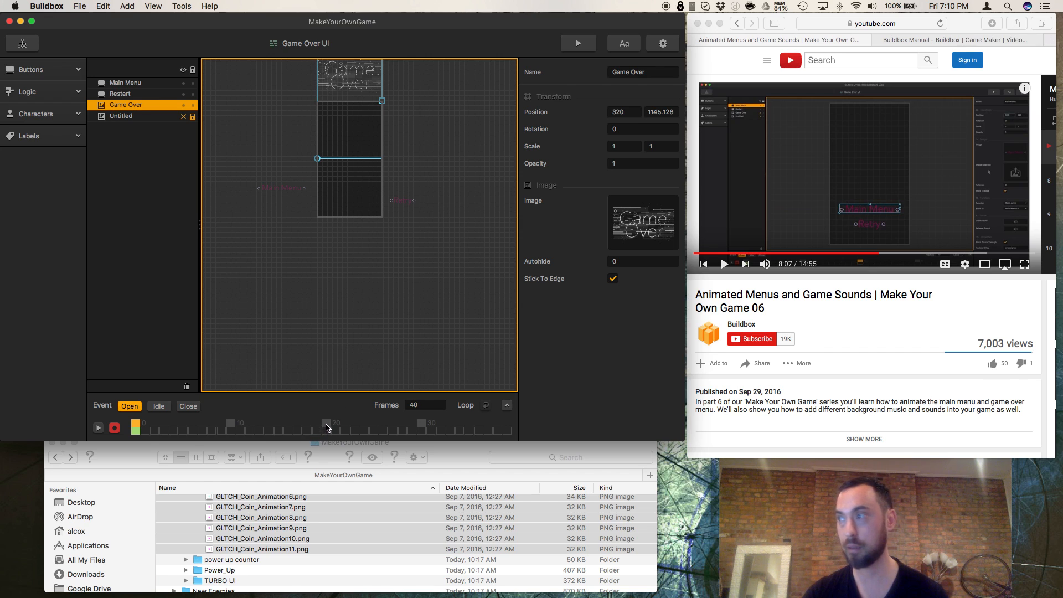
# Step: Examine the Close event by trying its playback, and return to the Open event
pyautogui.click(188, 407)
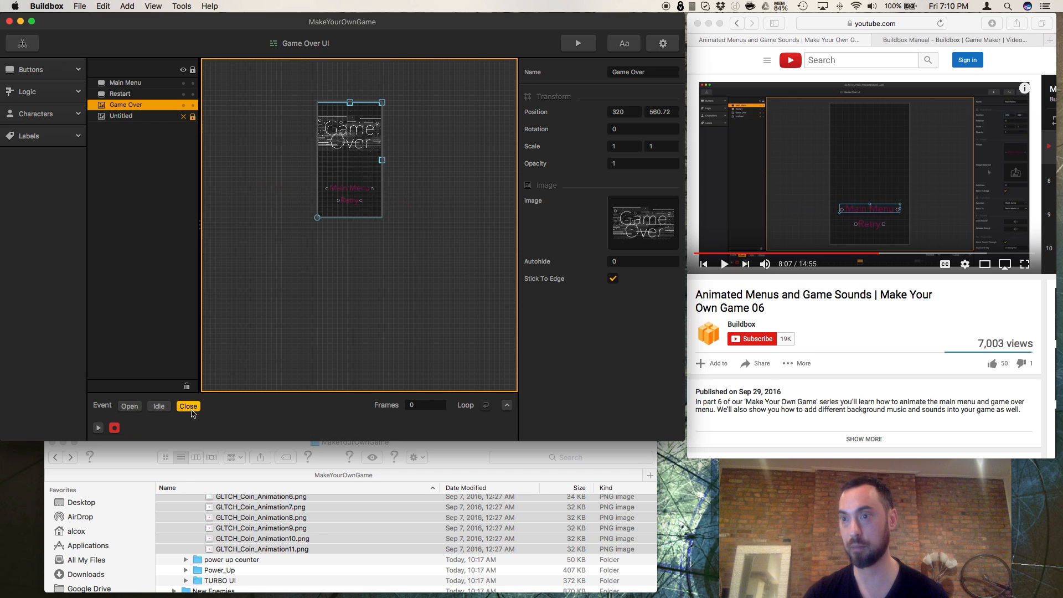
pyautogui.click(100, 428)
pyautogui.click(100, 428)
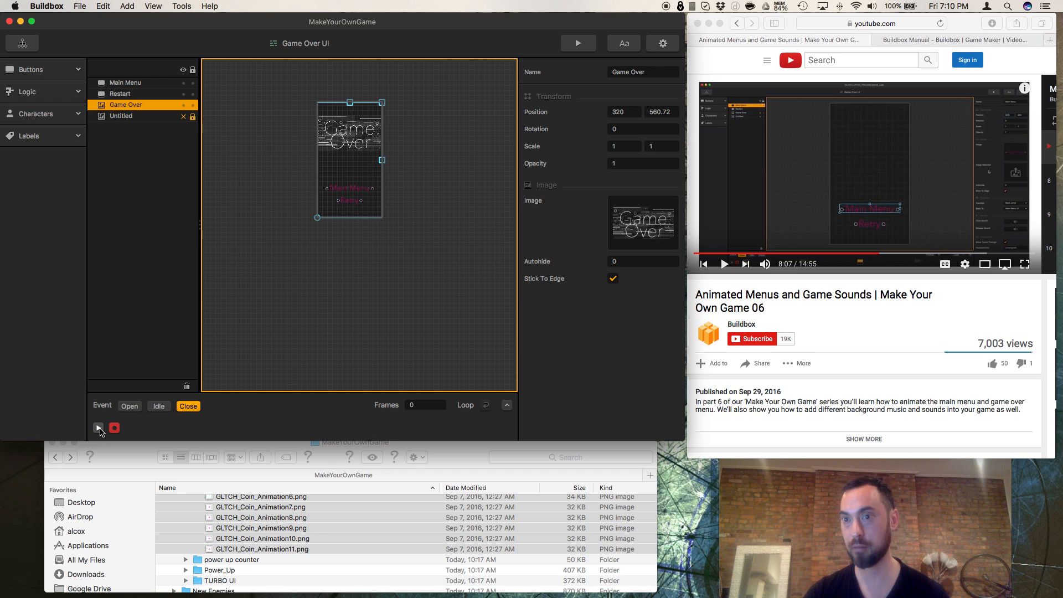
pyautogui.click(130, 407)
pyautogui.click(880, 302)
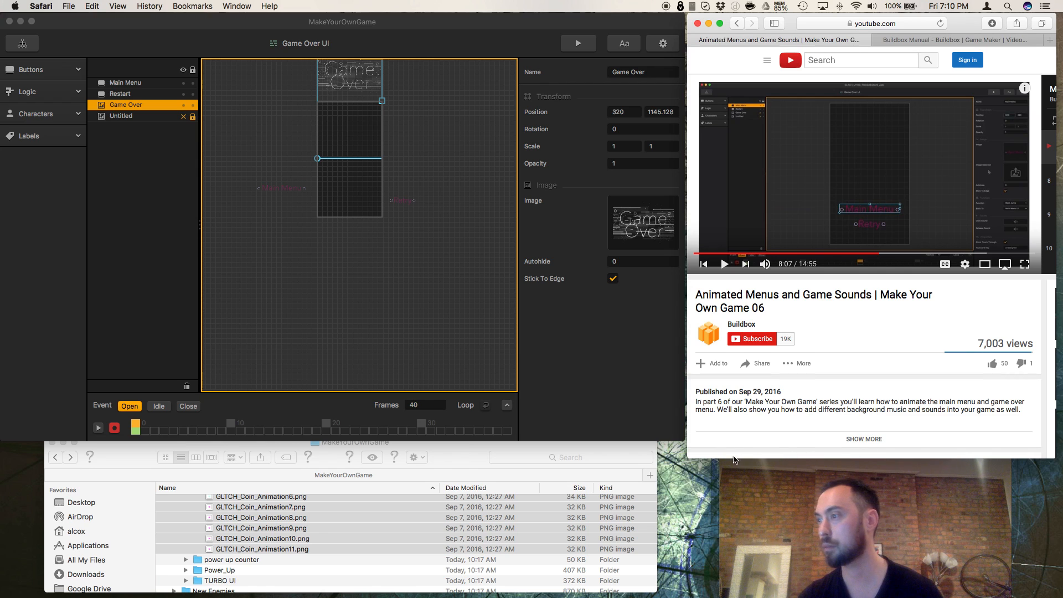
# Step: Widen the Safari window, resume the tutorial, display the Game Over UI's Close event in Buildbox, and pause the video
pyautogui.moveTo(687, 459); pyautogui.dragTo(649, 468)
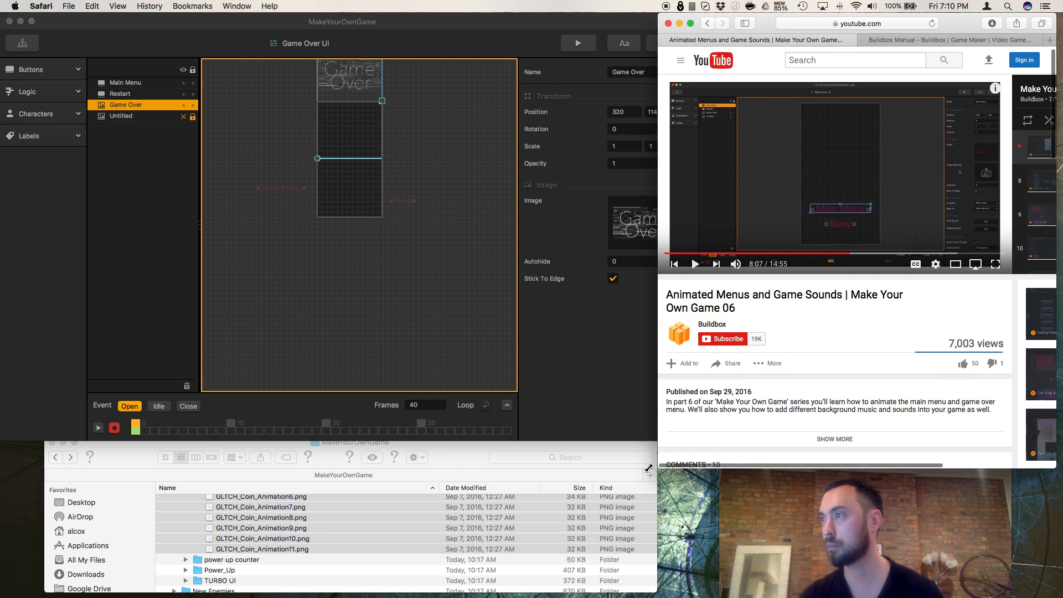
pyautogui.click(695, 265)
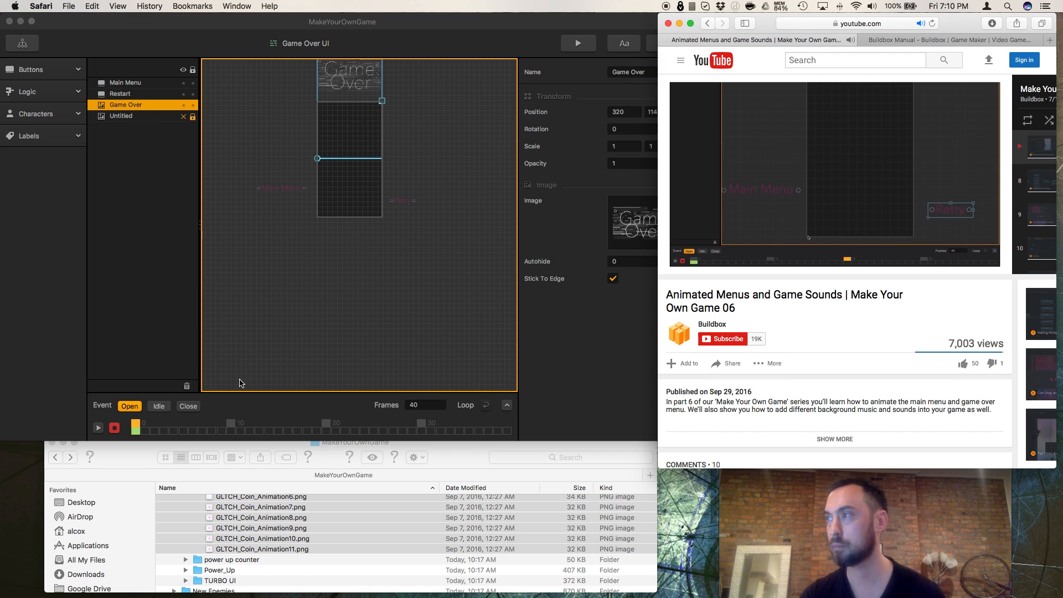
pyautogui.click(326, 425)
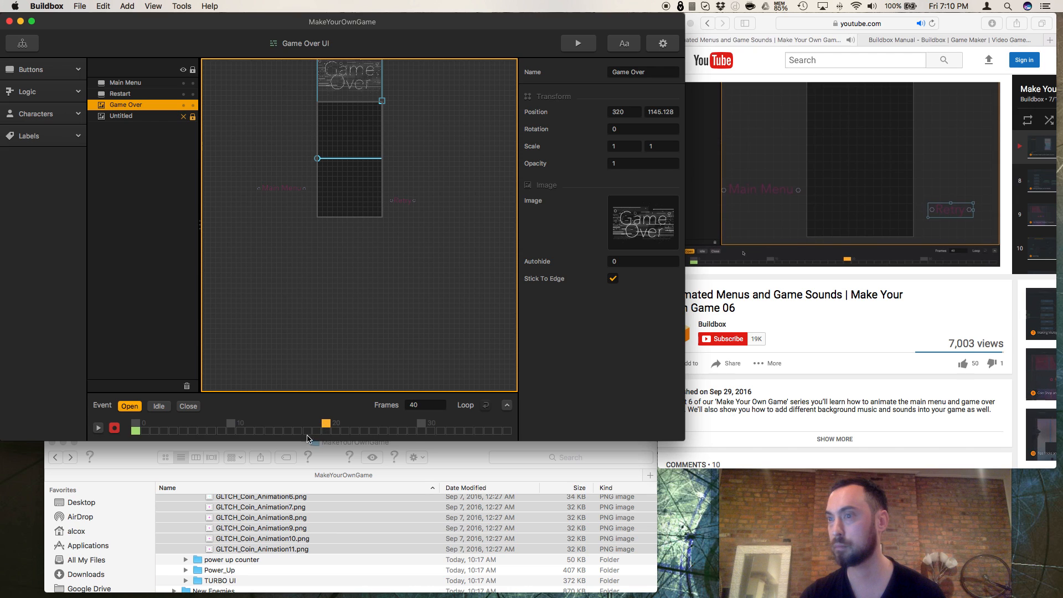
pyautogui.click(188, 406)
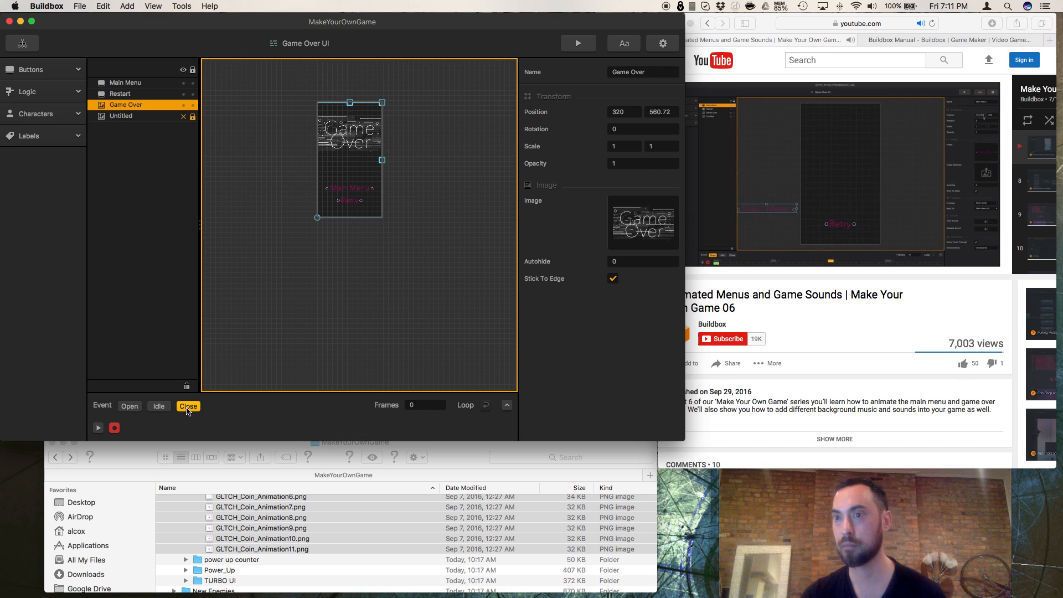
pyautogui.click(757, 294)
pyautogui.click(695, 265)
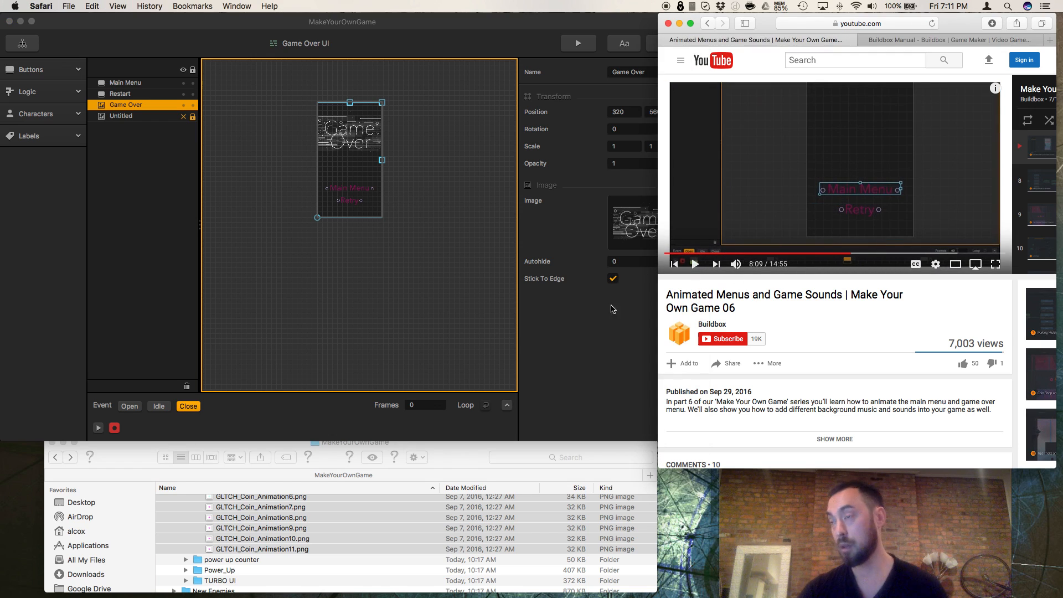
# Step: Take the Game Over image's Y position from the Close event and set it to 560.72 at frame 20 of the Open event
pyautogui.click(364, 145)
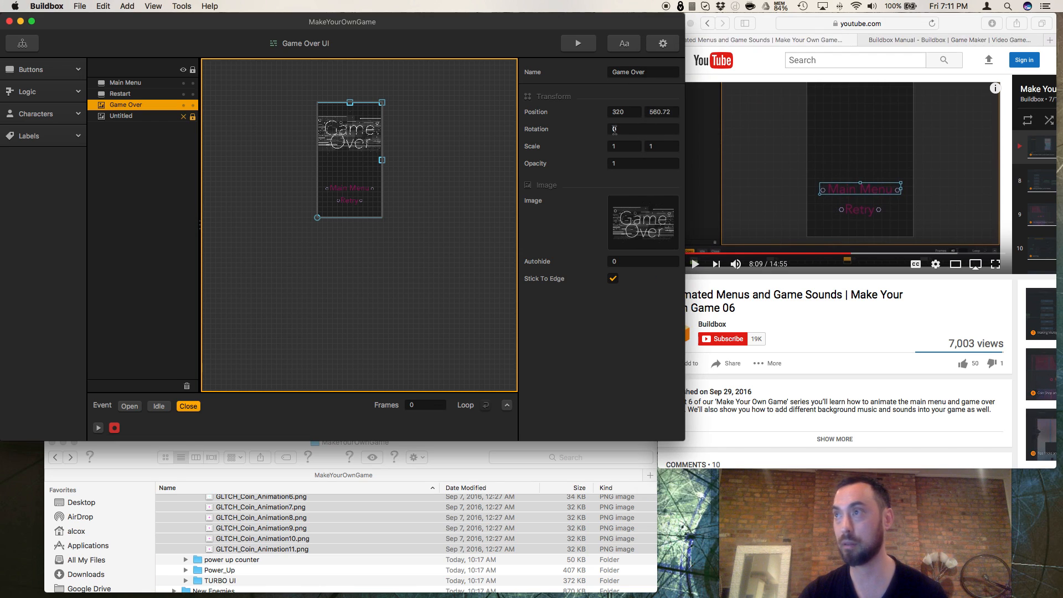
pyautogui.click(652, 112)
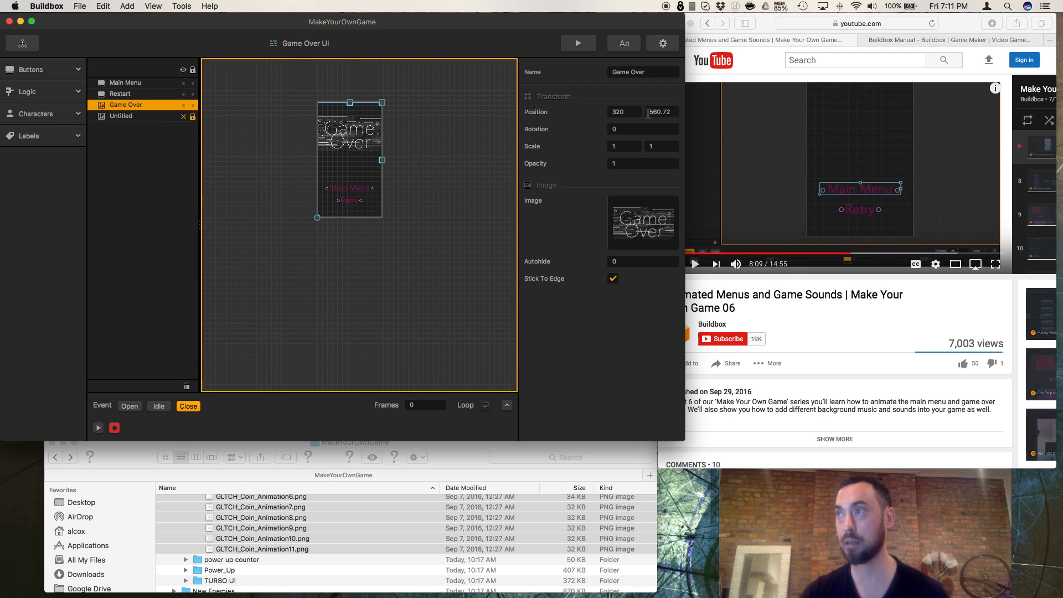
pyautogui.tripleClick(653, 114)
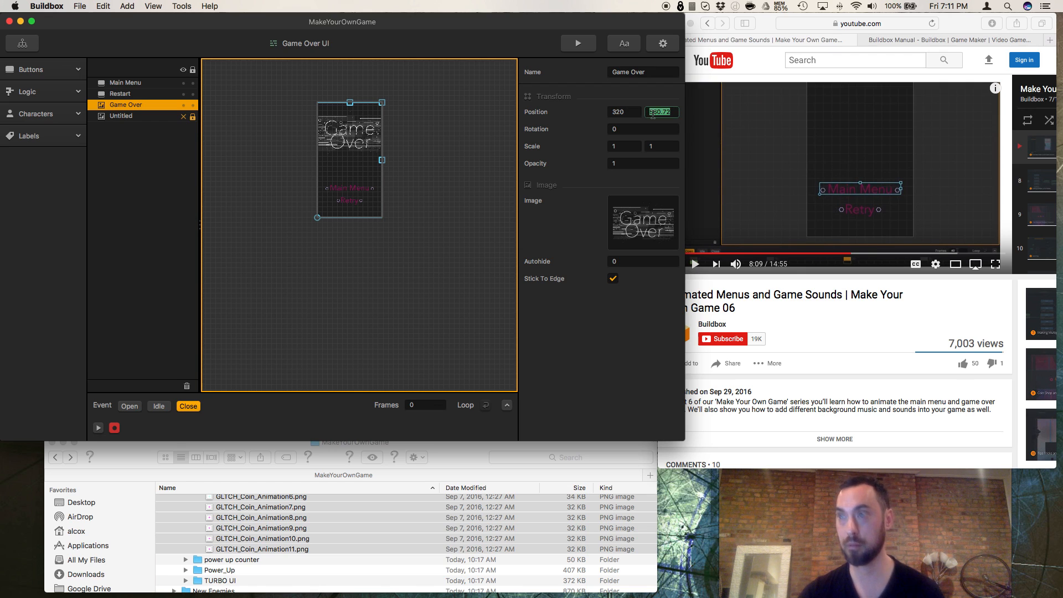
pyautogui.click(129, 408)
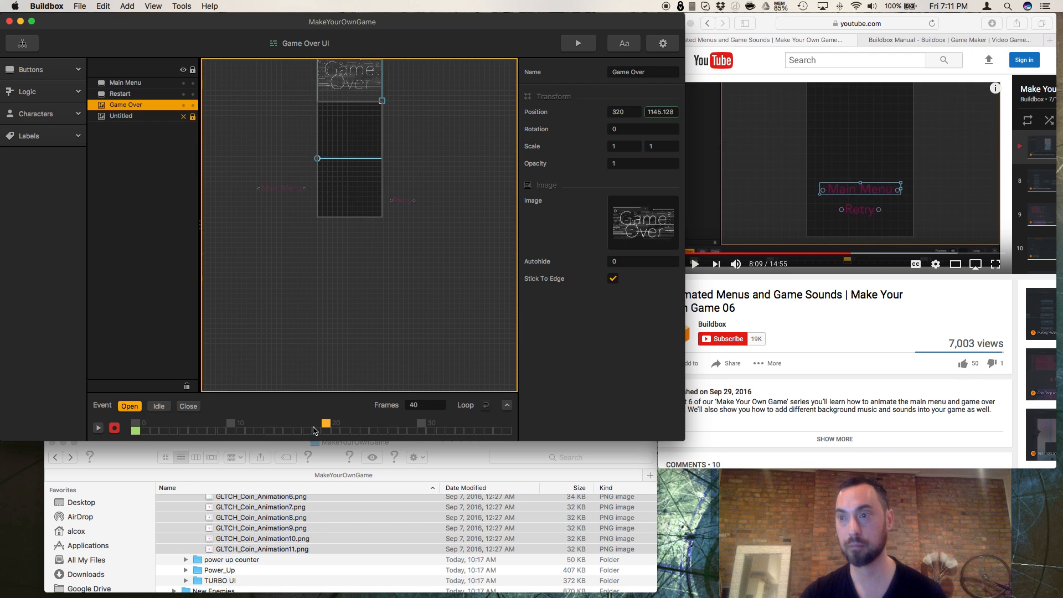
pyautogui.click(325, 425)
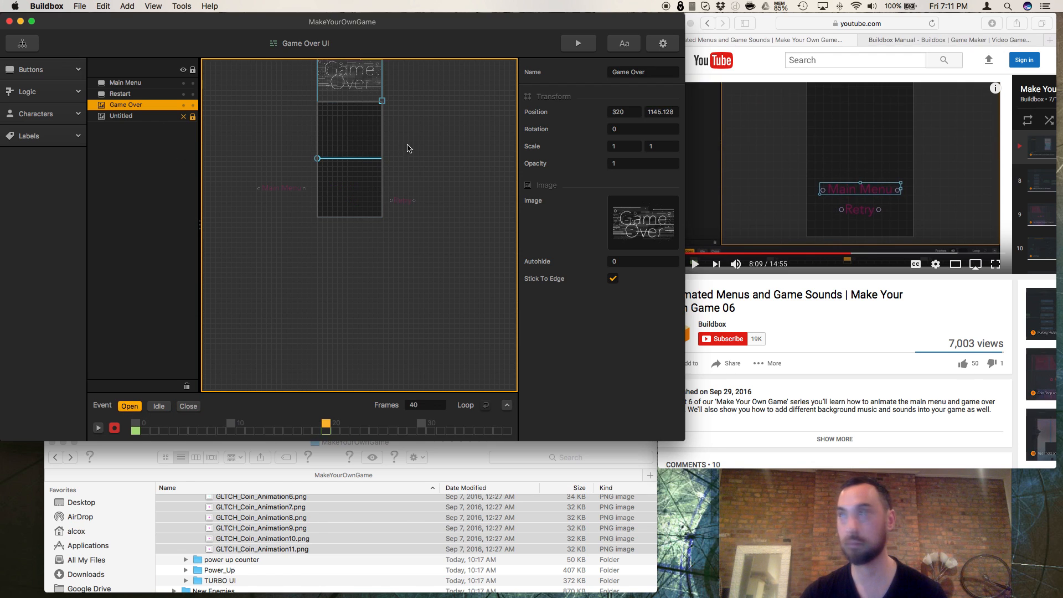
pyautogui.click(629, 128)
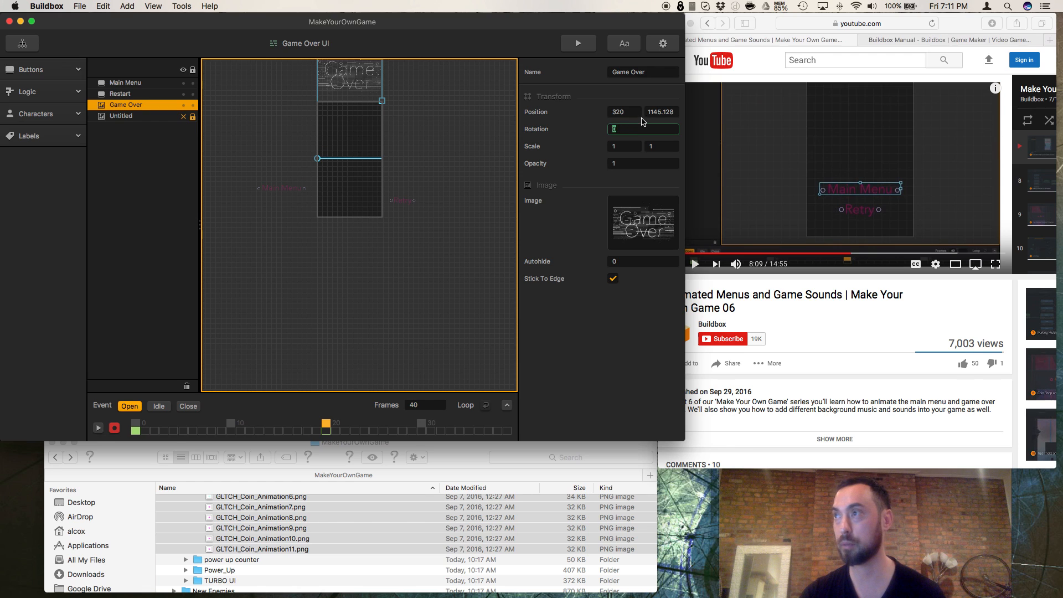
pyautogui.moveTo(648, 112); pyautogui.dragTo(663, 112)
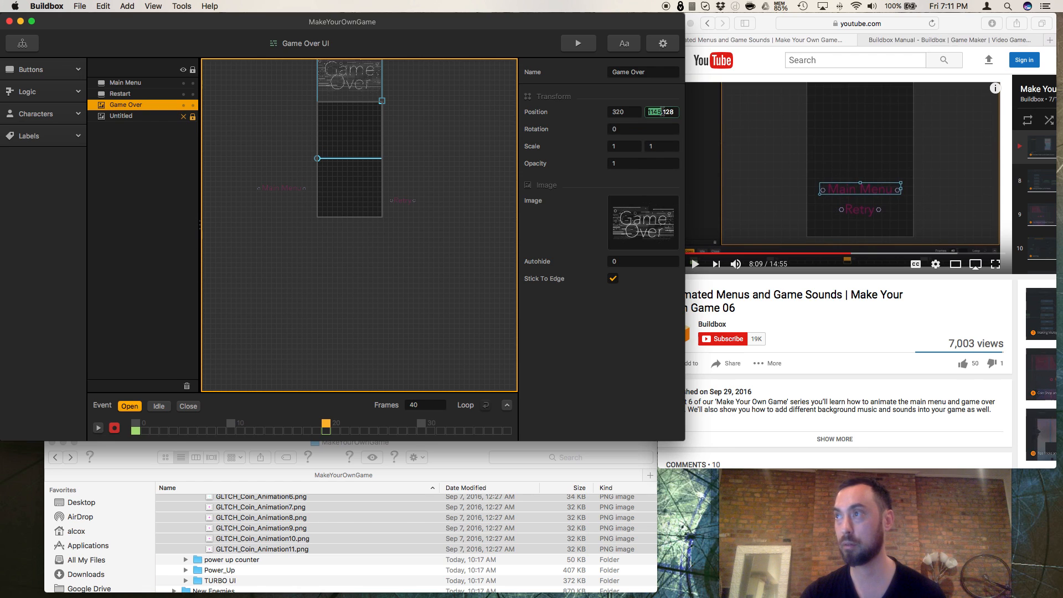
pyautogui.write('560.72')
pyautogui.press('Return')
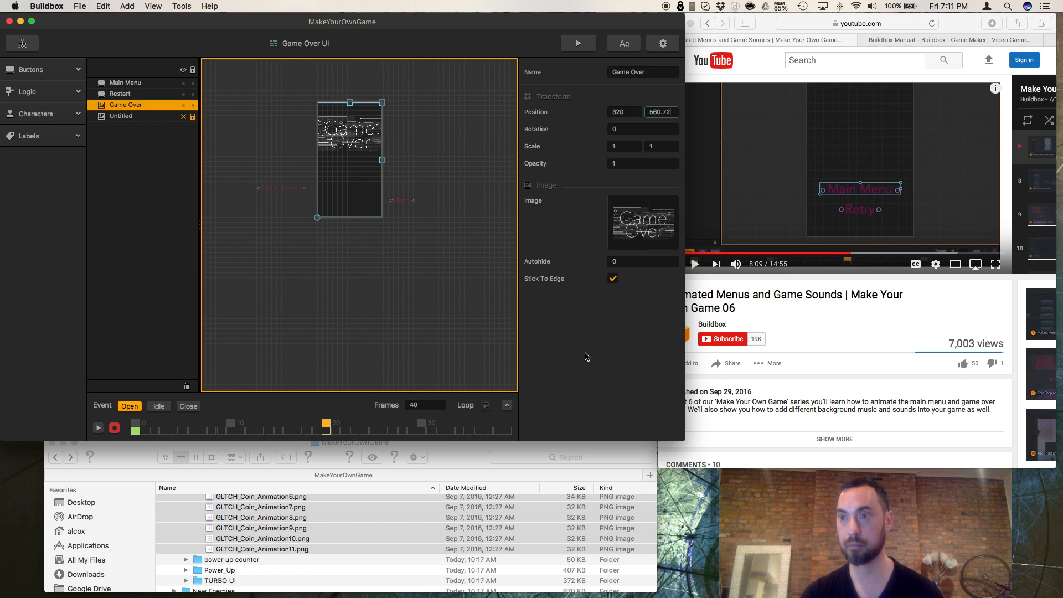
# Step: Examine the resting positions of the Main Menu and Restart buttons in the Close event, comparing them with the Open event
pyautogui.click(188, 406)
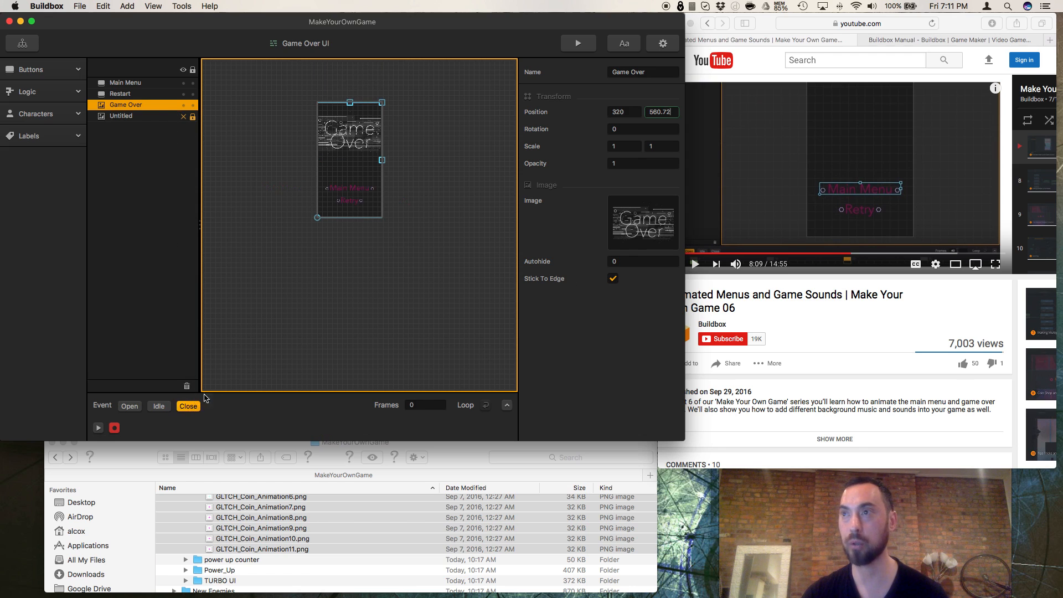
pyautogui.click(360, 191)
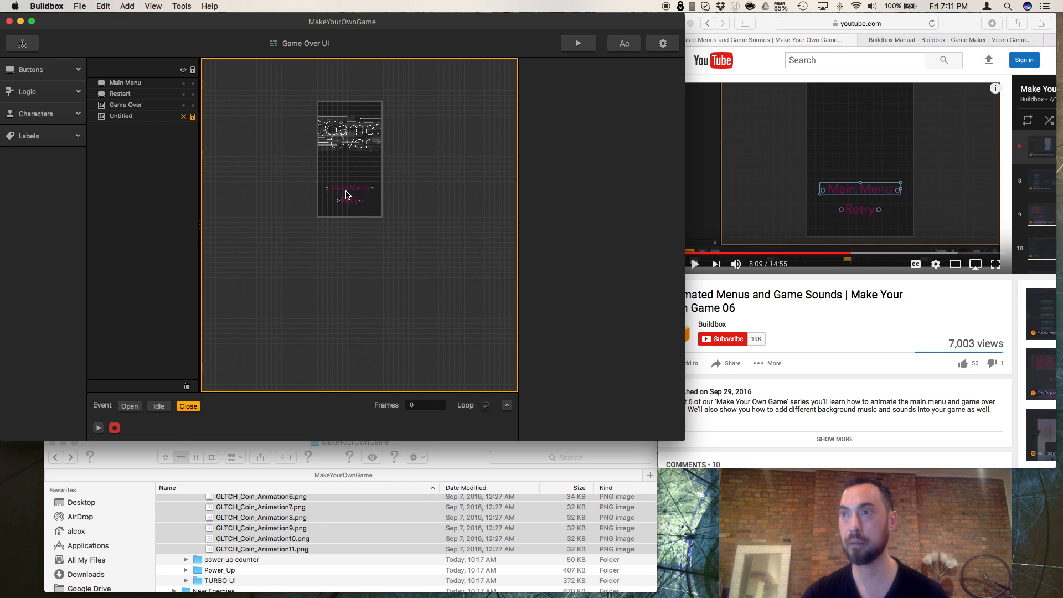
pyautogui.click(126, 83)
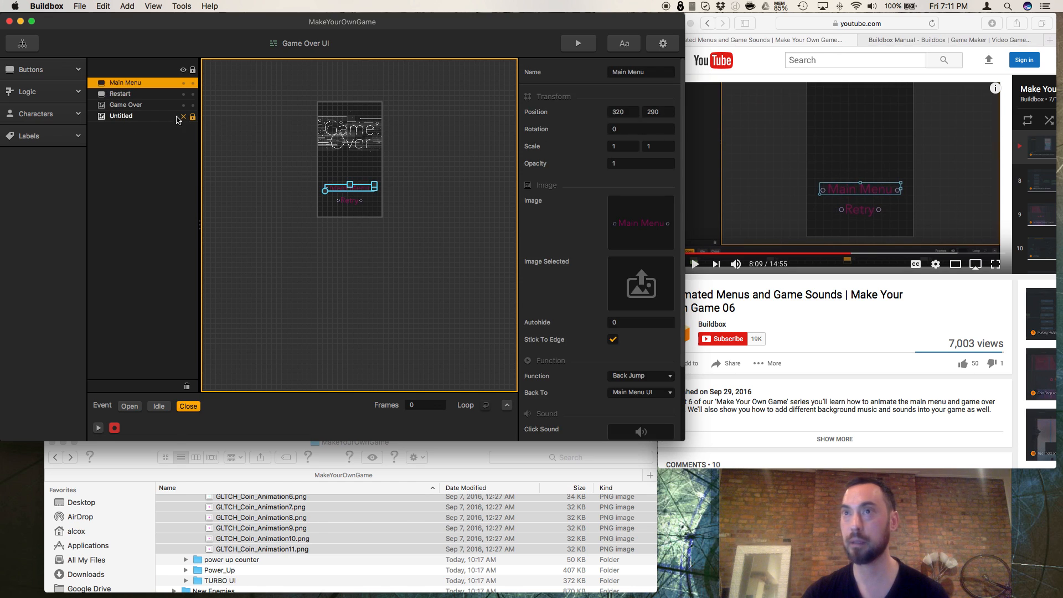
pyautogui.click(151, 95)
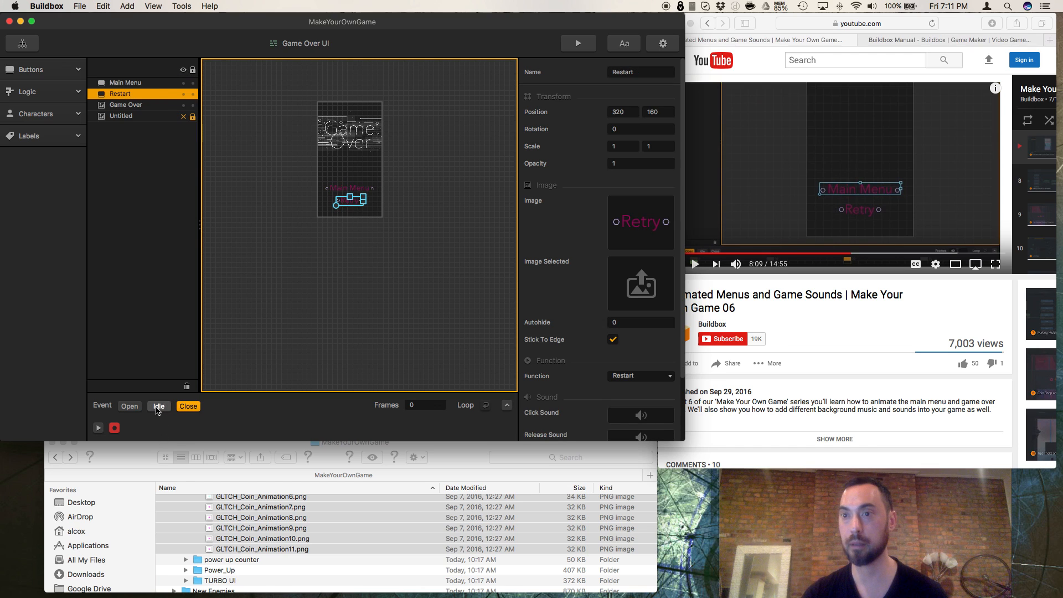
pyautogui.click(130, 406)
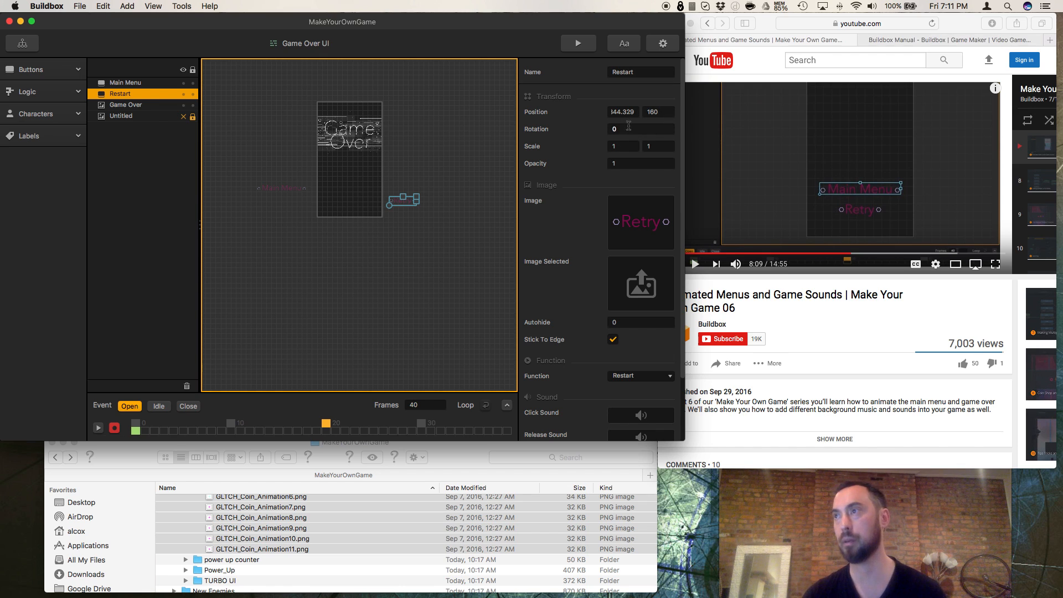
pyautogui.click(187, 406)
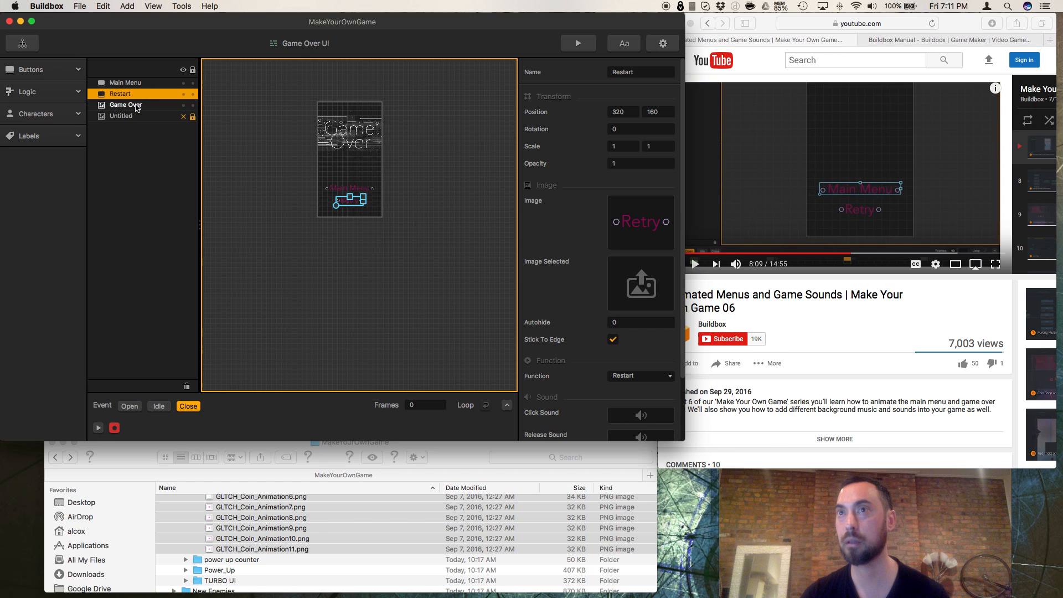
# Step: At frame 20 of the Open event, set the Main Menu button's X position to 320
pyautogui.click(138, 85)
pyautogui.click(131, 406)
pyautogui.click(629, 112)
pyautogui.write('3206')
pyautogui.press('Return')
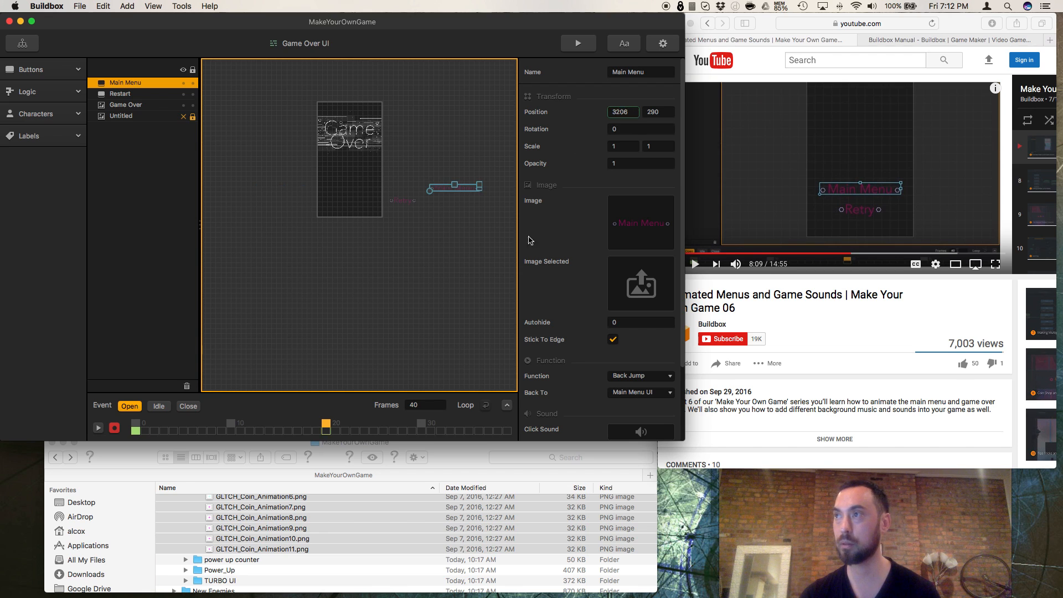
pyautogui.press('Return')
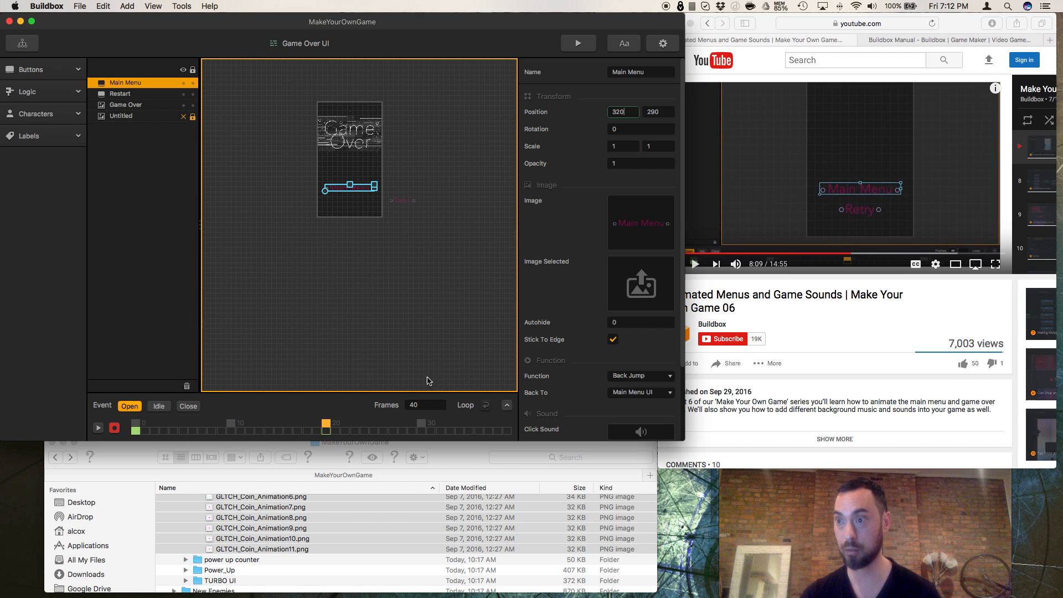
# Step: At frame 20 of the Open event, set the Restart button's X position to 320
pyautogui.click(143, 95)
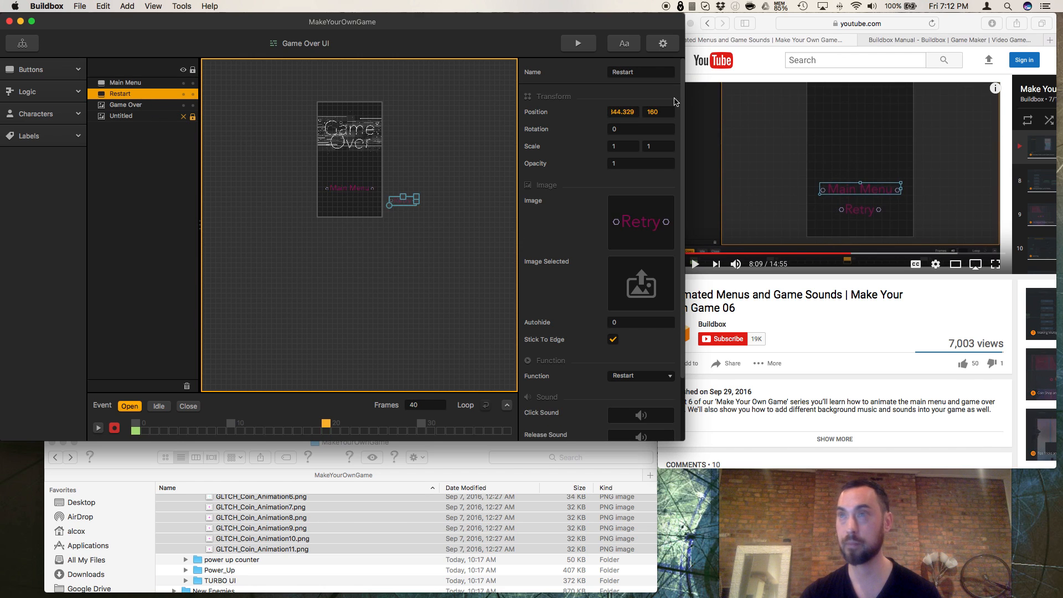
pyautogui.click(635, 112)
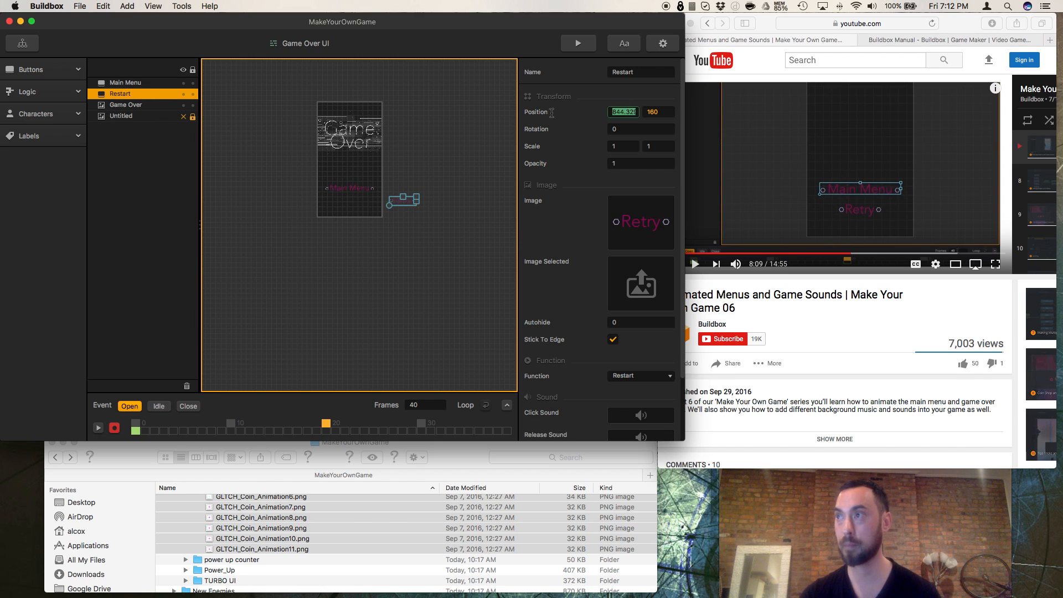
pyautogui.write('320')
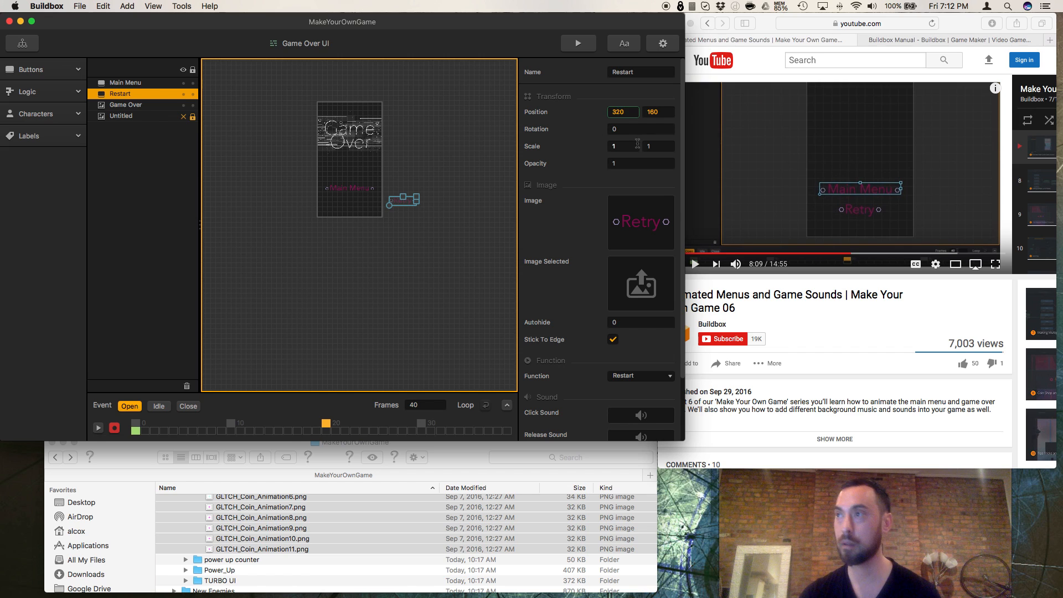
pyautogui.press('Return')
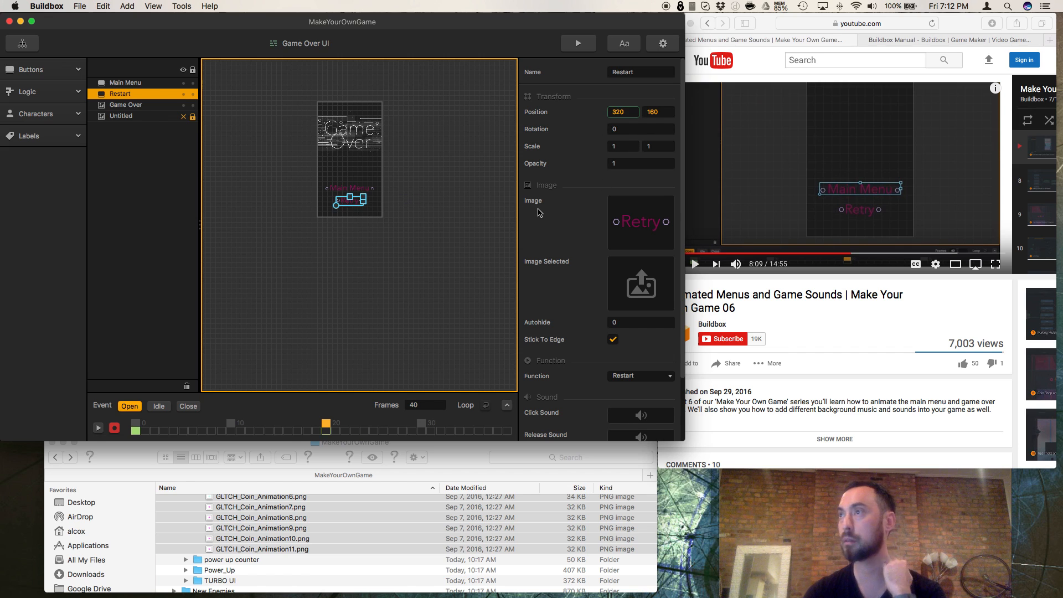
# Step: Resume the tutorial in Safari, set the Open event's frame count to 20 in Buildbox, and pause the video
pyautogui.click(712, 289)
pyautogui.click(696, 266)
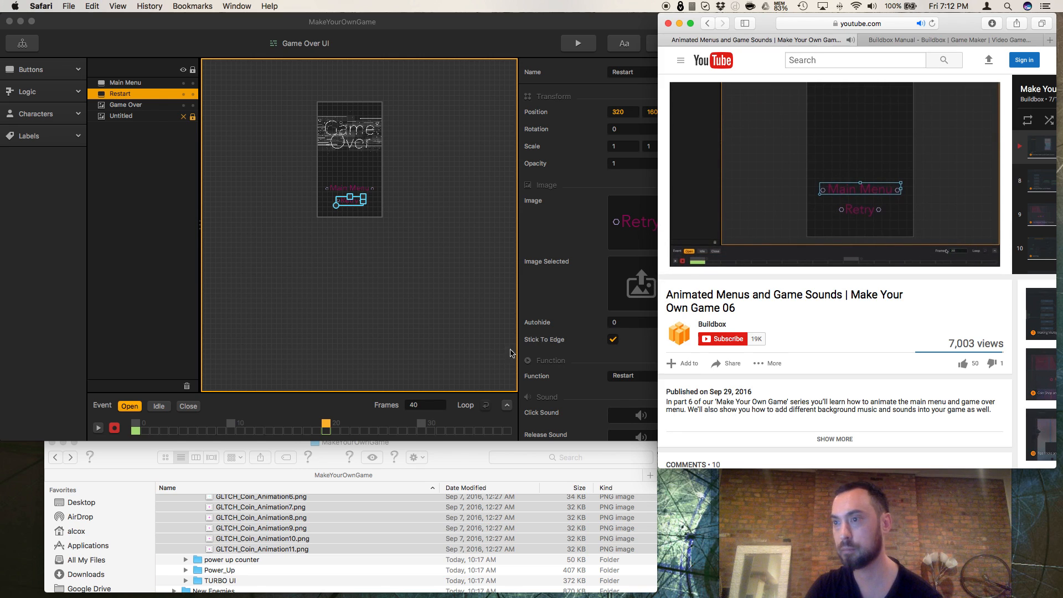
pyautogui.click(435, 409)
pyautogui.click(435, 408)
pyautogui.write('20')
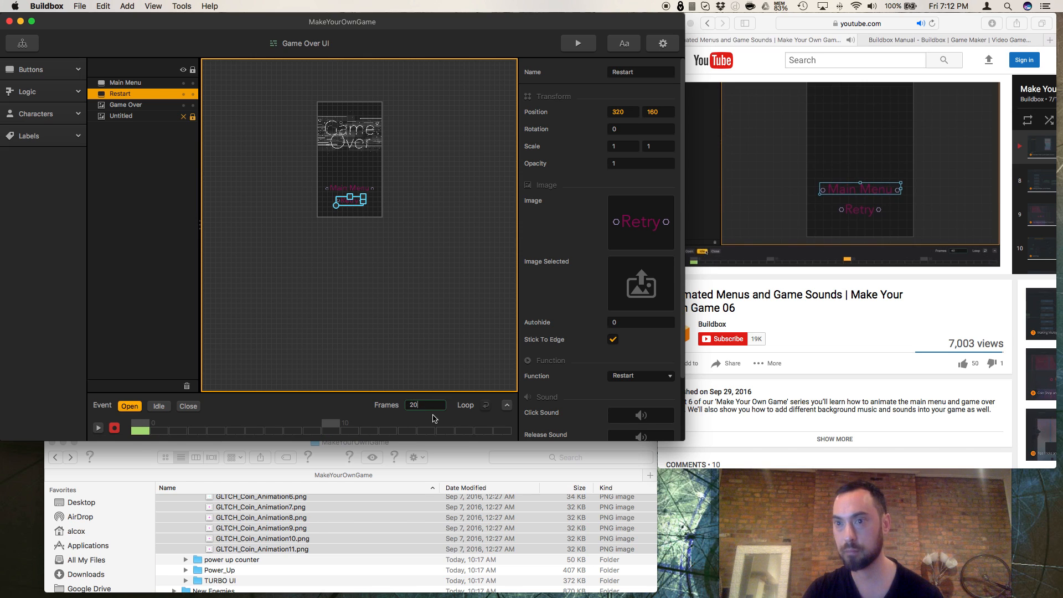
pyautogui.click(699, 286)
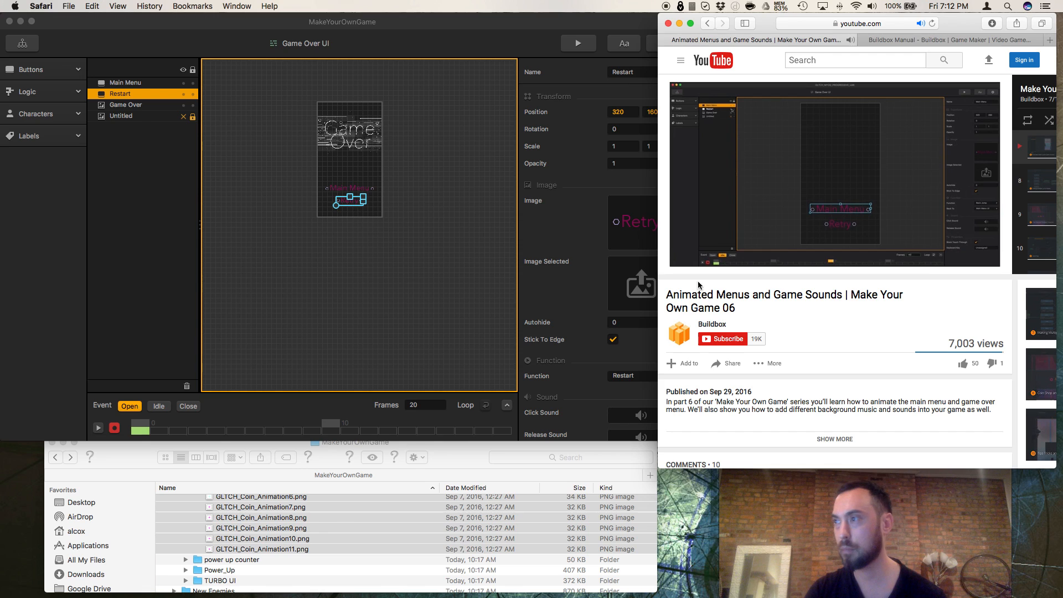
pyautogui.press('space')
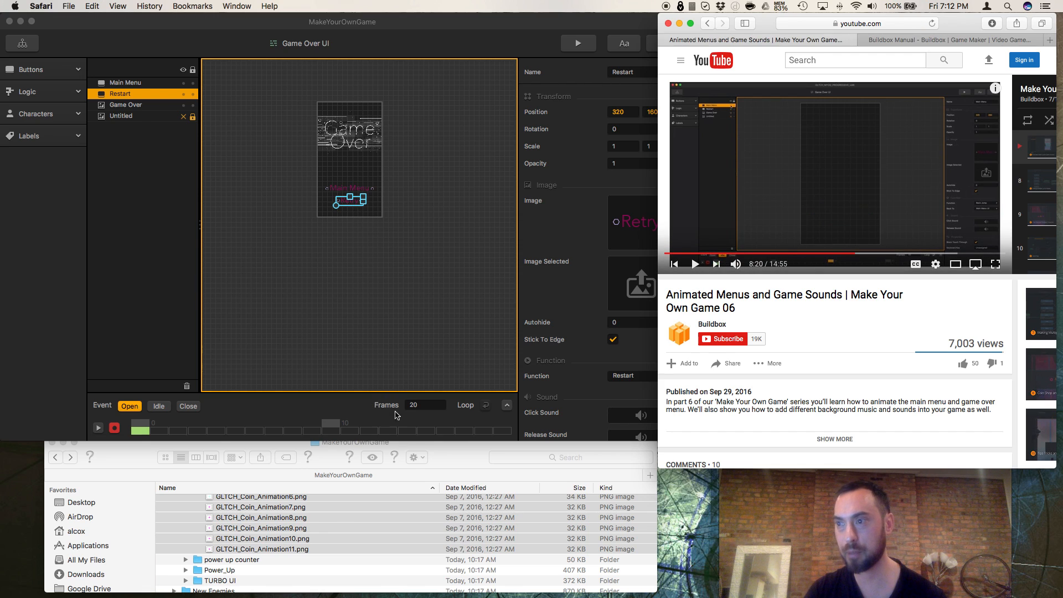
# Step: Check the Close event's frame count, and set the Open event's frame count to 40
pyautogui.click(187, 409)
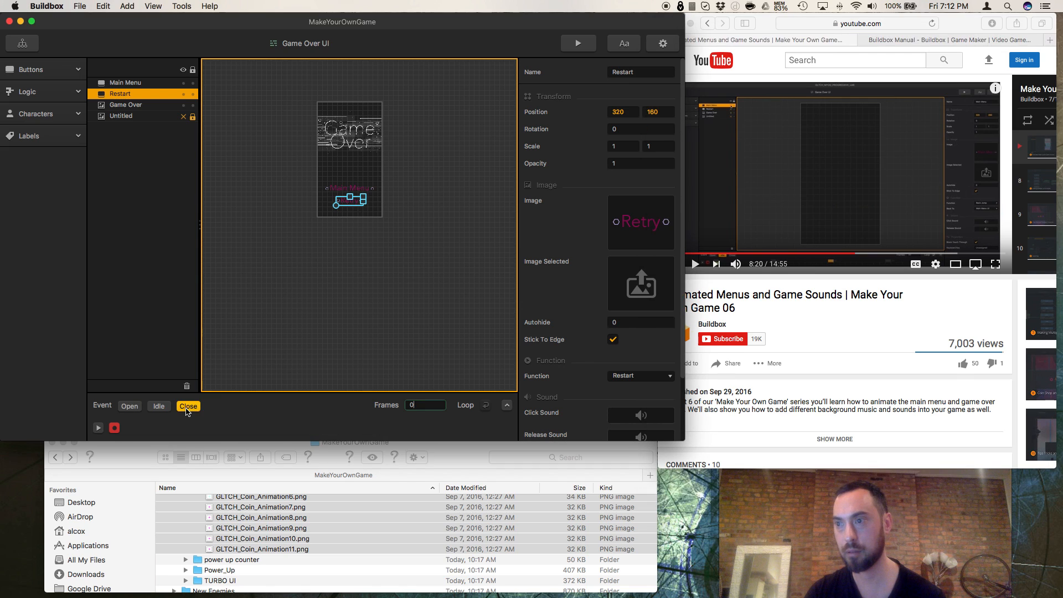
pyautogui.click(130, 408)
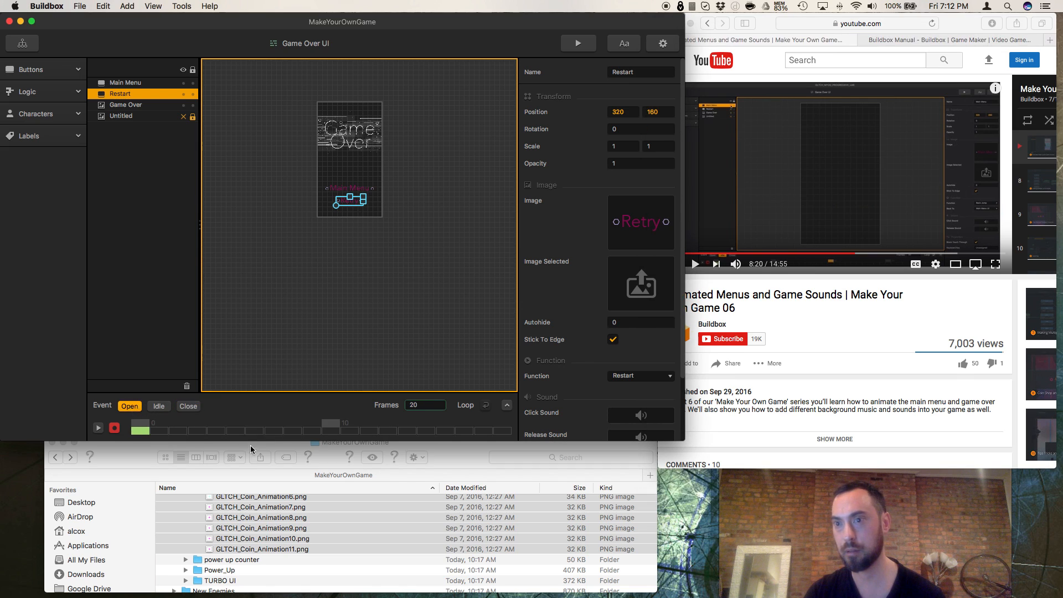
pyautogui.doubleClick(413, 405)
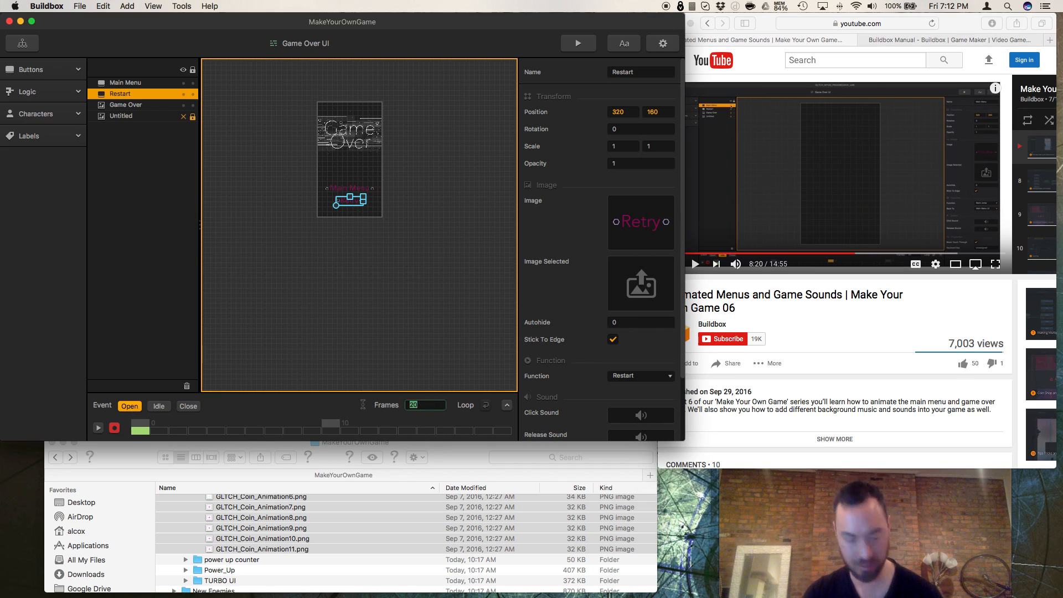
pyautogui.write('40')
pyautogui.press('Return')
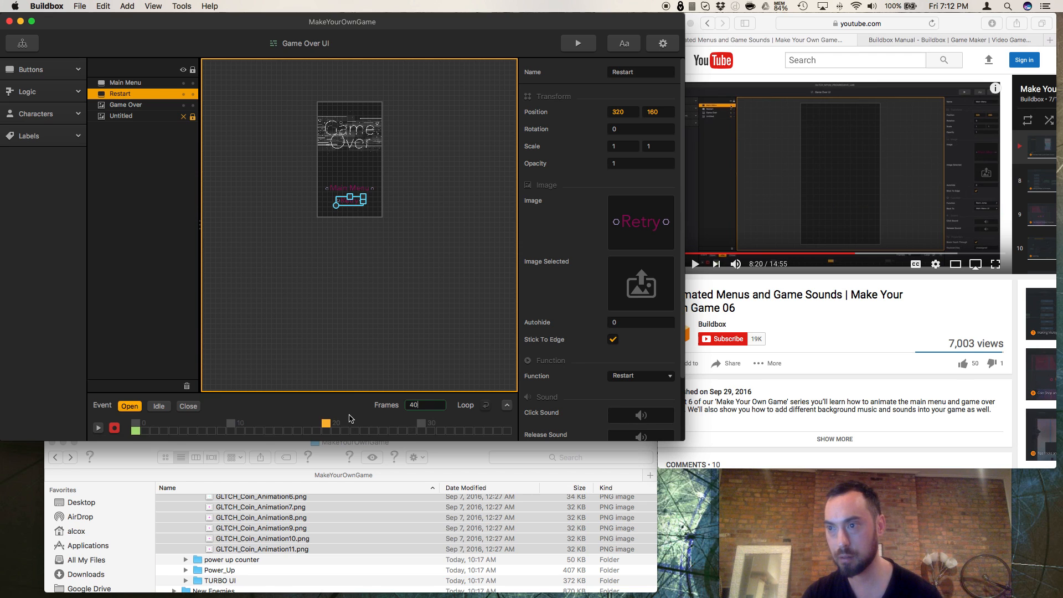
# Step: Compare the Open event's layout at frames 20 and 0 with the Close event, and resume the tutorial in Safari
pyautogui.click(327, 429)
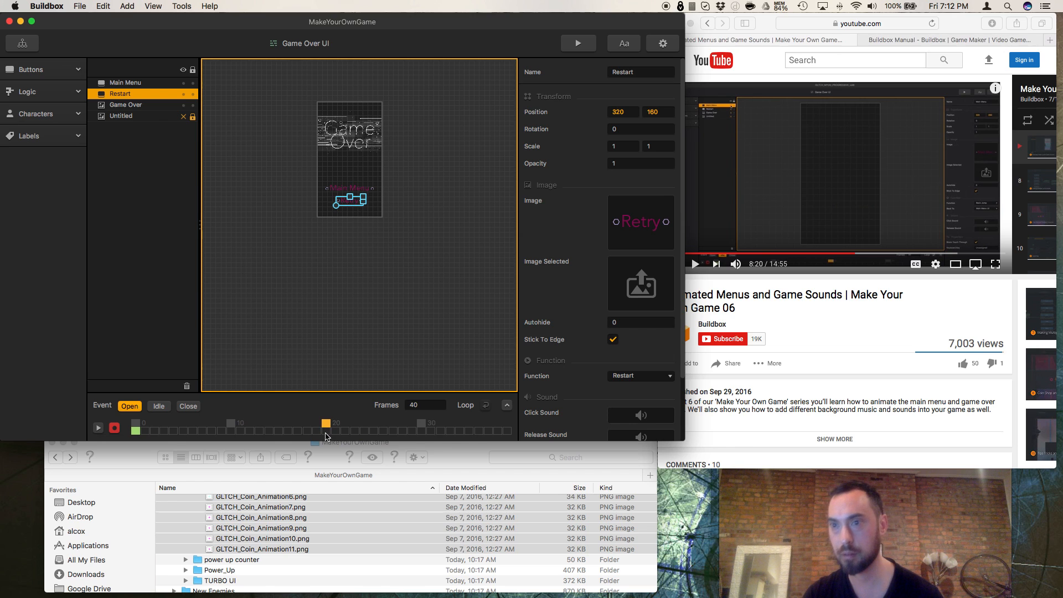
pyautogui.click(188, 407)
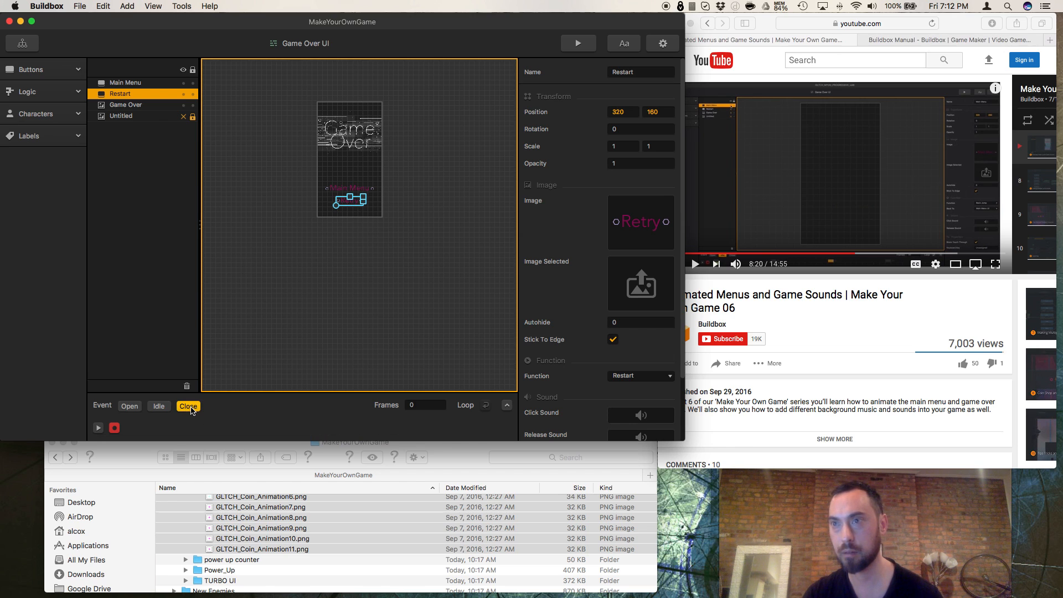
pyautogui.click(130, 406)
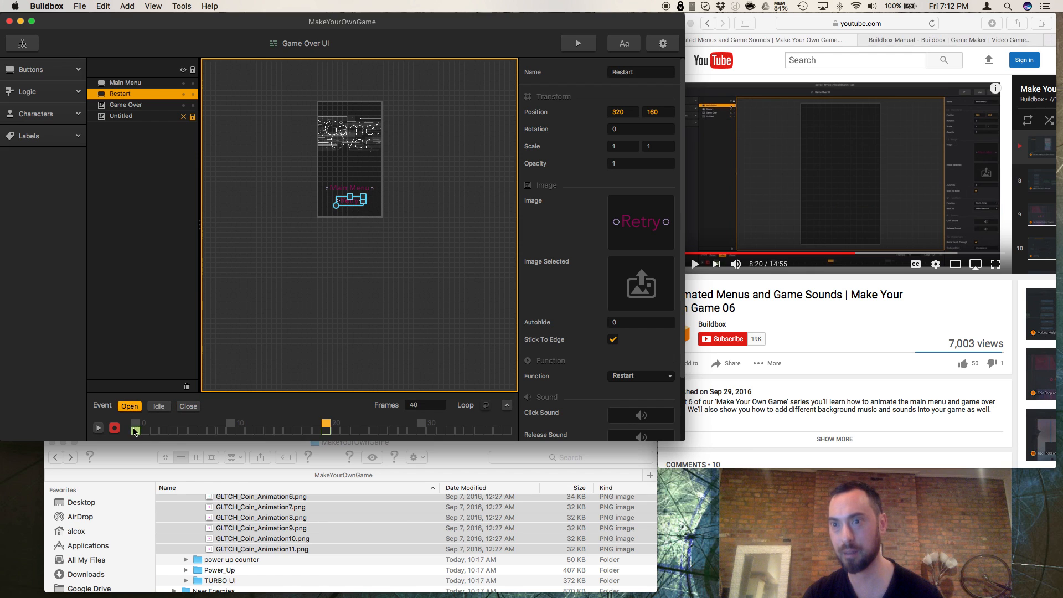
pyautogui.click(134, 423)
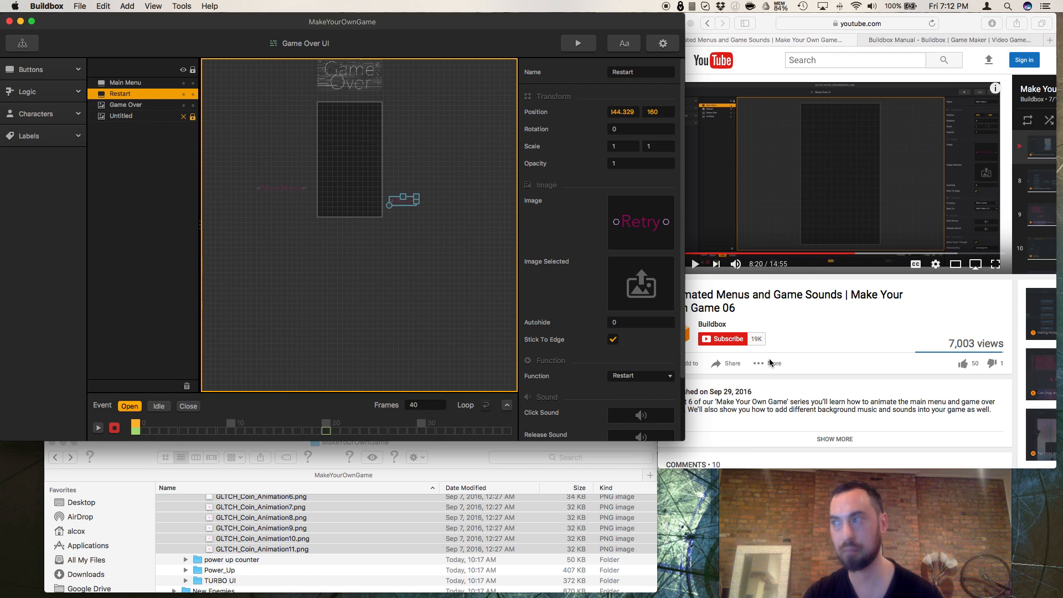
pyautogui.click(700, 279)
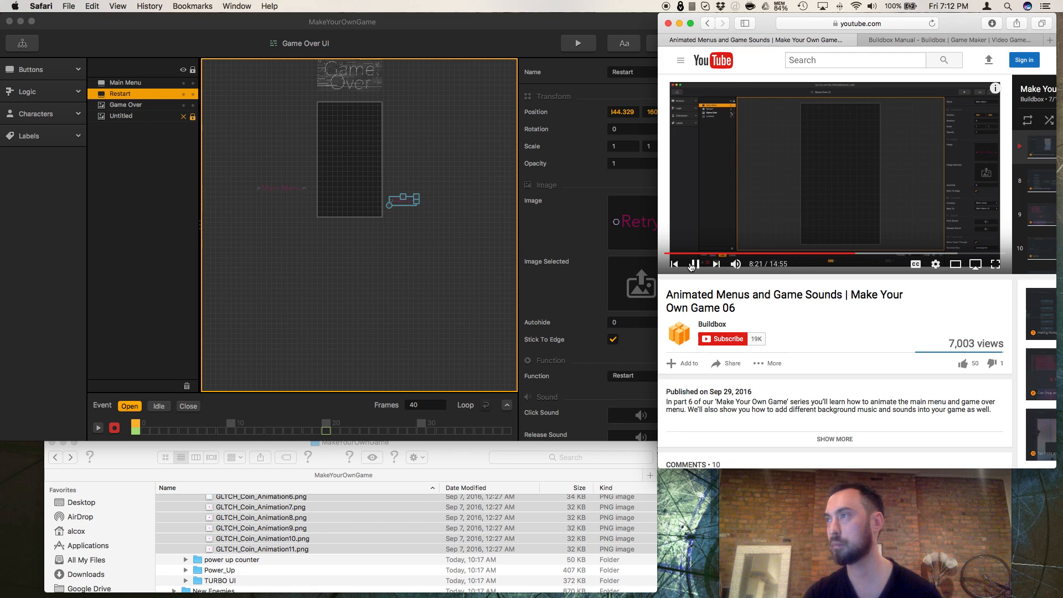
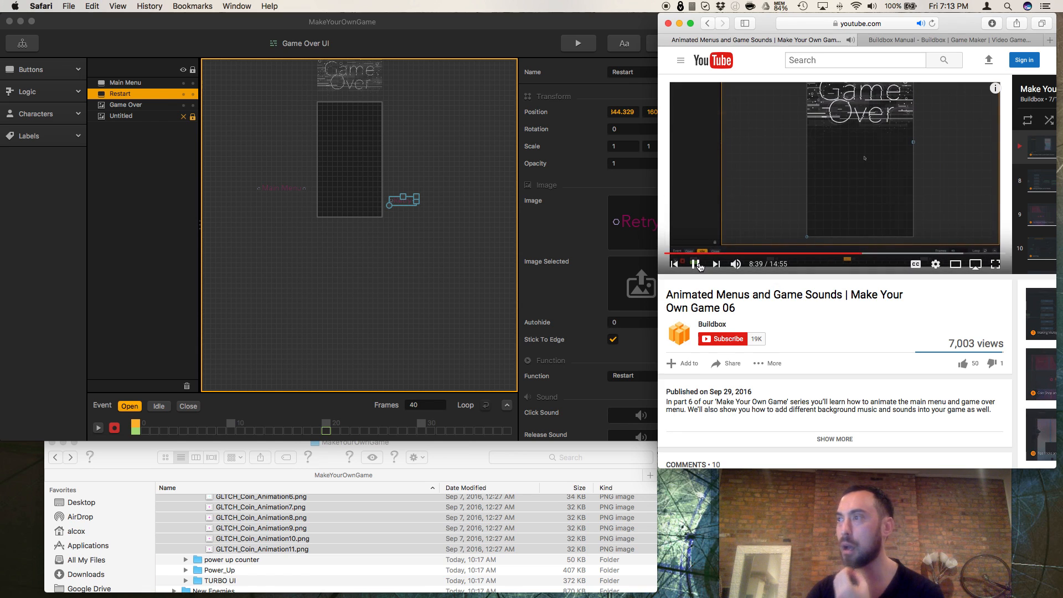
# Step: Pause the tutorial in Safari, switch to Buildbox, and briefly open and close the game preview
pyautogui.click(698, 266)
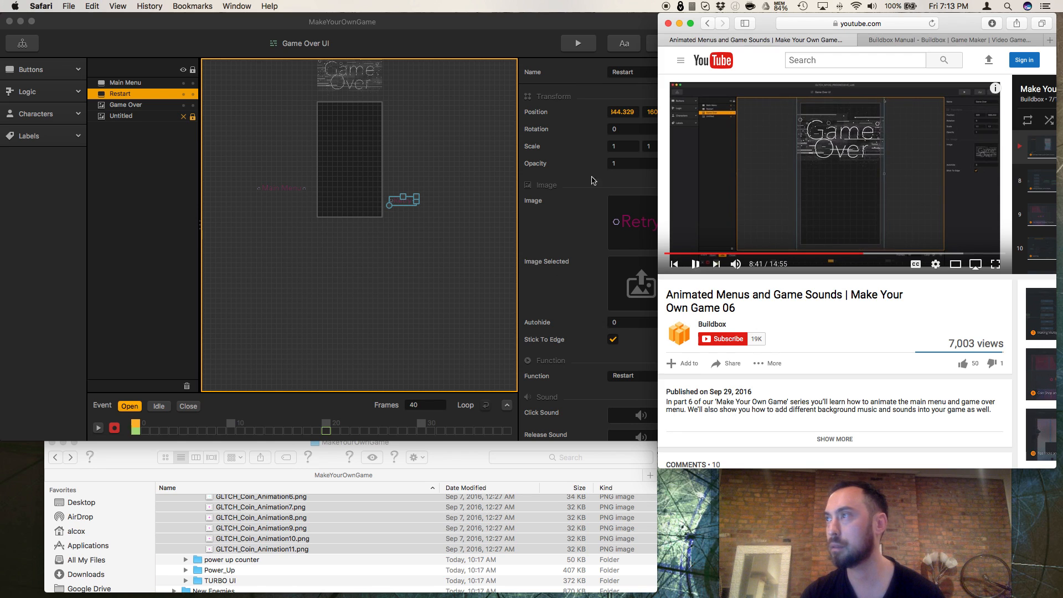
pyautogui.click(696, 265)
pyautogui.click(586, 60)
pyautogui.click(580, 47)
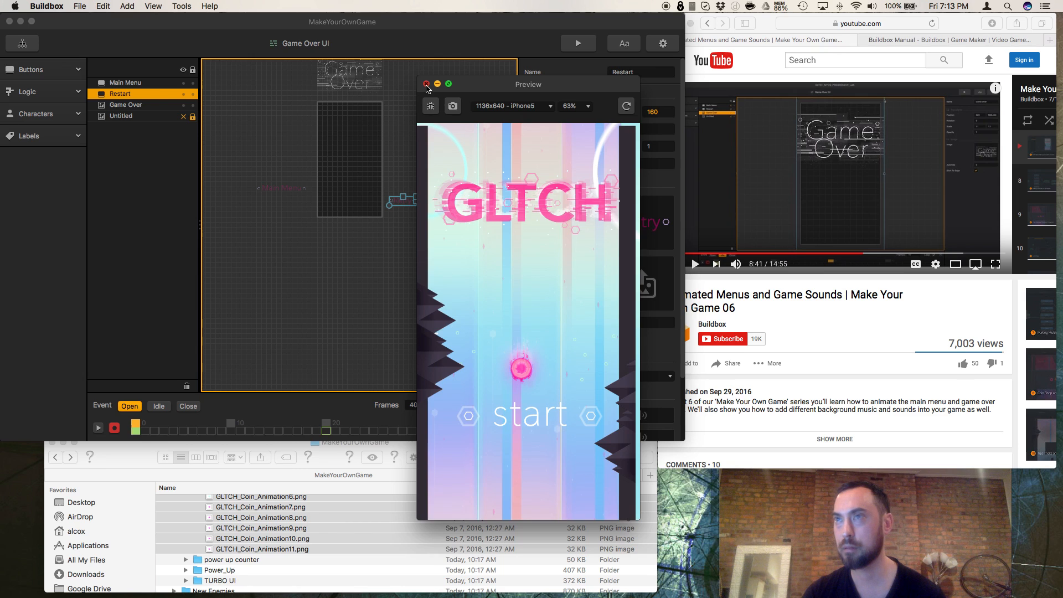
pyautogui.click(426, 84)
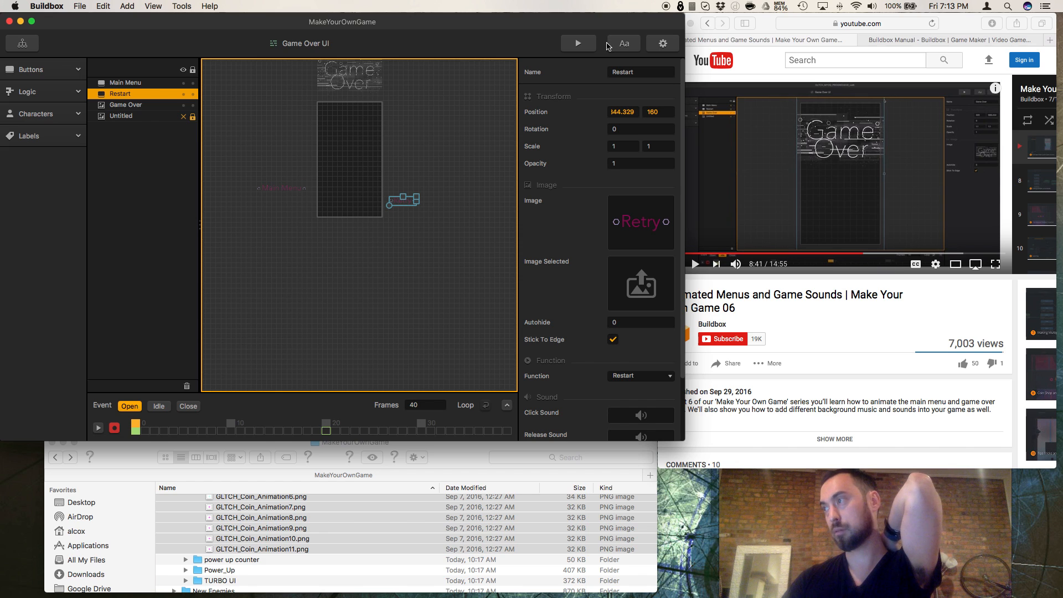
# Step: Preview the game, play from the start screen through to the Game Over menu, and close the preview
pyautogui.click(590, 44)
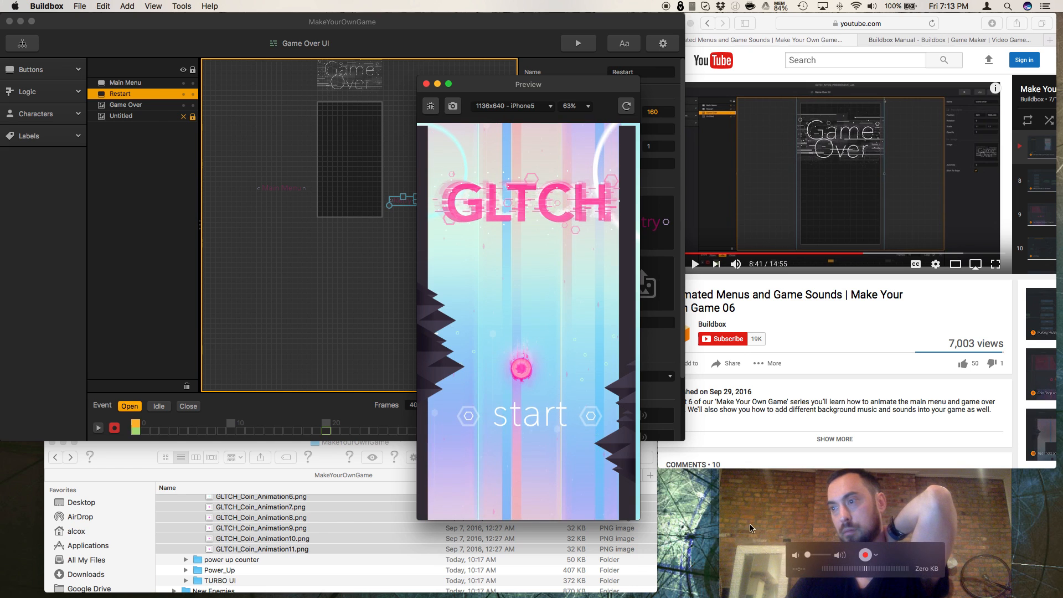
pyautogui.click(536, 417)
pyautogui.click(538, 416)
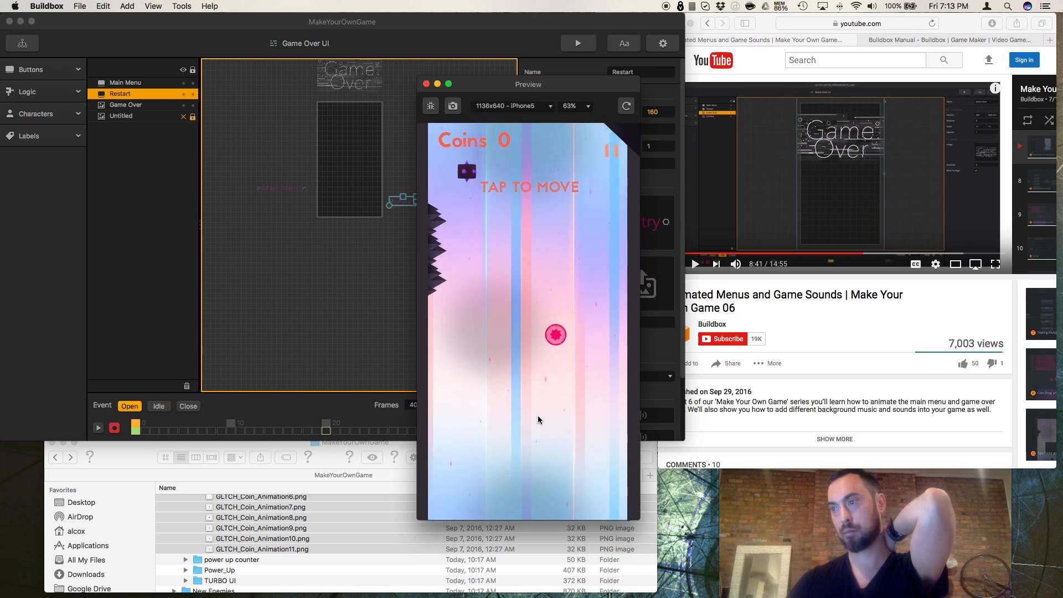
pyautogui.click(537, 416)
pyautogui.click(537, 416)
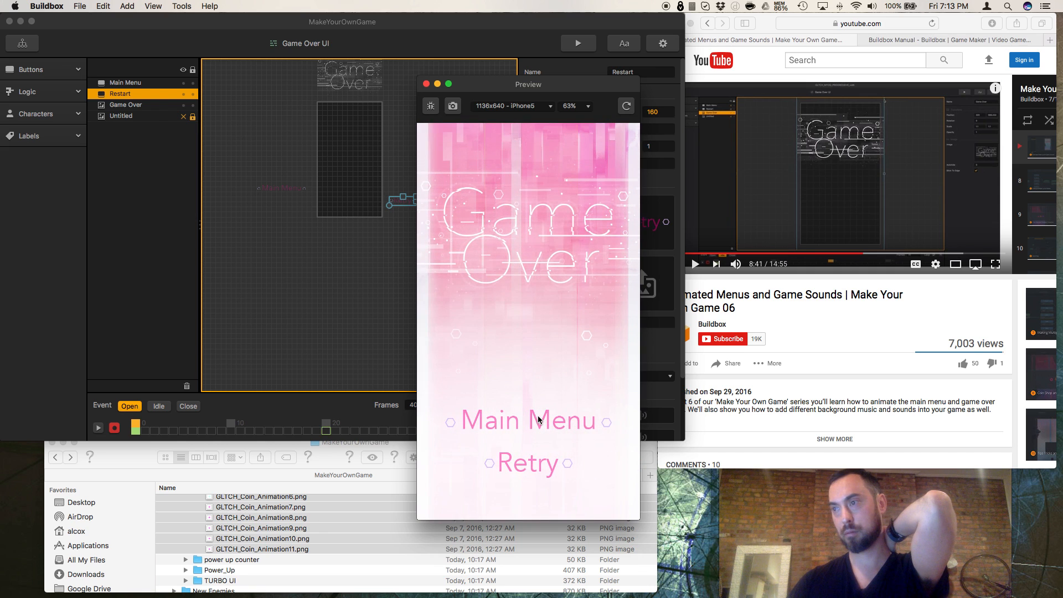
pyautogui.click(428, 85)
# Step: Switch to Safari, watch the tutorial's Game Over menu animation up to 9:04, and pause the video
pyautogui.click(715, 281)
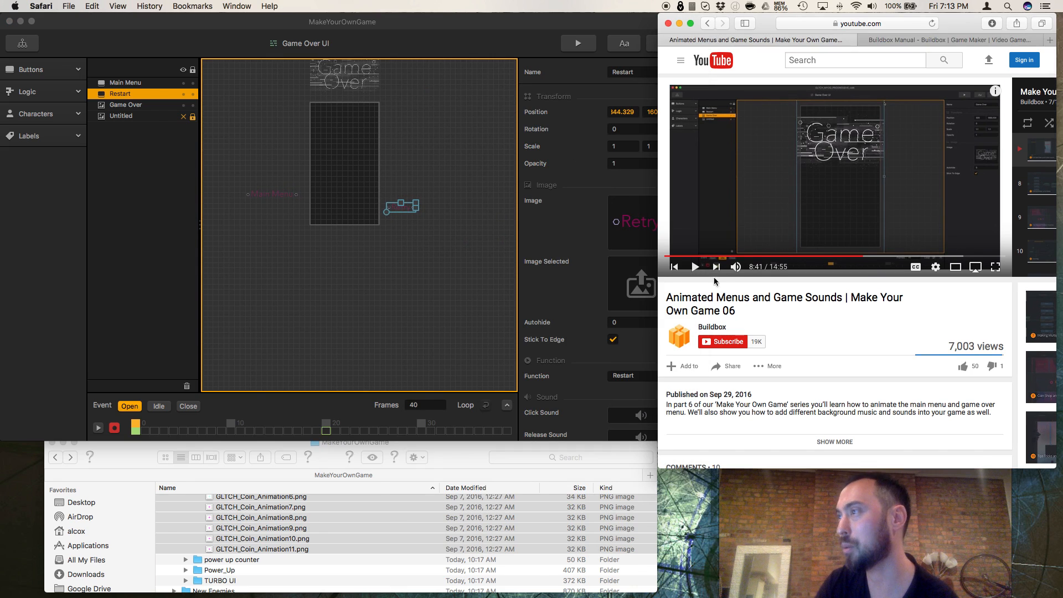
pyautogui.hscroll(5, 726, 294)
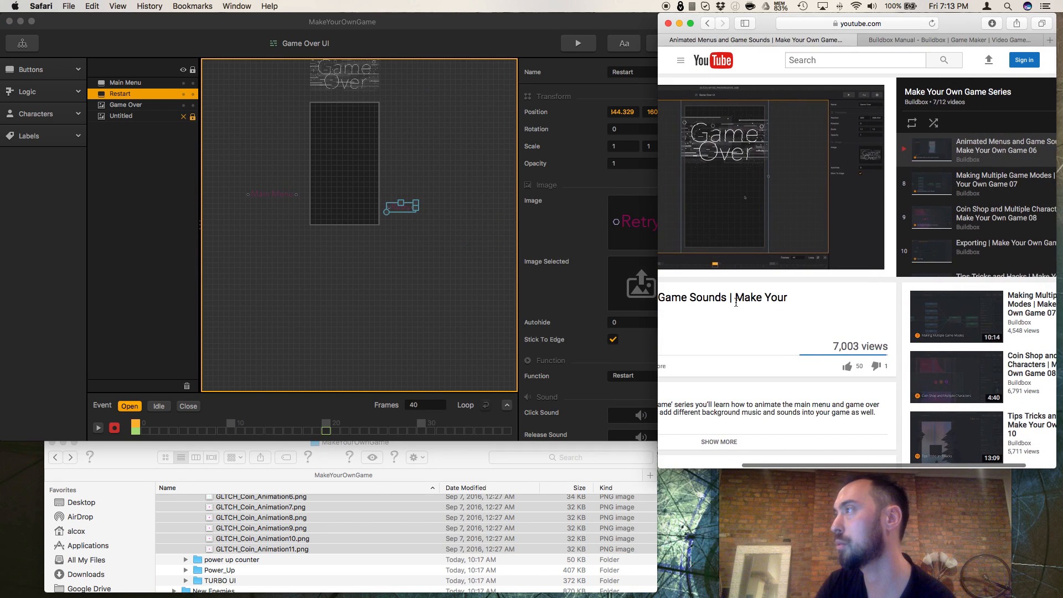
pyautogui.hscroll(-5, 736, 303)
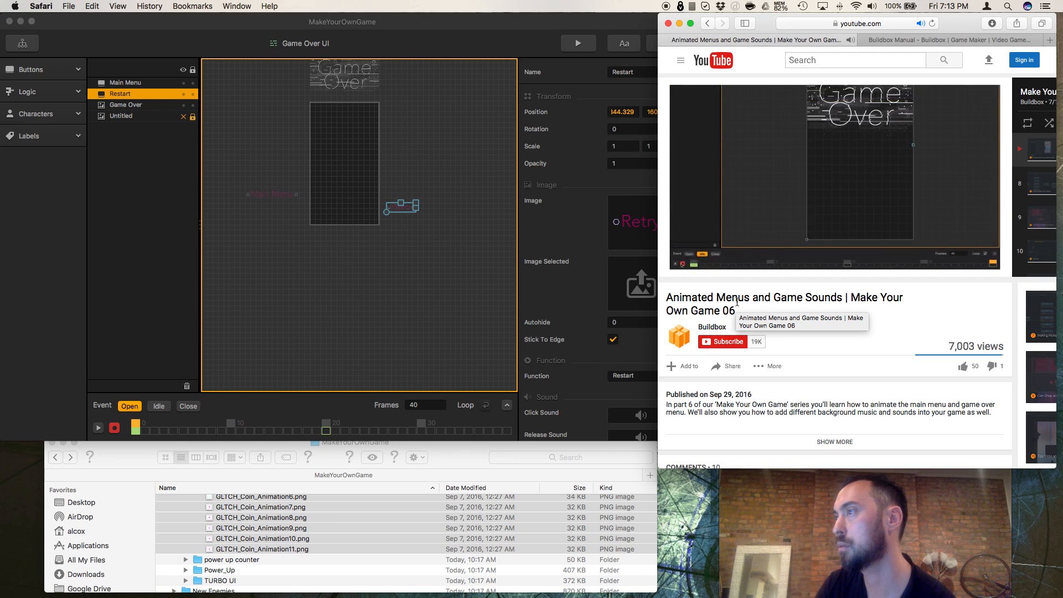
pyautogui.moveTo(715, 336)
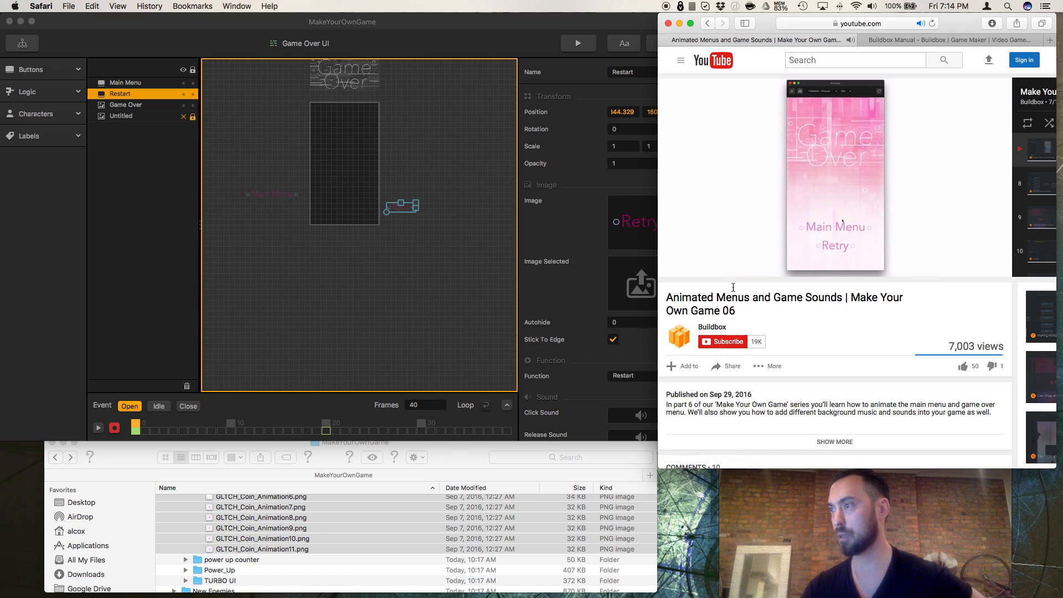
pyautogui.click(696, 267)
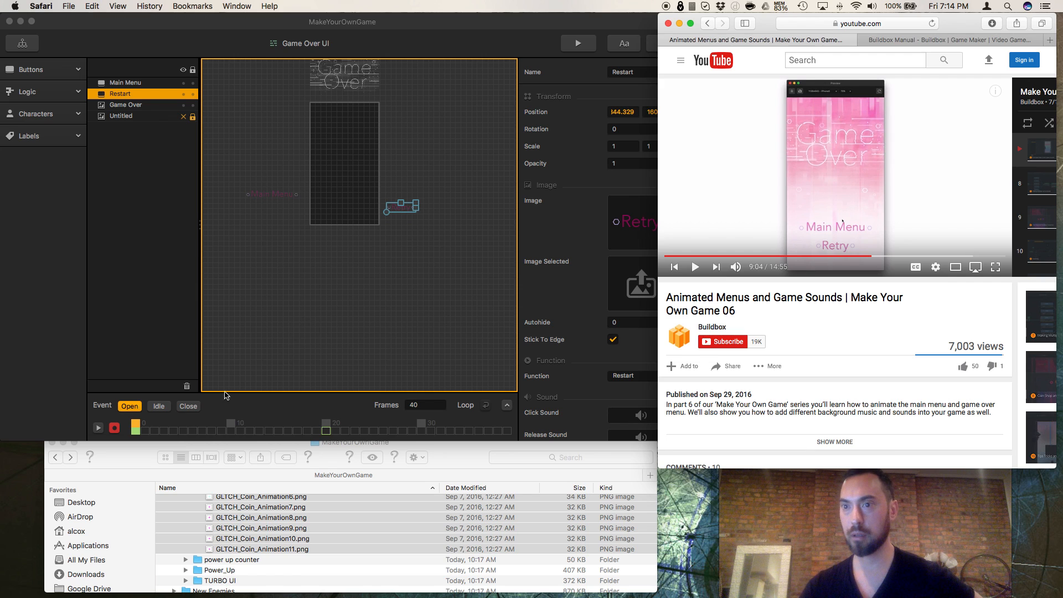
# Step: In Buildbox, set the Game Over image's scale to 1.5 by 1.5 at frame 10 of the Idle event
pyautogui.click(167, 409)
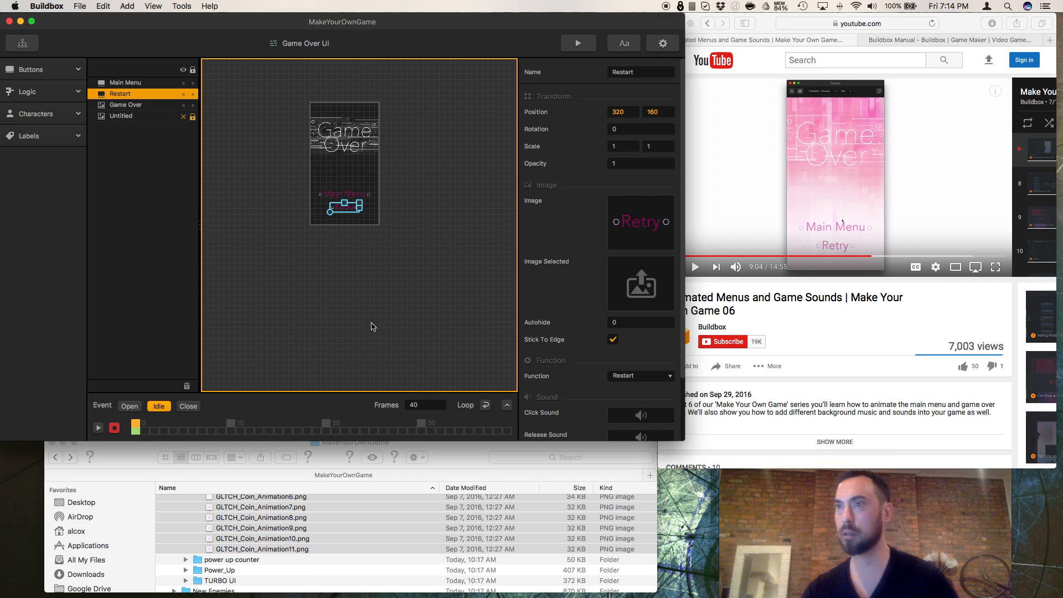
pyautogui.click(125, 107)
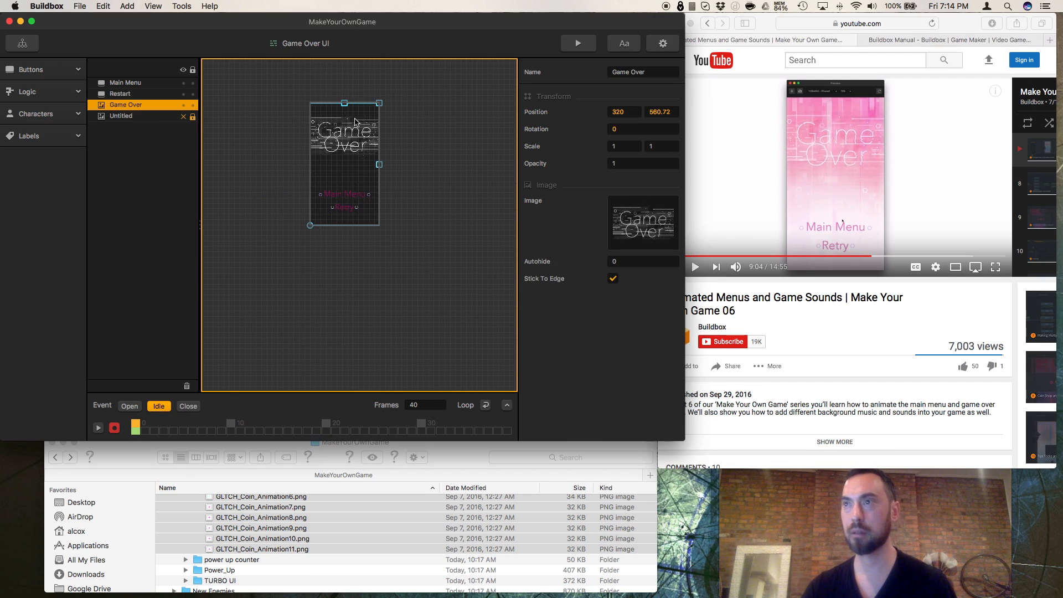
pyautogui.click(231, 423)
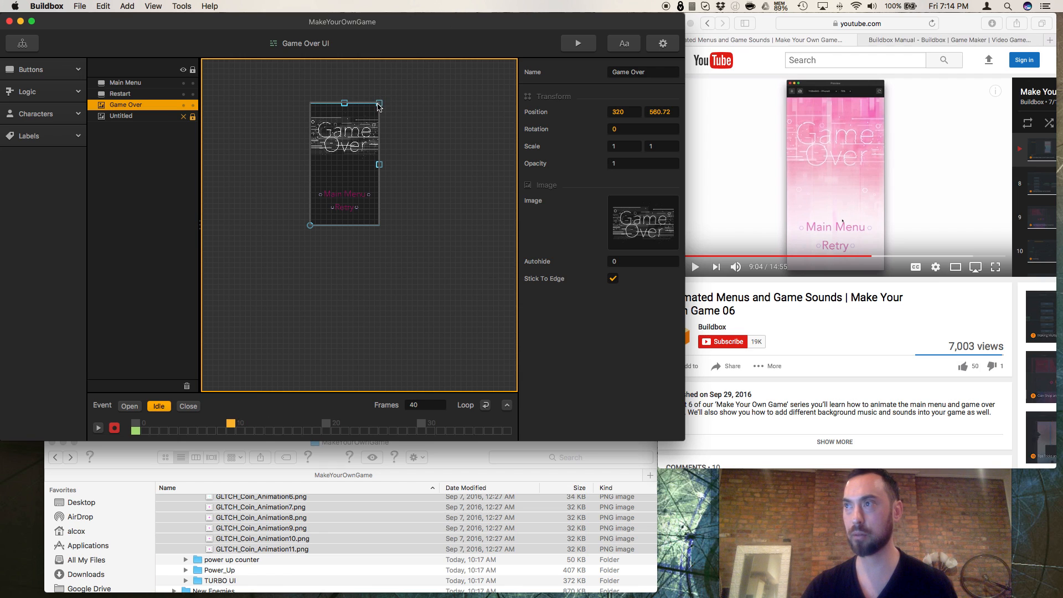
pyautogui.click(624, 147)
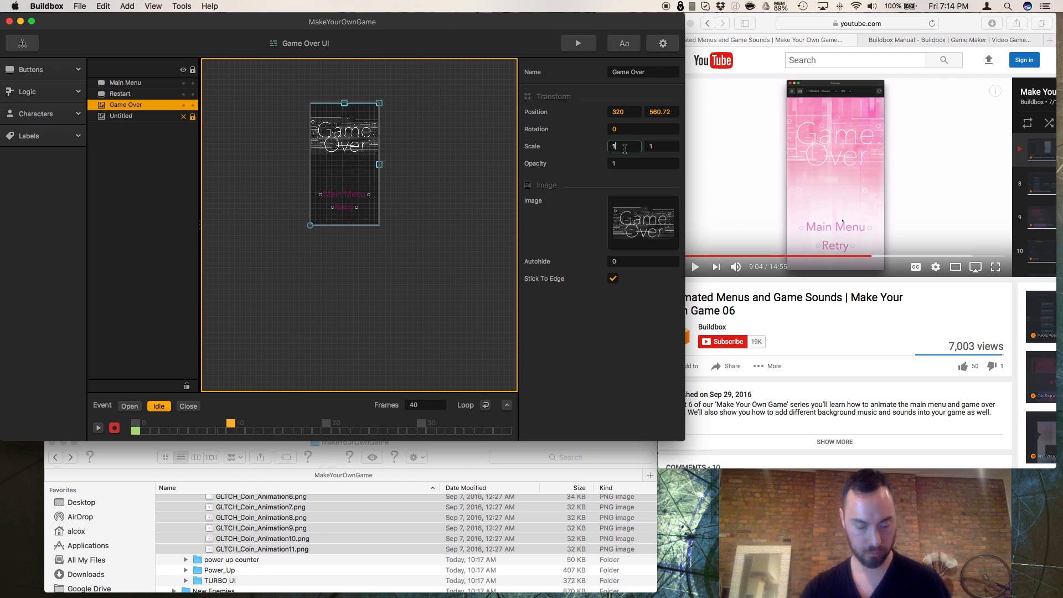
pyautogui.write('.5')
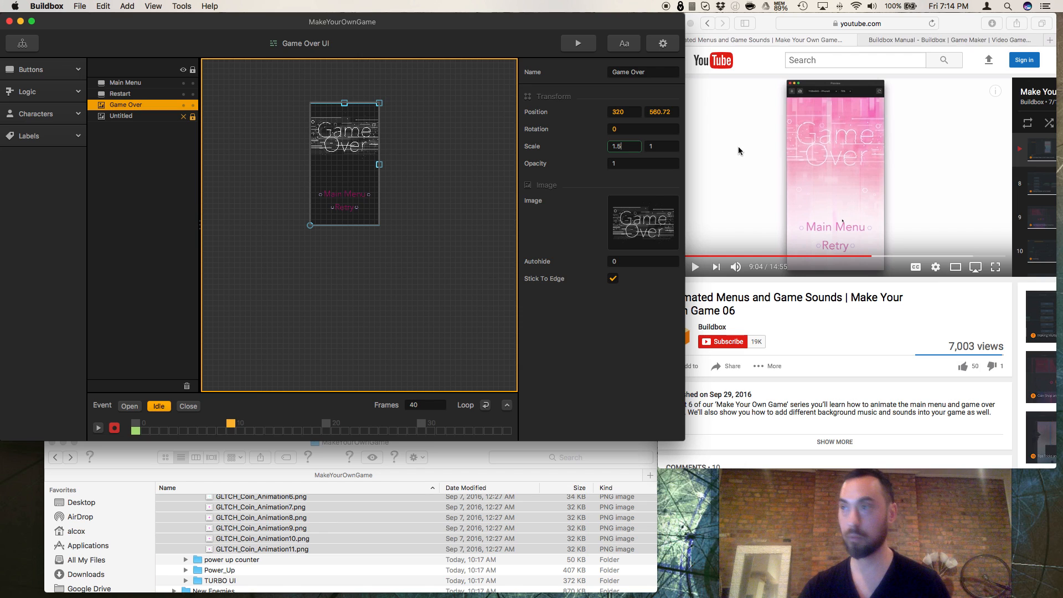
pyautogui.click(664, 147)
pyautogui.write('.5')
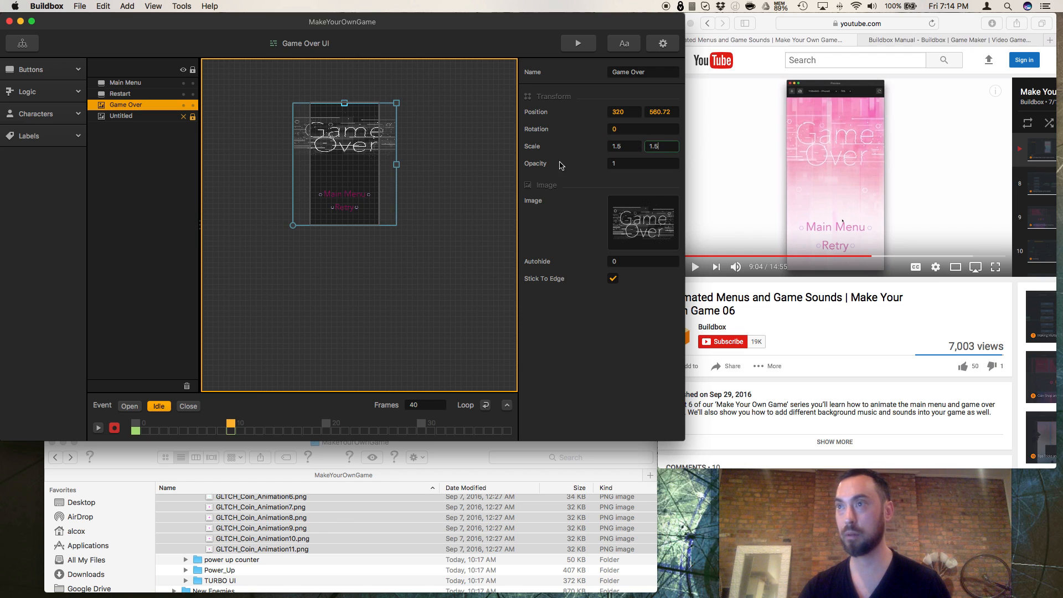
# Step: Reduce the Game Over image's frame 10 scale to 1.25 in both directions and deselect the image
pyautogui.click(622, 147)
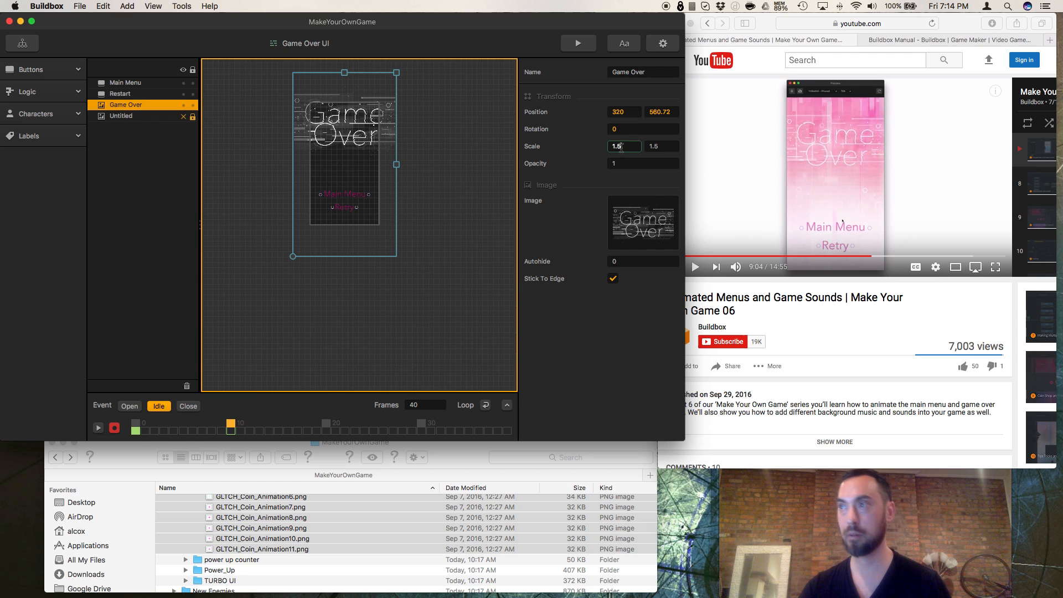
pyautogui.write('2')
pyautogui.click(670, 148)
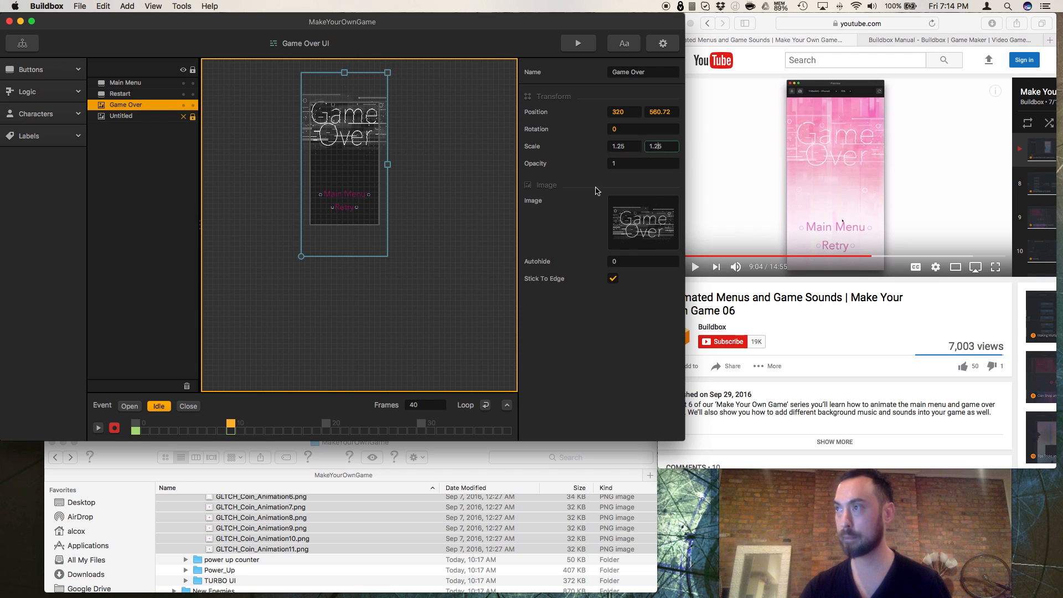
pyautogui.click(458, 215)
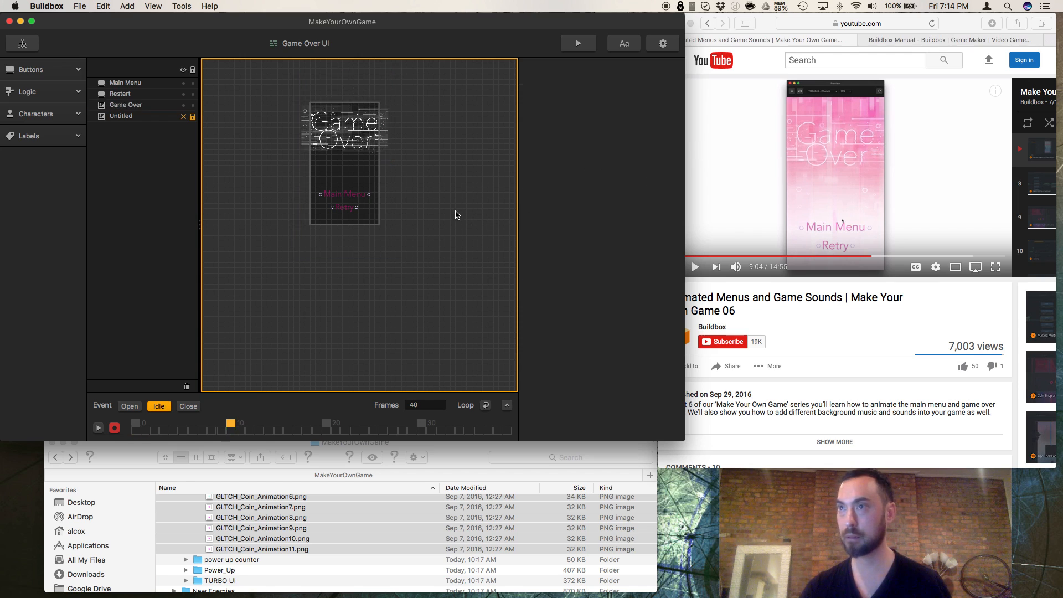
# Step: At frame 20 of the Idle event, set the Game Over image's scale to 1 by 1
pyautogui.click(327, 424)
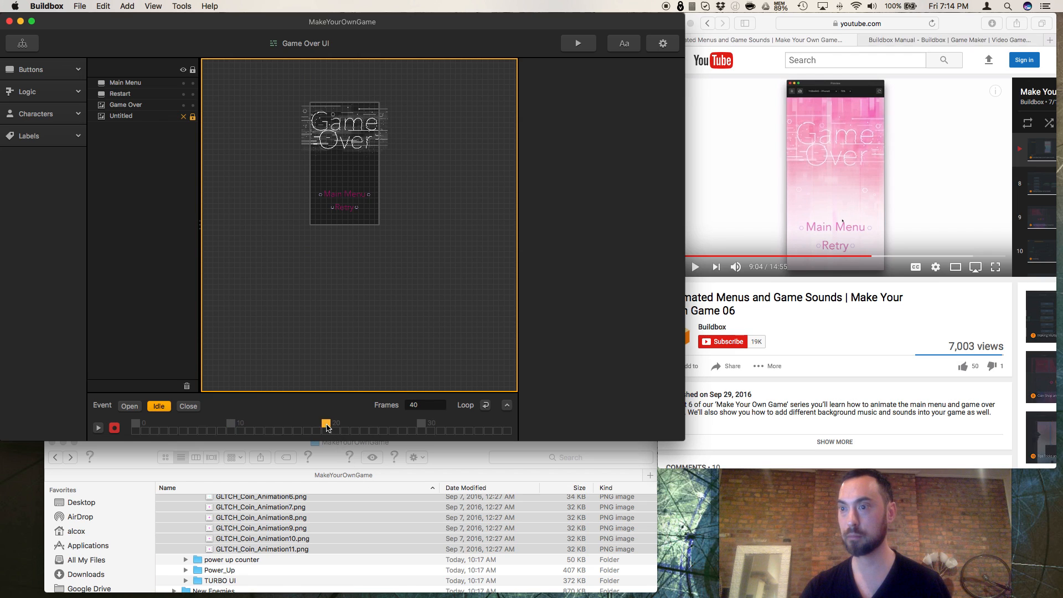
pyautogui.click(333, 145)
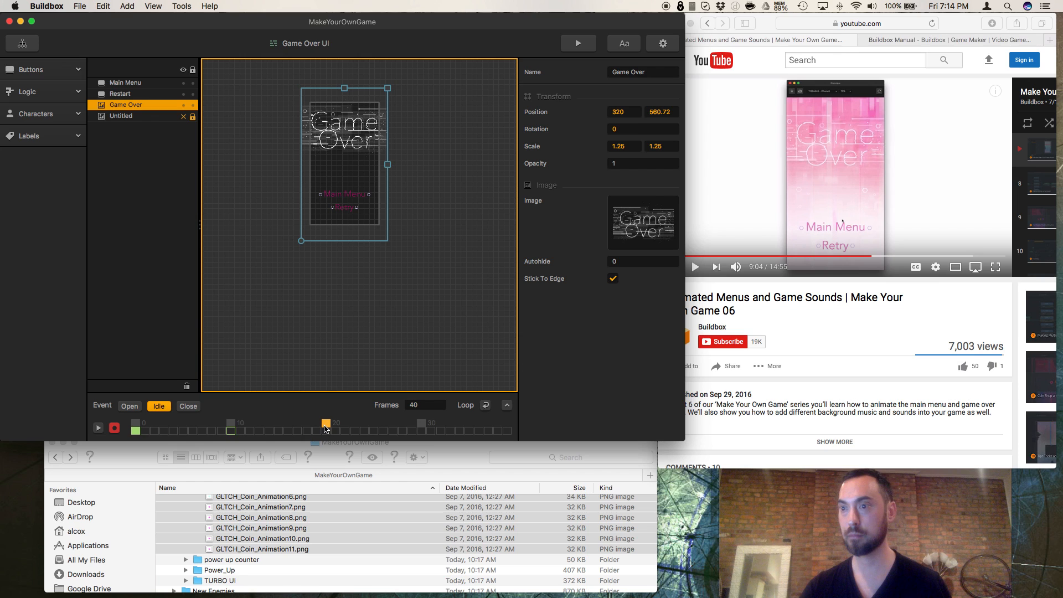
pyautogui.doubleClick(625, 146)
pyautogui.write('1')
pyautogui.doubleClick(668, 146)
pyautogui.write('1')
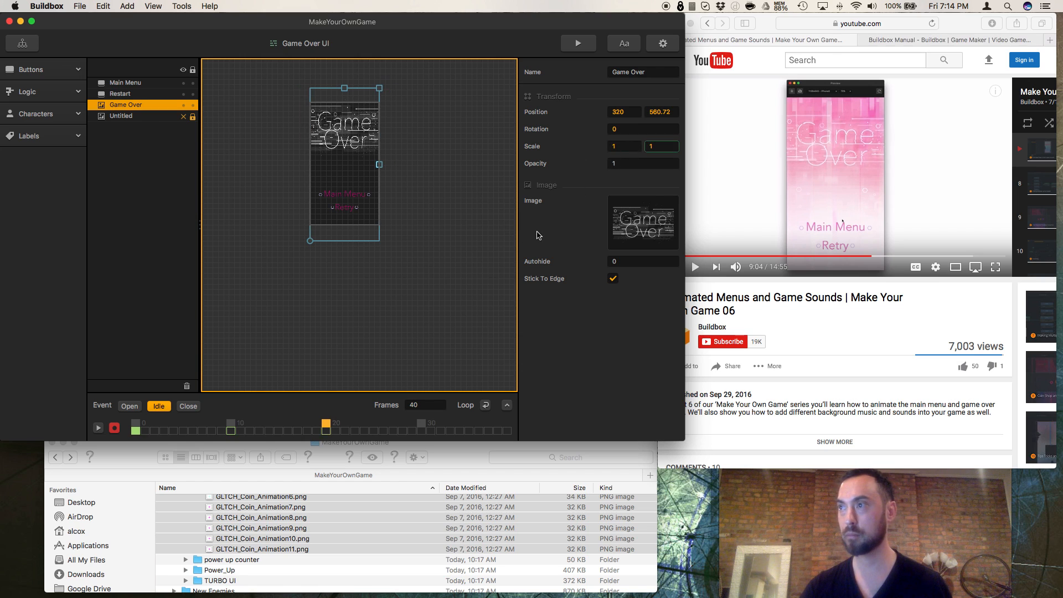
pyautogui.press('Return')
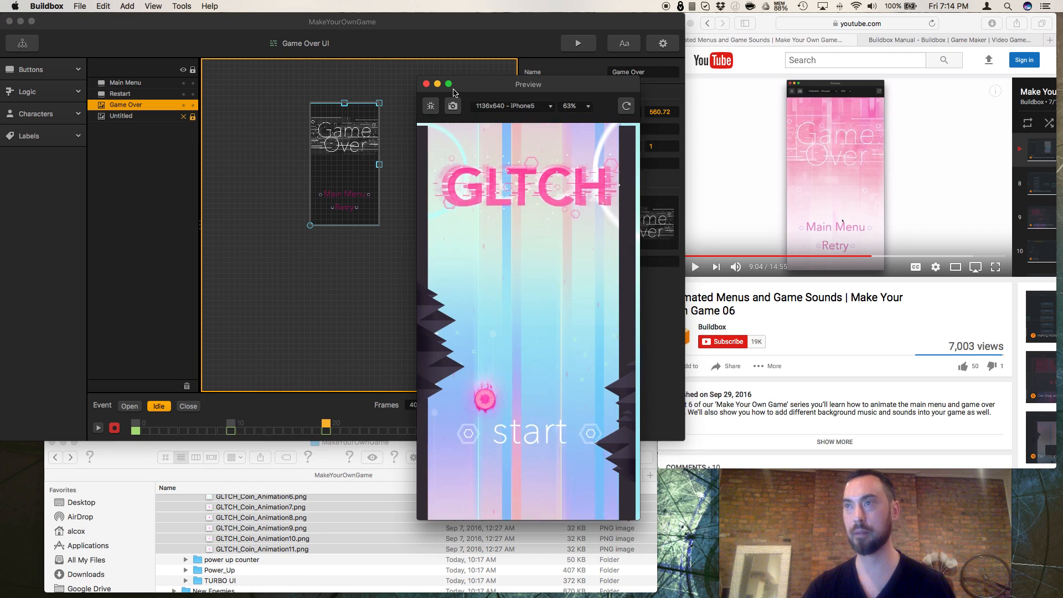
# Step: Play the game preview through to the Game Over menu to check the title's Idle animation, and close the preview
pyautogui.click(526, 411)
pyautogui.click(531, 403)
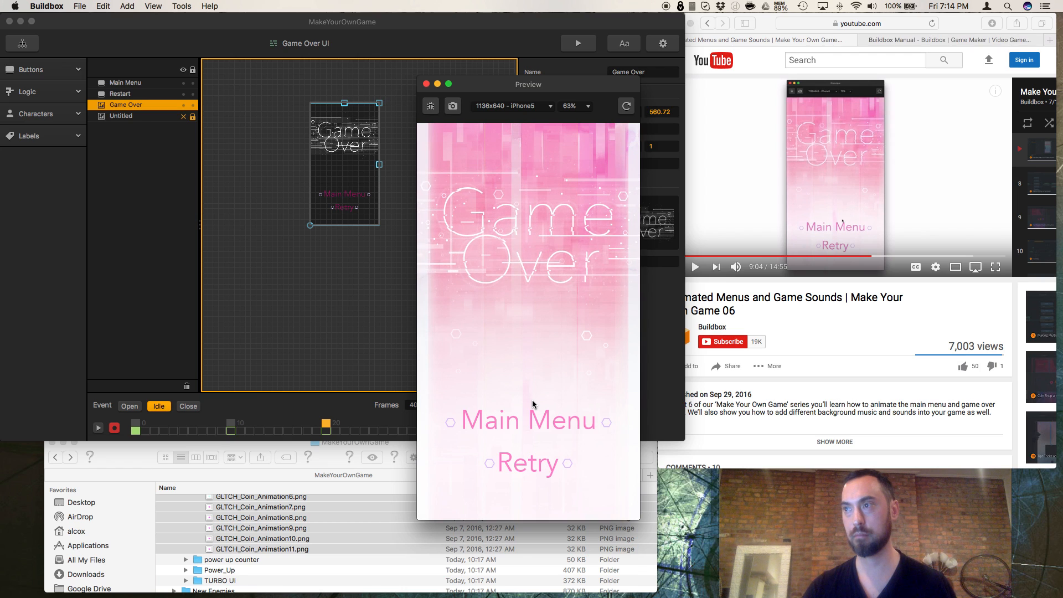
pyautogui.click(426, 84)
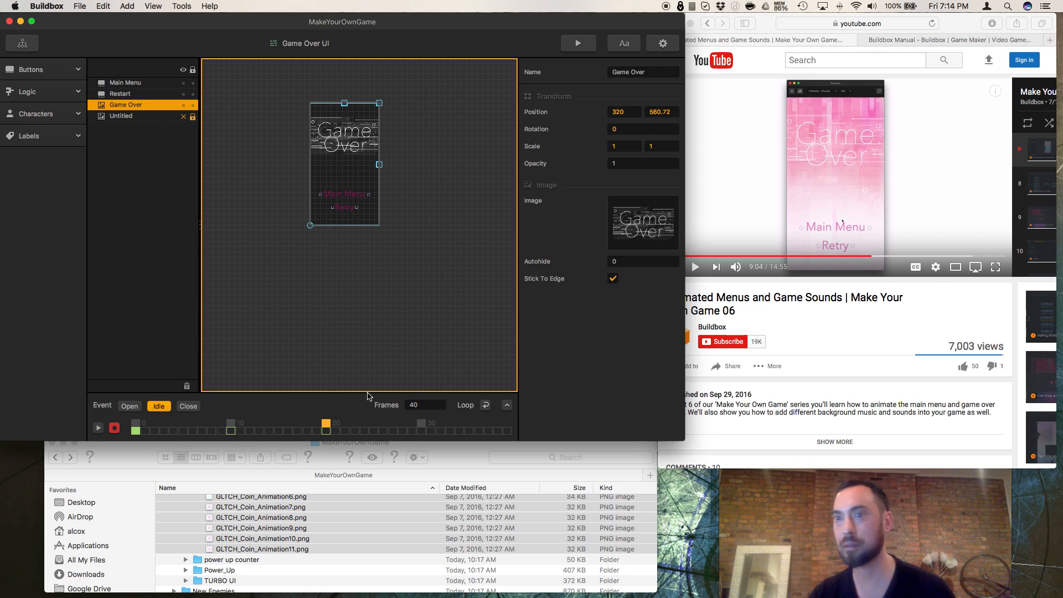
# Step: Check the Close and Open events, and compare the Game Over image's scale at frames 0, 10 and 20 of the Idle event
pyautogui.click(188, 408)
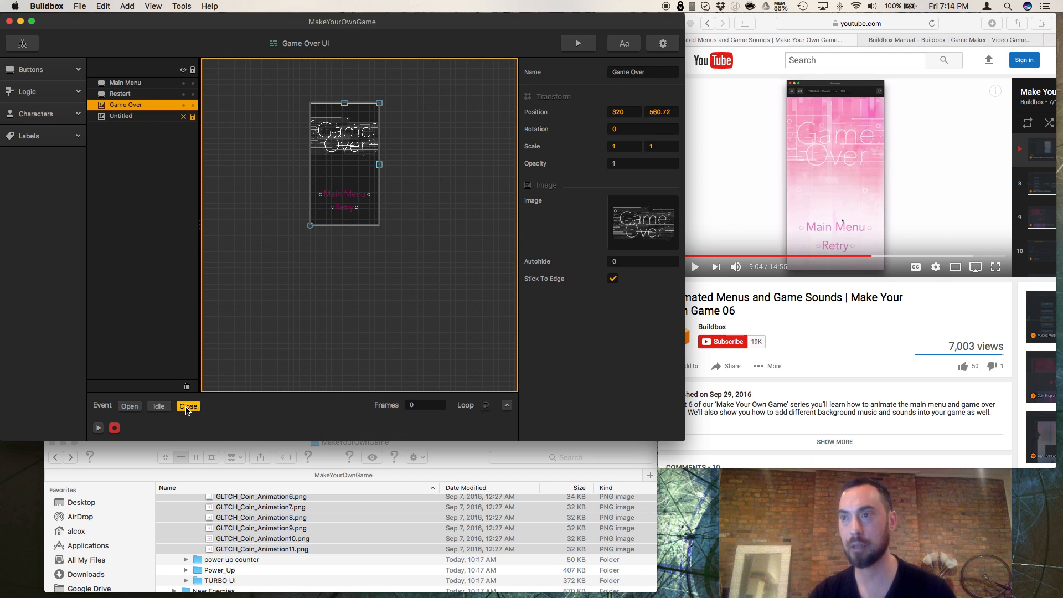
pyautogui.click(131, 408)
pyautogui.click(159, 408)
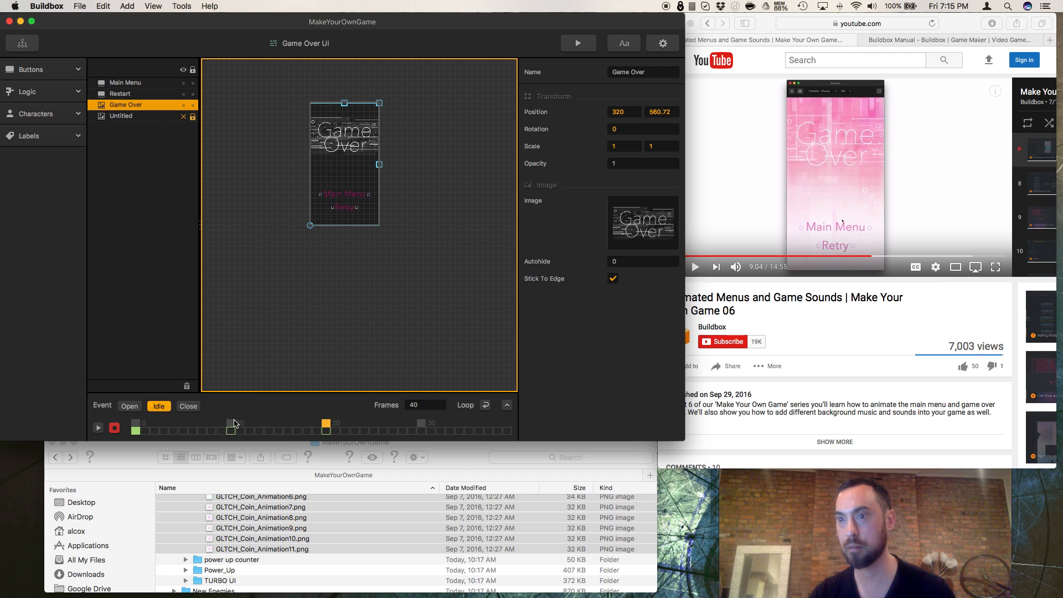
pyautogui.click(232, 424)
pyautogui.click(326, 425)
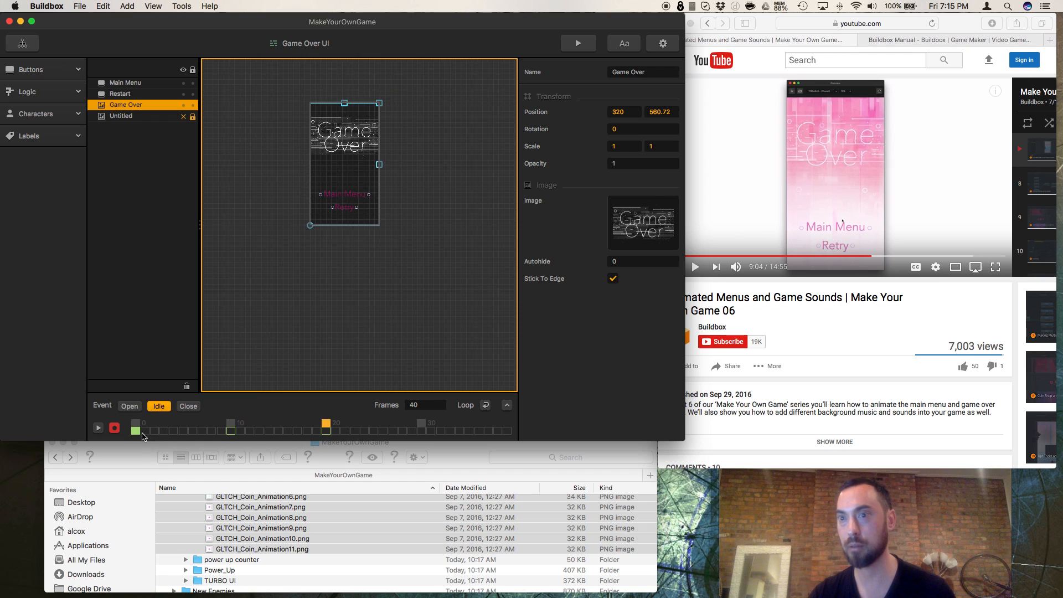
pyautogui.click(135, 426)
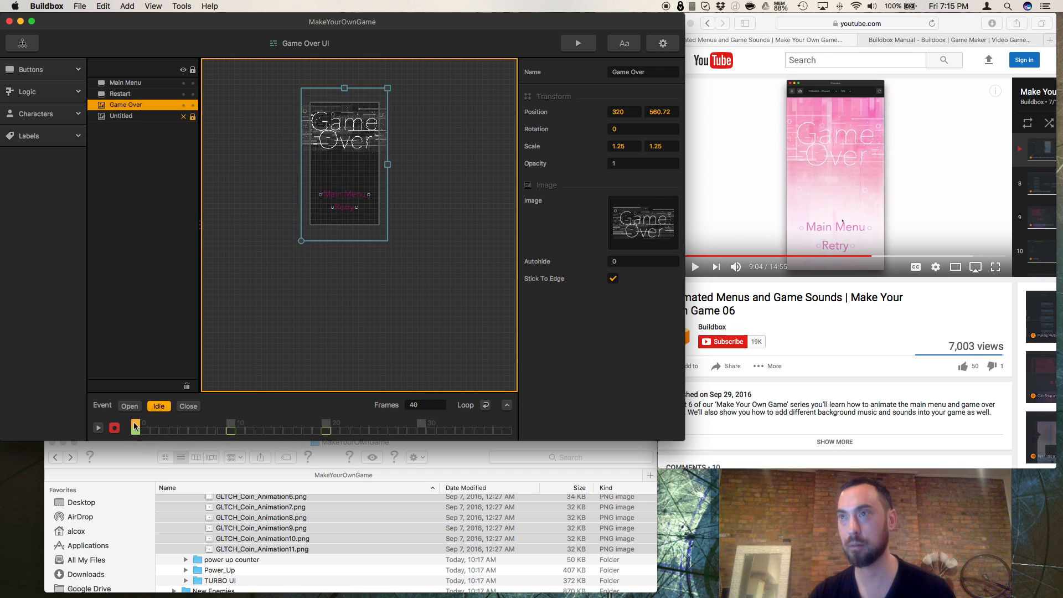
pyautogui.click(325, 427)
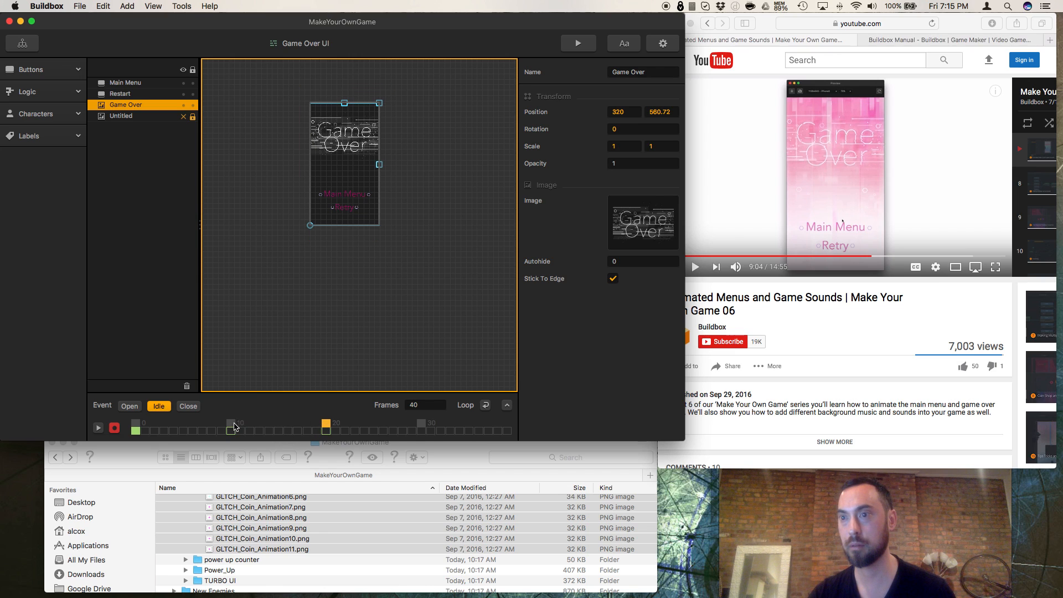
pyautogui.click(231, 427)
# Step: Set the Idle event's frame count to 20 and save the project
pyautogui.click(439, 405)
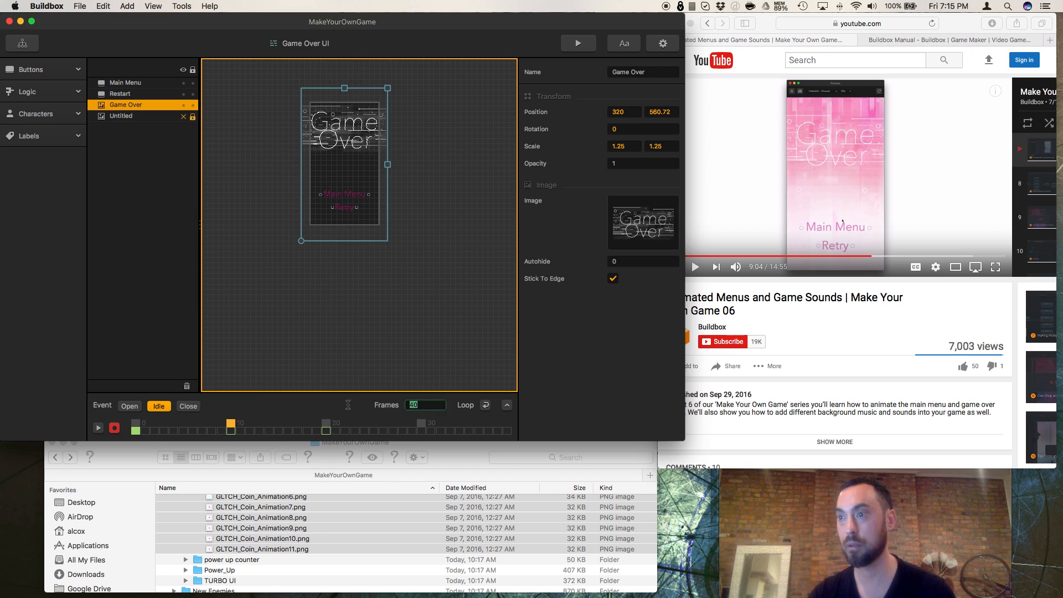
pyautogui.write('20')
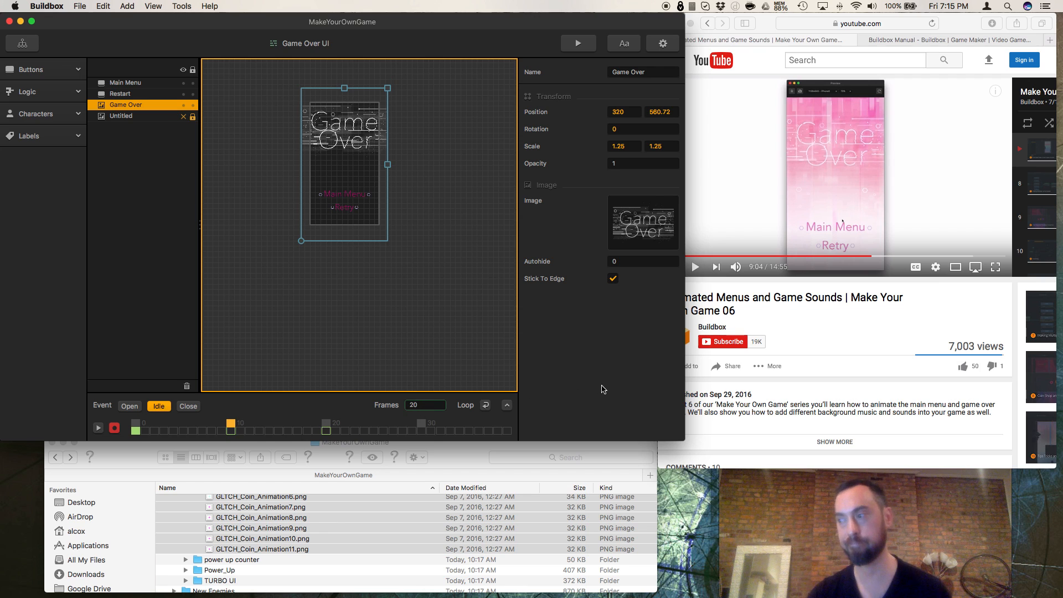
pyautogui.press('Return')
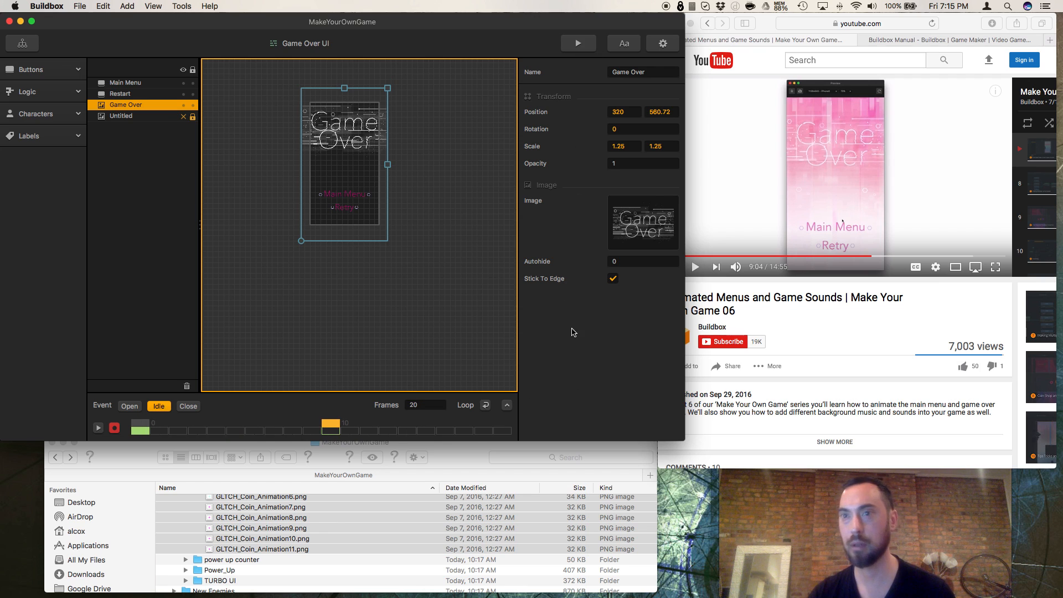
pyautogui.press('super+s')
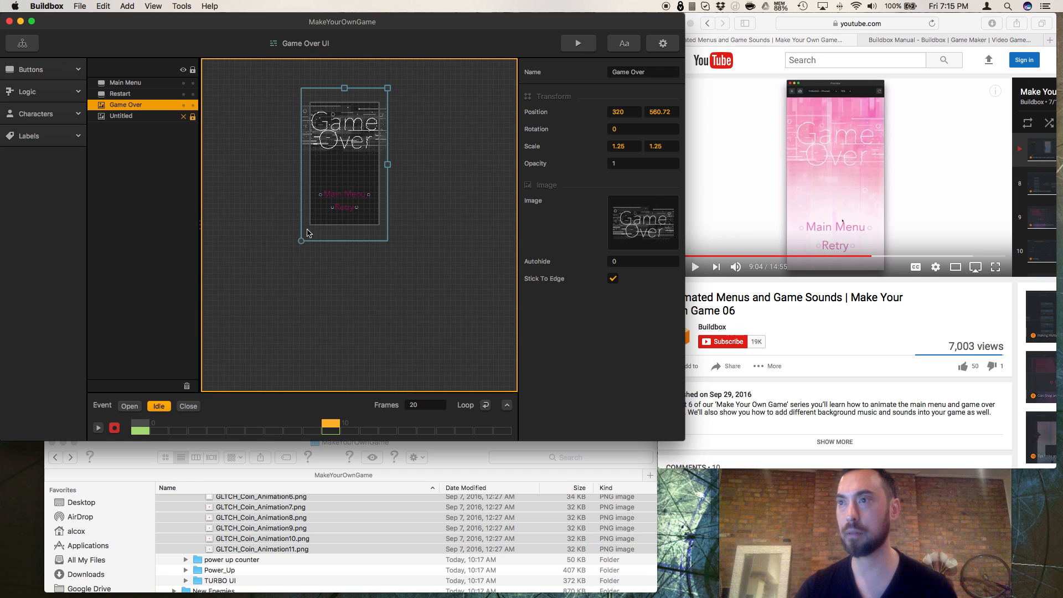
pyautogui.moveTo(302, 244); pyautogui.dragTo(293, 239)
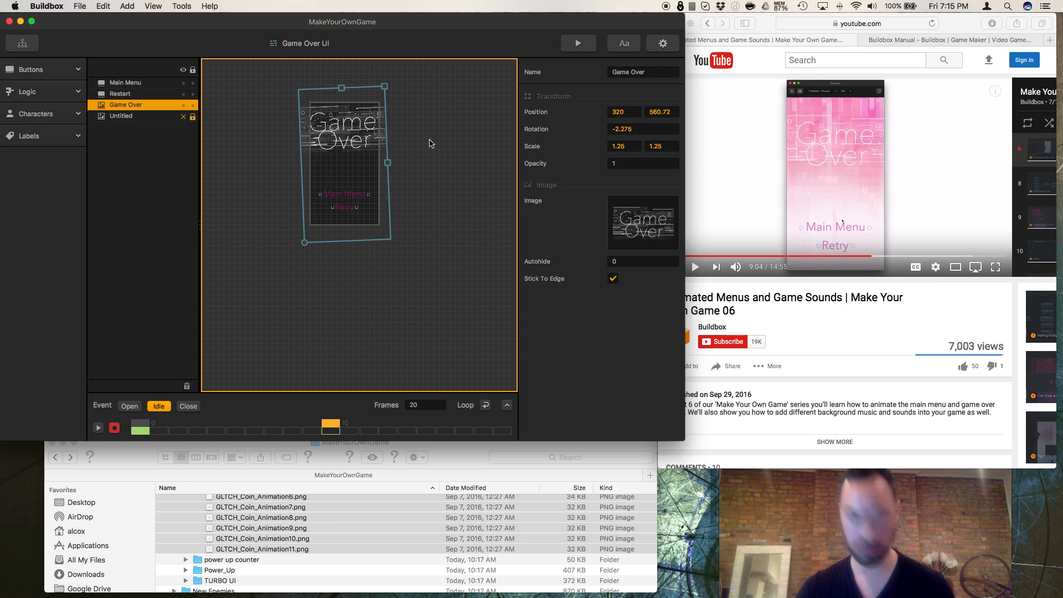
pyautogui.press('super+z')
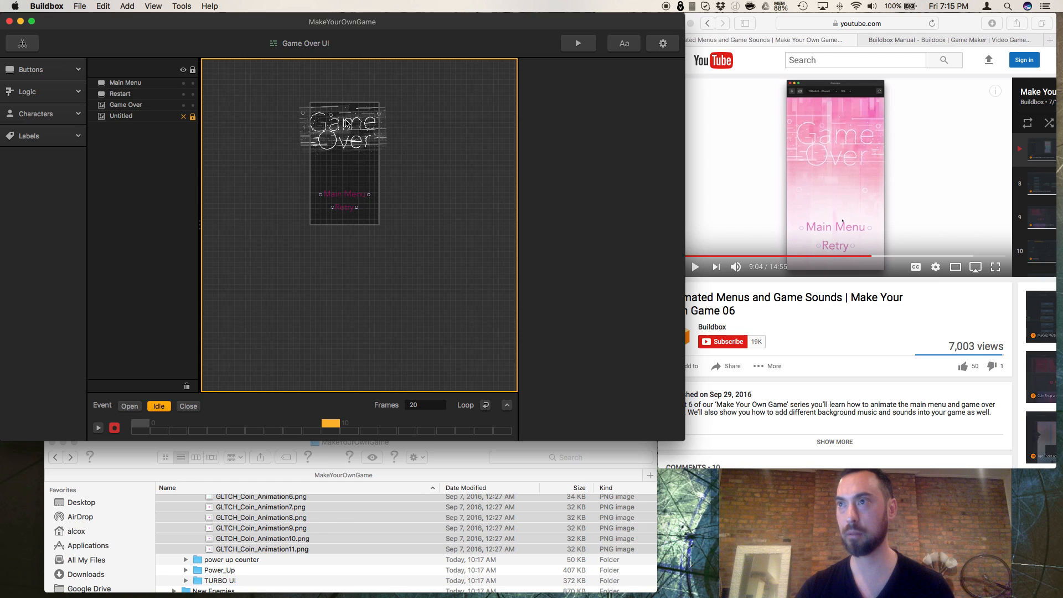
pyautogui.click(346, 123)
pyautogui.click(609, 132)
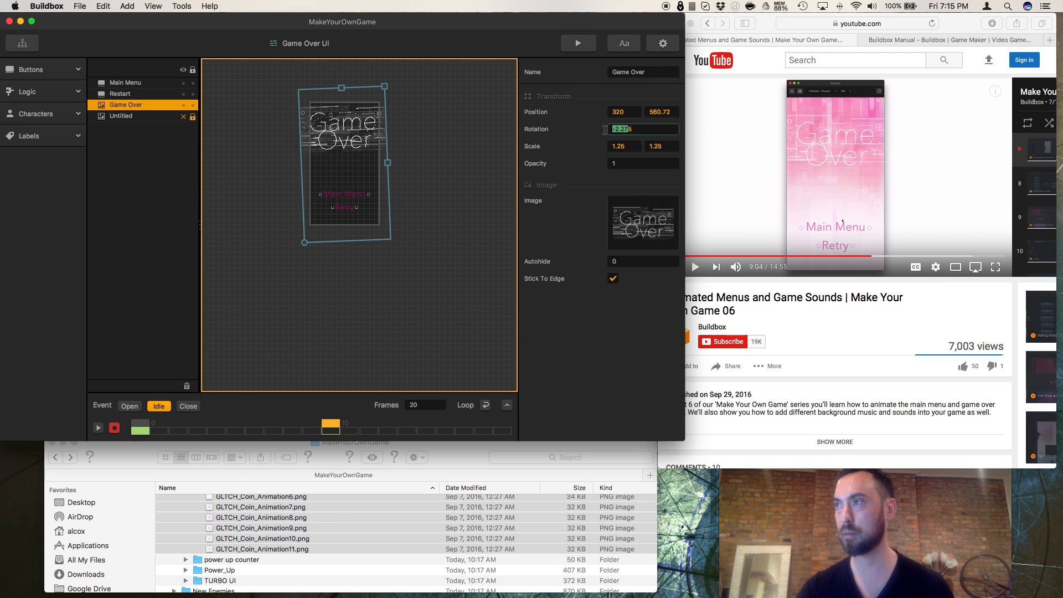
pyautogui.write('0')
pyautogui.press('Return')
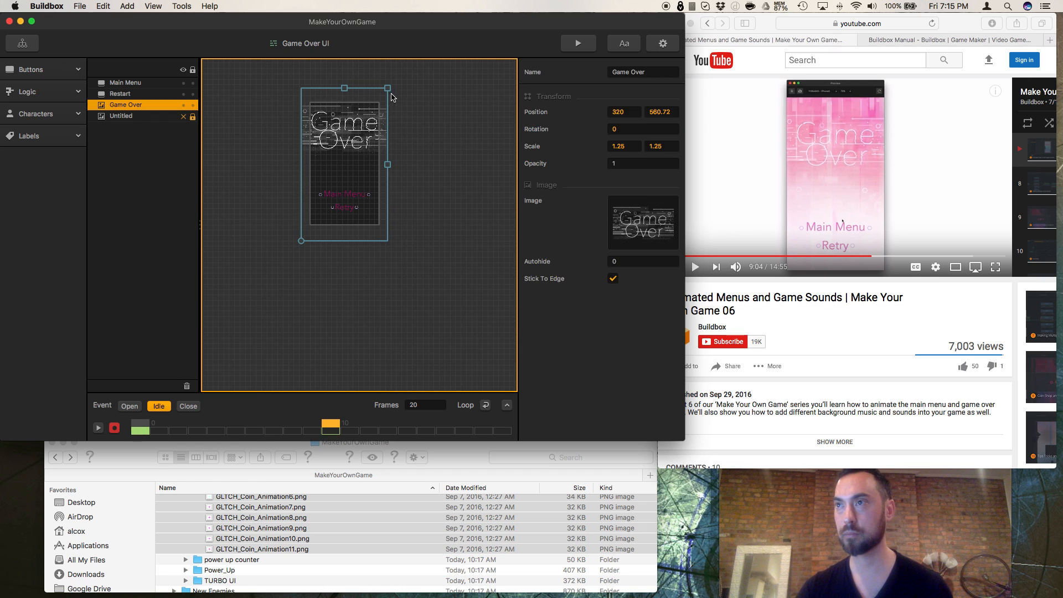
pyautogui.moveTo(388, 89); pyautogui.dragTo(383, 97)
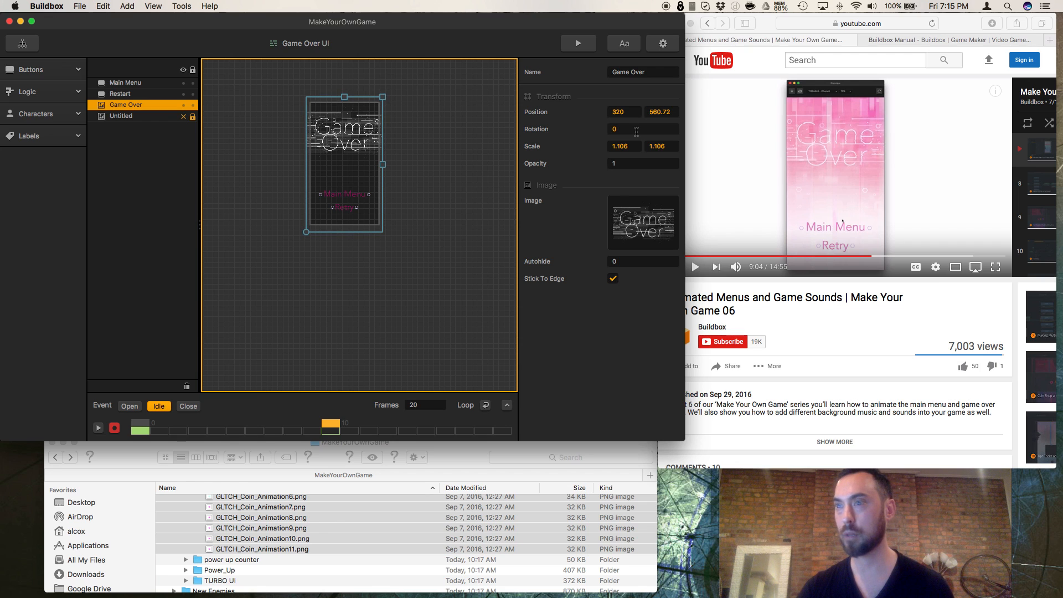
pyautogui.press('super+z')
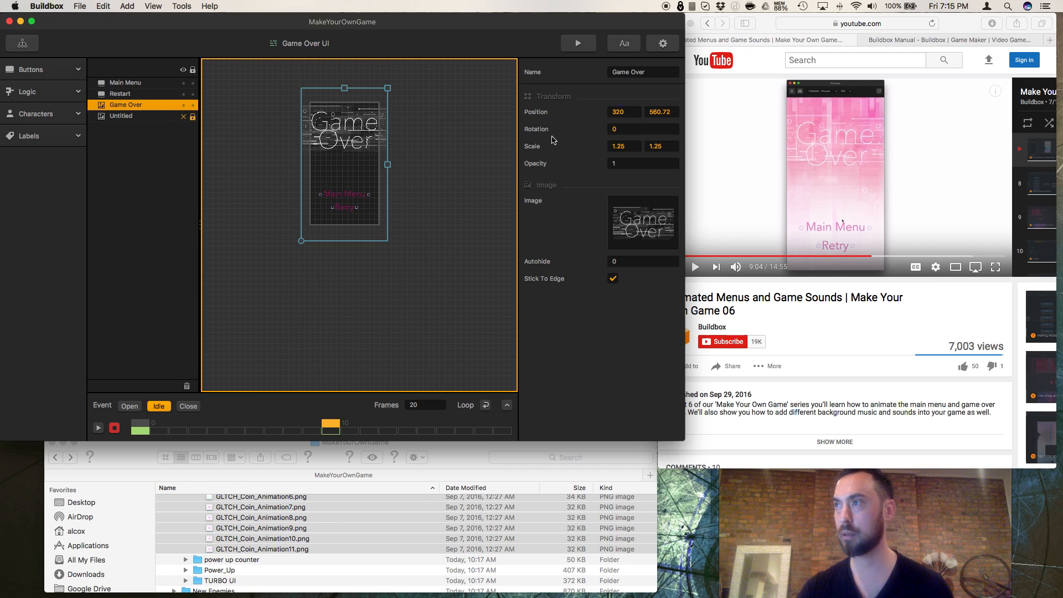
pyautogui.click(511, 143)
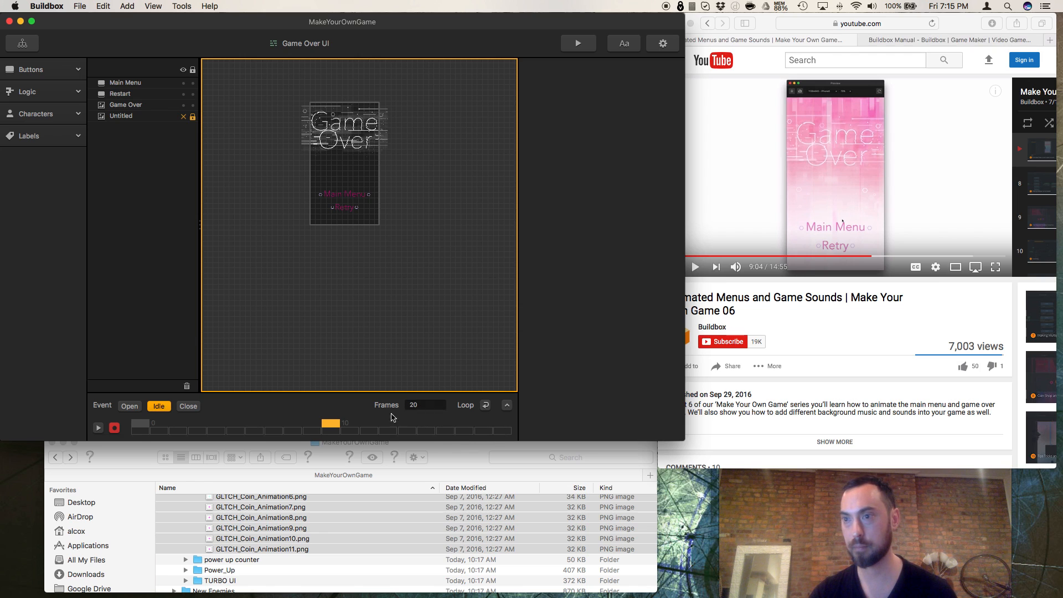
# Step: Play the Idle animation on the timeline, and set the Game Over image's scale to 1 by 1 at frame 0
pyautogui.click(98, 428)
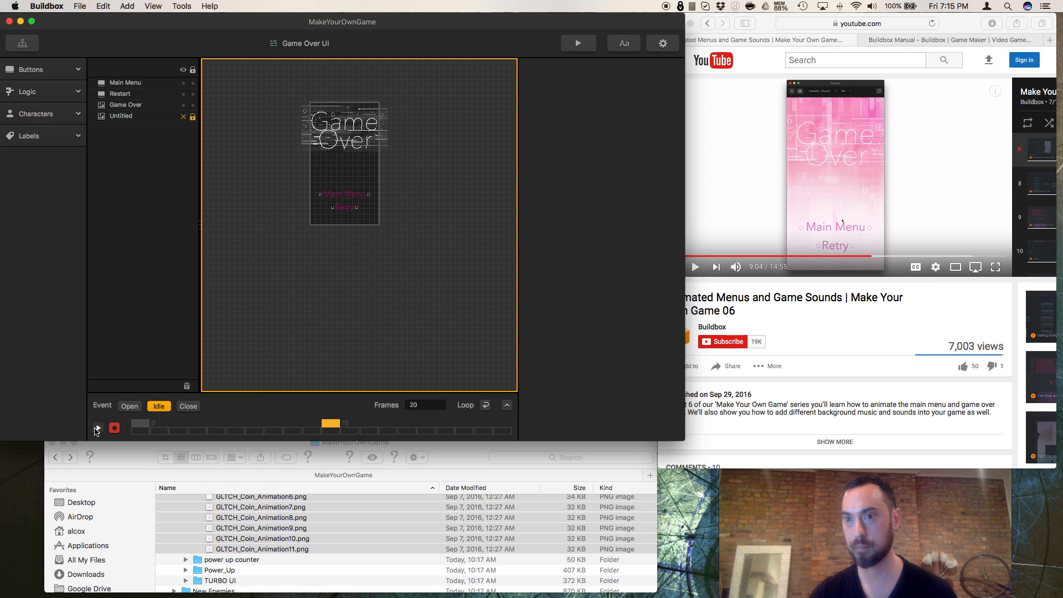
pyautogui.click(98, 428)
pyautogui.click(133, 106)
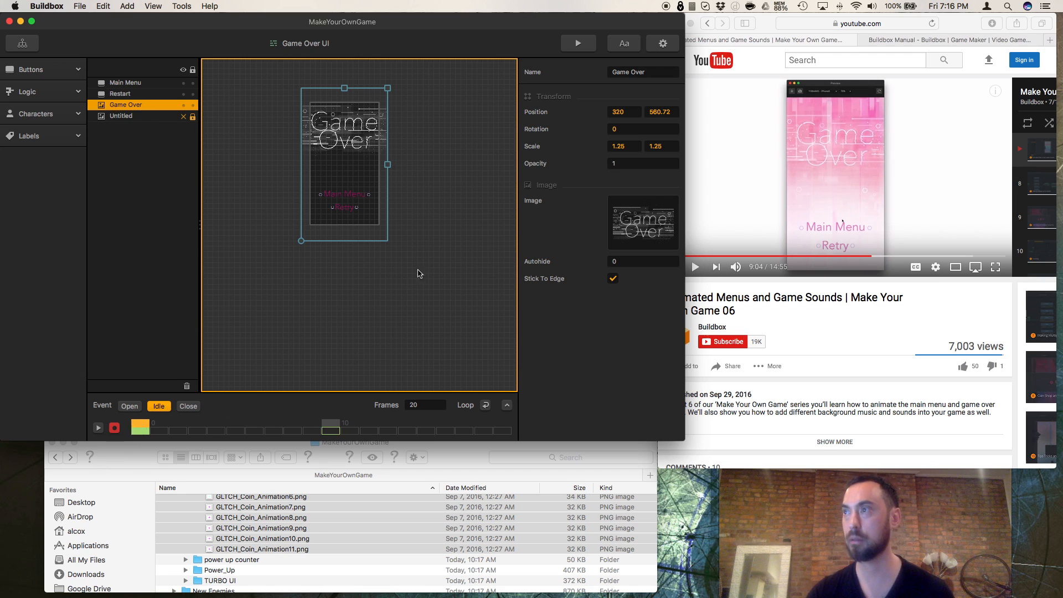
pyautogui.doubleClick(635, 148)
pyautogui.write('1')
pyautogui.press('Tab')
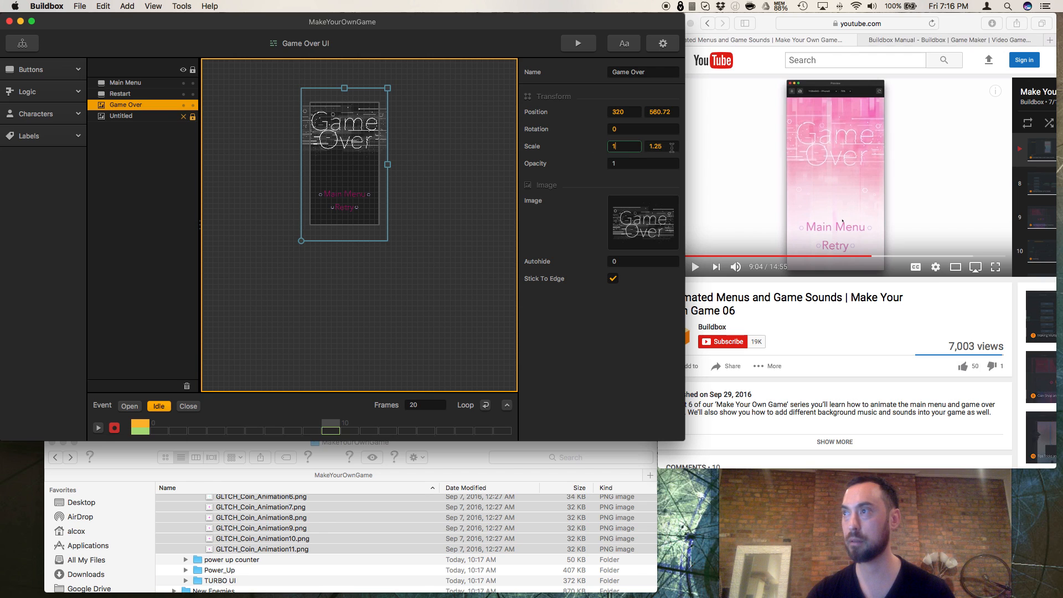
pyautogui.write('1')
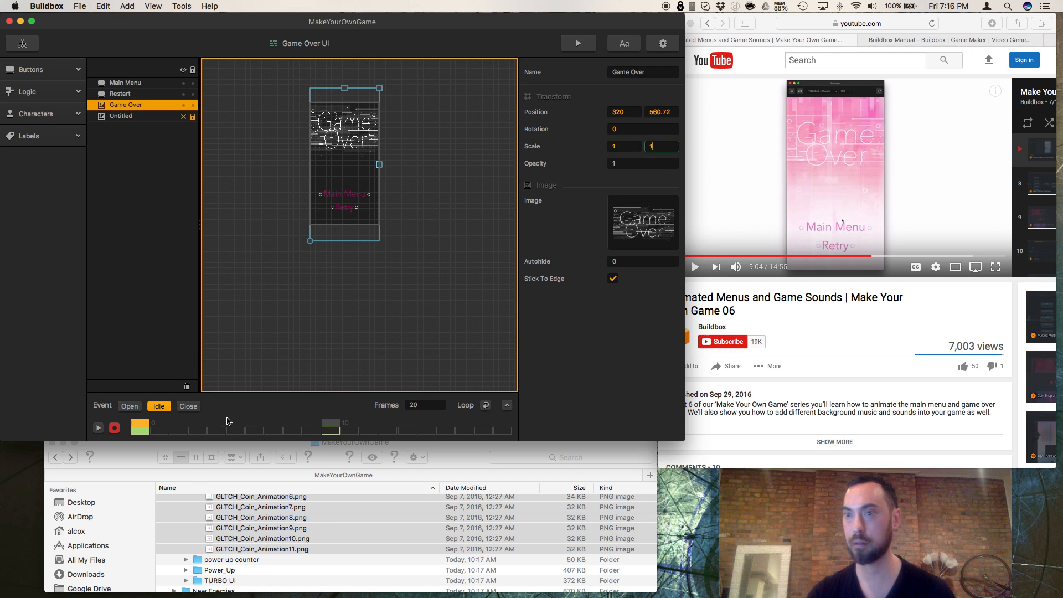
# Step: At frame 19, the last of the Idle event, set the Game Over image's scale to 1 by 1 and play the animation
pyautogui.click(328, 425)
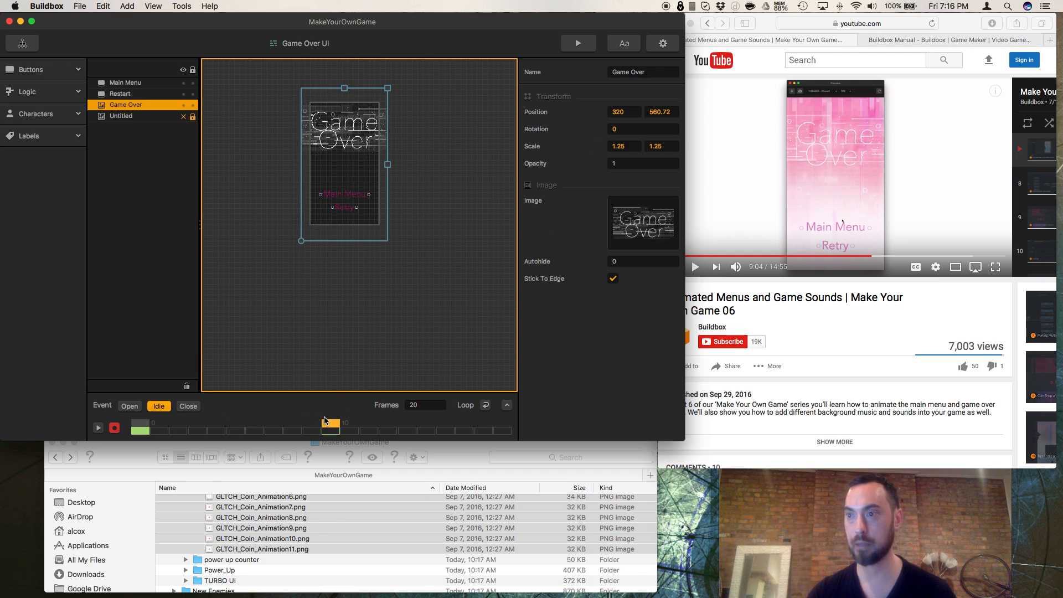
pyautogui.moveTo(331, 425); pyautogui.dragTo(503, 425)
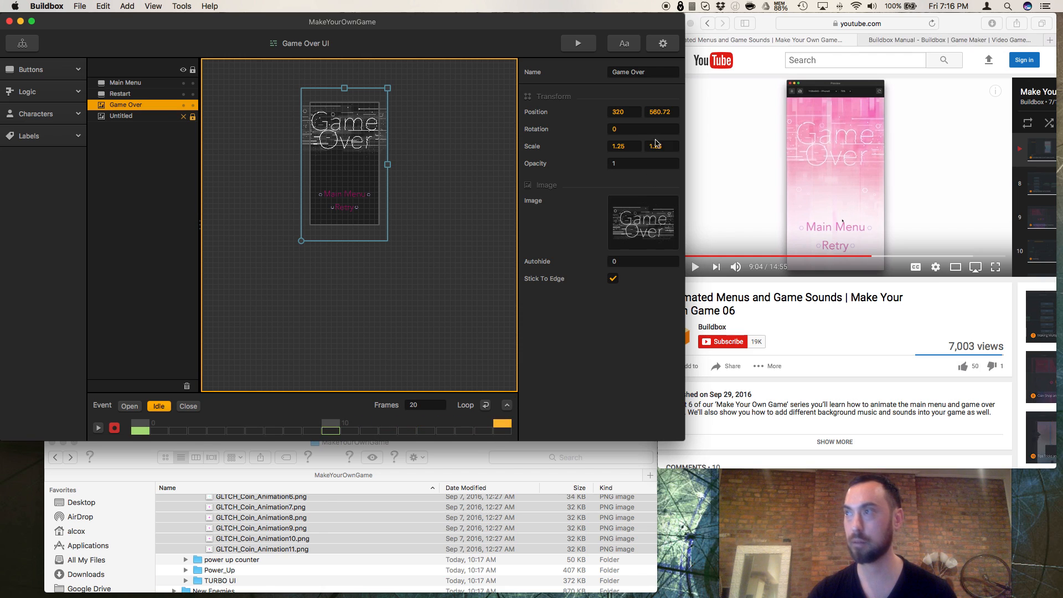
pyautogui.doubleClick(638, 148)
pyautogui.write('1')
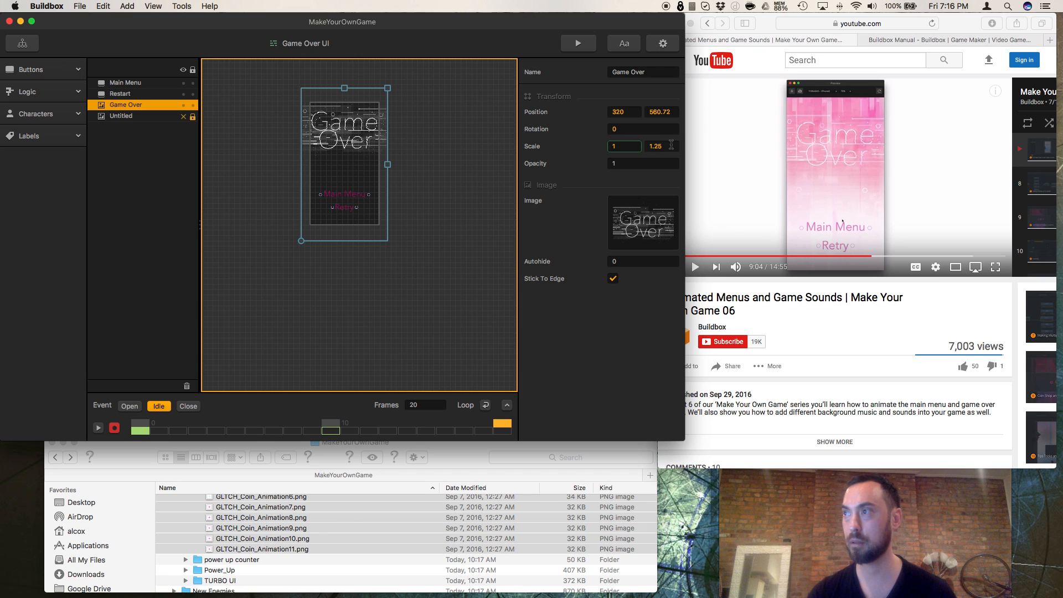
pyautogui.press('Tab')
pyautogui.write('1')
pyautogui.click(98, 429)
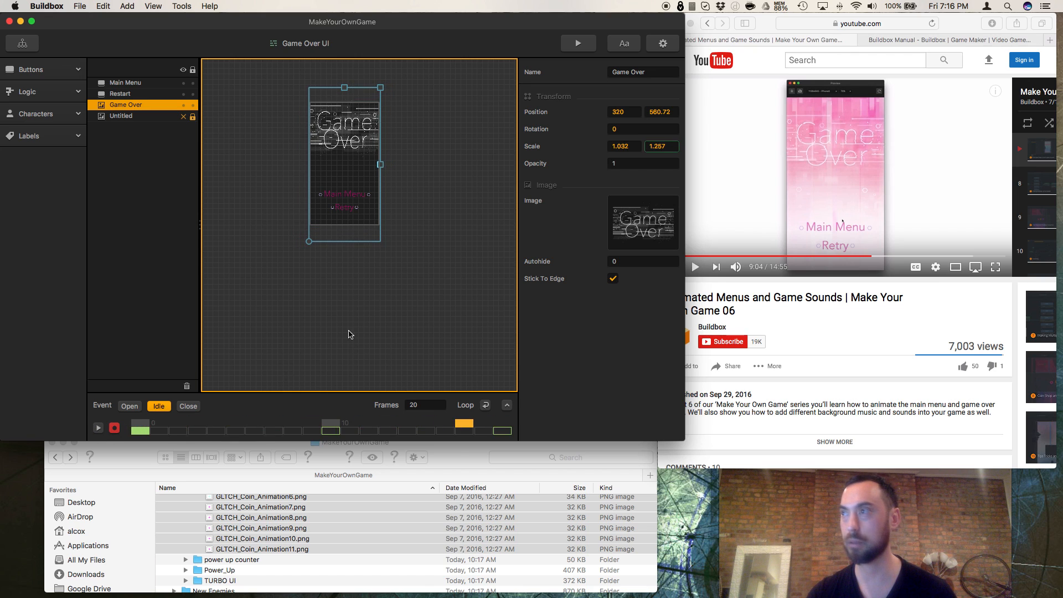
# Step: Delete the stray keyframe just before frame 19 from the Game Over image's Idle timeline
pyautogui.click(333, 427)
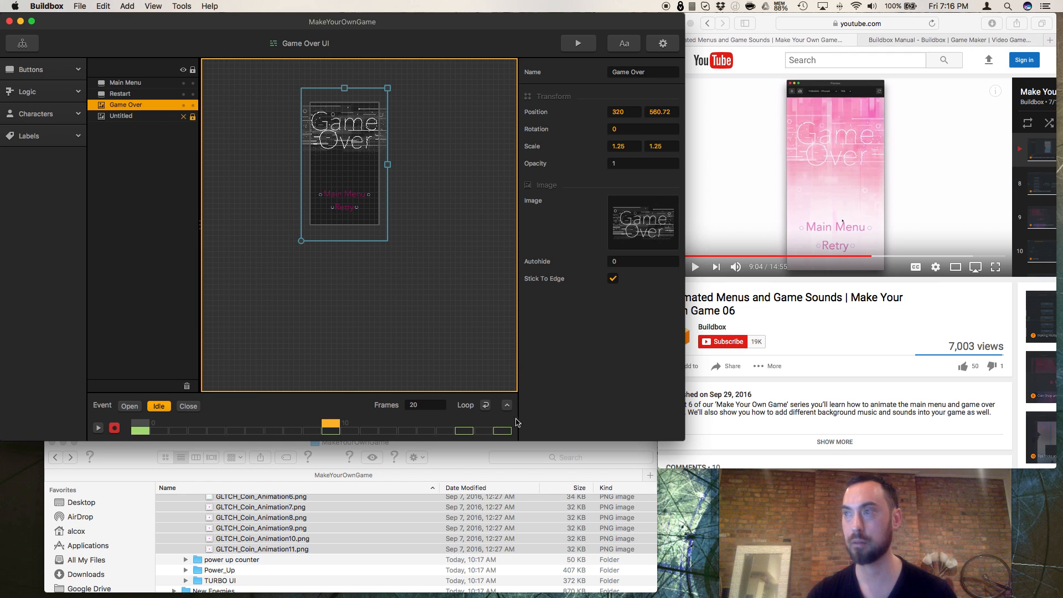
pyautogui.click(504, 431)
pyautogui.click(478, 433)
pyautogui.click(505, 431)
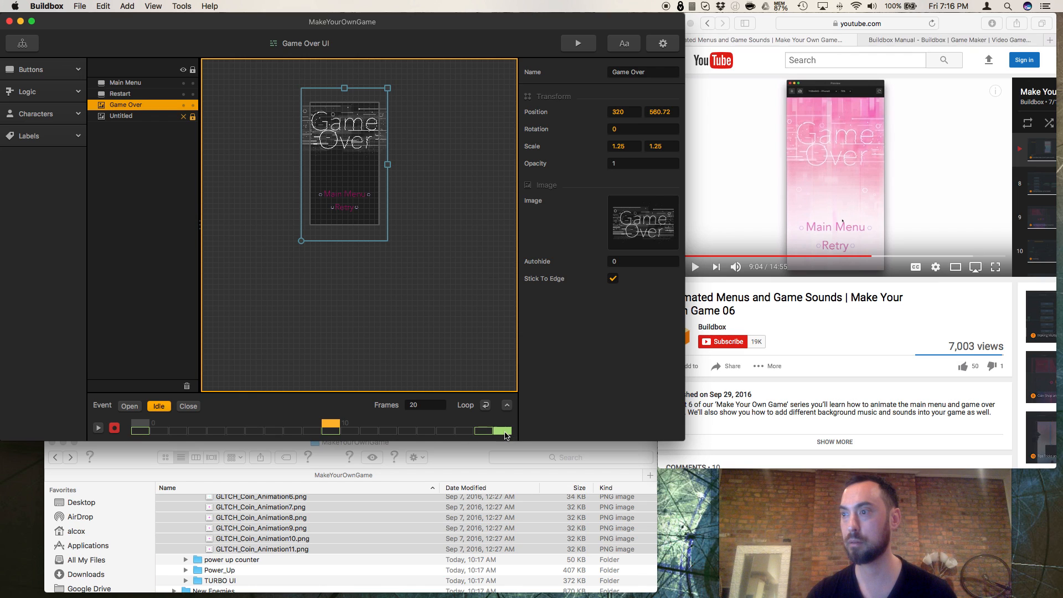
pyautogui.click(486, 421)
pyautogui.click(485, 430)
pyautogui.click(507, 432)
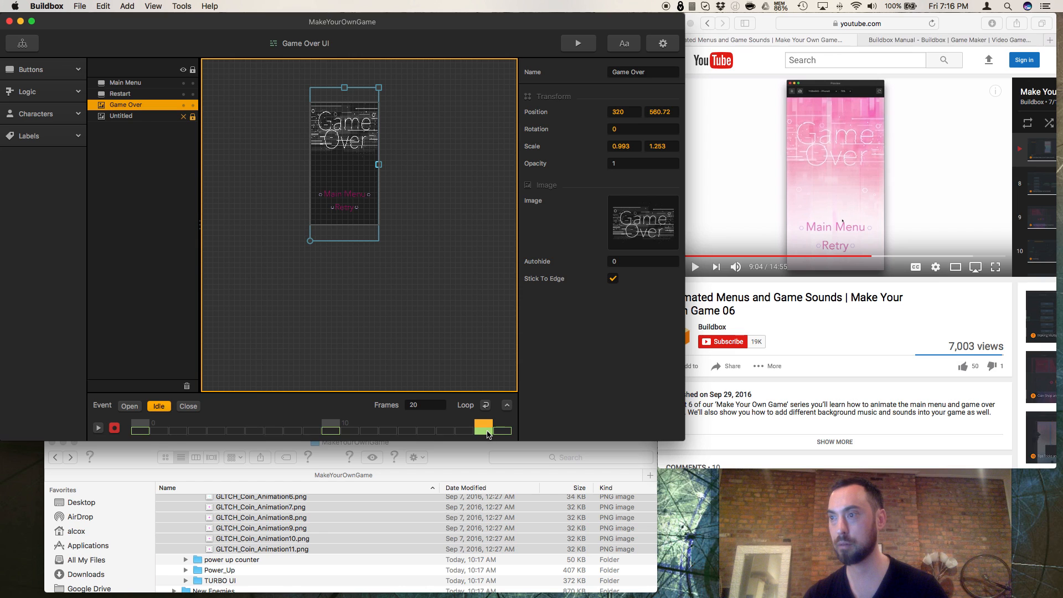
pyautogui.click(464, 432)
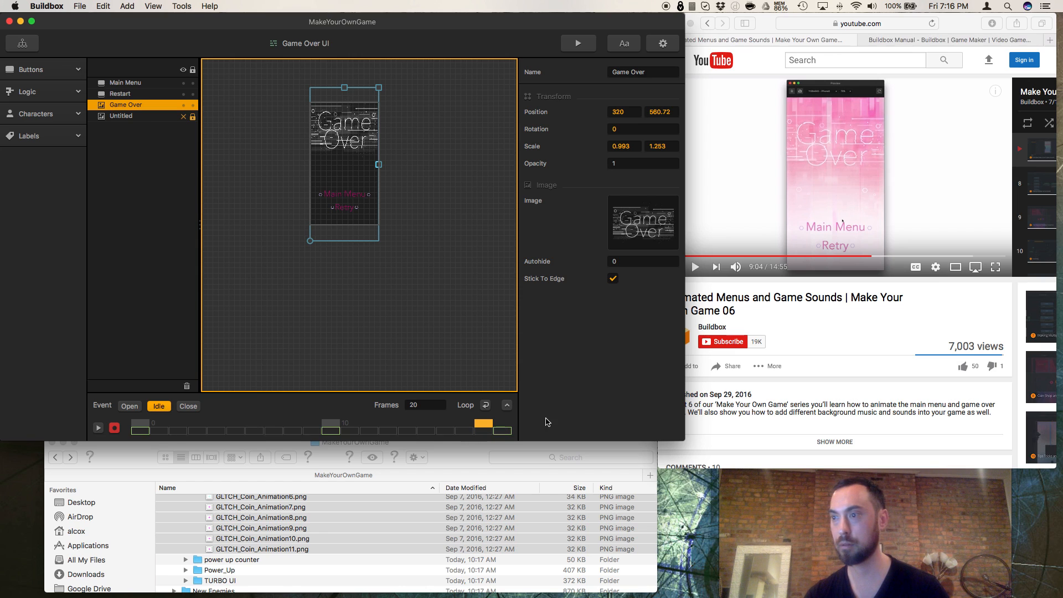
# Step: Set the Game Over image's vertical scale to 1 at frame 19 of the Idle event
pyautogui.click(502, 430)
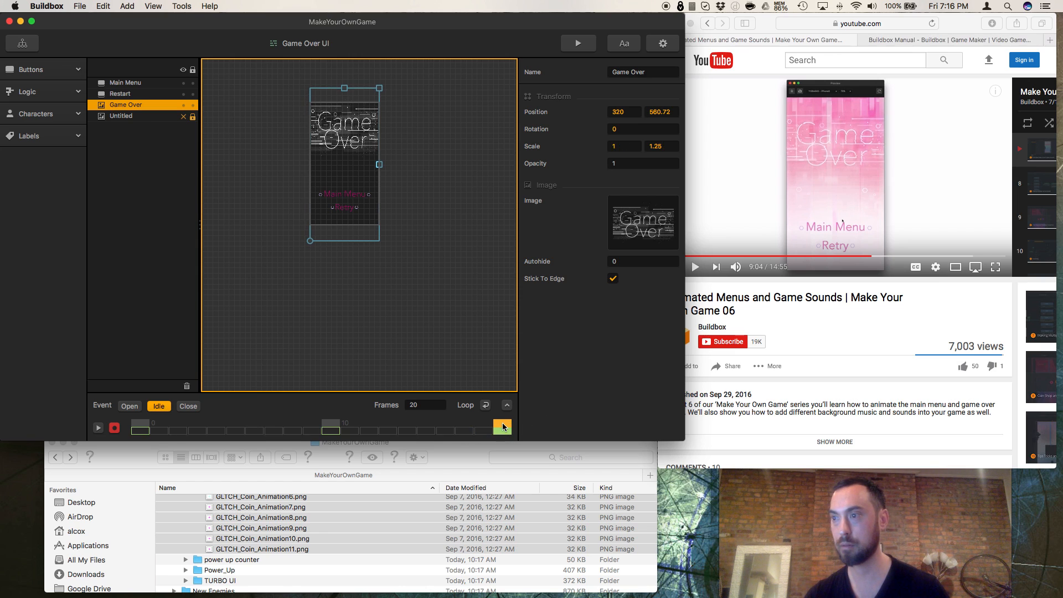
pyautogui.click(653, 146)
pyautogui.write('1')
pyautogui.press('Return')
# Step: Play the Idle animation on the timeline and compare the Game Over image's scale at frames 0, 10 and 19
pyautogui.click(98, 428)
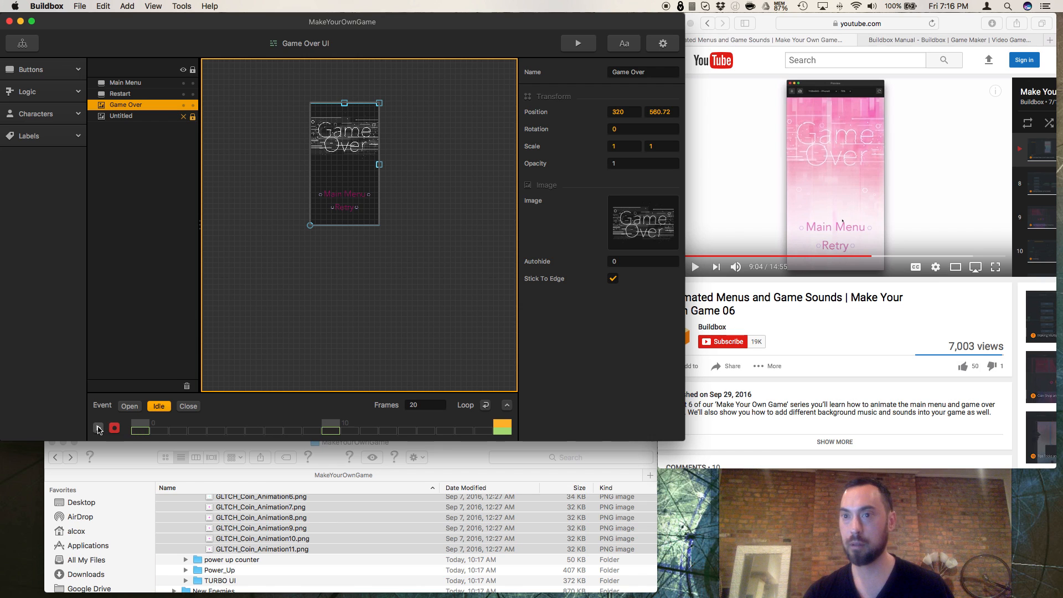
pyautogui.click(98, 427)
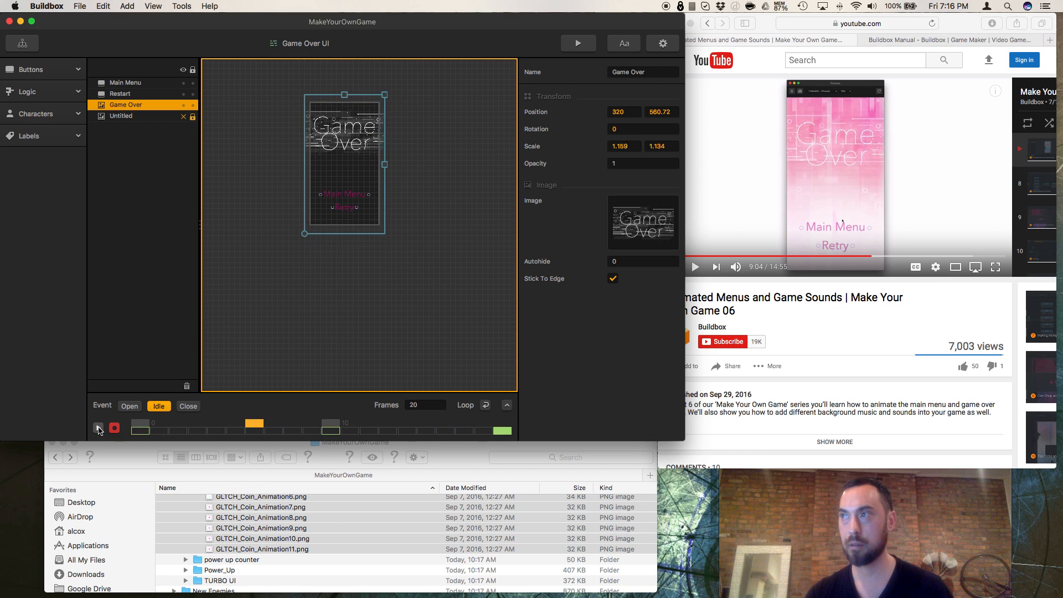
pyautogui.click(145, 424)
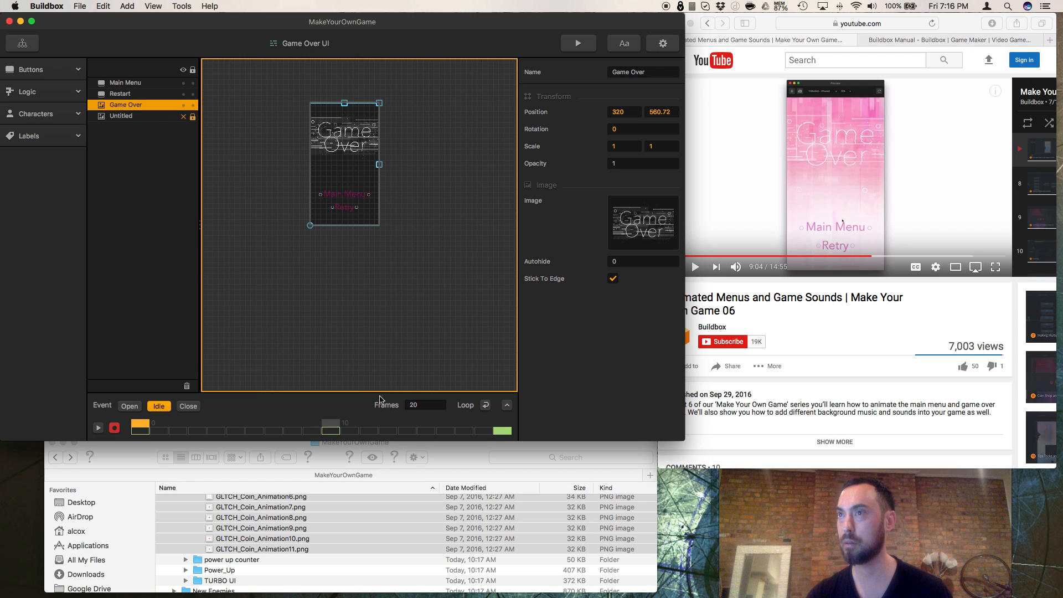
pyautogui.click(331, 426)
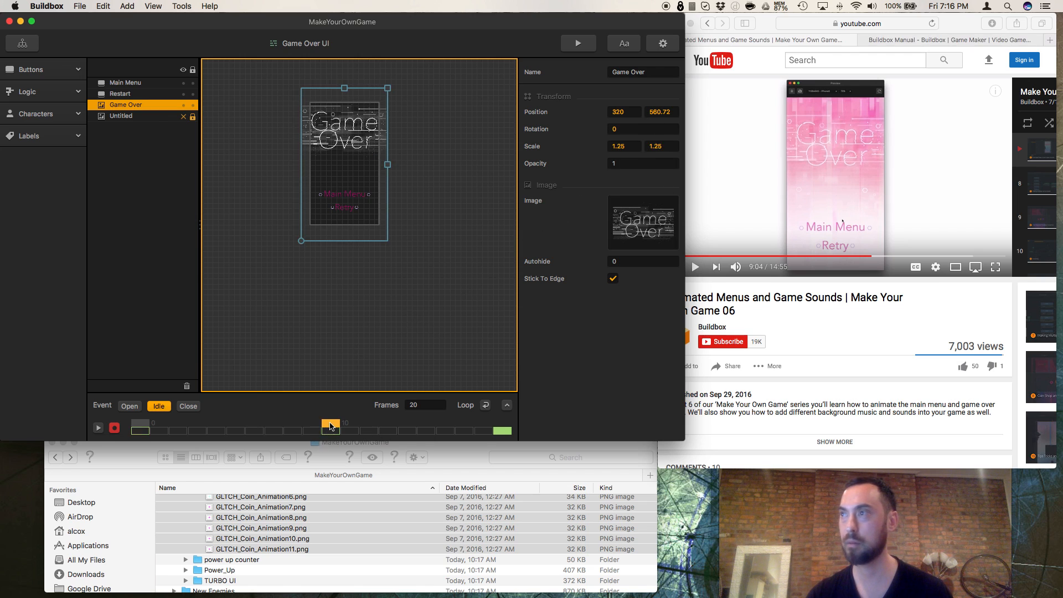
pyautogui.click(506, 431)
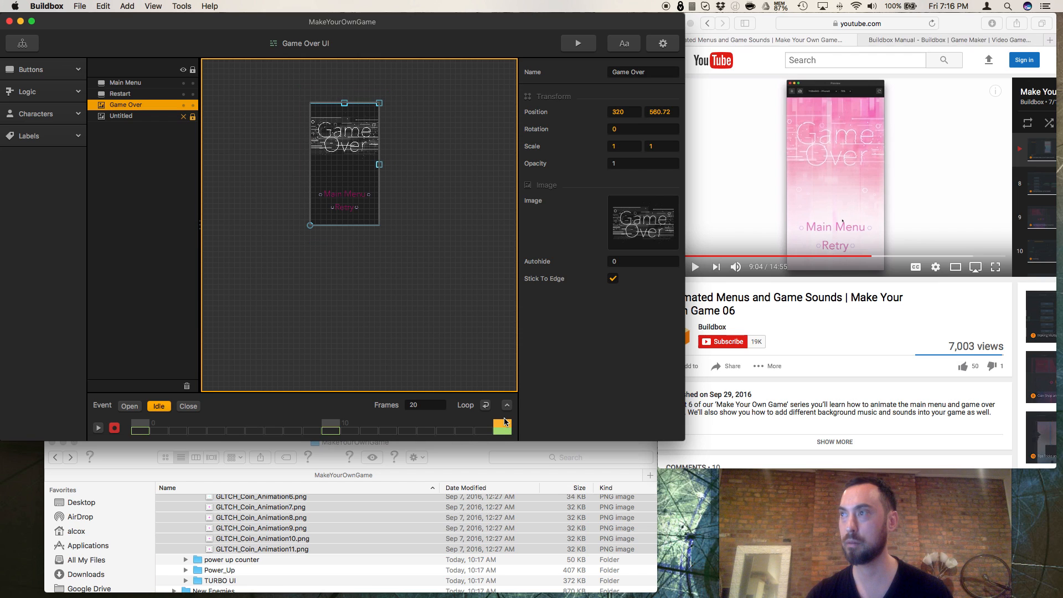
pyautogui.click(333, 426)
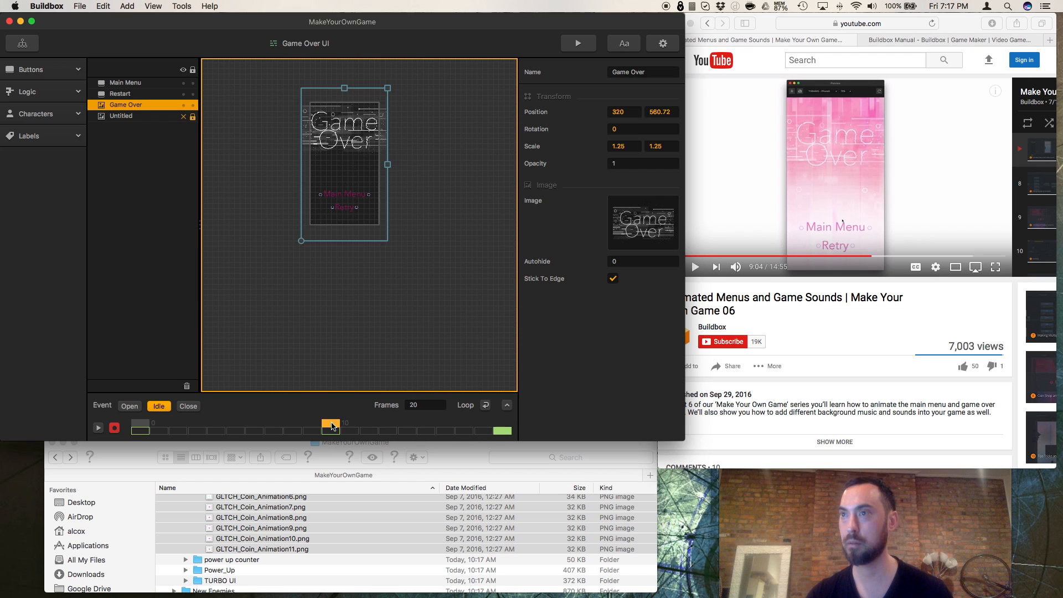
pyautogui.click(505, 429)
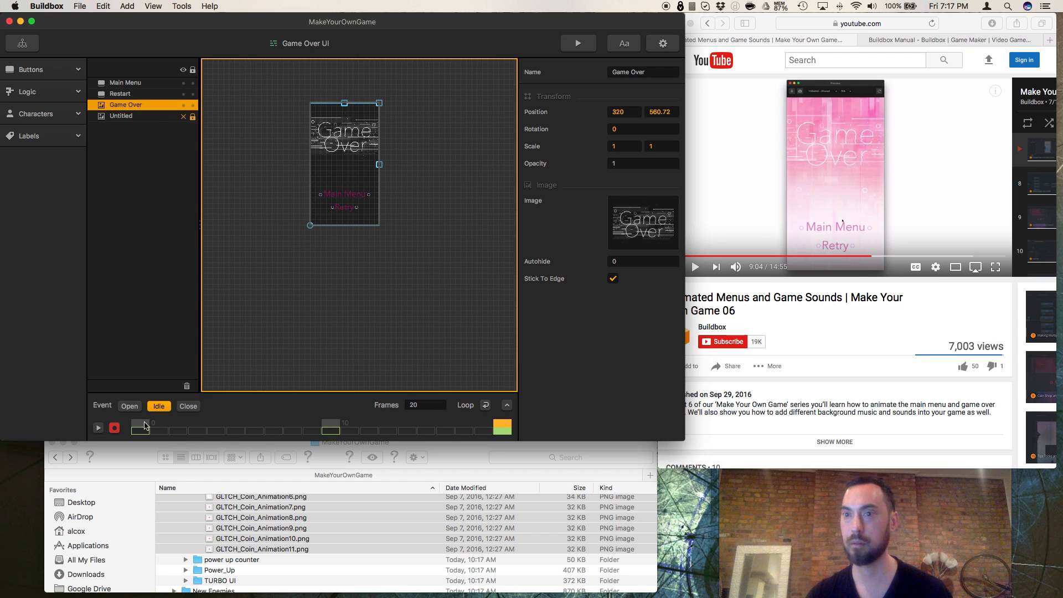
pyautogui.click(424, 404)
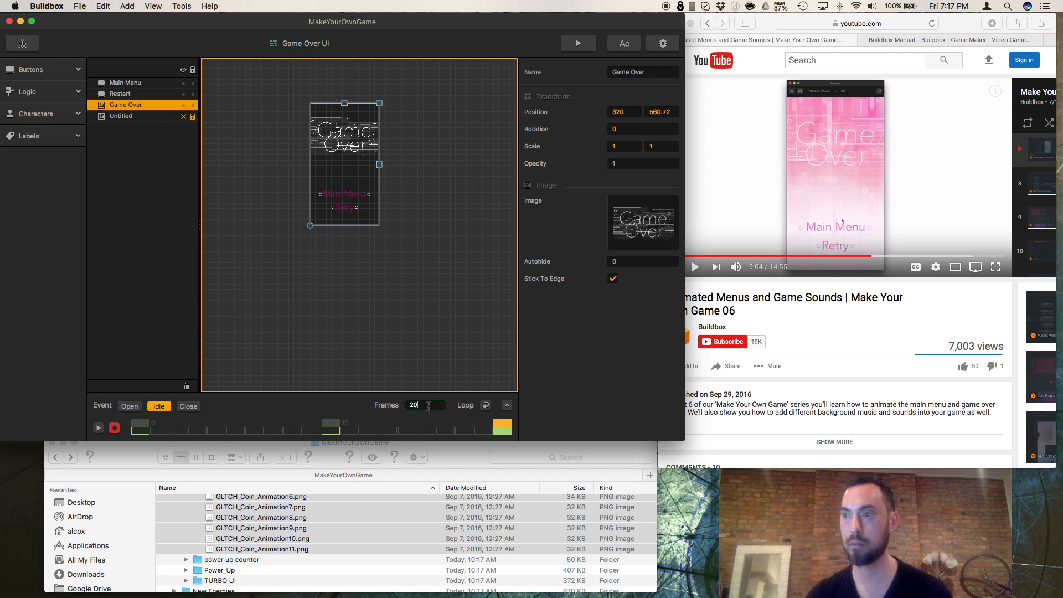
pyautogui.click(98, 428)
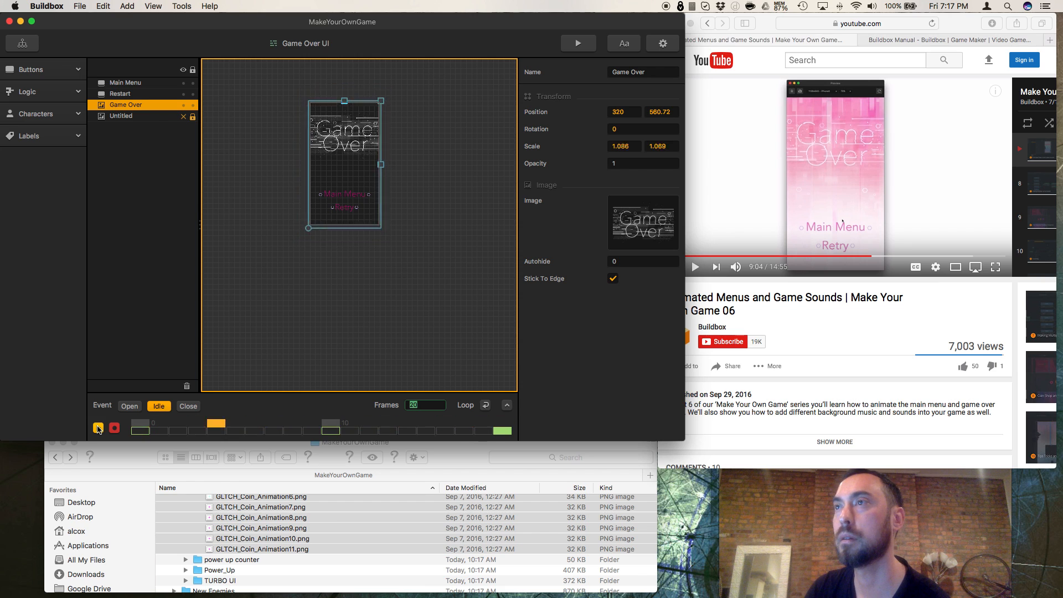
# Step: Play the game preview through to the Game Over menu, close it, and turn on looping for the Idle event
pyautogui.click(595, 44)
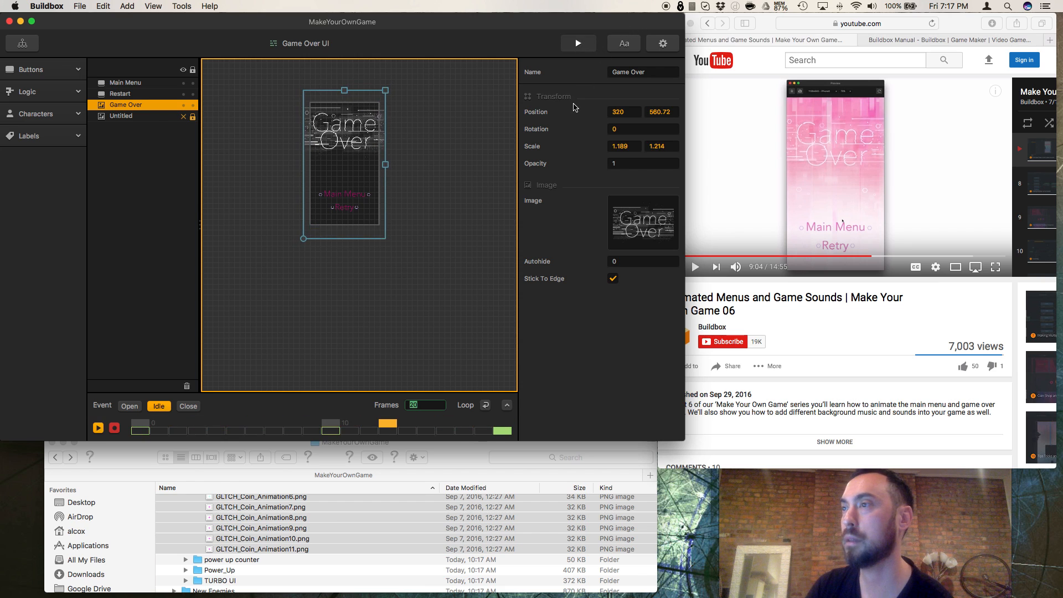
pyautogui.click(519, 404)
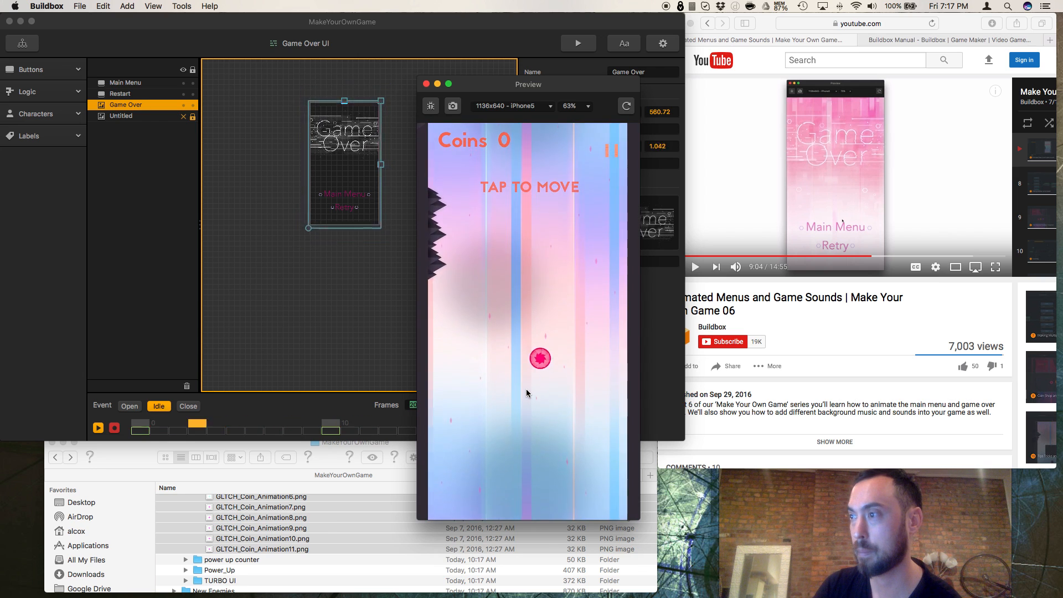
pyautogui.click(526, 390)
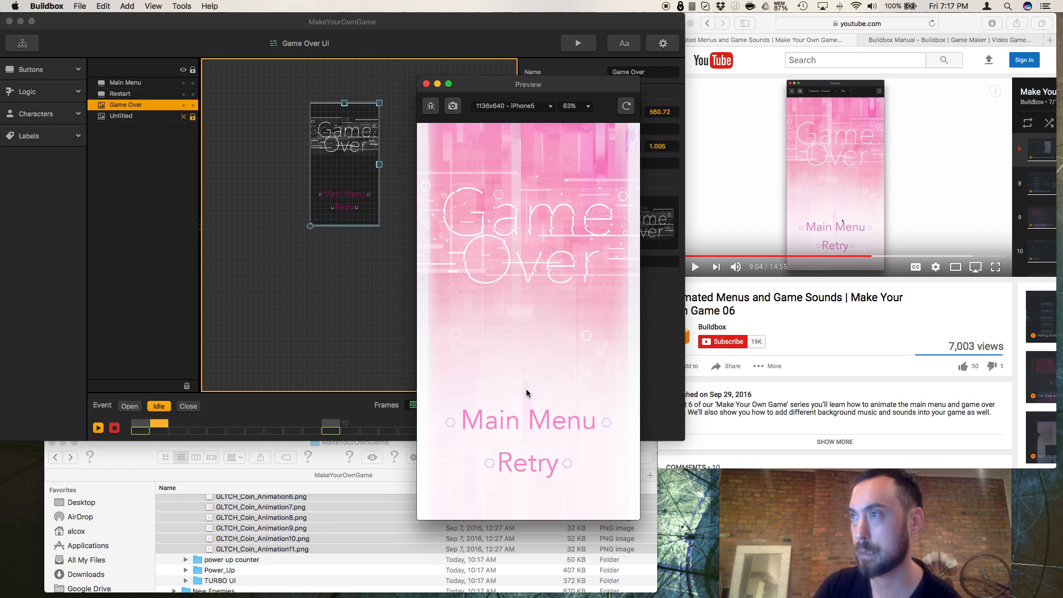
pyautogui.click(427, 83)
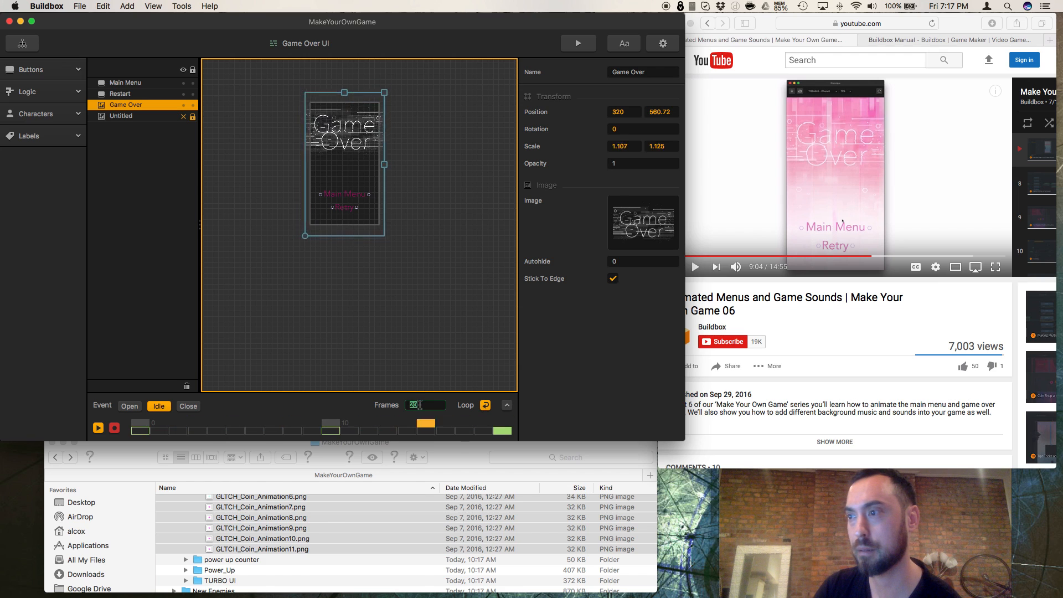
pyautogui.click(115, 428)
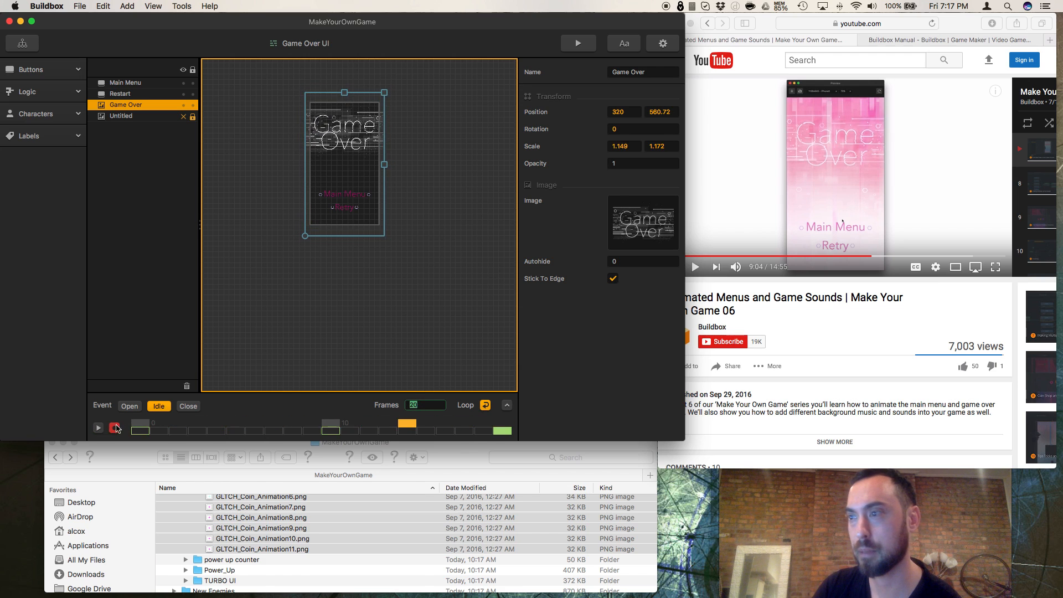
# Step: Set the Game Over image's horizontal and vertical scale to 0.75 at frame 10 of the Idle event
pyautogui.click(334, 424)
pyautogui.click(629, 146)
pyautogui.write('1')
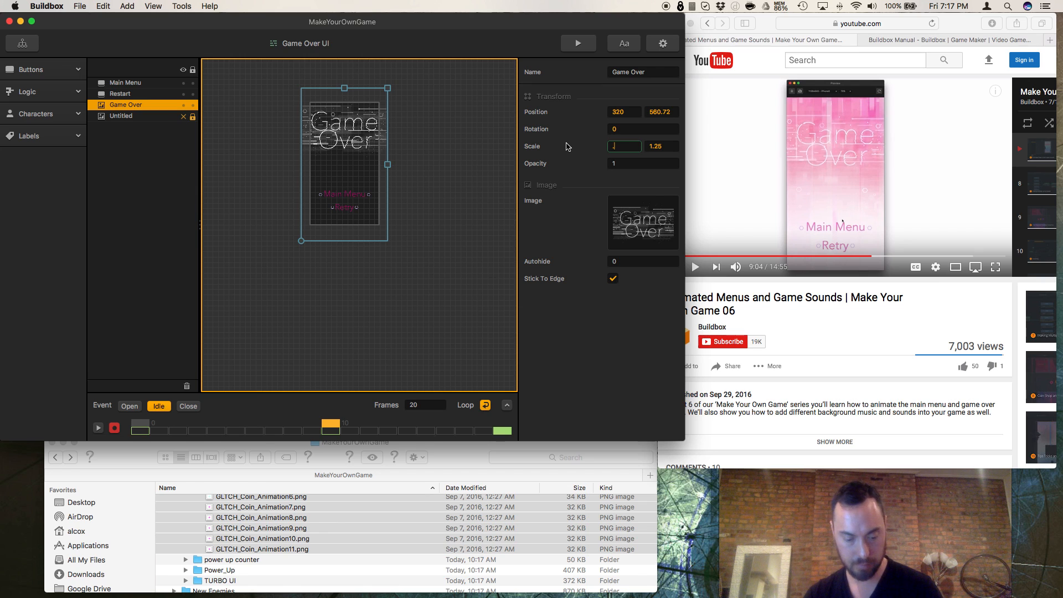
pyautogui.click(664, 148)
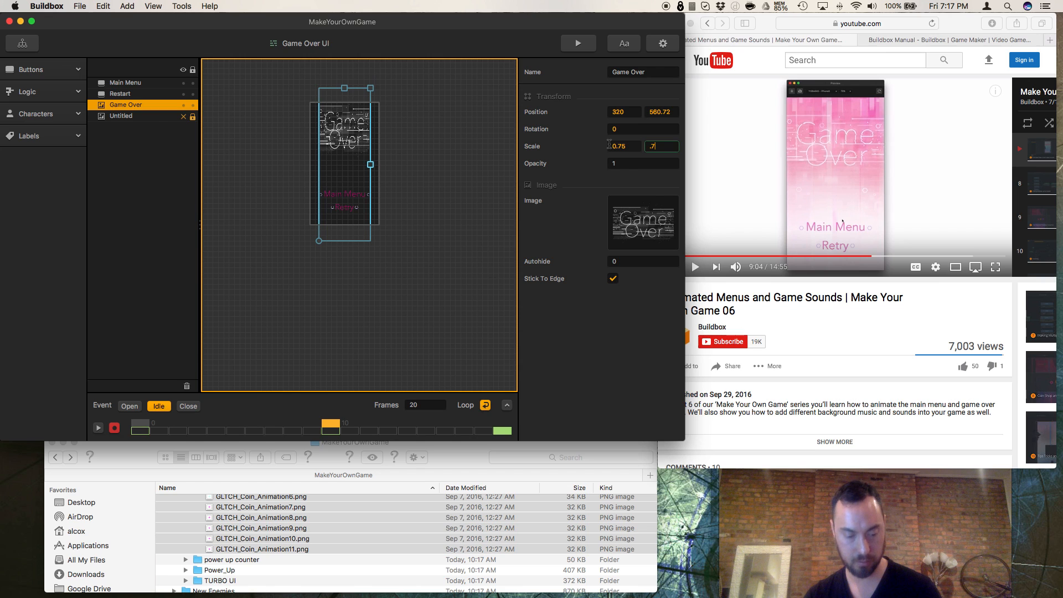
pyautogui.press('Return')
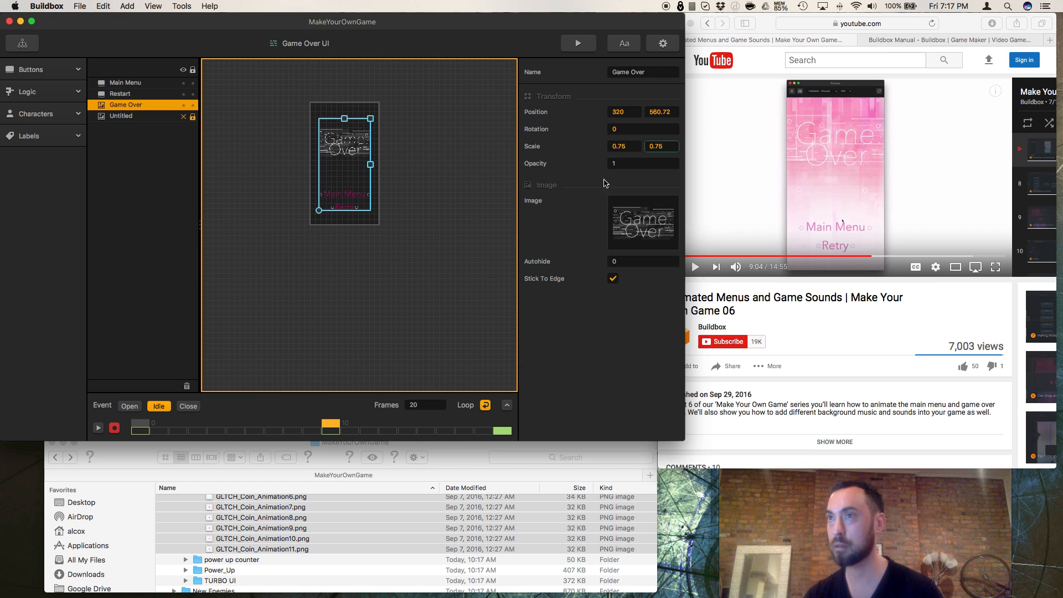
# Step: Reselect the Game Over image and play its Idle animation on the timeline
pyautogui.click(461, 184)
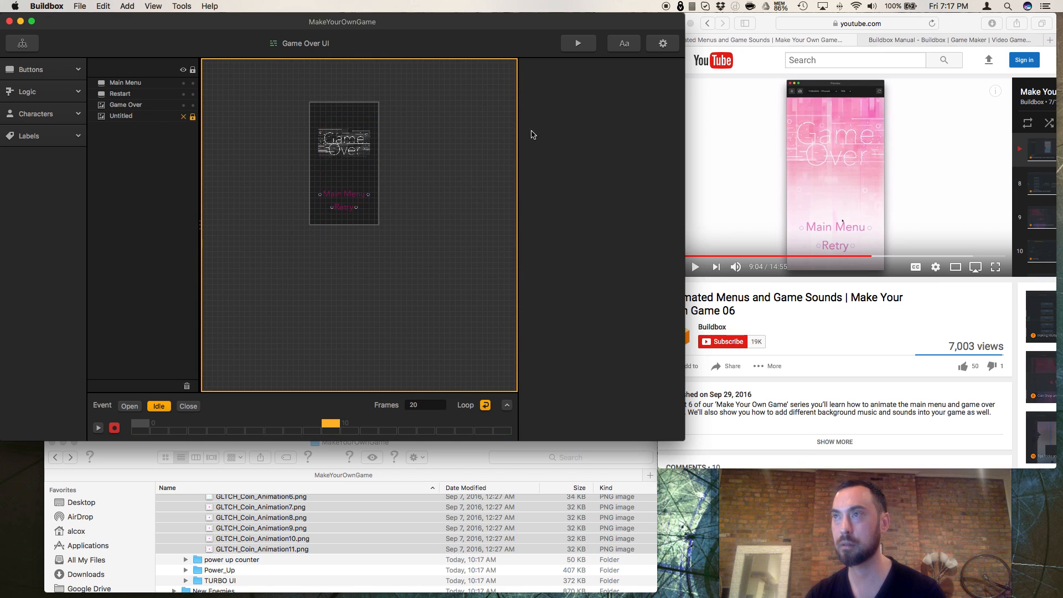
pyautogui.click(327, 165)
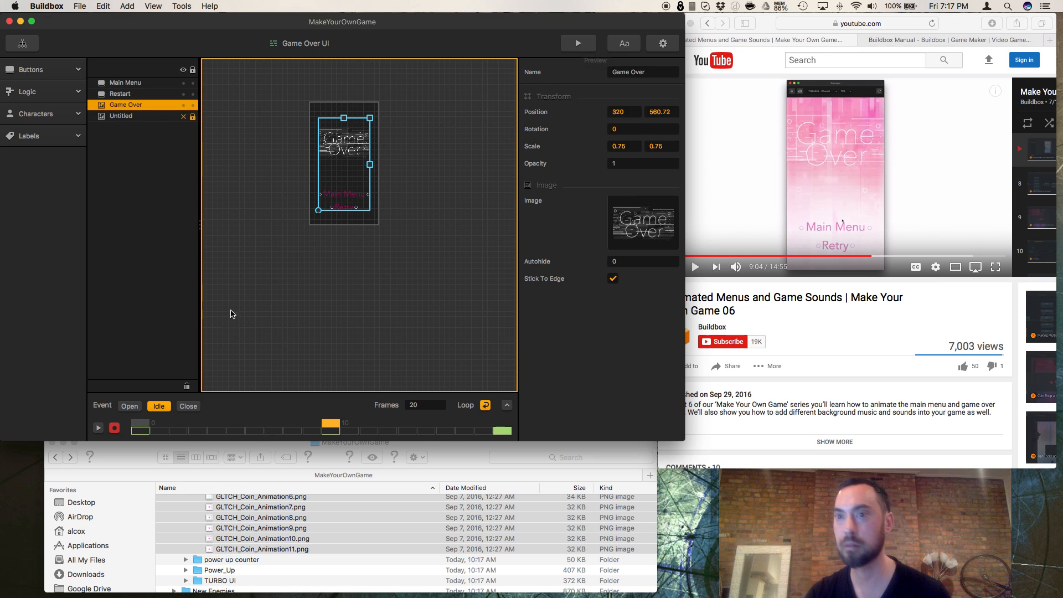
pyautogui.click(98, 428)
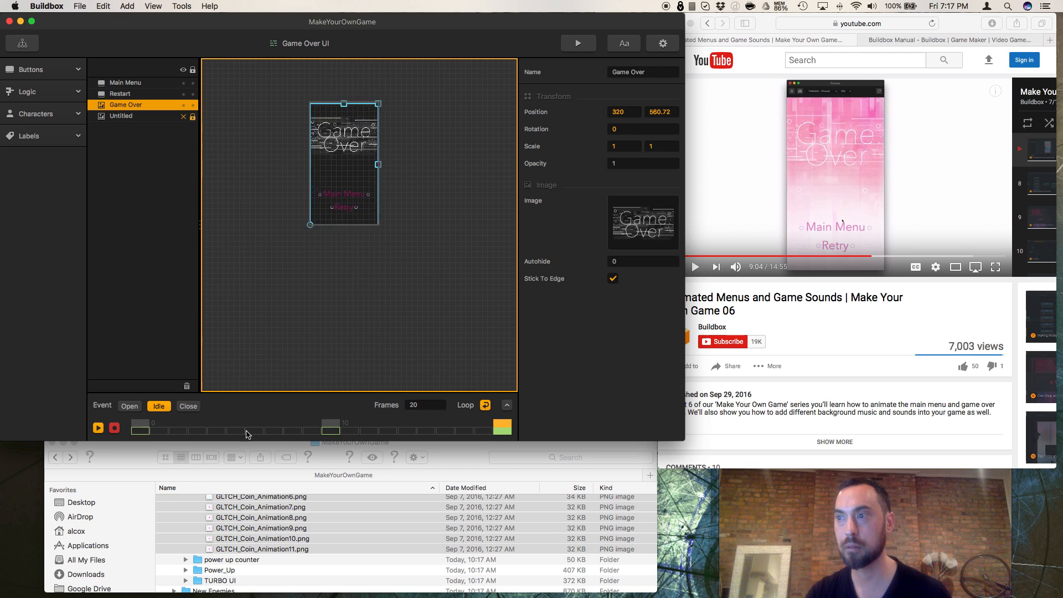
# Step: Lengthen the Idle event to 30 frames and stop the timeline playback
pyautogui.moveTo(423, 405); pyautogui.dragTo(401, 408)
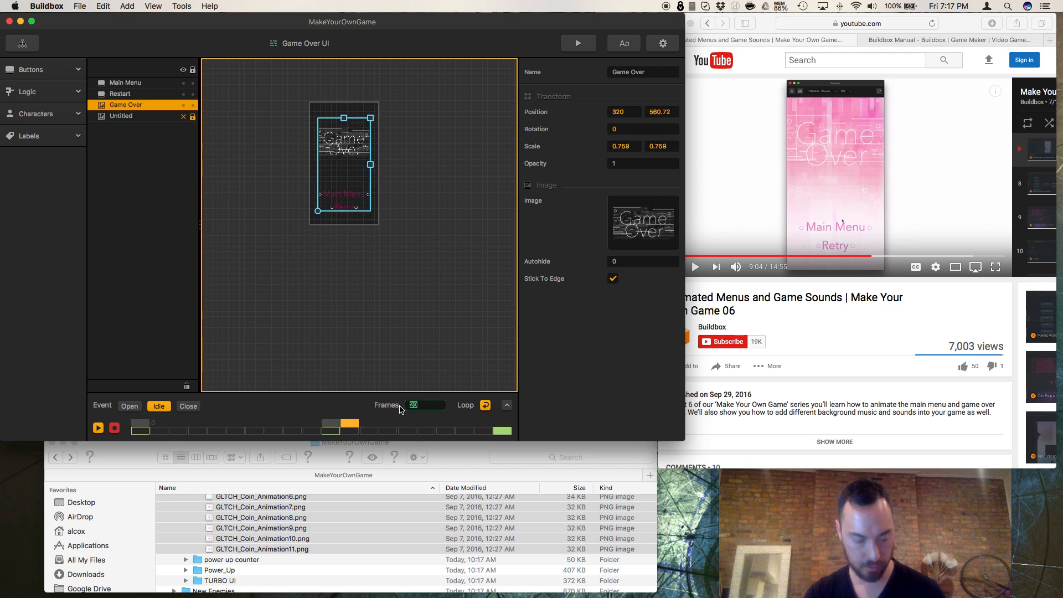
pyautogui.write('30')
pyautogui.press('Return')
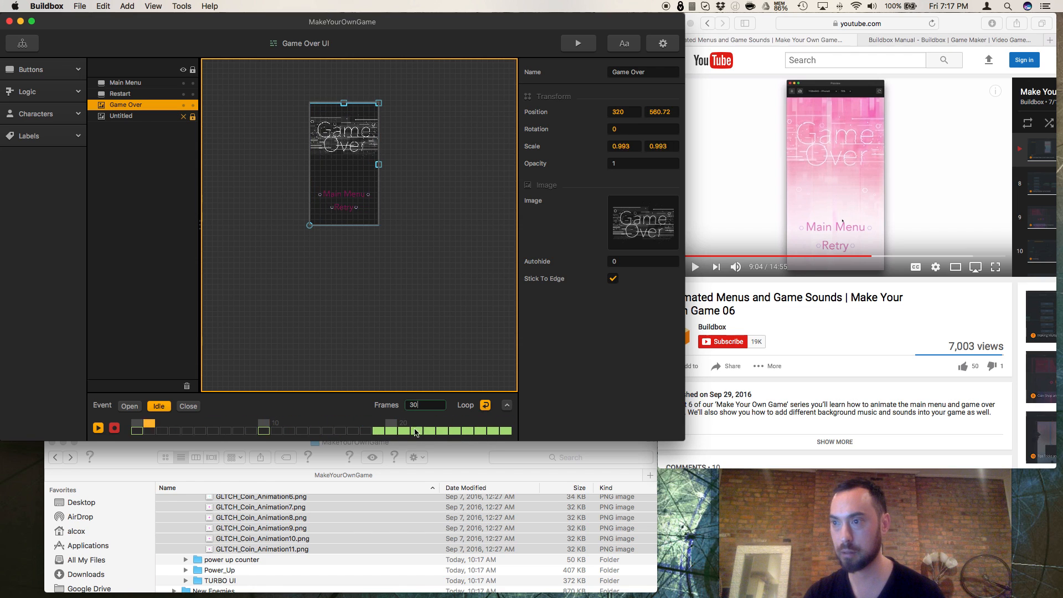
pyautogui.click(387, 430)
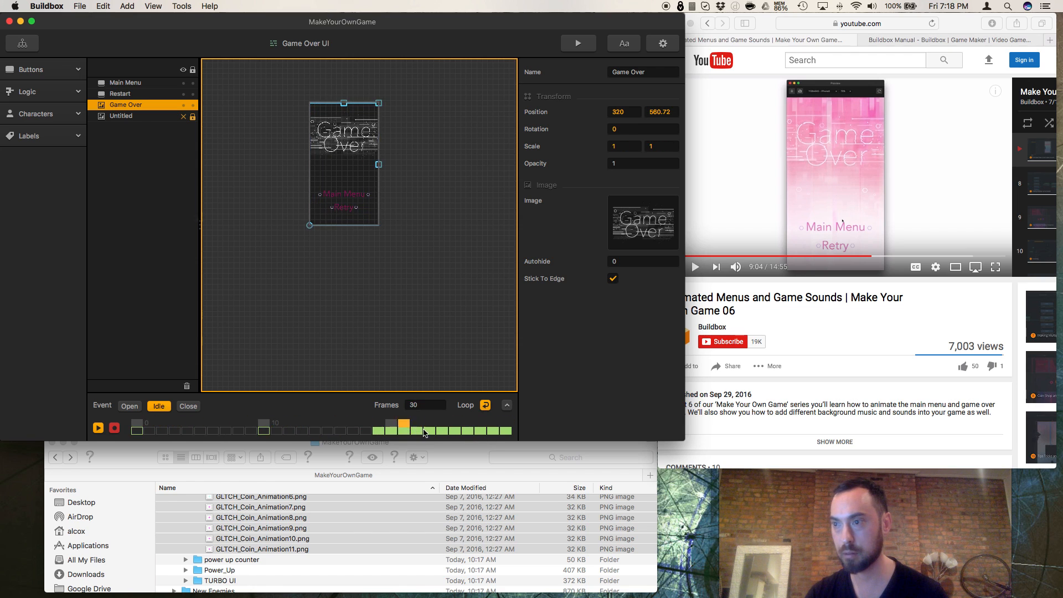
pyautogui.click(98, 428)
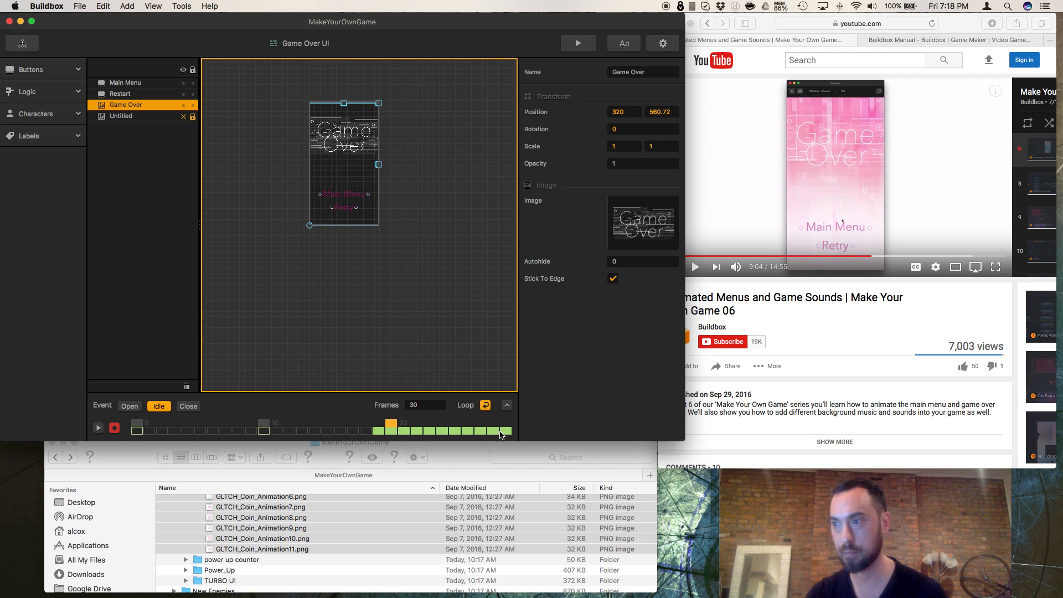
# Step: Move the Game Over image's keyframe from frame 10 to frame 16 of the Idle timeline
pyautogui.moveTo(394, 425); pyautogui.dragTo(506, 424)
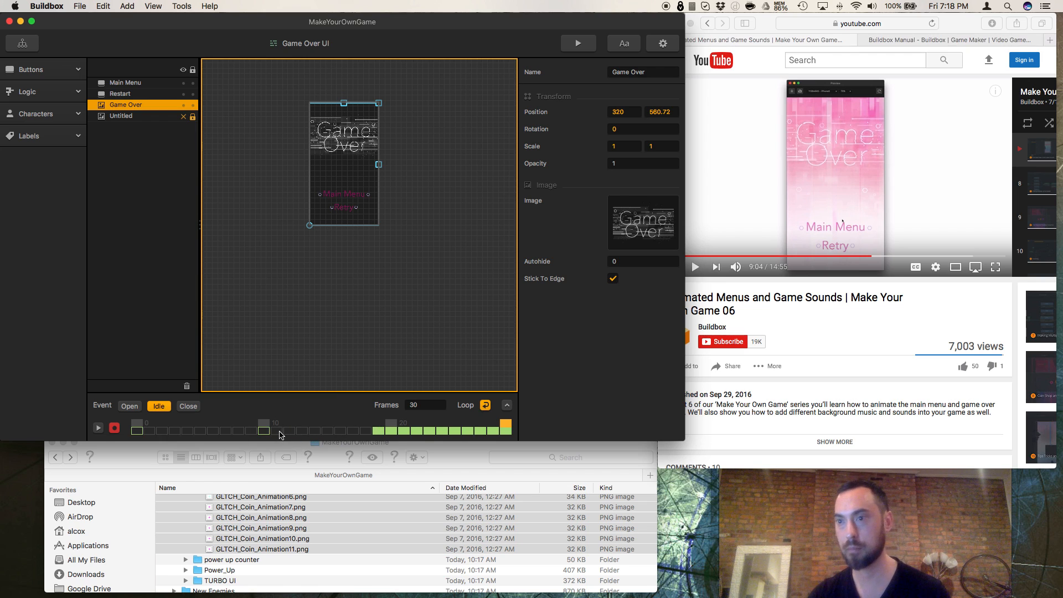
pyautogui.click(270, 431)
pyautogui.moveTo(270, 431); pyautogui.dragTo(342, 435)
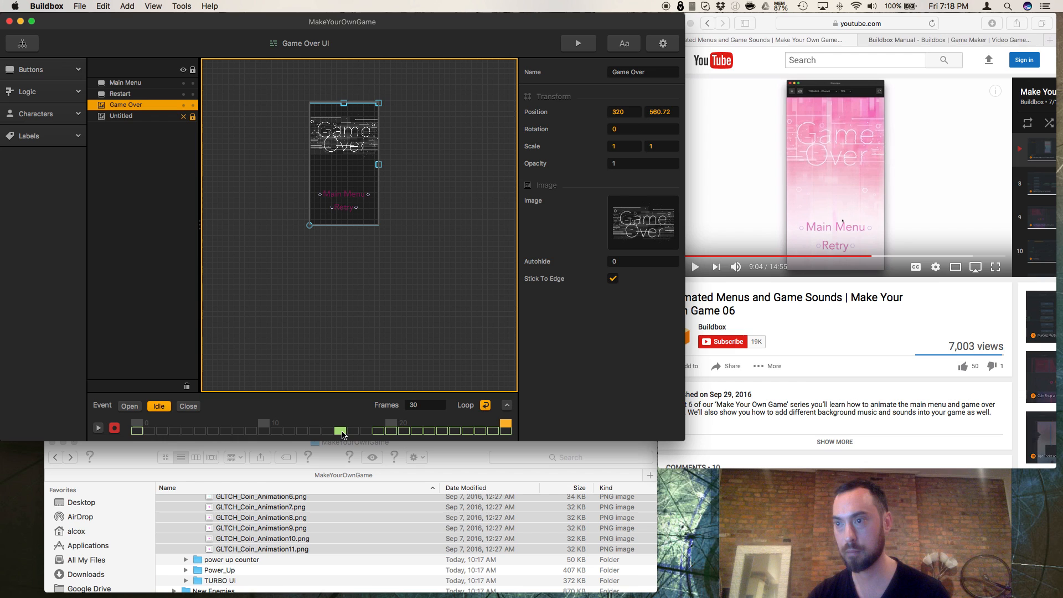
pyautogui.click(341, 430)
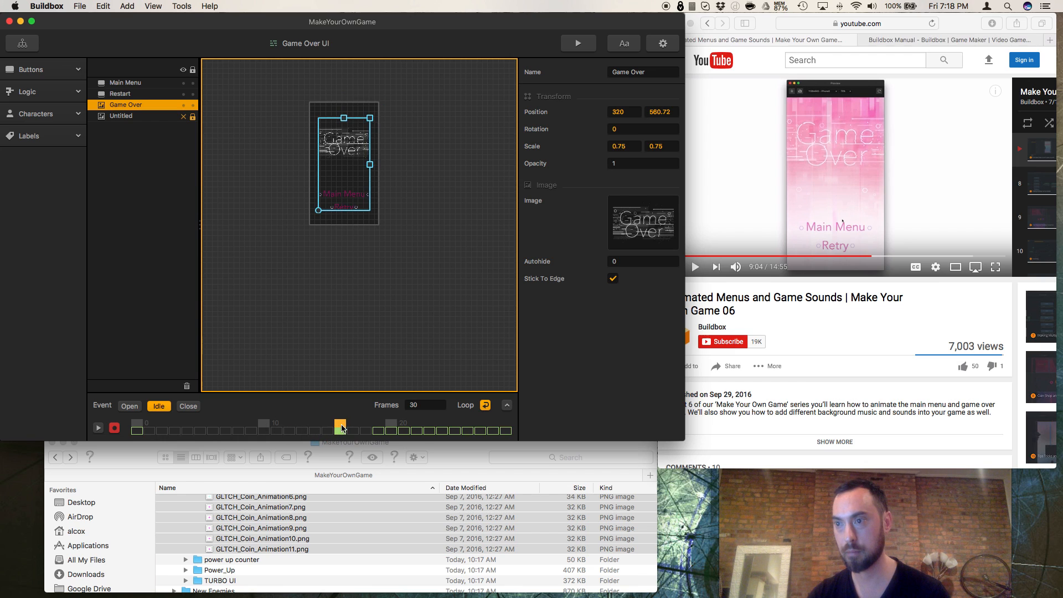
# Step: Check the Game Over image's scale across the extra keyframes from frame 19 to the end of the Idle timeline
pyautogui.click(380, 431)
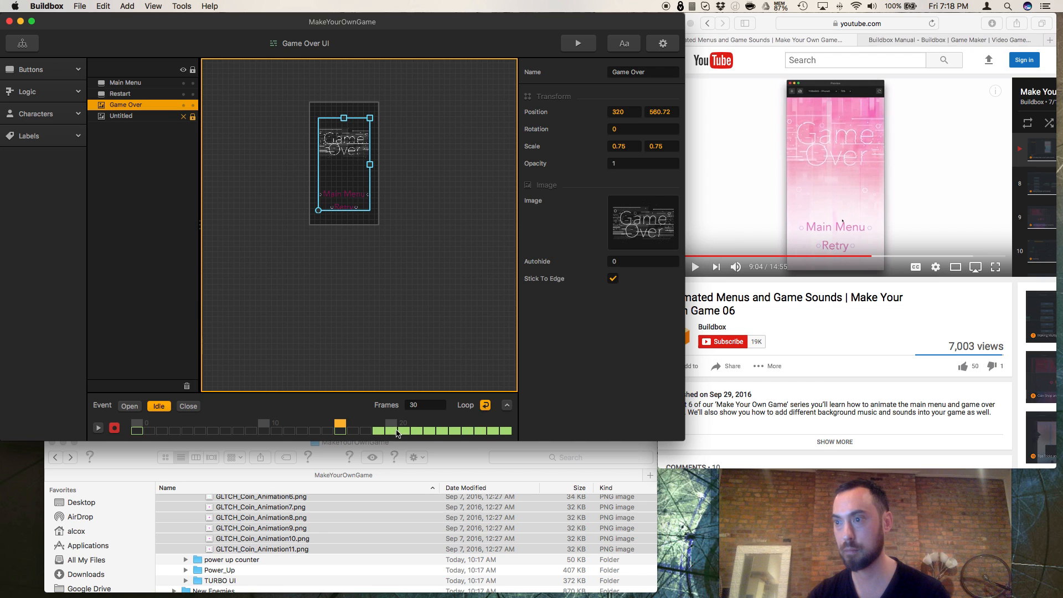
pyautogui.click(392, 429)
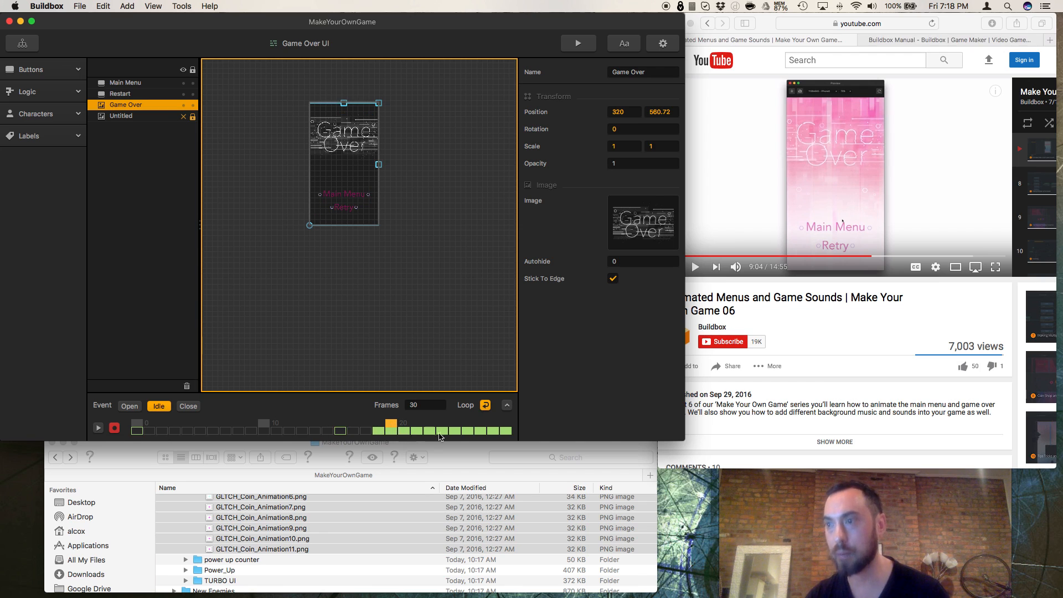
pyautogui.click(404, 430)
pyautogui.click(493, 430)
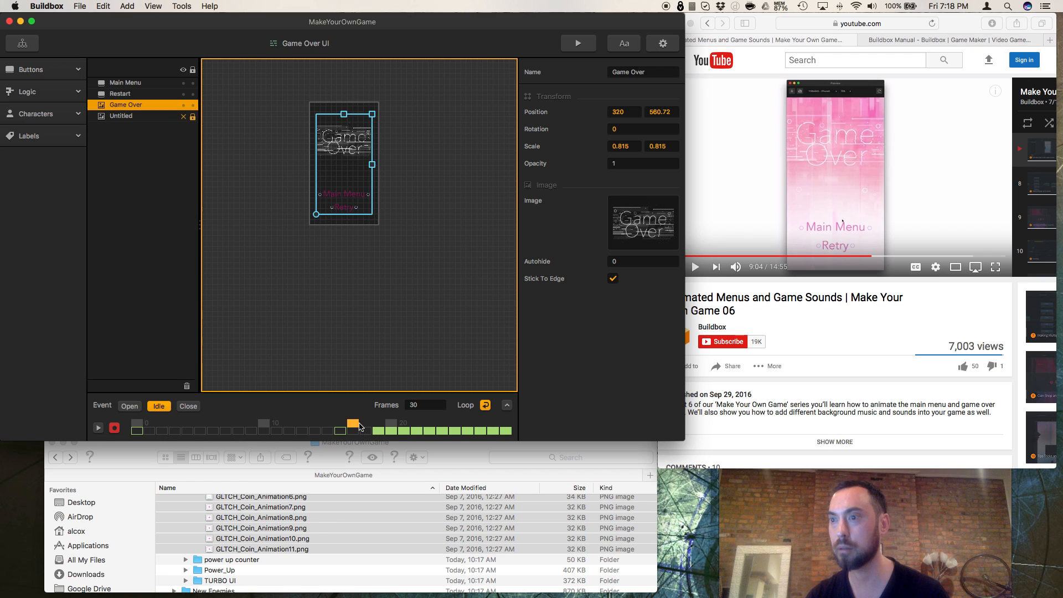
pyautogui.click(392, 427)
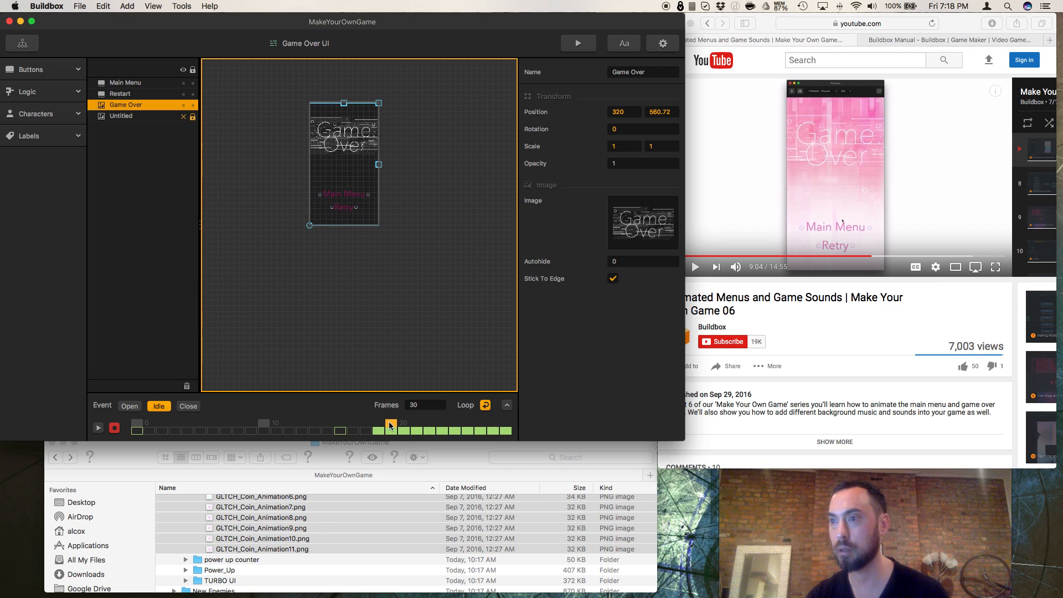
pyautogui.moveTo(390, 425); pyautogui.dragTo(498, 426)
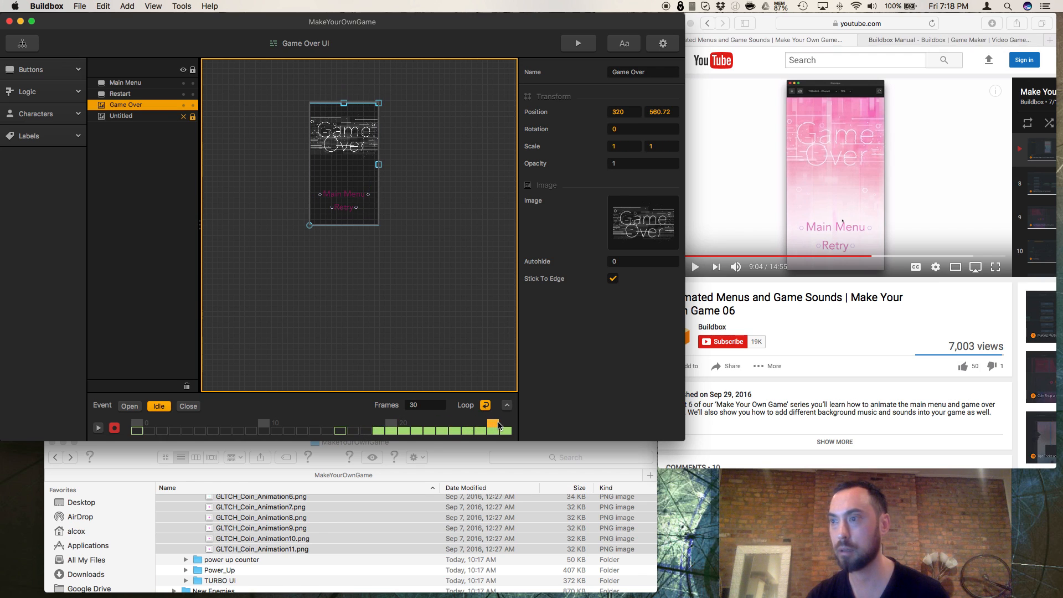
# Step: Remove the Game Over image's extra keyframes after frame 19 from the Idle timeline
pyautogui.press('super+z')
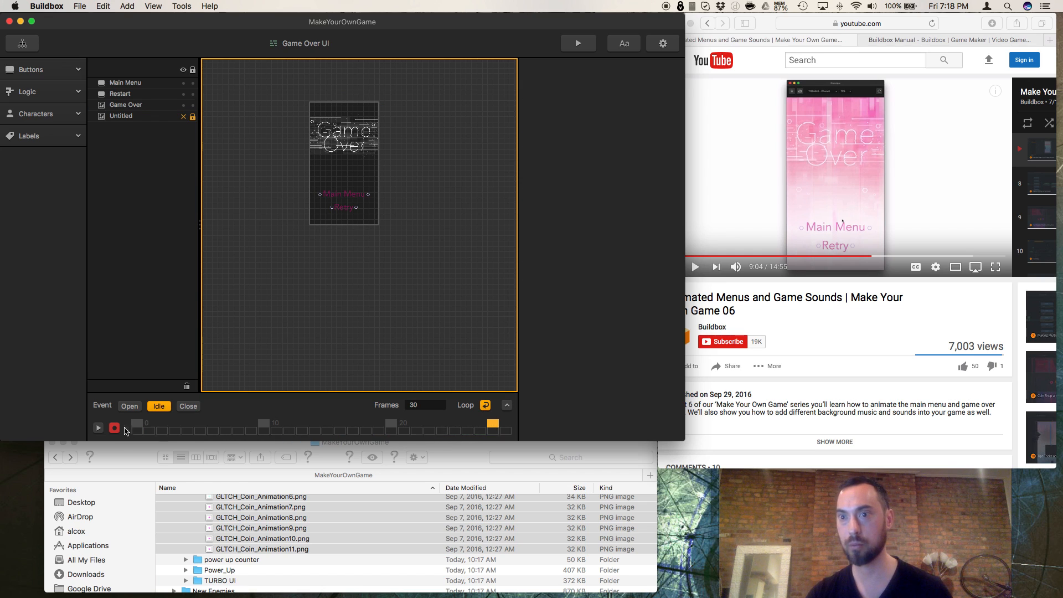
pyautogui.click(122, 84)
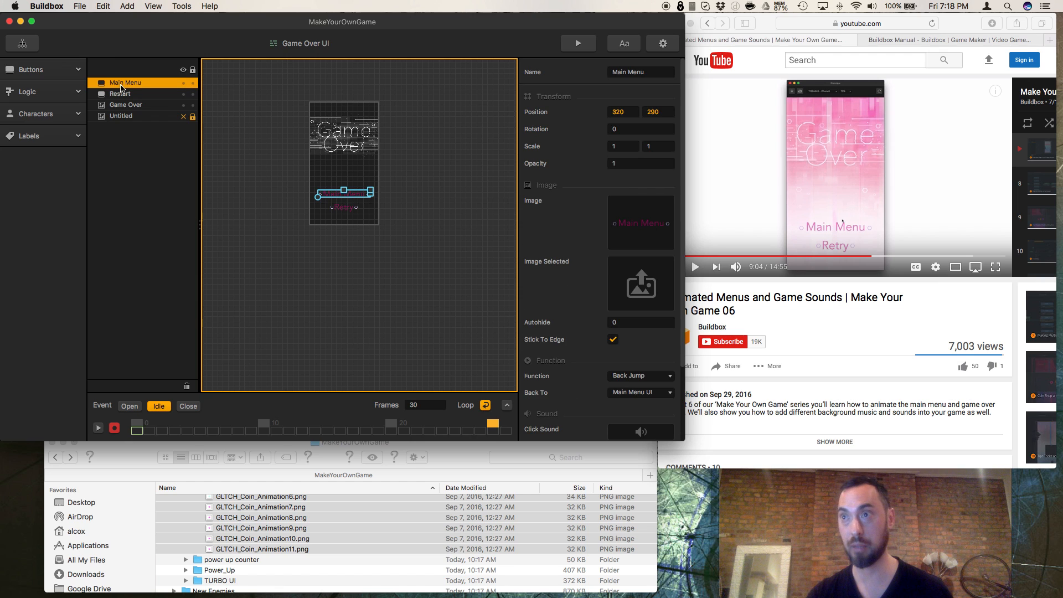
pyautogui.click(128, 106)
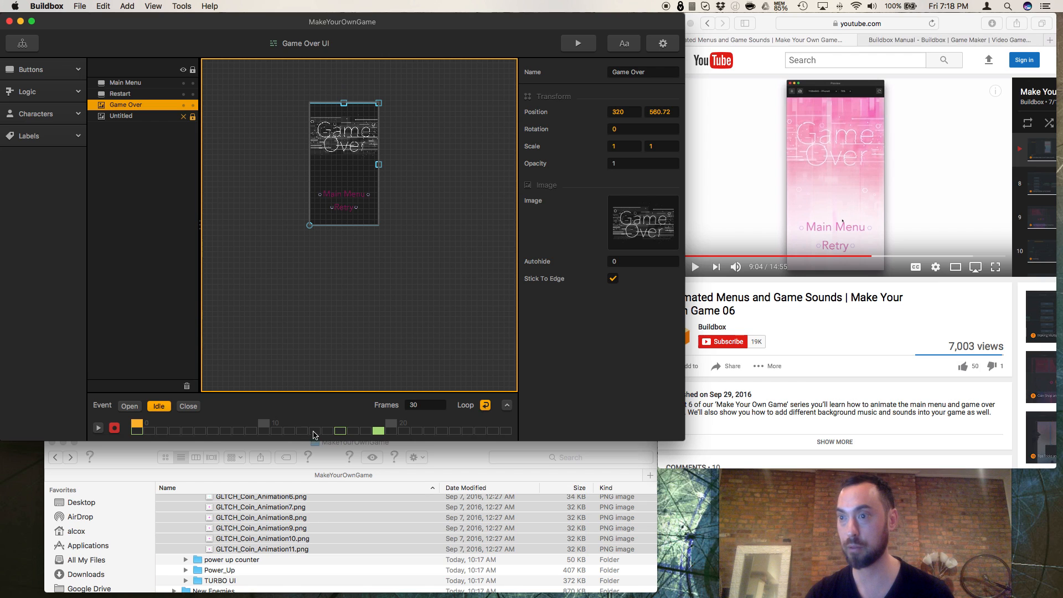
# Step: Move the Game Over image's frame 16 keyframe to frame 15 and its frame 19 keyframe to frame 29, and play back the Idle animation
pyautogui.click(331, 425)
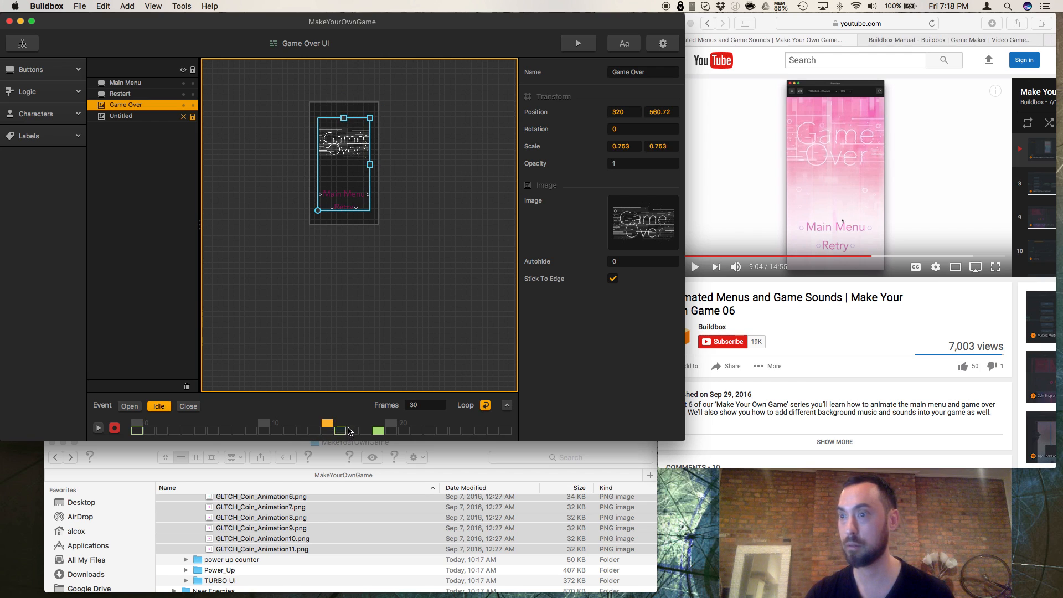
pyautogui.click(336, 431)
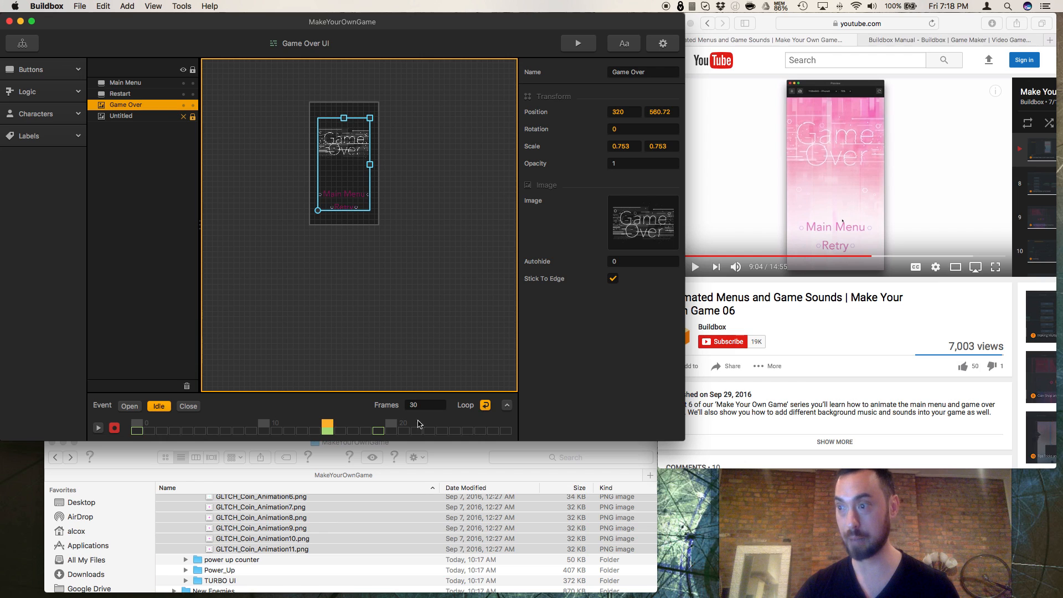
pyautogui.click(506, 427)
pyautogui.moveTo(380, 433); pyautogui.dragTo(506, 434)
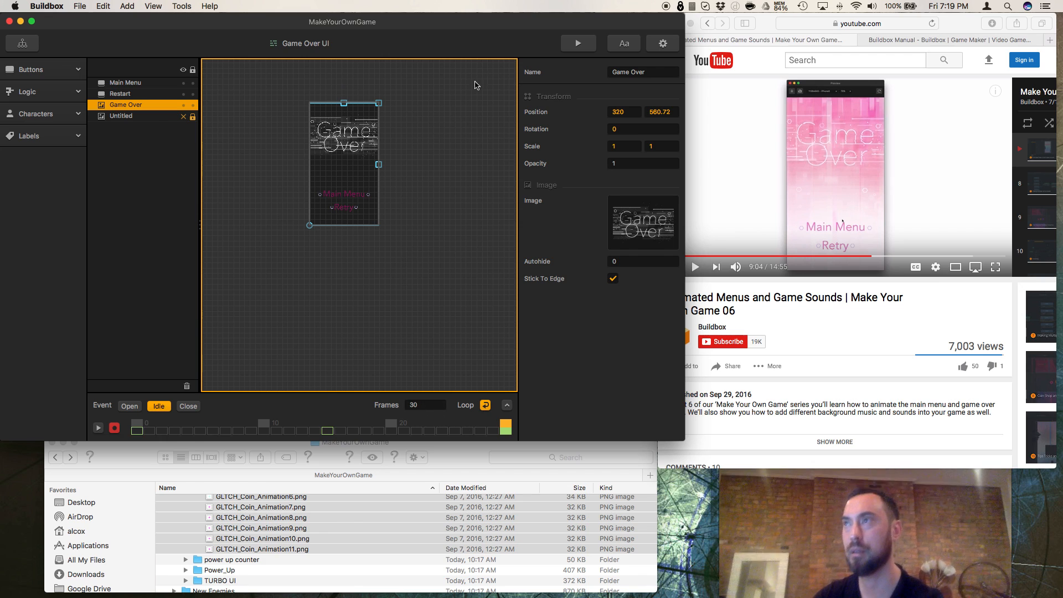
pyautogui.click(99, 428)
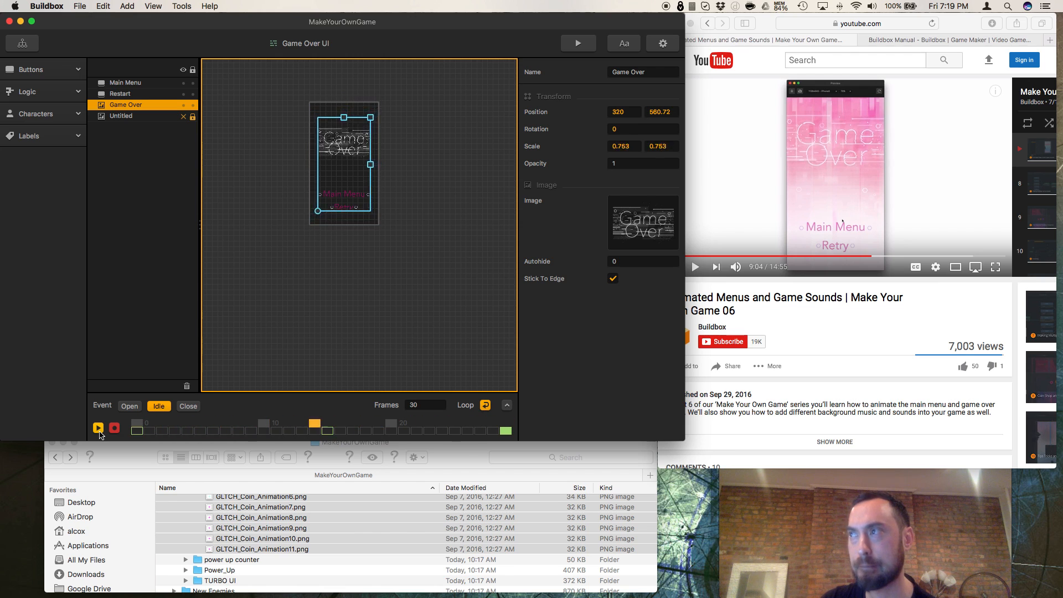
pyautogui.click(100, 429)
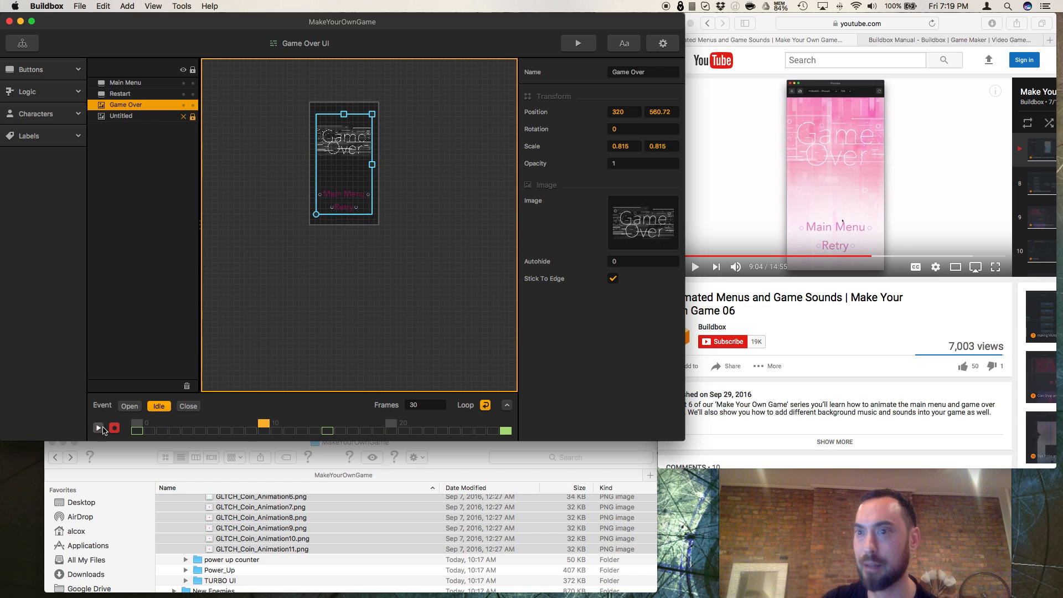
# Step: Resume the tutorial video in Safari, and switch back to Buildbox to open the Game Mind Map
pyautogui.click(715, 284)
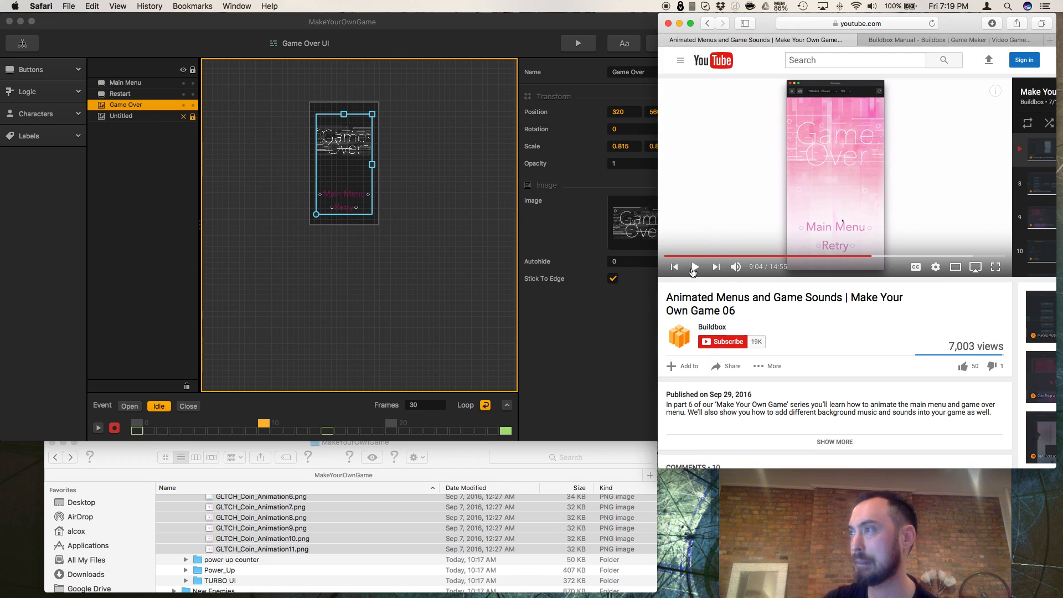
pyautogui.click(696, 268)
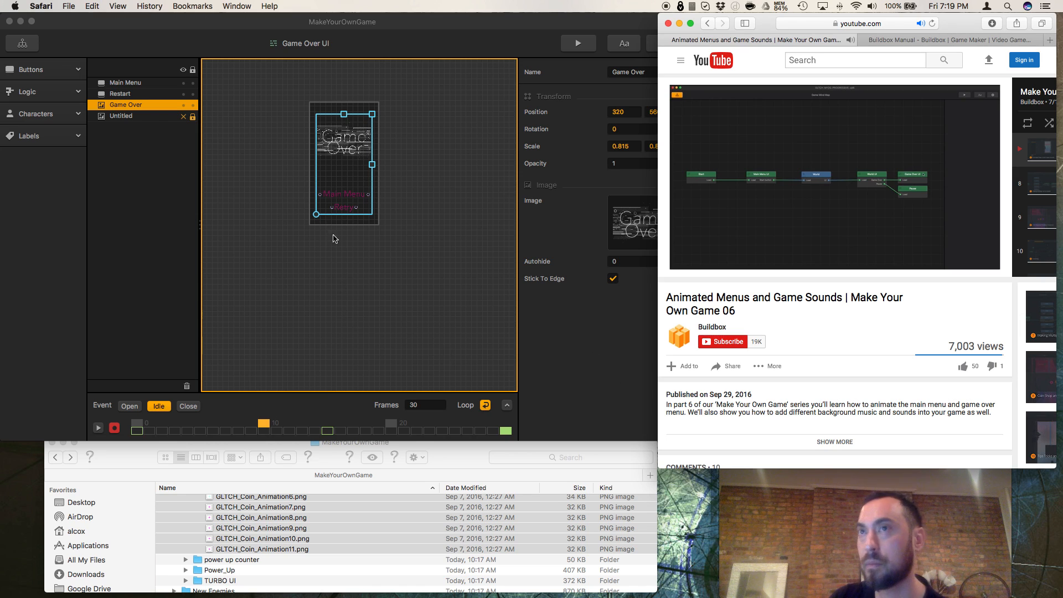
pyautogui.click(23, 44)
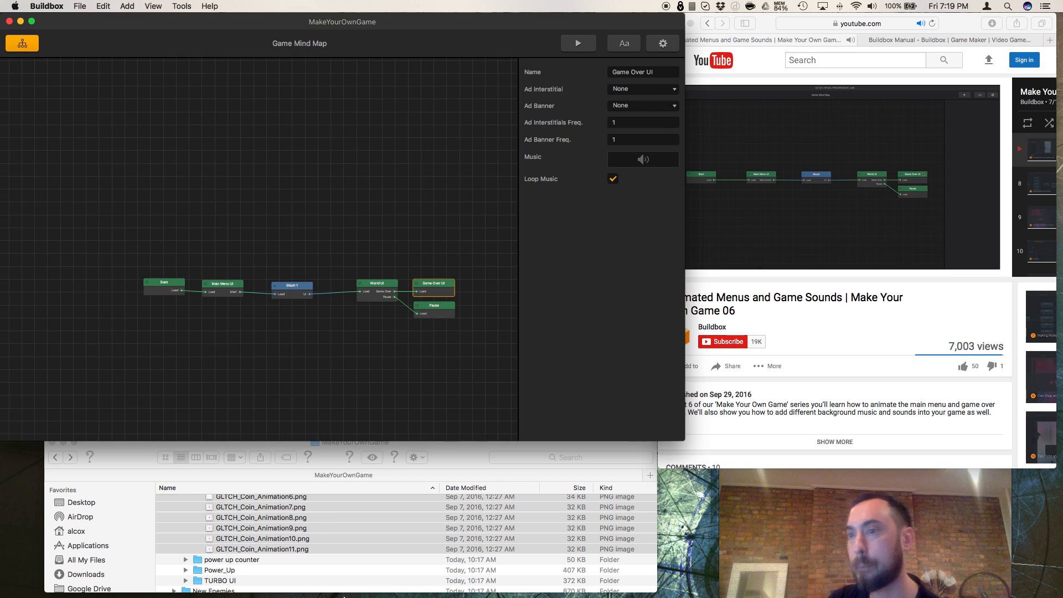
# Step: Switch to Finder and collapse the GLTCH_extra and UI folders in the MakeYourOwnGame file list
pyautogui.scroll(5, 338, 564)
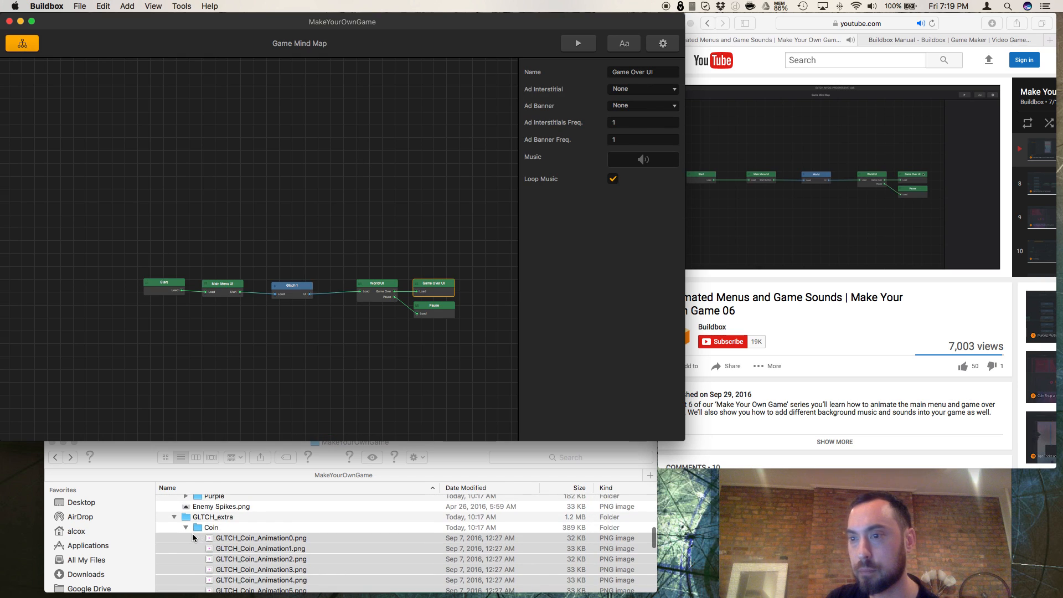
pyautogui.click(175, 517)
pyautogui.click(175, 518)
pyautogui.click(175, 518)
pyautogui.click(175, 518)
pyautogui.scroll(-10, 193, 537)
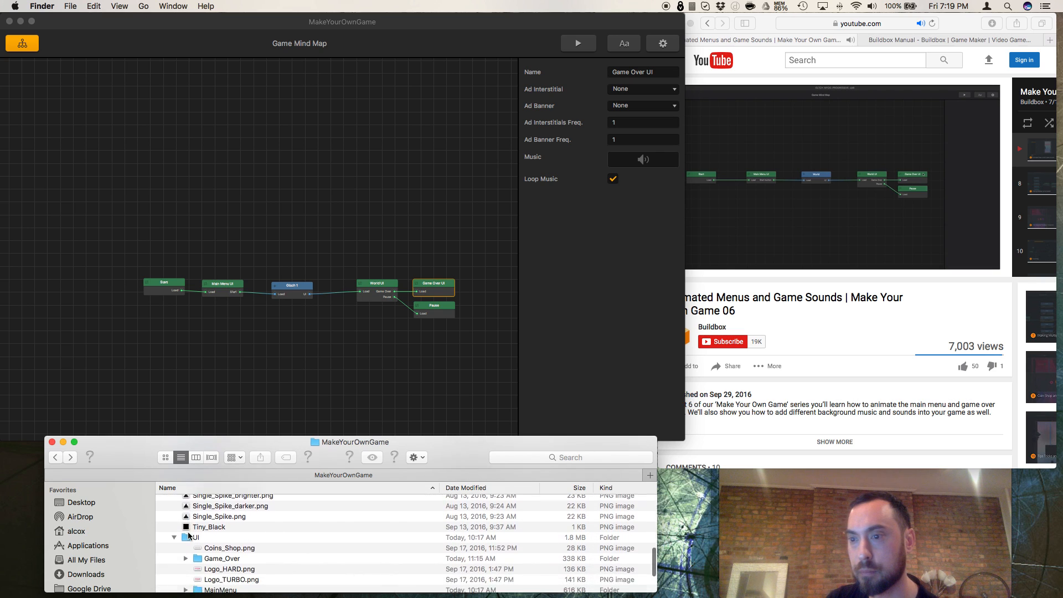
pyautogui.scroll(1, 188, 535)
pyautogui.scroll(-2, 189, 535)
pyautogui.scroll(5, 189, 535)
pyautogui.click(174, 541)
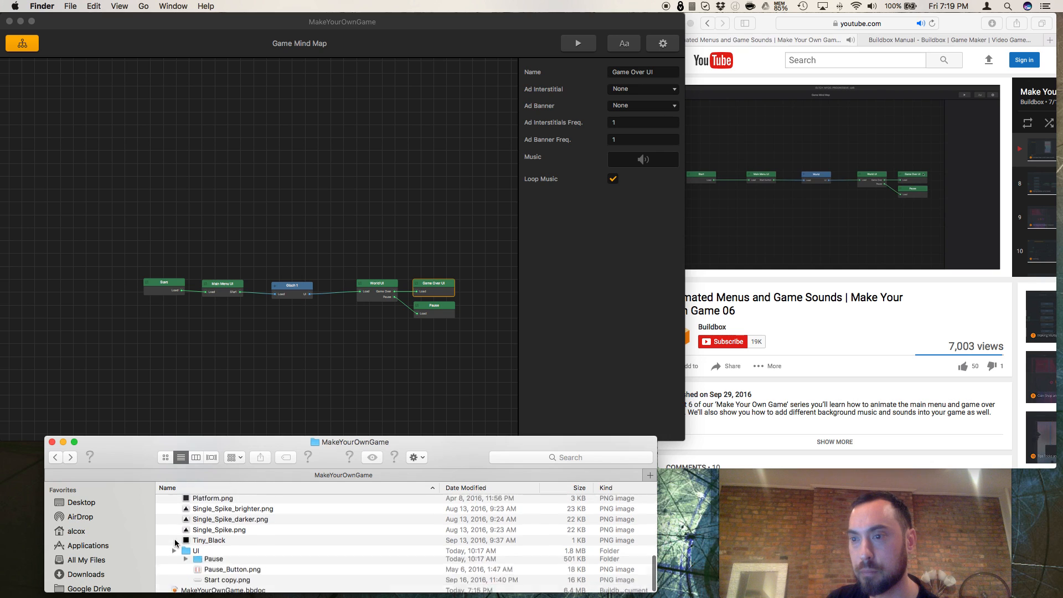
pyautogui.scroll(4, 182, 541)
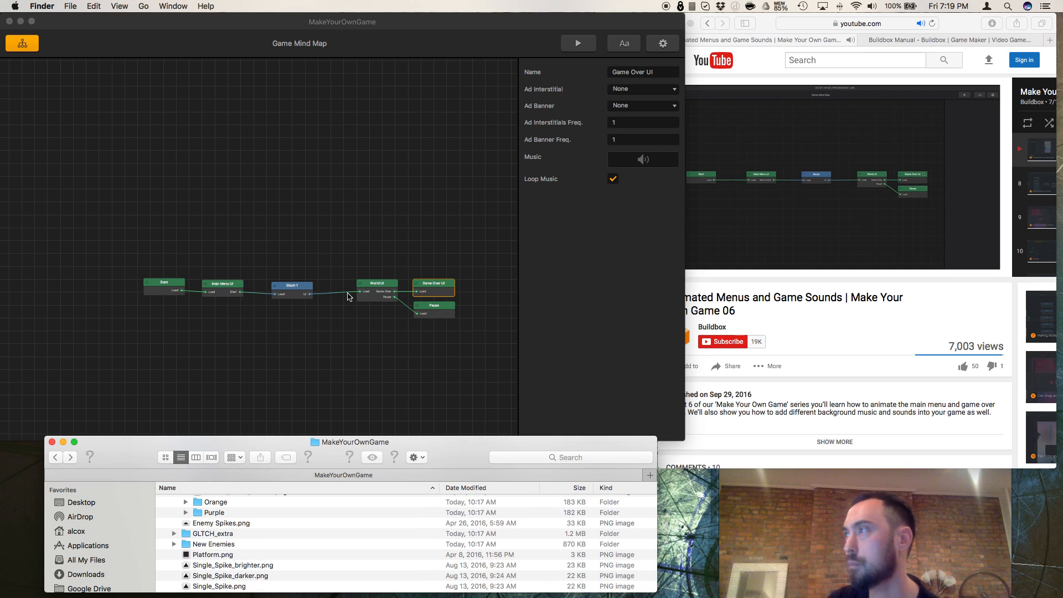
# Step: Narrow the Buildbox window so it clears the tutorial video, keeping the node chain in view on the Game Mind Map
pyautogui.moveTo(680, 442); pyautogui.dragTo(660, 438)
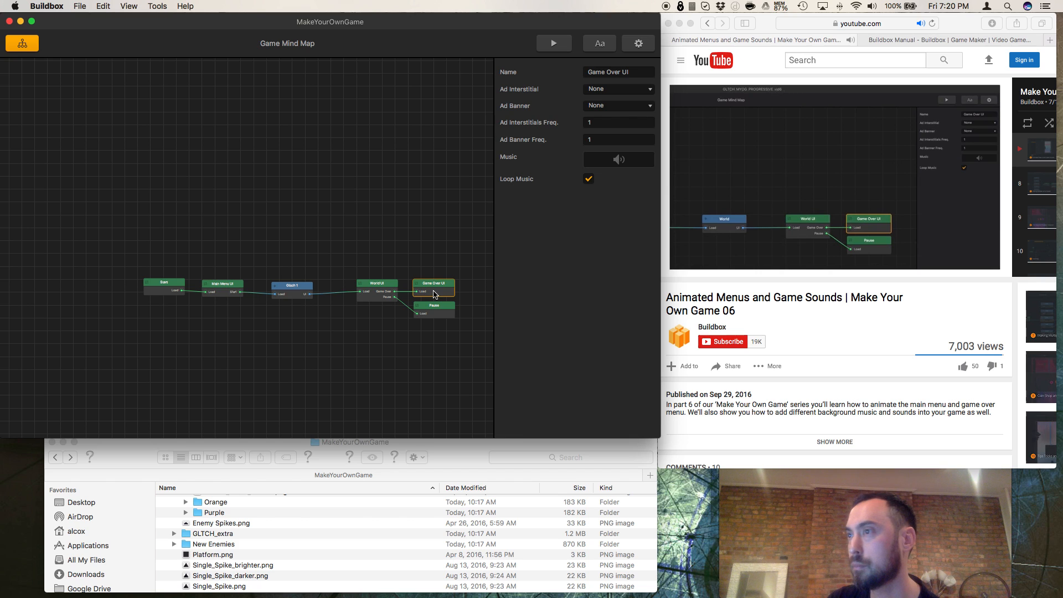
pyautogui.scroll(-1, 443, 381)
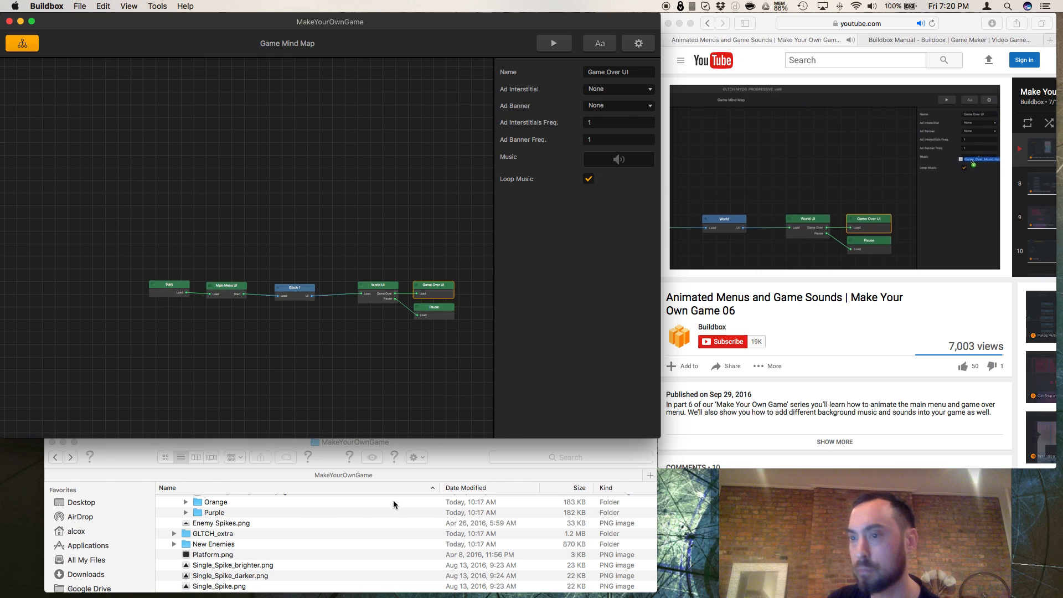
# Step: Switch to Finder and collapse the Character and Graphics copy folders in the MakeYourOwnGame file list
pyautogui.scroll(5, 292, 547)
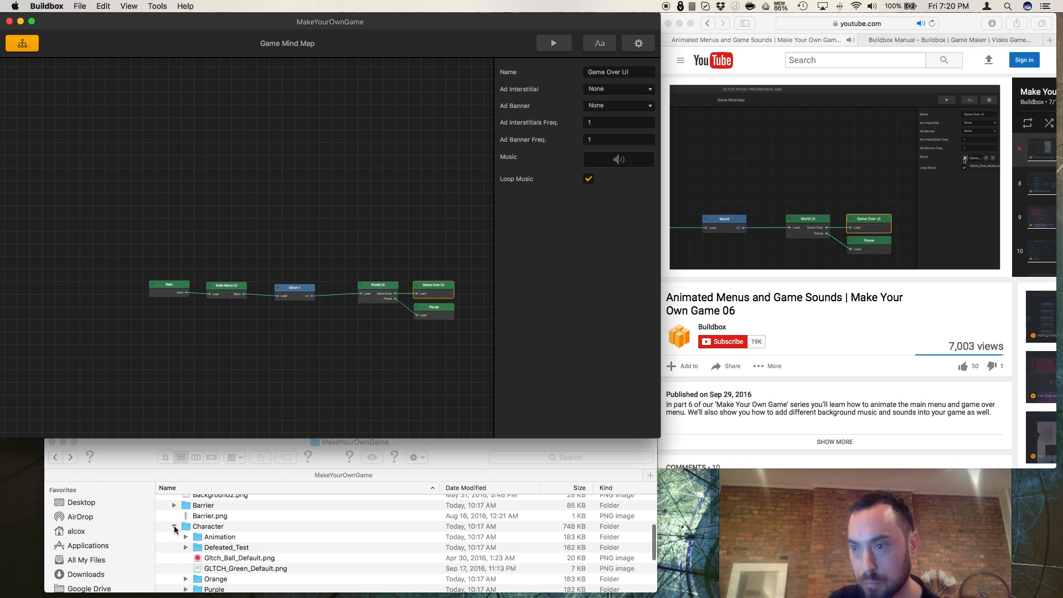
pyautogui.click(175, 528)
pyautogui.scroll(4, 172, 533)
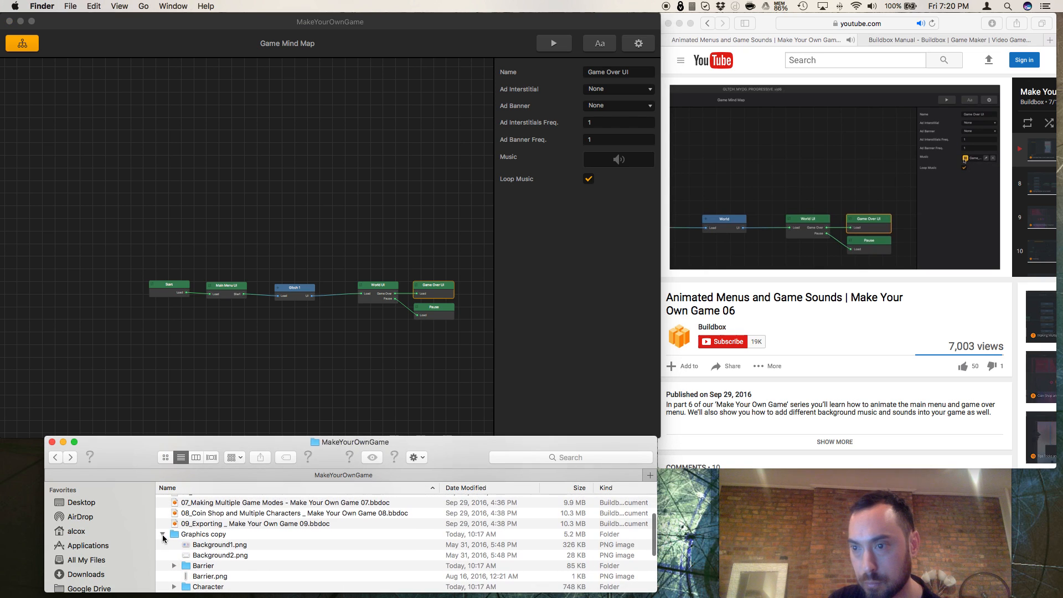
pyautogui.scroll(6, 209, 538)
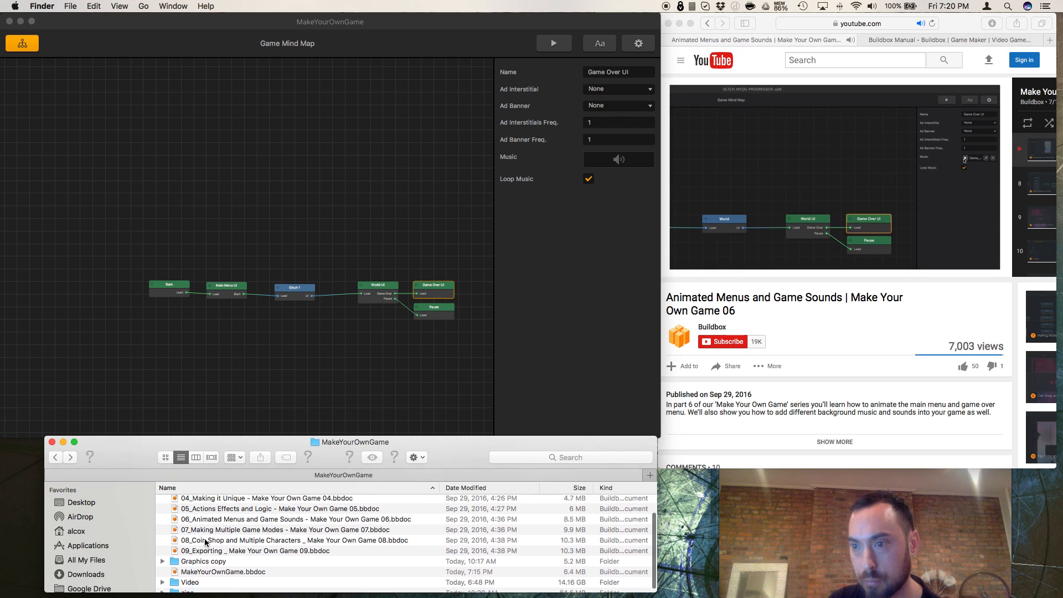
# Step: Collapse the zips folder, and check the contents of the Video folder before collapsing it as well
pyautogui.scroll(-4, 205, 543)
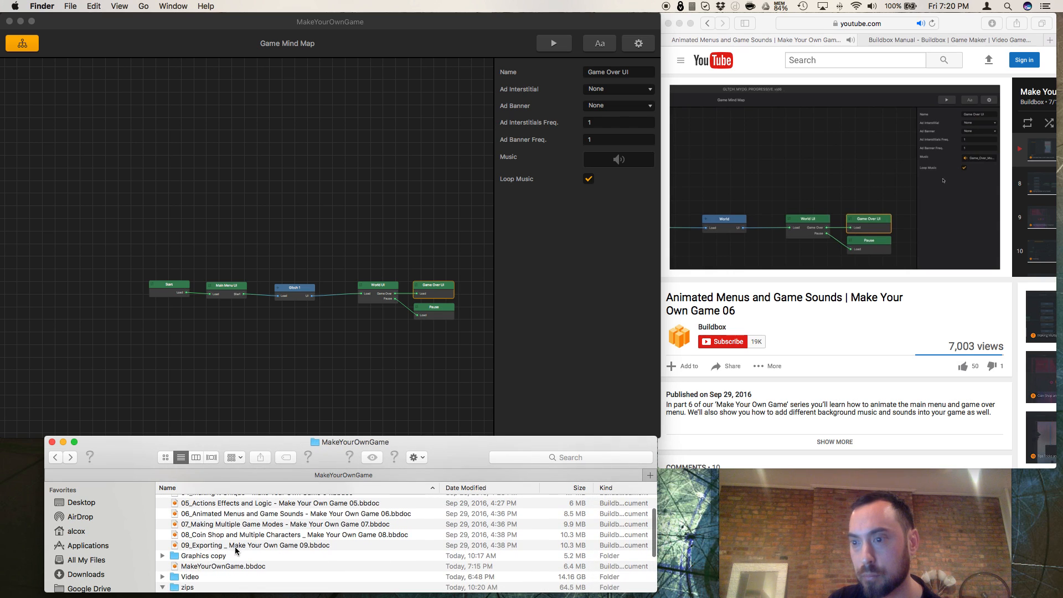
pyautogui.scroll(-5, 235, 550)
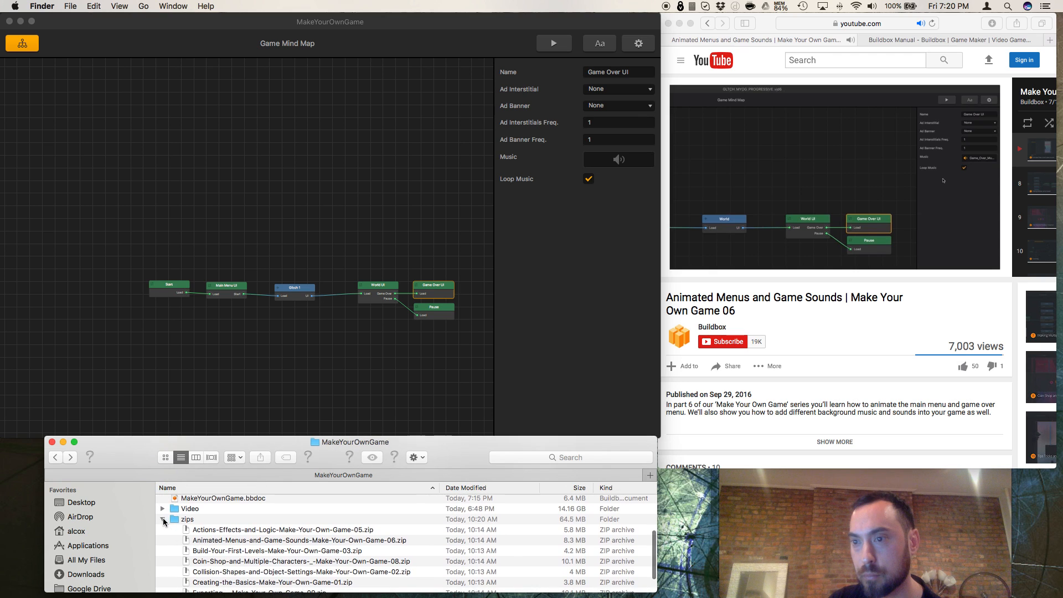
pyautogui.click(162, 520)
pyautogui.click(163, 577)
pyautogui.scroll(-4, 203, 557)
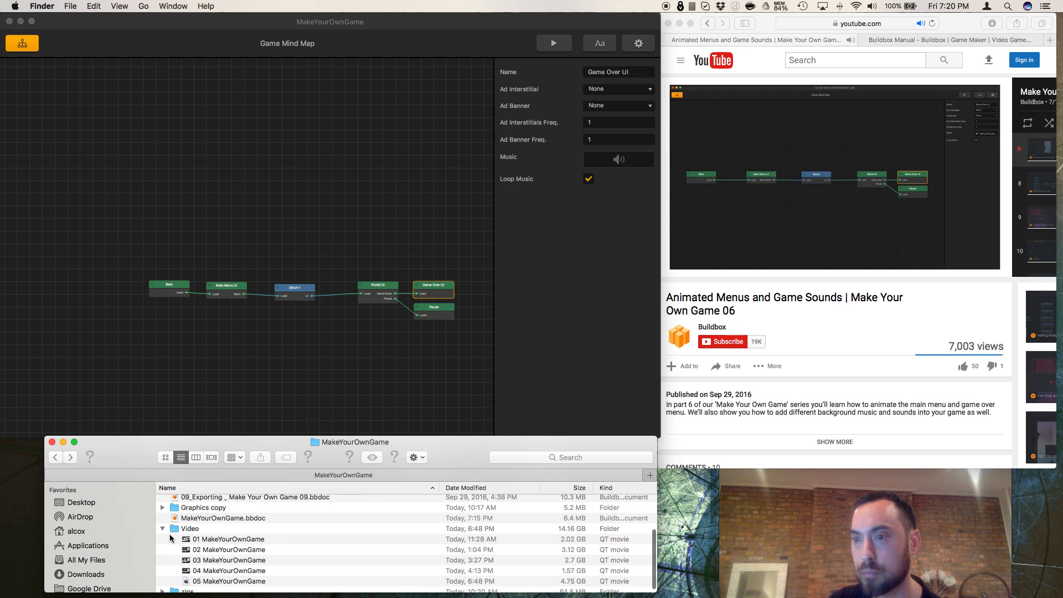
pyautogui.click(162, 531)
pyautogui.scroll(5, 161, 554)
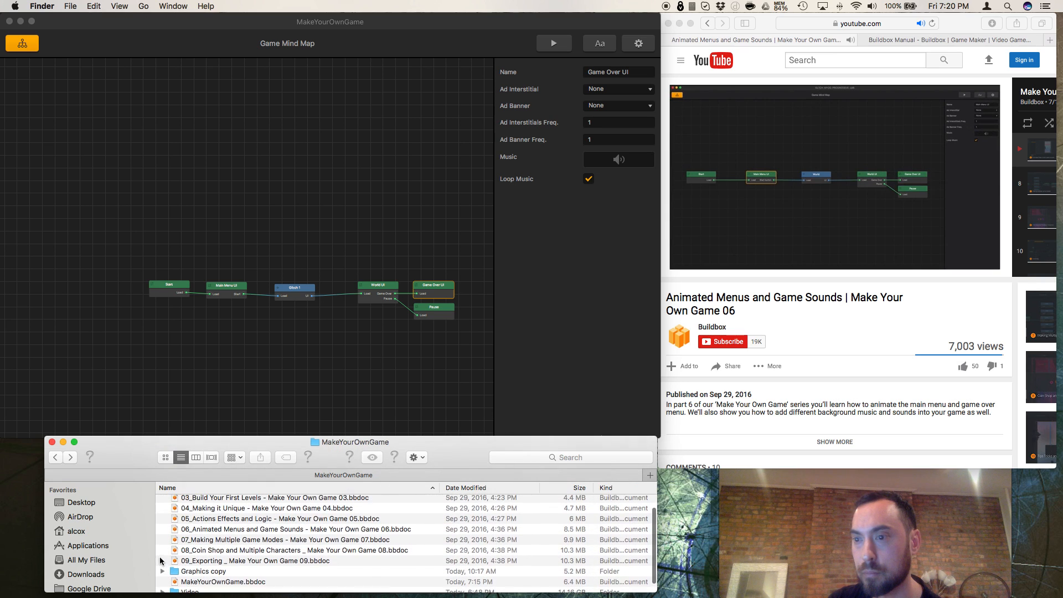
# Step: Expand the Graphics copy folder and look through its files and subfolders for music and sound files
pyautogui.click(161, 573)
pyautogui.click(163, 571)
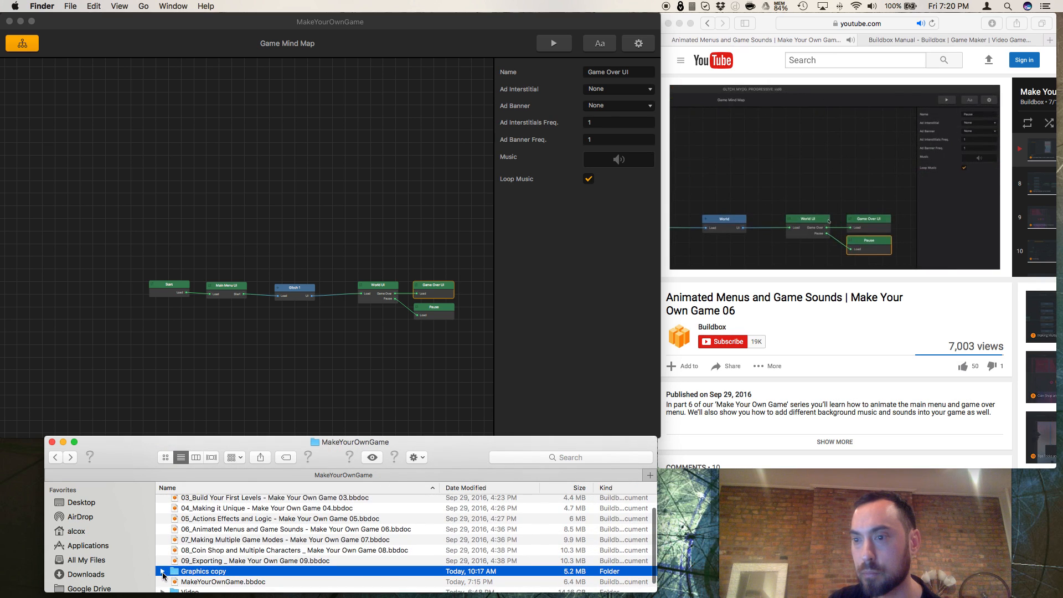
pyautogui.scroll(-5, 250, 530)
pyautogui.scroll(-5, 251, 529)
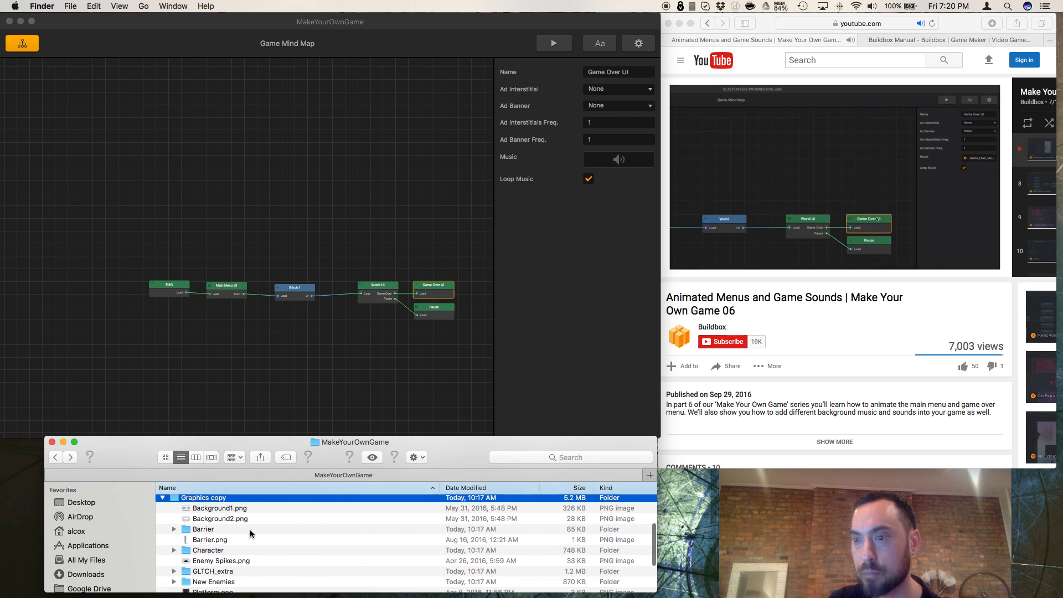
pyautogui.scroll(-3, 250, 530)
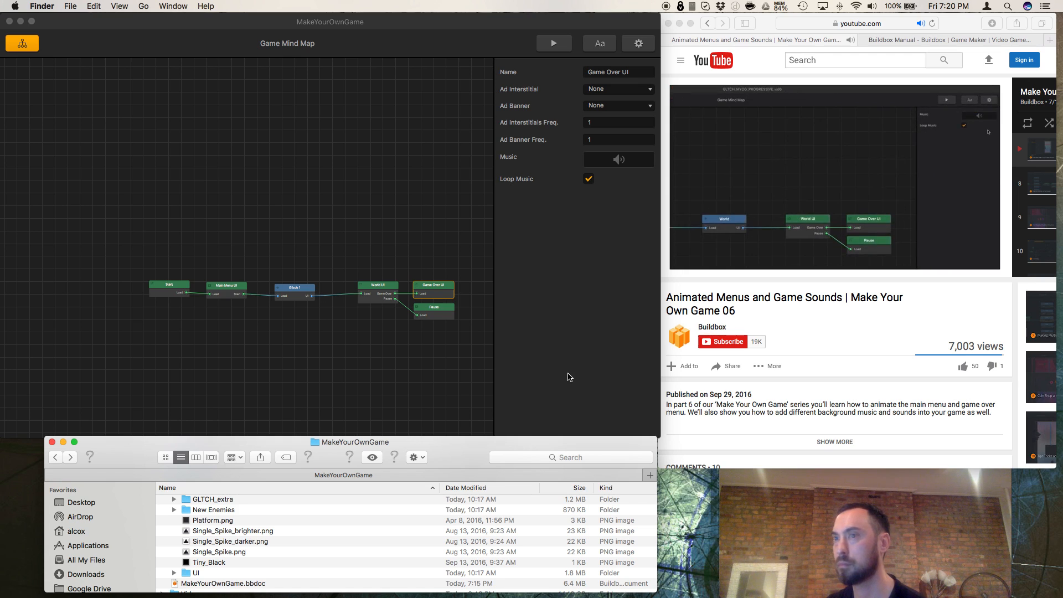
# Step: Switch to Buildbox, inspect the Main Menu UI, Glitch 1 and World UI node properties, and pause the tutorial video in Safari
pyautogui.click(226, 292)
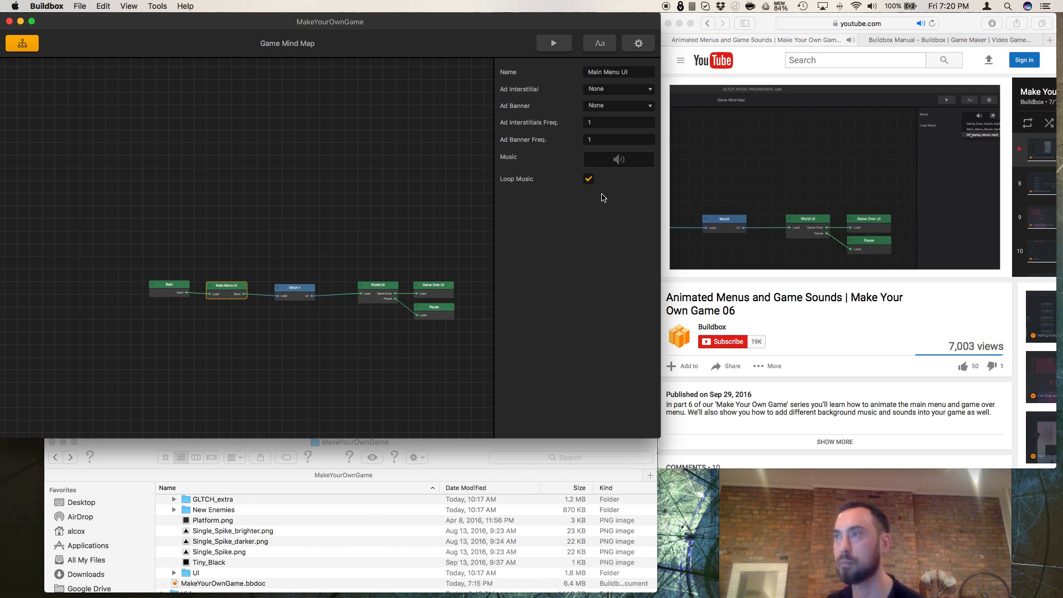
pyautogui.click(297, 297)
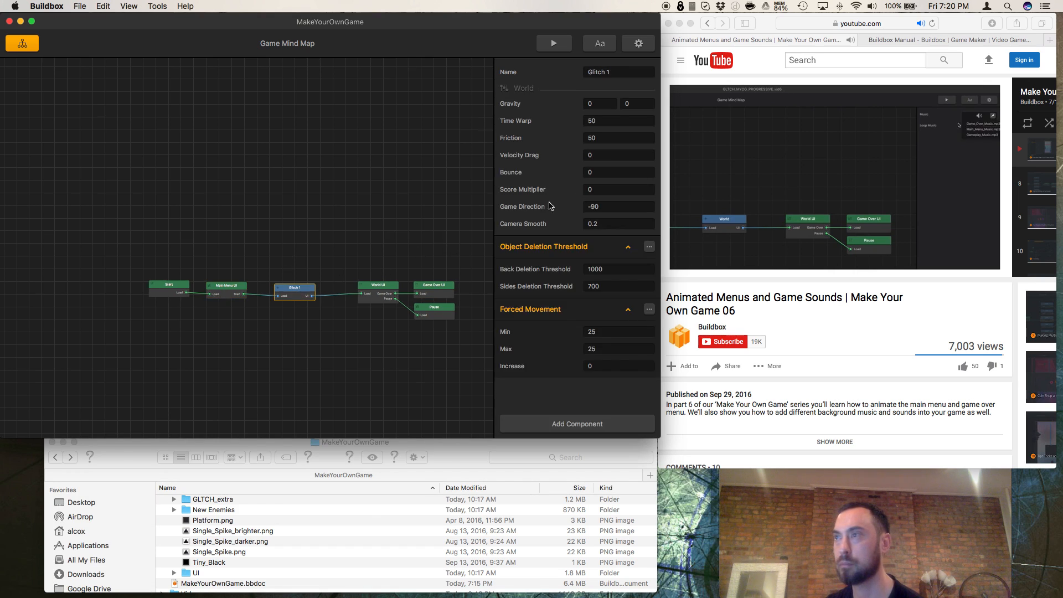
pyautogui.scroll(-2, 413, 290)
pyautogui.click(385, 290)
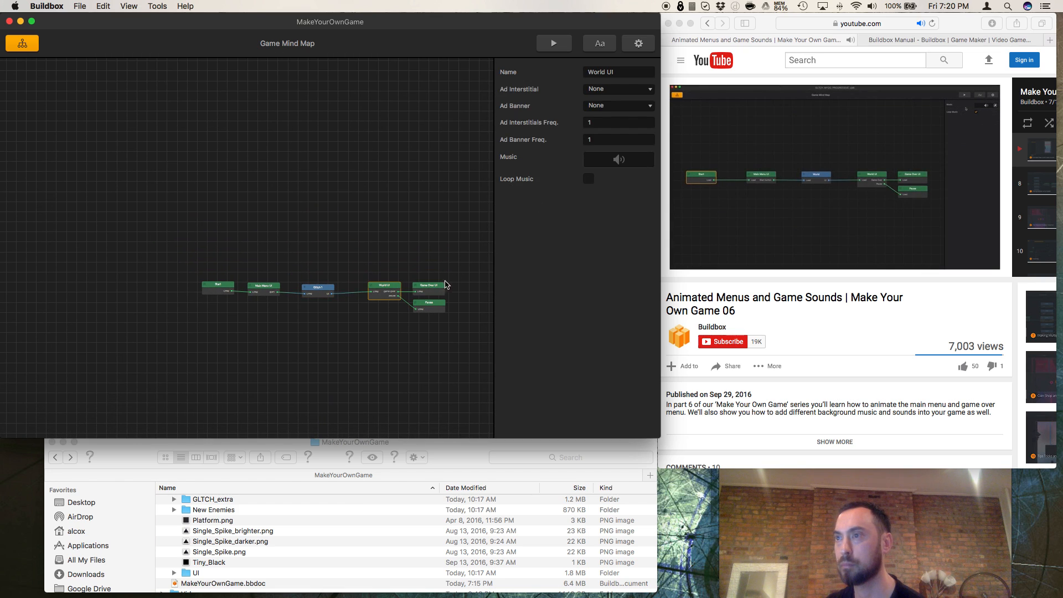
pyautogui.click(685, 280)
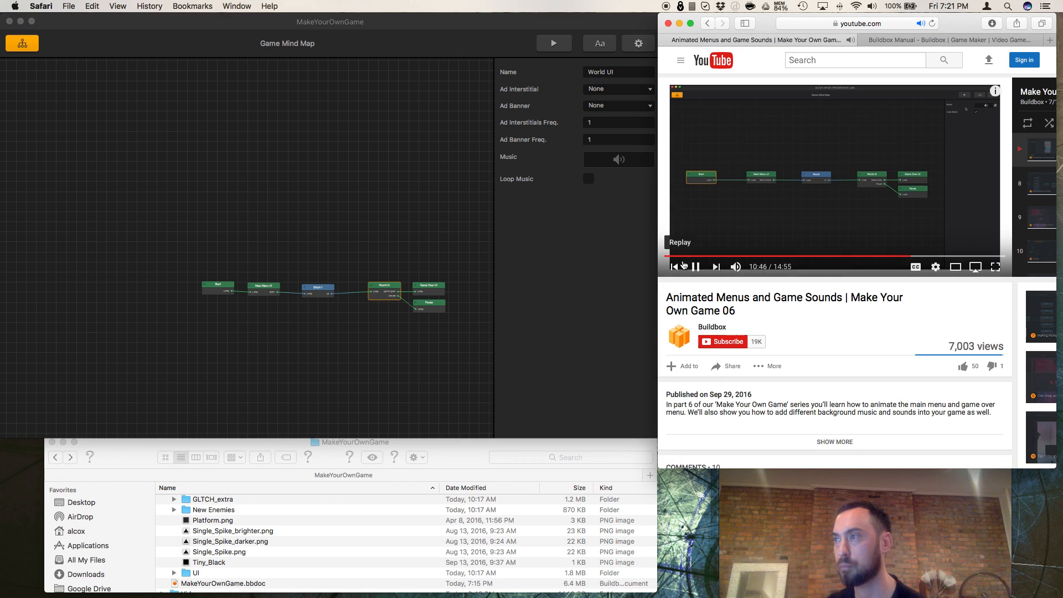
pyautogui.click(695, 267)
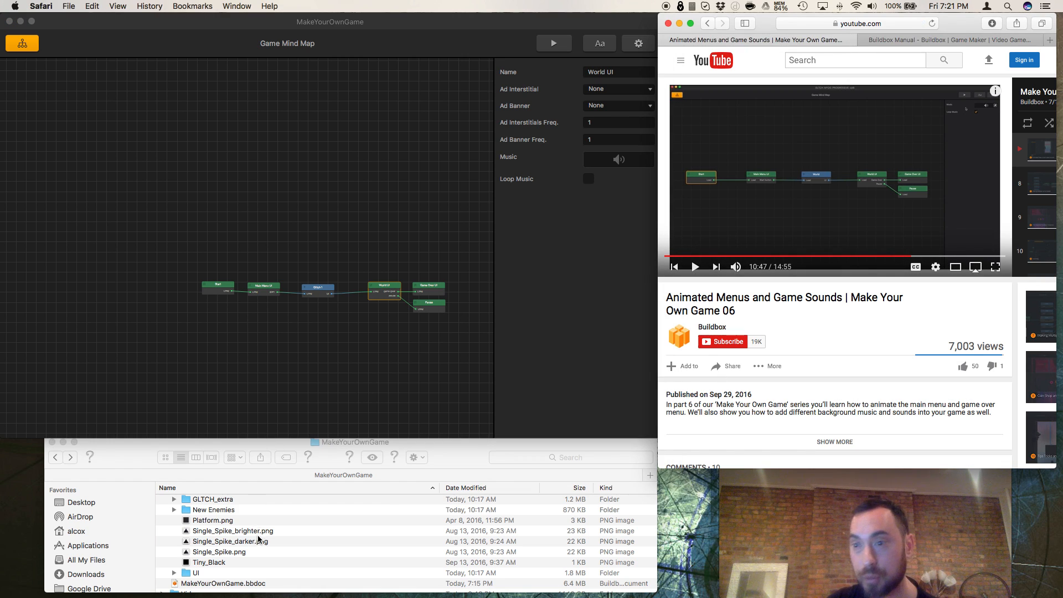
# Step: Switch to Finder, expand the UI folder inside Graphics copy and look through its files for audio
pyautogui.click(174, 573)
pyautogui.scroll(-1, 249, 560)
pyautogui.scroll(-5, 249, 560)
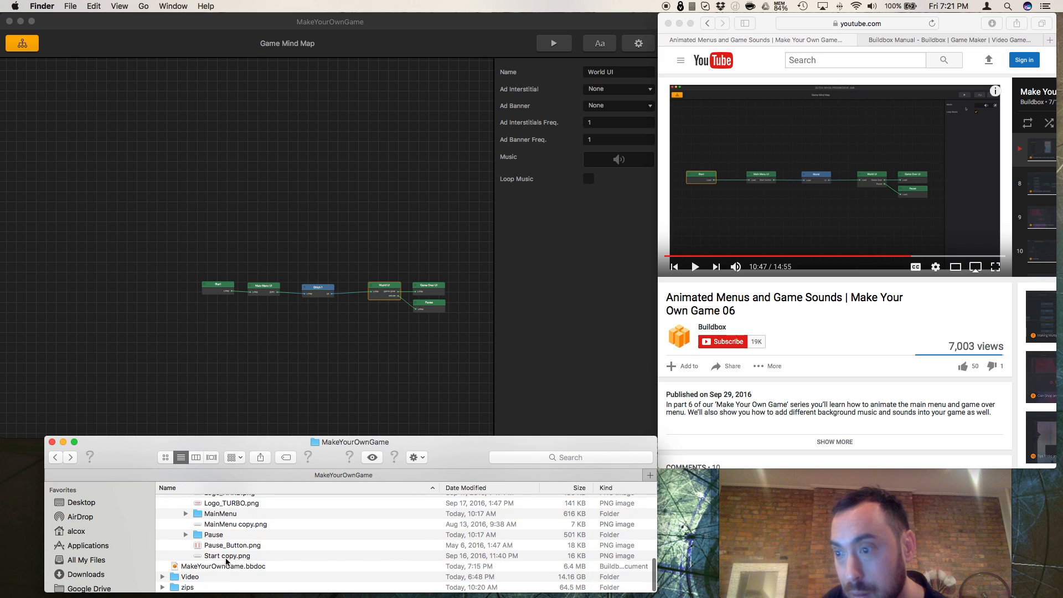
pyautogui.scroll(5, 226, 560)
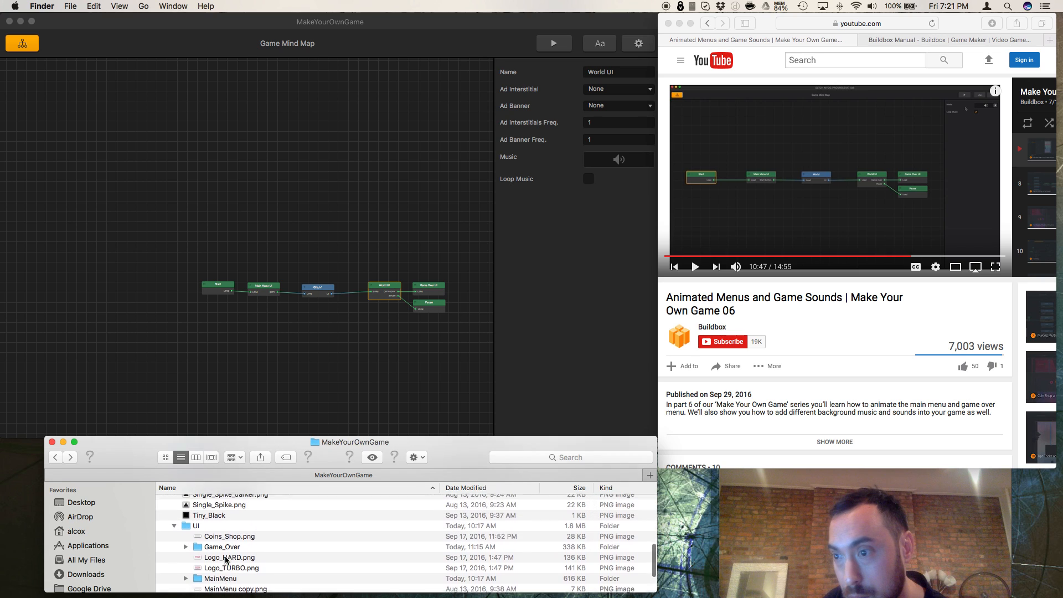
pyautogui.scroll(4, 225, 560)
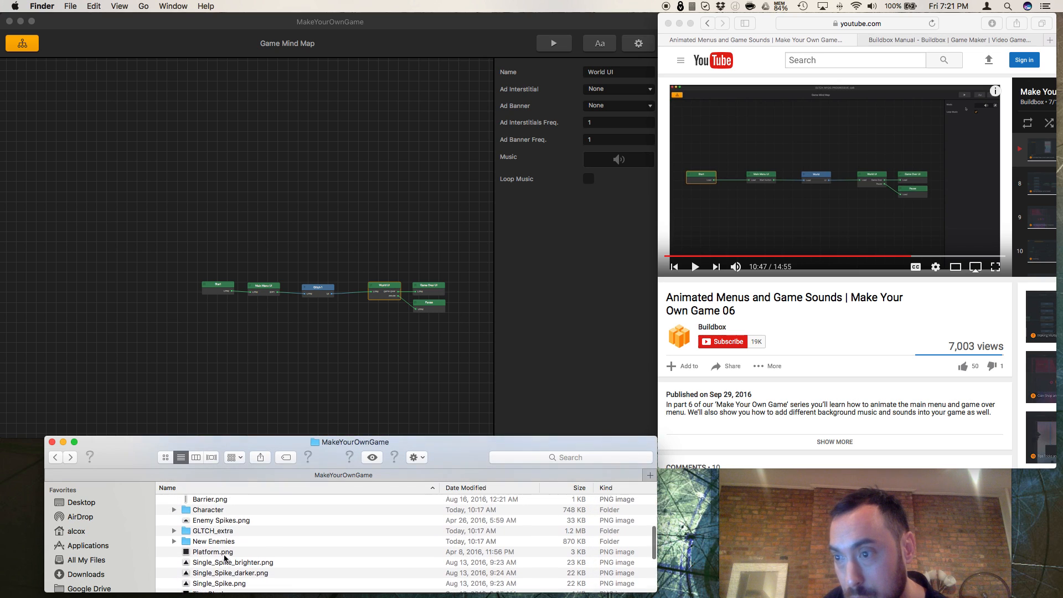
# Step: Check the New Enemies folder for audio files and collapse it again
pyautogui.click(174, 546)
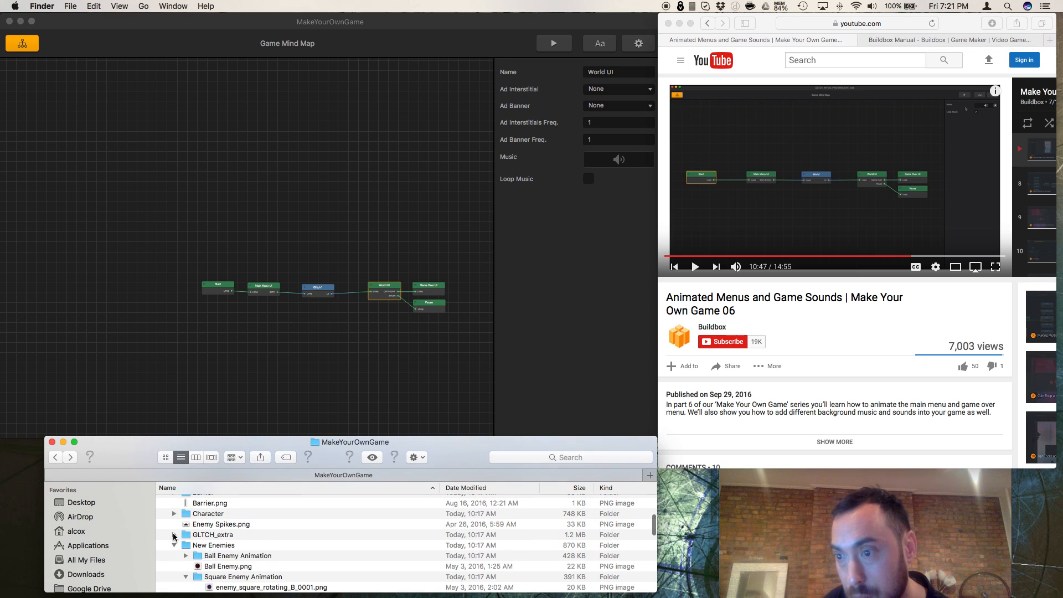
pyautogui.scroll(-2, 213, 551)
pyautogui.scroll(2, 198, 545)
pyautogui.click(173, 541)
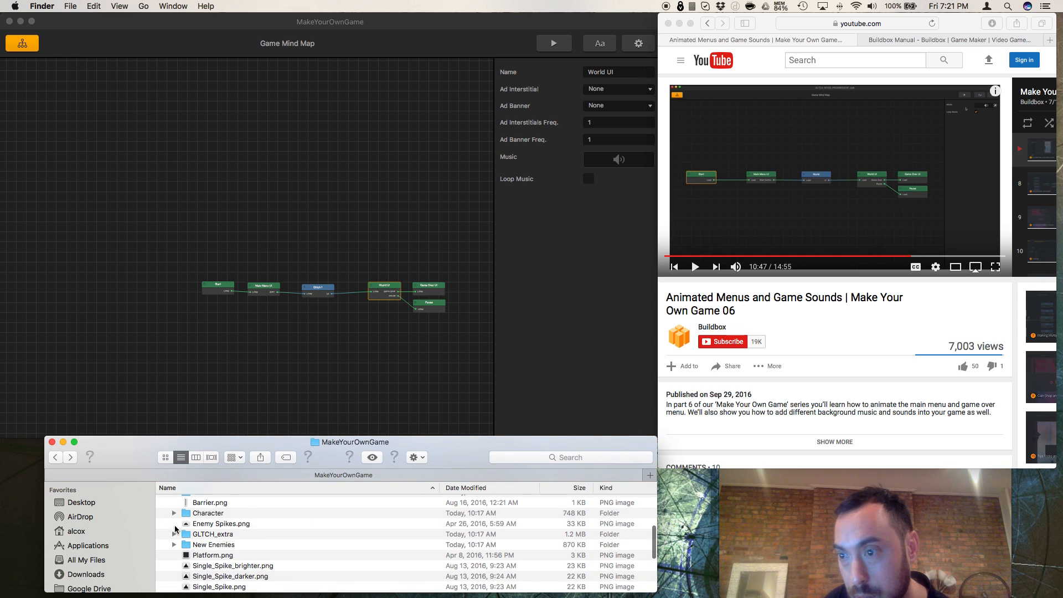
# Step: Expand the GLTCH_extra folder and check its Coin, power up counter and Power_Up subfolders for audio files
pyautogui.click(174, 535)
pyautogui.scroll(-2, 211, 531)
pyautogui.click(187, 512)
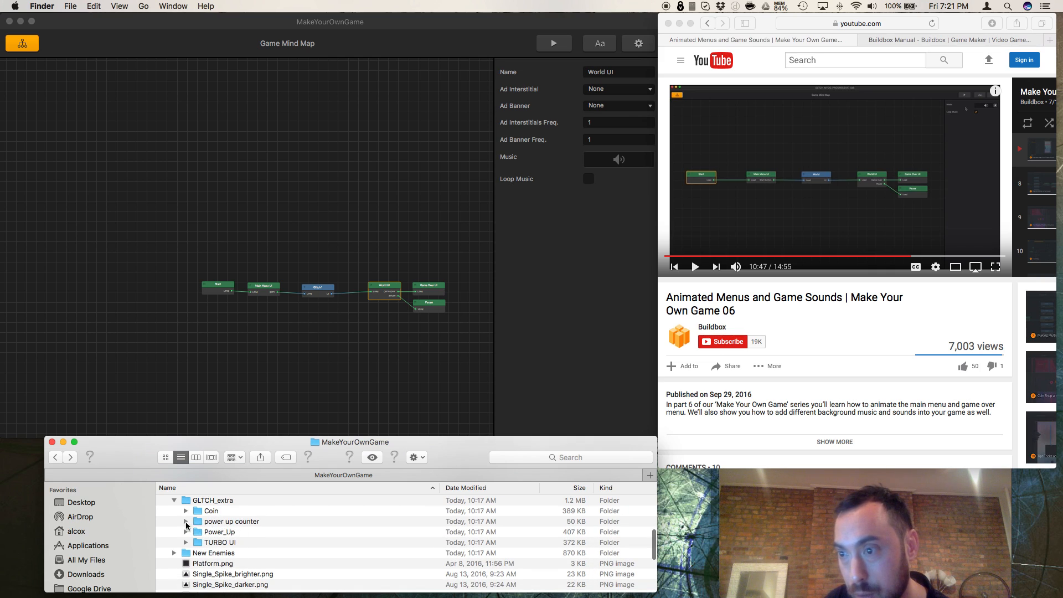
pyautogui.click(187, 523)
pyautogui.click(186, 522)
pyautogui.click(187, 533)
pyautogui.scroll(-5, 182, 546)
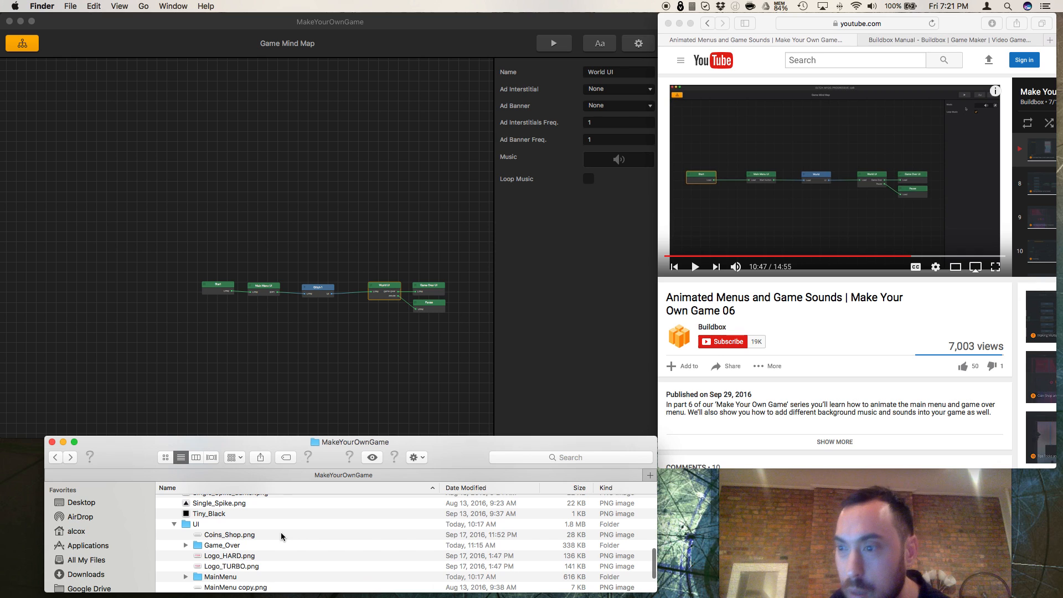
# Step: Check the Pause and MainMenu subfolders of the UI folder for audio files
pyautogui.scroll(-4, 281, 536)
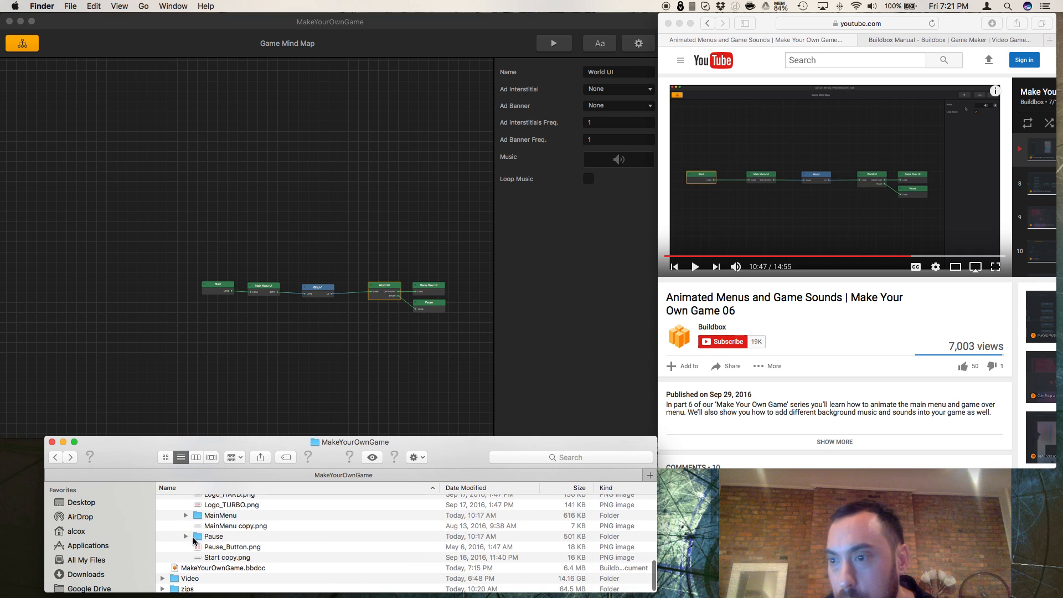
pyautogui.click(186, 536)
pyautogui.click(186, 536)
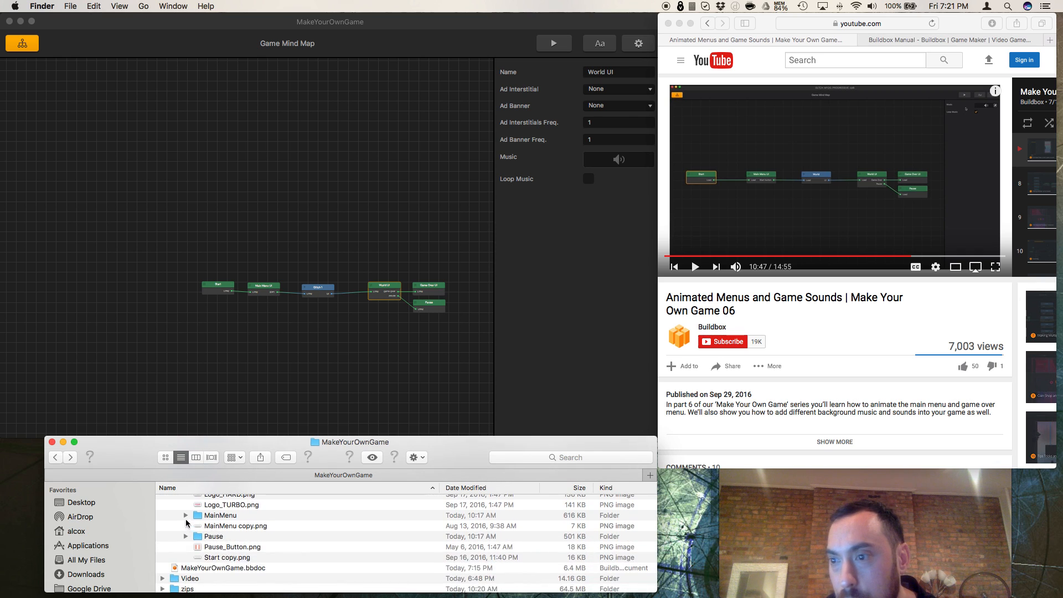
pyautogui.click(185, 515)
pyautogui.scroll(-3, 185, 516)
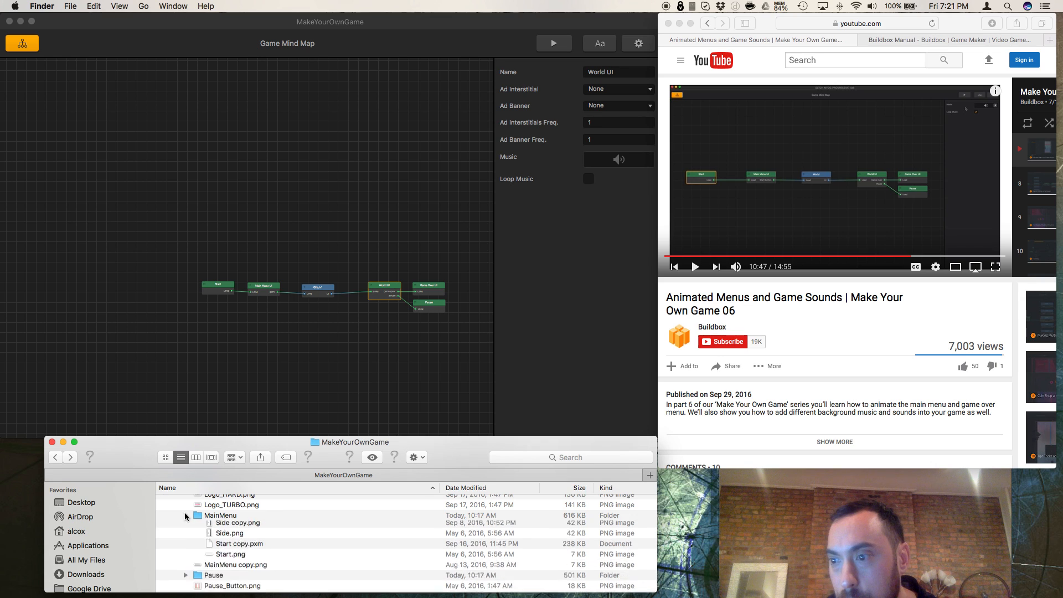
# Step: Collapse the UI and GLTCH_extra folders in the file list
pyautogui.scroll(3, 185, 520)
pyautogui.click(176, 547)
pyautogui.scroll(3, 178, 554)
pyautogui.click(176, 514)
# Step: Expand the Character folder and its Defeated_Test subfolder to examine their contents
pyautogui.scroll(3, 182, 540)
pyautogui.scroll(1, 185, 556)
pyautogui.scroll(-2, 203, 549)
pyautogui.click(174, 543)
pyautogui.scroll(-4, 194, 558)
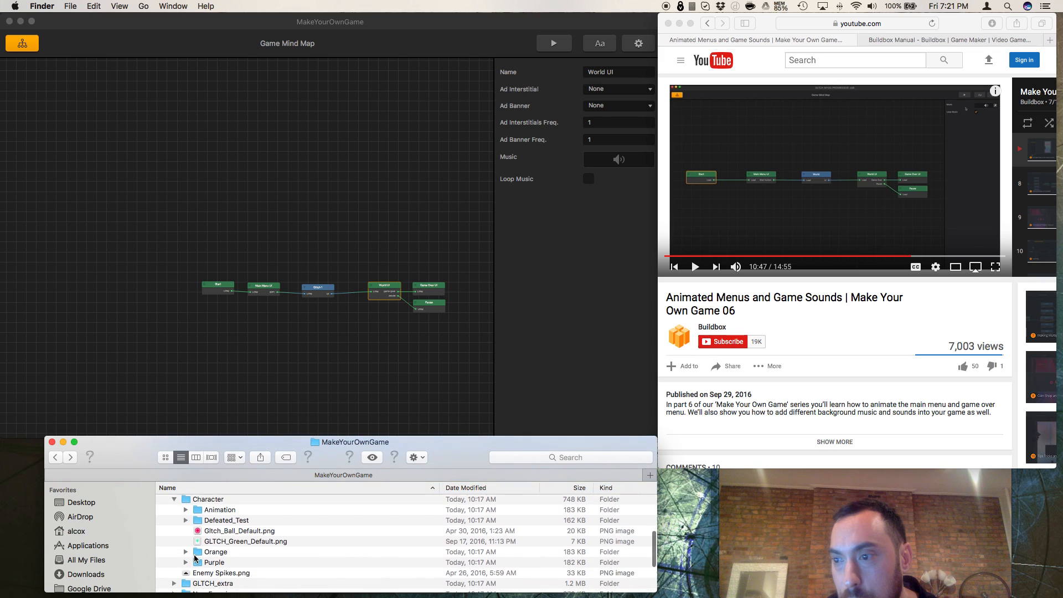
pyautogui.click(186, 518)
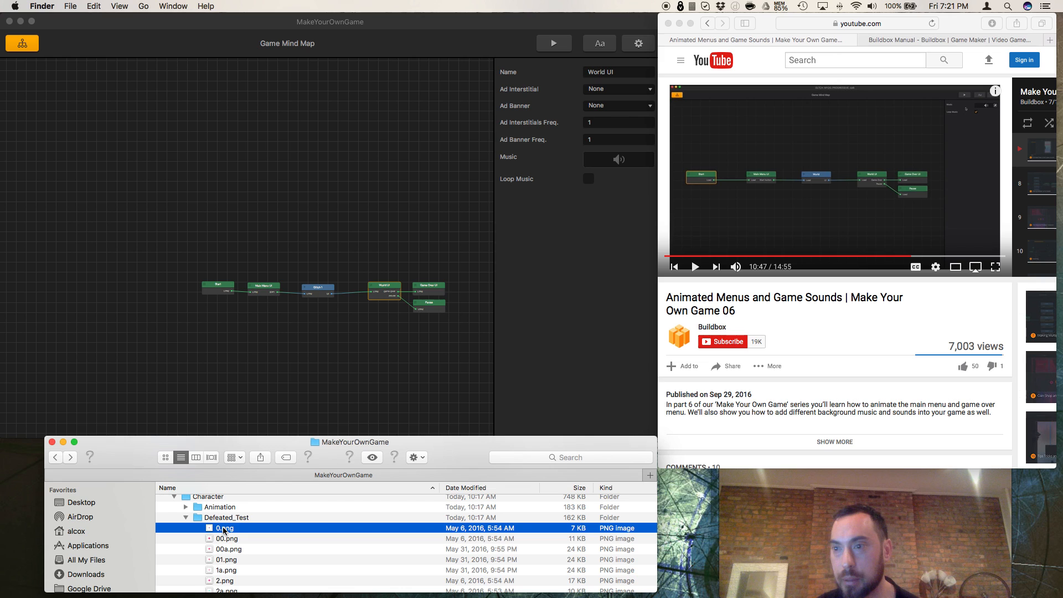
# Step: Preview the Defeated_Test images one after another from 0.png to 8.png, and close the preview
pyautogui.press('space')
pyautogui.press('Down')
pyautogui.press('Down')
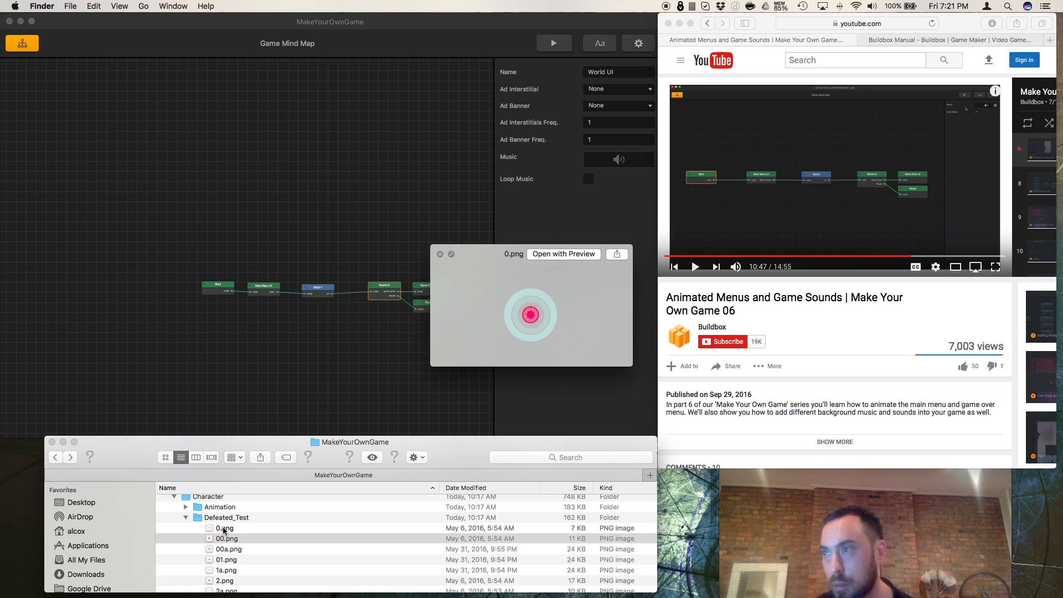
pyautogui.press('Down')
pyautogui.press('Down')
pyautogui.press('Down')
pyautogui.press('Down')
pyautogui.press('Down')
pyautogui.press('Down')
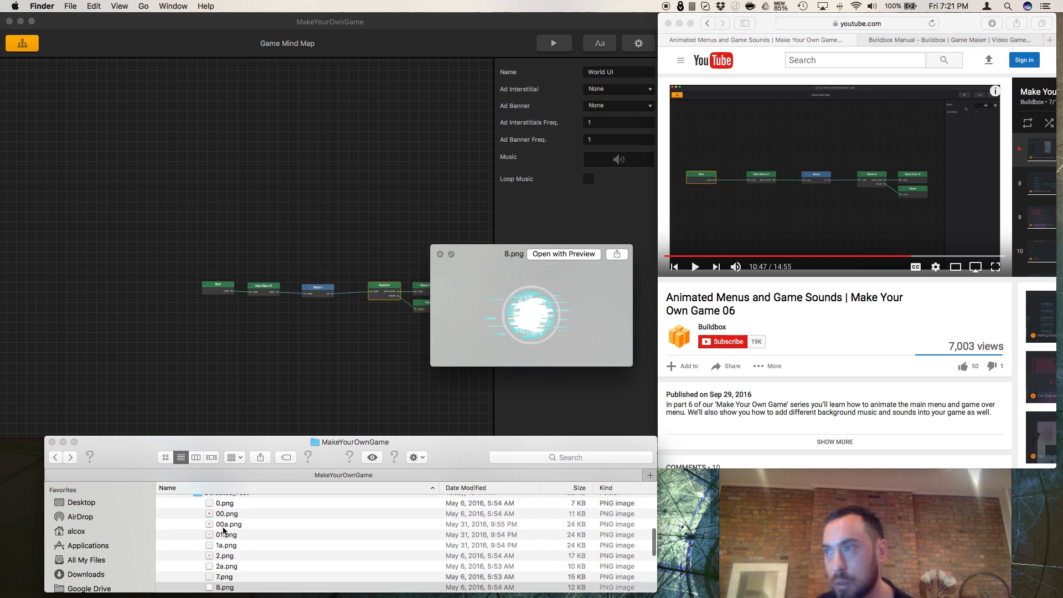
pyautogui.press('space')
# Step: Collapse the Defeated_Test folder and return to the project files listed above Graphics copy
pyautogui.scroll(3, 191, 528)
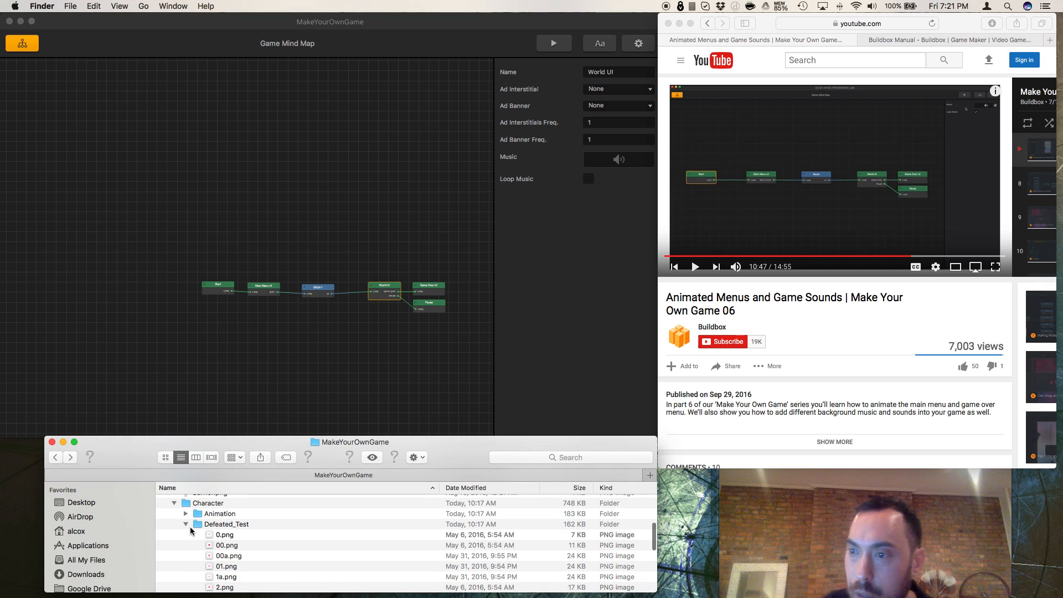
pyautogui.click(186, 524)
pyautogui.scroll(5, 186, 523)
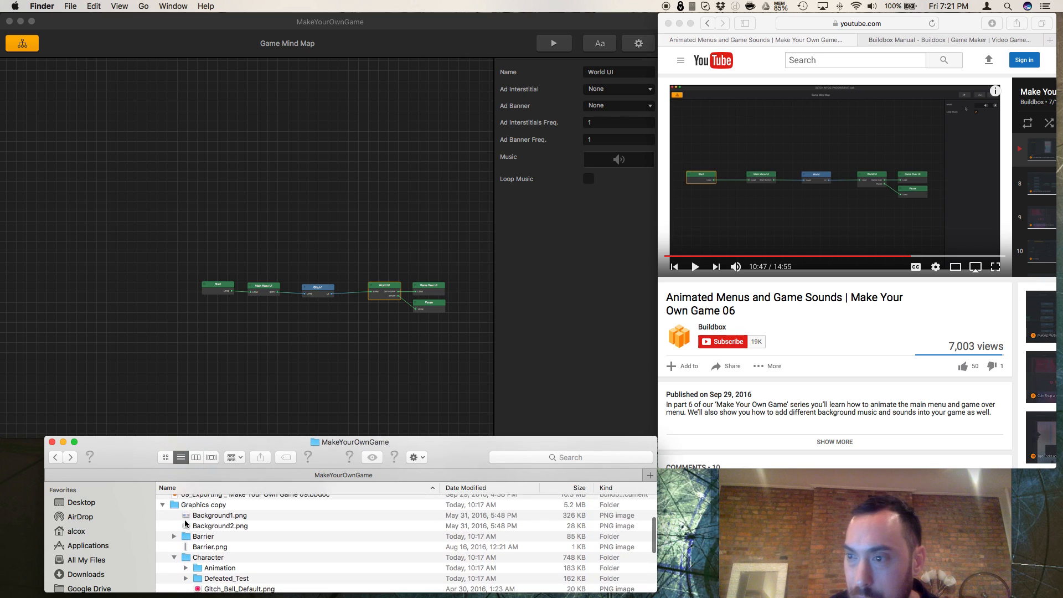
pyautogui.scroll(5, 185, 524)
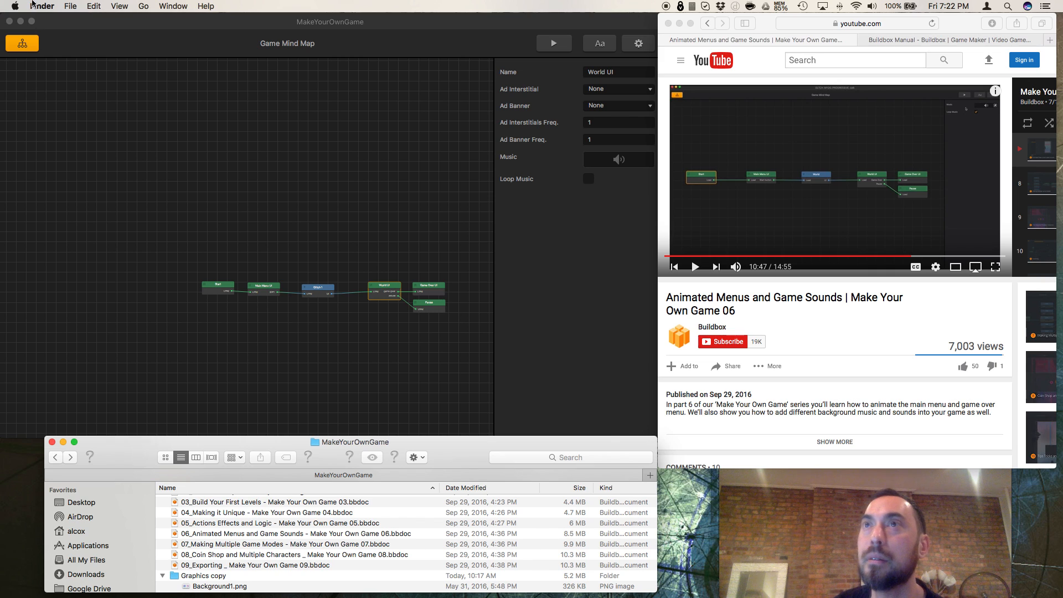
# Step: Open a new Finder window and move it off the main screen
pyautogui.click(32, 5)
pyautogui.moveTo(71, 5)
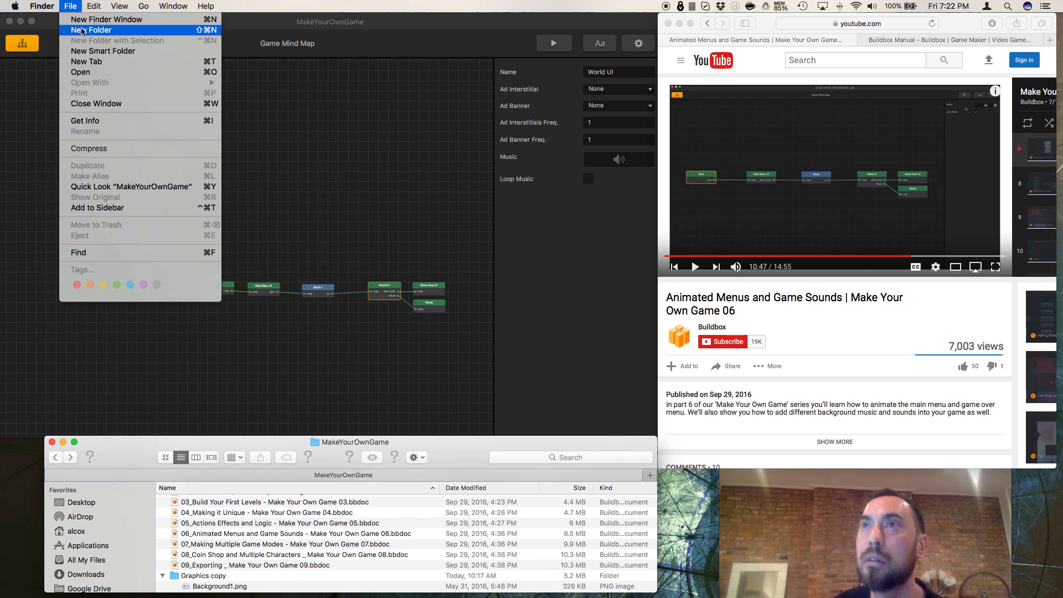
pyautogui.click(255, 88)
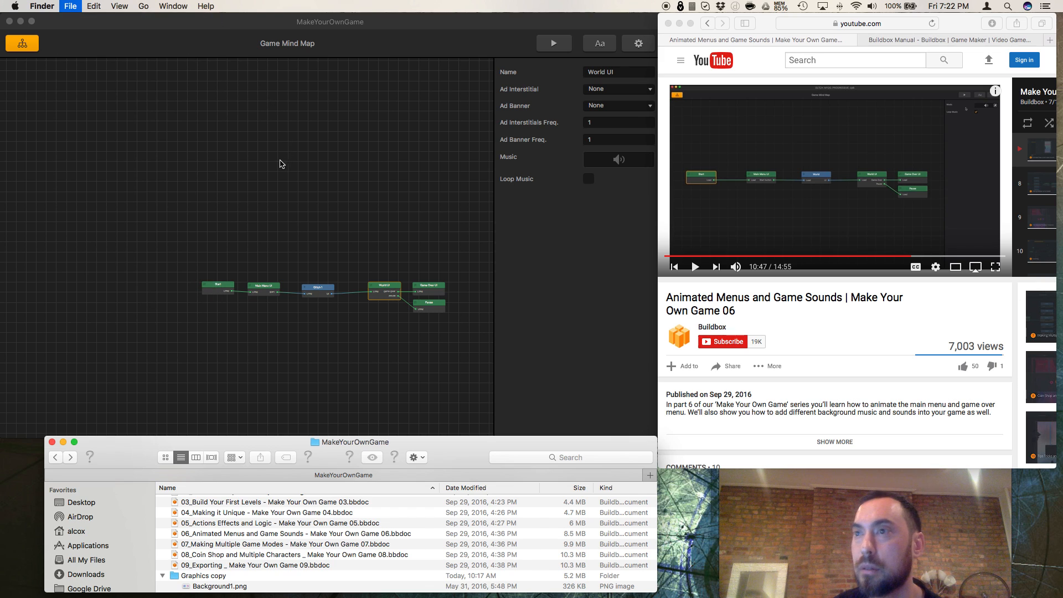
pyautogui.press('super+n')
pyautogui.moveTo(451, 21); pyautogui.dragTo(0, 21)
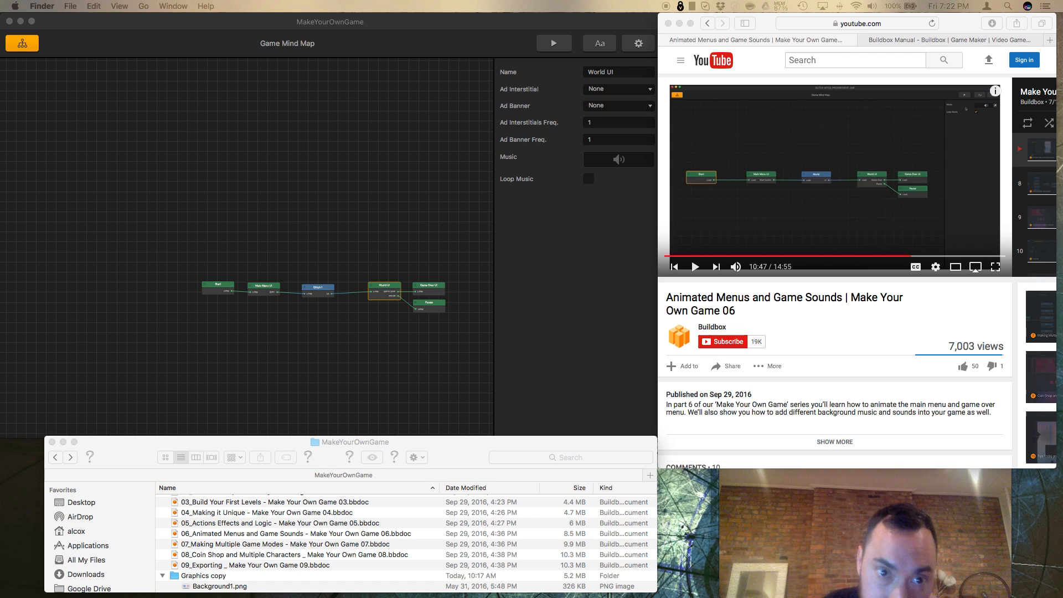
# Step: Arrange the Sound and MakeYourOwnGame Finder windows side by side beneath the mind map, narrowing the MakeYourOwnGame window
pyautogui.moveTo(0, 133); pyautogui.dragTo(123, 455)
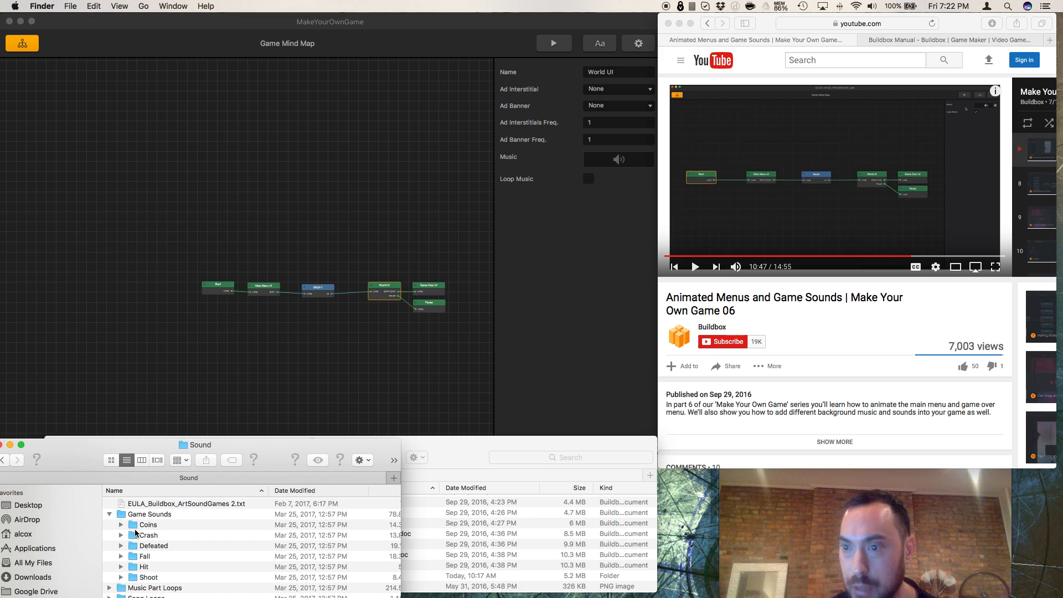
pyautogui.click(3, 461)
pyautogui.click(15, 461)
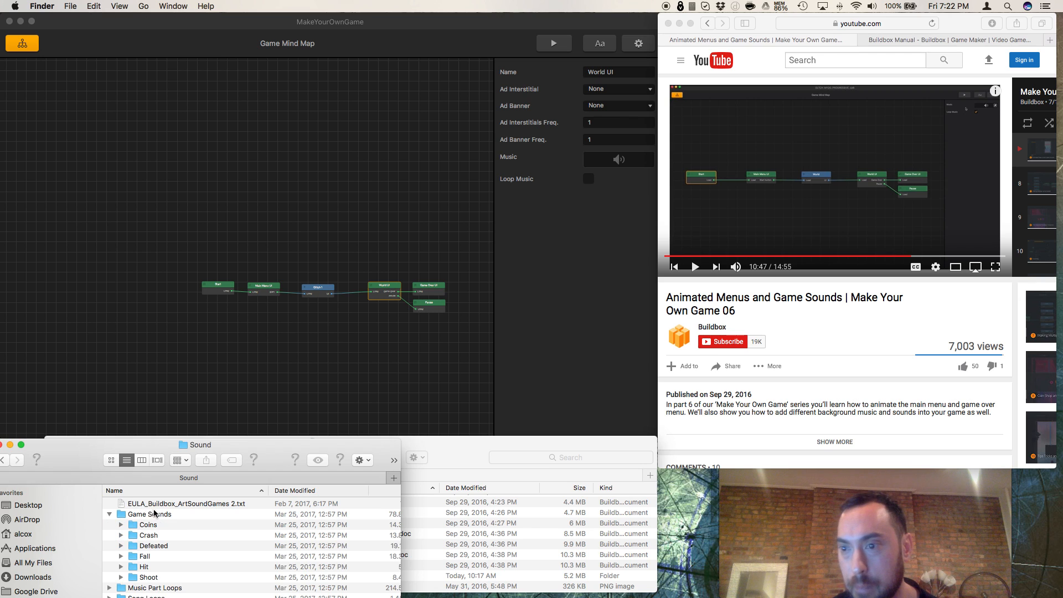
pyautogui.click(575, 458)
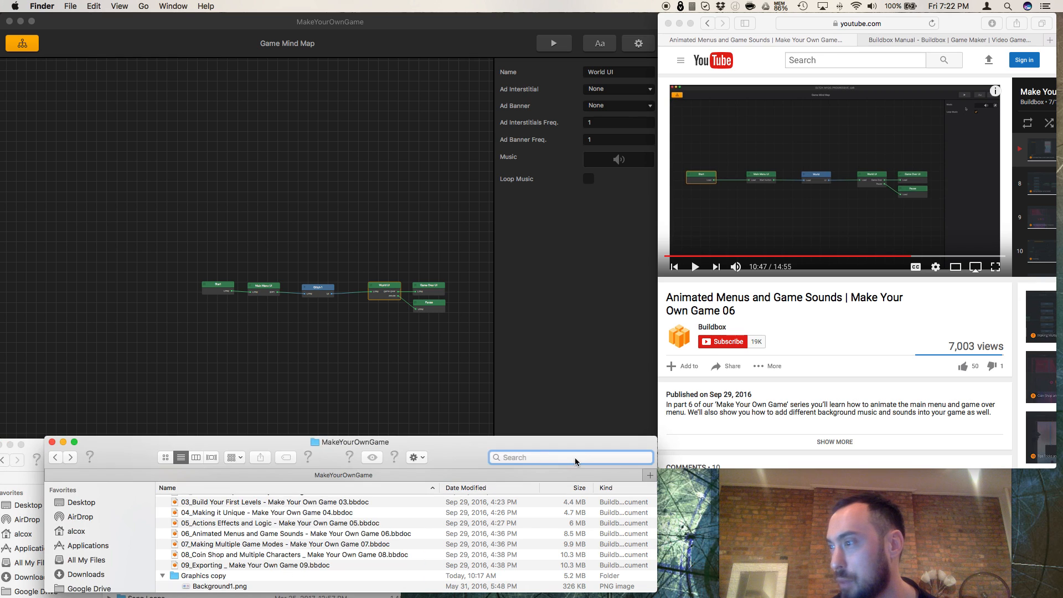
pyautogui.moveTo(497, 450); pyautogui.dragTo(672, 461)
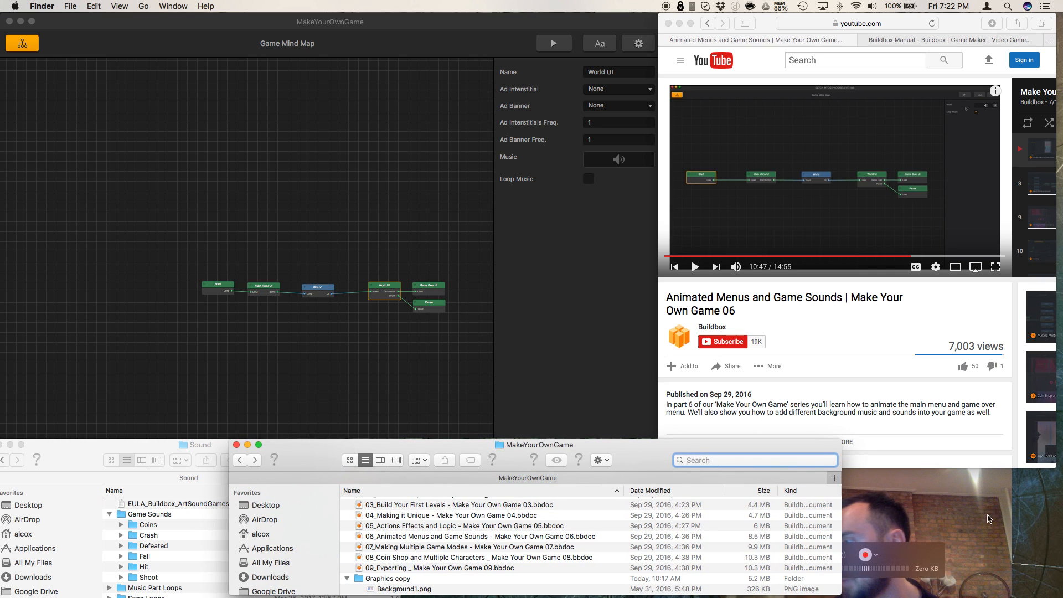
pyautogui.moveTo(828, 514); pyautogui.dragTo(718, 501)
pyautogui.moveTo(221, 455); pyautogui.dragTo(170, 454)
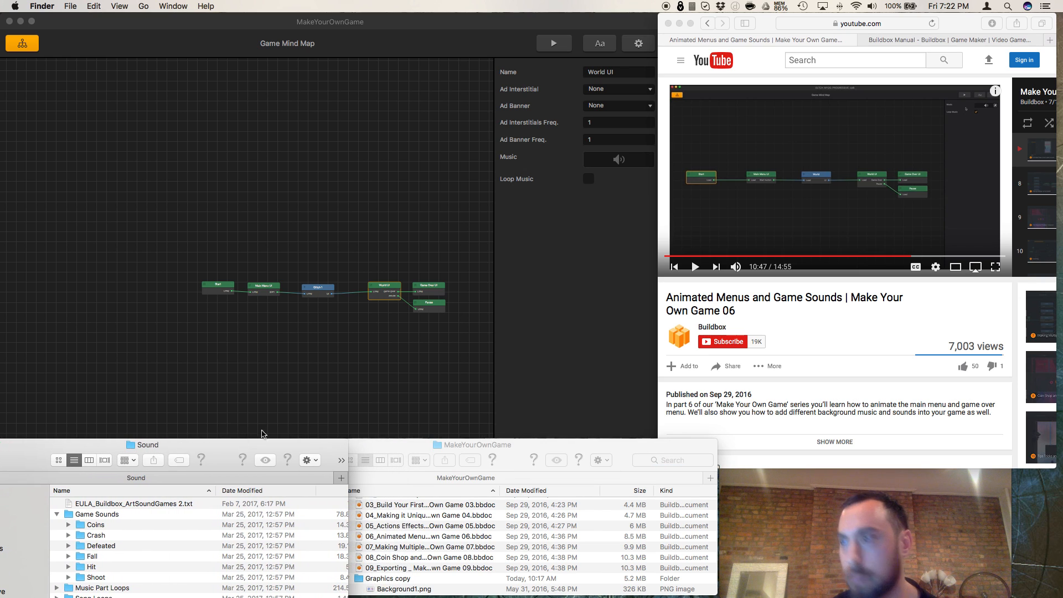
# Step: Resume the tutorial video and select the Start node in the Game Mind Map
pyautogui.click(447, 375)
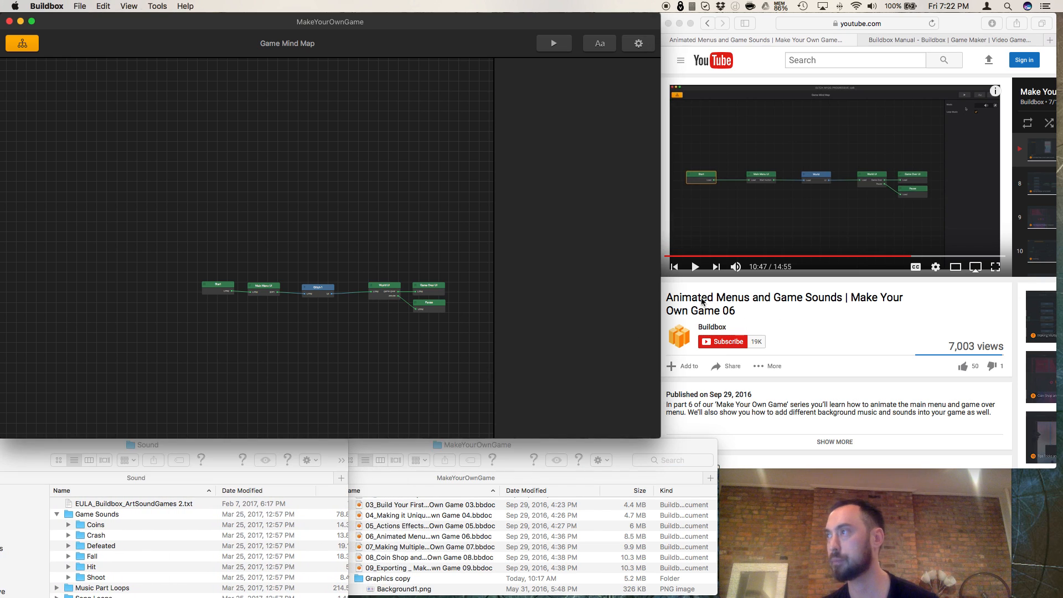
pyautogui.click(696, 270)
pyautogui.click(697, 270)
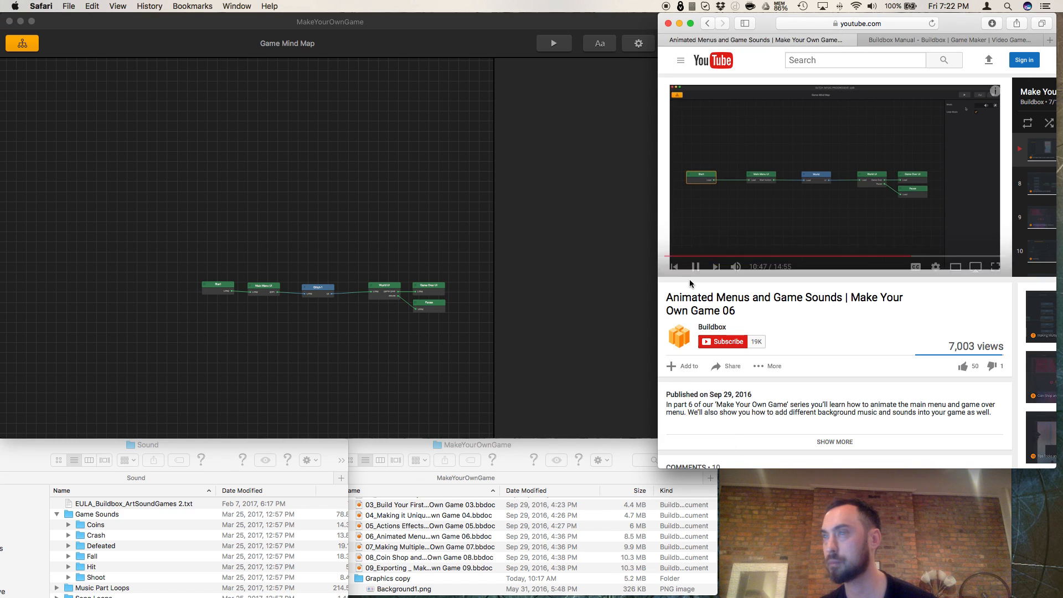
pyautogui.click(224, 292)
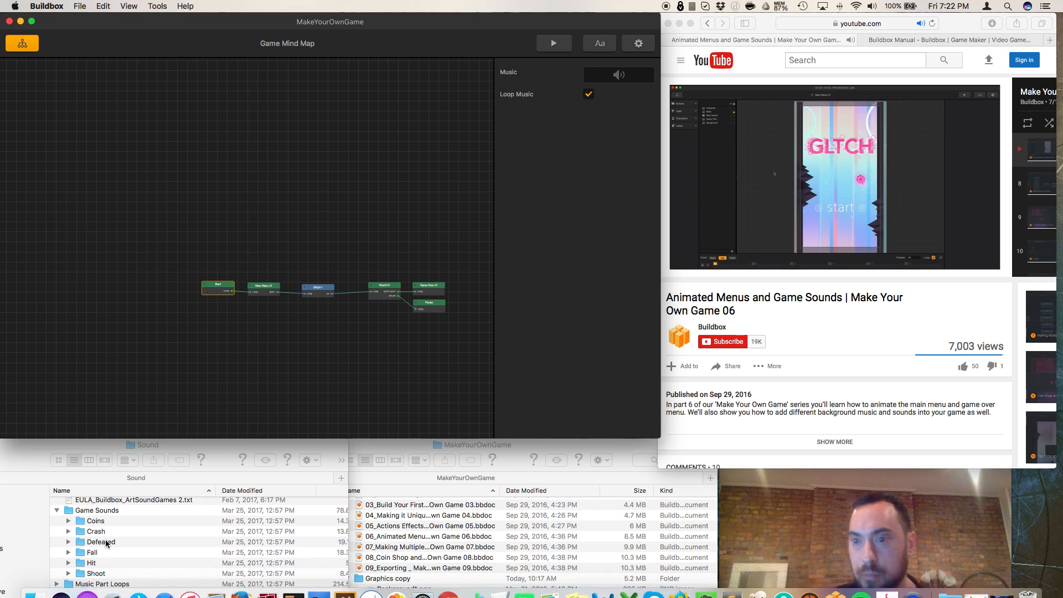
# Step: Expand the Song Loops folder and its Ambient subfolder, and try to assign Ambient Alt 001A.mp3 as the Start node's music
pyautogui.click(57, 446)
pyautogui.moveTo(57, 446); pyautogui.dragTo(58, 424)
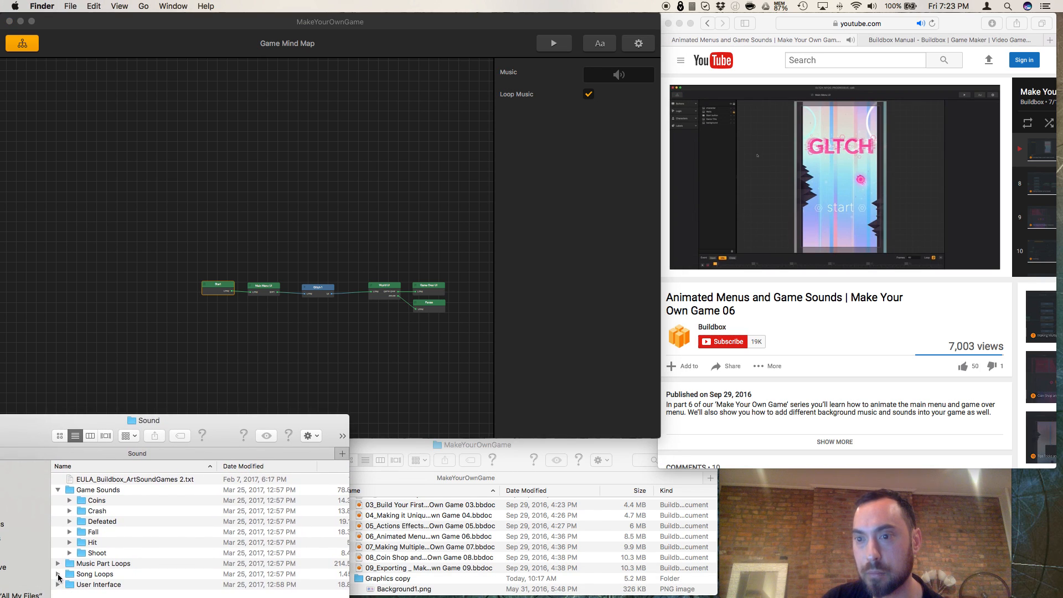
pyautogui.click(58, 575)
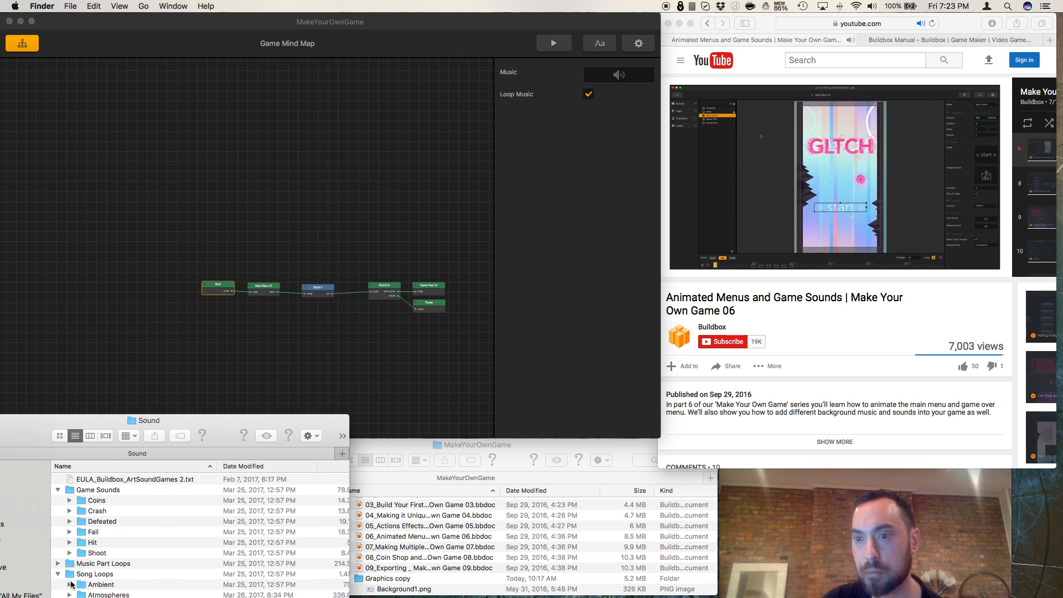
pyautogui.click(70, 585)
pyautogui.scroll(-5, 105, 577)
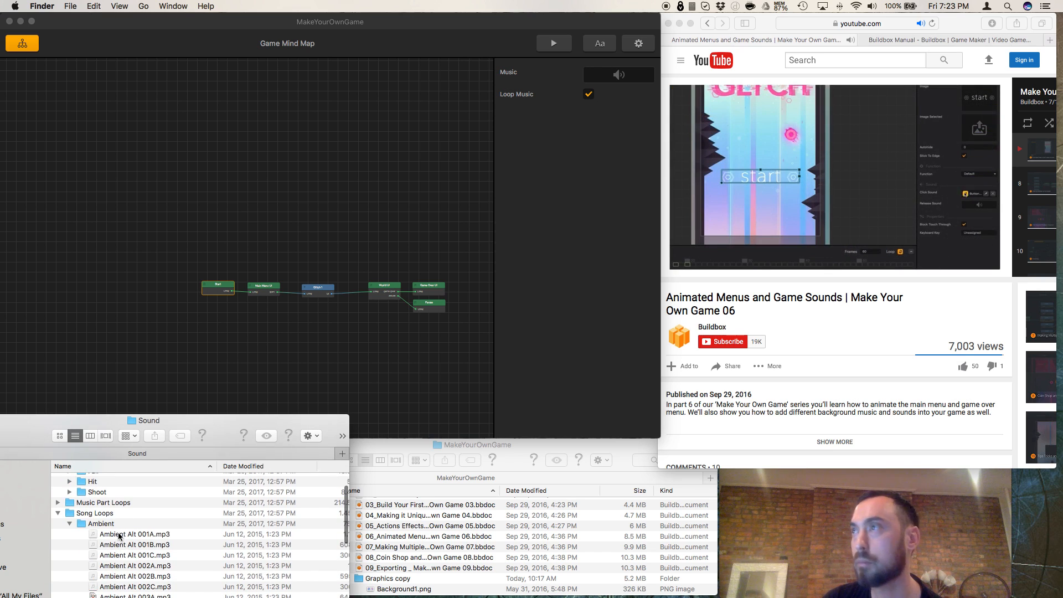
pyautogui.moveTo(118, 536); pyautogui.dragTo(594, 76)
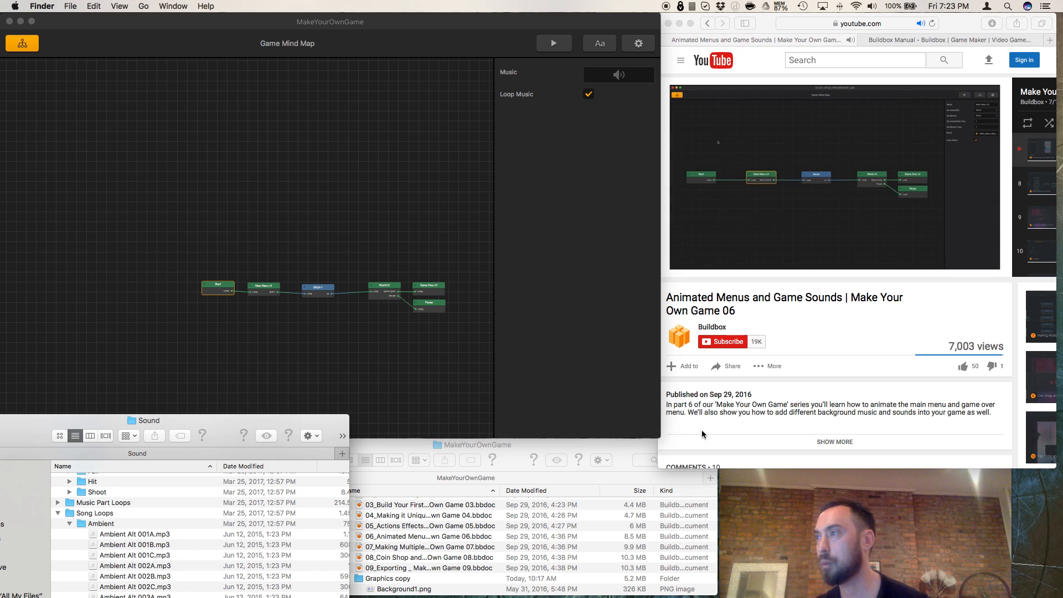
# Step: Watch the tutorial's button sound section and pause the video at 11:11
pyautogui.click(740, 303)
pyautogui.scroll(-1, 730, 294)
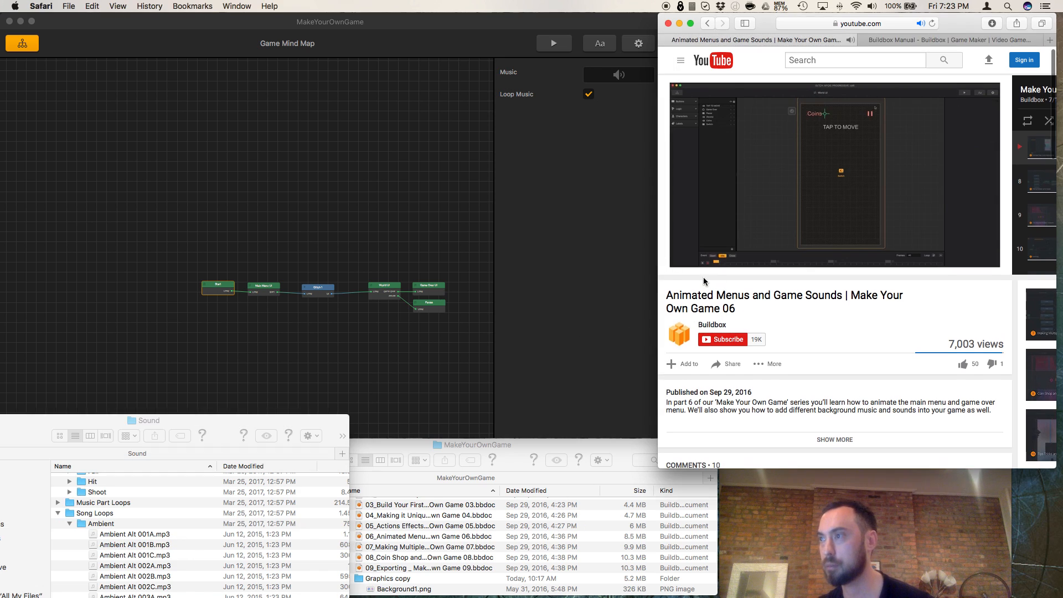
pyautogui.moveTo(732, 271)
pyautogui.scroll(1, 710, 260)
pyautogui.click(696, 265)
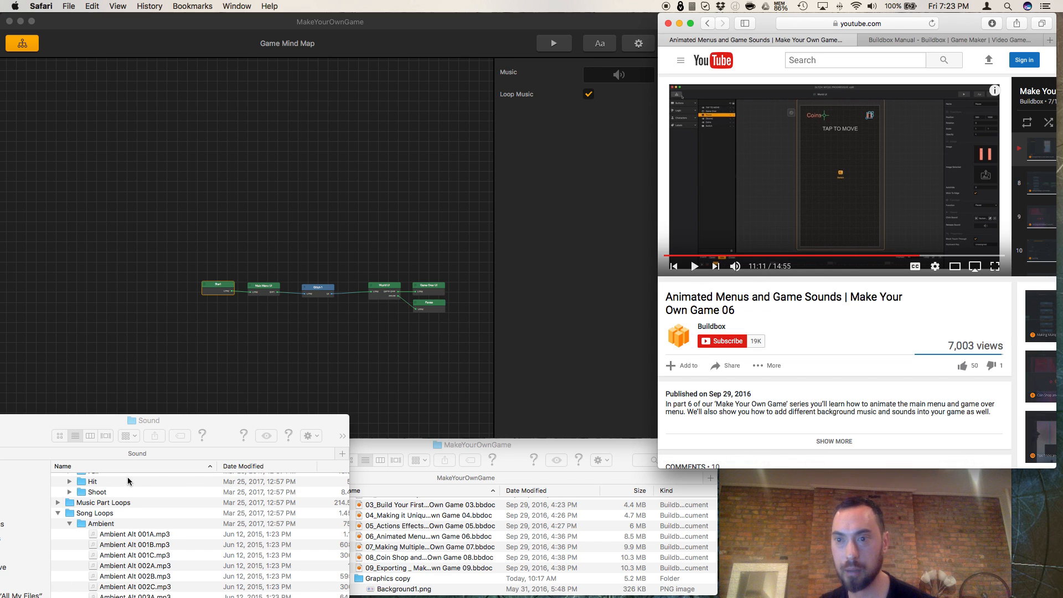
# Step: Assign Ambient Alt 001A.mp3 as the Start node's music and preview its playback
pyautogui.click(120, 534)
pyautogui.moveTo(120, 534); pyautogui.dragTo(611, 80)
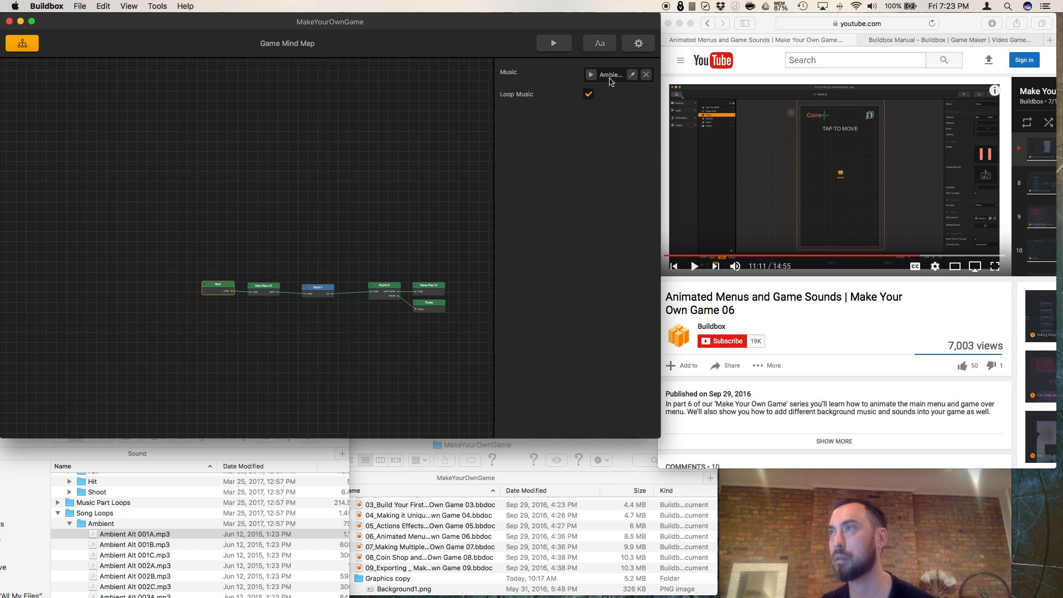
pyautogui.moveTo(634, 80)
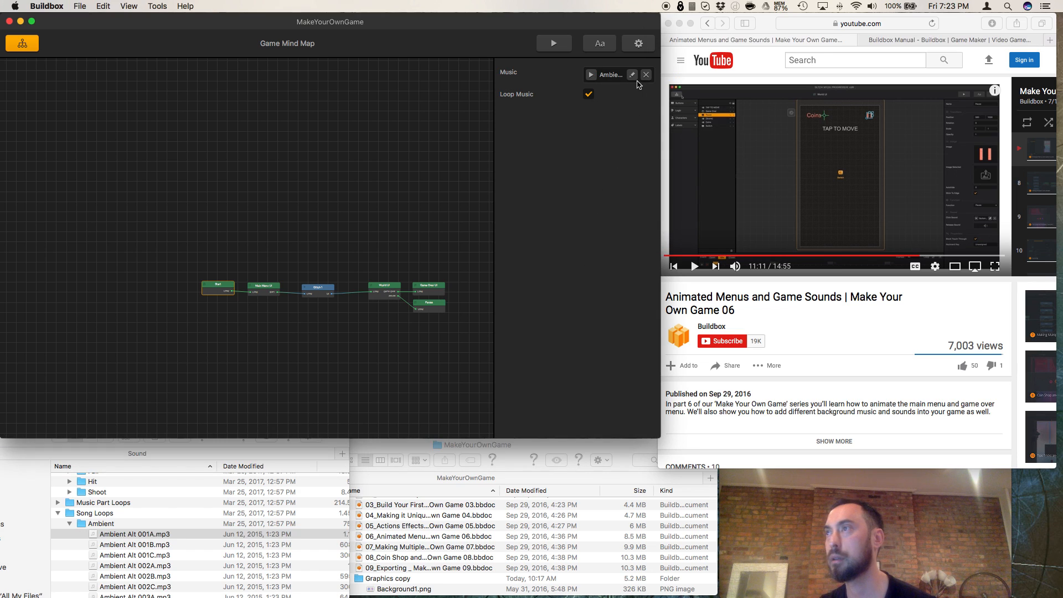
pyautogui.click(591, 75)
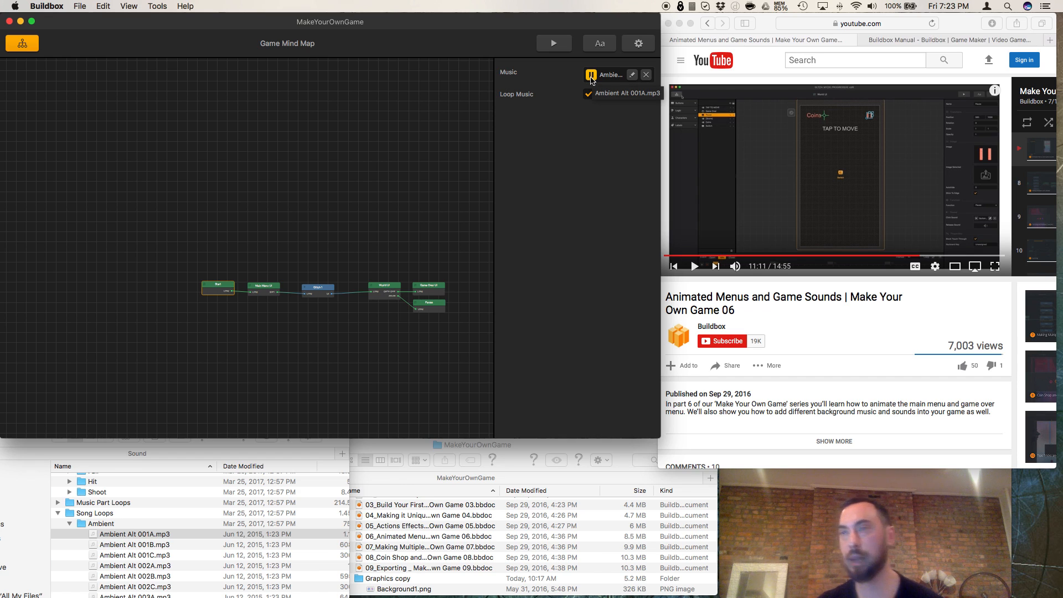
pyautogui.click(591, 75)
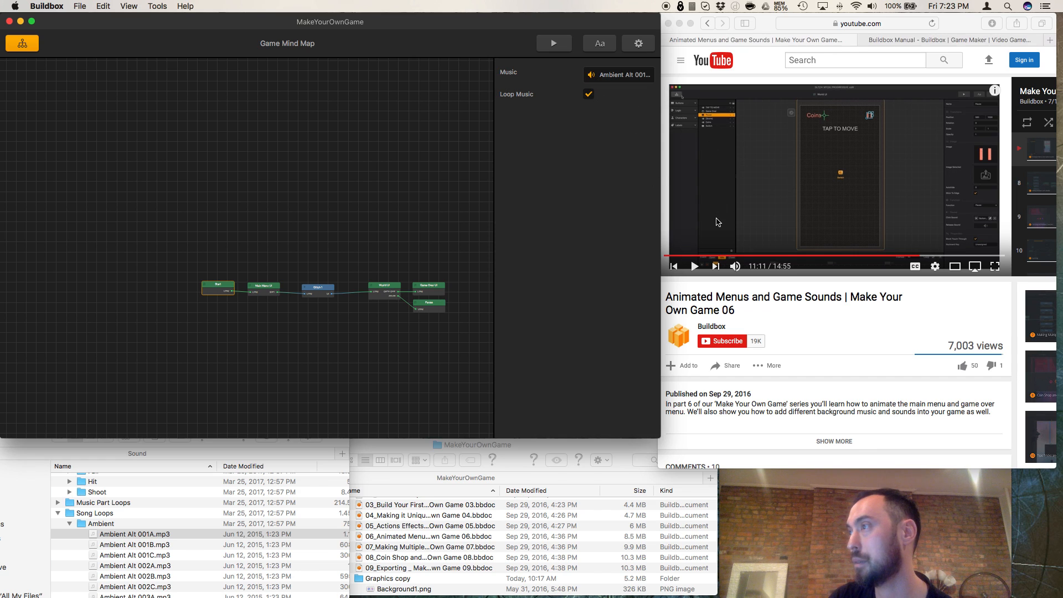
# Step: Look at the General and Controllers pages of the project settings, and close the settings without editing
pyautogui.moveTo(612, 81)
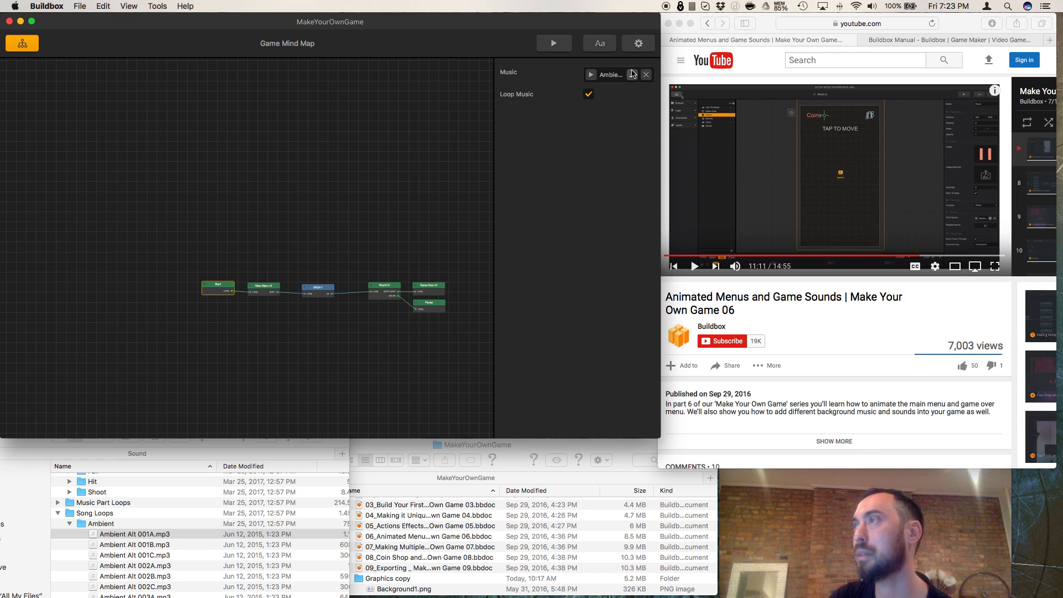
pyautogui.click(638, 44)
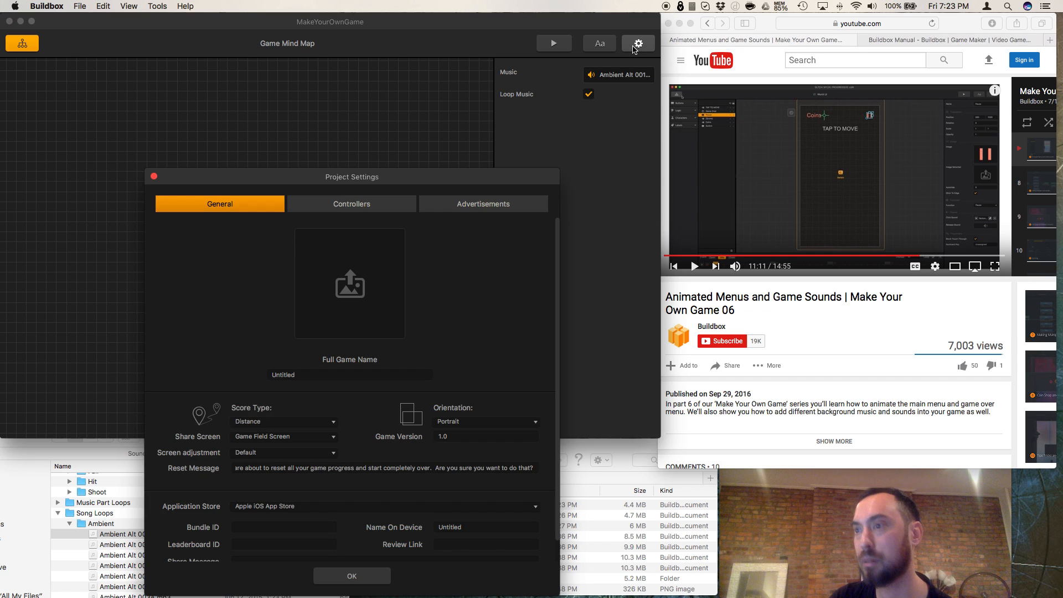
pyautogui.click(401, 208)
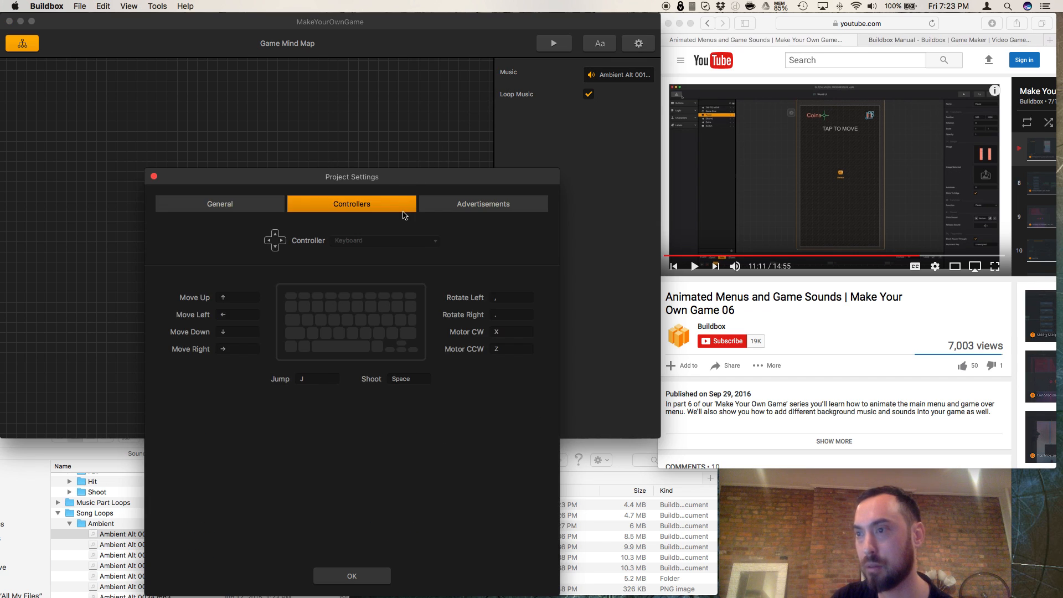
pyautogui.click(154, 177)
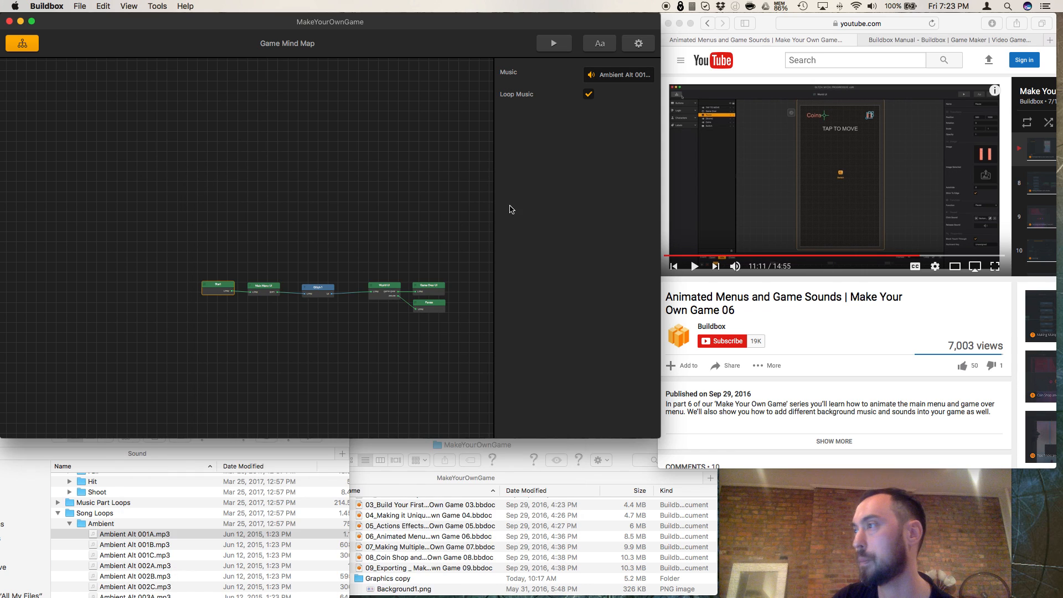
# Step: Rewind the tutorial to 10:52 and expand the User Interface sound folder in place of Song Loops
pyautogui.click(914, 256)
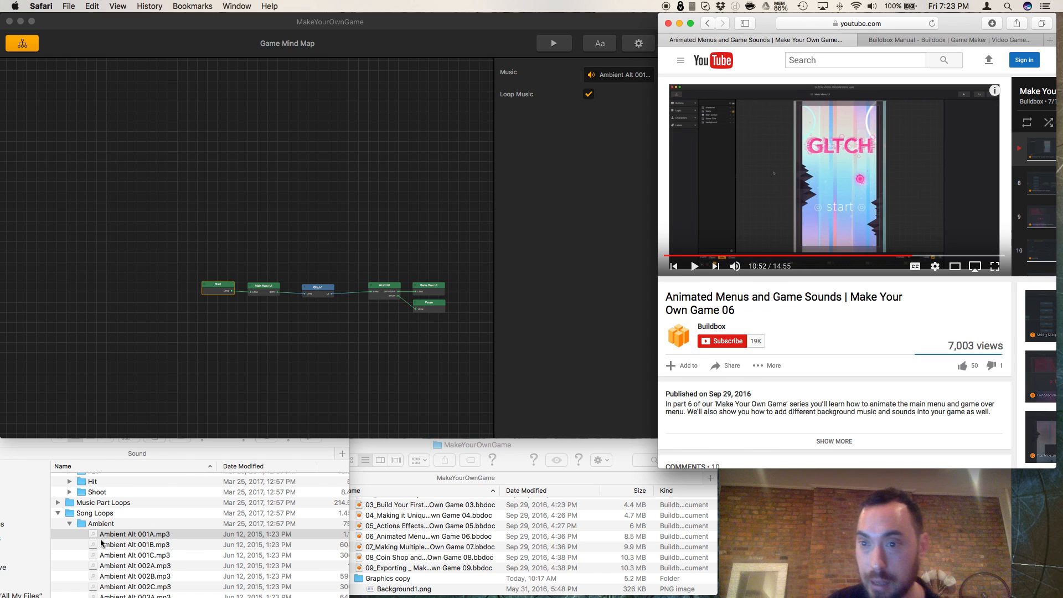
pyautogui.click(68, 524)
pyautogui.click(68, 524)
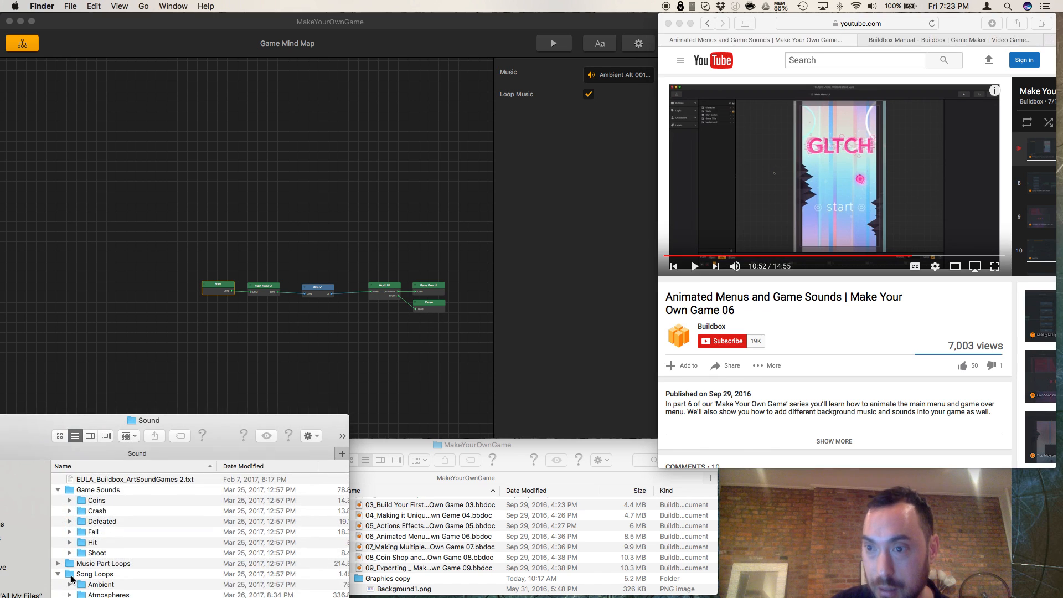
pyautogui.click(58, 575)
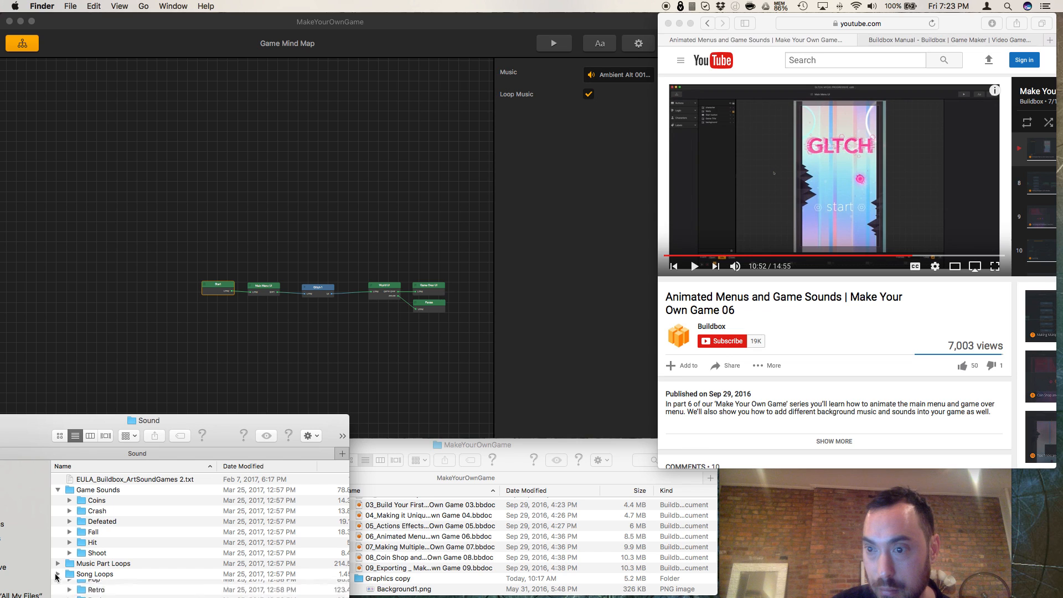
pyautogui.click(58, 584)
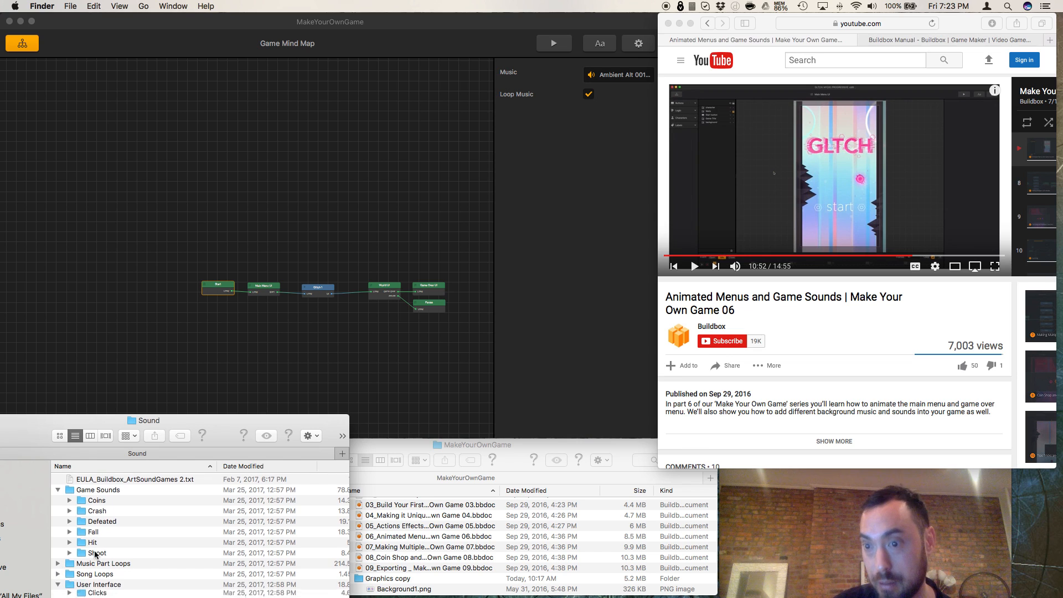
pyautogui.scroll(1, 90, 562)
pyautogui.moveTo(149, 413); pyautogui.dragTo(161, 374)
# Step: Look through the Taps sound files, open the Clicks folder instead, and place its window below the mind map
pyautogui.doubleClick(90, 576)
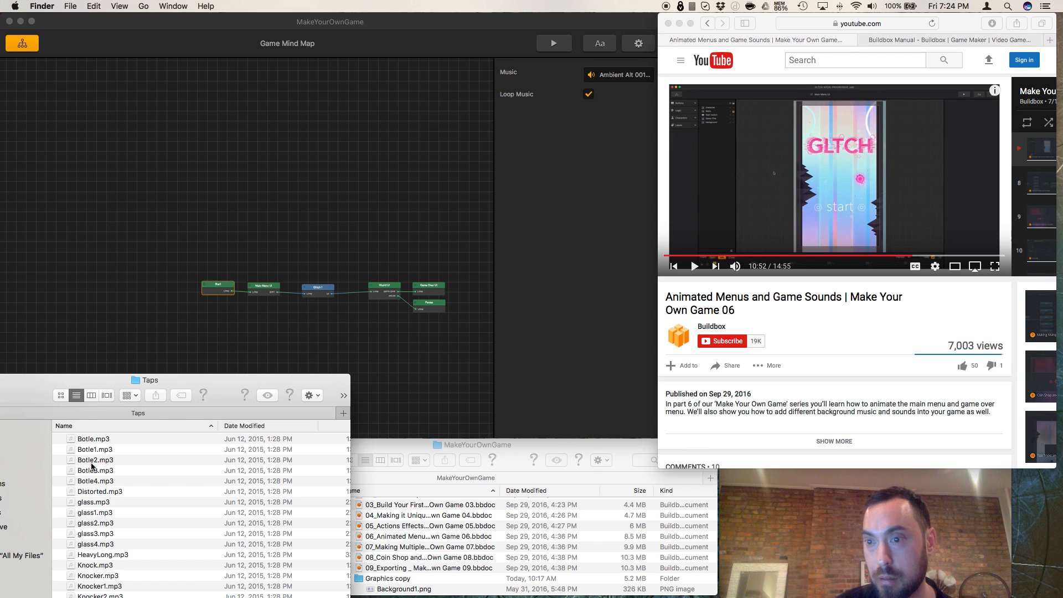
pyautogui.scroll(-3, 92, 468)
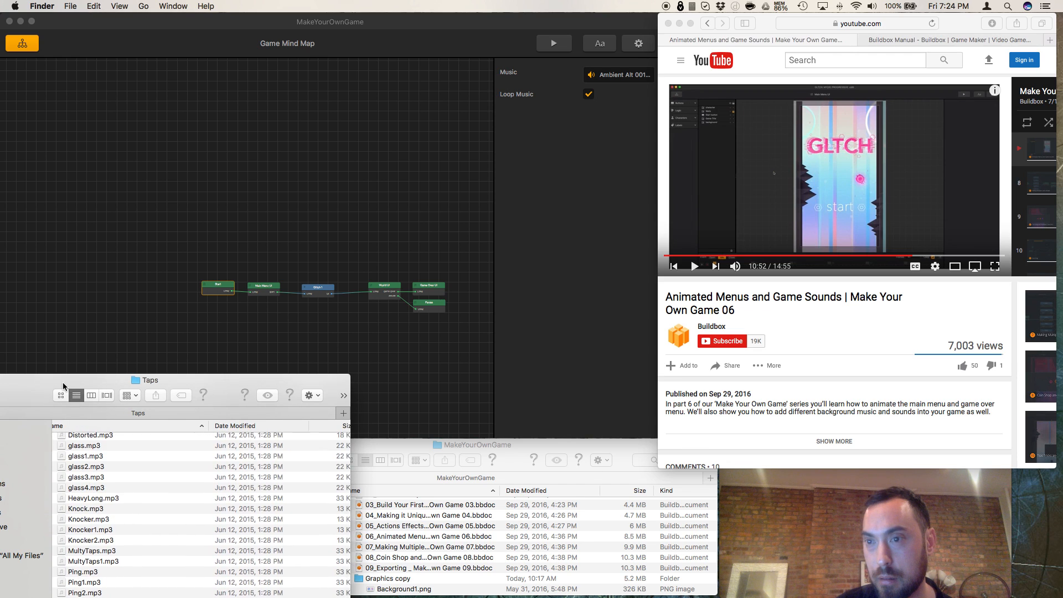
pyautogui.moveTo(62, 382); pyautogui.dragTo(104, 395)
pyautogui.click(29, 404)
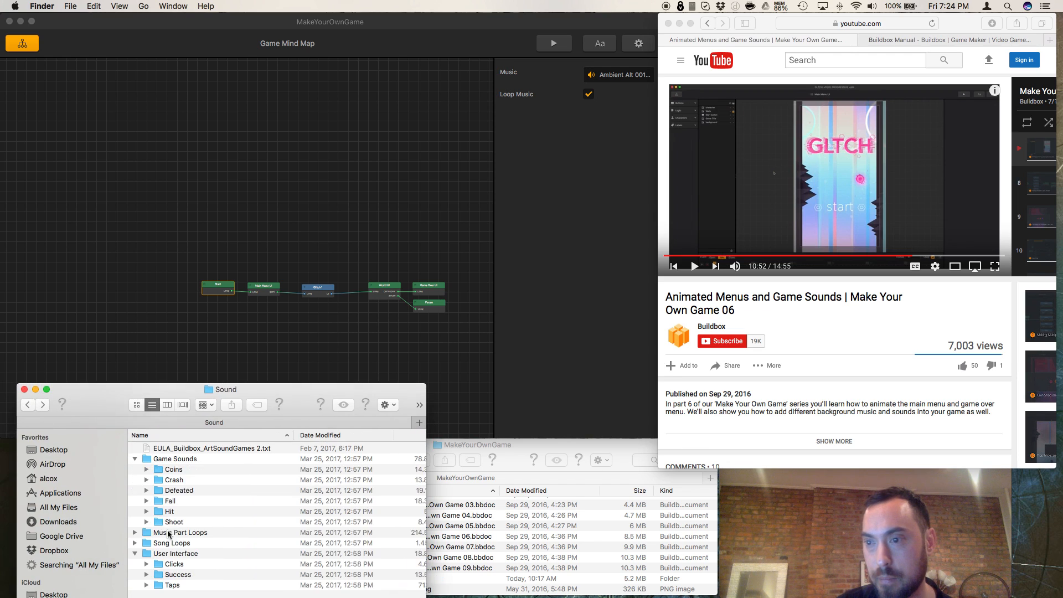
pyautogui.doubleClick(169, 565)
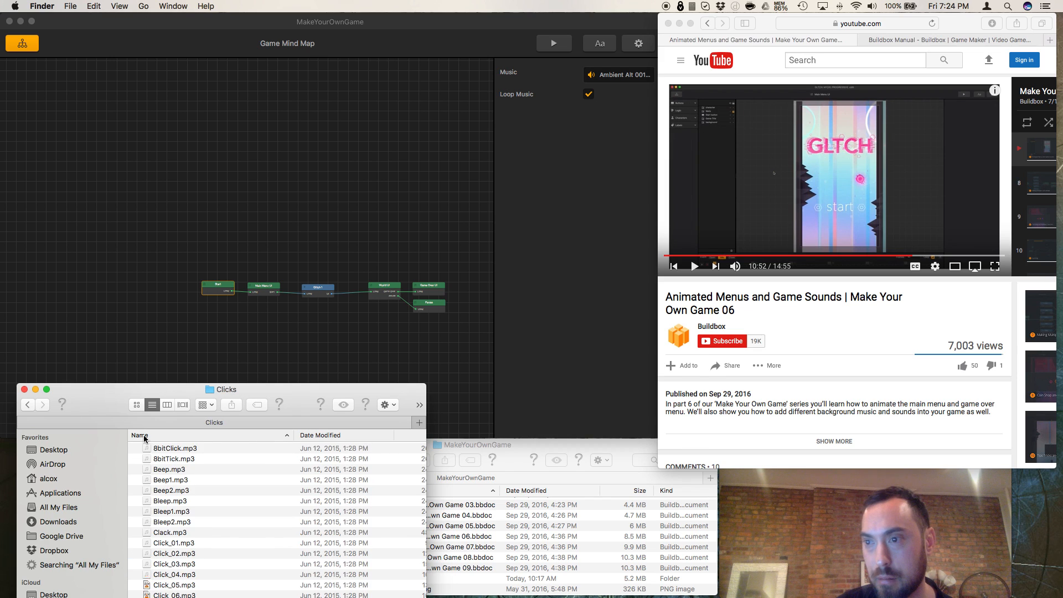
pyautogui.moveTo(153, 395); pyautogui.dragTo(157, 445)
# Step: Open the Main Menu UI and select its Start button while playing the tutorial on to 11:06
pyautogui.click(695, 267)
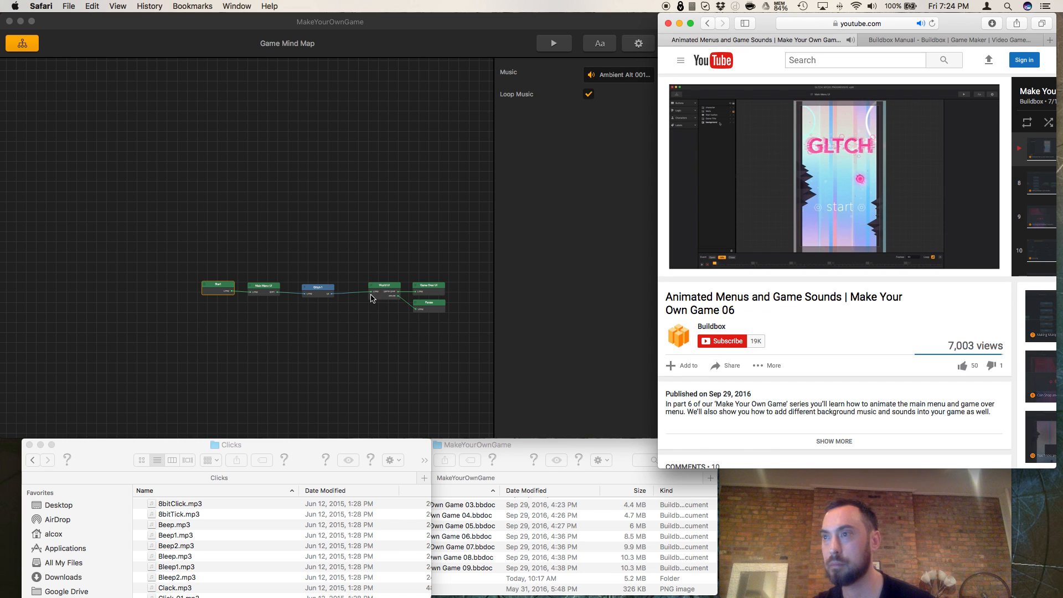
pyautogui.scroll(5, 368, 291)
pyautogui.scroll(1, 369, 295)
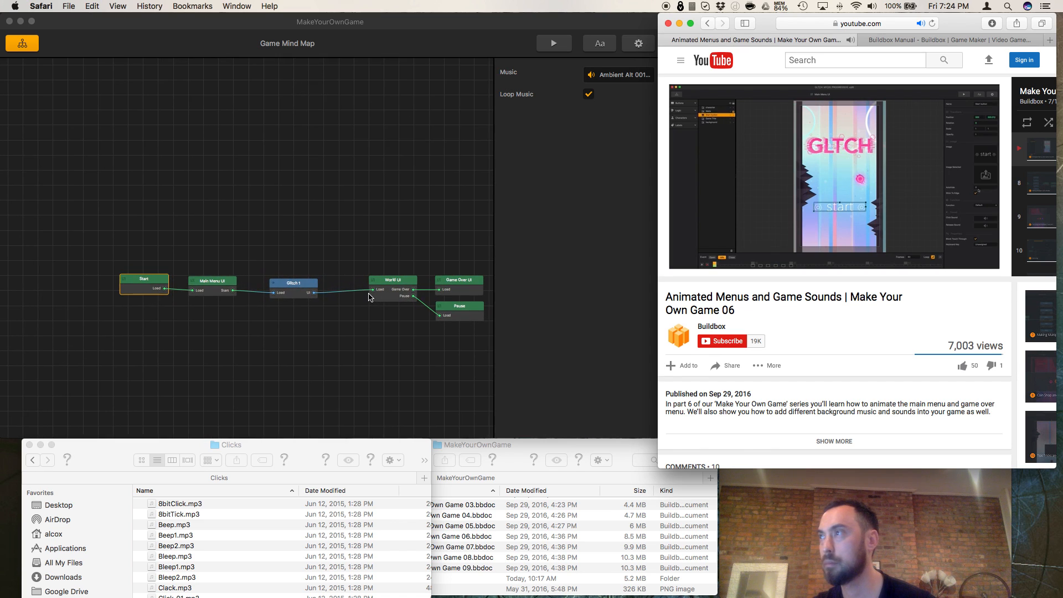
pyautogui.doubleClick(216, 289)
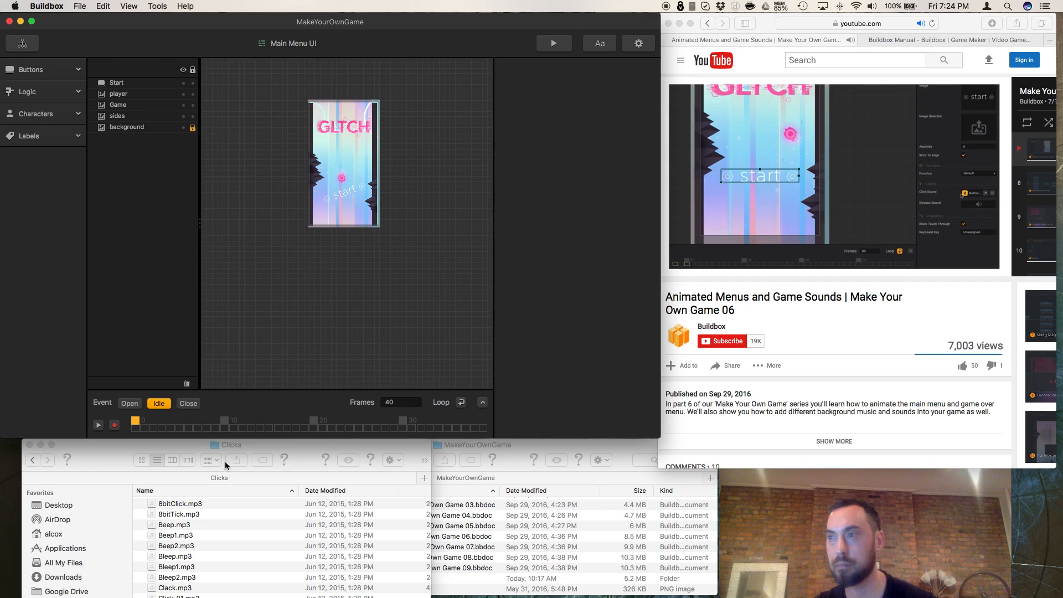
pyautogui.click(135, 85)
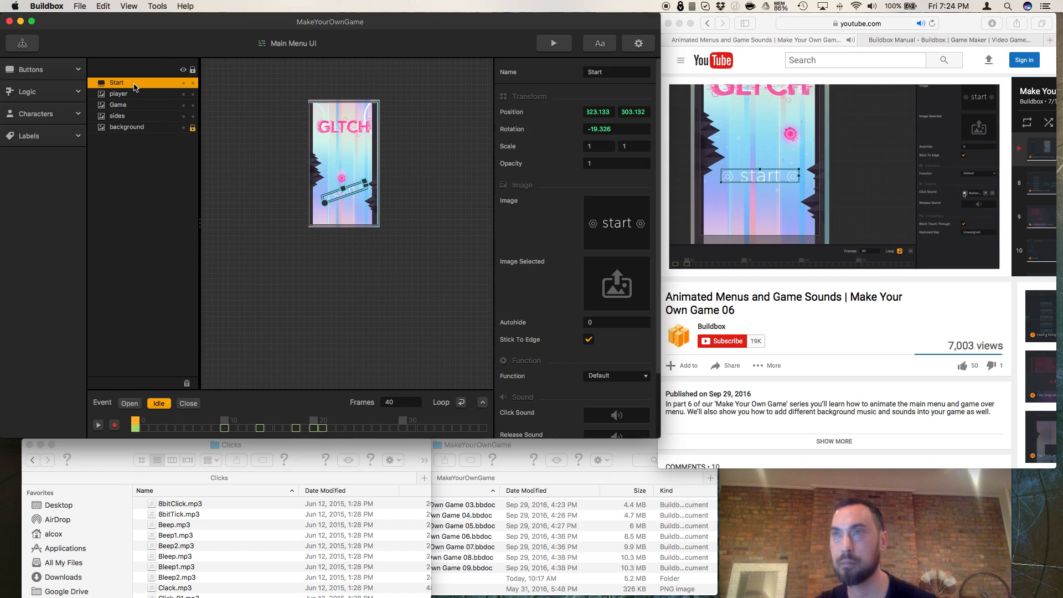
pyautogui.click(693, 277)
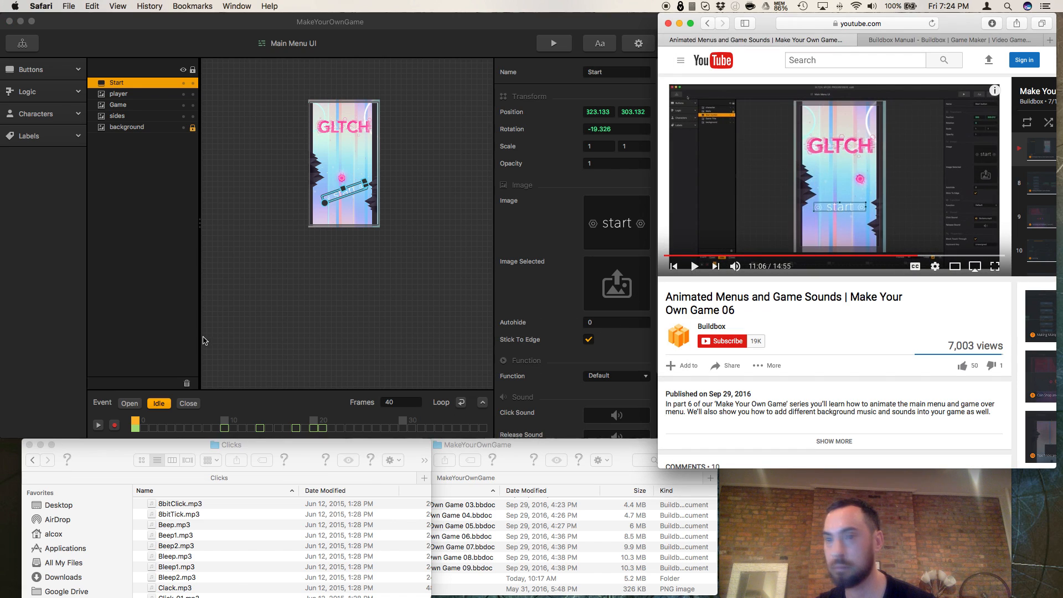
# Step: Assign 8bitClick.mp3 from the Clicks folder as the Start button's click sound
pyautogui.scroll(-1, 204, 341)
pyautogui.click(180, 504)
pyautogui.moveTo(180, 504); pyautogui.dragTo(615, 413)
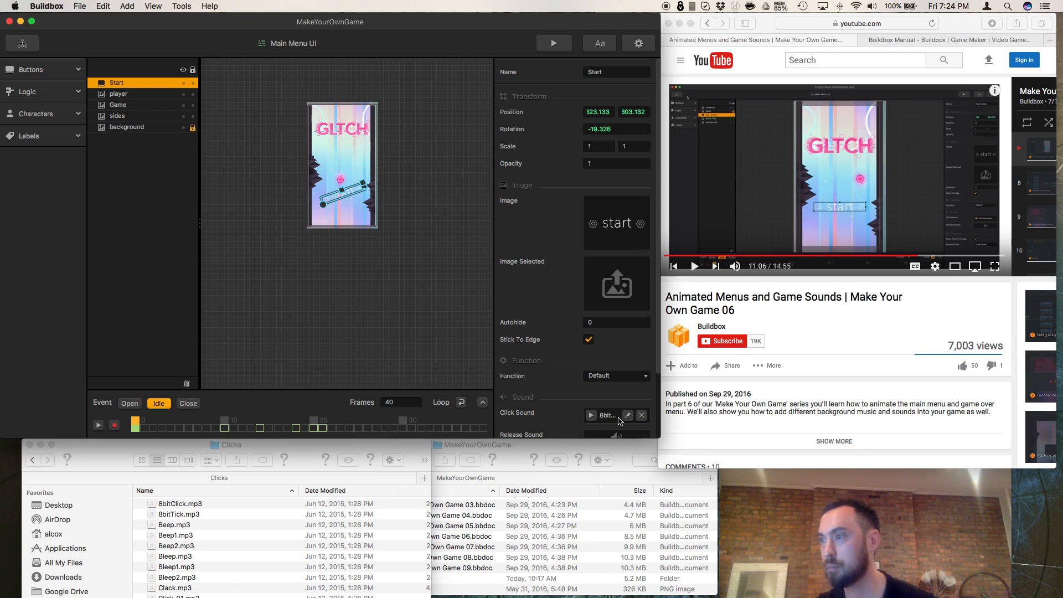
# Step: Play the tutorial on to 11:20, pausing once at 11:18
pyautogui.click(696, 268)
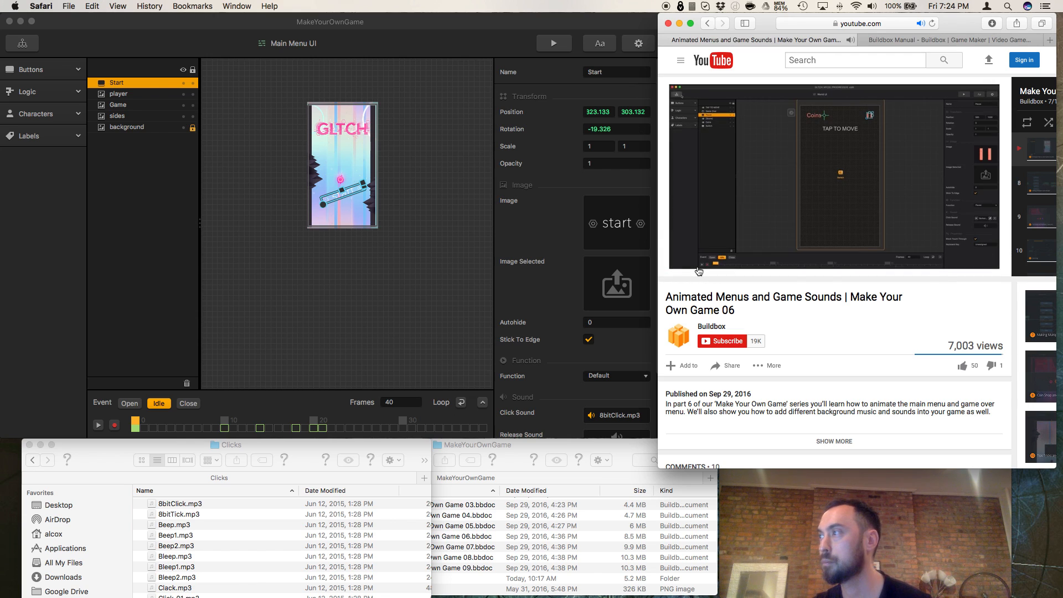
pyautogui.moveTo(695, 275)
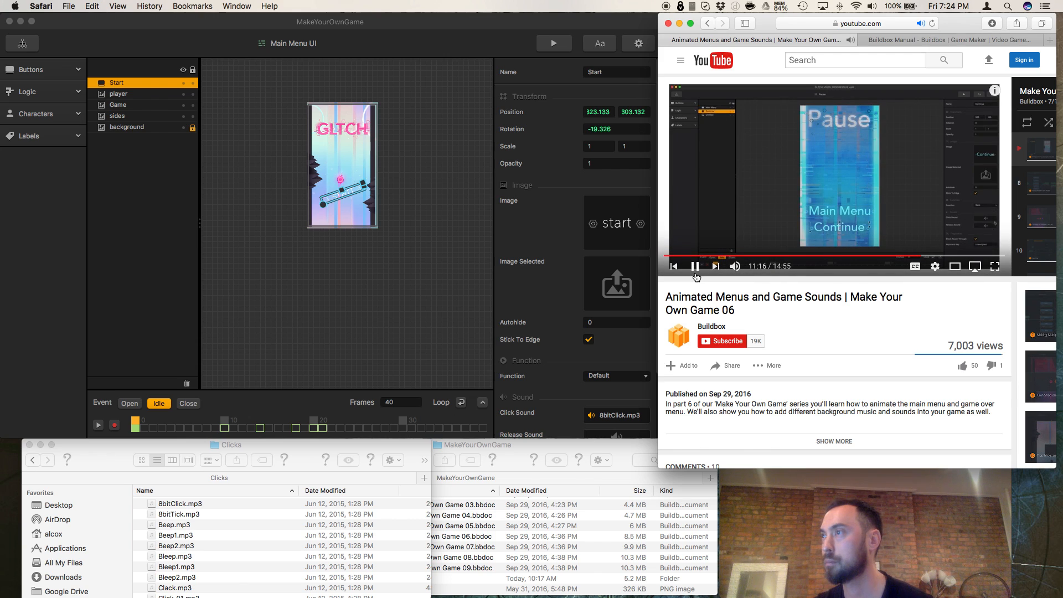
pyautogui.click(695, 269)
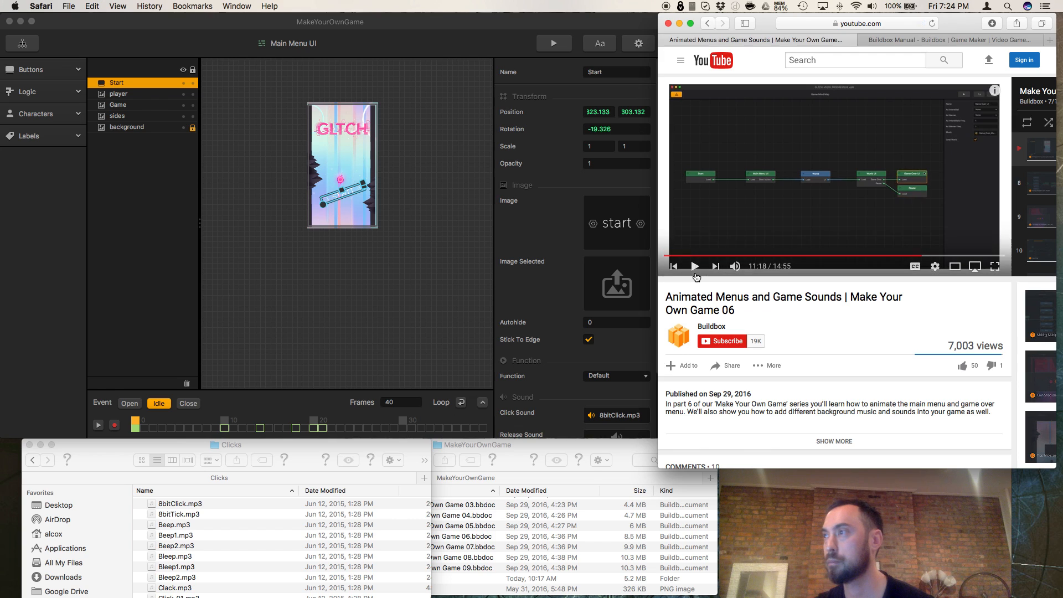
pyautogui.click(695, 268)
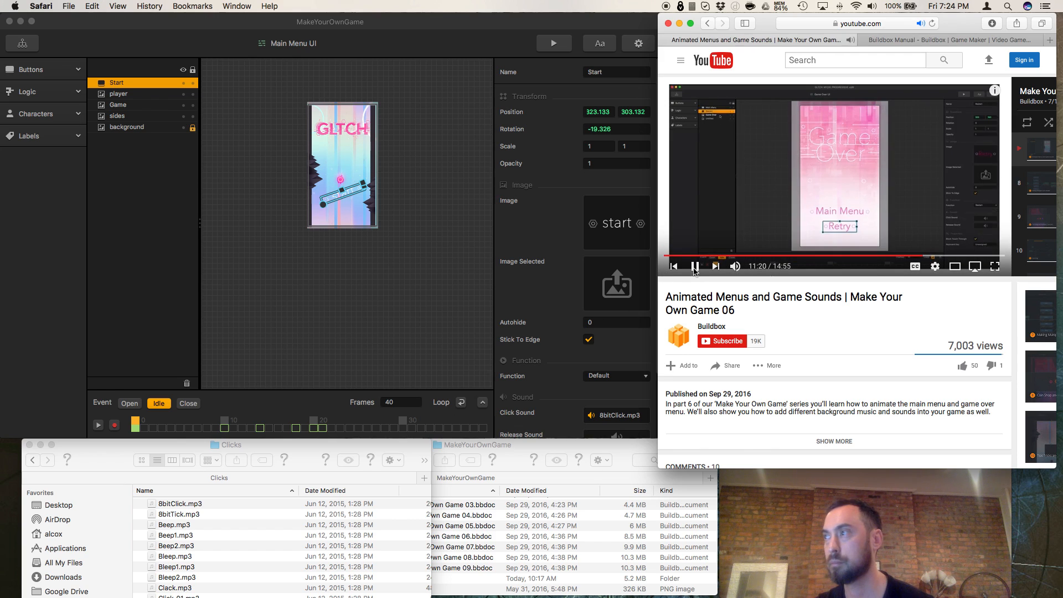
pyautogui.click(696, 268)
# Step: Try to set the World UI's music to 8bitClick.mp3 from the mind map, and open the World UI for a look
pyautogui.click(26, 49)
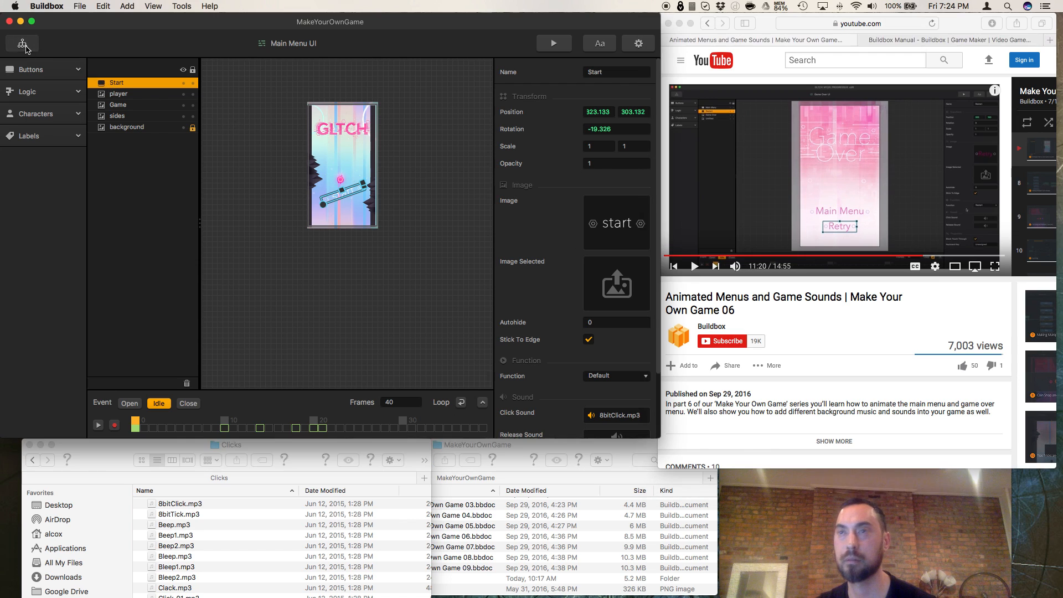
pyautogui.click(25, 49)
pyautogui.click(410, 285)
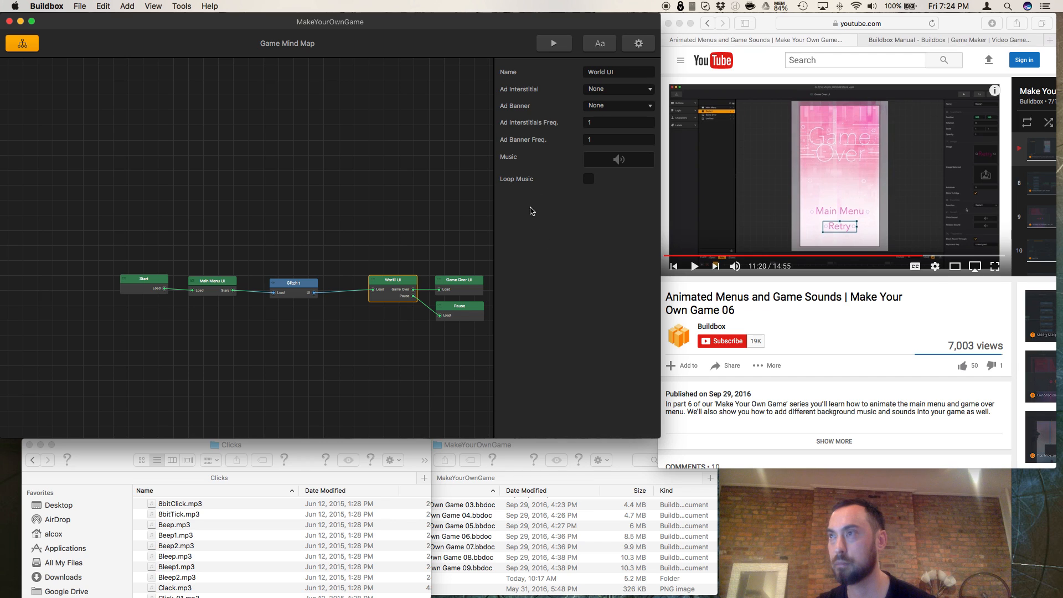
pyautogui.moveTo(619, 167)
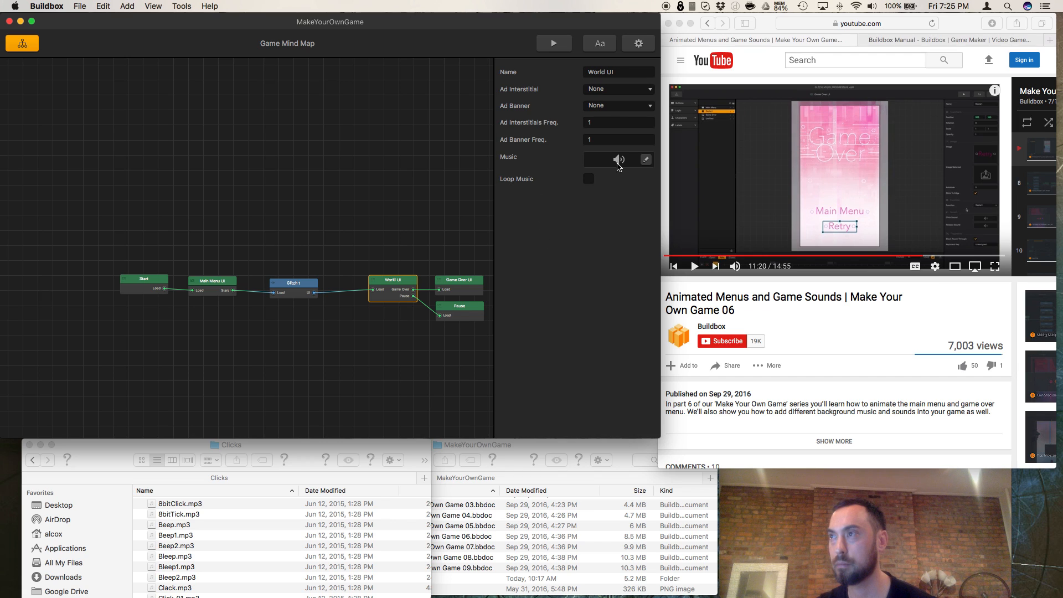
pyautogui.click(646, 159)
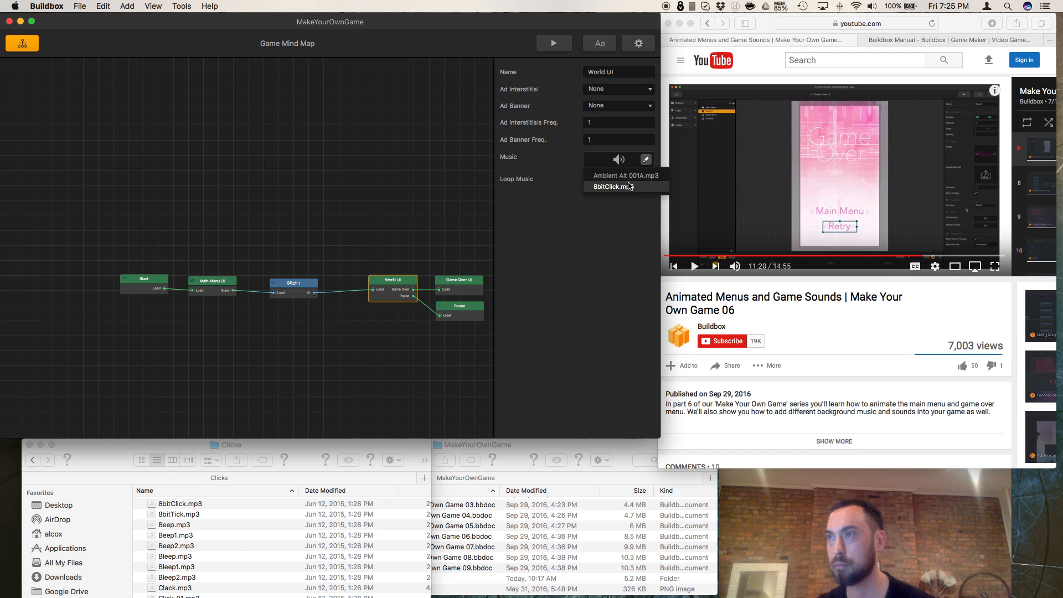
pyautogui.click(629, 188)
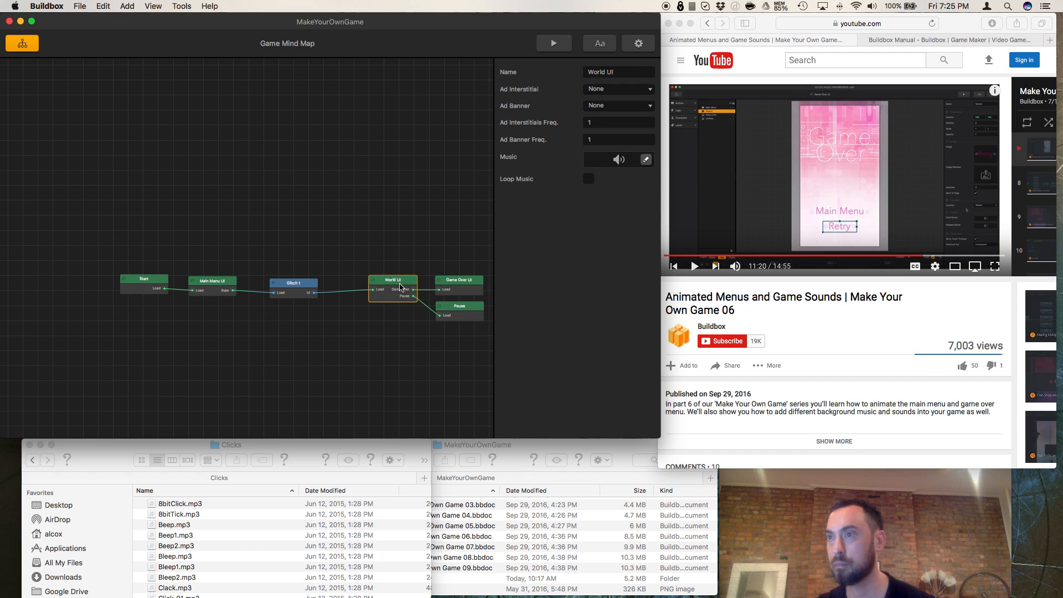
pyautogui.doubleClick(401, 287)
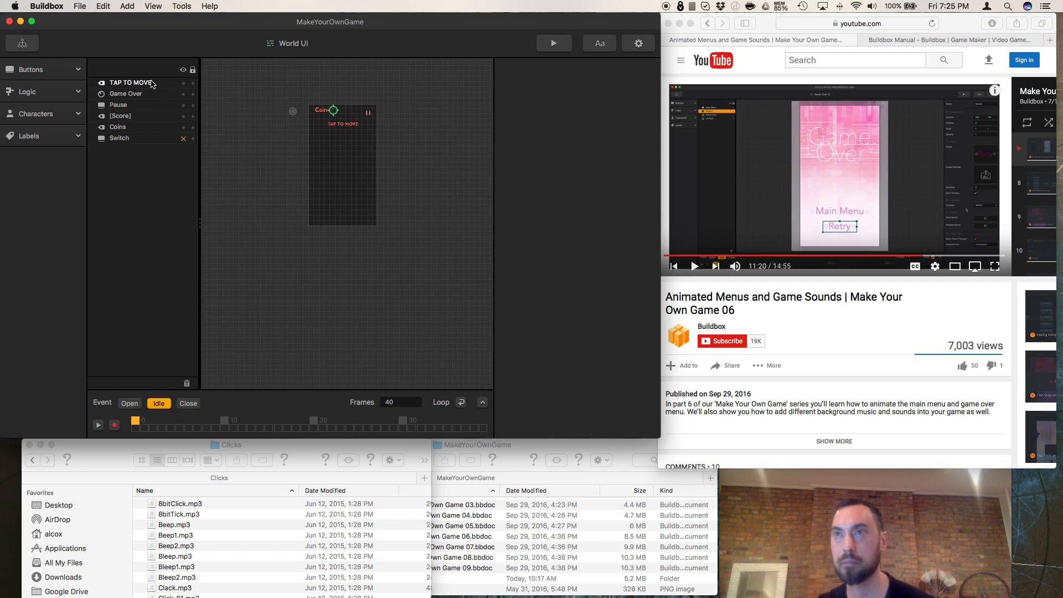
# Step: Open the Game Over UI from the mind map and set its Main Menu button's click sound to 8bitClick.mp3
pyautogui.click(22, 43)
pyautogui.click(462, 289)
pyautogui.doubleClick(457, 285)
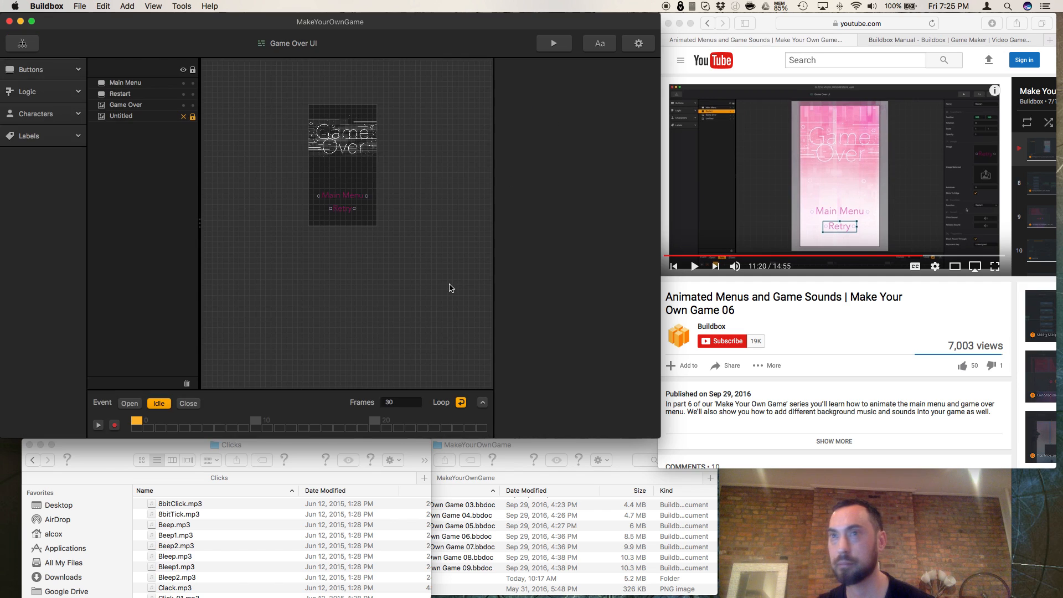
pyautogui.click(141, 85)
pyautogui.scroll(-5, 614, 404)
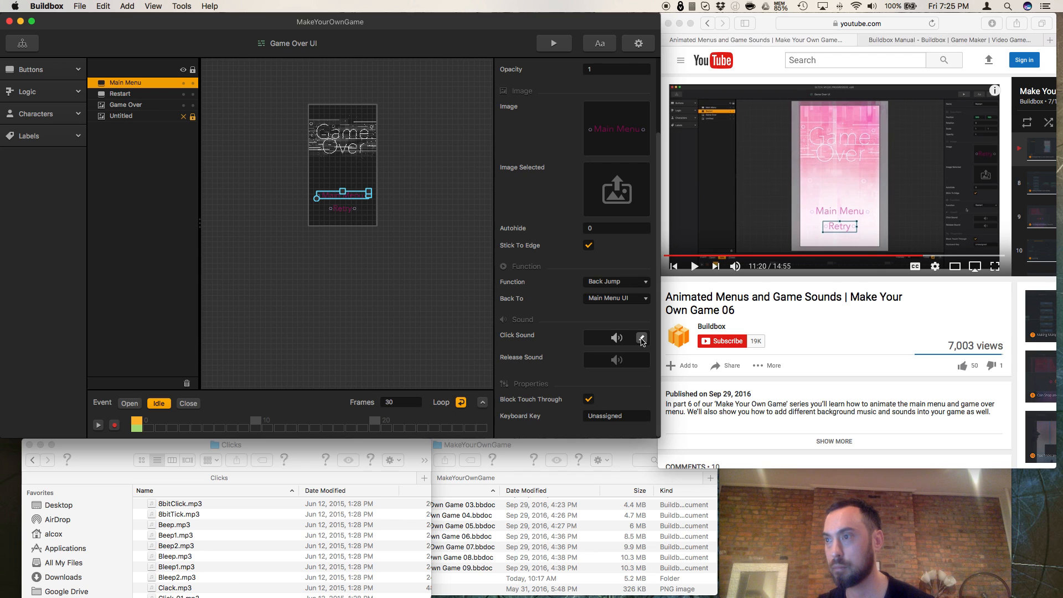
pyautogui.click(642, 338)
pyautogui.click(619, 365)
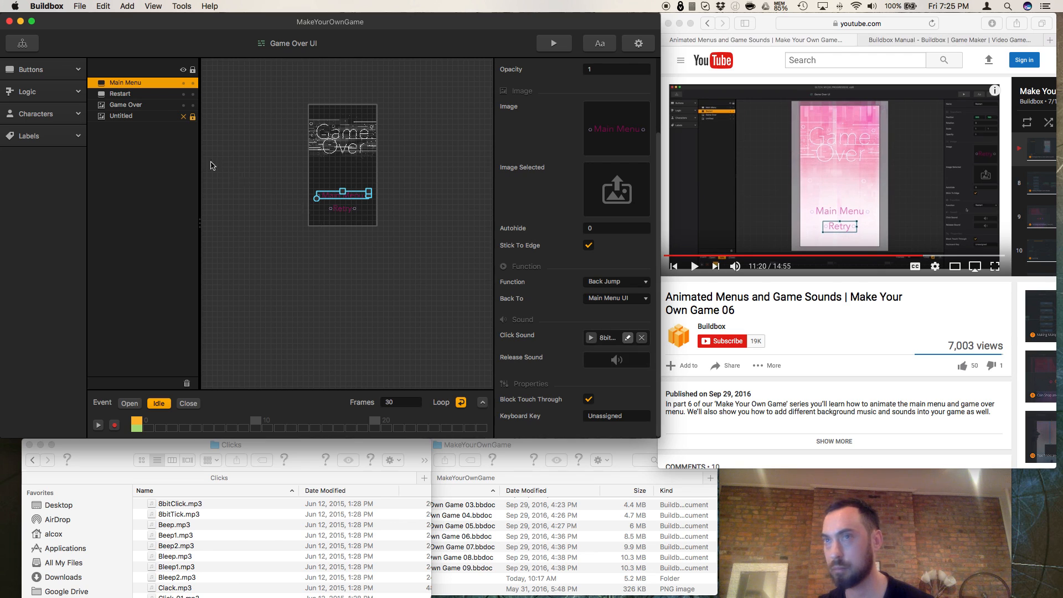
# Step: Set the click sound of the Game Over UI's Restart button to Ambient Alt 001A.mp3
pyautogui.click(130, 94)
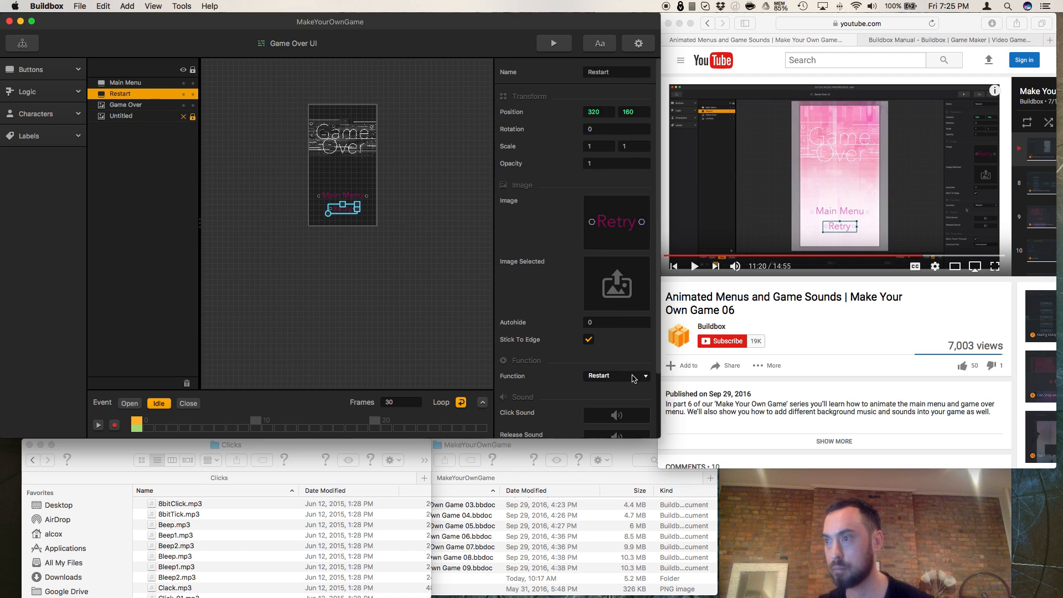
pyautogui.scroll(-3, 634, 379)
pyautogui.click(642, 340)
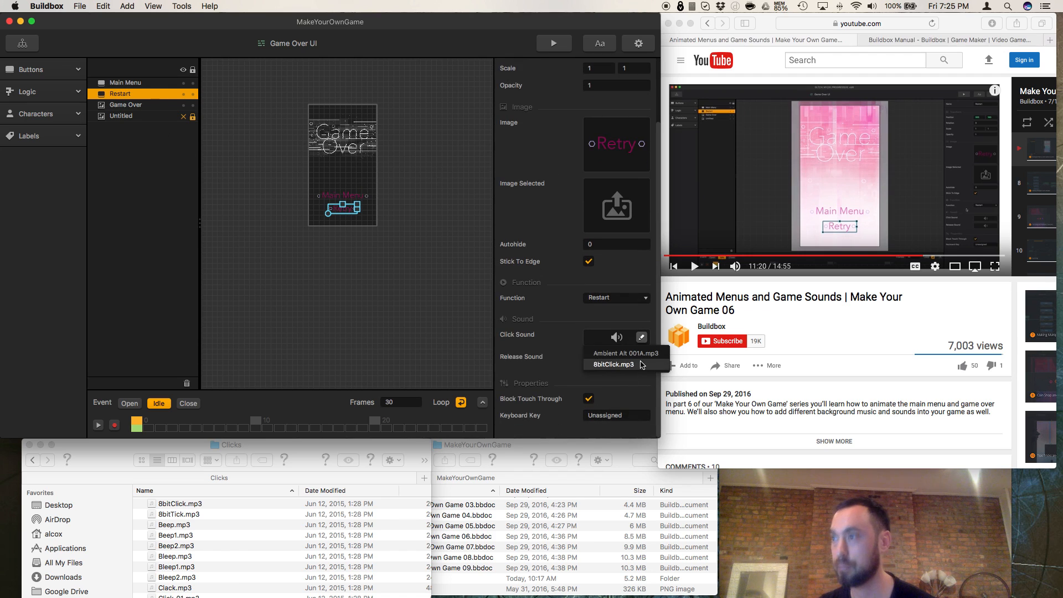
pyautogui.click(619, 360)
# Step: Resume the tutorial, open the Start scene of Glitch 1, and select the Character asset to show its properties
pyautogui.click(739, 292)
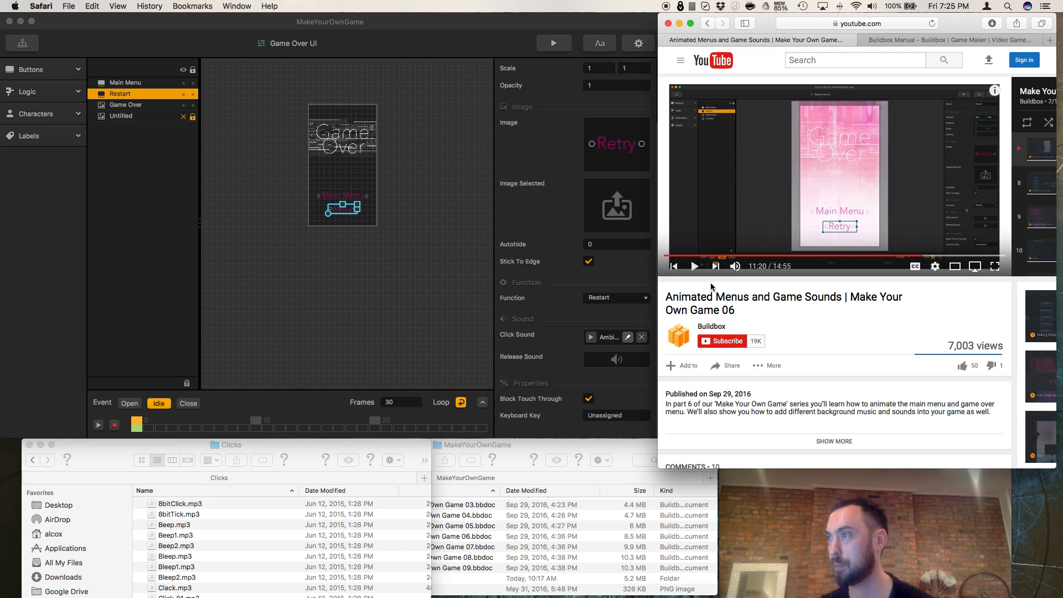
pyautogui.click(695, 266)
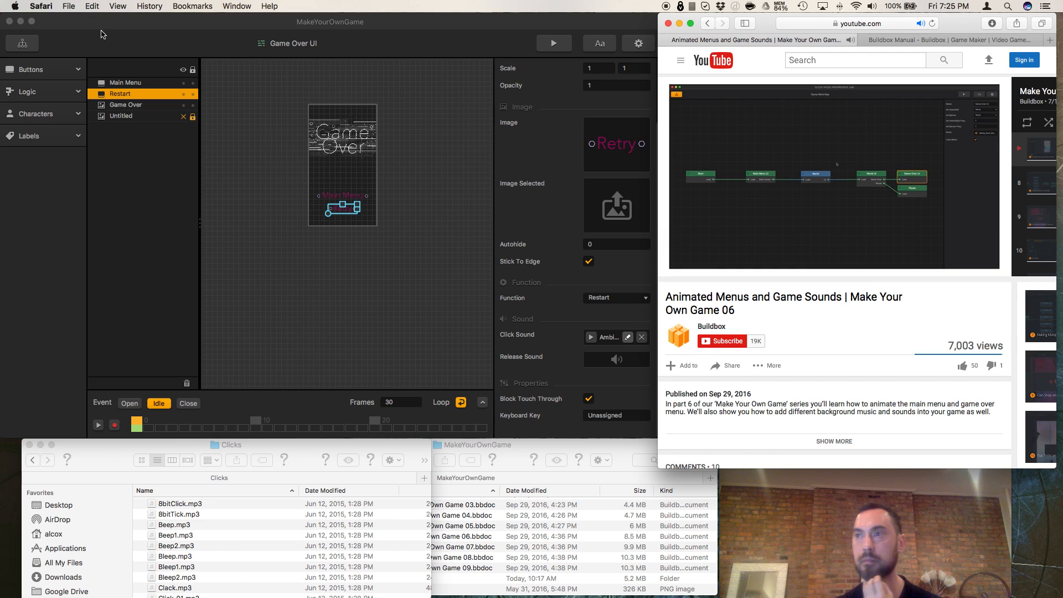
pyautogui.click(31, 43)
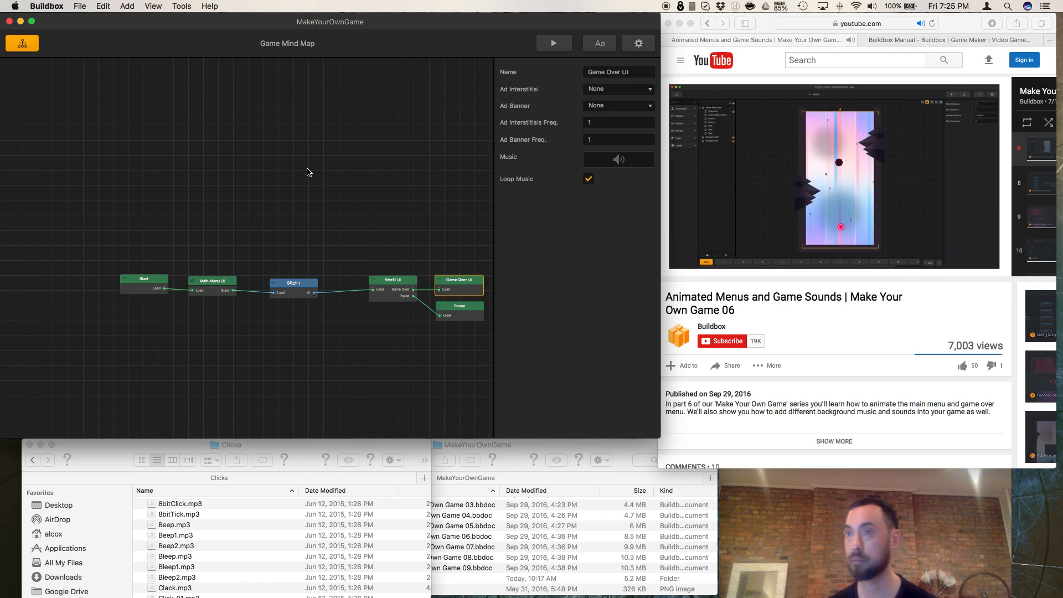
pyautogui.doubleClick(314, 294)
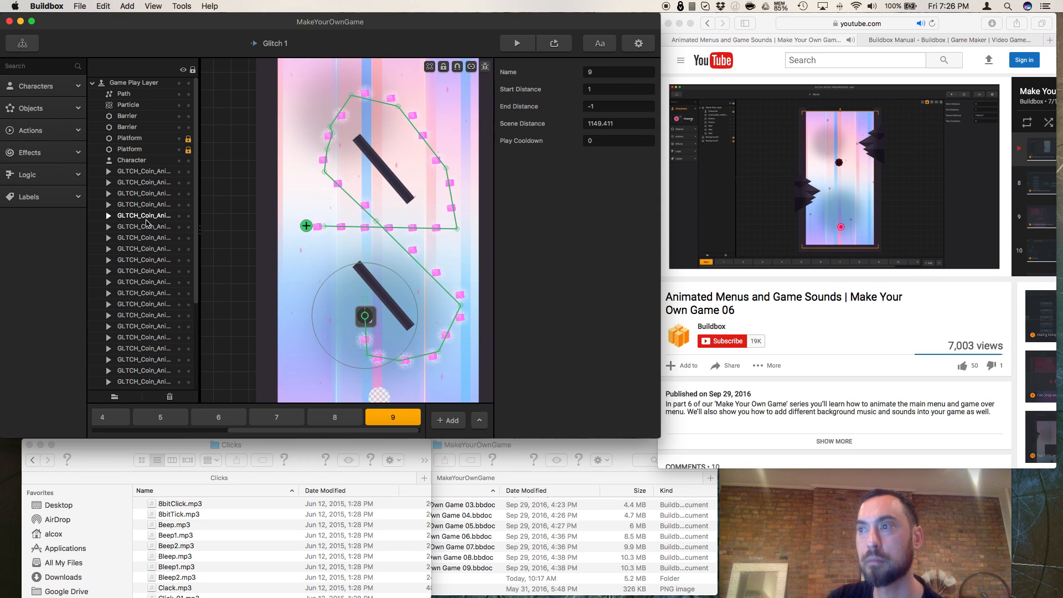
pyautogui.hscroll(-5, 133, 420)
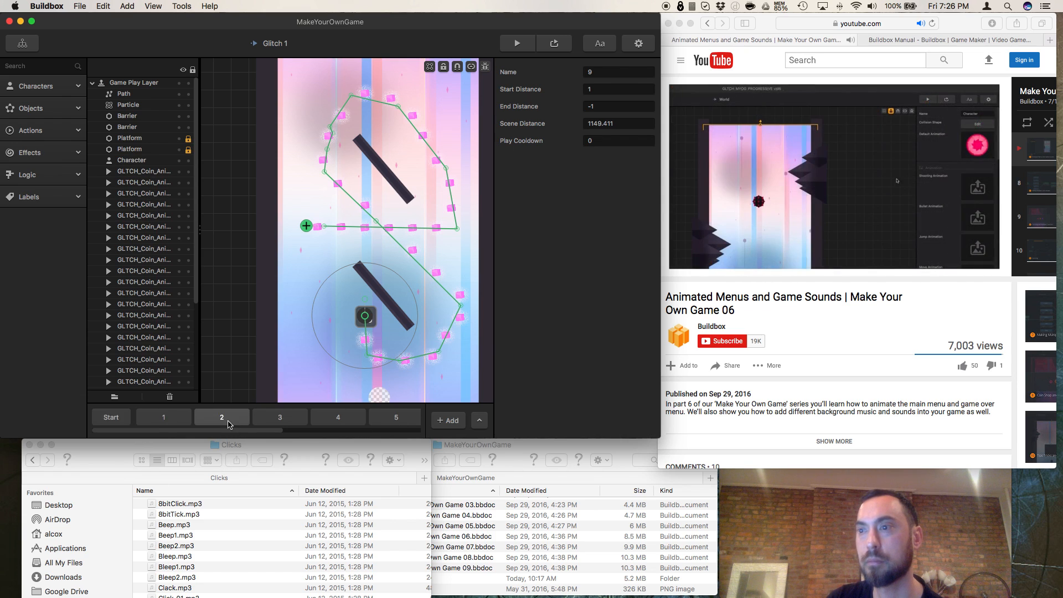
pyautogui.click(123, 419)
pyautogui.click(35, 85)
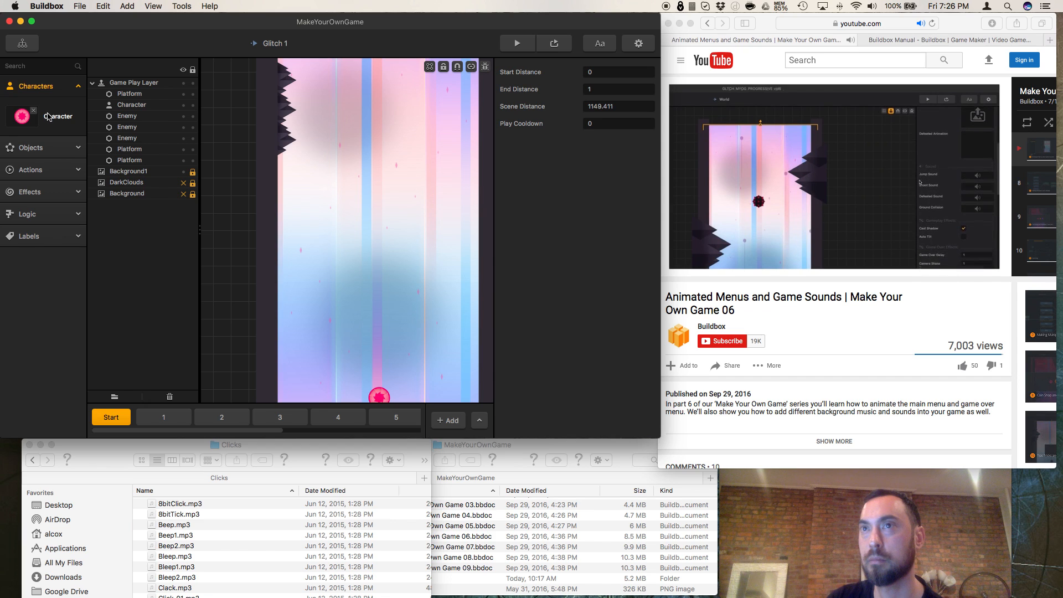
pyautogui.click(48, 116)
# Step: Find the character's sound settings and pause the tutorial at 12:00
pyautogui.scroll(-3, 593, 239)
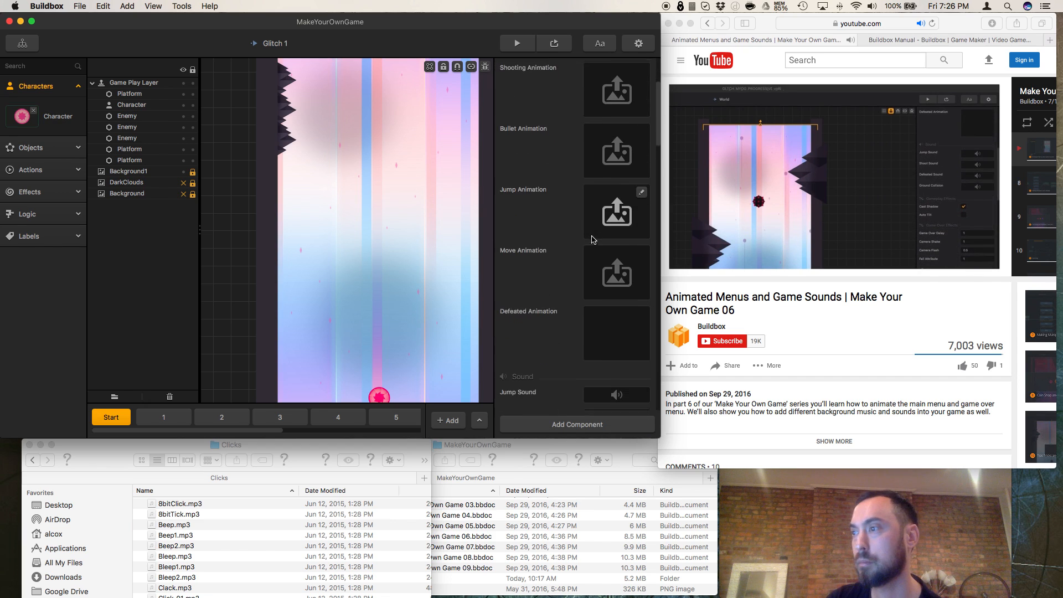
pyautogui.scroll(-2, 592, 239)
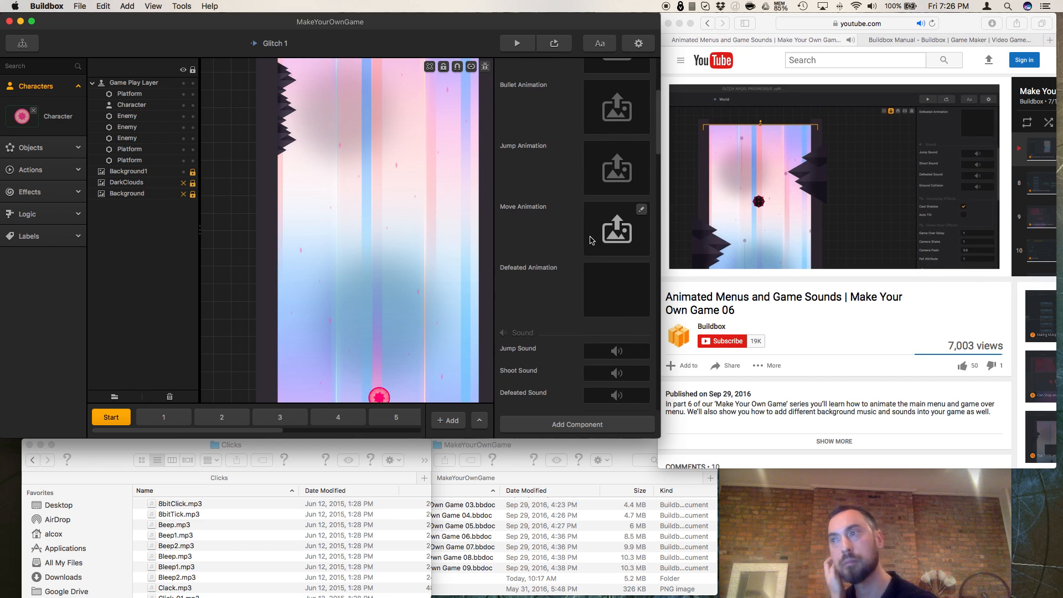
pyautogui.scroll(-8, 593, 239)
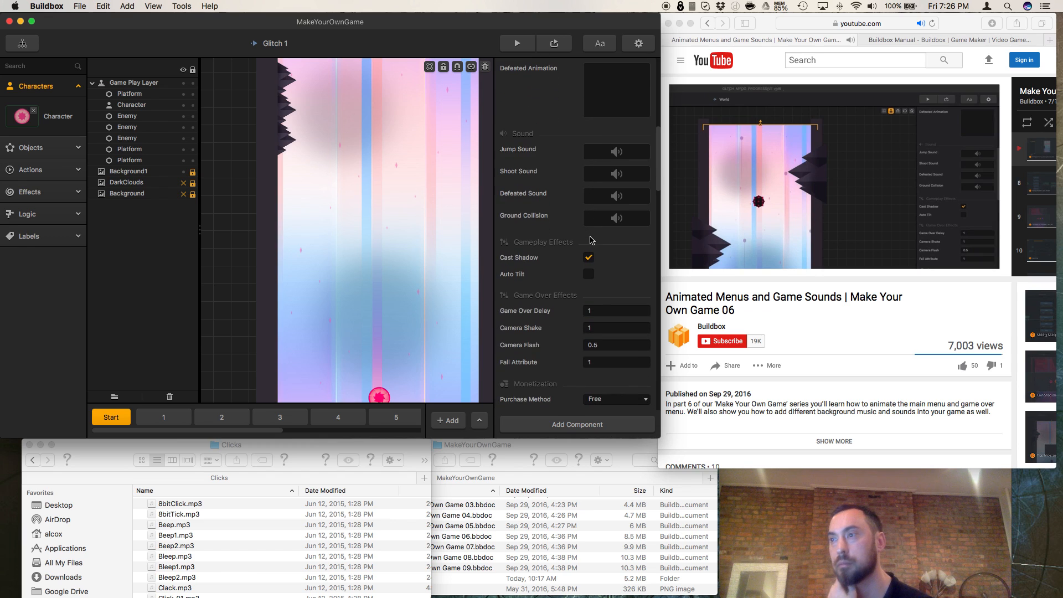
pyautogui.scroll(-1, 592, 240)
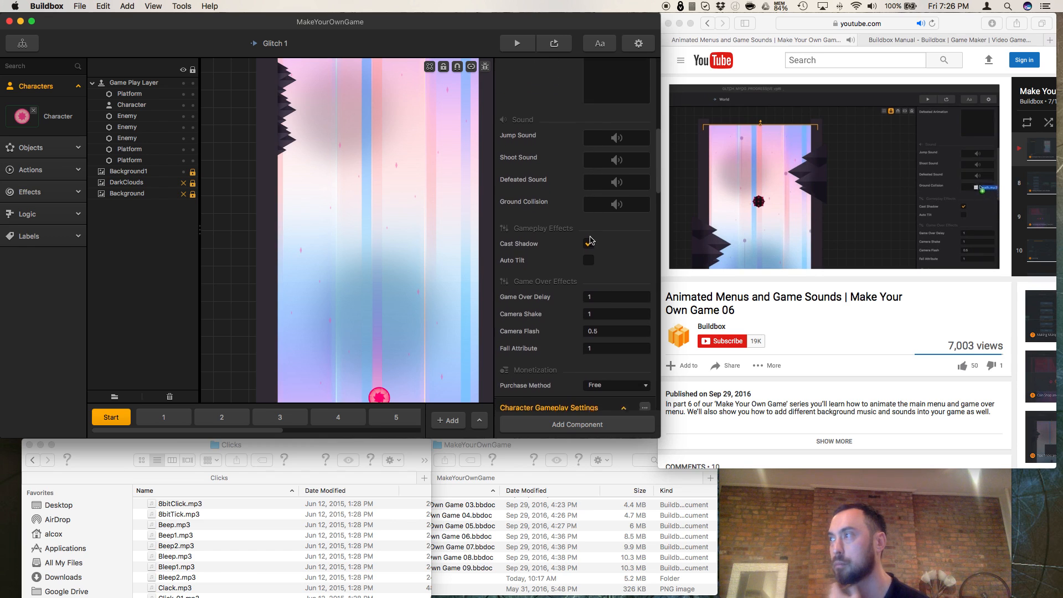
pyautogui.click(709, 289)
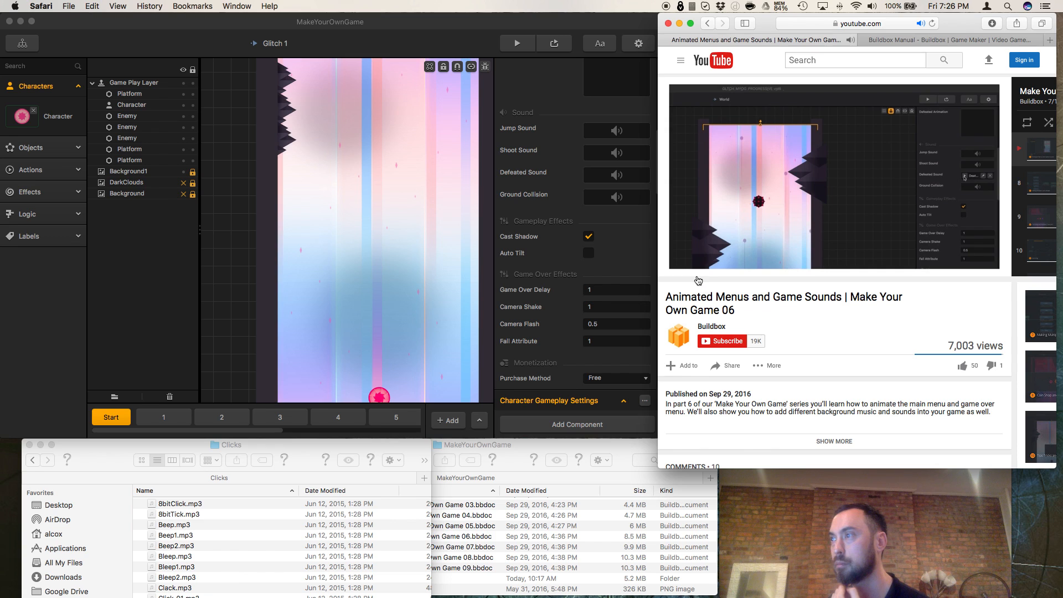
pyautogui.click(695, 266)
# Step: Look through the MakeYourOwnGame folder's files, expanding the character's Defeated_Test folder
pyautogui.click(490, 510)
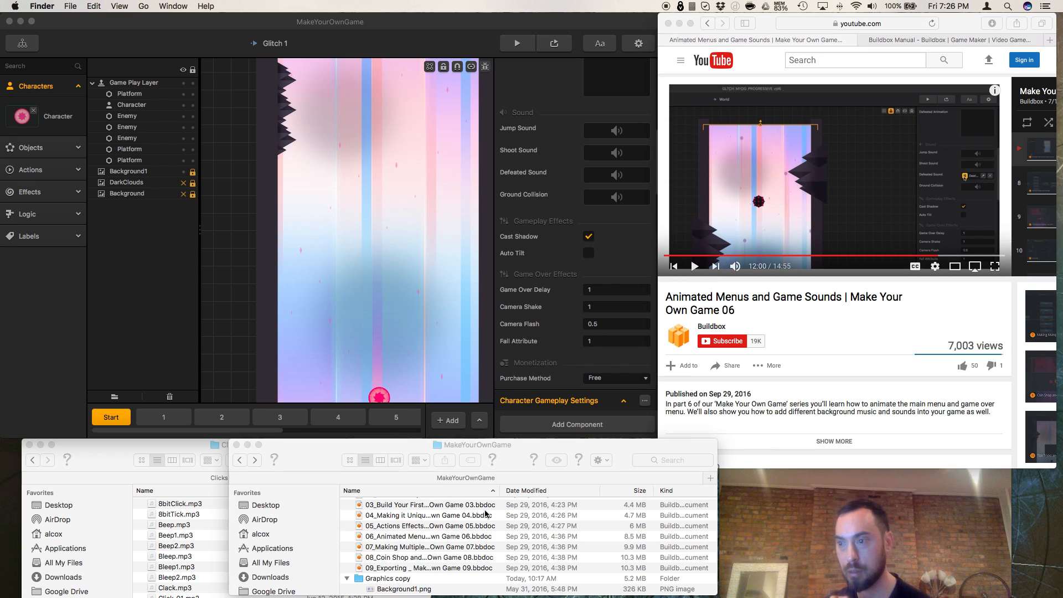
pyautogui.scroll(-5, 438, 527)
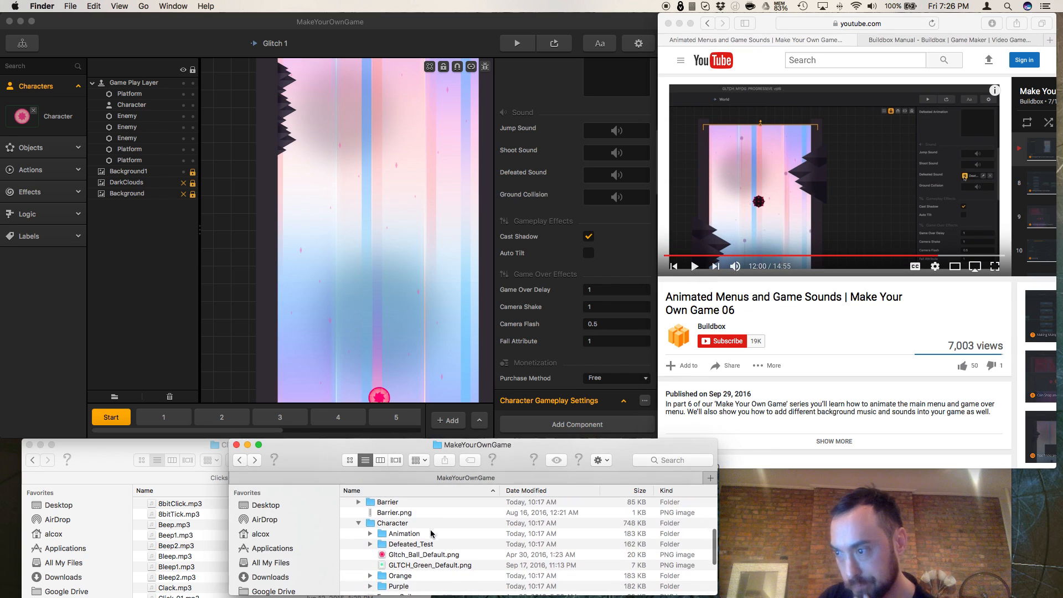
pyautogui.click(370, 549)
pyautogui.scroll(-5, 370, 549)
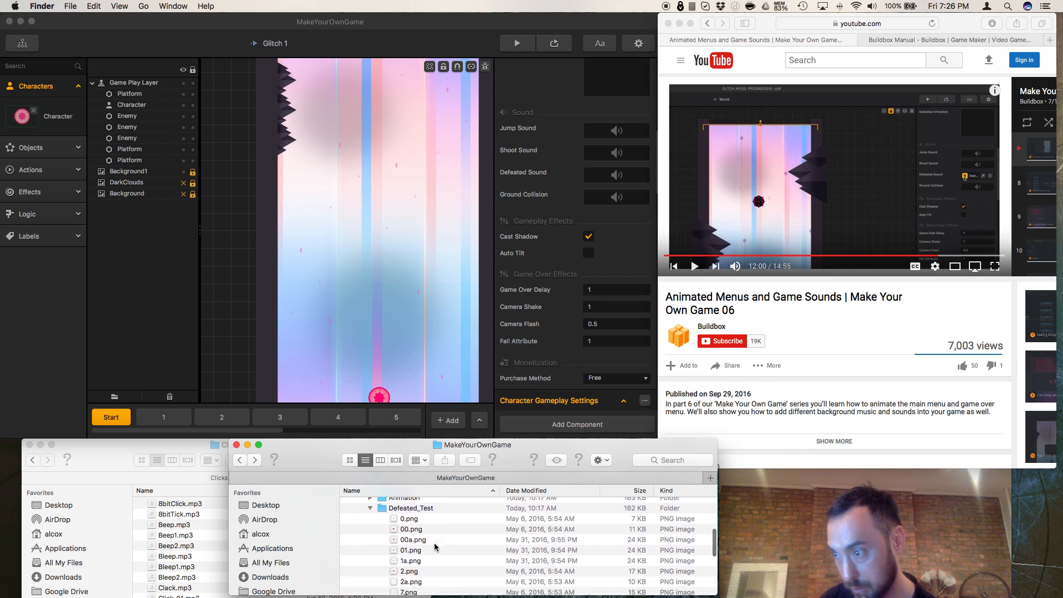
pyautogui.scroll(-5, 381, 552)
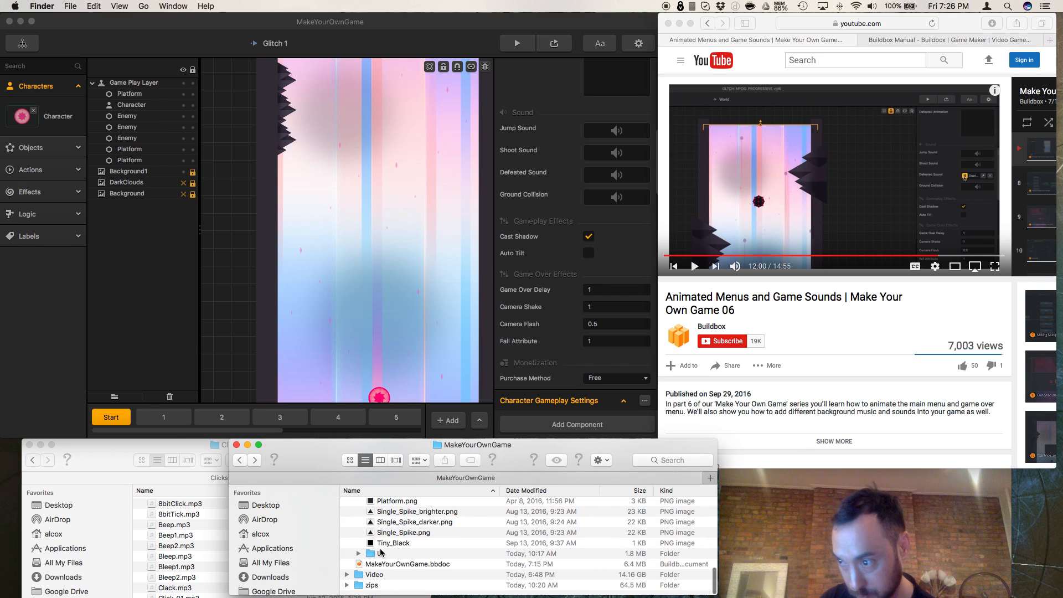
# Step: Set the character's Defeated Sound to CyberDeathCute1.mp3 from the Defeated folder inside Game Sounds
pyautogui.click(202, 552)
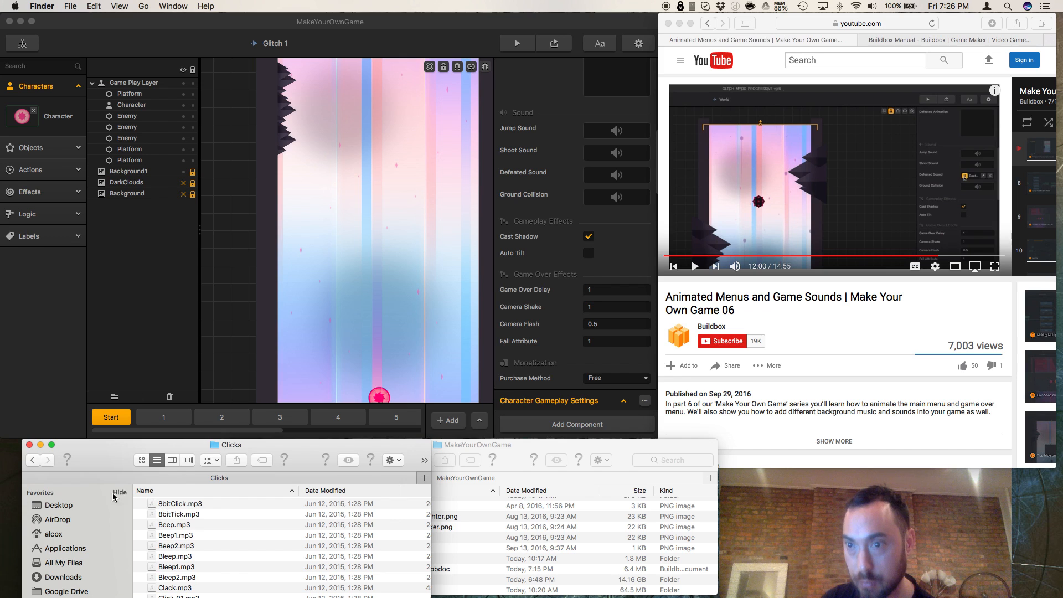
pyautogui.click(34, 461)
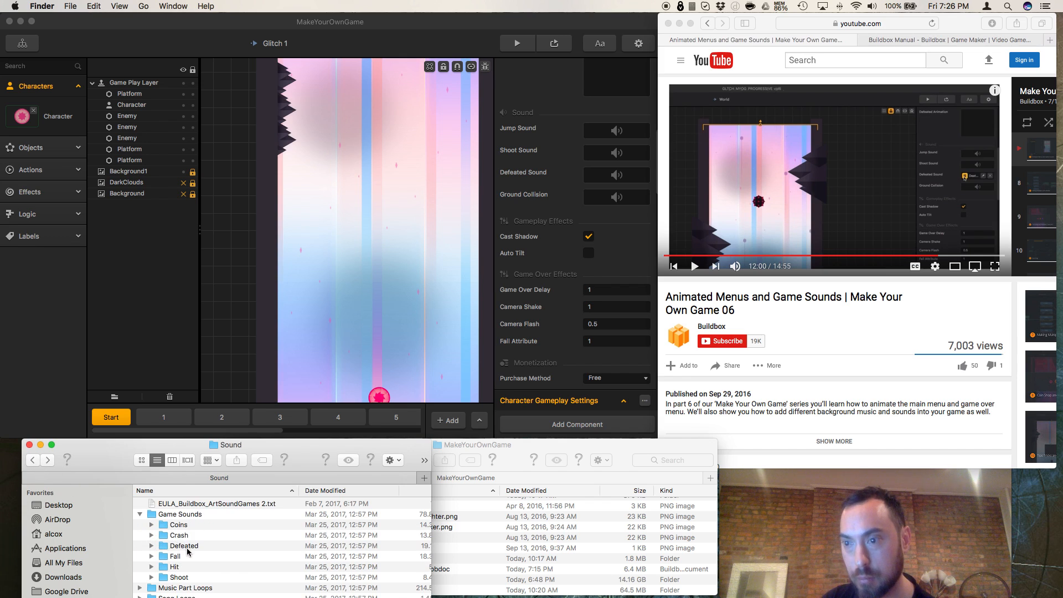
pyautogui.doubleClick(187, 552)
pyautogui.scroll(-3, 188, 535)
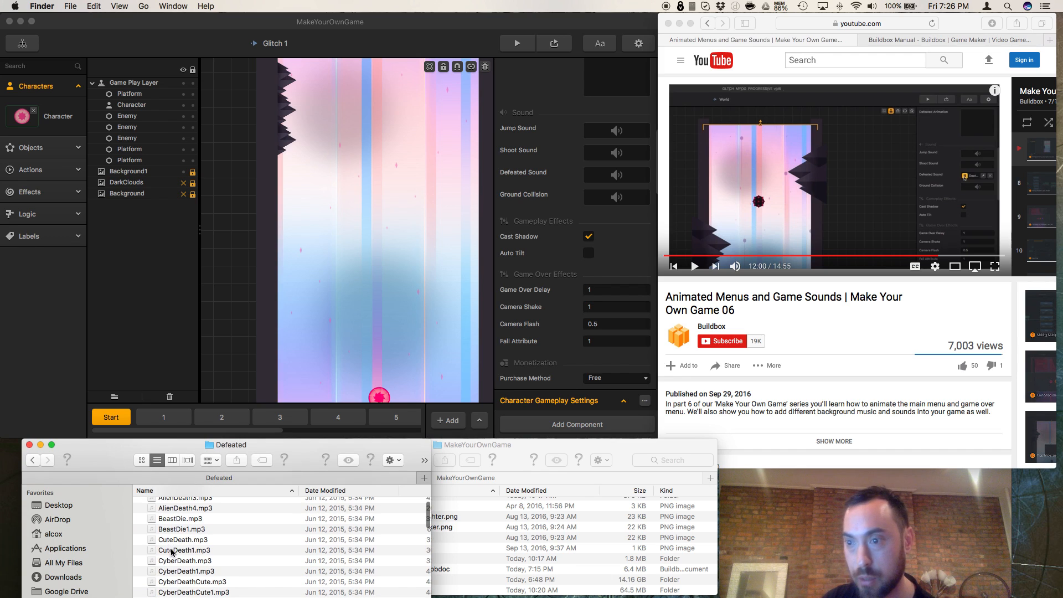
pyautogui.scroll(-2, 181, 568)
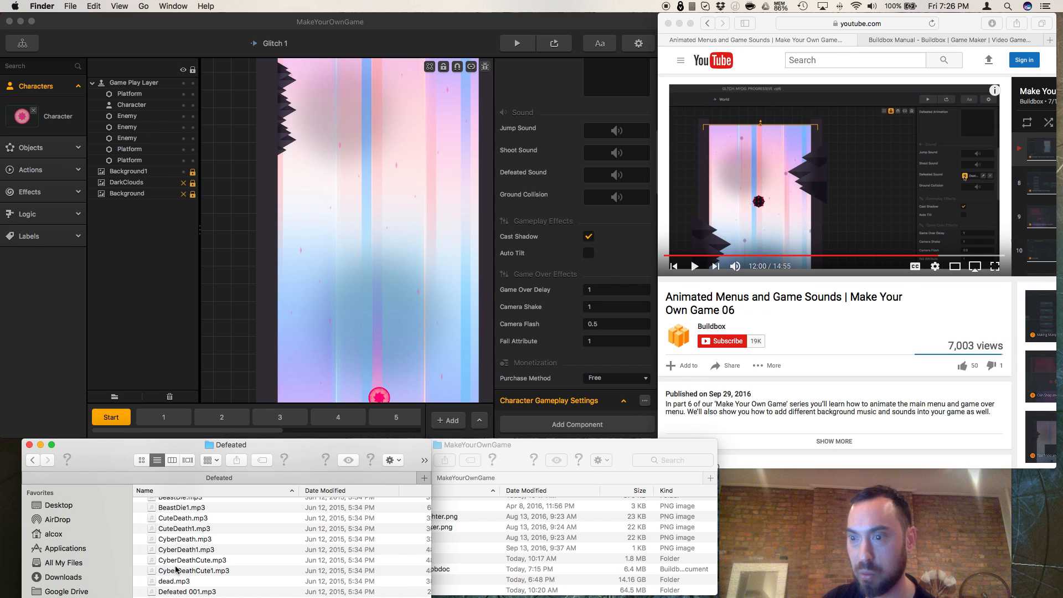
pyautogui.click(177, 571)
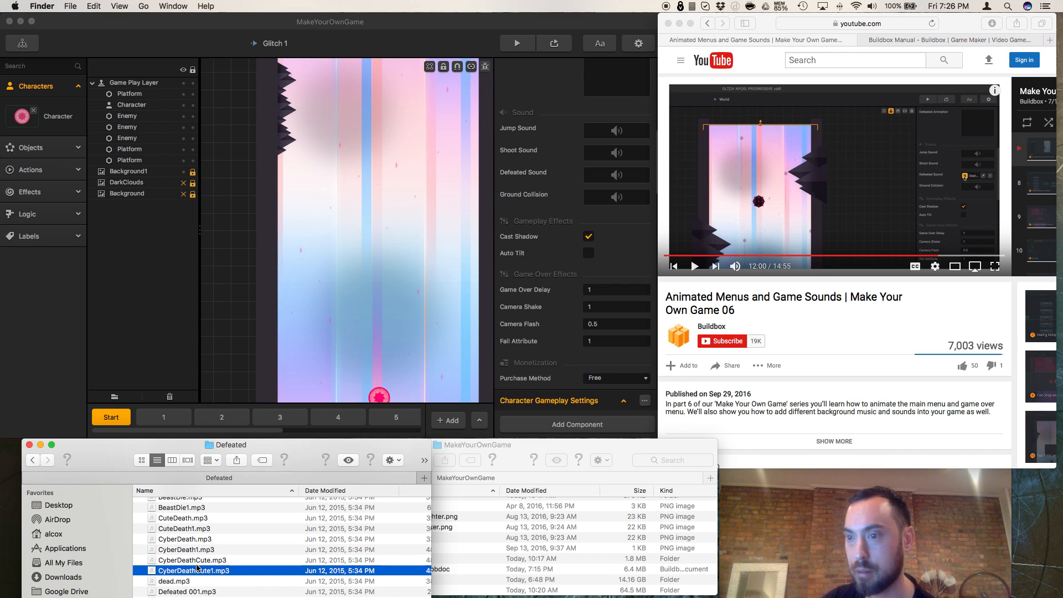
pyautogui.moveTo(197, 574); pyautogui.dragTo(615, 193)
pyautogui.scroll(1, 608, 187)
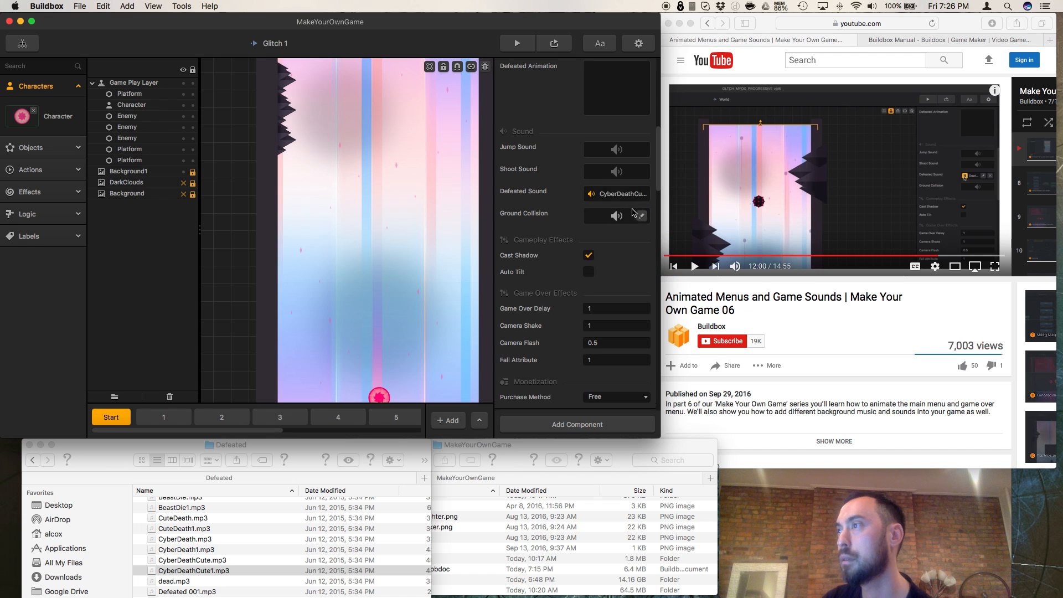
pyautogui.click(592, 198)
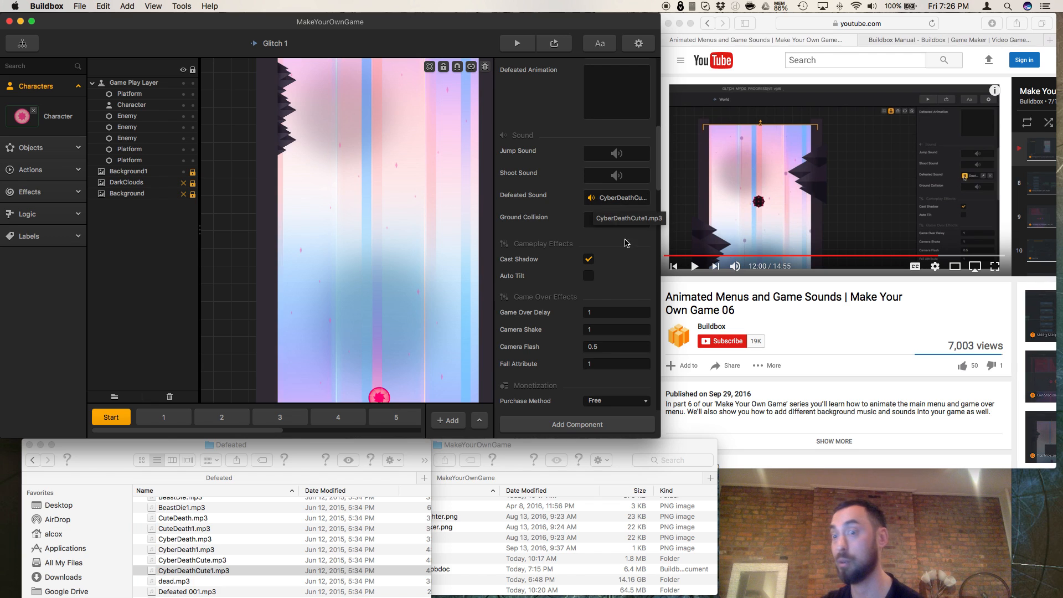
# Step: Resume the tutorial video and pause it at 12:17
pyautogui.click(691, 268)
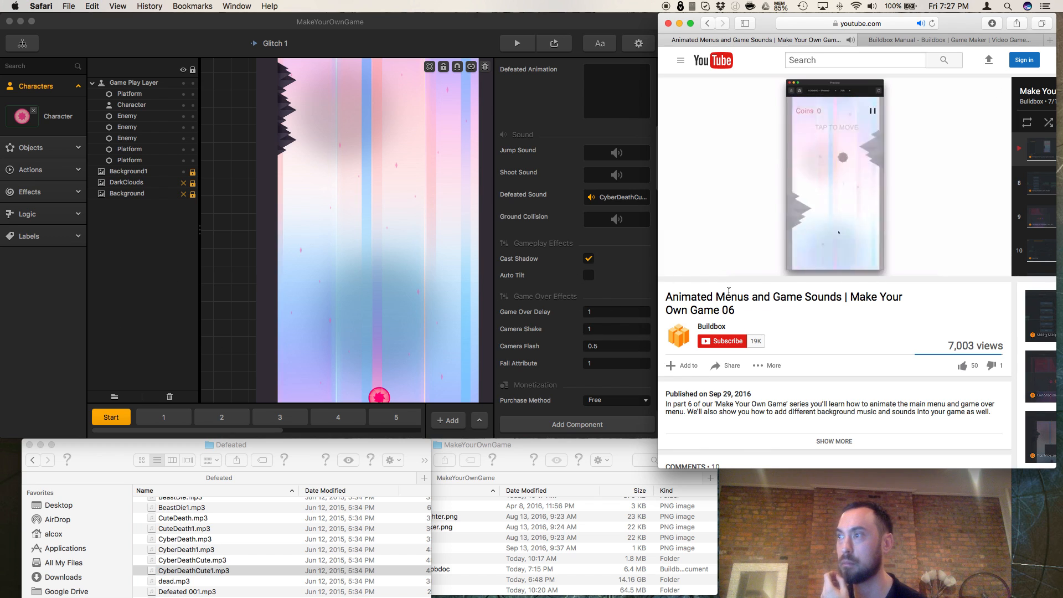
pyautogui.moveTo(697, 269)
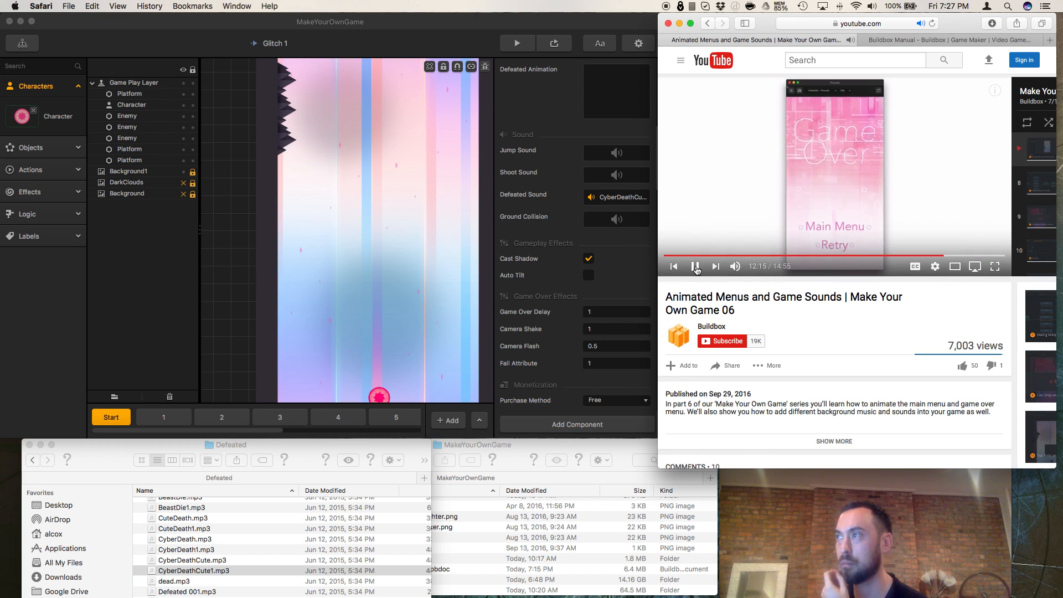
pyautogui.click(697, 269)
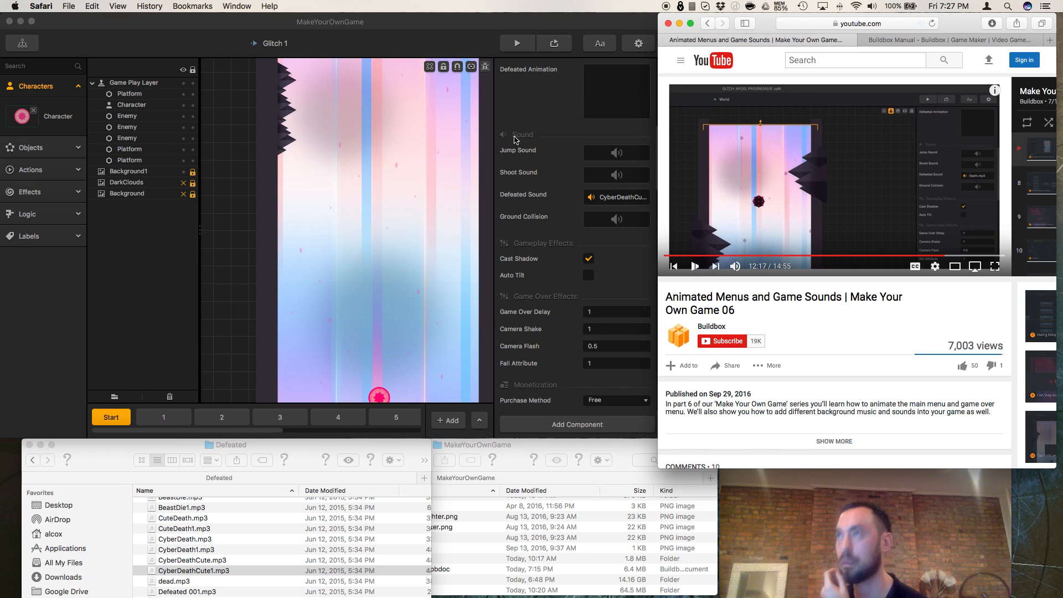
# Step: Preview the Start scene, play until the Game Over screen to test the defeated sound, and close the preview
pyautogui.click(556, 44)
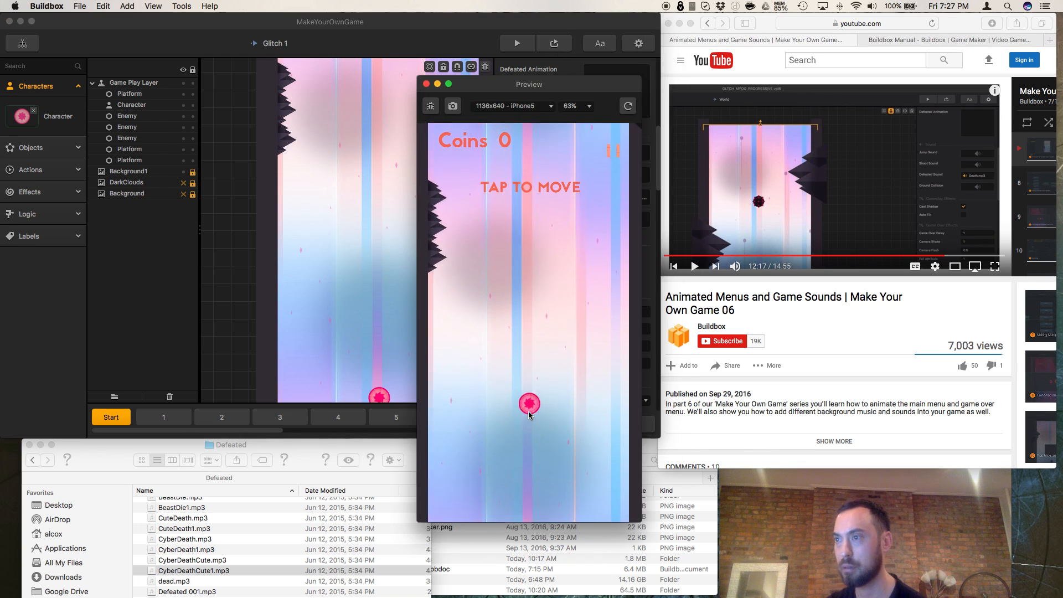
pyautogui.click(532, 418)
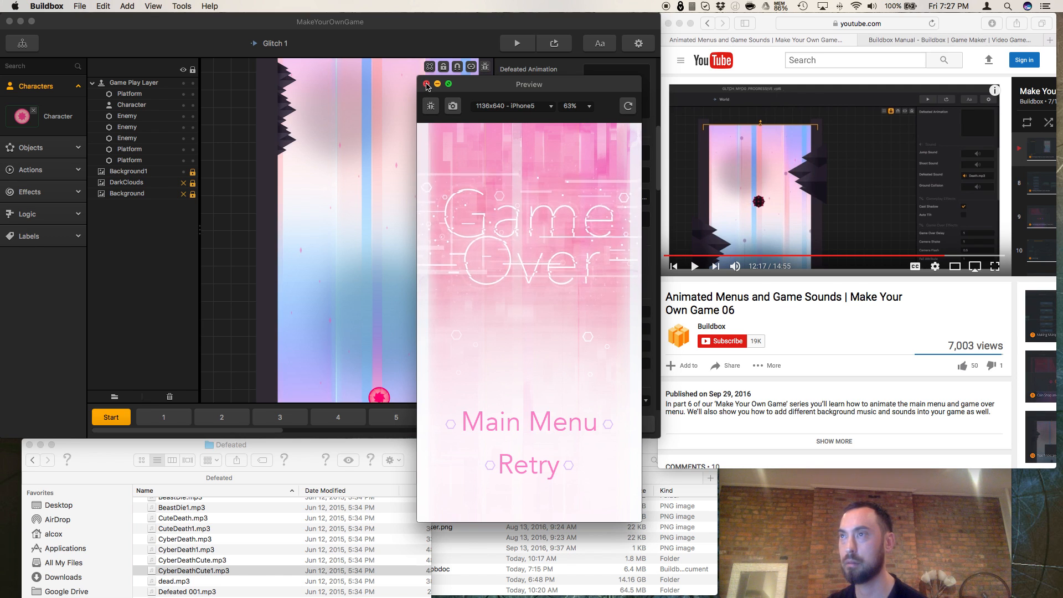
pyautogui.click(426, 84)
# Step: Continue the tutorial to 12:27 and switch to the MakeYourOwnGame folder window in Finder
pyautogui.click(696, 271)
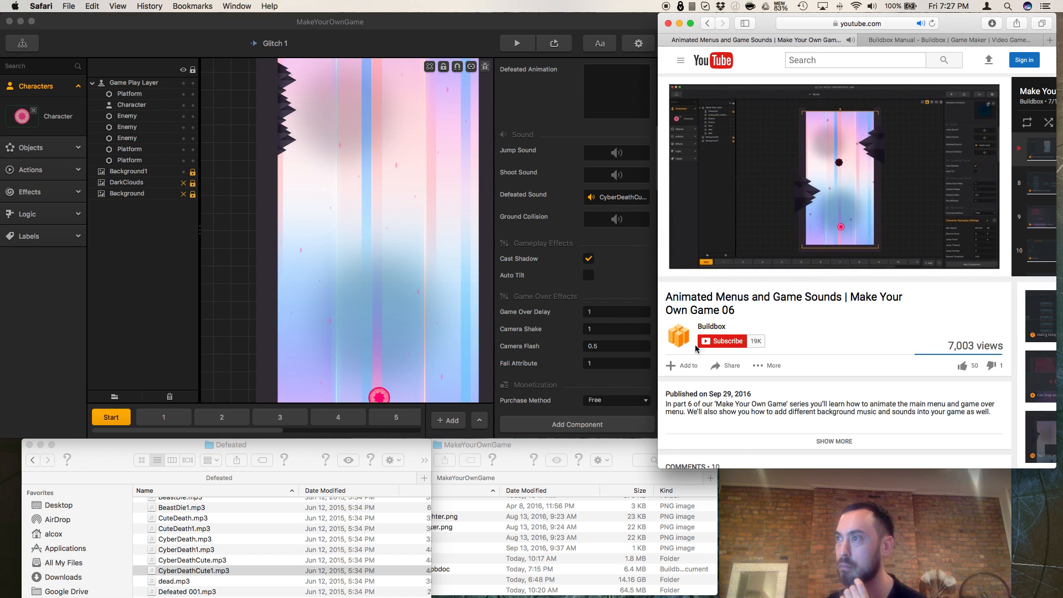
pyautogui.click(695, 267)
pyautogui.click(580, 459)
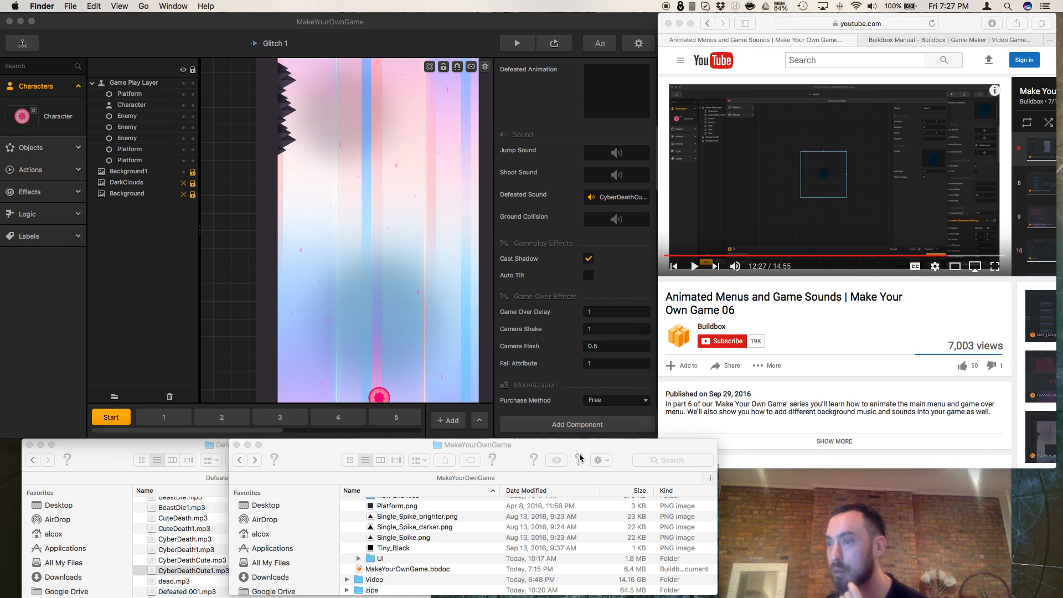
pyautogui.click(579, 459)
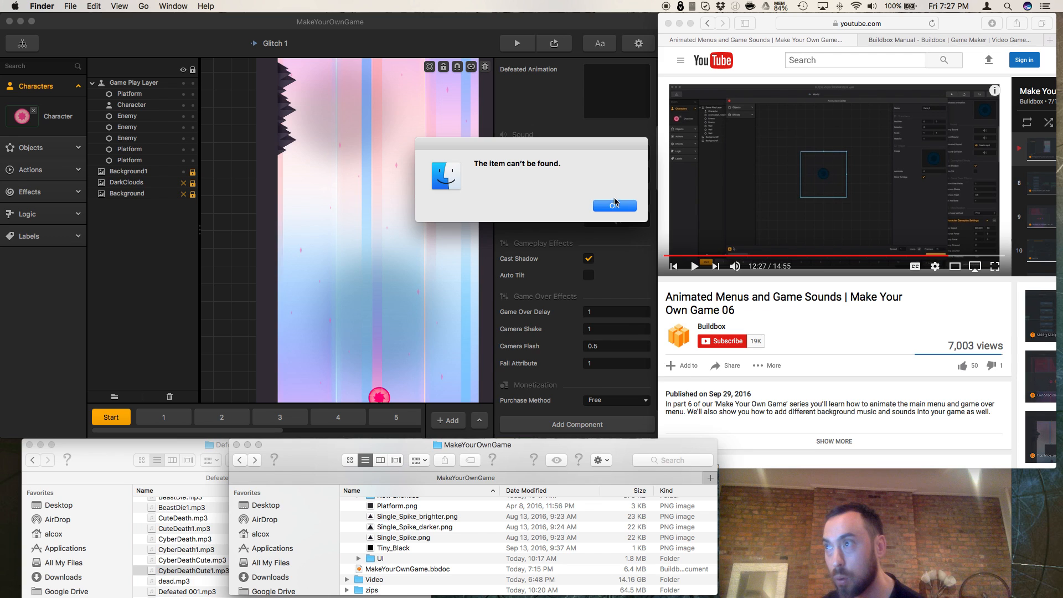
pyautogui.click(615, 204)
# Step: Set the character's Defeated Animation to the PNG image sequence from the Defeated_Test folder, starting with 0.png
pyautogui.scroll(10, 408, 536)
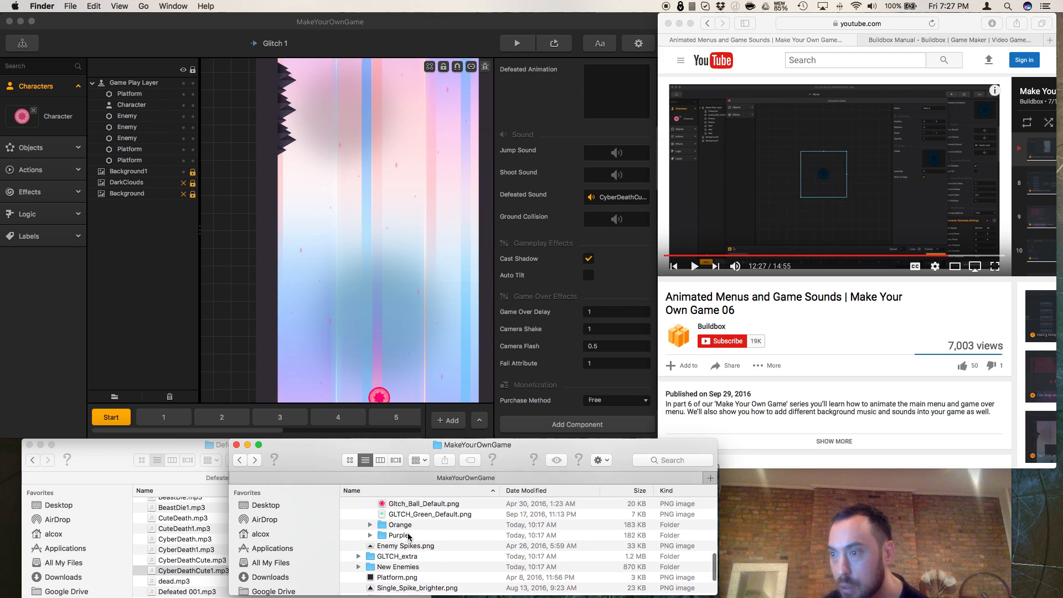
pyautogui.scroll(2, 408, 537)
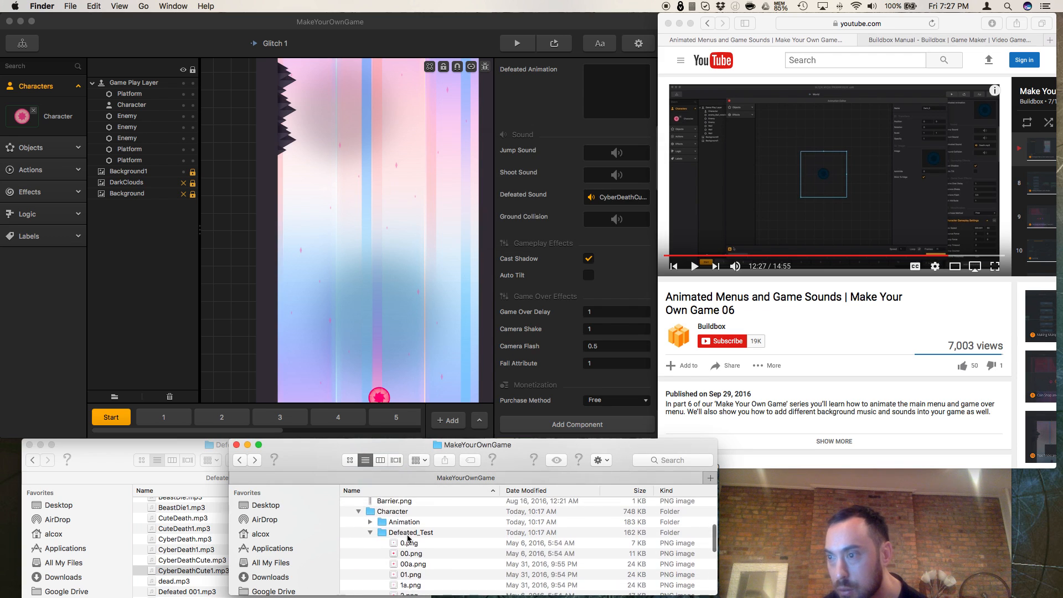
pyautogui.click(409, 544)
pyautogui.scroll(-5, 410, 546)
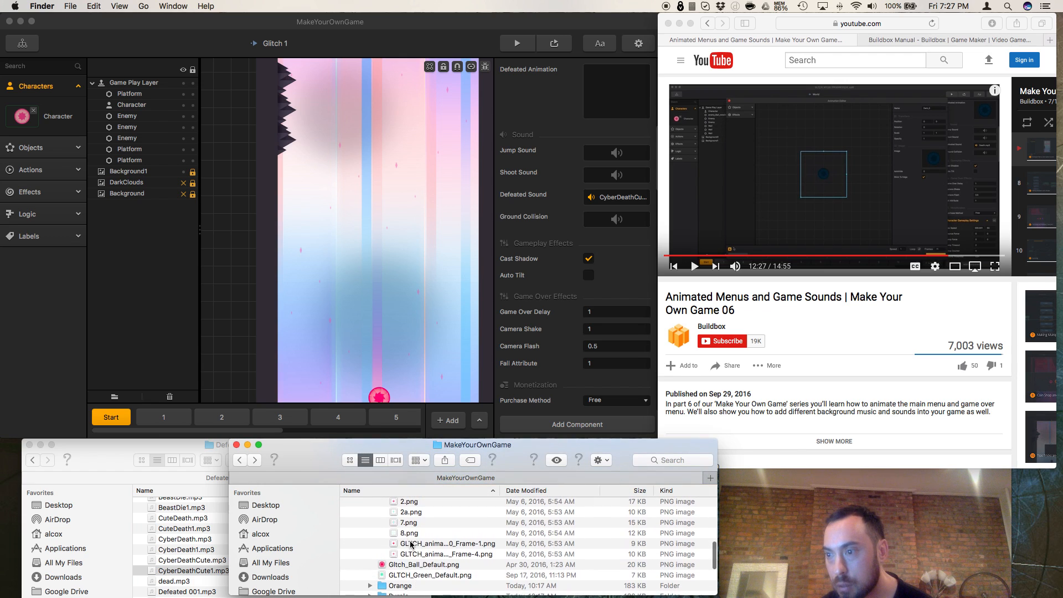
pyautogui.click(407, 544)
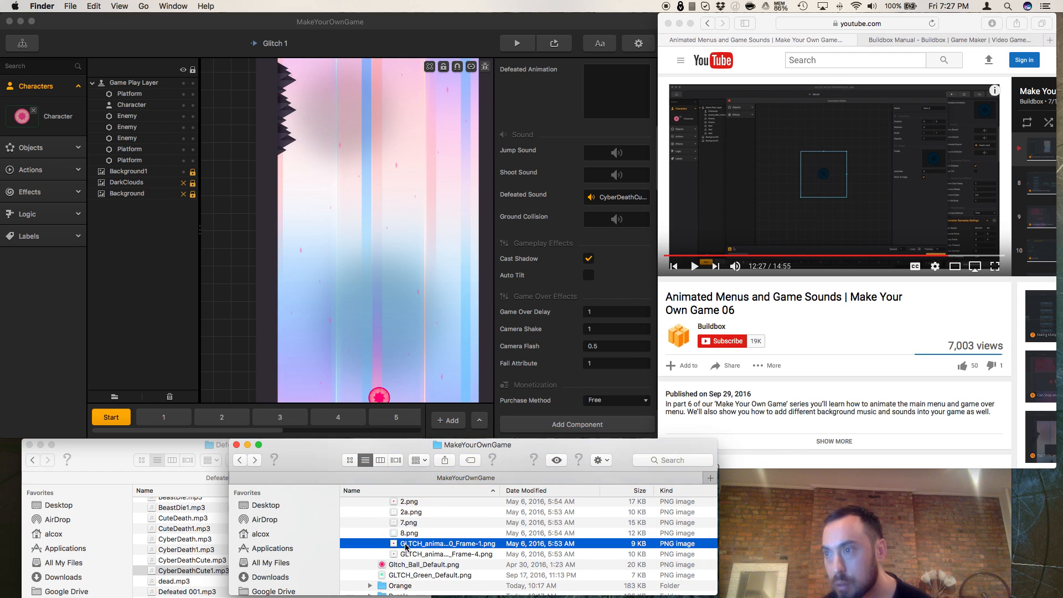
pyautogui.press('space')
pyautogui.press('space')
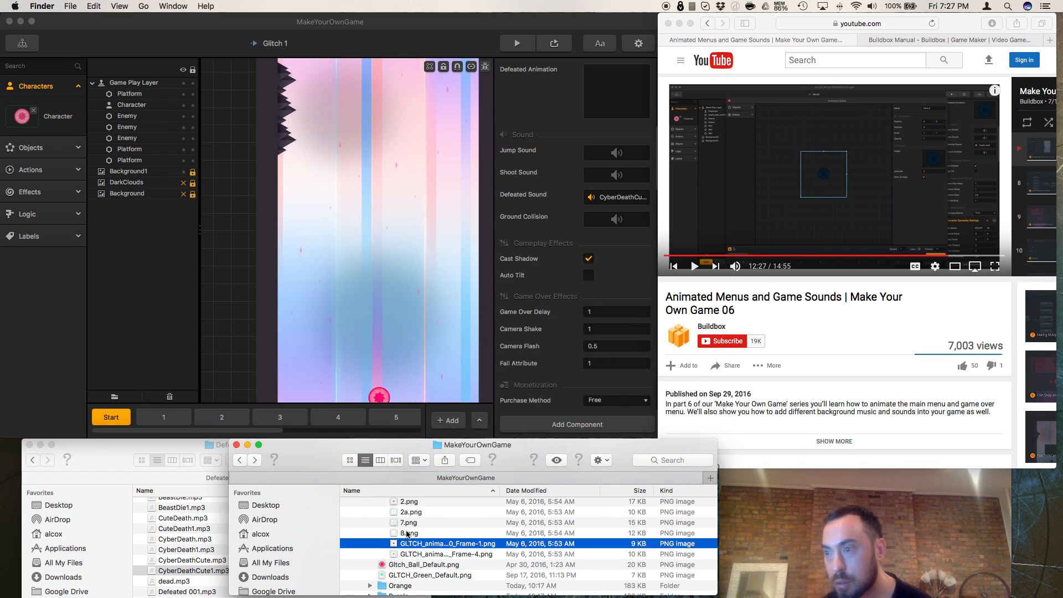
pyautogui.scroll(5, 406, 534)
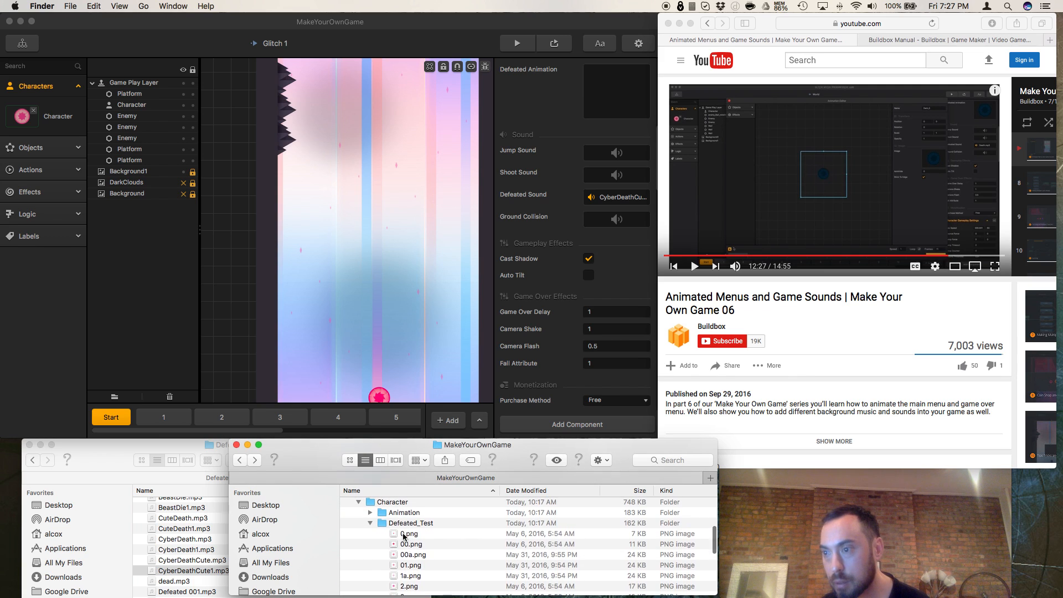
pyautogui.keyDown('shift'); pyautogui.click(404, 534); pyautogui.keyUp('shift')
pyautogui.scroll(2, 519, 392)
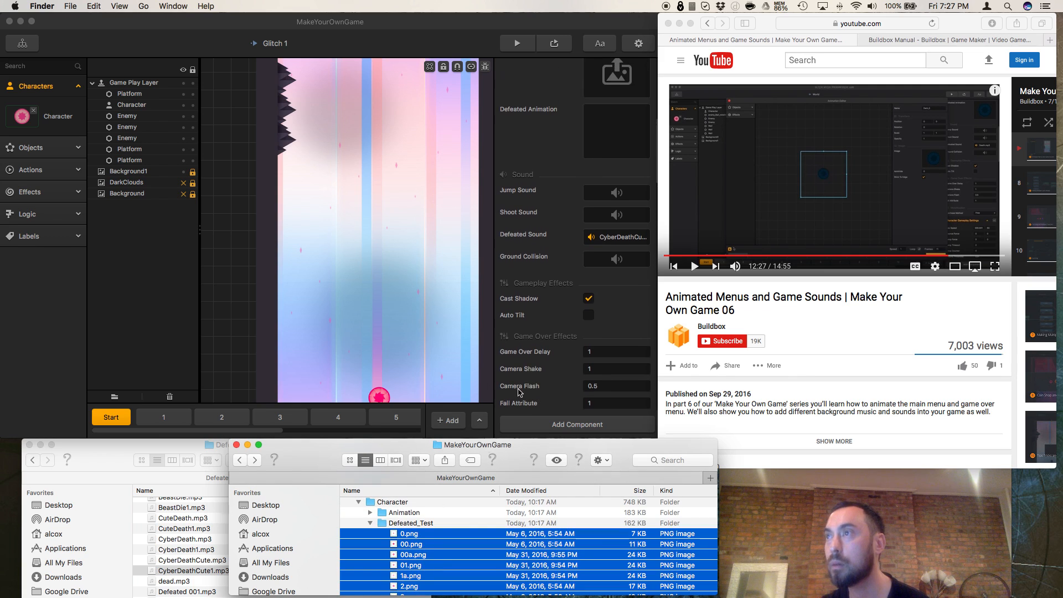
pyautogui.moveTo(400, 560); pyautogui.dragTo(623, 151)
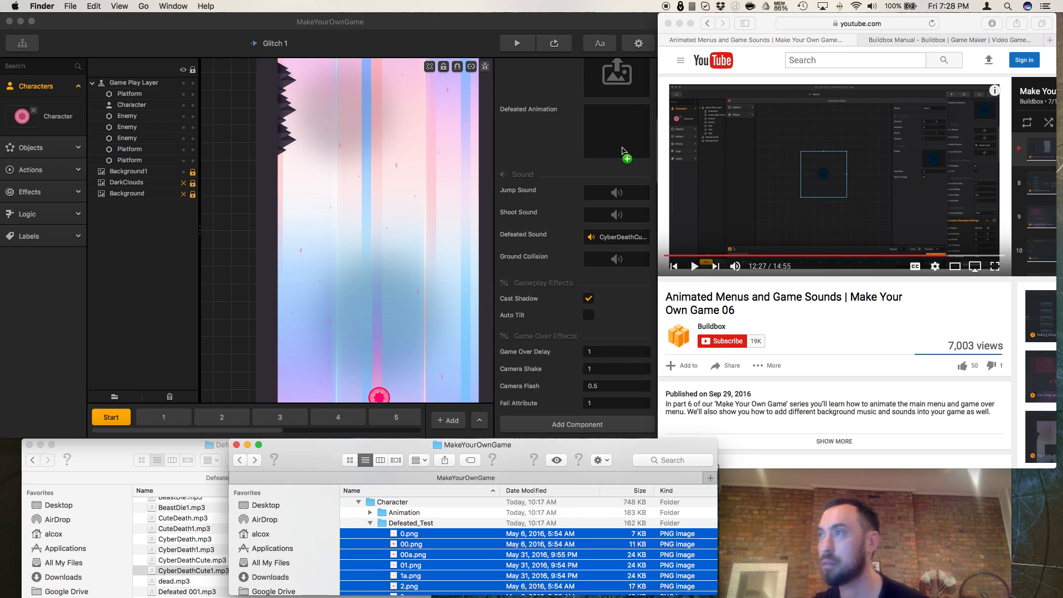
pyautogui.moveTo(622, 149); pyautogui.dragTo(624, 151)
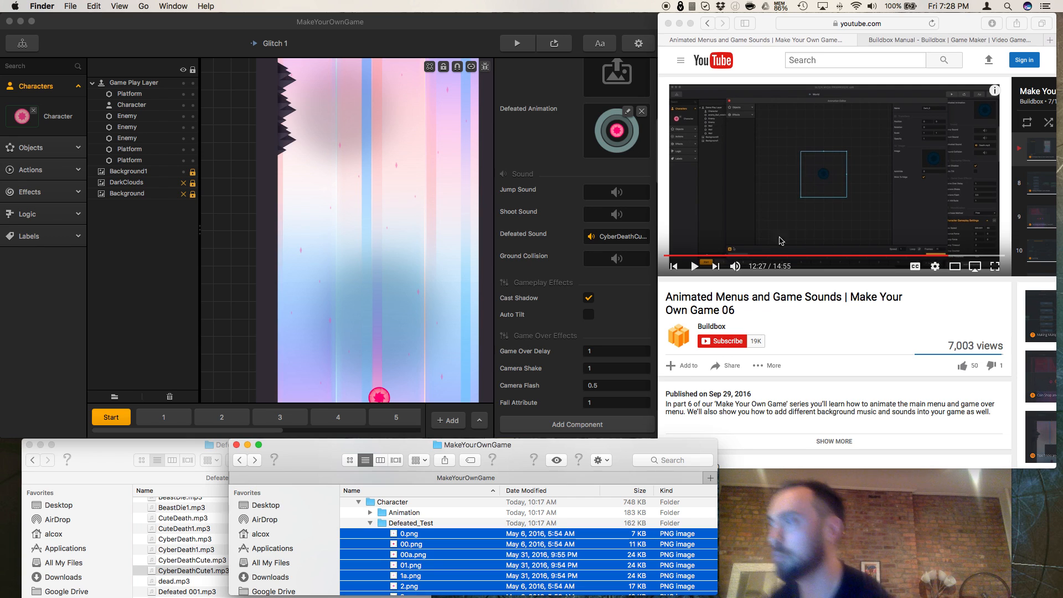
# Step: Rewind the tutorial slightly, rewatch the animation editing part, and pause at 12:27
pyautogui.click(694, 267)
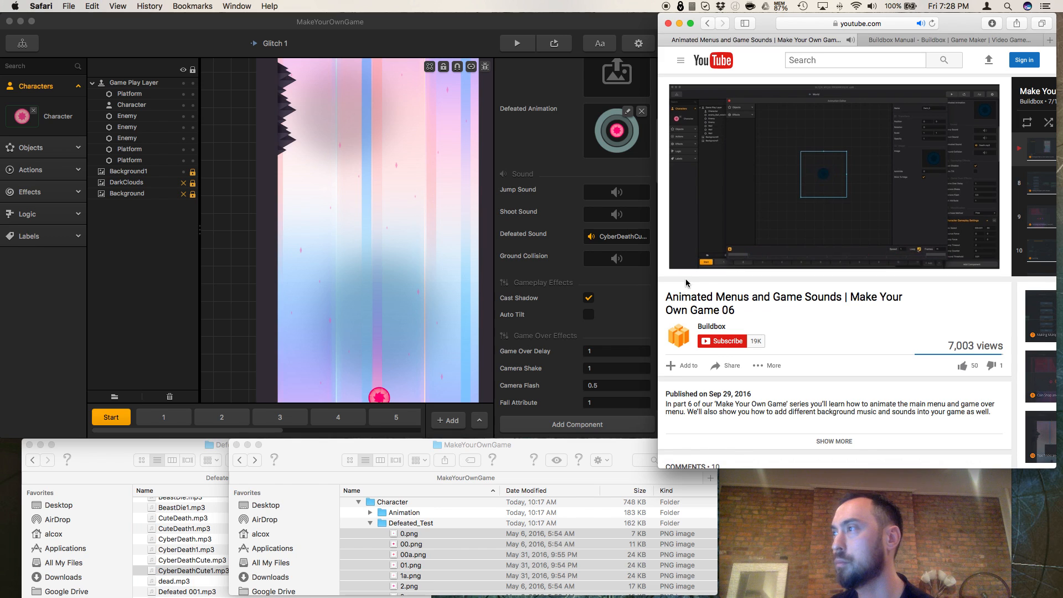
pyautogui.click(949, 256)
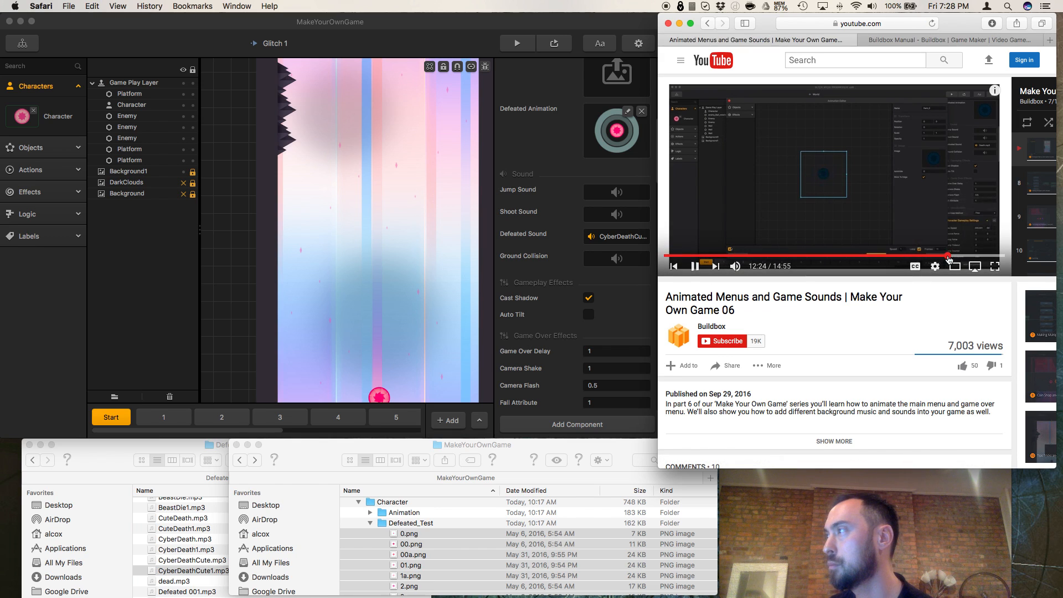
pyautogui.click(696, 269)
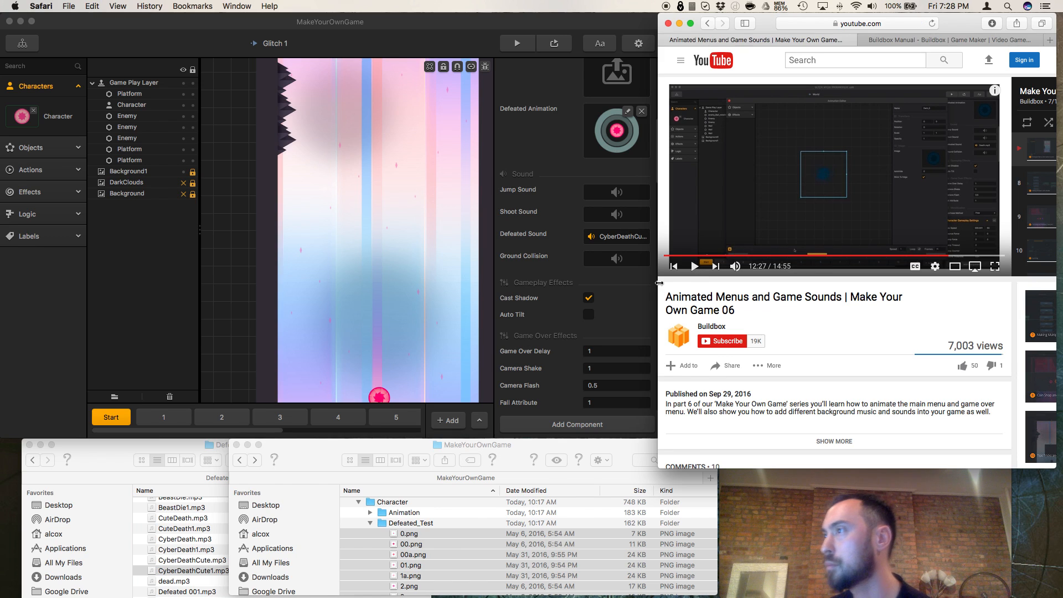
# Step: Open the character's Defeated Animation in the Animation Editor, set its frames to 15, and close the editor
pyautogui.click(626, 323)
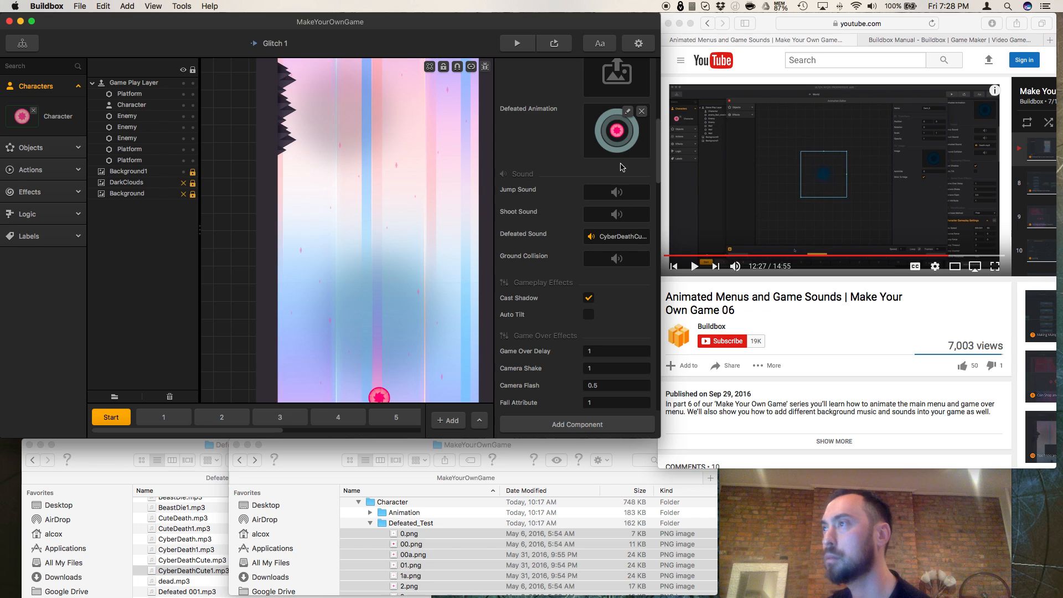
pyautogui.click(628, 112)
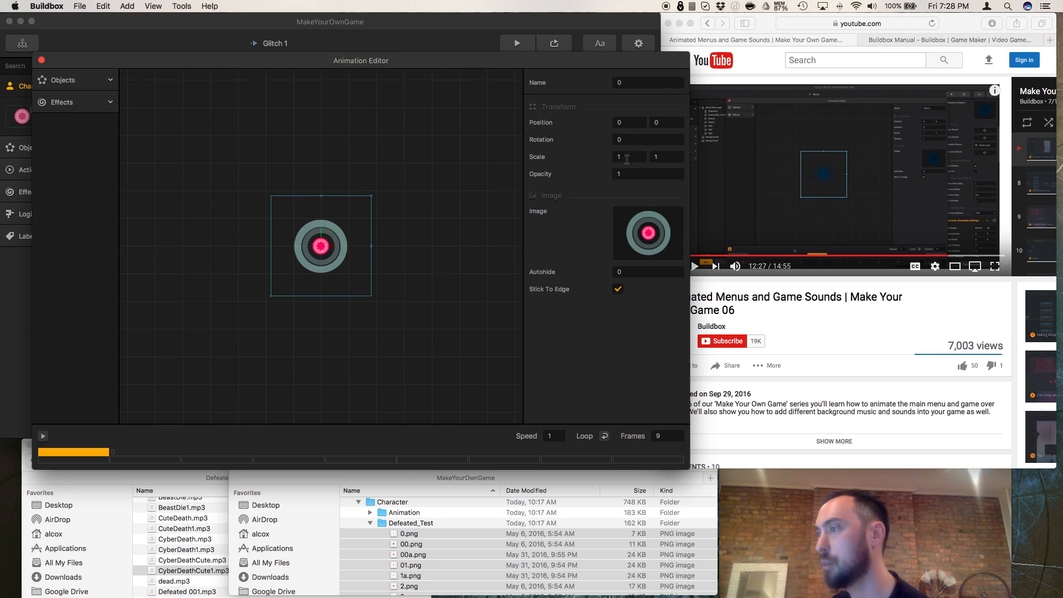
pyautogui.click(658, 435)
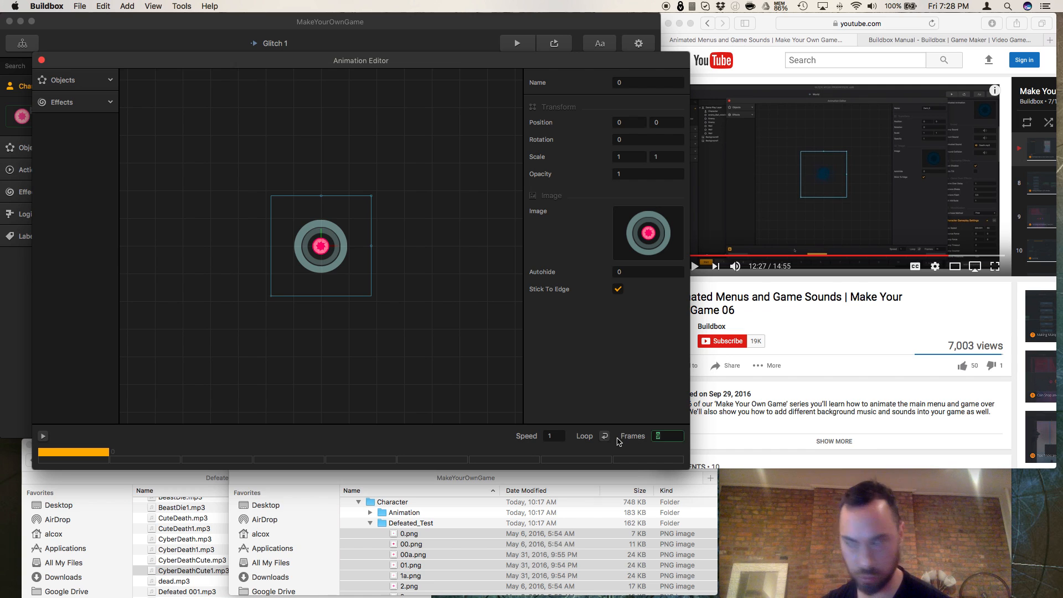
pyautogui.write('15')
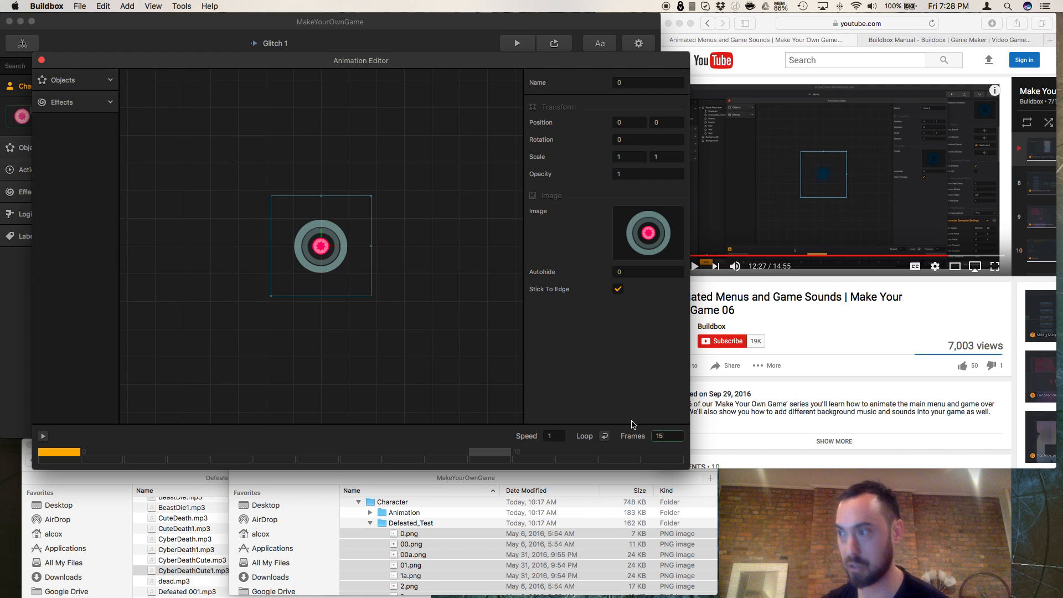
pyautogui.click(619, 368)
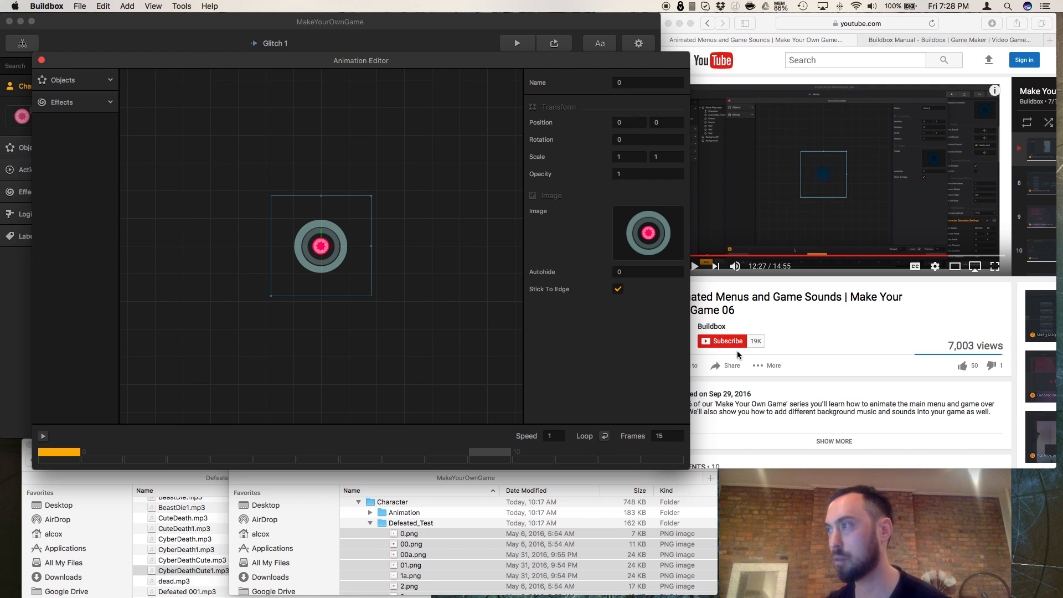
pyautogui.click(369, 266)
pyautogui.click(335, 261)
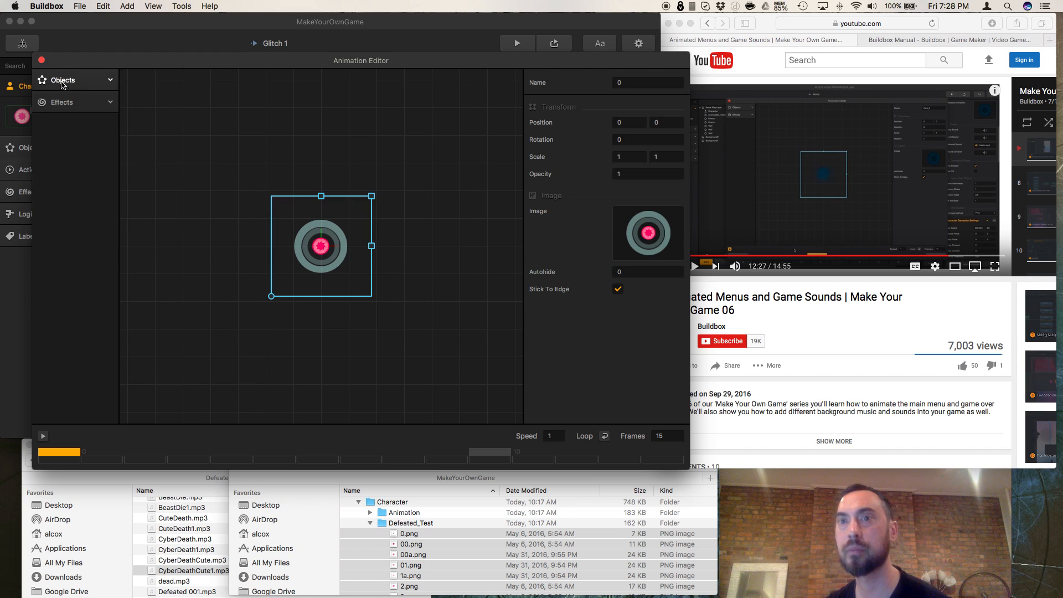
pyautogui.click(41, 60)
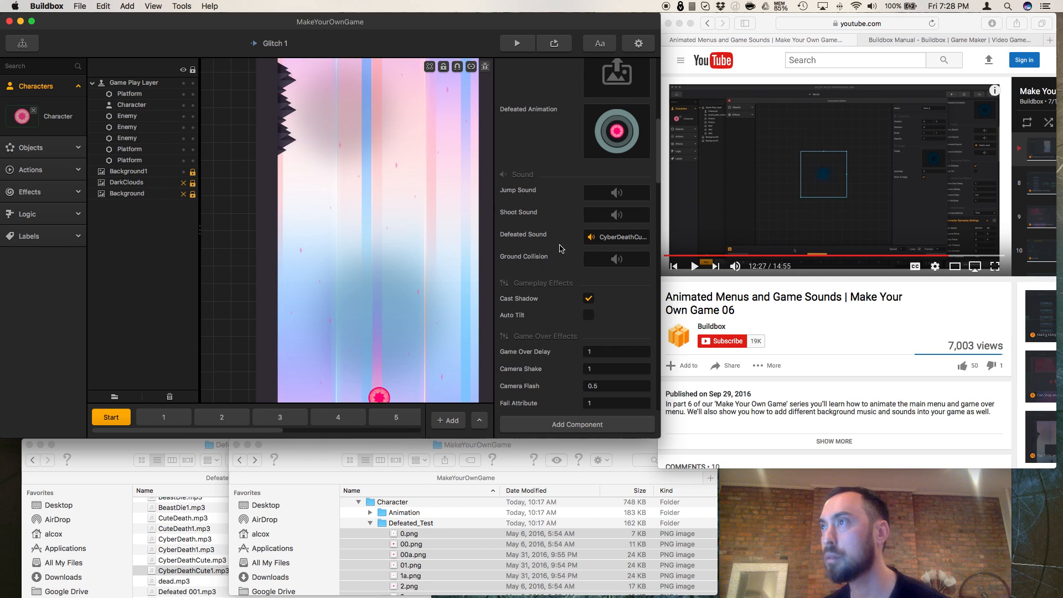
# Step: Open the character's Defeated Animation in the Animation Editor, play it, and inspect its first, middle and last frames
pyautogui.scroll(5, 563, 241)
pyautogui.scroll(5, 555, 264)
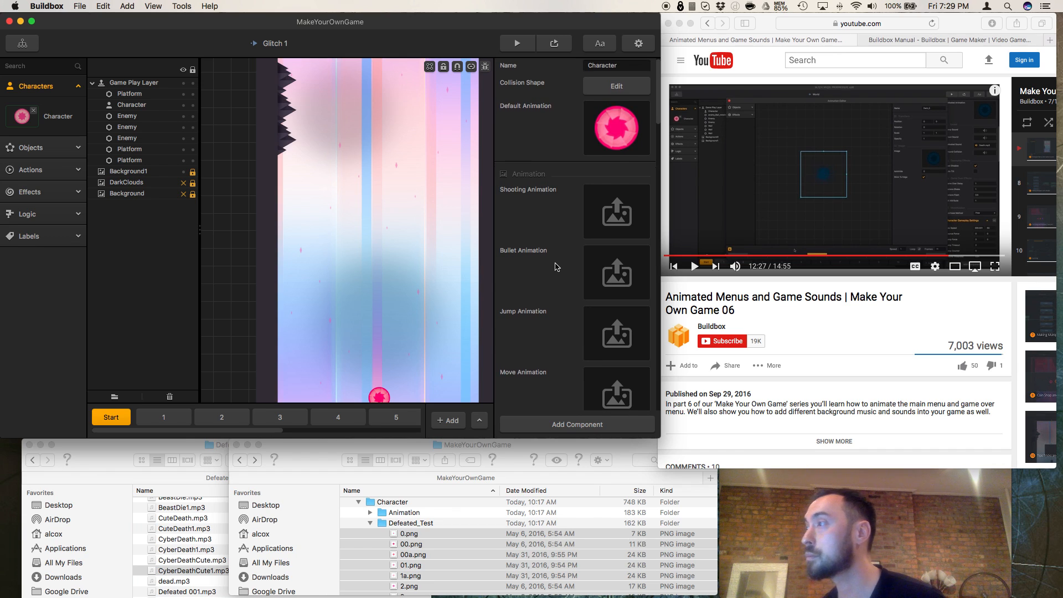
pyautogui.scroll(-10, 556, 266)
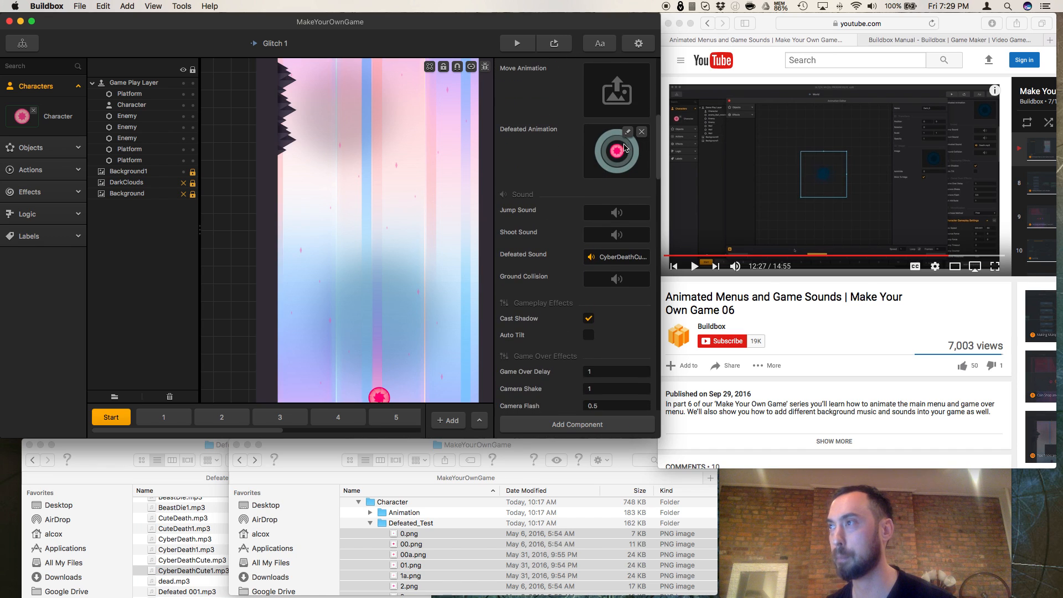
pyautogui.click(628, 136)
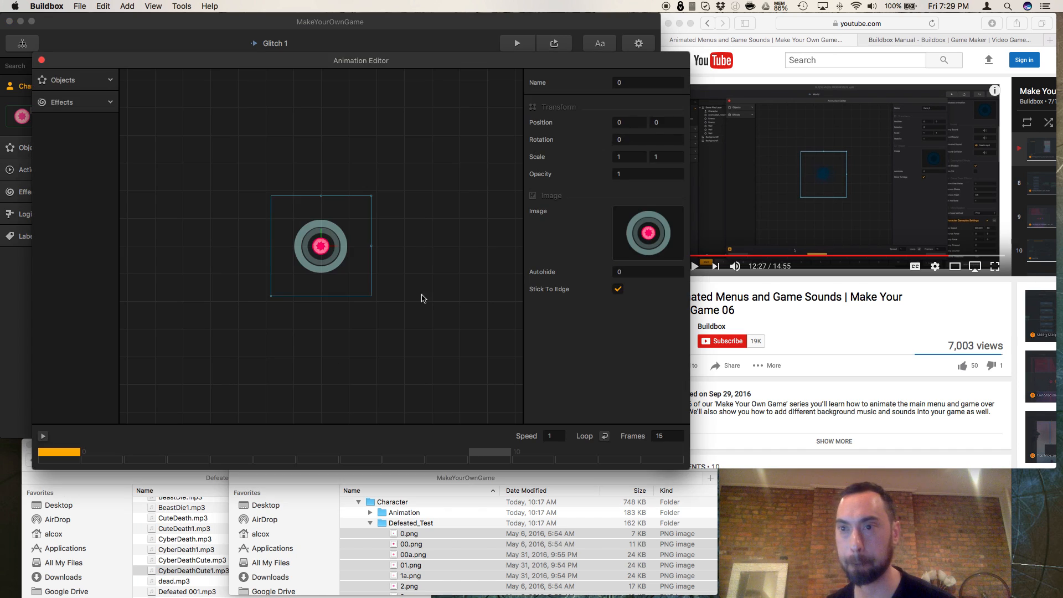
pyautogui.click(44, 437)
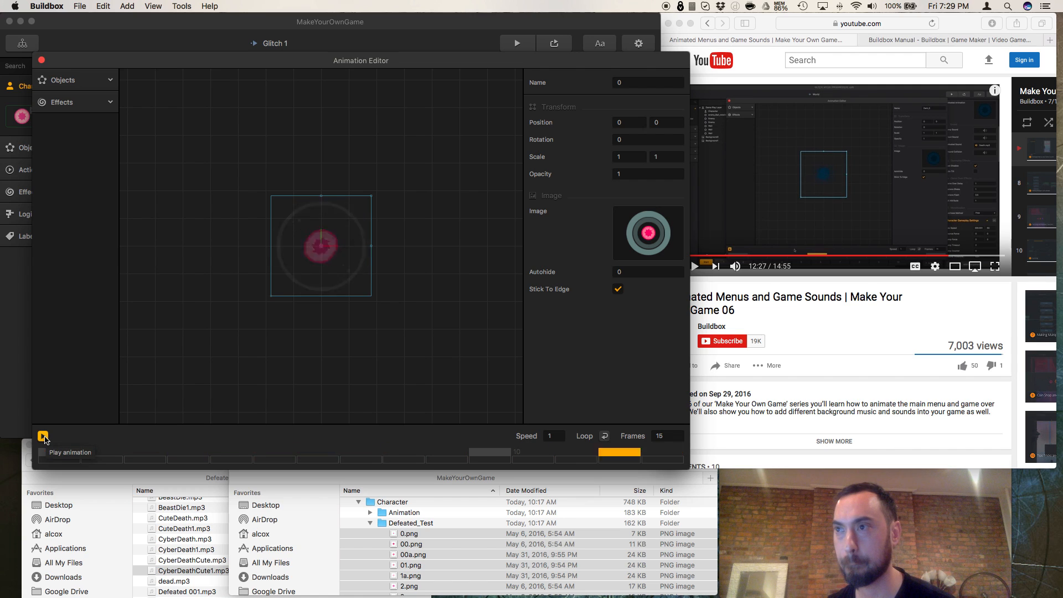
pyautogui.click(43, 437)
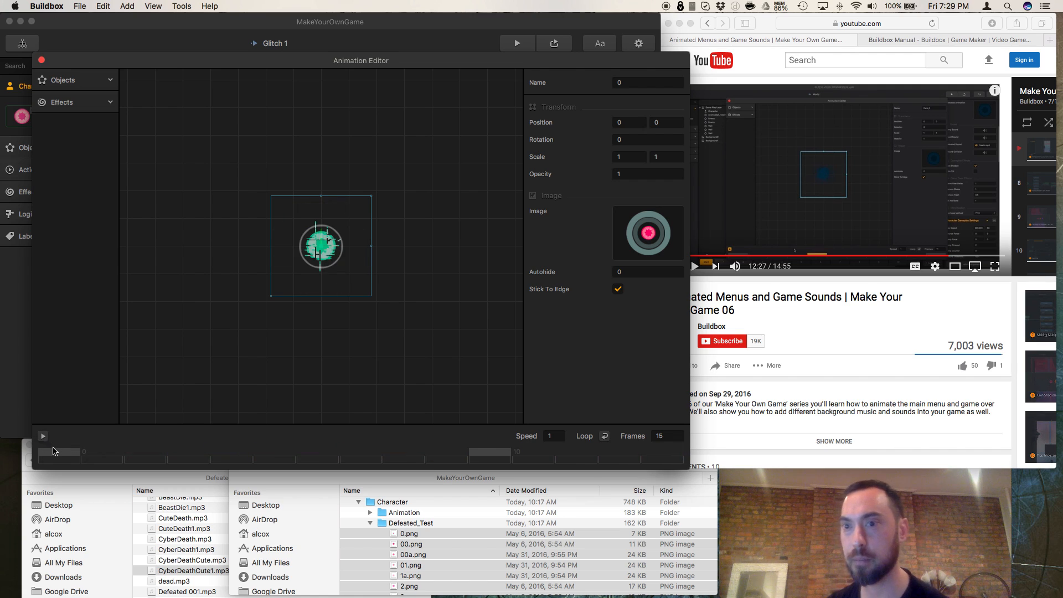
pyautogui.click(61, 453)
pyautogui.click(498, 453)
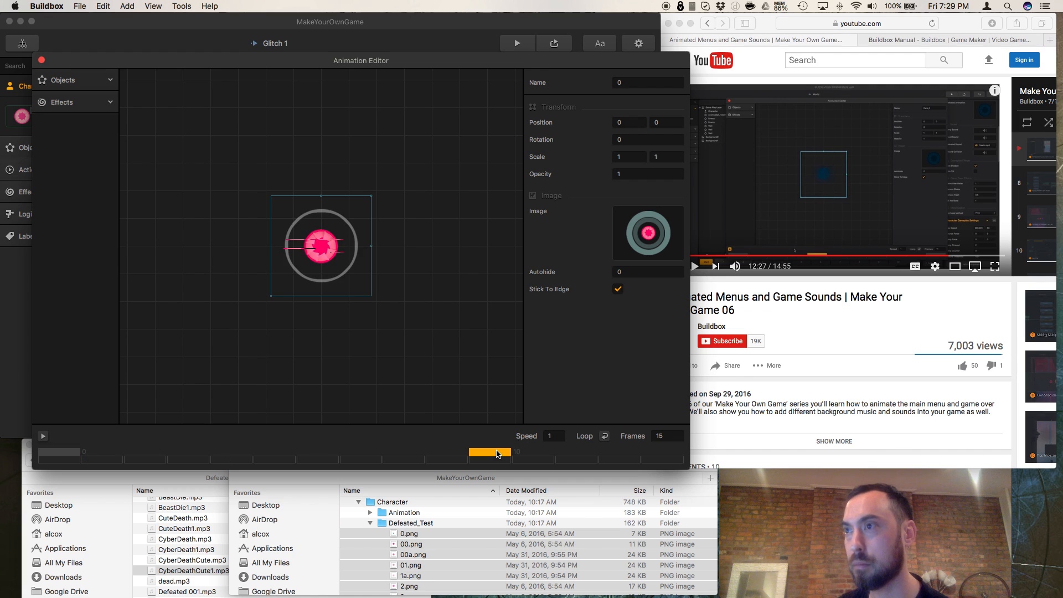
pyautogui.click(660, 457)
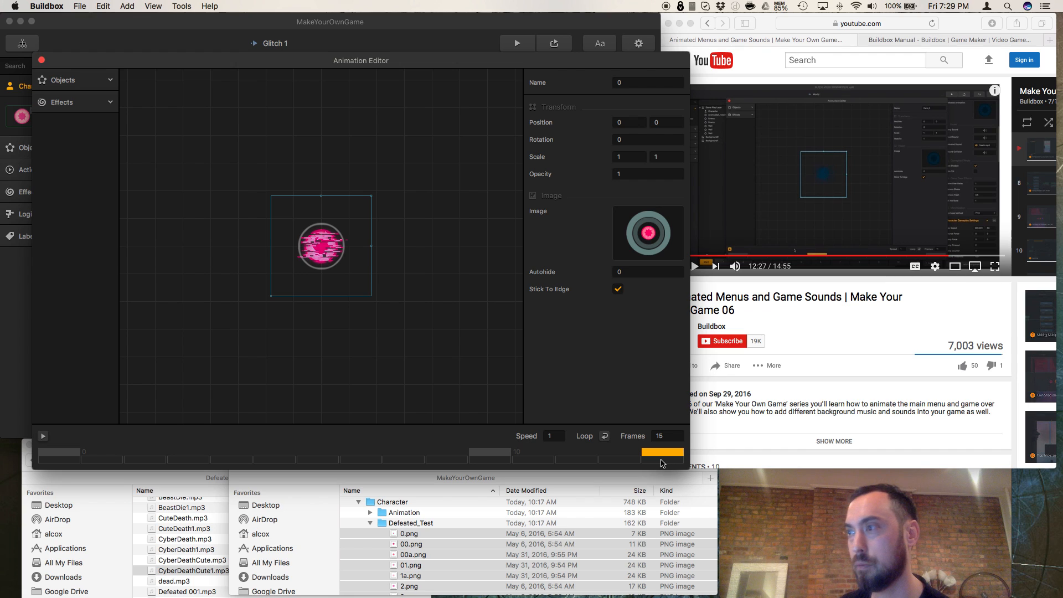
# Step: Try frame counts of 20 and 10 for the defeated animation and play it back
pyautogui.doubleClick(662, 436)
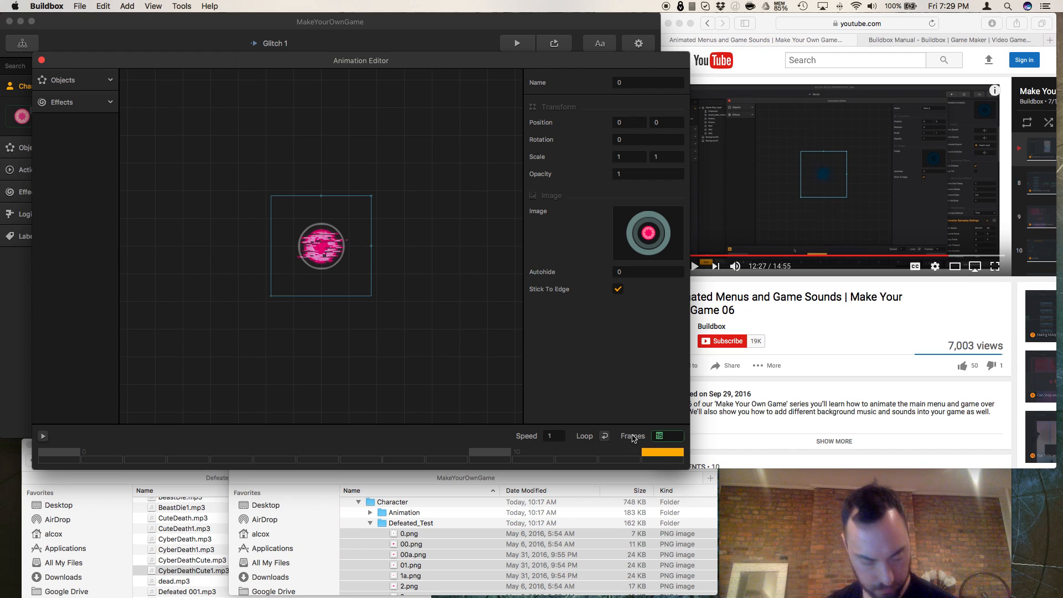
pyautogui.write('20')
pyautogui.press('Return')
pyautogui.doubleClick(662, 437)
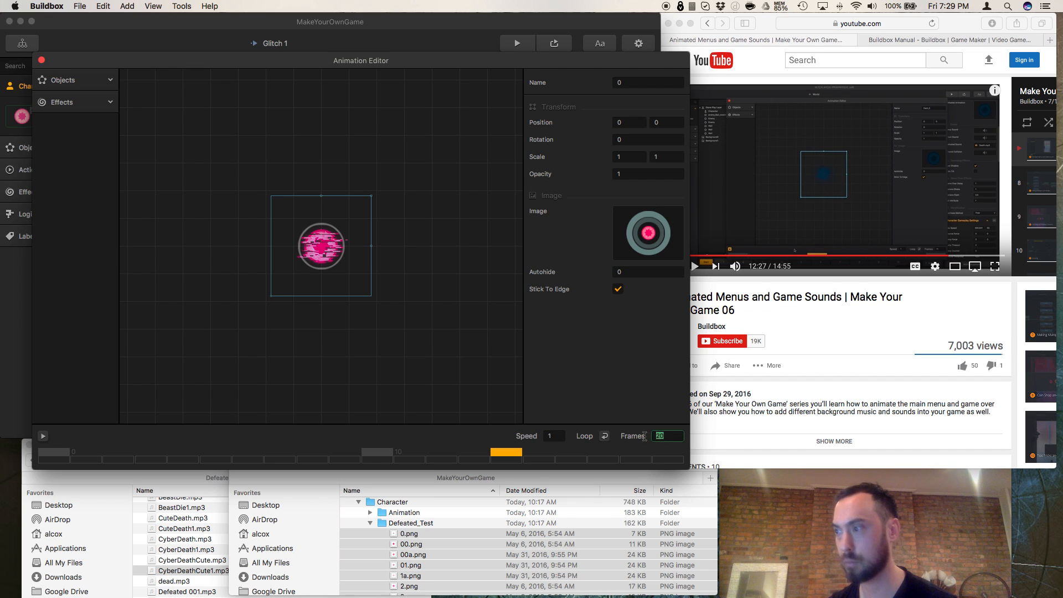
pyautogui.write('10')
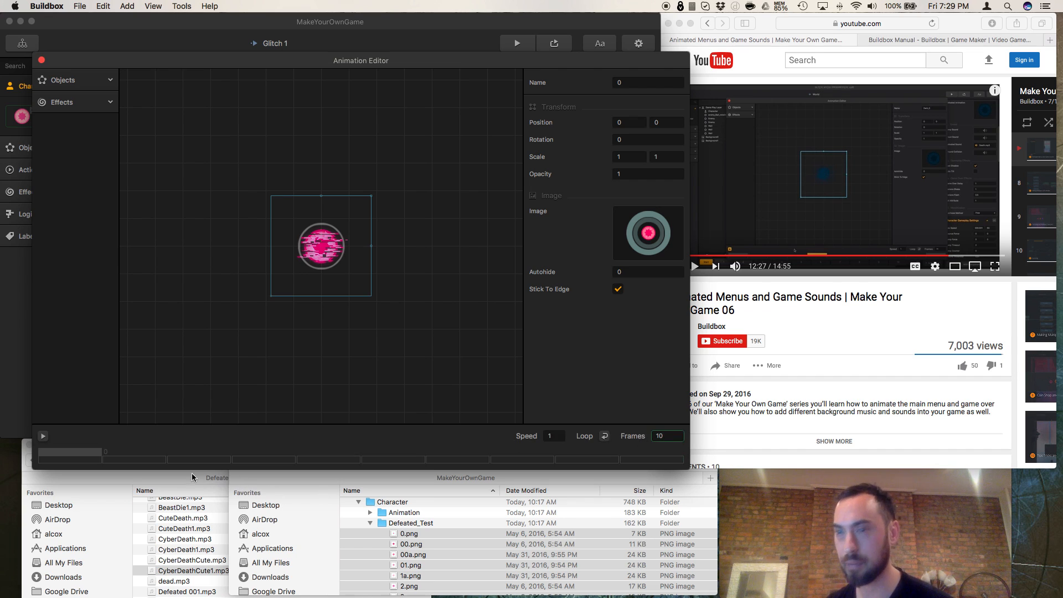
pyautogui.click(43, 437)
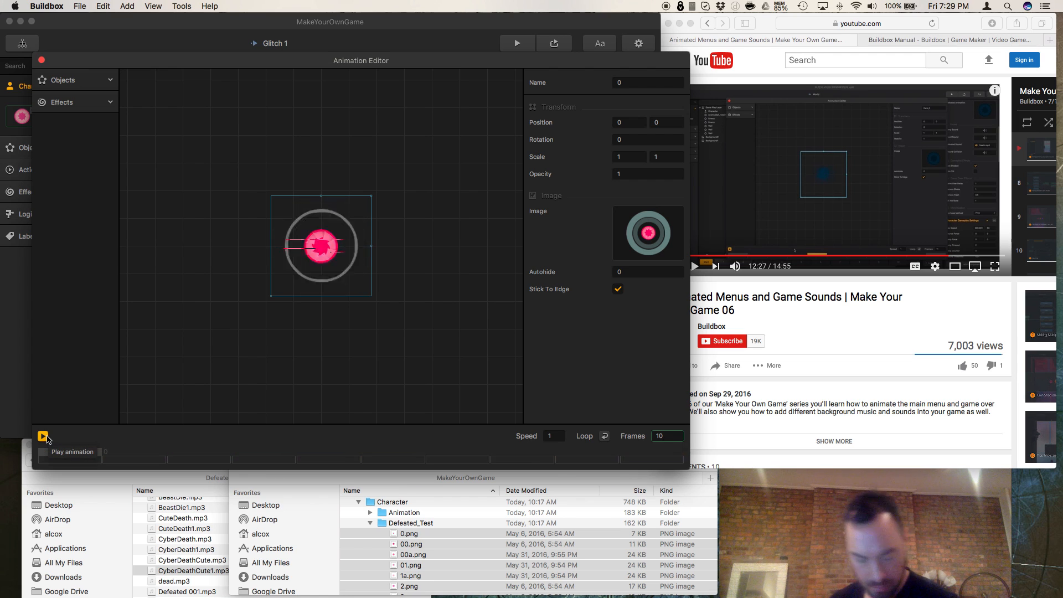
# Step: Compare 30 and 60 frames while the defeated animation plays, and settle on 30 frames
pyautogui.press('BackSpace')
pyautogui.press('BackSpace')
pyautogui.write('30')
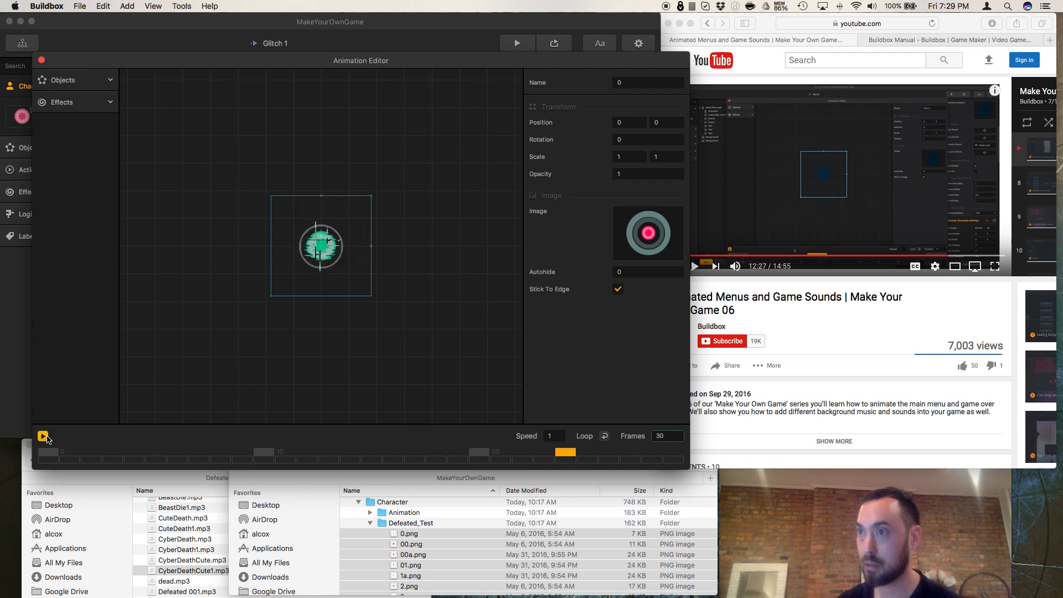
pyautogui.press('BackSpace')
pyautogui.press('BackSpace')
pyautogui.write('60')
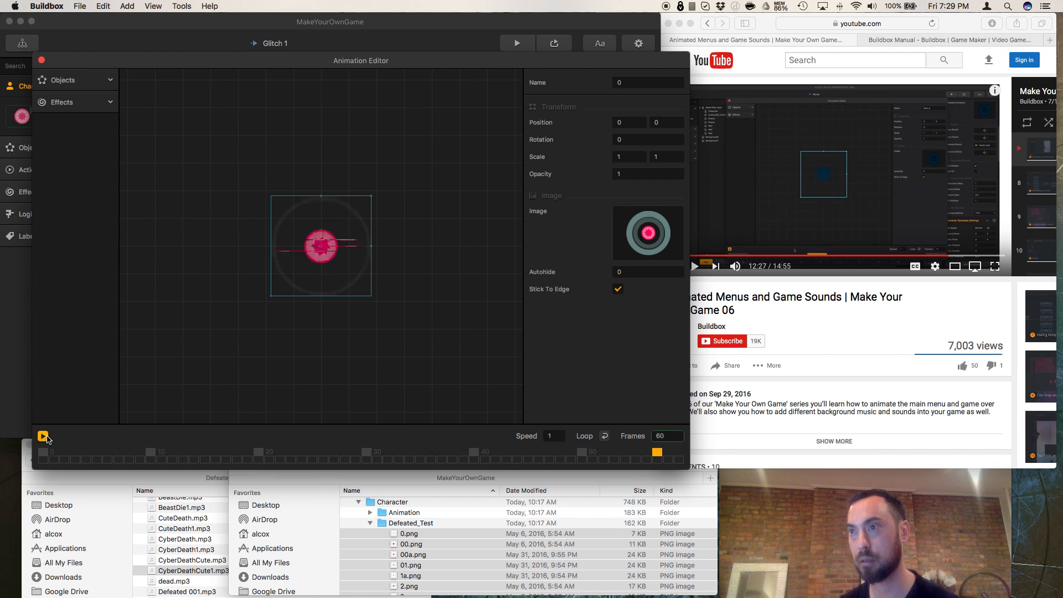
pyautogui.press('BackSpace')
pyautogui.press('BackSpace')
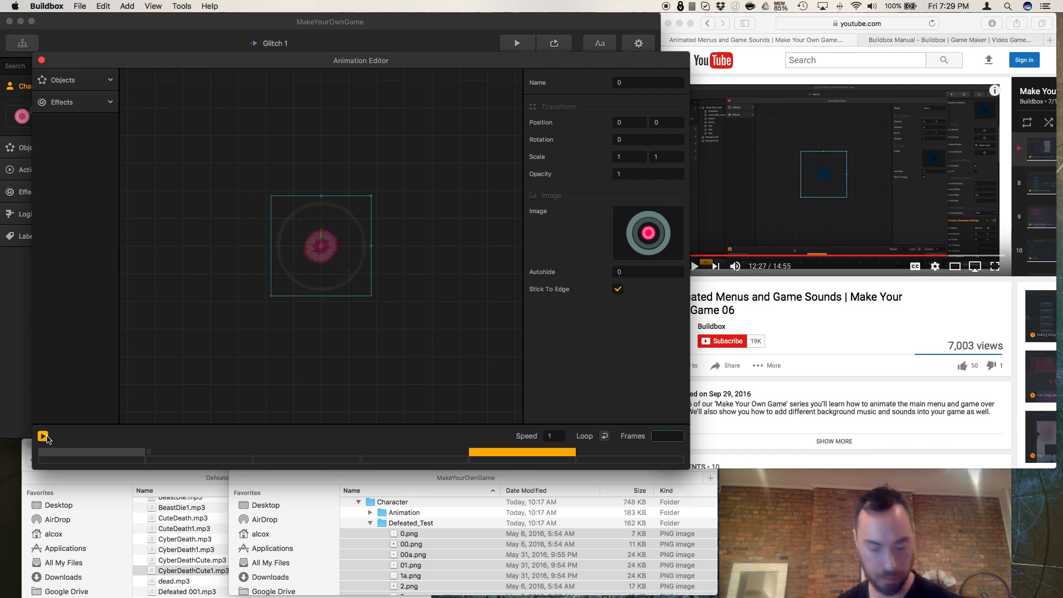
pyautogui.write('30')
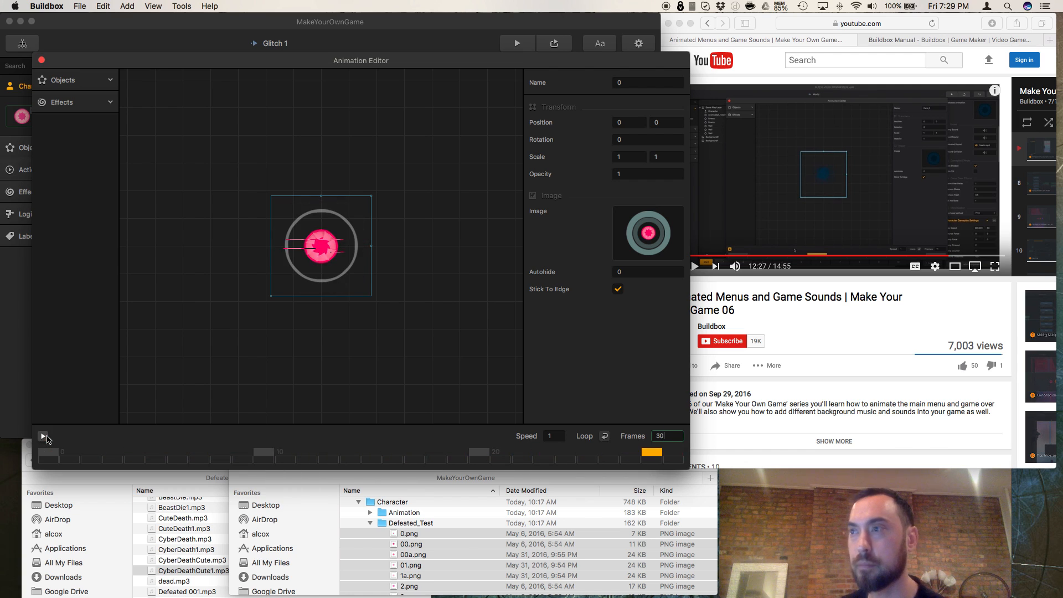
# Step: Switch to the tutorial video in Safari, continue watching it, and pause at 12:41
pyautogui.click(754, 311)
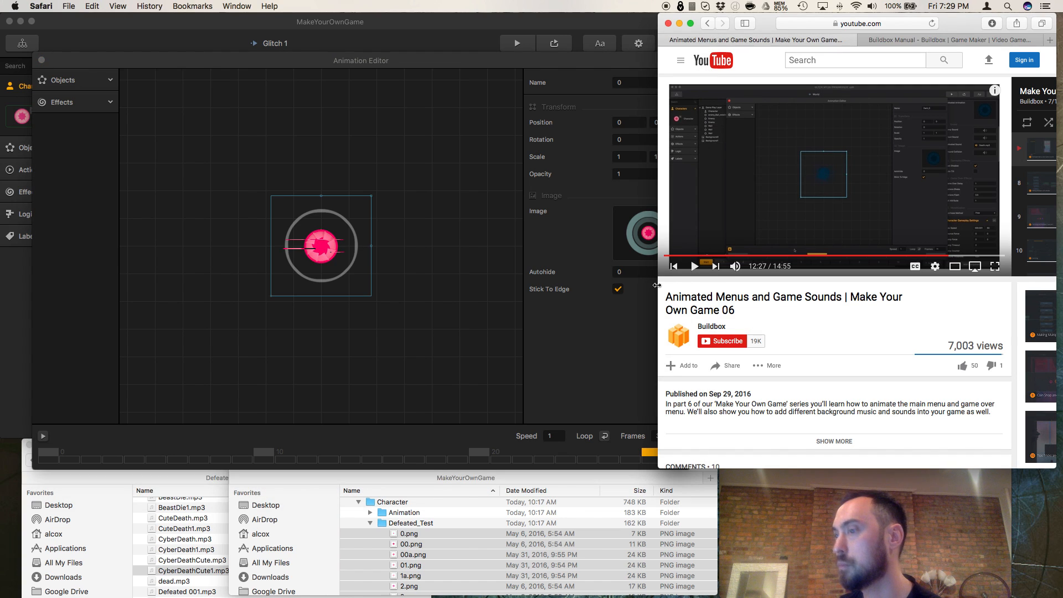
pyautogui.scroll(-10, 433, 523)
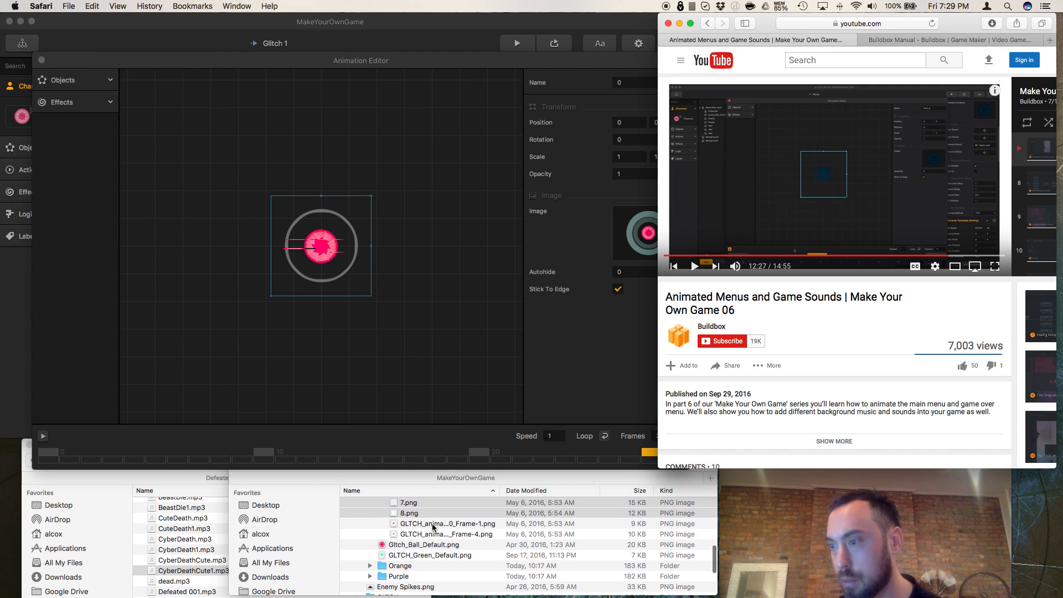
pyautogui.scroll(-5, 433, 528)
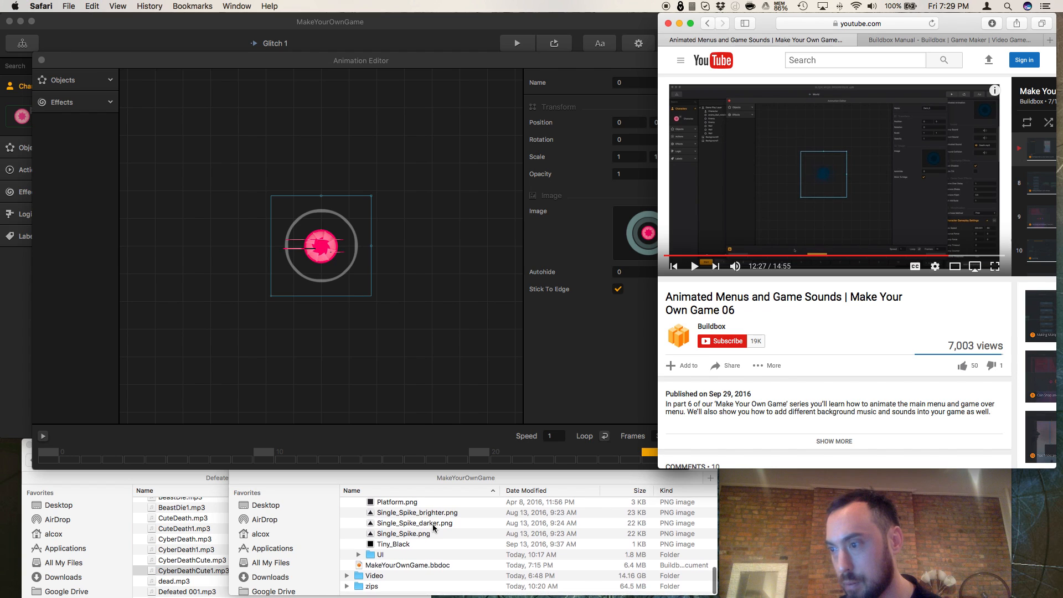
pyautogui.scroll(5, 481, 528)
pyautogui.click(695, 267)
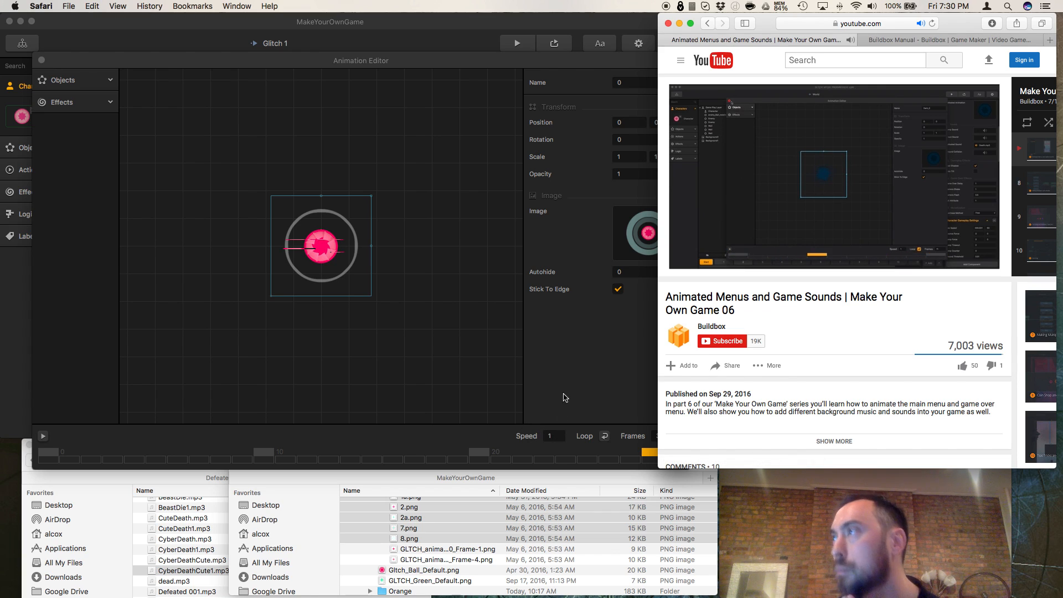
pyautogui.click(584, 367)
pyautogui.click(722, 331)
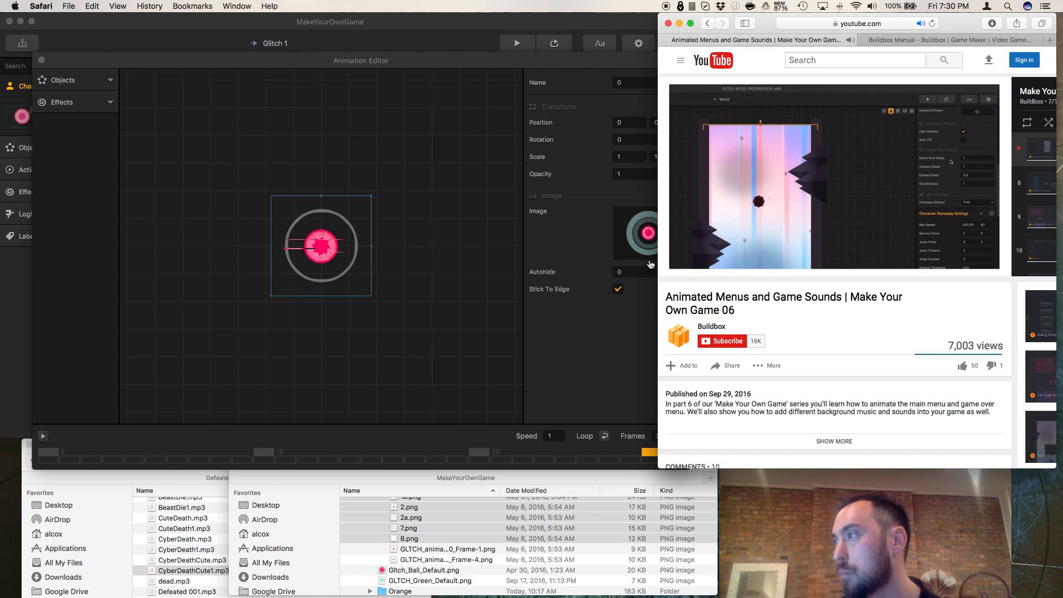
pyautogui.click(693, 266)
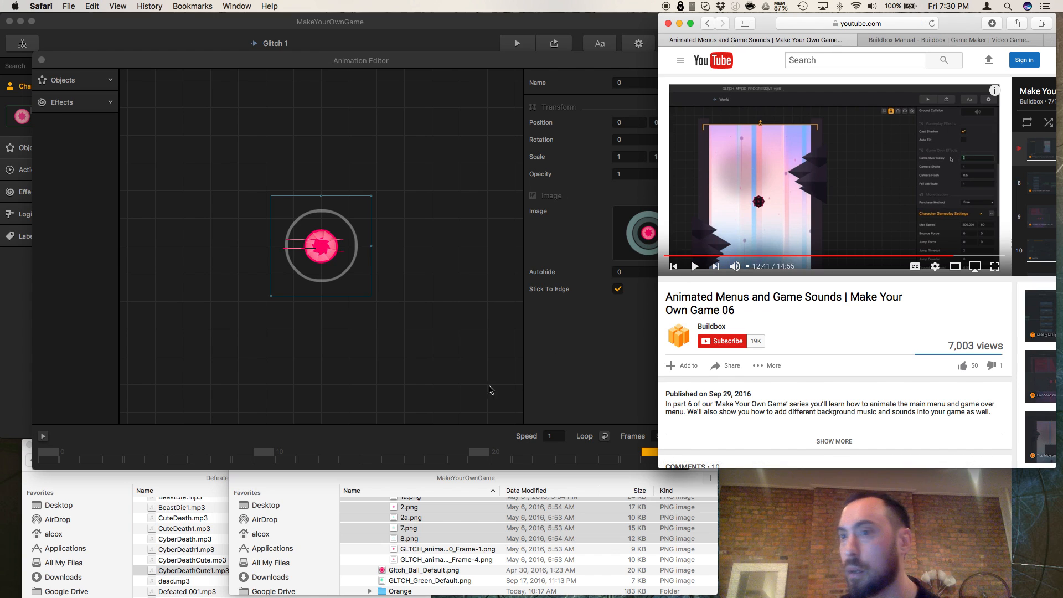
# Step: Try scaling the defeated animation to 0.25 by 0.25 at its last frame, and play it back
pyautogui.click(562, 405)
pyautogui.click(675, 456)
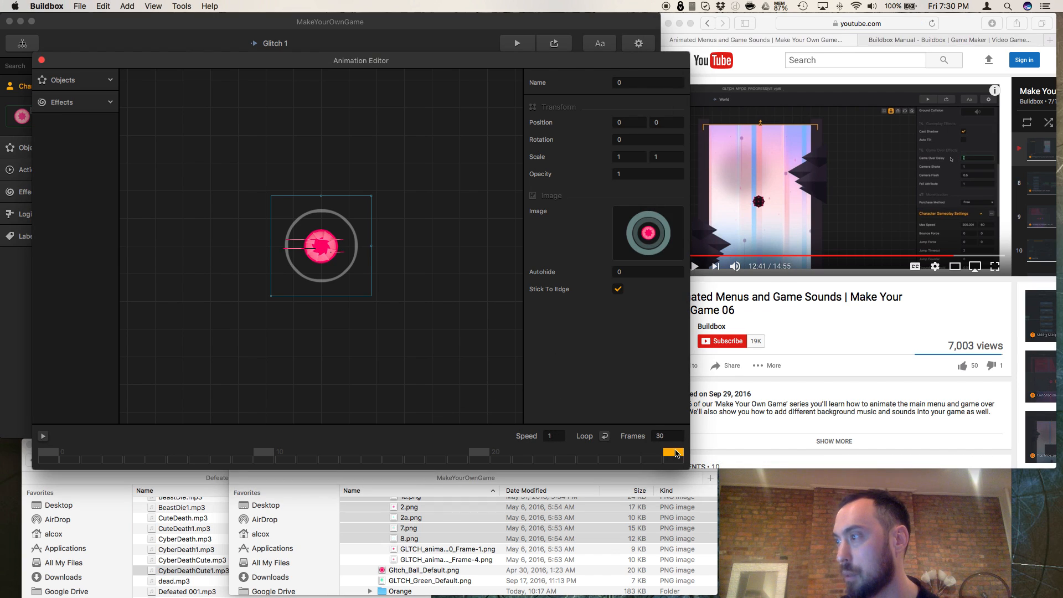
pyautogui.click(621, 157)
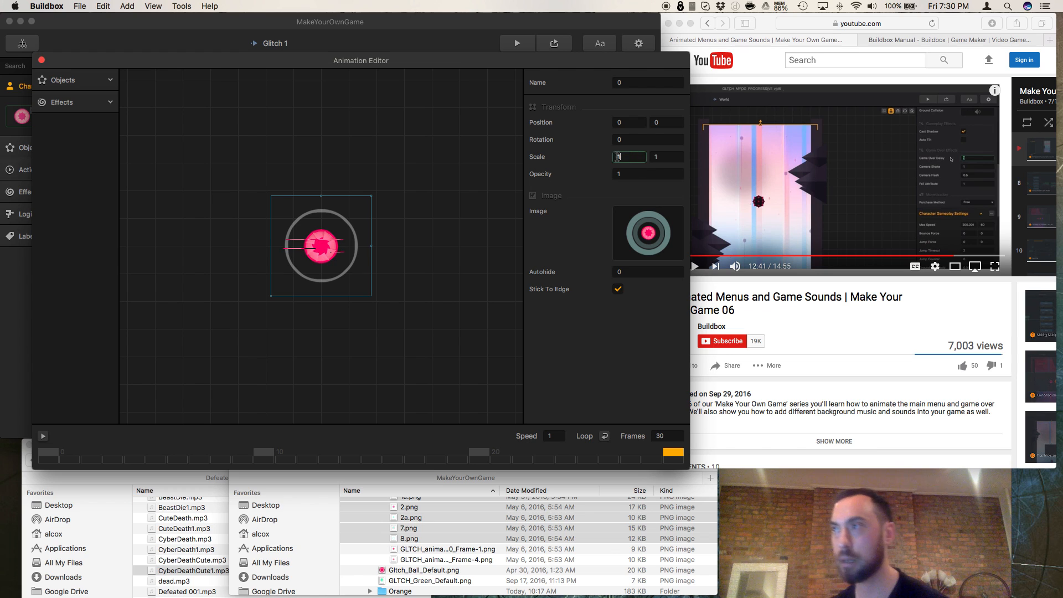
pyautogui.write('.25')
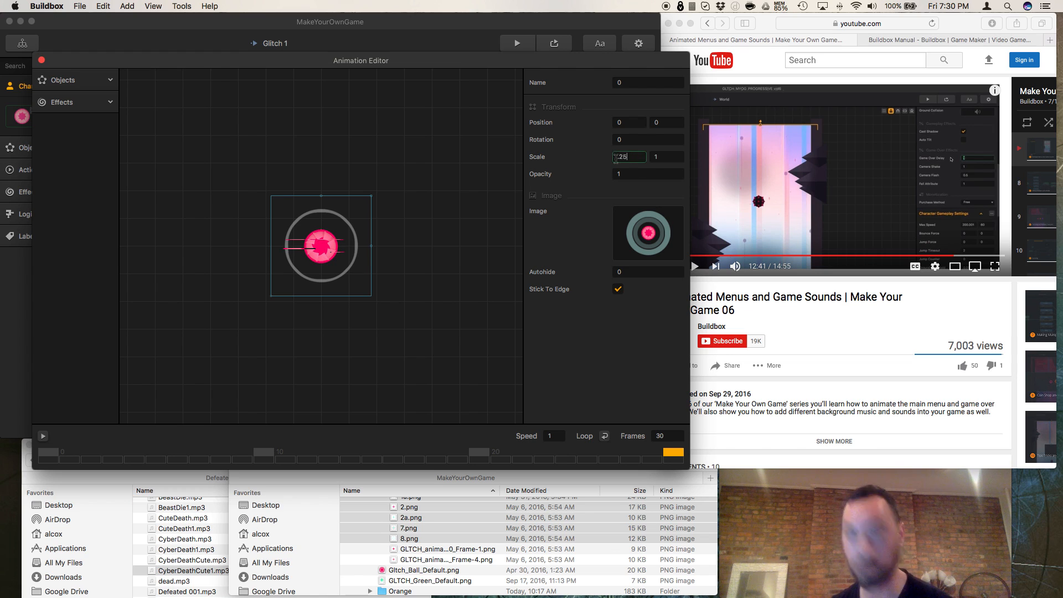
pyautogui.press('Tab')
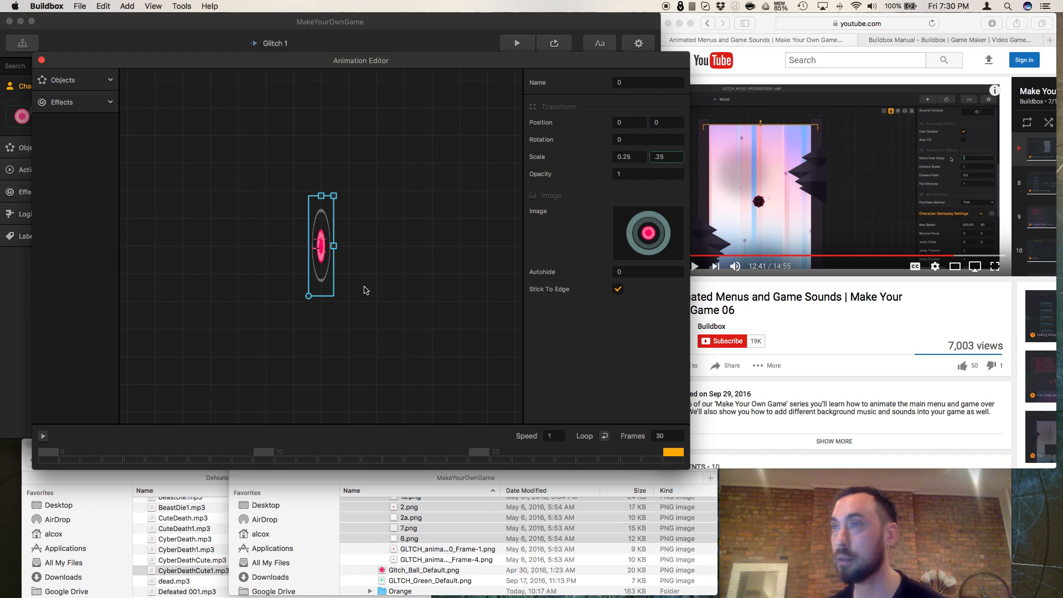
pyautogui.press('Return')
pyautogui.click(43, 436)
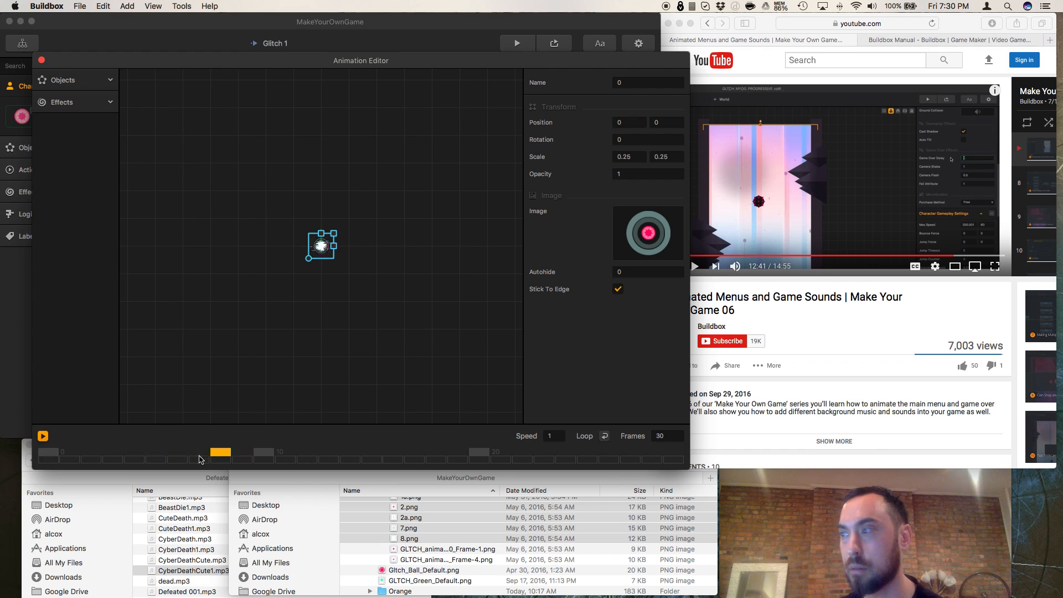
# Step: Set the defeated animation's scale back to 1 by 1, check its last frame, and close the Animation Editor
pyautogui.click(46, 455)
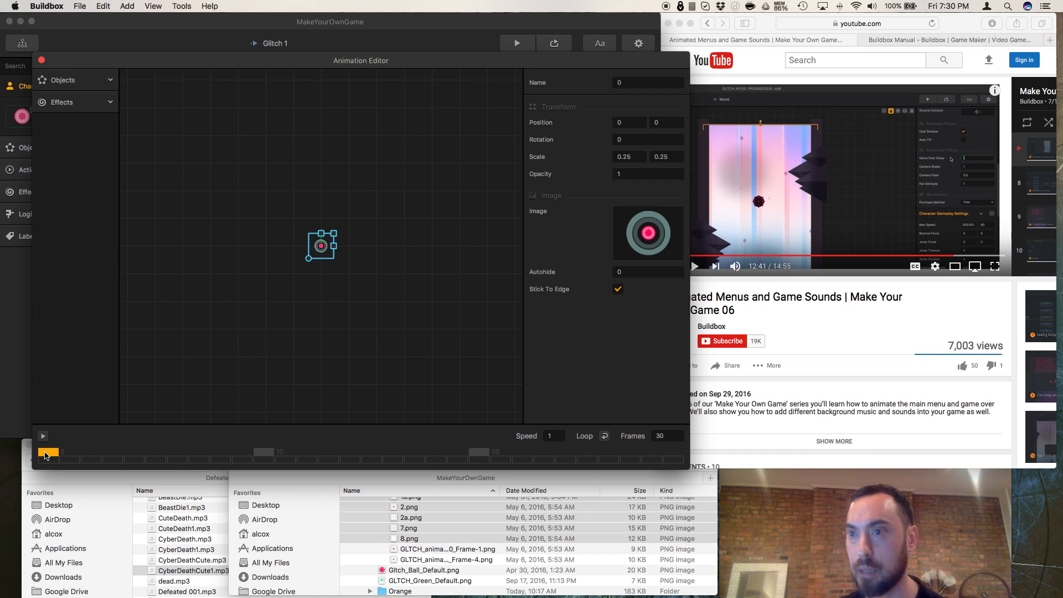
pyautogui.click(634, 157)
pyautogui.write('1')
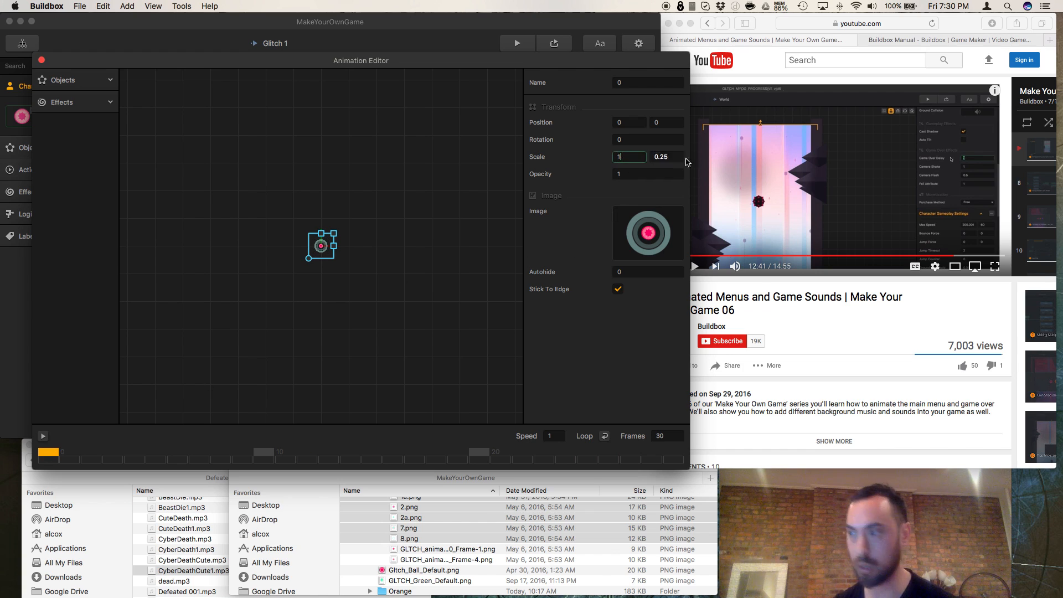
pyautogui.press('Tab')
pyautogui.write('1')
pyautogui.press('Return')
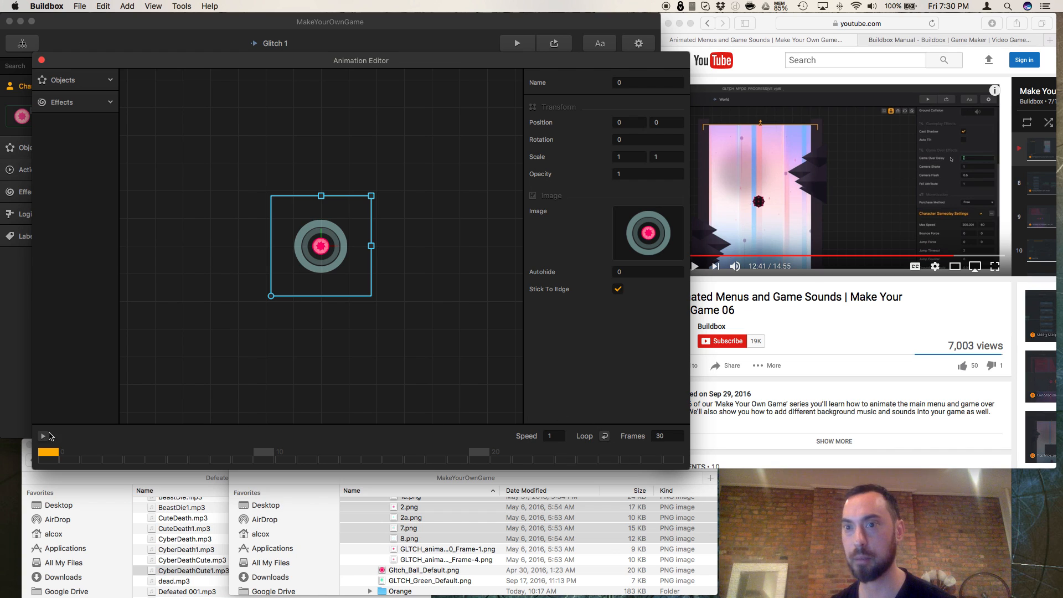
pyautogui.click(674, 459)
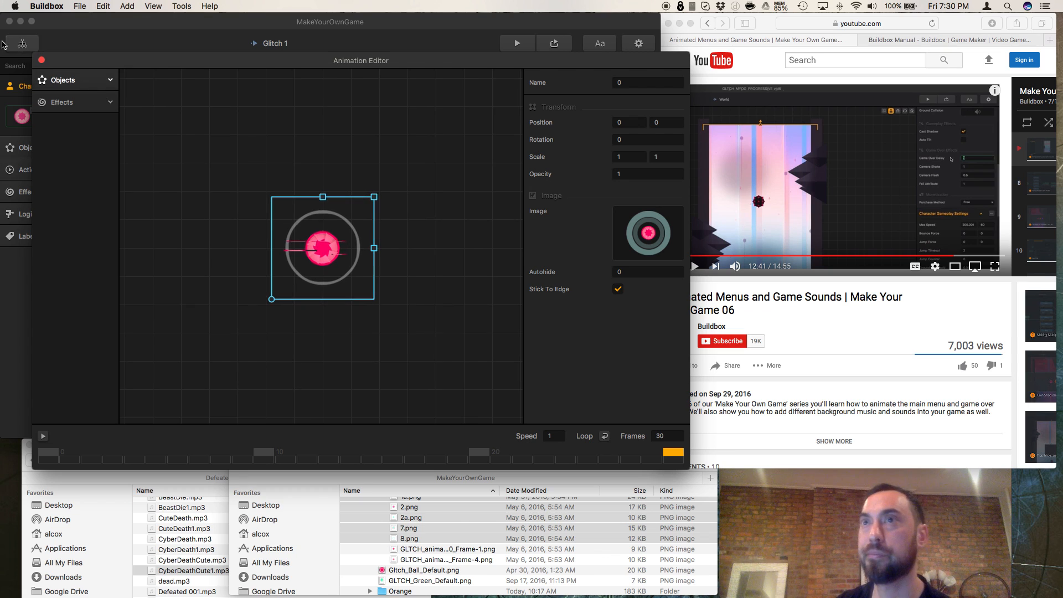
pyautogui.click(42, 60)
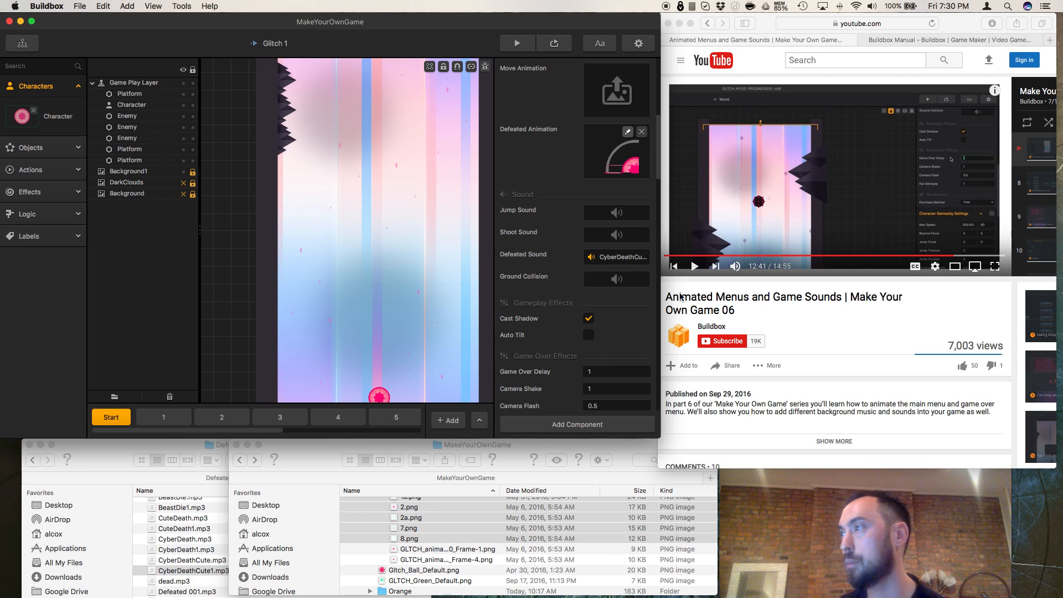
# Step: Resume the tutorial video and set the character's Game Over Delay to 1.25
pyautogui.click(693, 269)
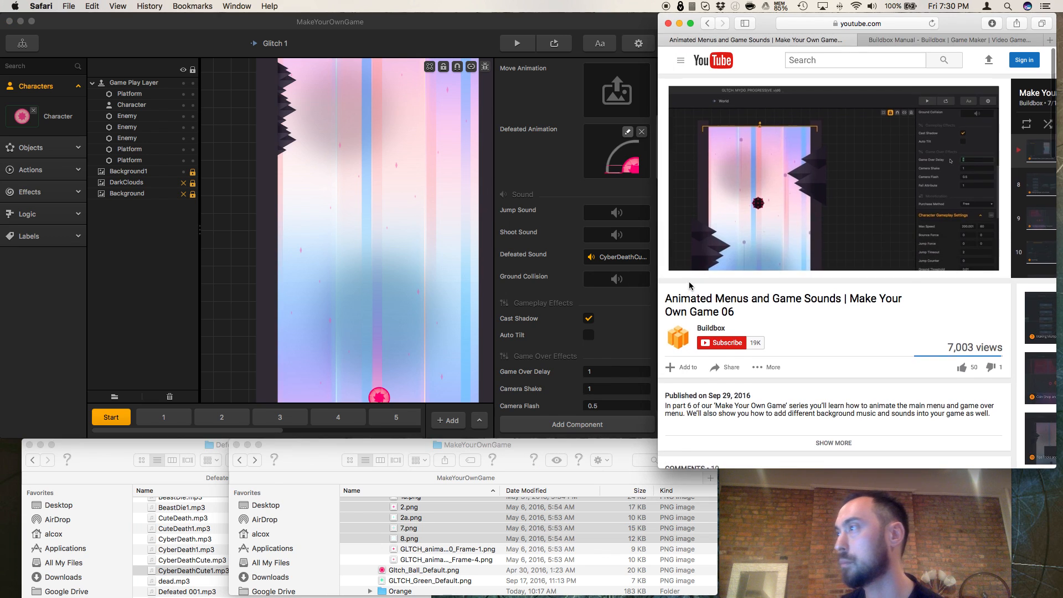
pyautogui.scroll(5, 599, 227)
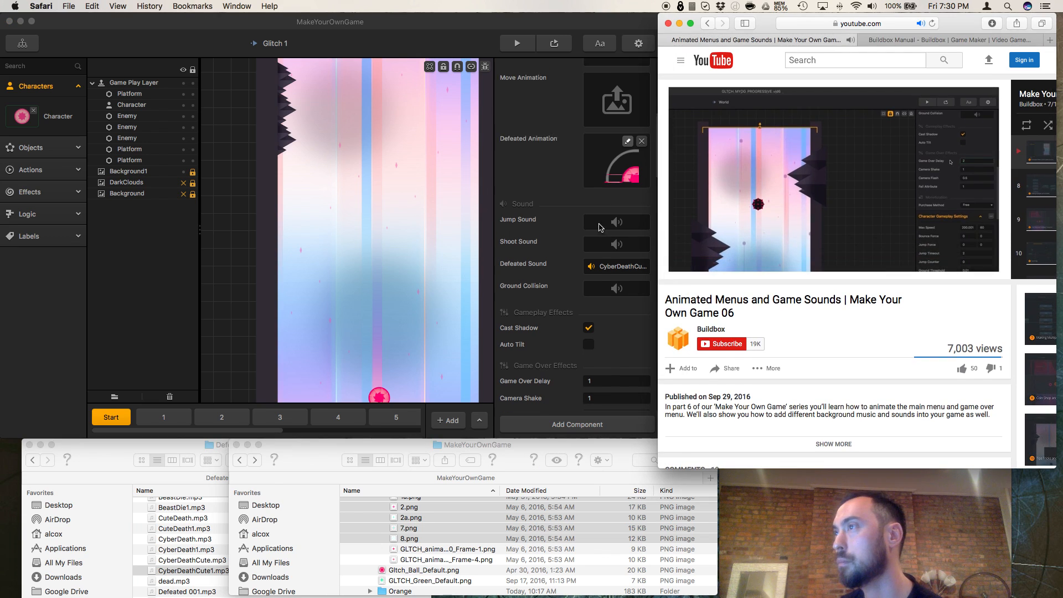
pyautogui.scroll(10, 599, 228)
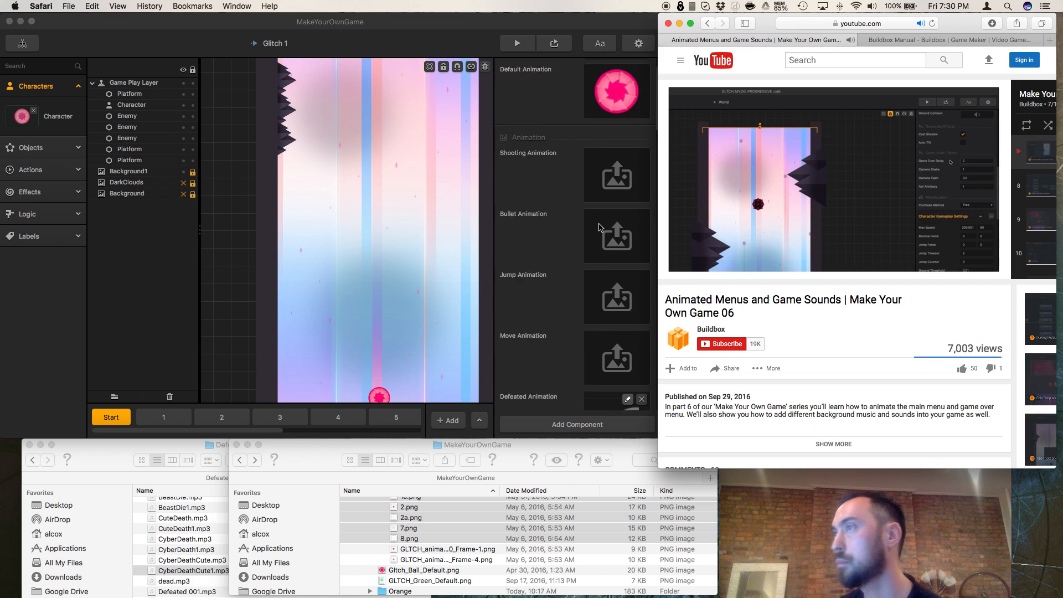
pyautogui.scroll(4, 601, 227)
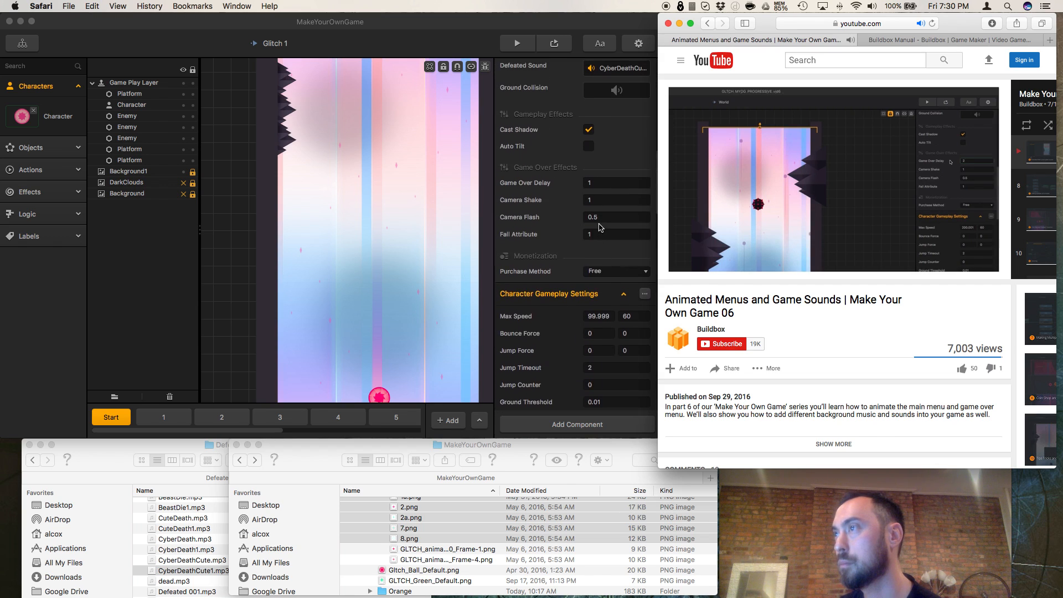
pyautogui.click(601, 186)
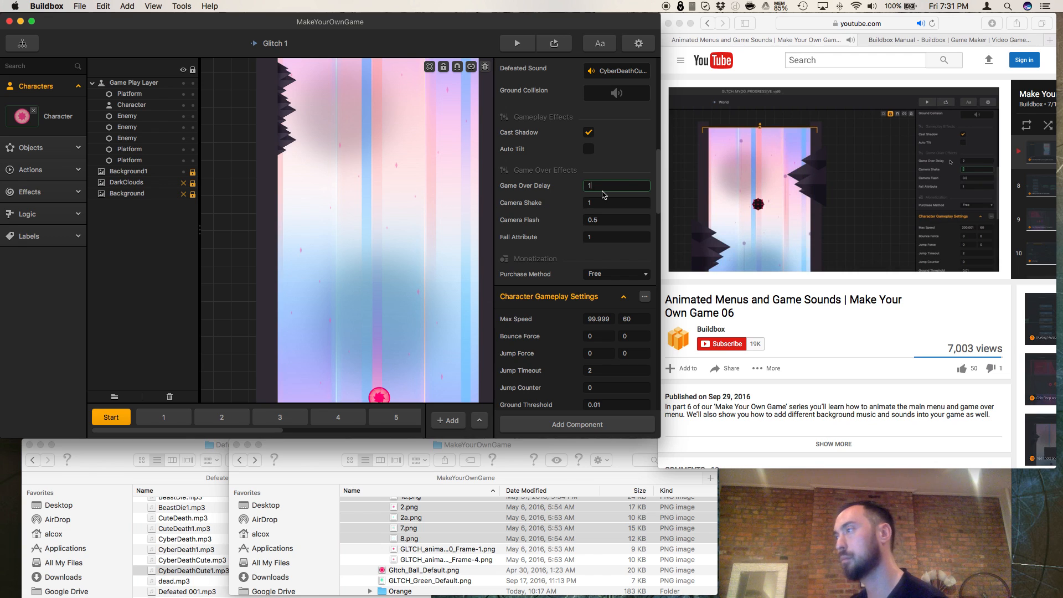
pyautogui.write('.25')
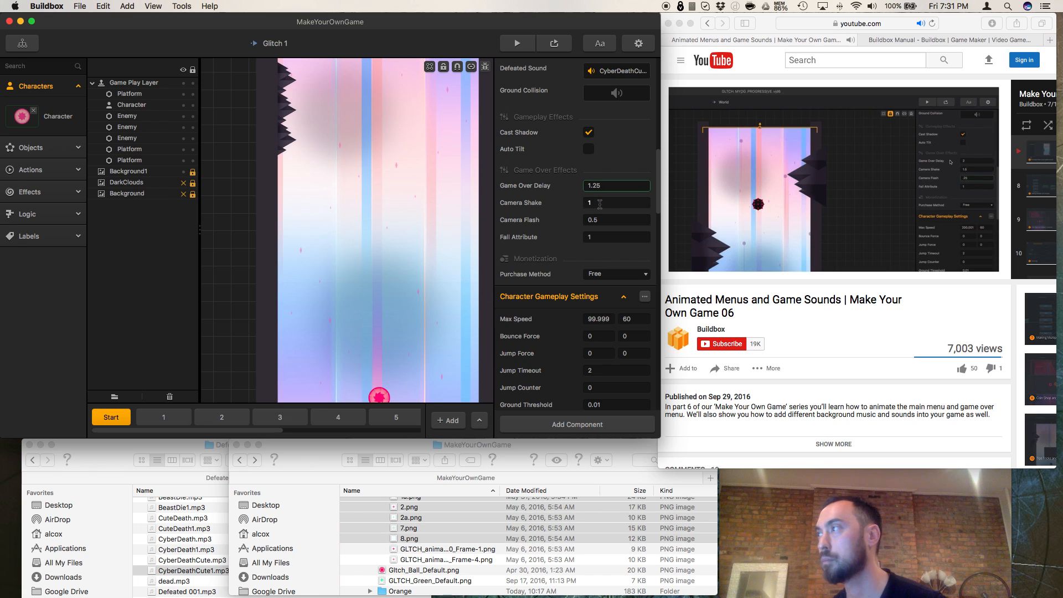
# Step: Set the character's Camera Flash to 0.25 and open the Fall Attribute value for editing
pyautogui.click(595, 222)
pyautogui.write('2')
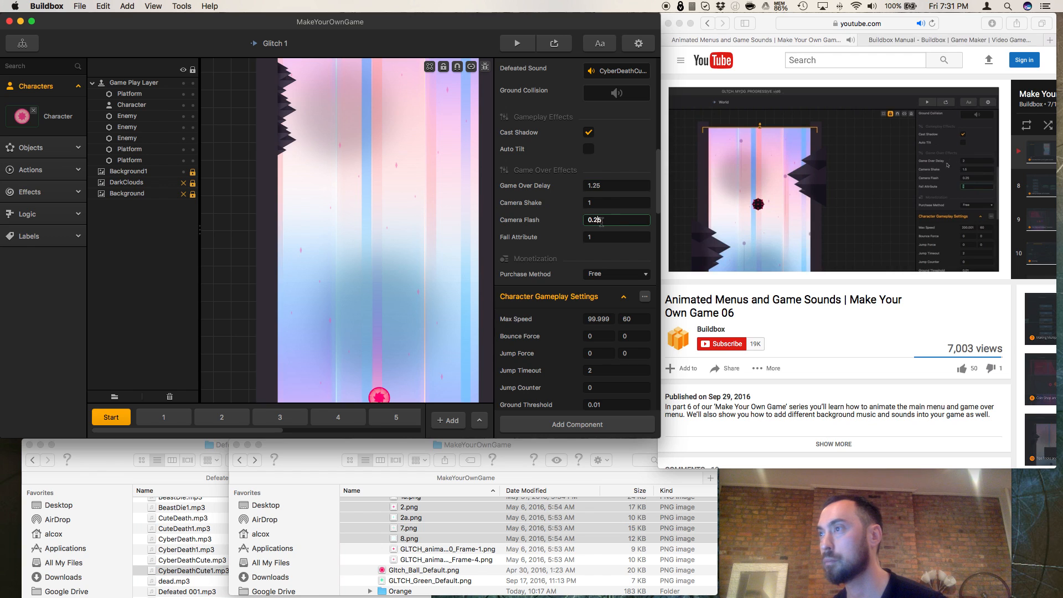
pyautogui.click(608, 237)
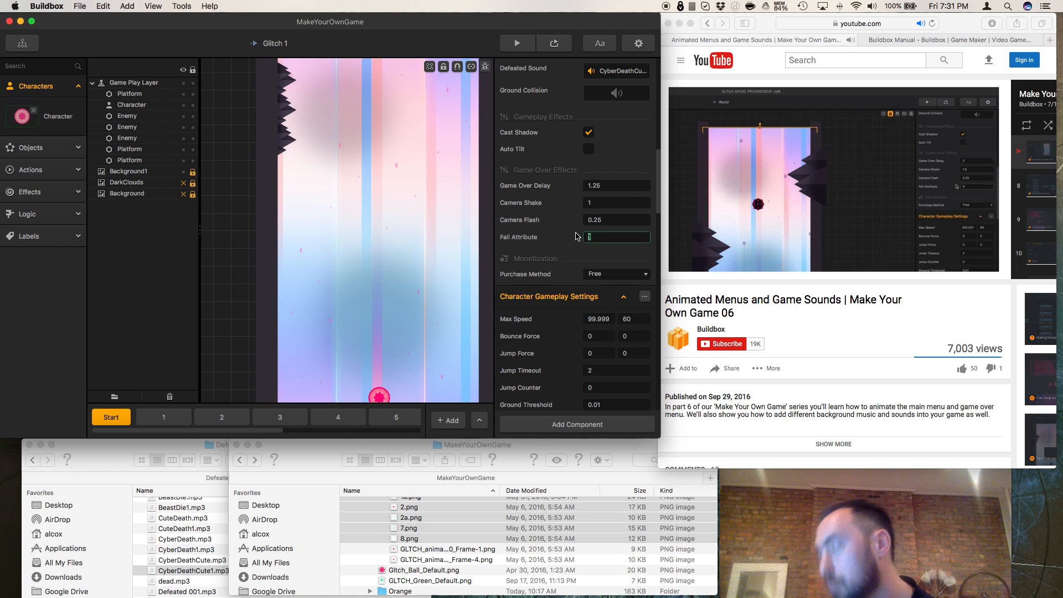
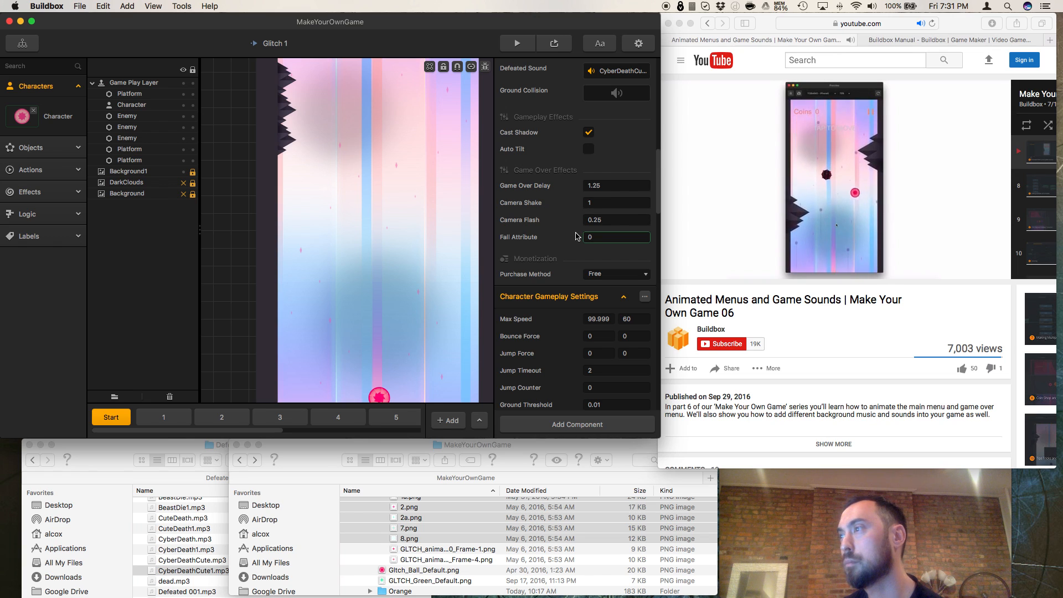
# Step: Preview the game, play from the start screen until Game Over, and close the preview
pyautogui.click(514, 41)
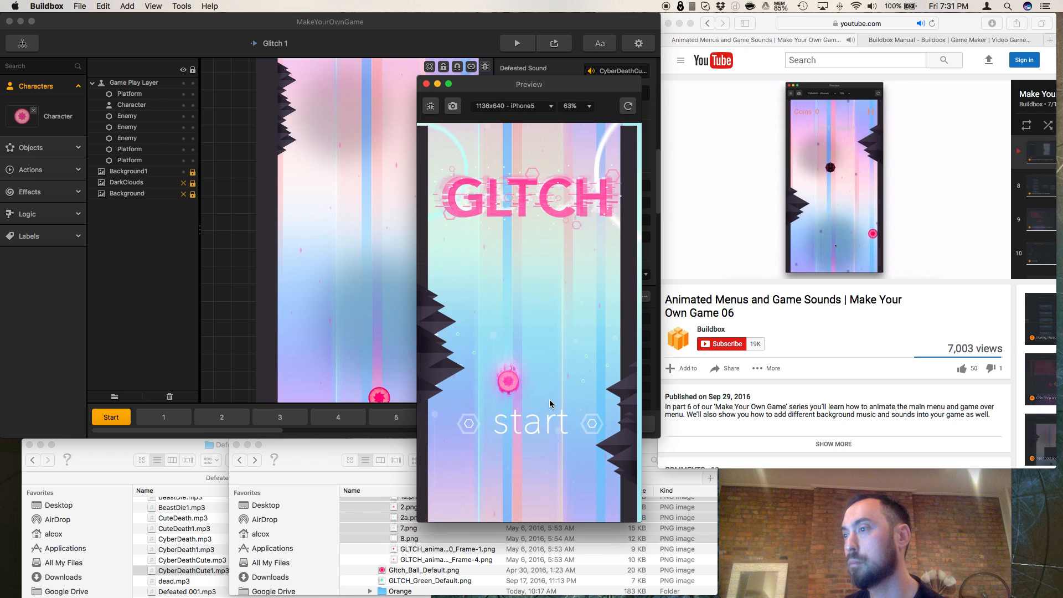
pyautogui.click(538, 418)
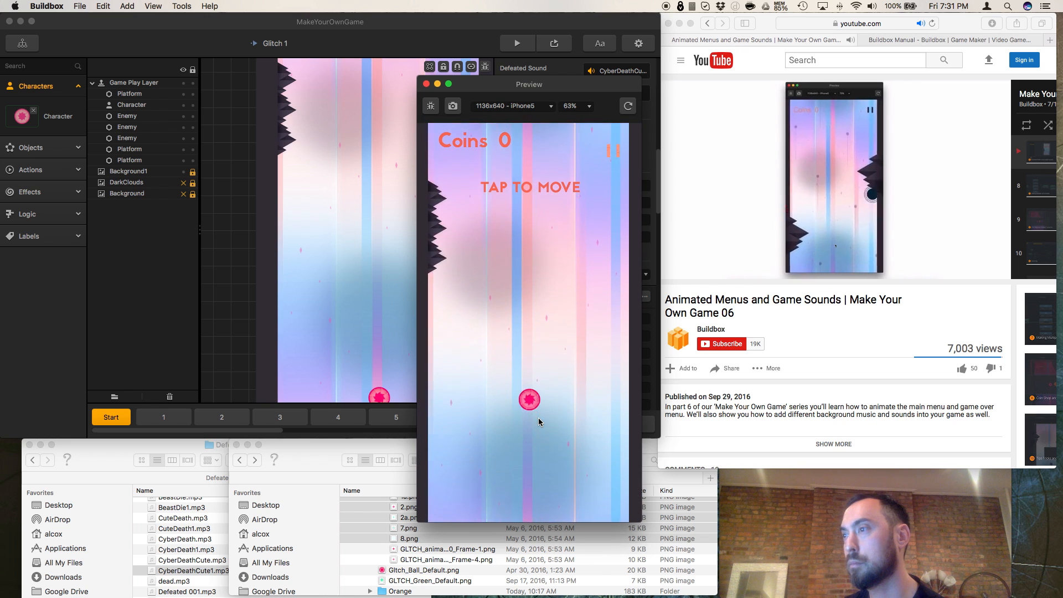
pyautogui.click(538, 418)
pyautogui.click(538, 417)
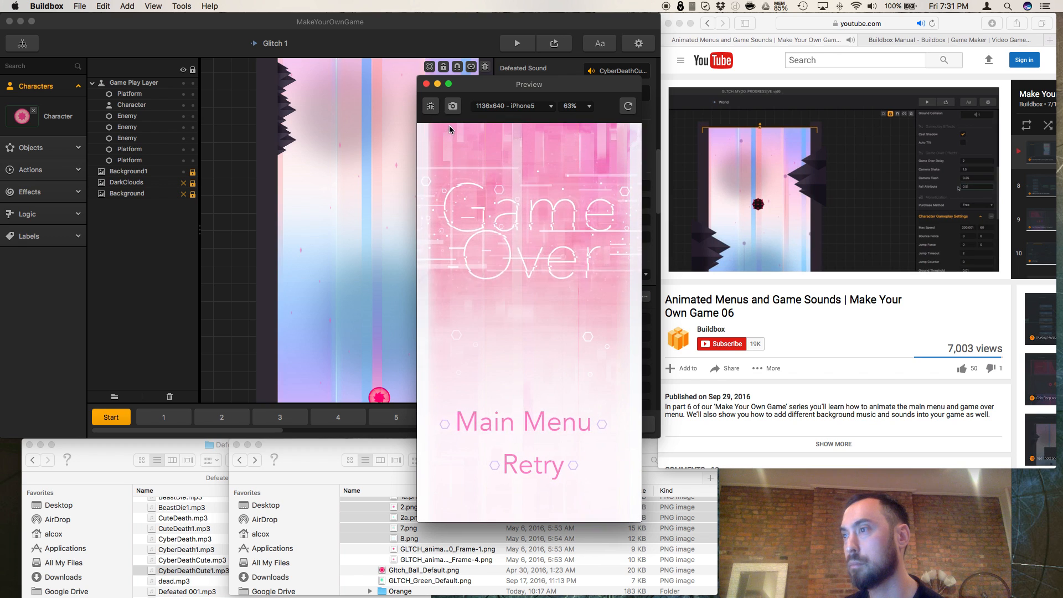
pyautogui.click(426, 84)
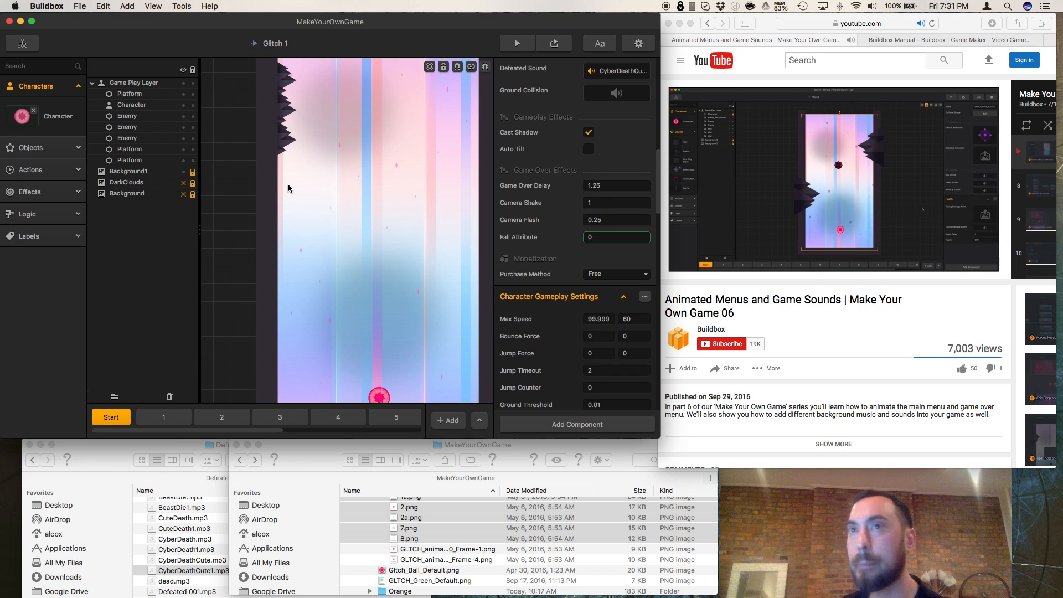
# Step: Expand the Effects, Actions and Objects groups in the asset list
pyautogui.click(37, 192)
pyautogui.click(40, 172)
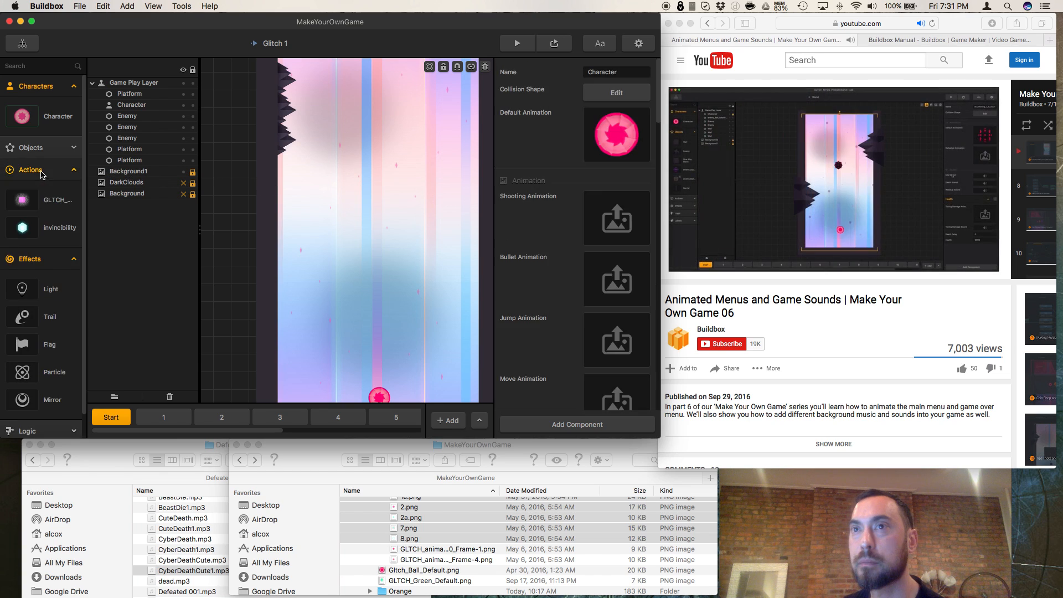
pyautogui.click(45, 155)
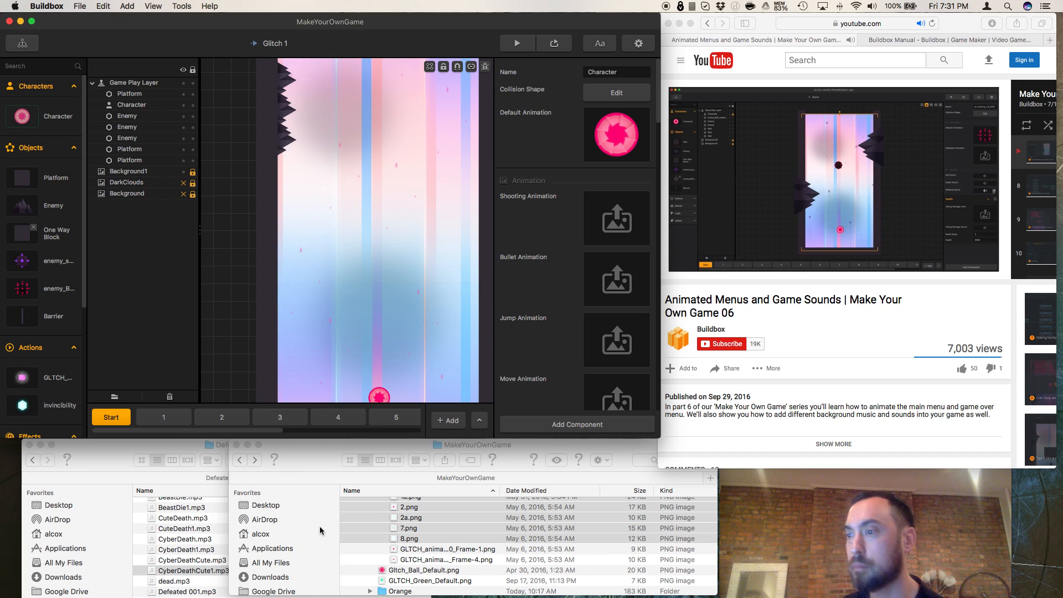
# Step: Go back to the Sound folder to look through its Hit game sounds, and pause the tutorial video
pyautogui.click(188, 541)
pyautogui.scroll(5, 189, 551)
pyautogui.scroll(-10, 188, 557)
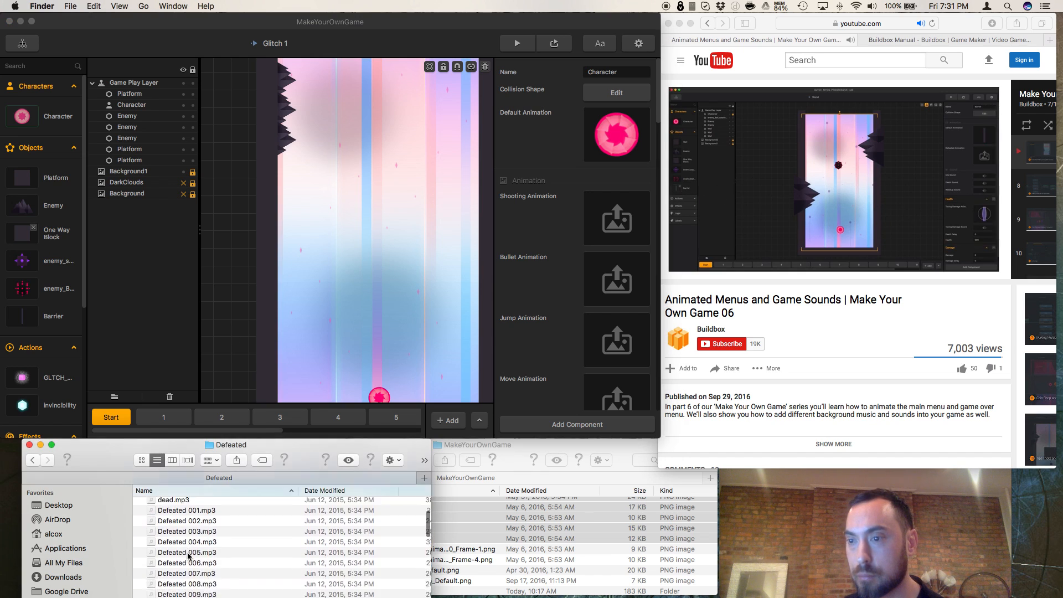
pyautogui.scroll(10, 189, 557)
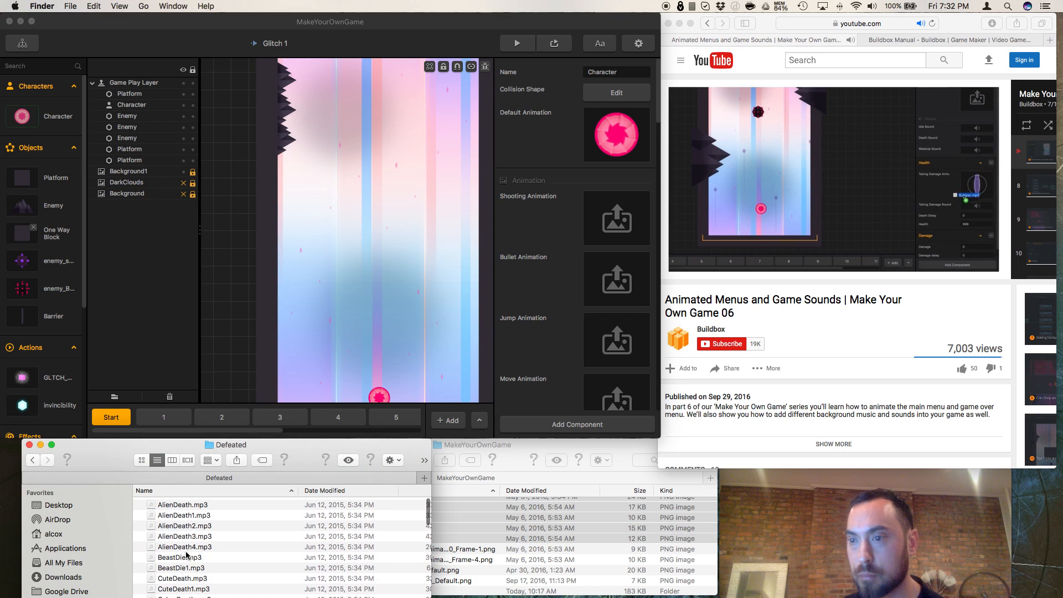
pyautogui.click(34, 462)
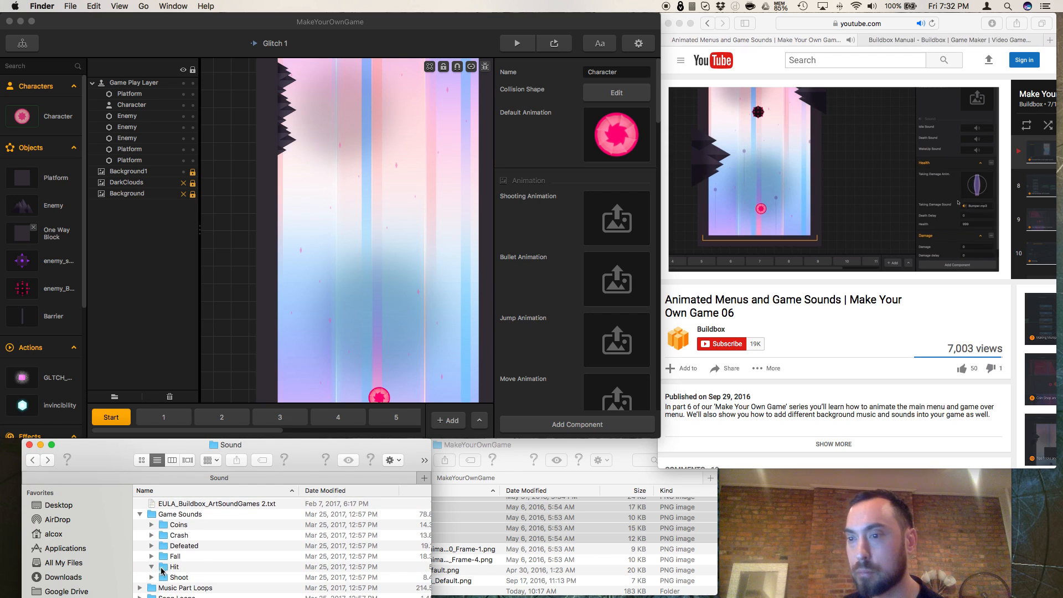
pyautogui.click(151, 567)
pyautogui.scroll(-2, 207, 558)
pyautogui.scroll(2, 208, 558)
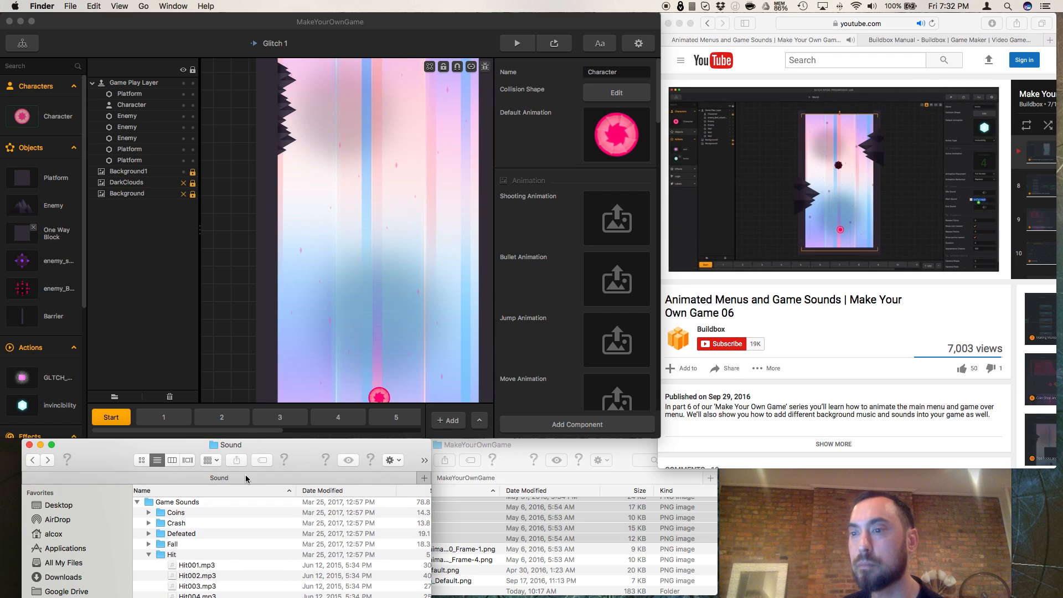
pyautogui.click(149, 555)
pyautogui.scroll(2, 158, 554)
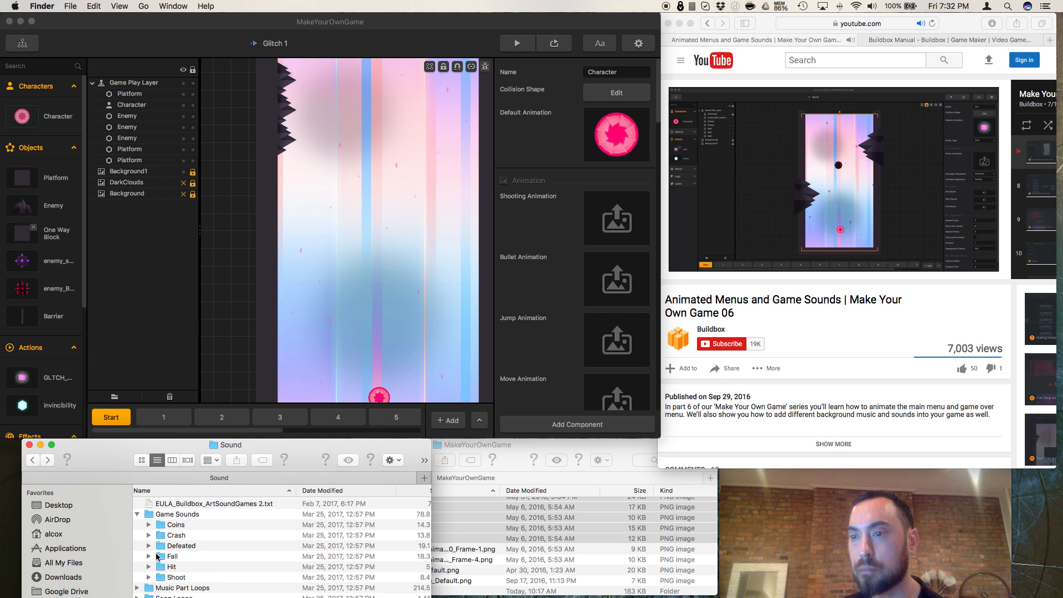
pyautogui.scroll(-1, 161, 552)
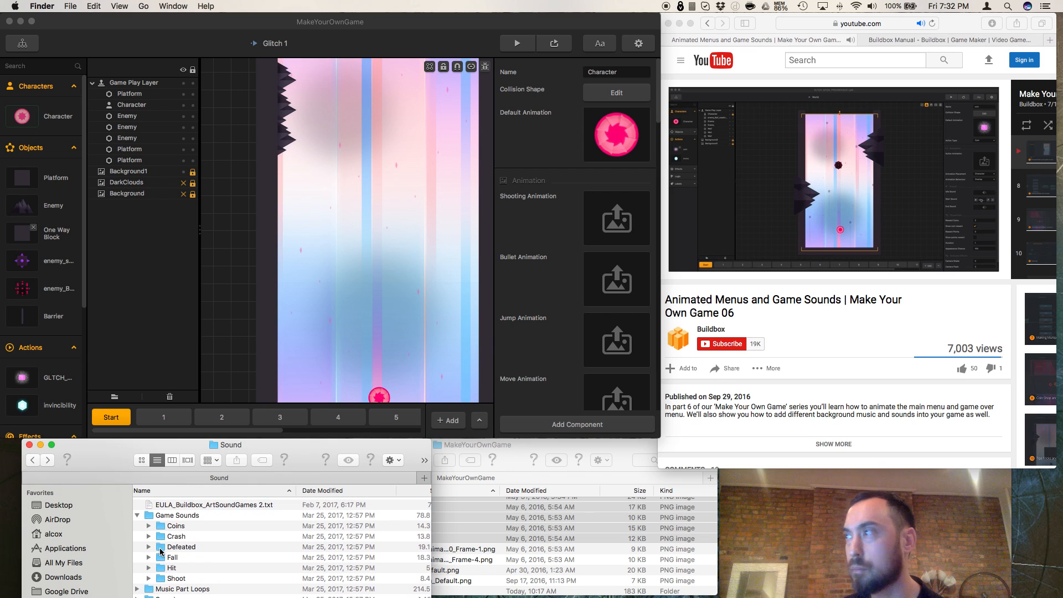
pyautogui.click(775, 384)
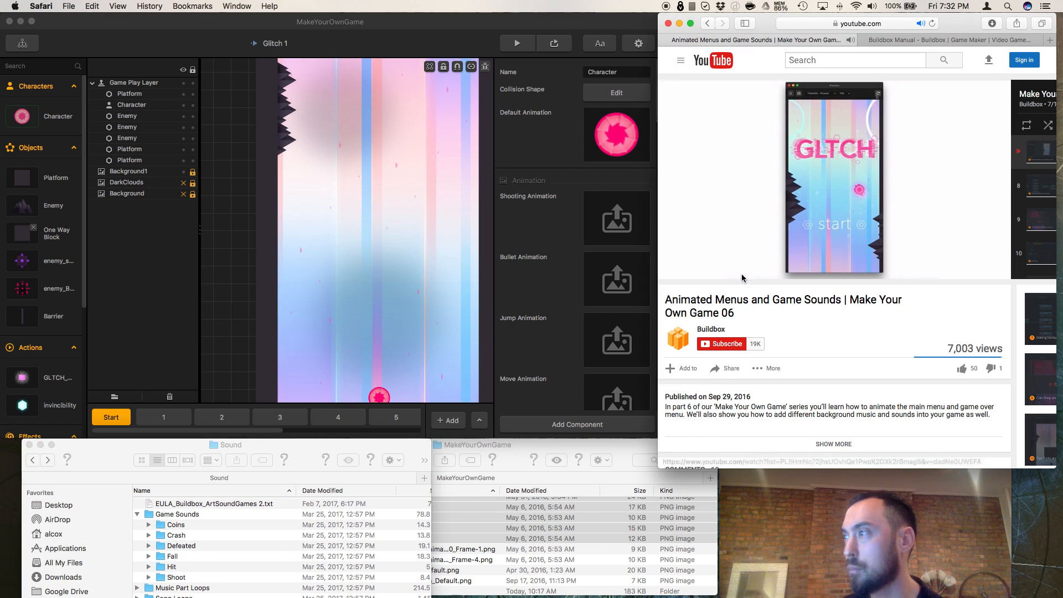
pyautogui.moveTo(711, 273)
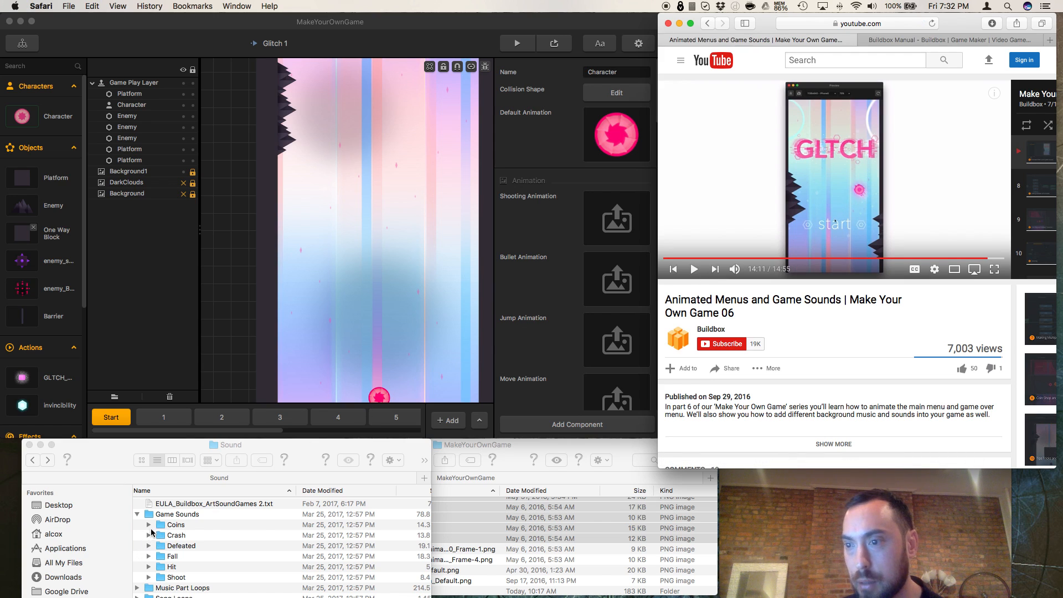
# Step: From the Coins folder, assign Bonus.mp3 as the coin action's Start Sound and Bonus3.mp3 as the invincibility action's Start Sound
pyautogui.click(148, 526)
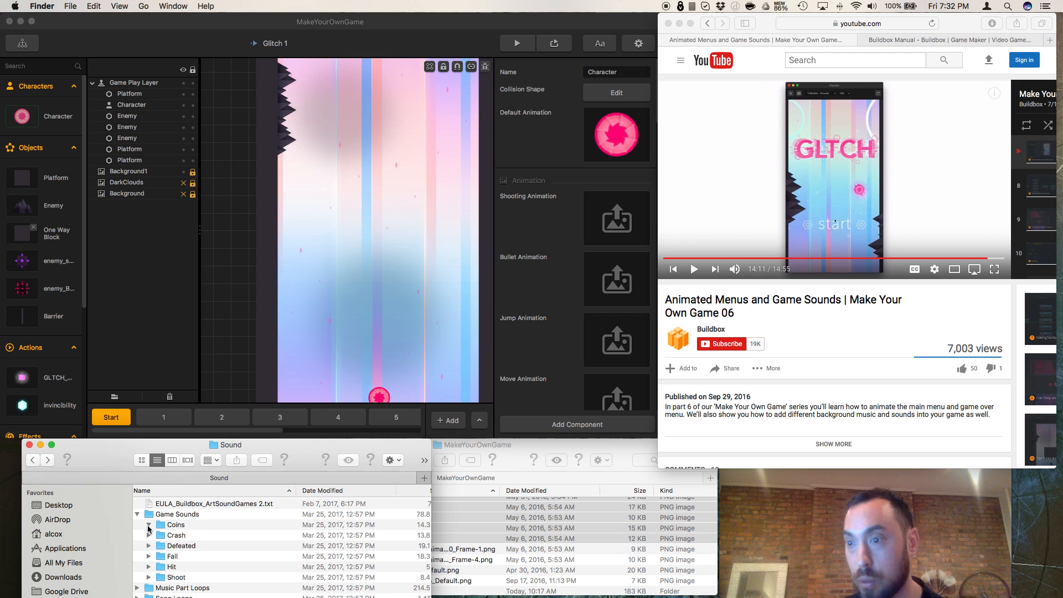
pyautogui.click(148, 525)
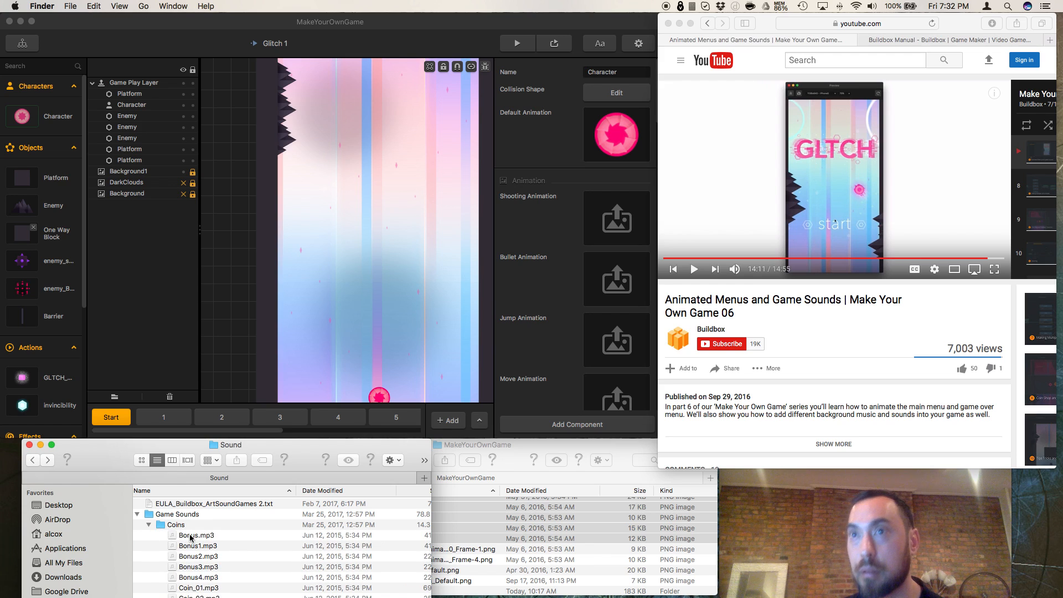
pyautogui.click(190, 536)
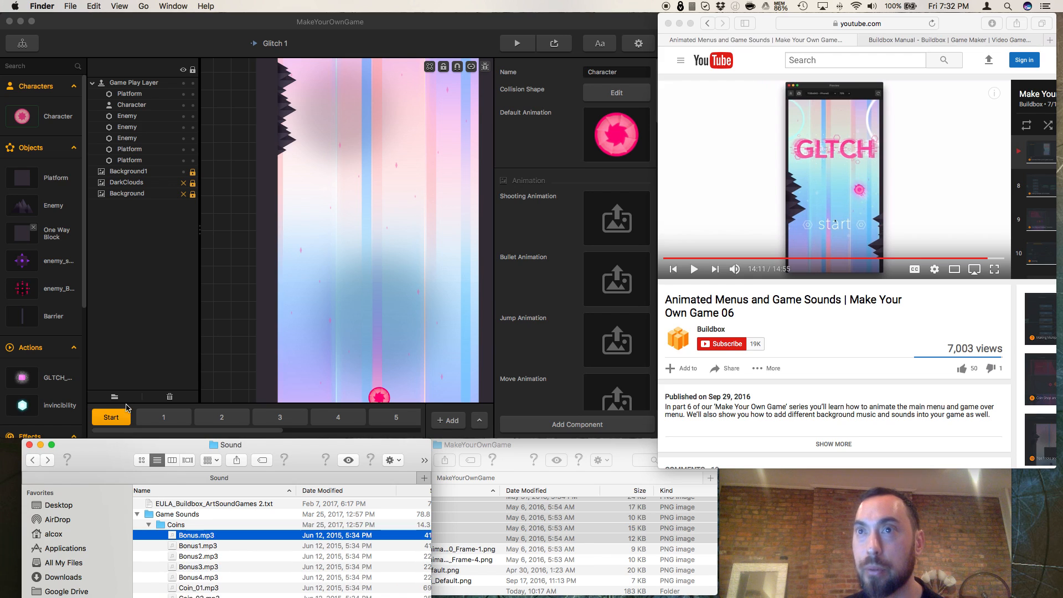
pyautogui.click(55, 379)
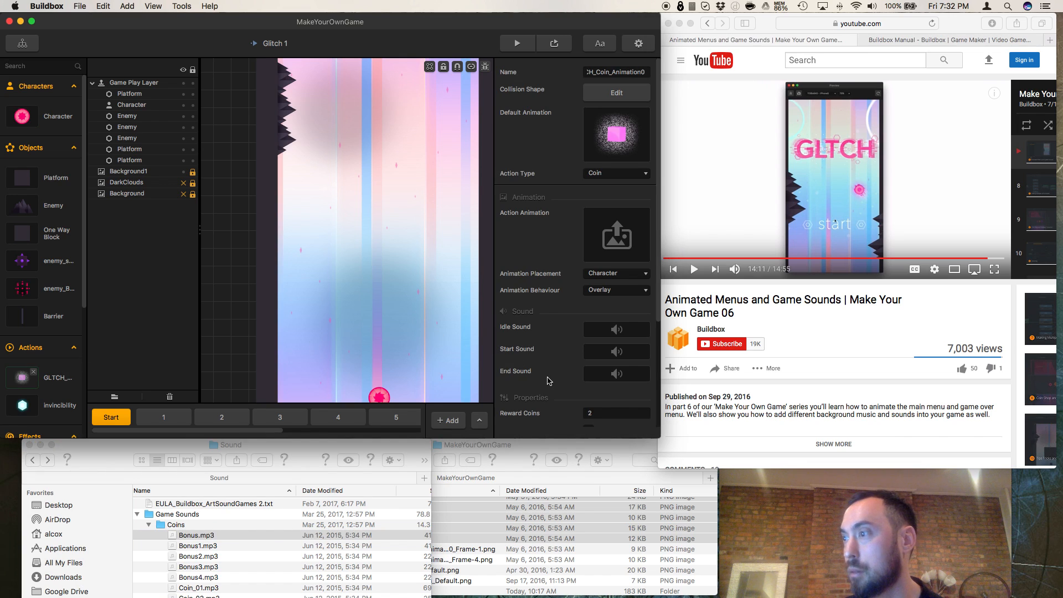
pyautogui.scroll(-2, 548, 381)
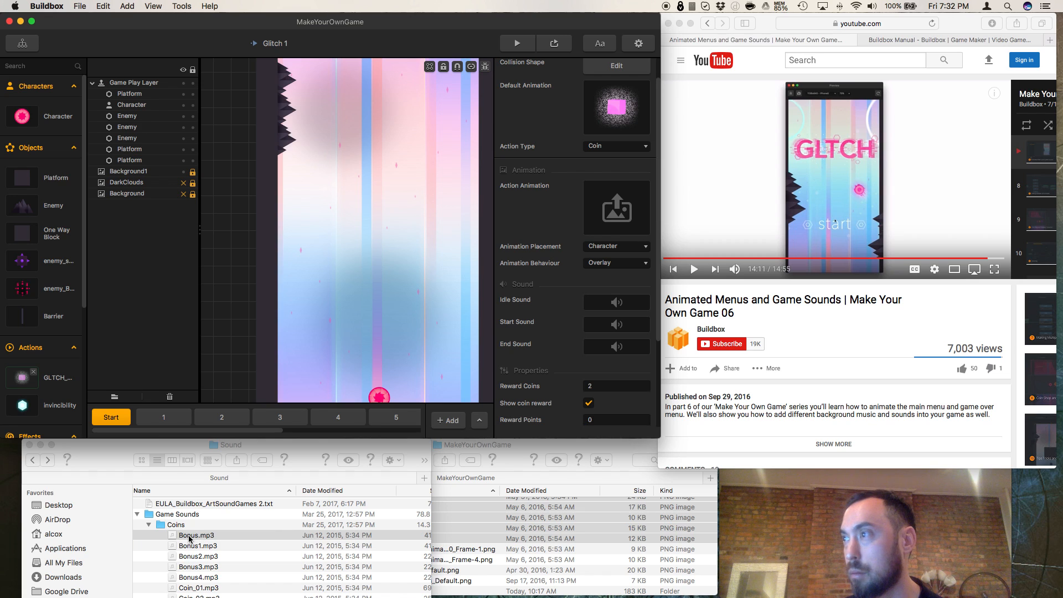
pyautogui.moveTo(357, 503); pyautogui.dragTo(616, 326)
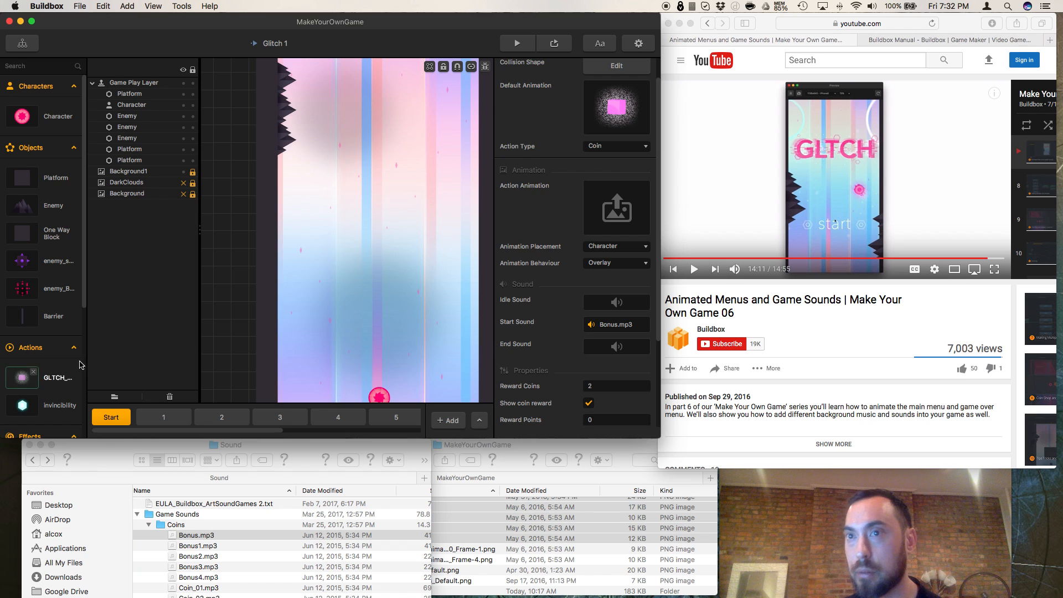
pyautogui.click(22, 407)
pyautogui.moveTo(189, 569); pyautogui.dragTo(617, 353)
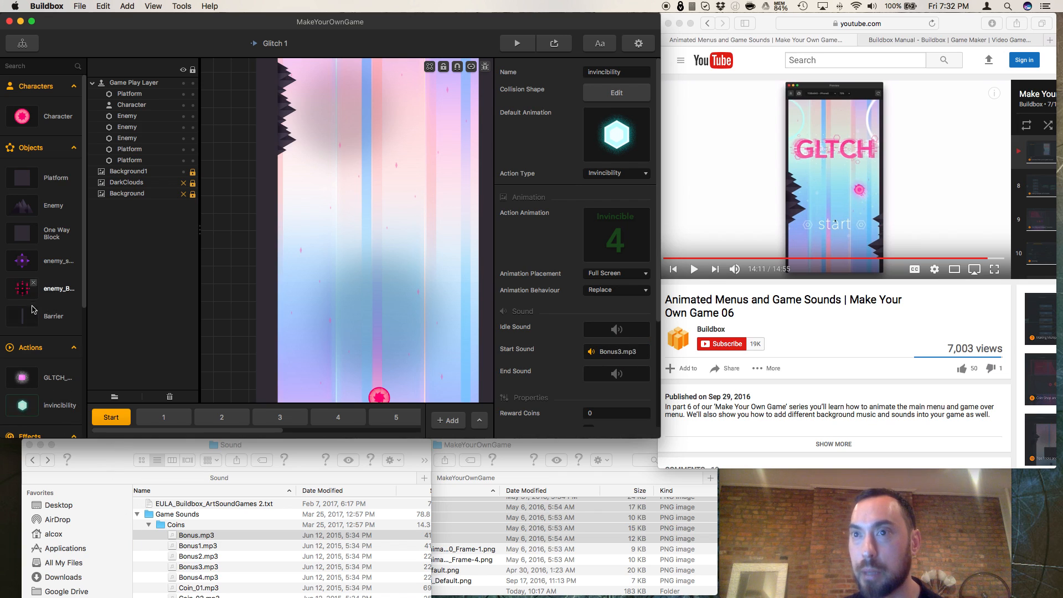
# Step: Assign Coin_15.mp3 from the Coins folder as the Barrier object's WakeUp Sound
pyautogui.click(31, 324)
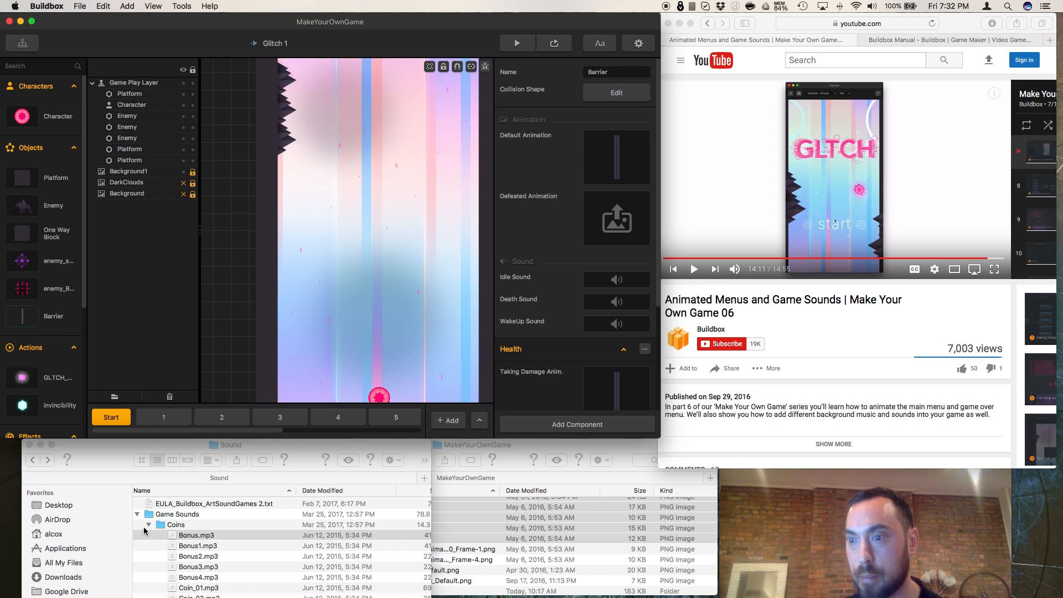
pyautogui.scroll(-10, 217, 557)
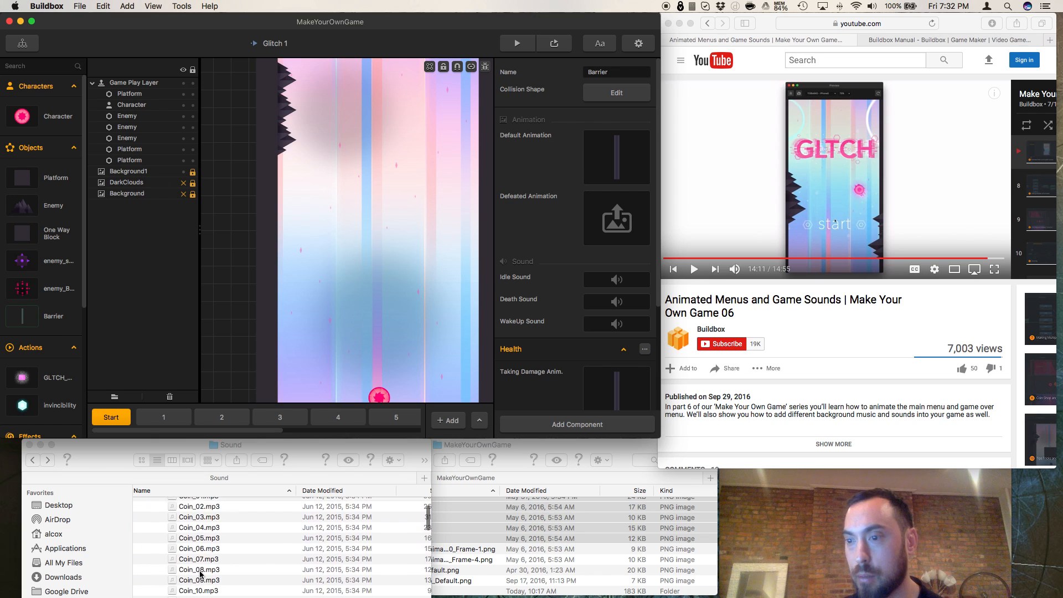
pyautogui.moveTo(200, 575); pyautogui.dragTo(612, 288)
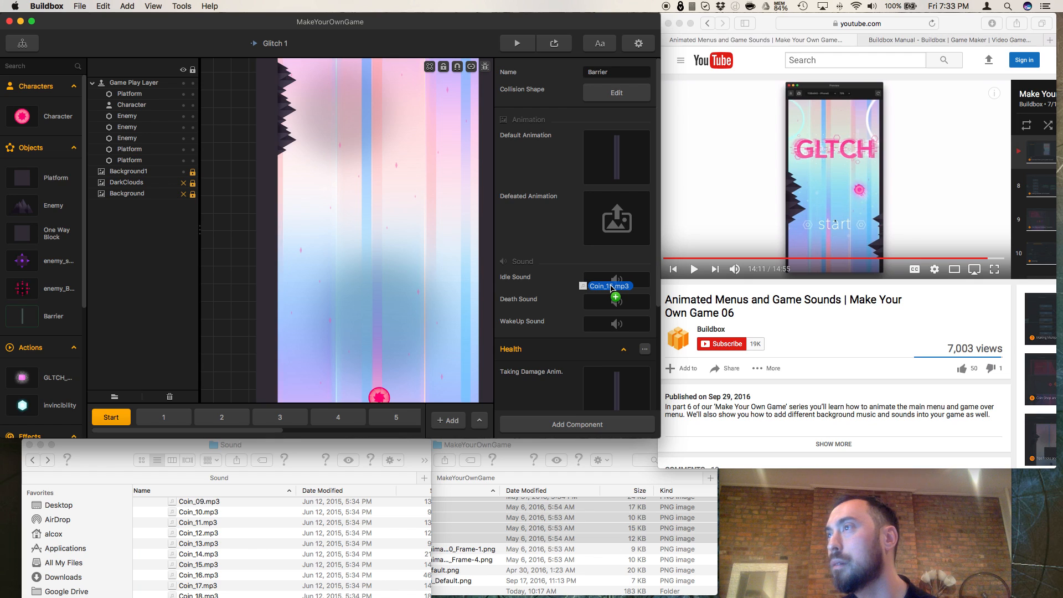
pyautogui.moveTo(612, 287); pyautogui.dragTo(606, 332)
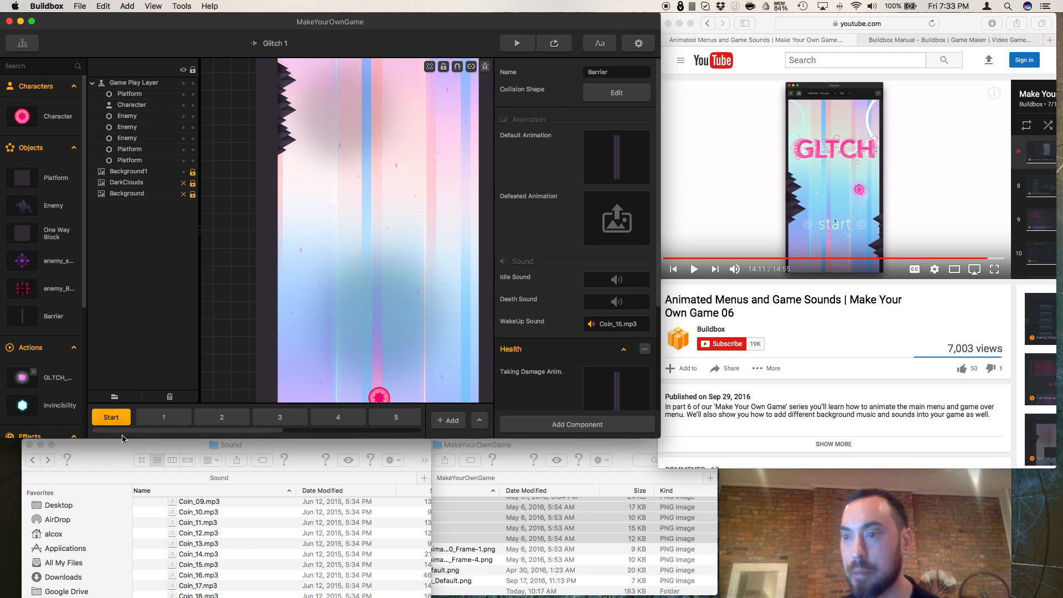
# Step: Open the Fail sounds in place of the Coins folder and try to bring one into the project
pyautogui.scroll(8, 183, 548)
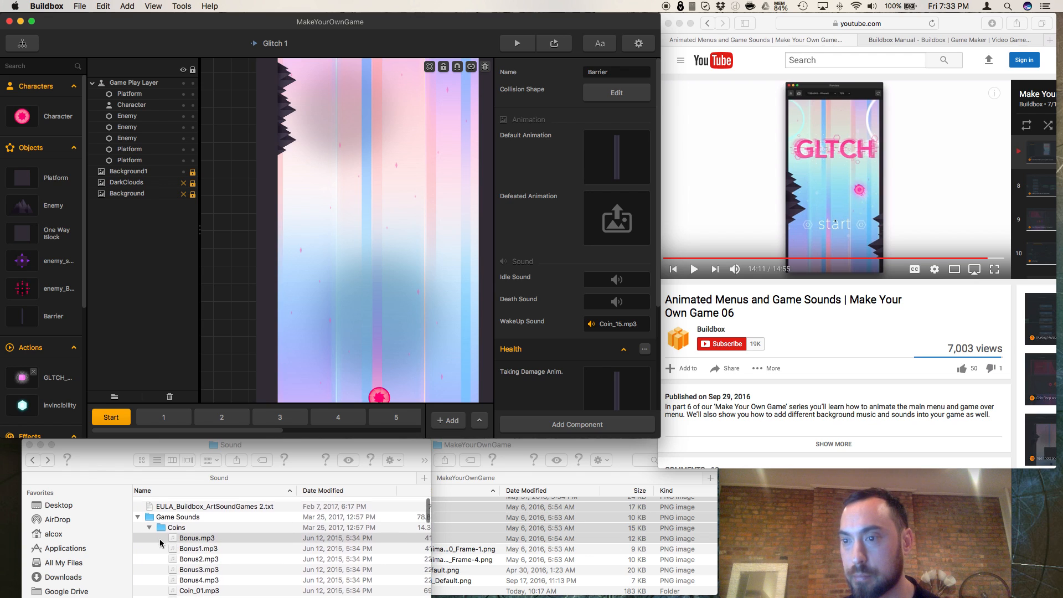
pyautogui.click(149, 526)
pyautogui.click(149, 525)
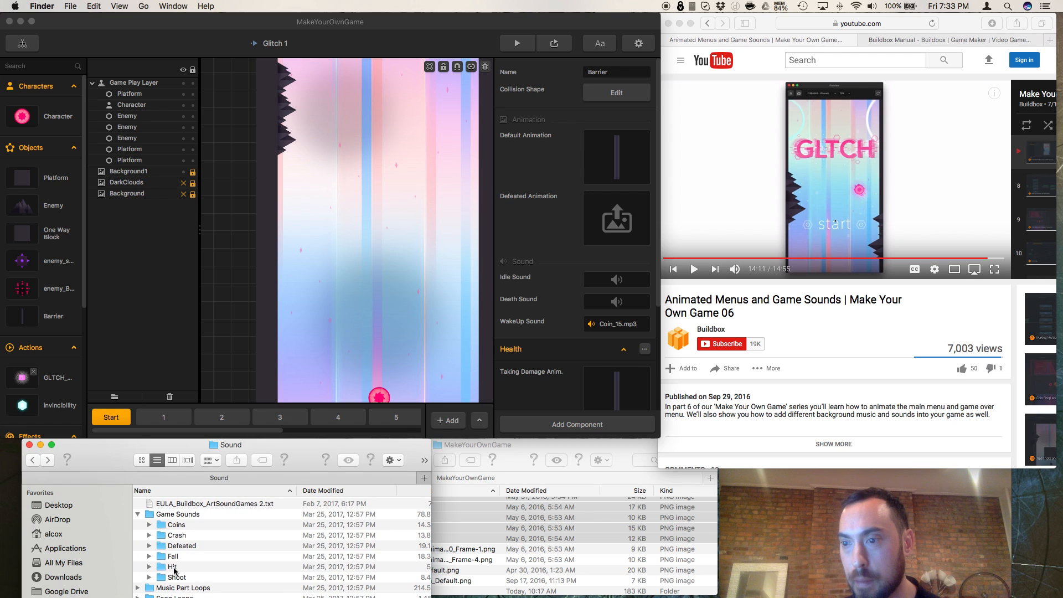
pyautogui.click(150, 557)
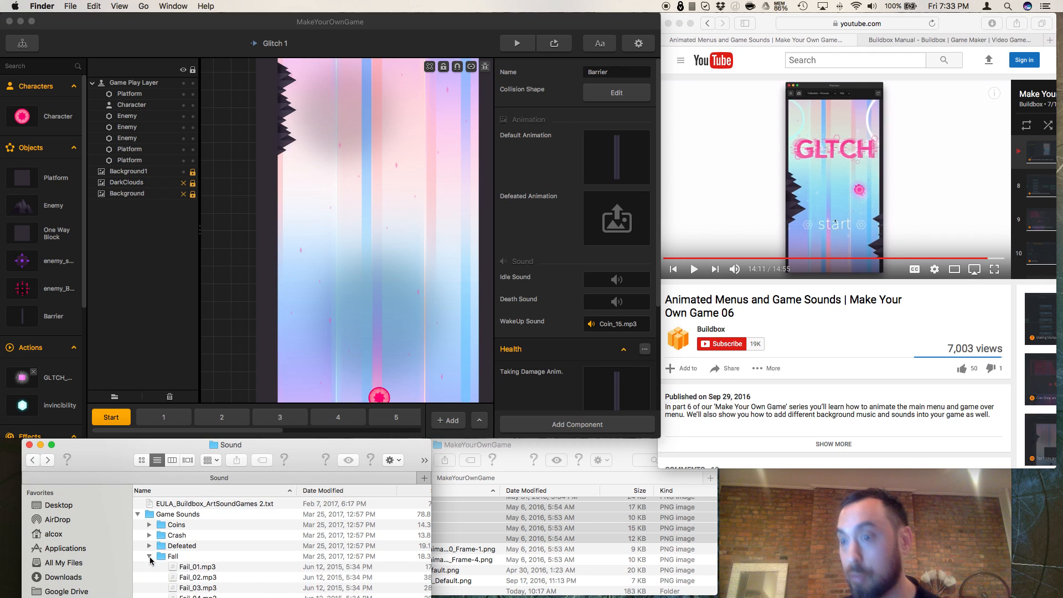
pyautogui.moveTo(186, 568)
pyautogui.mouseDown()
pyautogui.moveTo(208, 569)
pyautogui.moveTo(191, 580)
pyautogui.mouseUp()
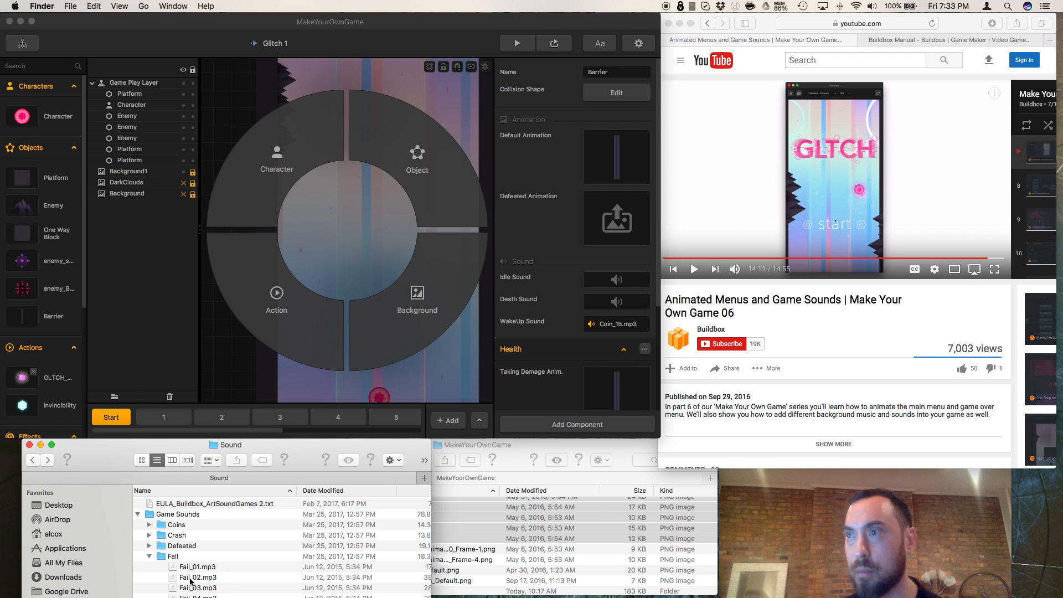
# Step: Select the purple rotating enemy object, make the project window taller, and look through the Fail sounds
pyautogui.click(149, 341)
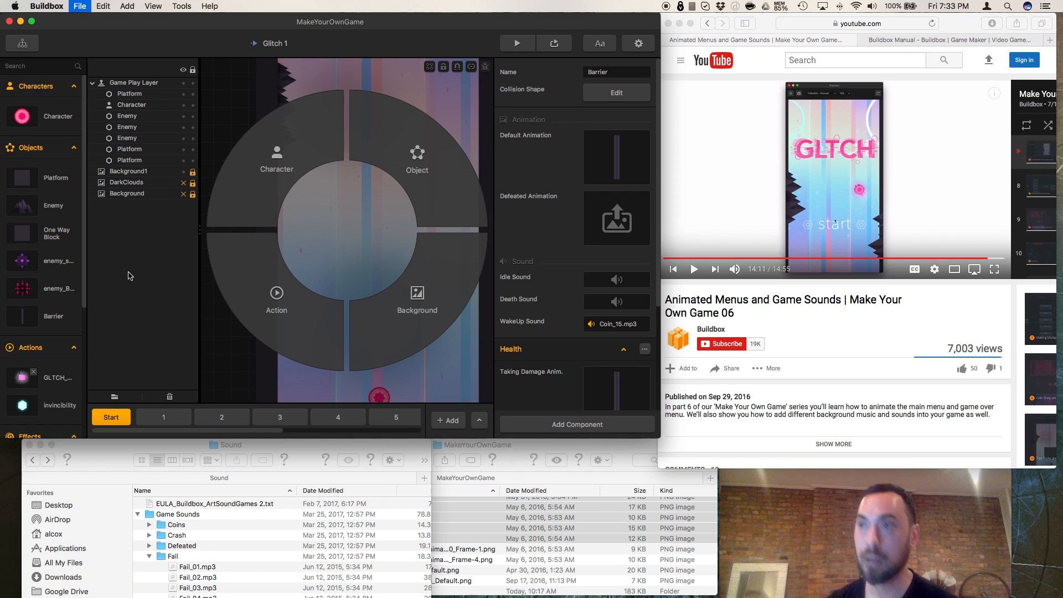
pyautogui.click(53, 270)
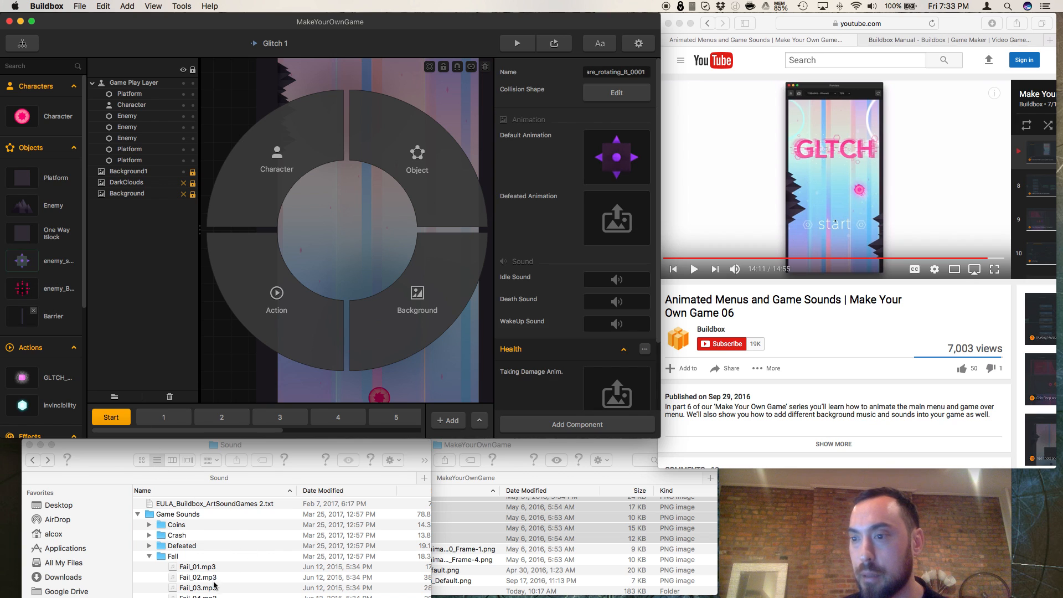
pyautogui.moveTo(646, 424); pyautogui.dragTo(645, 470)
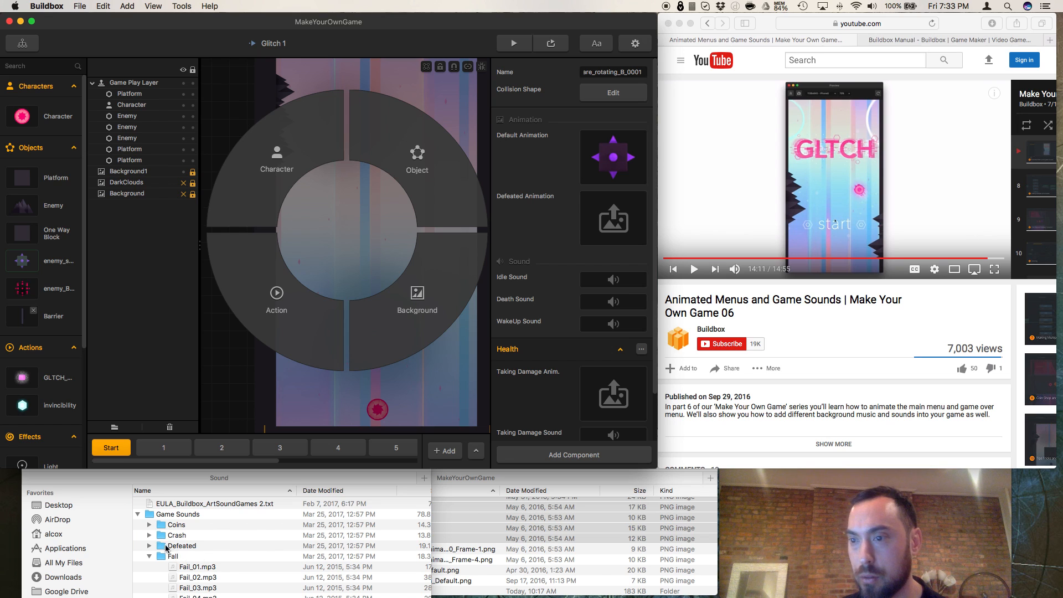
pyautogui.scroll(-5, 205, 558)
pyautogui.scroll(3, 207, 558)
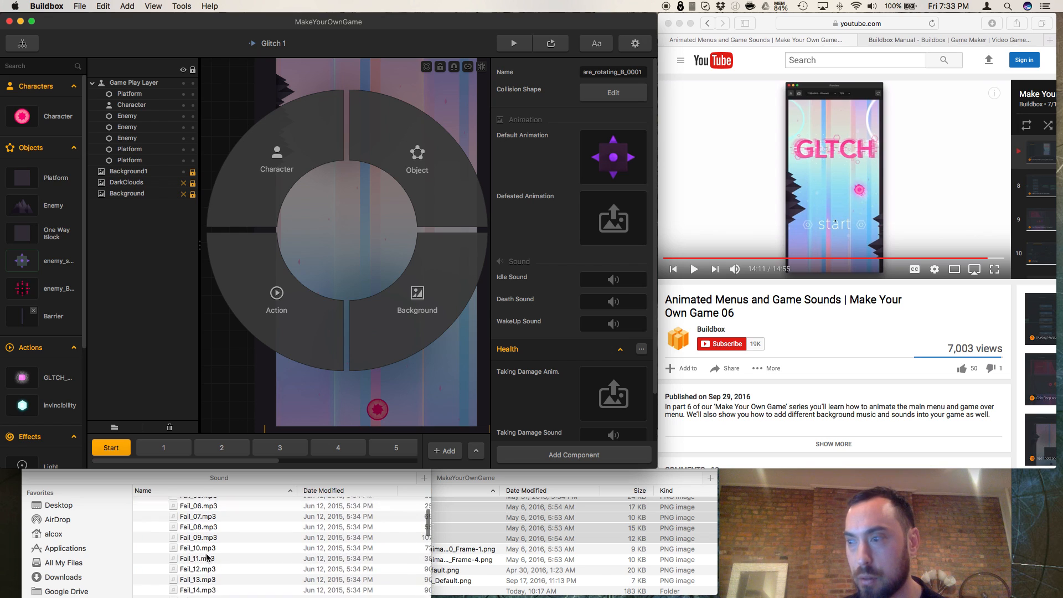
pyautogui.click(435, 537)
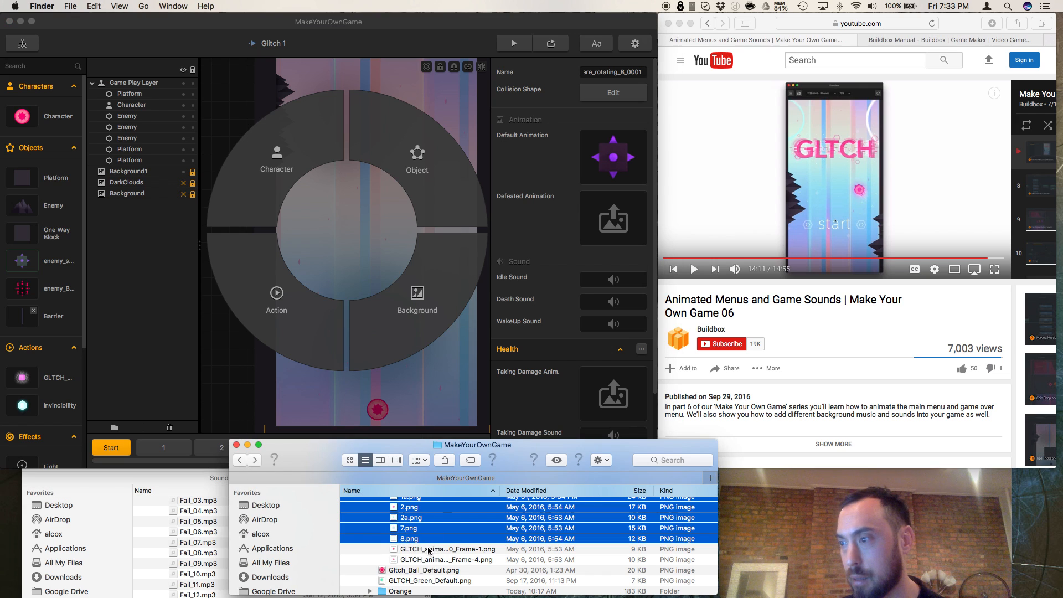
pyautogui.click(427, 550)
pyautogui.moveTo(426, 542); pyautogui.dragTo(433, 218)
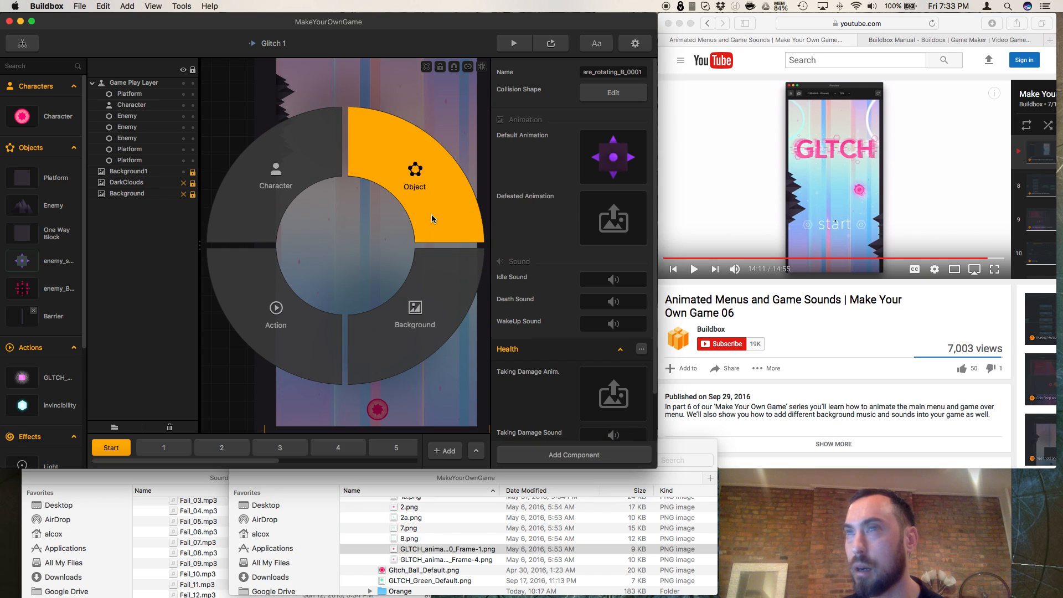
pyautogui.click(431, 228)
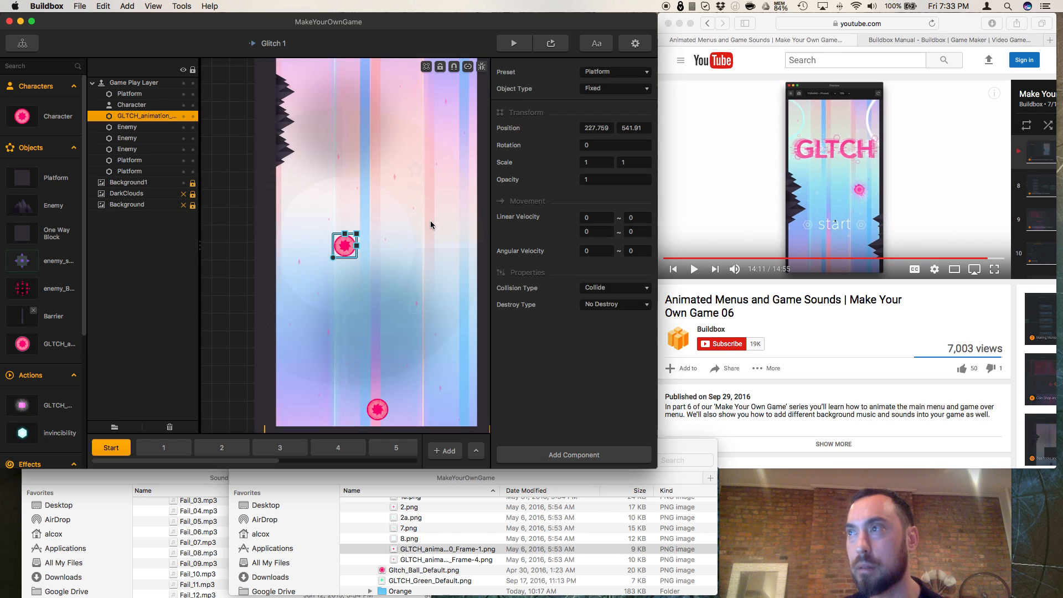
pyautogui.press('Delete')
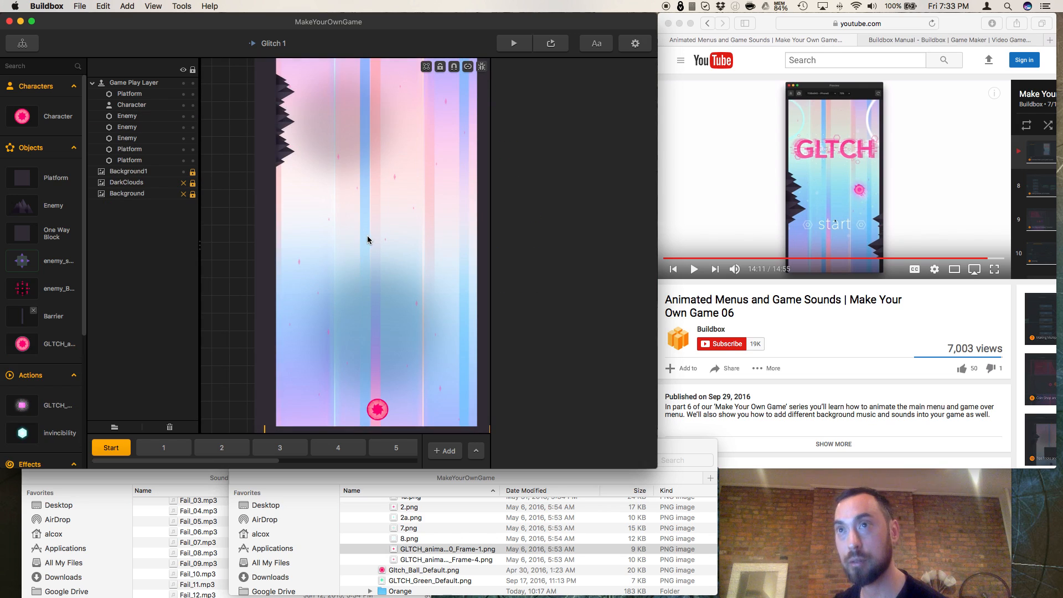
# Step: Assign Fail_07.mp3 as the purple rotating enemy object's WakeUp Sound
pyautogui.click(203, 522)
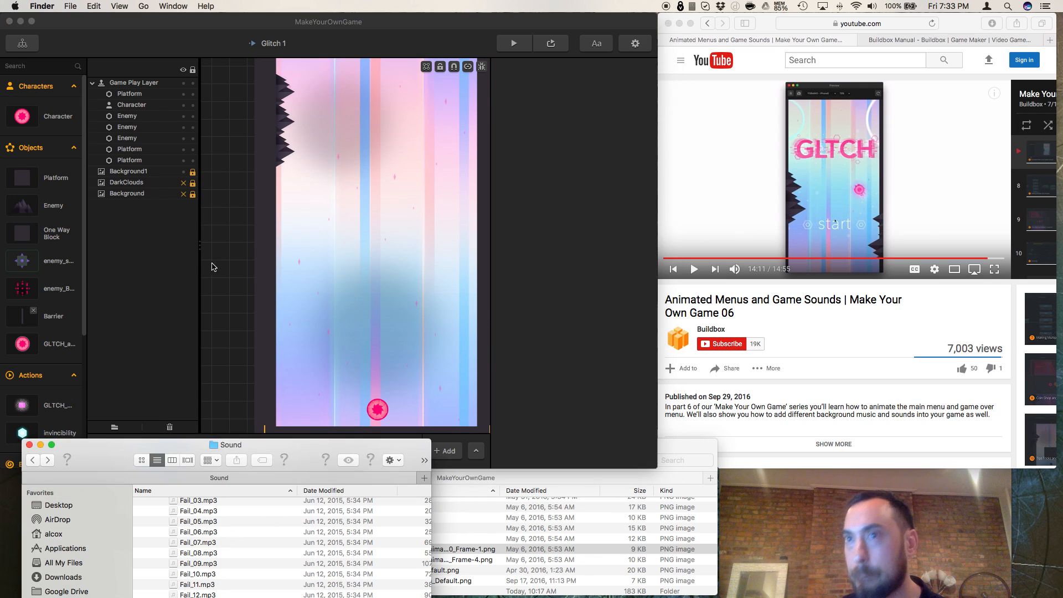
pyautogui.click(55, 262)
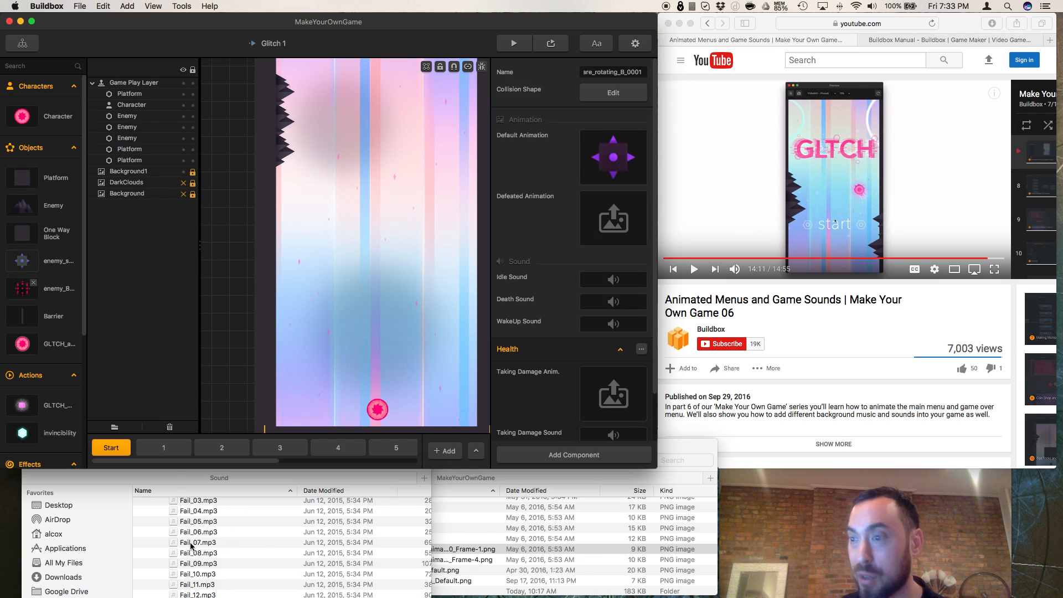
pyautogui.moveTo(452, 436); pyautogui.dragTo(612, 324)
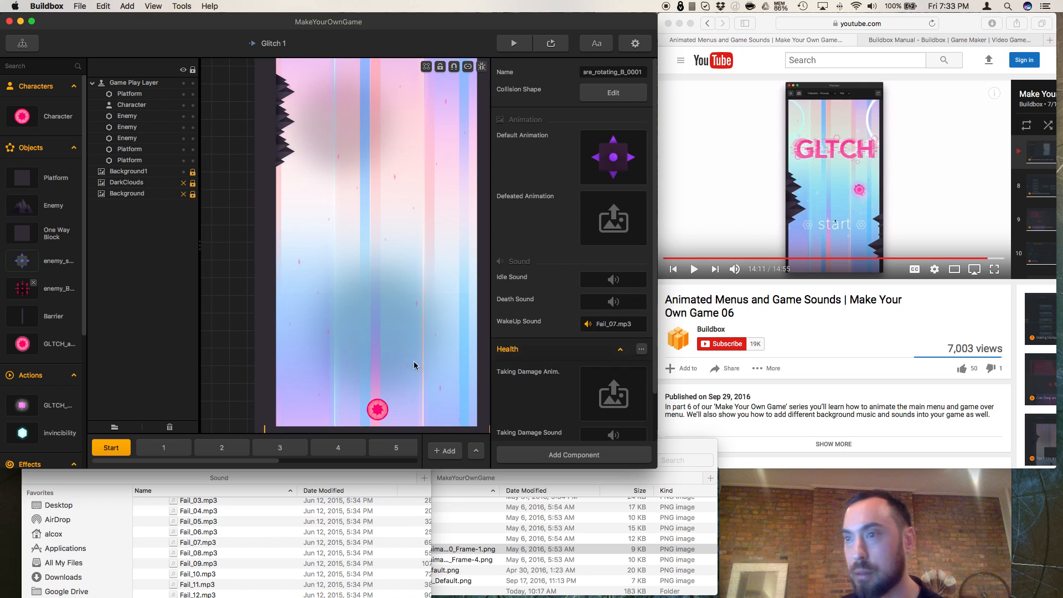
# Step: Assign Fail_04.mp3 as the red rotating enemy object's WakeUp Sound and check the spiky Enemy object's properties
pyautogui.click(38, 299)
pyautogui.click(193, 515)
pyautogui.moveTo(193, 512); pyautogui.dragTo(624, 325)
pyautogui.click(76, 331)
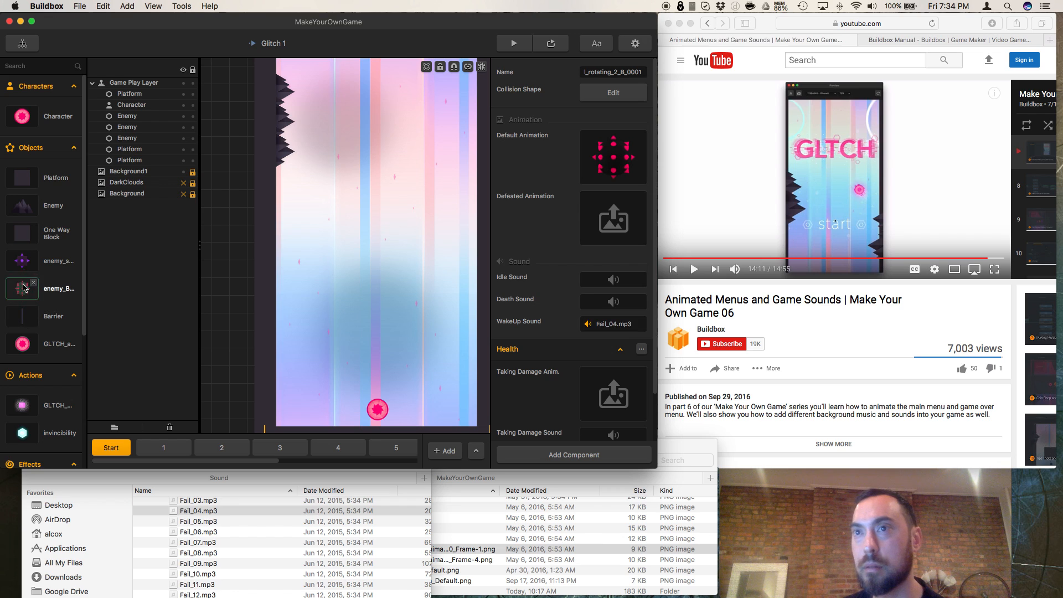
pyautogui.click(25, 212)
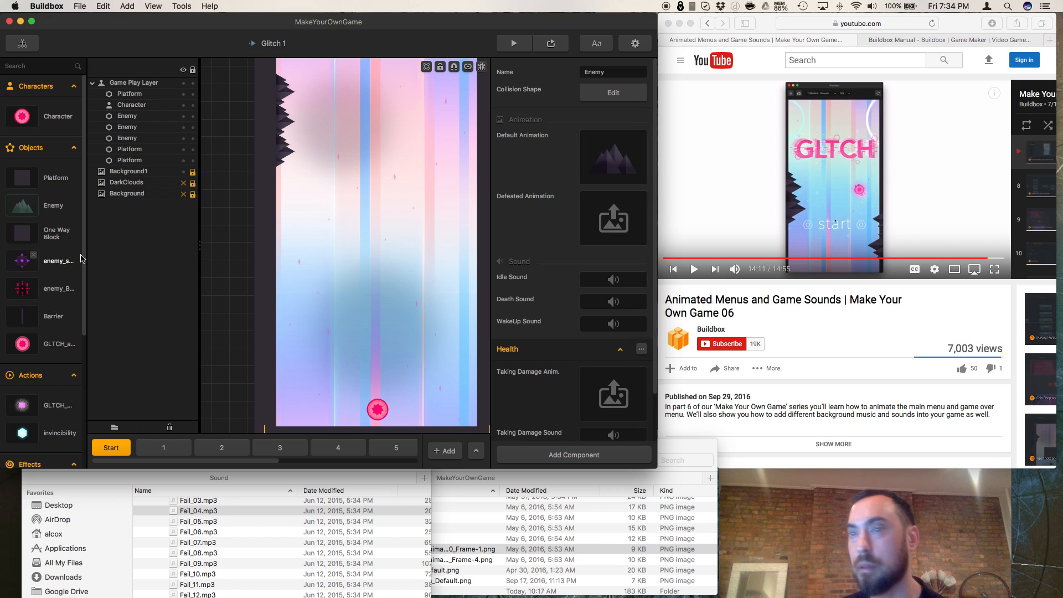
# Step: Preview the game and play a round from the start screen until game over to test the new sounds
pyautogui.click(513, 44)
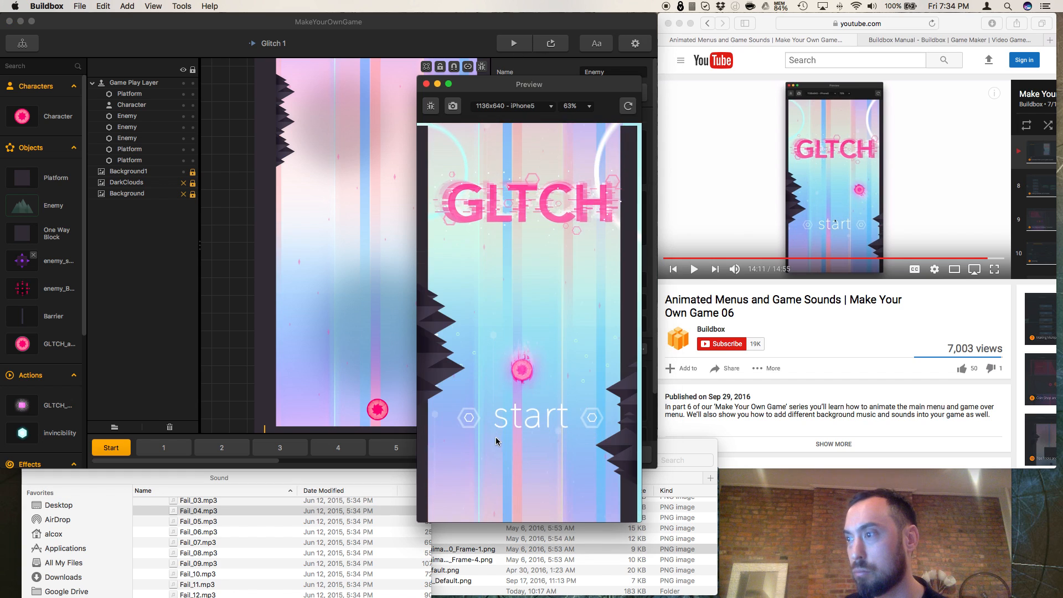
pyautogui.click(500, 435)
pyautogui.click(515, 421)
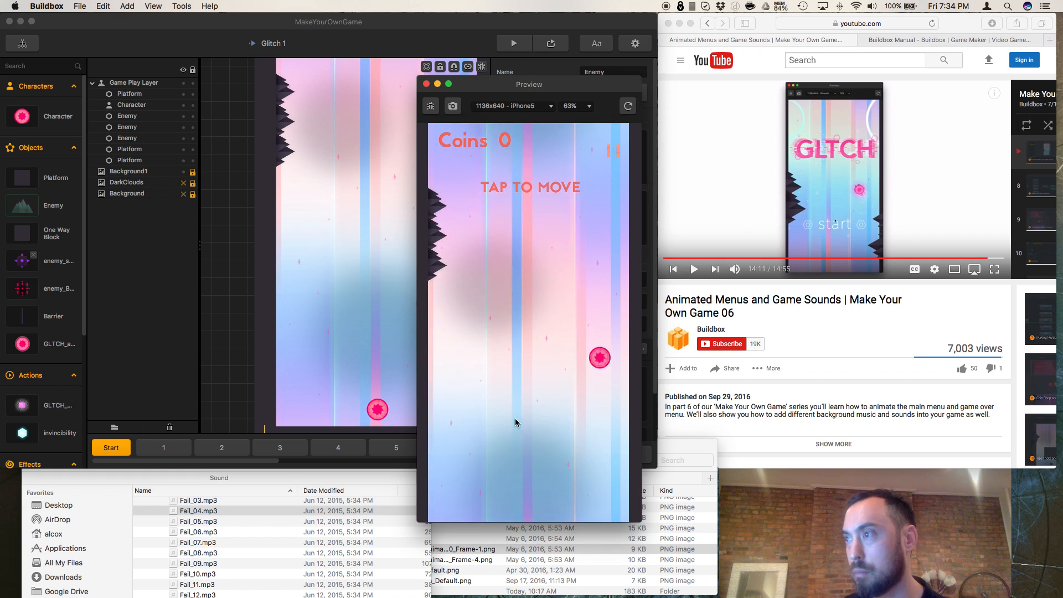
pyautogui.click(515, 418)
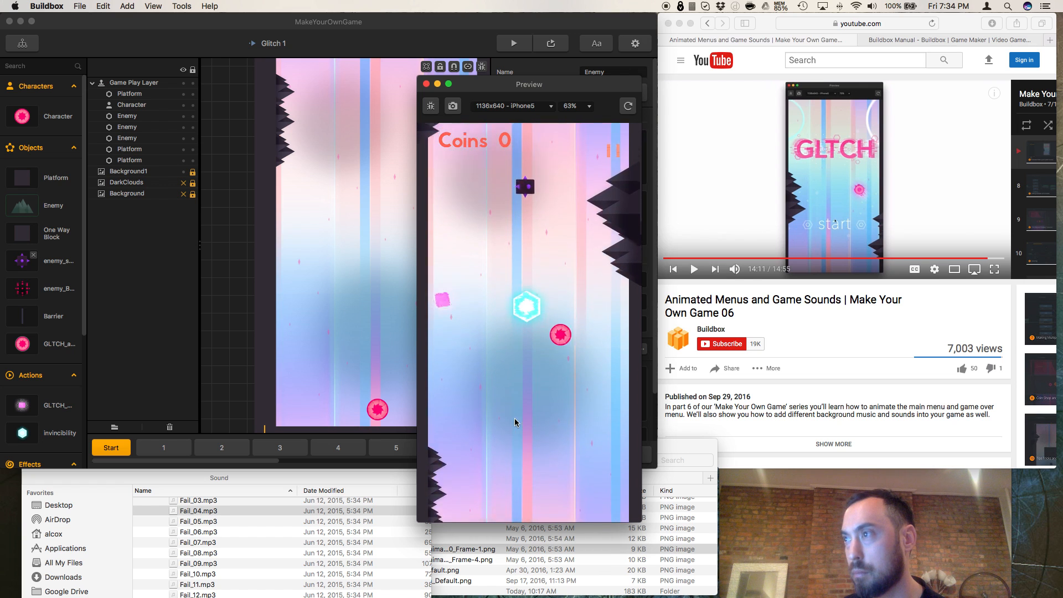
pyautogui.click(515, 419)
pyautogui.click(515, 418)
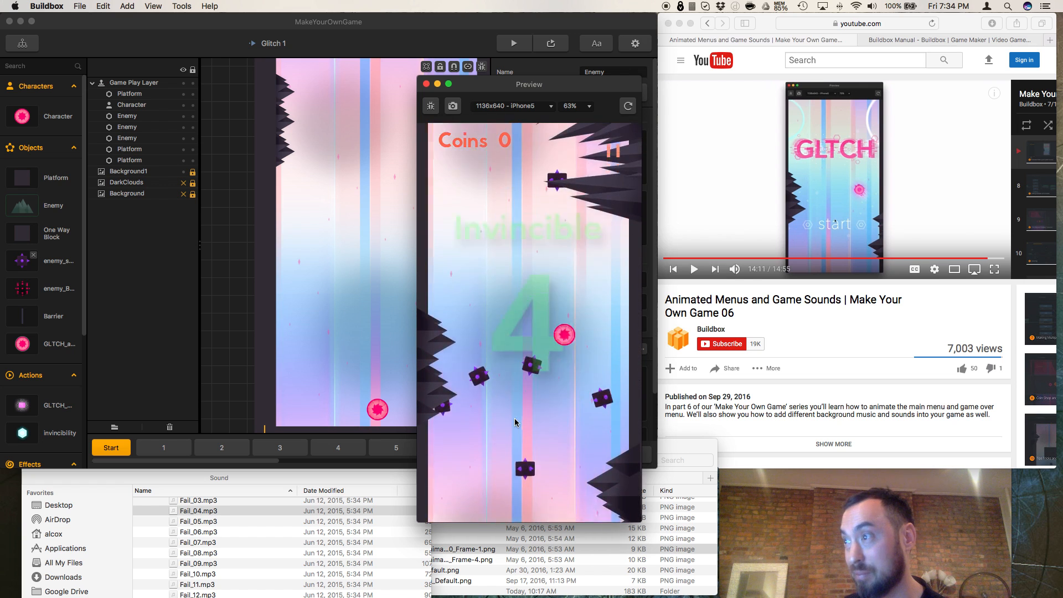
pyautogui.click(516, 423)
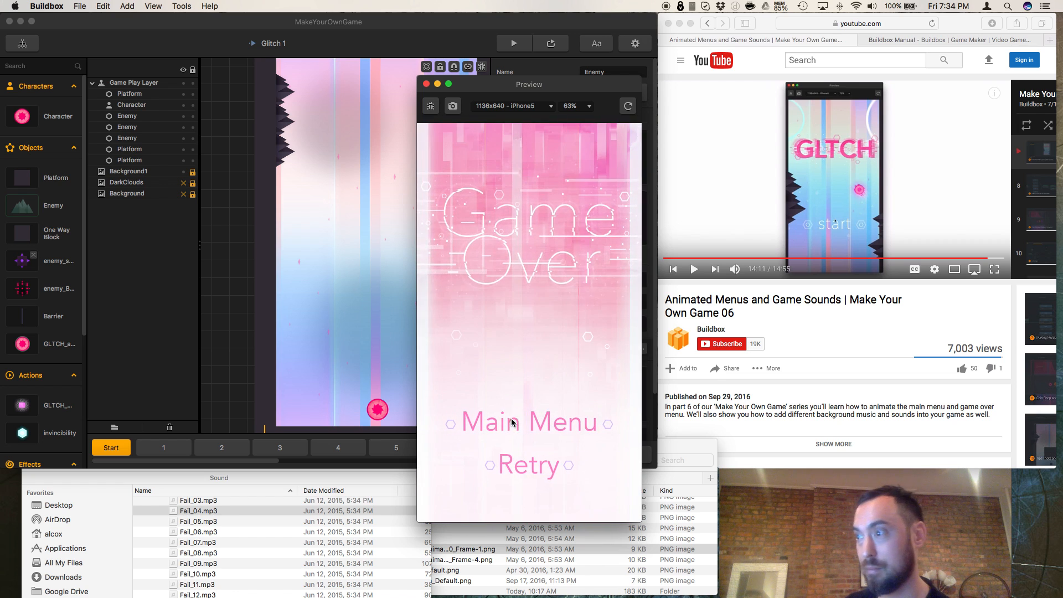
# Step: Retry the level in the preview, play another round, and close the preview
pyautogui.click(521, 463)
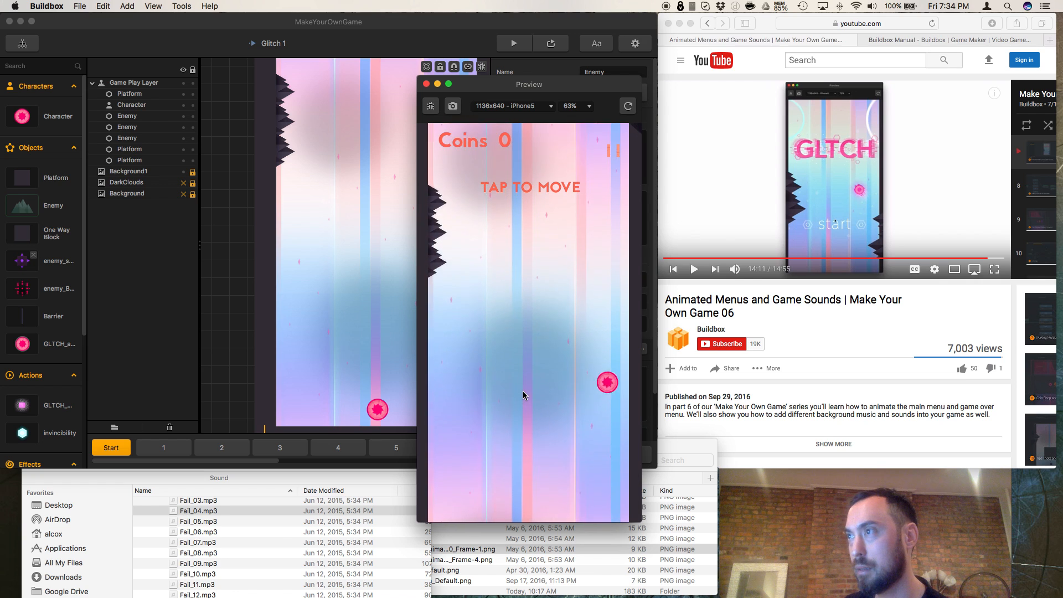
pyautogui.click(519, 376)
pyautogui.click(517, 377)
pyautogui.click(515, 376)
pyautogui.click(516, 377)
pyautogui.click(516, 377)
pyautogui.click(515, 377)
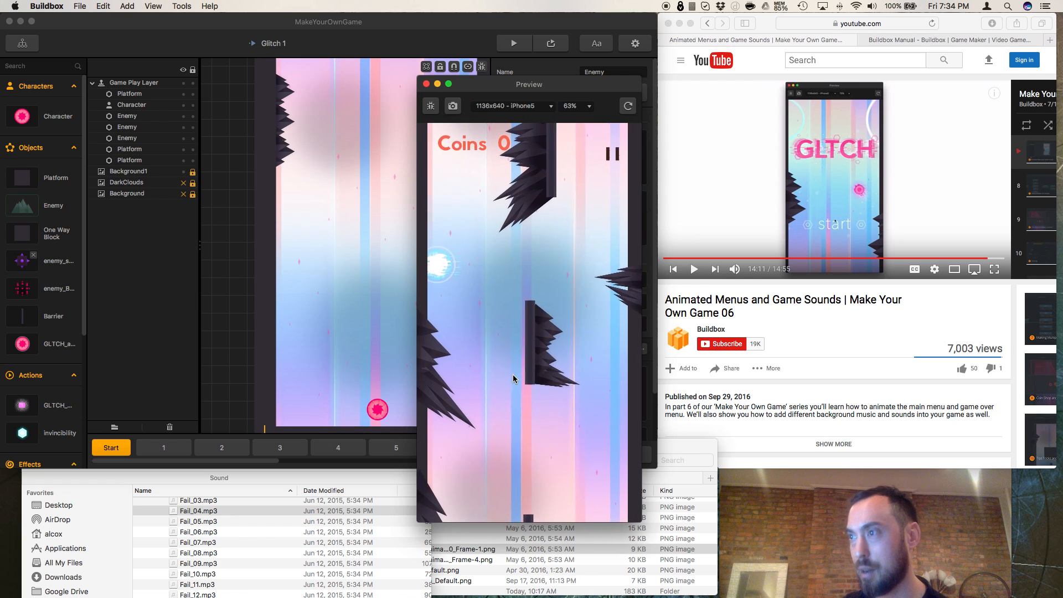
pyautogui.click(426, 84)
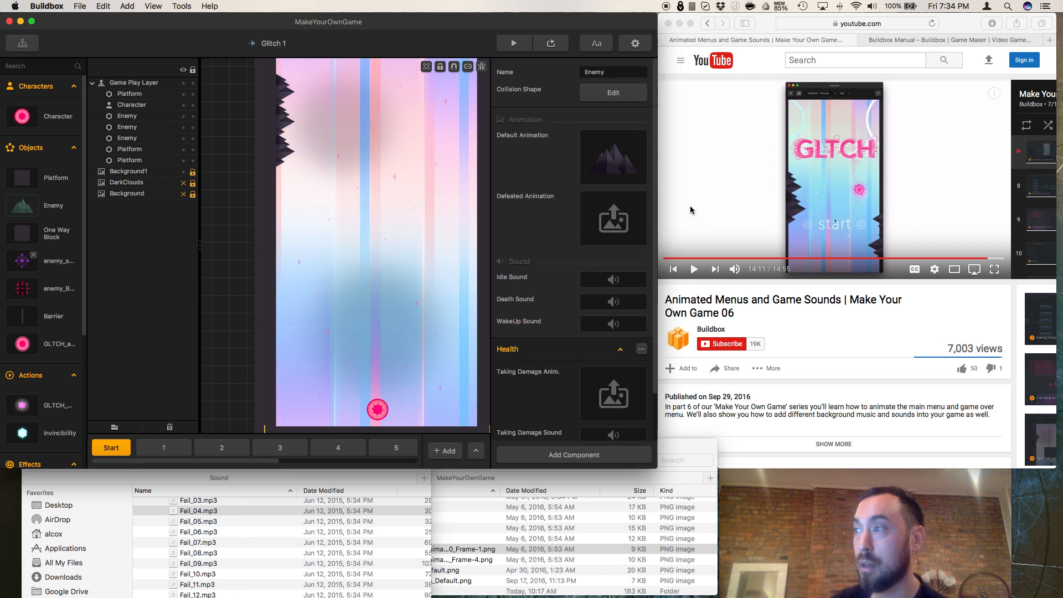
# Step: Resume the tutorial video, rewind it to just before 14:00, and pause it at the Taking Damage Sound part
pyautogui.click(696, 274)
pyautogui.click(696, 270)
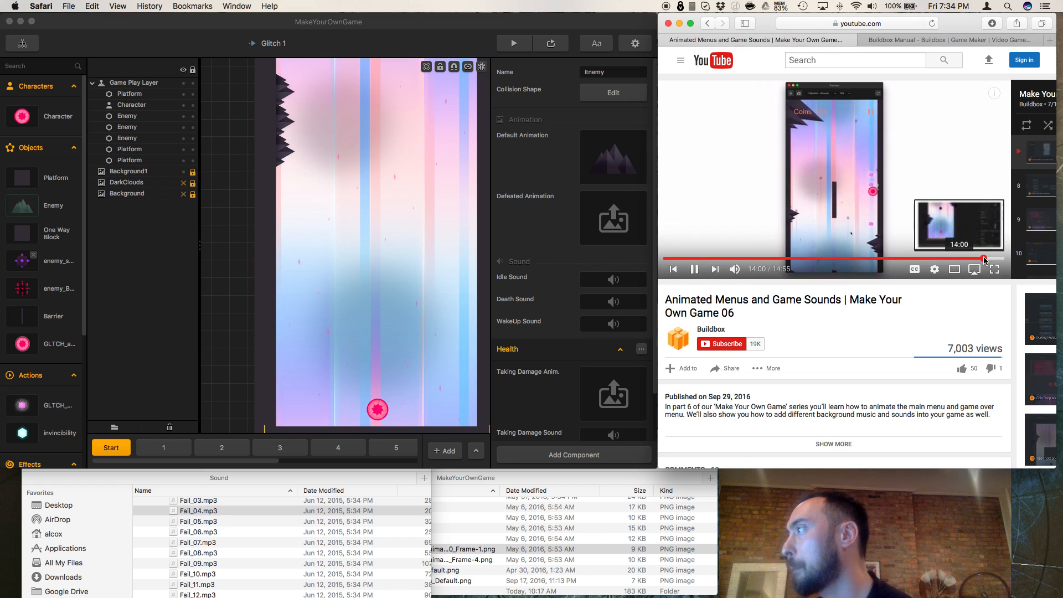
pyautogui.click(985, 259)
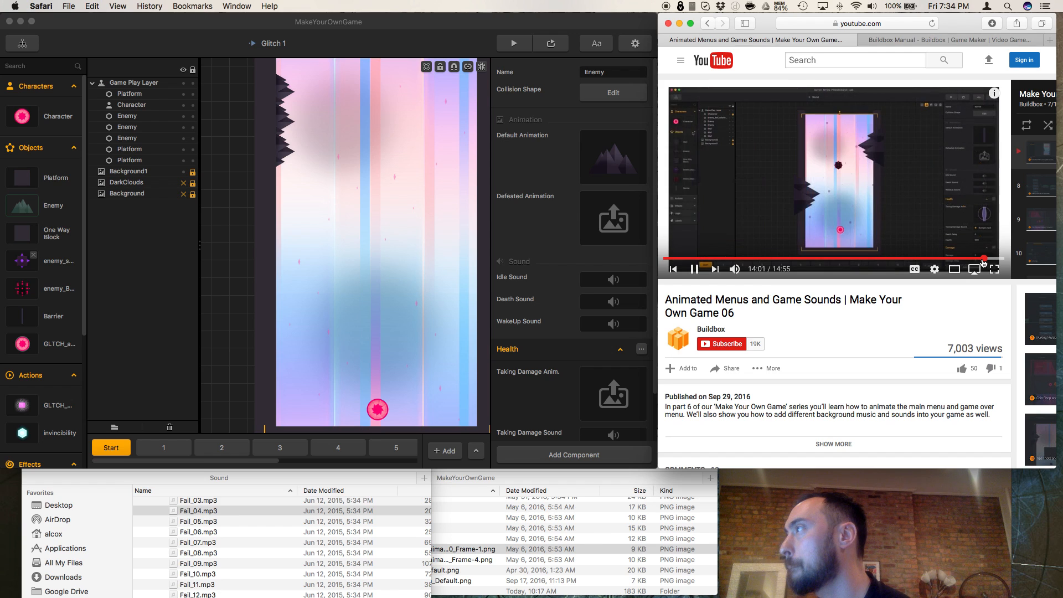
pyautogui.click(694, 270)
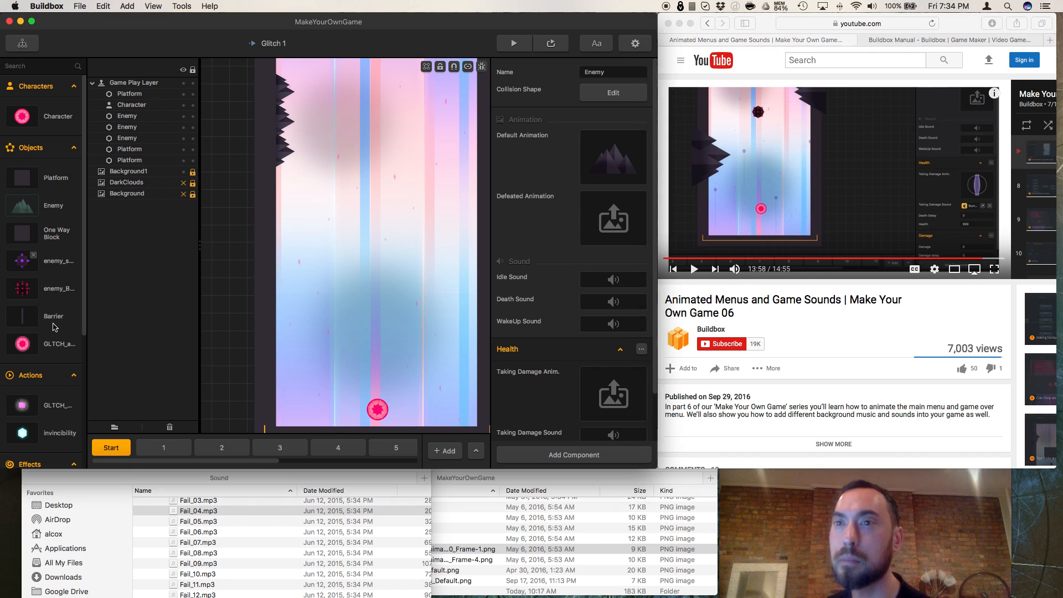
# Step: Assign an MP3 from the Hit sounds folder as the Barrier object's Taking Damage Sound
pyautogui.click(23, 317)
pyautogui.scroll(-3, 538, 379)
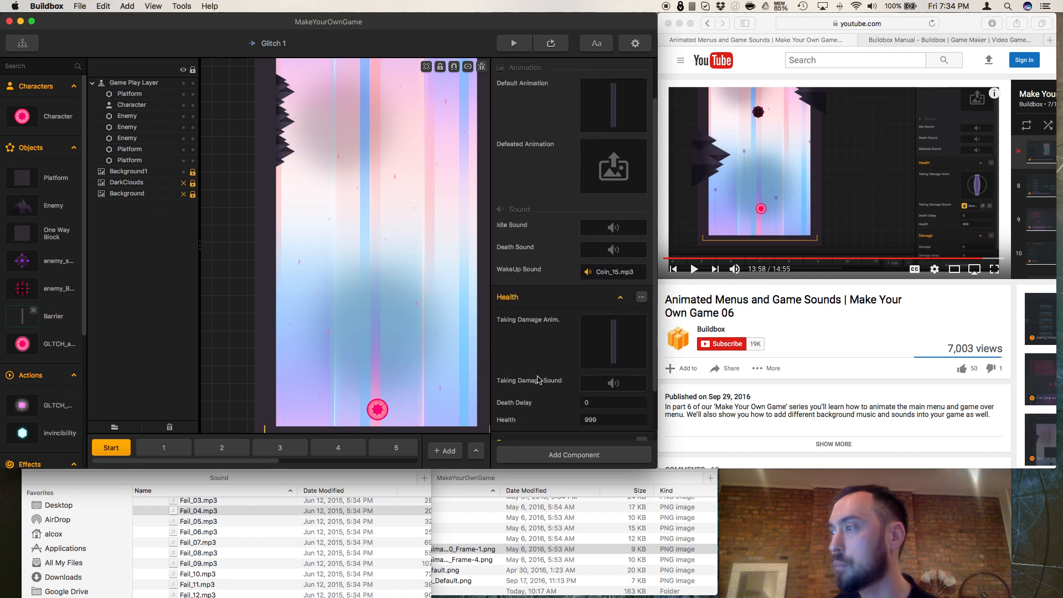
pyautogui.scroll(5, 189, 543)
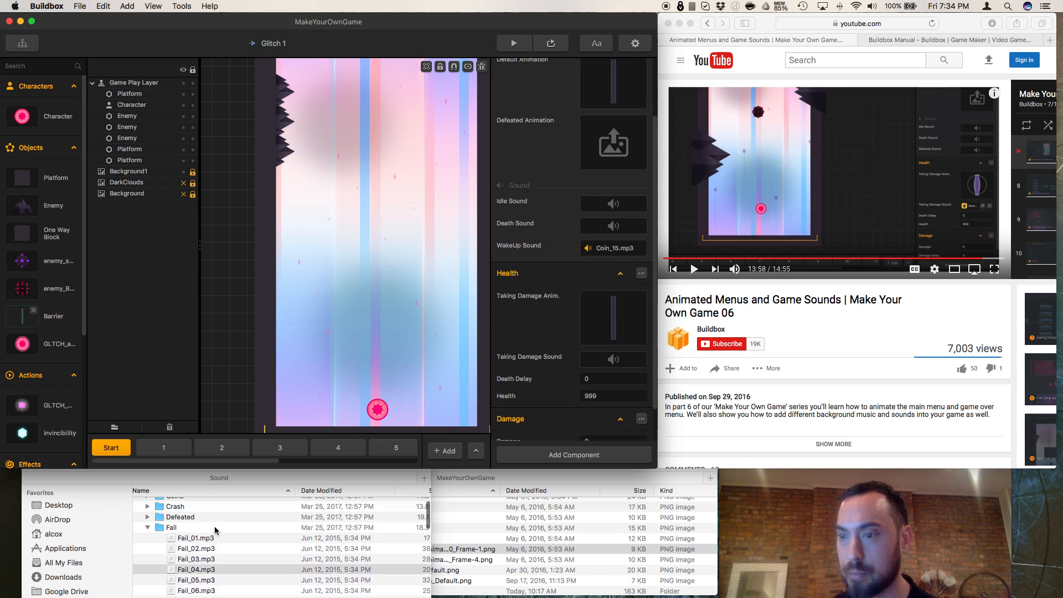
pyautogui.click(148, 557)
pyautogui.click(148, 557)
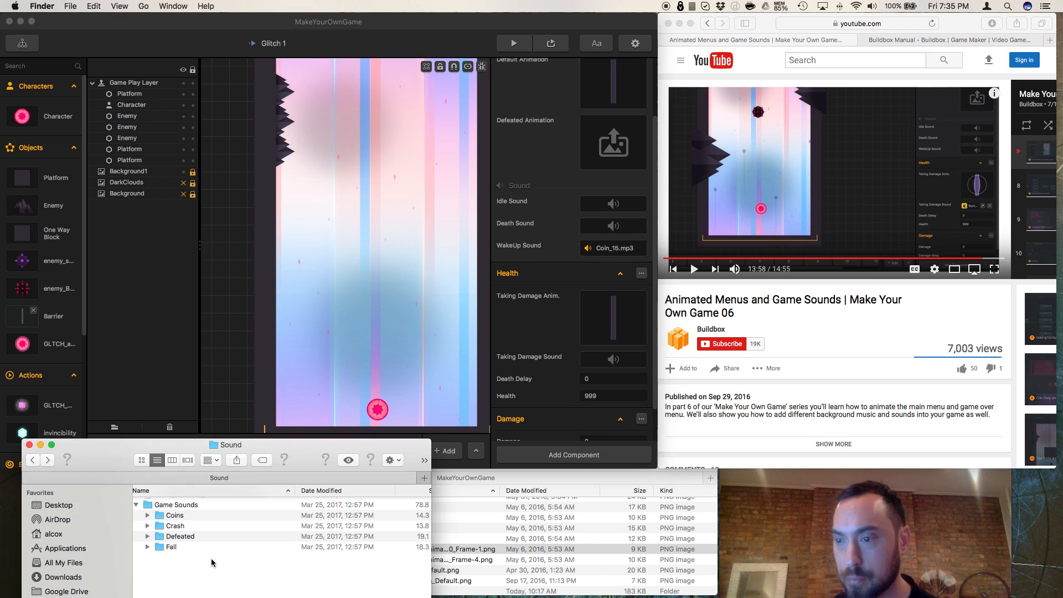
pyautogui.click(148, 568)
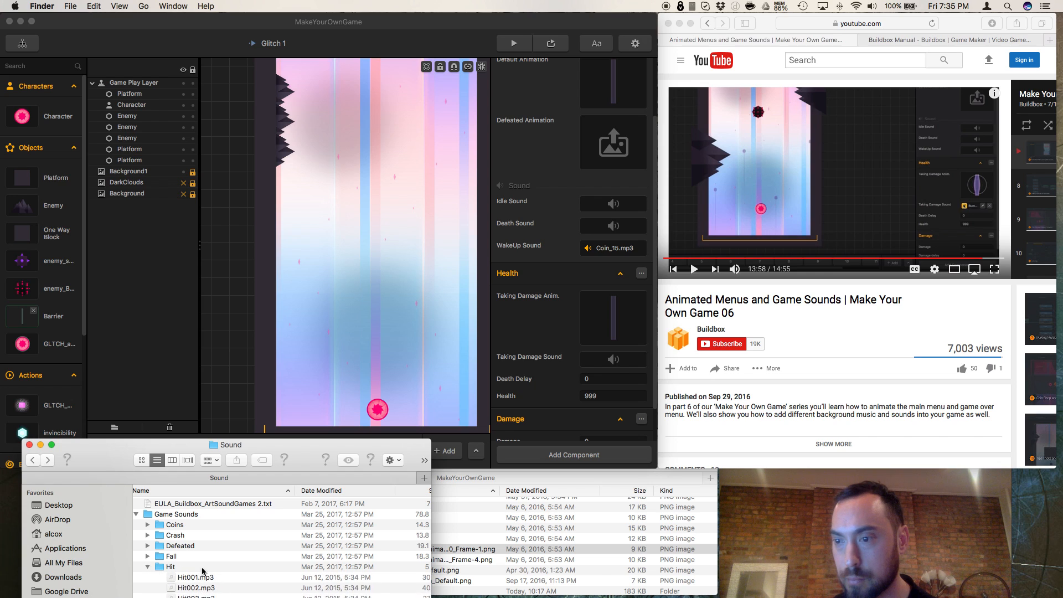
pyautogui.scroll(-3, 166, 554)
pyautogui.moveTo(196, 569); pyautogui.dragTo(611, 365)
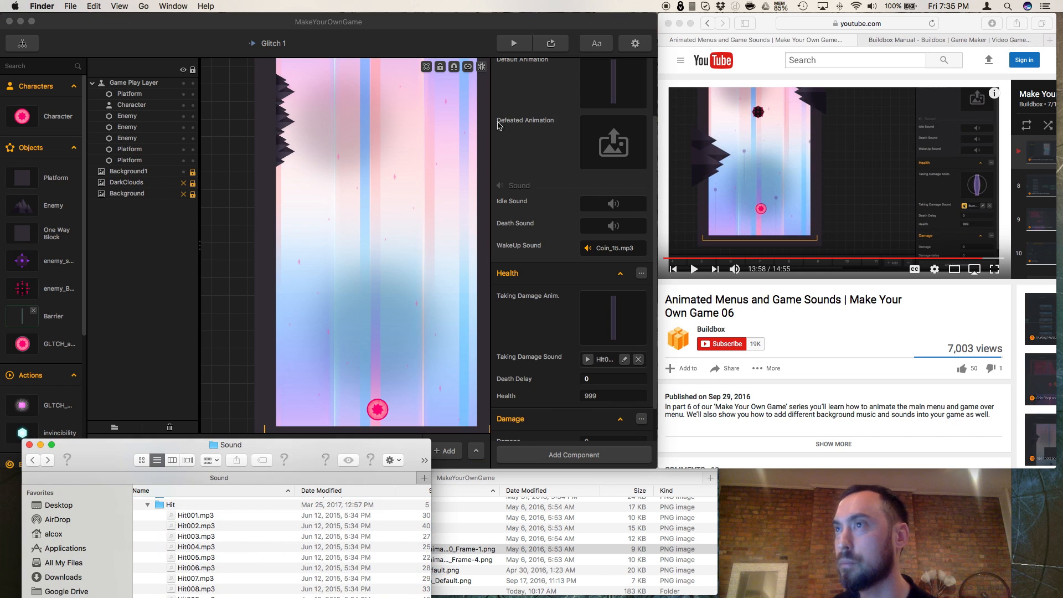
# Step: Preview the game again, play past barriers and enemies until game over to test the barrier's hit sound, and close the preview
pyautogui.click(524, 49)
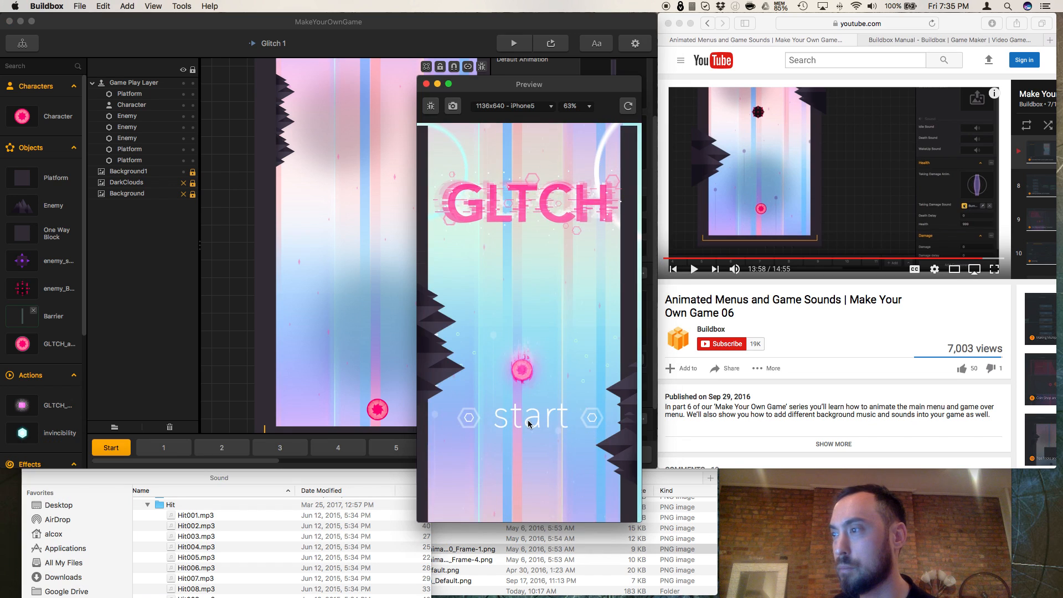
pyautogui.click(529, 421)
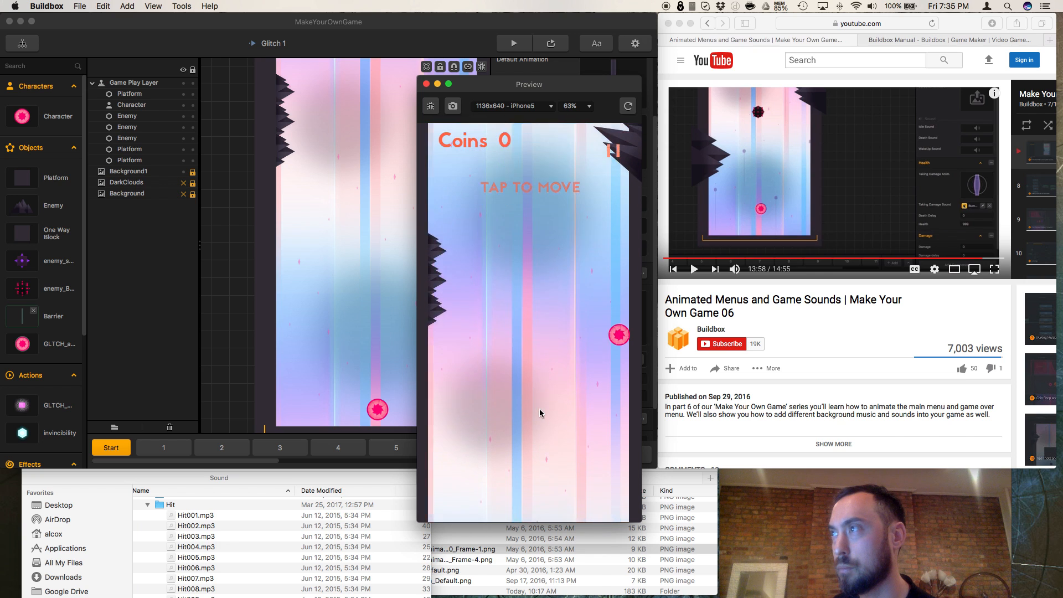
pyautogui.click(541, 414)
pyautogui.click(540, 413)
pyautogui.click(540, 413)
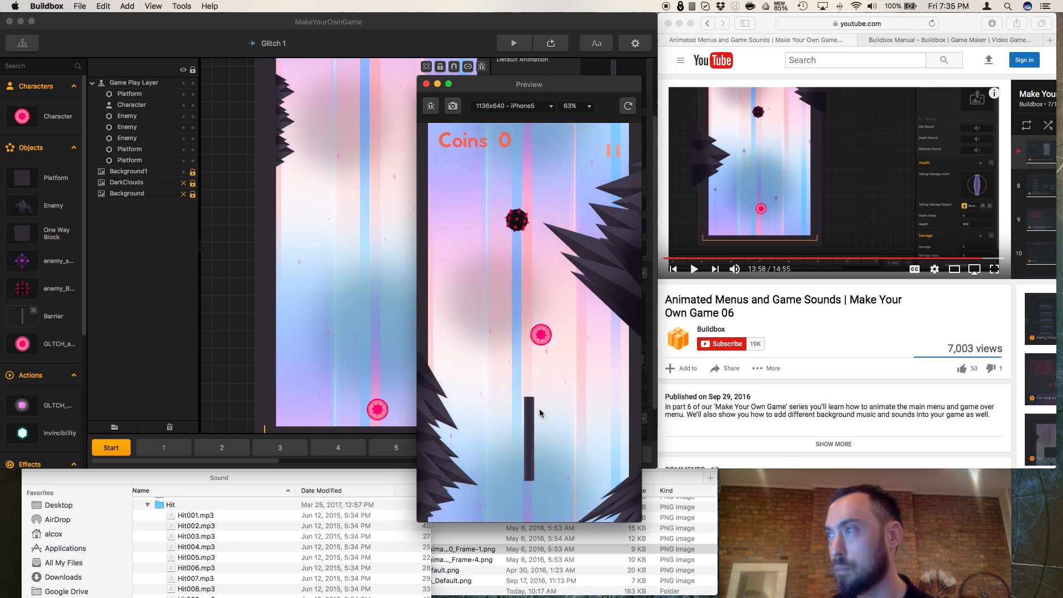
pyautogui.click(540, 414)
pyautogui.click(540, 413)
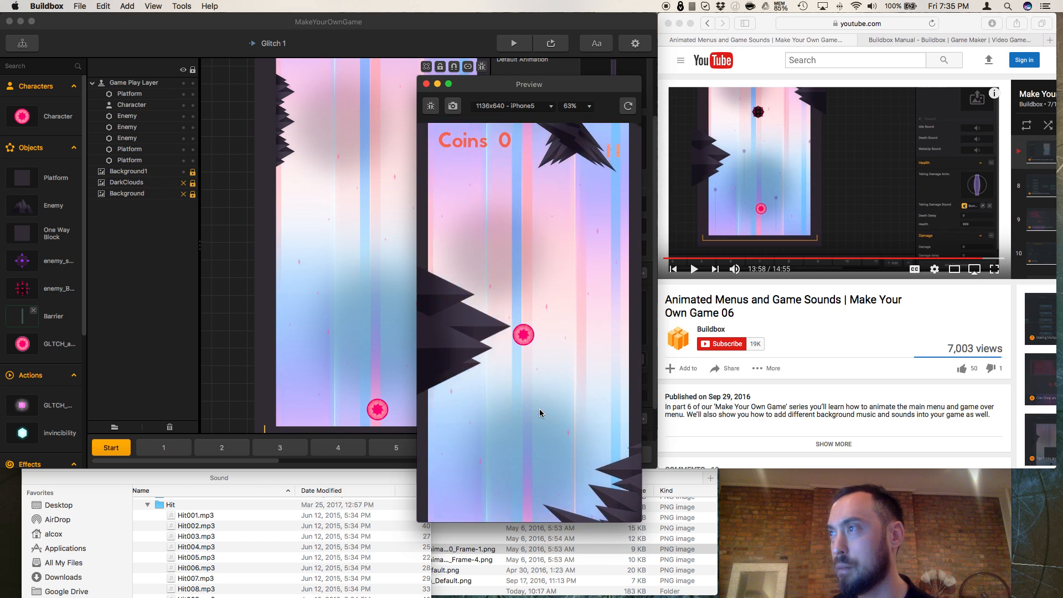
pyautogui.click(540, 413)
pyautogui.click(540, 413)
pyautogui.click(540, 409)
pyautogui.click(540, 409)
pyautogui.click(540, 409)
pyautogui.click(560, 408)
pyautogui.click(559, 407)
pyautogui.click(559, 407)
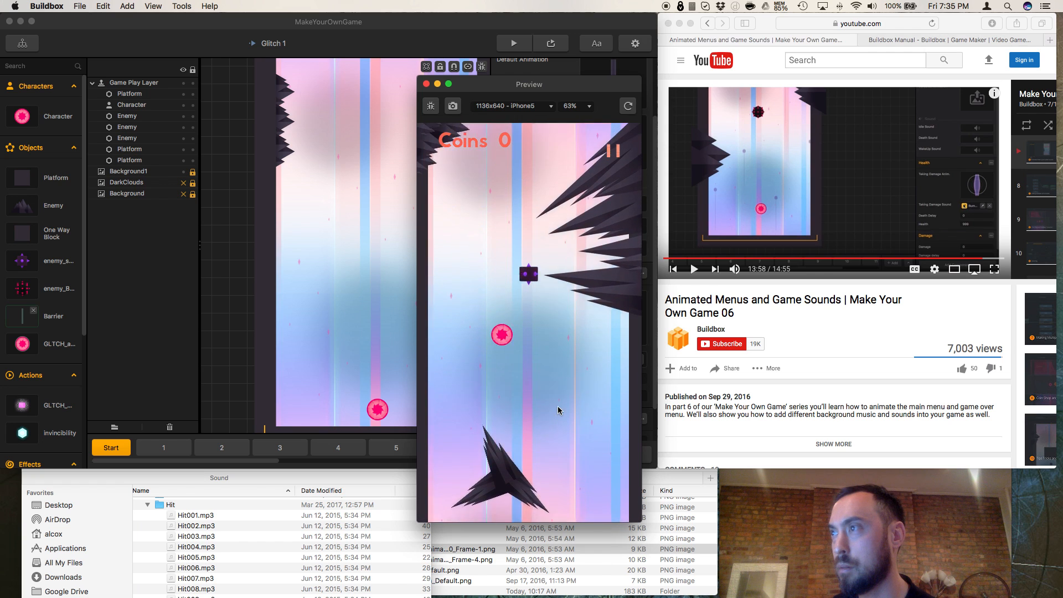
pyautogui.click(558, 407)
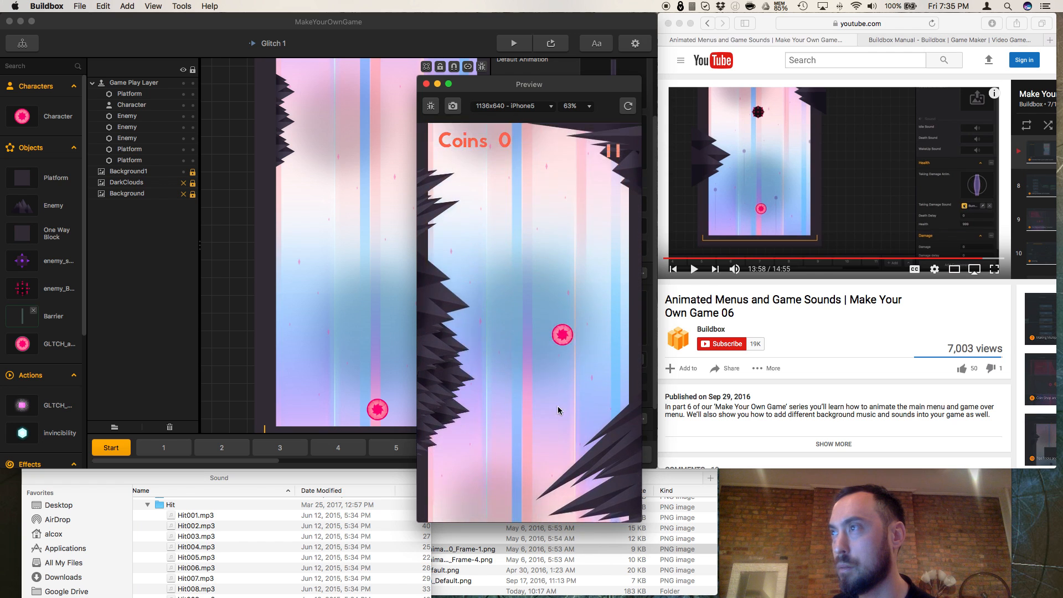
pyautogui.click(559, 409)
pyautogui.click(558, 409)
pyautogui.click(558, 409)
pyautogui.click(558, 408)
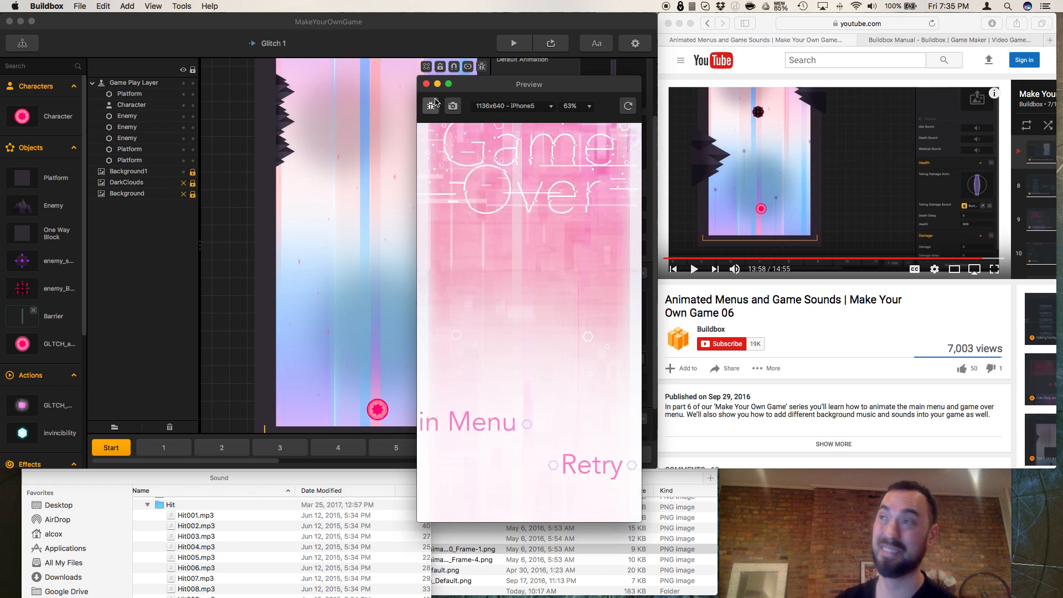
pyautogui.click(427, 84)
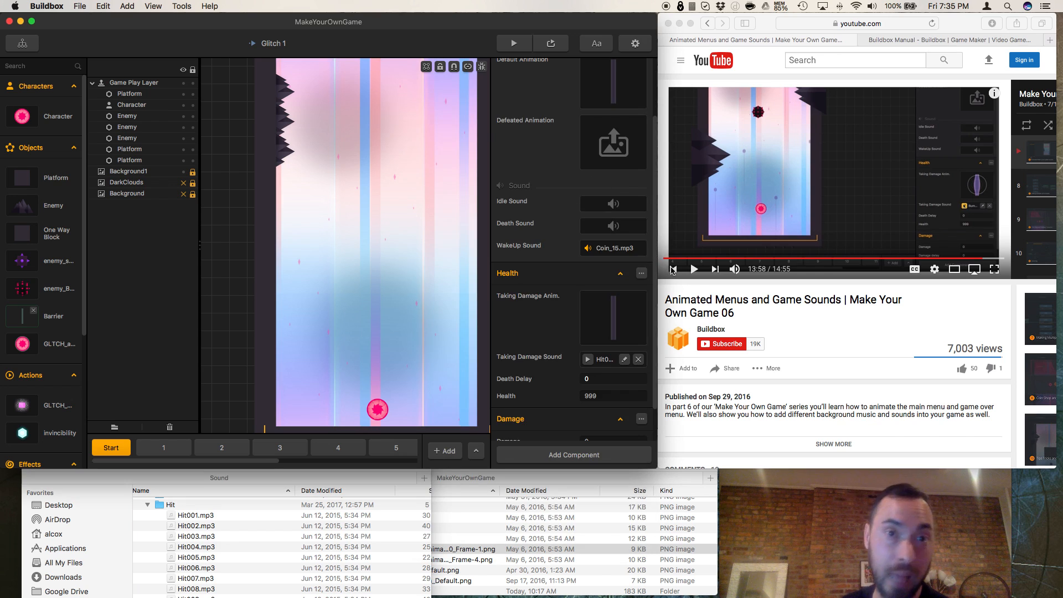
# Step: Switch to the YouTube tutorial page and look at the Make Your Own Game Series video list
pyautogui.click(704, 297)
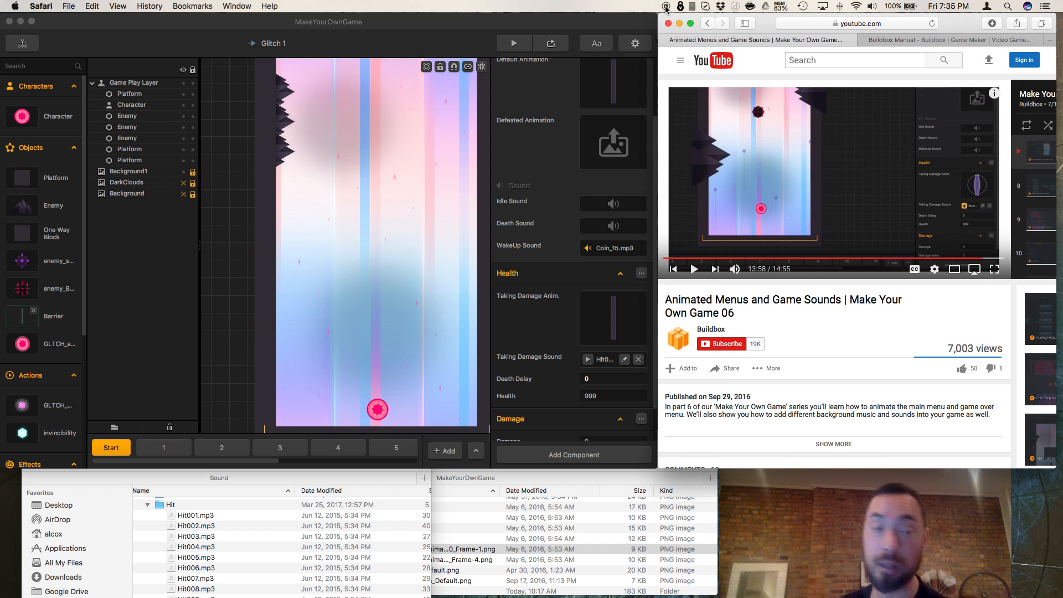
pyautogui.hscroll(5, 955, 174)
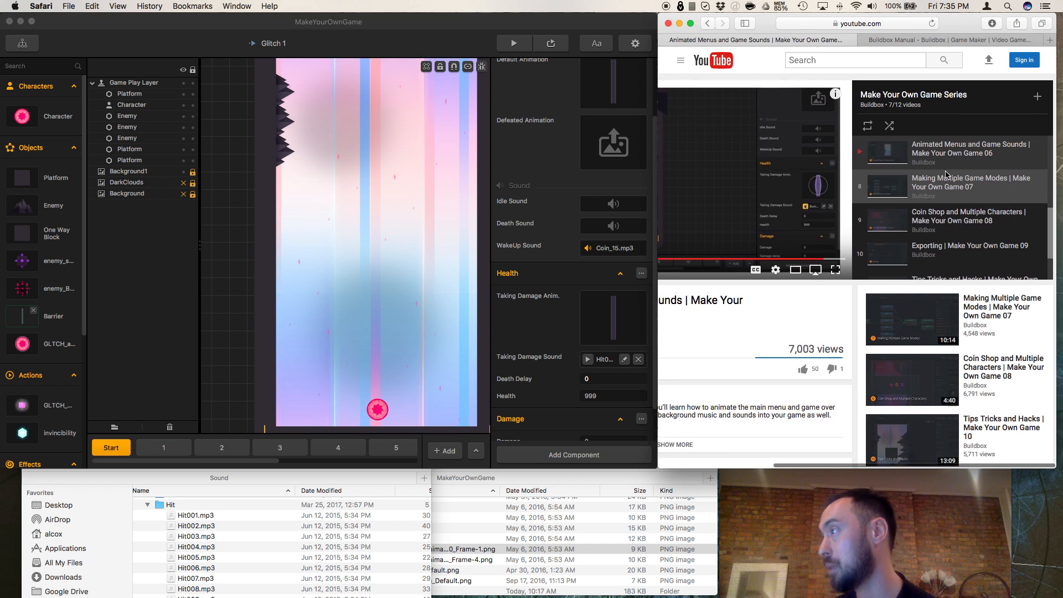